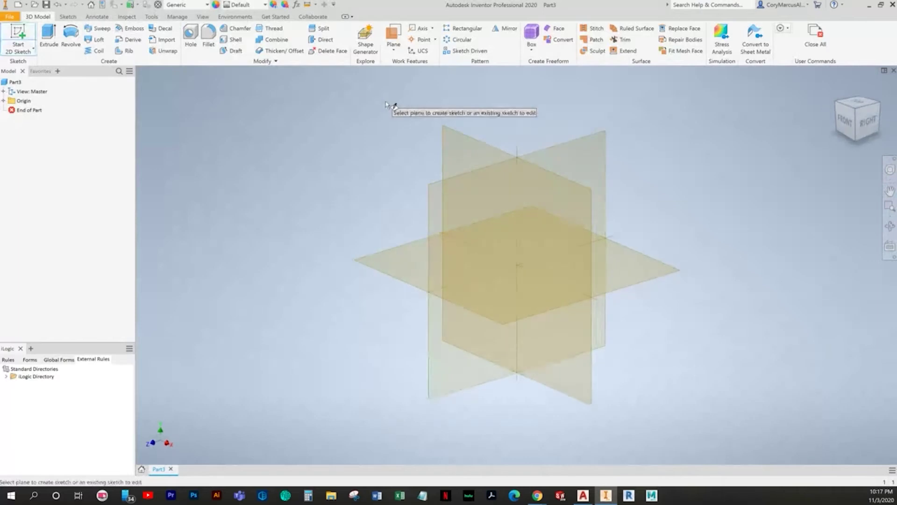
Start a 2D sketch on the front plane and check the Motor Housing exercise drawing in the browser.
click(472, 186)
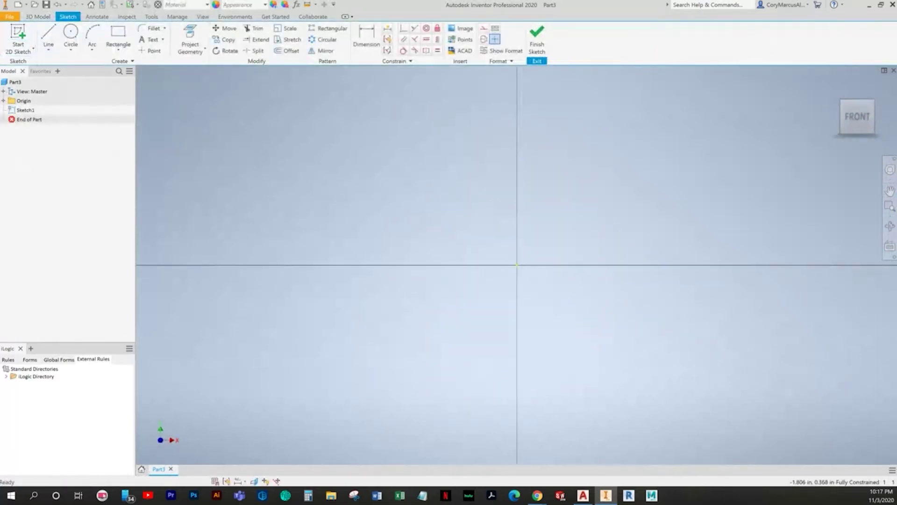
drag(0, 243, 462, 245)
double_click(461, 244)
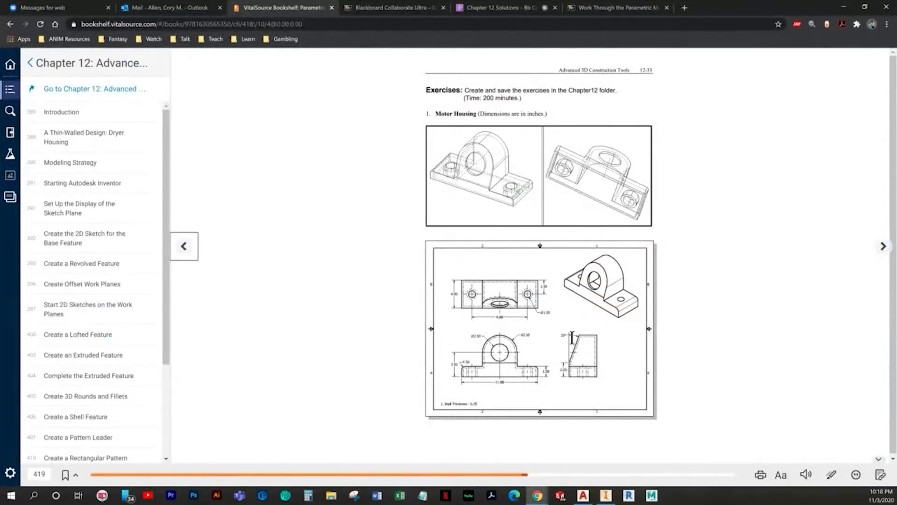
key(alt+Tab)
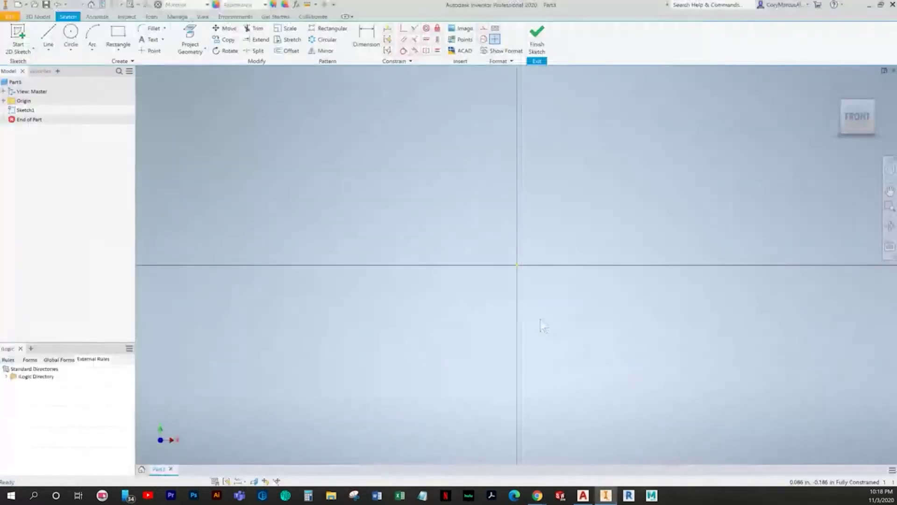
key(alt+Tab)
key(alt+Tab)
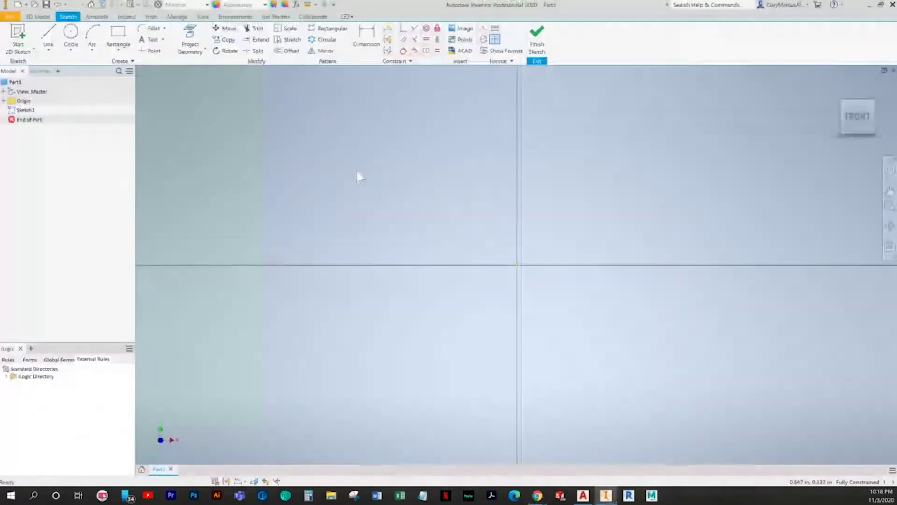
Sketch a closed base rectangle about 0.97 in wide and 0.17 in high, with its bottom edge on the horizontal axis.
click(48, 38)
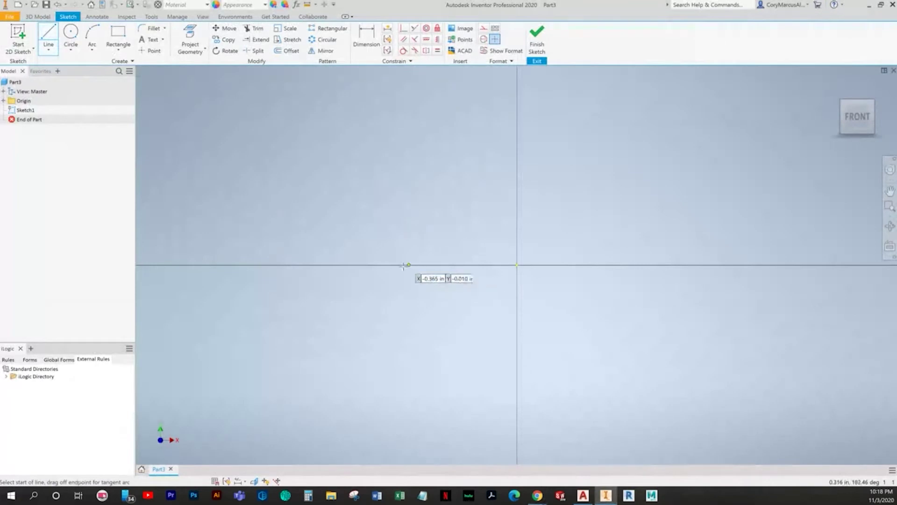
click(379, 265)
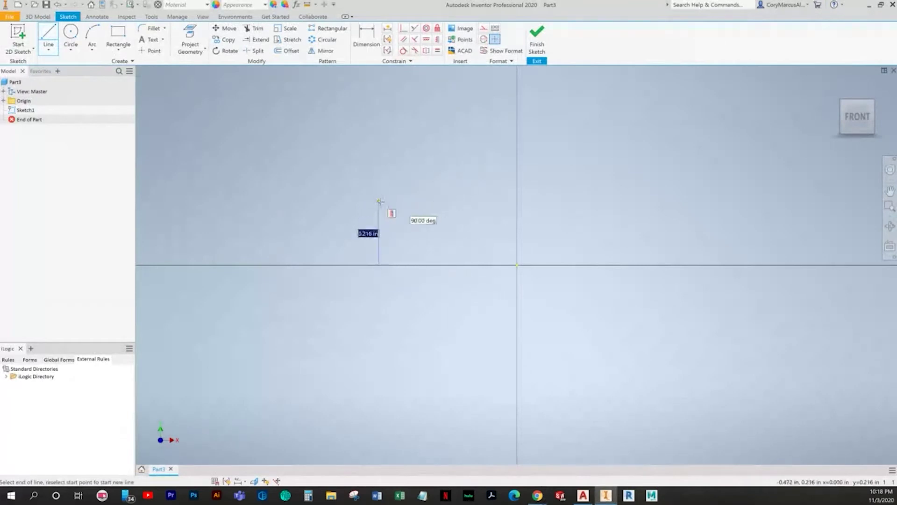
click(378, 217)
middle_drag(491, 216, 463, 240)
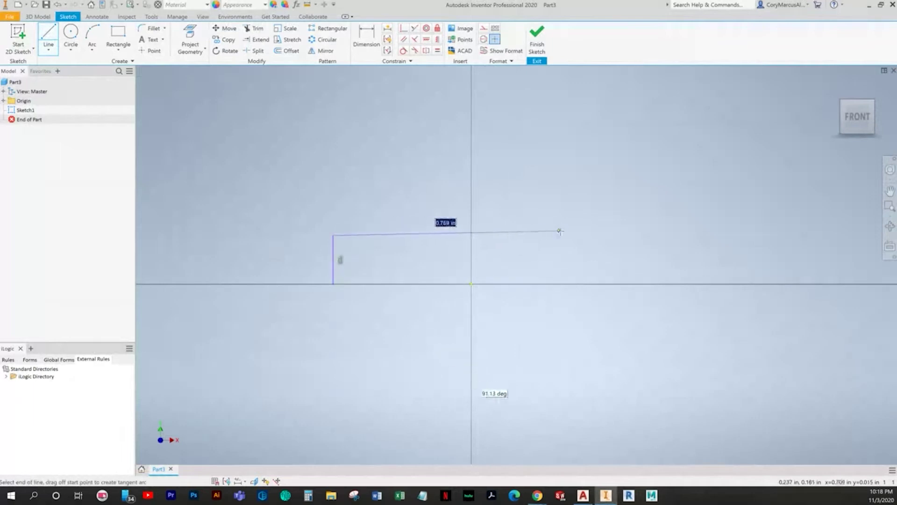
click(615, 235)
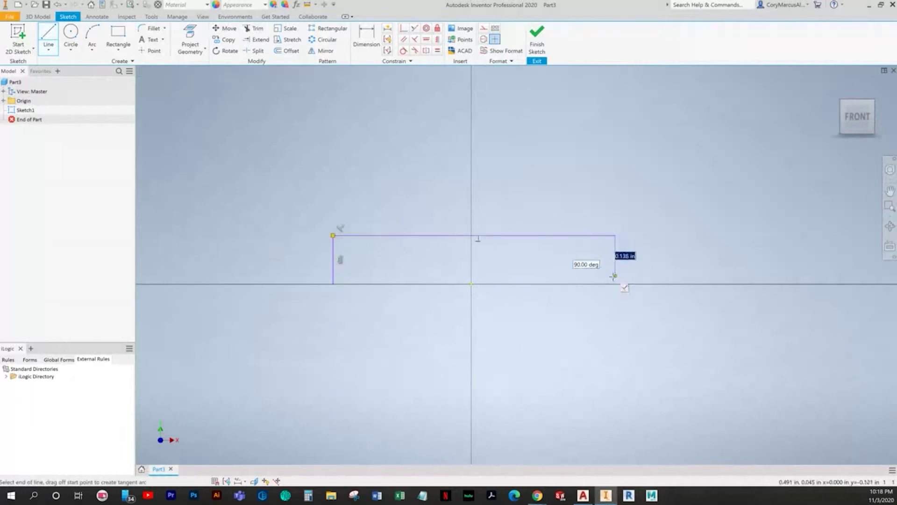
click(615, 284)
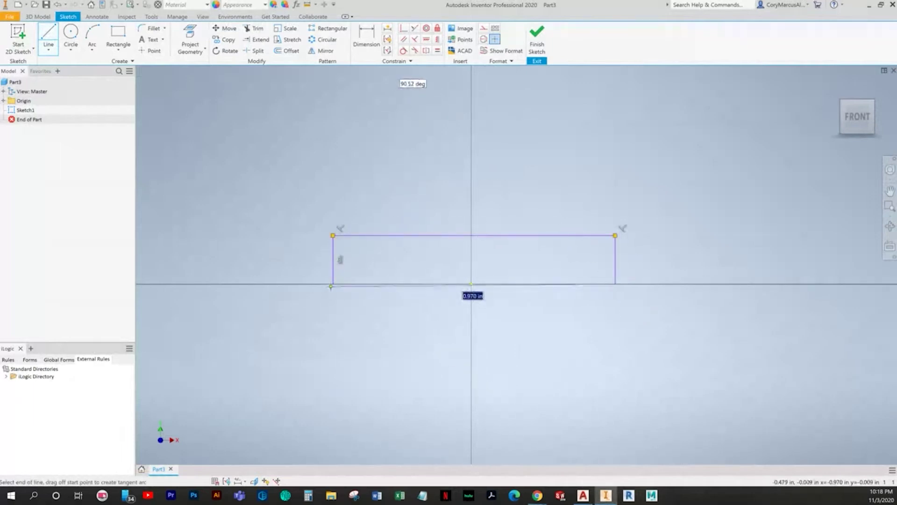
click(332, 283)
Draw two concentric circles above the base rectangle, near the vertical axis.
click(71, 36)
middle_drag(460, 145, 419, 256)
click(435, 266)
click(406, 234)
click(435, 265)
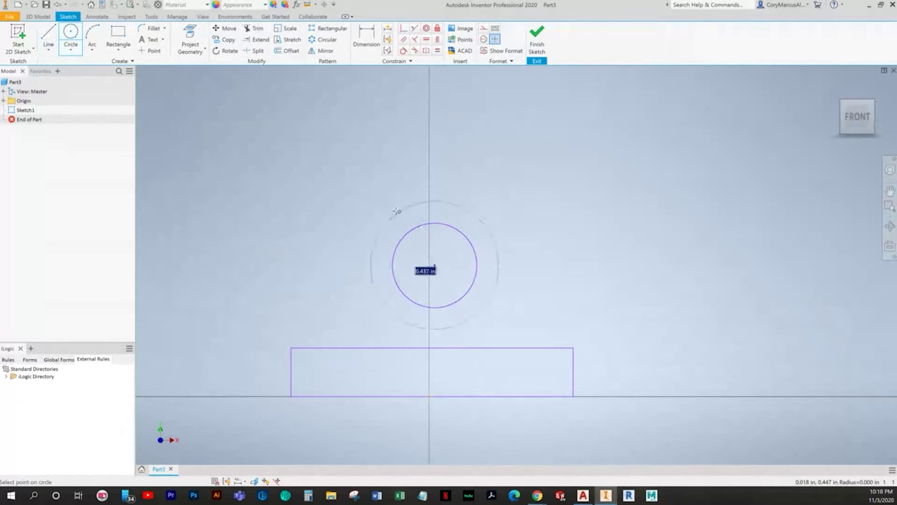
click(392, 208)
Sketch two separate vertical lines that cross both sides of the outer circle and end inside the base rectangle.
click(47, 37)
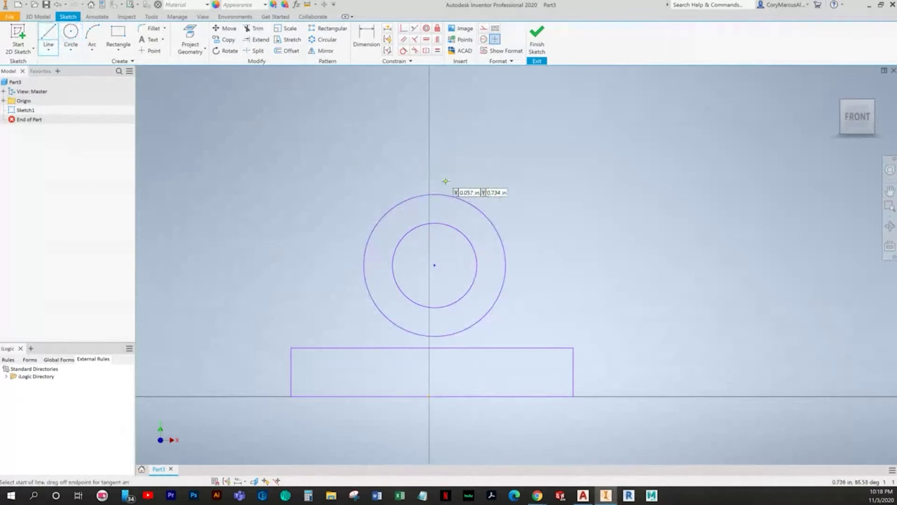
click(385, 182)
double_click(384, 371)
click(477, 186)
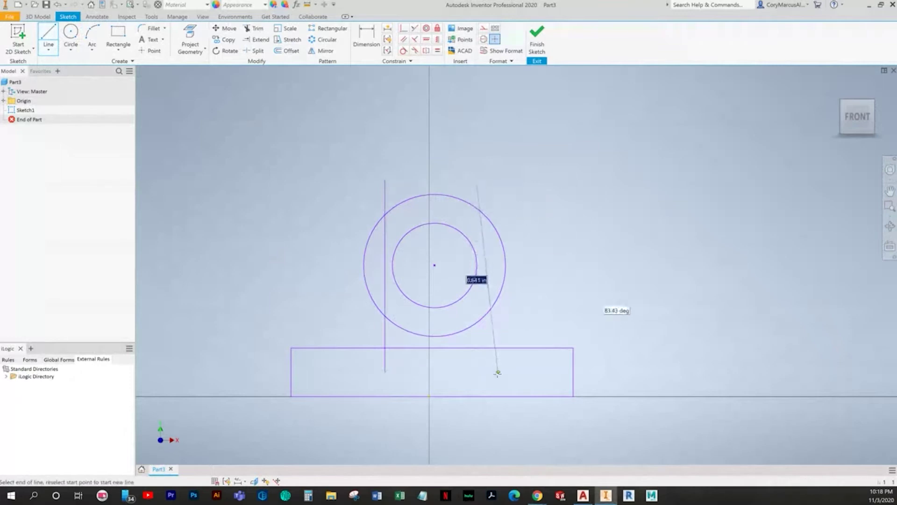
click(493, 188)
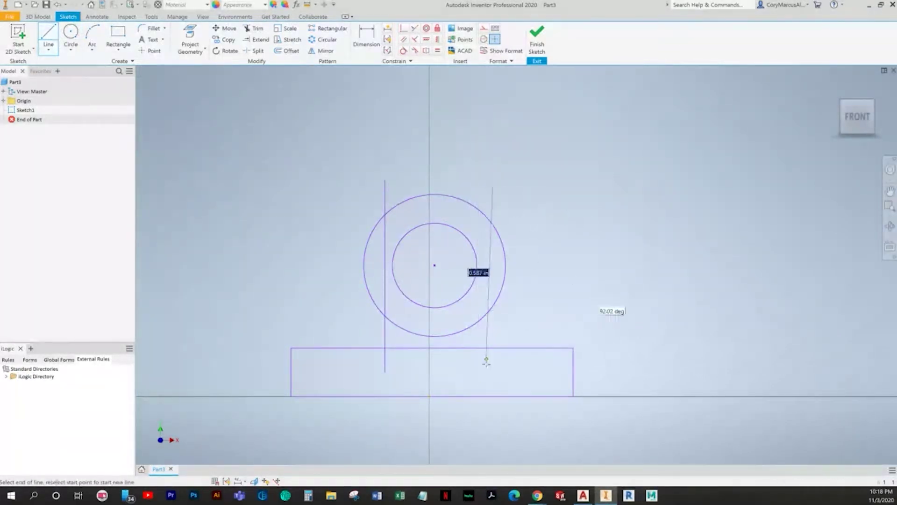
click(492, 377)
key(Escape)
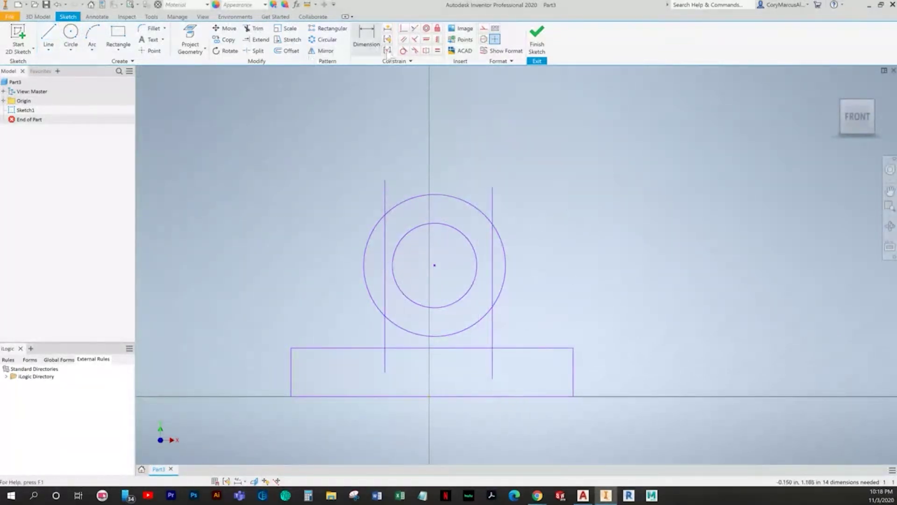
Make both vertical lines tangent to the outer circle.
click(404, 50)
click(390, 211)
click(385, 211)
click(491, 228)
click(481, 243)
Trim the vertical lines' ends above the tangent points and inside the base, plus the outer circle's lower half.
click(254, 28)
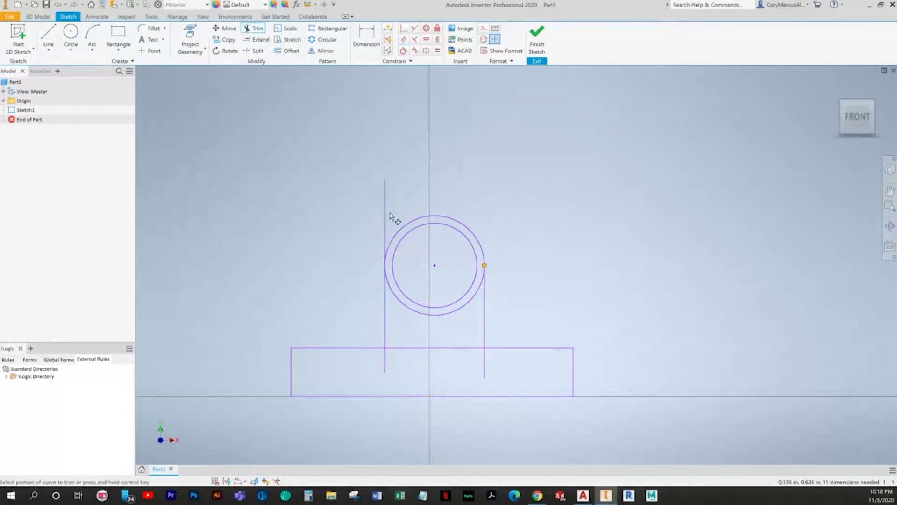
drag(519, 373, 378, 362)
click(414, 311)
Check the reference drawing and dimension the base's bottom edge to 11 in.
key(alt+Tab)
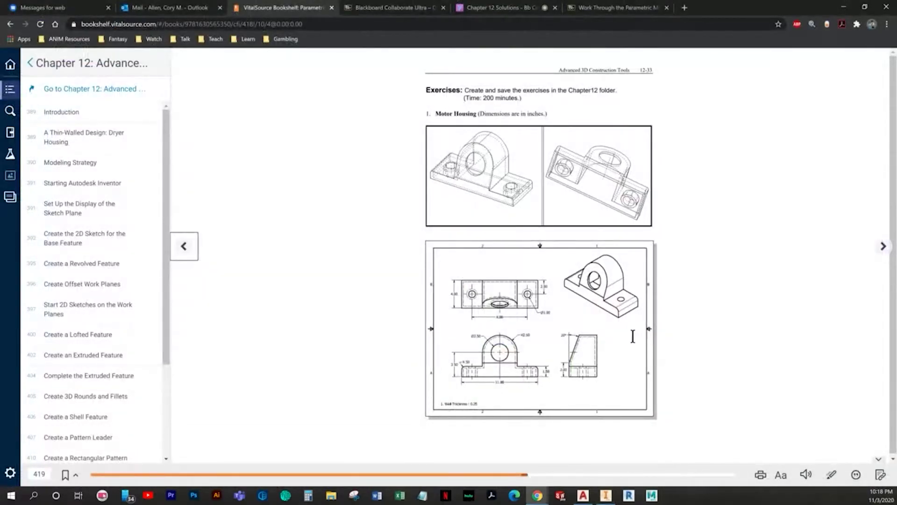
key(alt+Tab)
key(d)
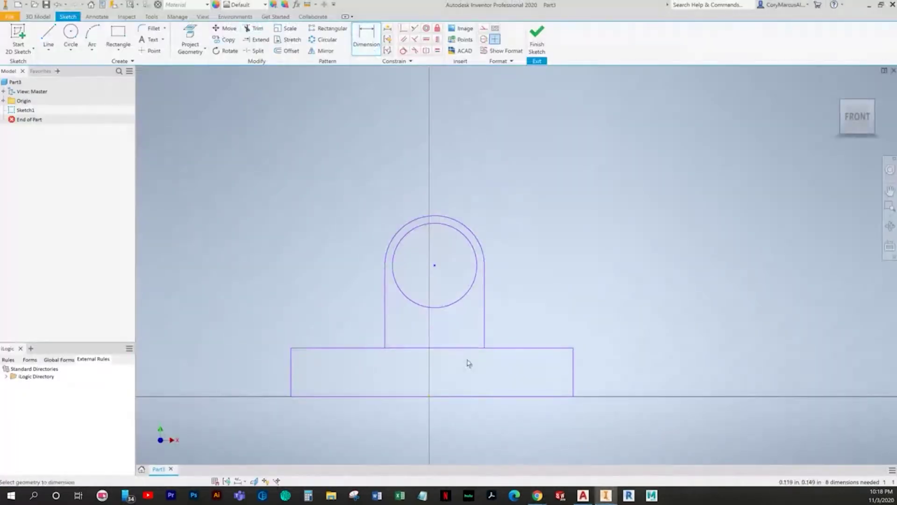
click(465, 396)
click(439, 426)
text(1)
key(Return)
scroll(444, 388, up, 6)
scroll(444, 385, down, 5)
scroll(441, 374, up, 2)
Trim the base's top edge between the two uprights so the profile is one continuous outline.
key(alt+Tab)
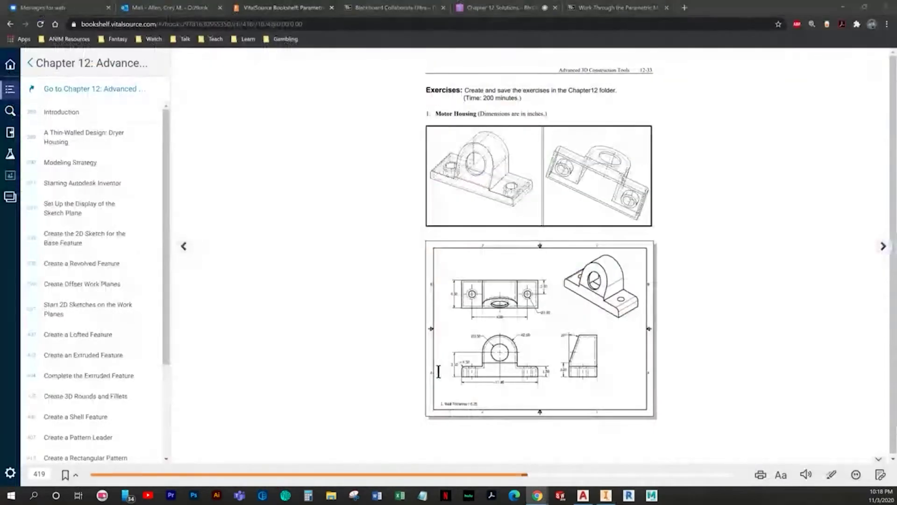
key(alt+Tab)
key(x)
click(397, 267)
scroll(397, 296, down, 5)
scroll(402, 288, up, 3)
key(Escape)
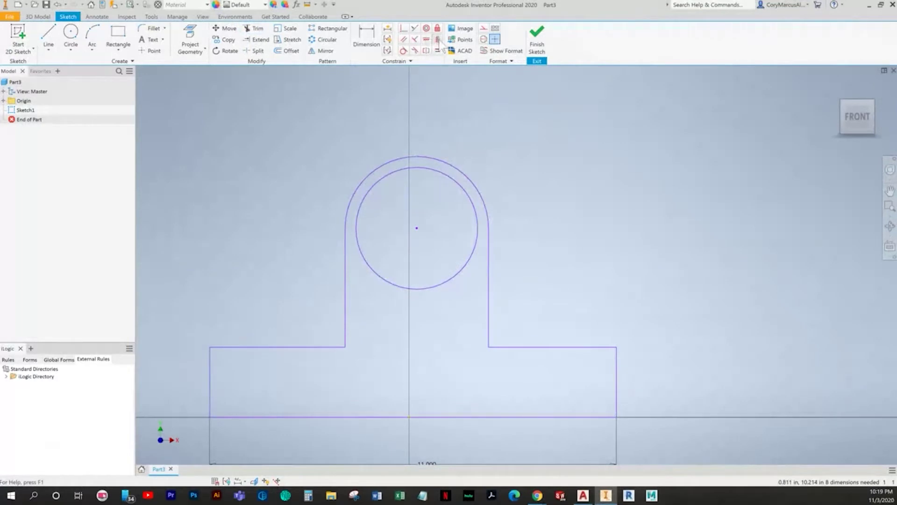
Make the midpoint of the base's bottom edge coincident with the sketch origin.
scroll(430, 179, down, 3)
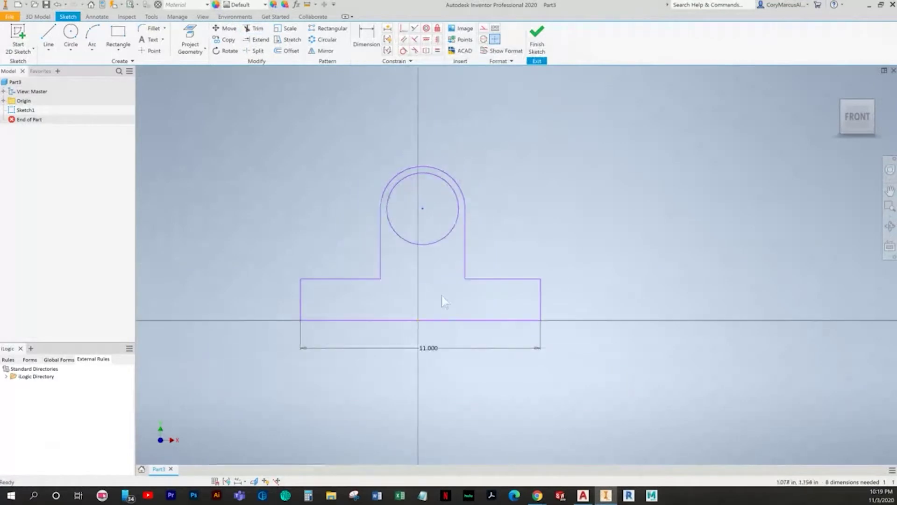
click(403, 30)
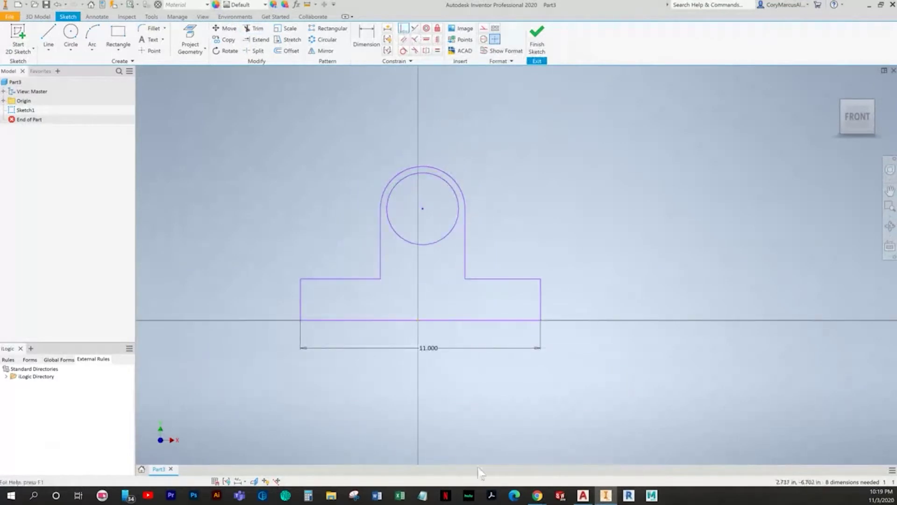
click(419, 321)
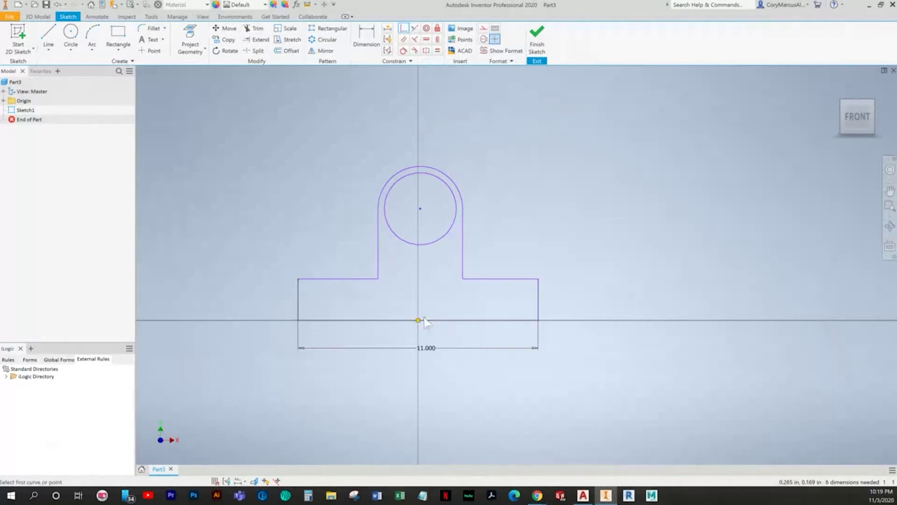
Dimension the base's height to 1.5 in according to the reference drawing.
key(alt+Tab)
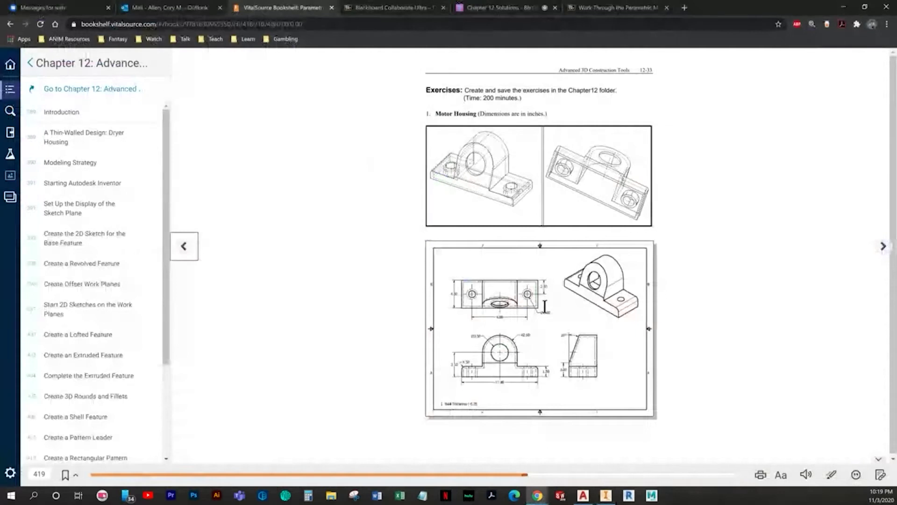
key(alt+Tab)
click(367, 37)
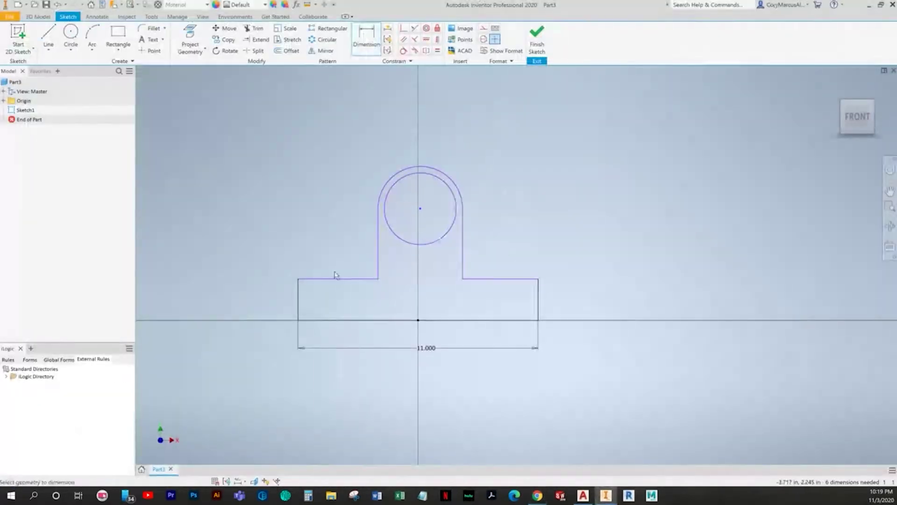
click(335, 279)
click(298, 312)
click(255, 292)
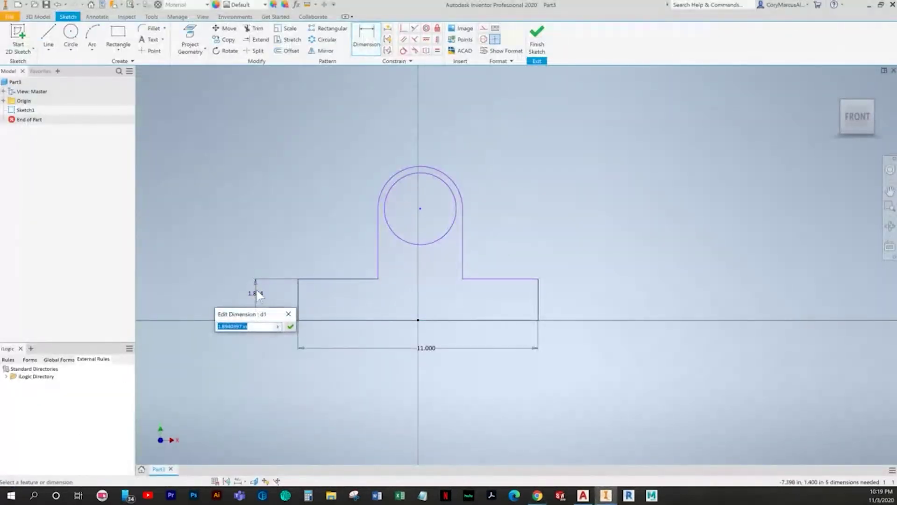
text(1.5)
key(Return)
Dimension the circle's centre to 3.5 in above the base's bottom edge, following the reference drawing.
key(alt+Tab)
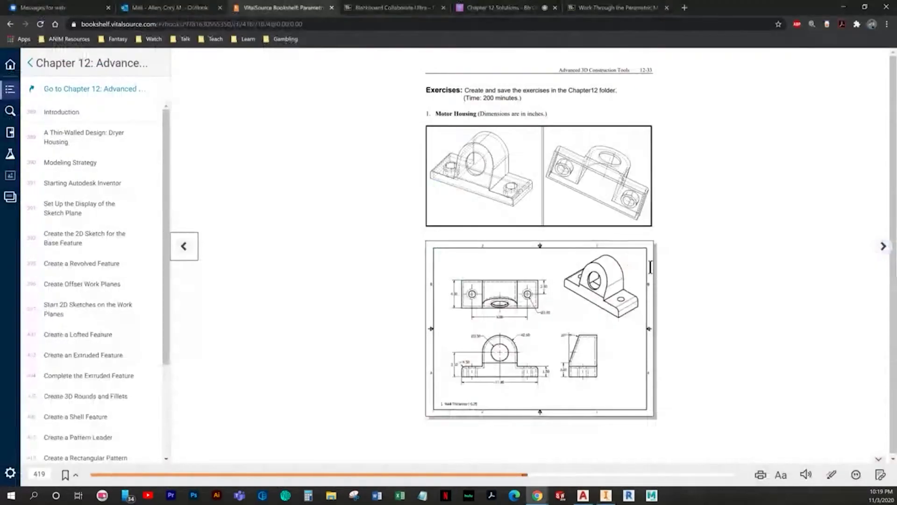
key(alt+Tab)
click(386, 218)
click(323, 327)
click(239, 269)
text(3.5)
key(Return)
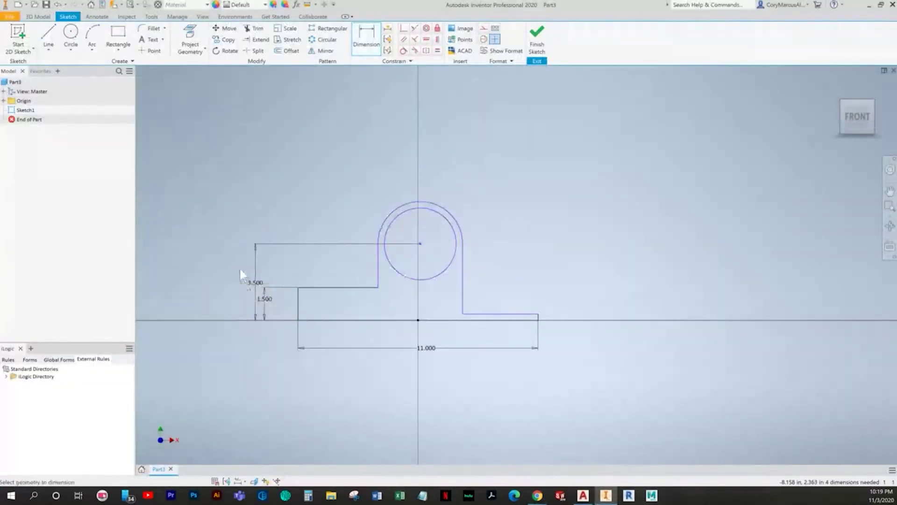
Consult the reference drawing and set the inner circle's diameter to 2.5 in.
key(alt+Tab)
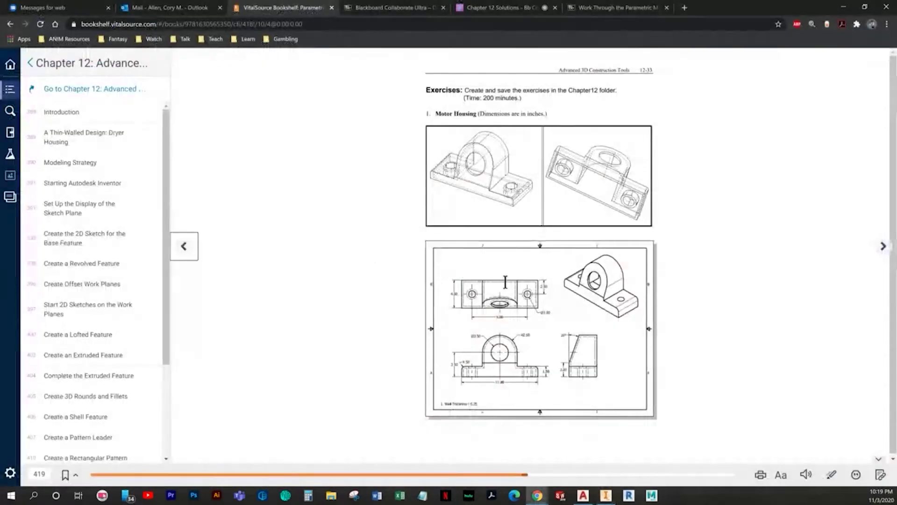
key(alt+Tab)
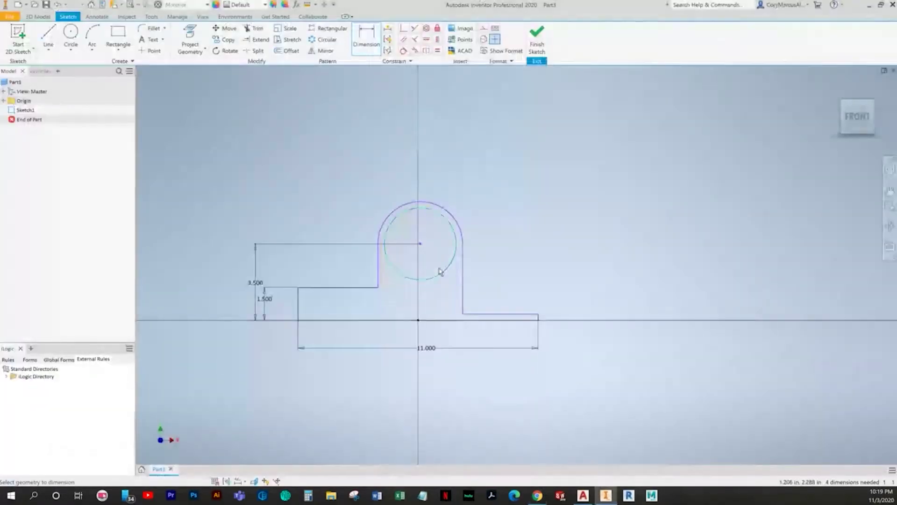
click(386, 230)
click(357, 206)
text(2.5)
key(Return)
Check the reference drawing again and set the outer arc's radius to 2.5 in.
key(alt+Tab)
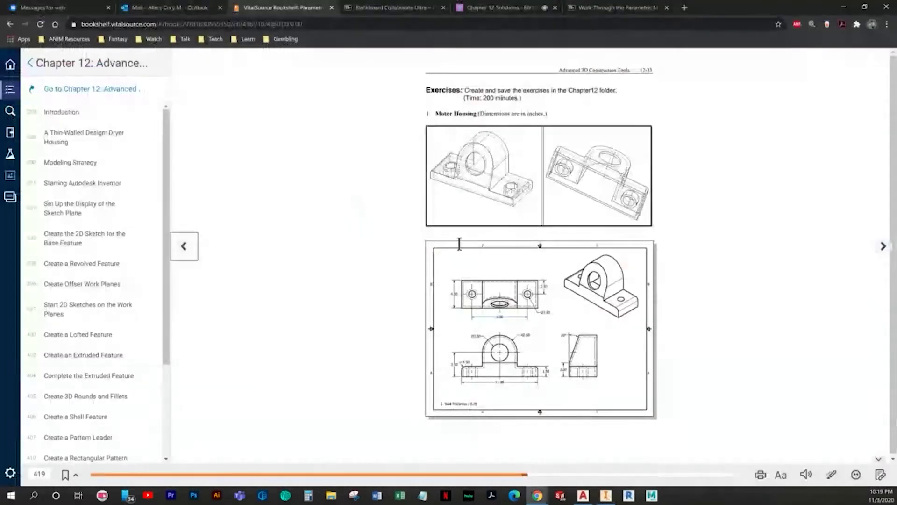
key(alt+Tab)
click(392, 210)
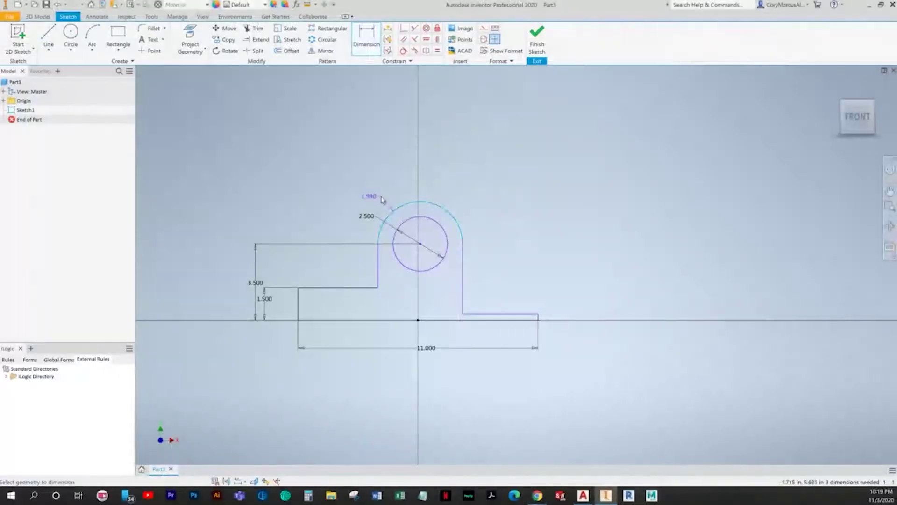
click(381, 196)
text(2.5)
key(Return)
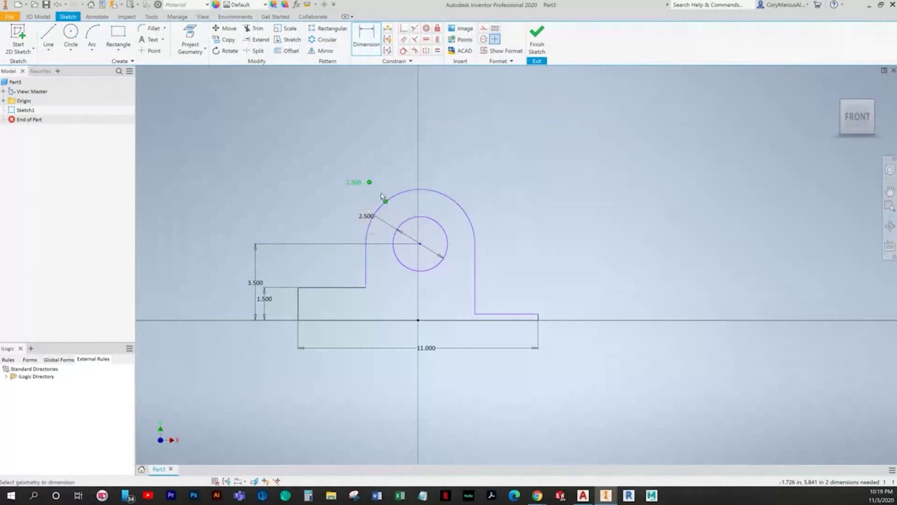
Make the base's two top edges on either side of the uprights collinear.
key(alt+Tab)
key(alt+Tab)
click(415, 28)
click(492, 315)
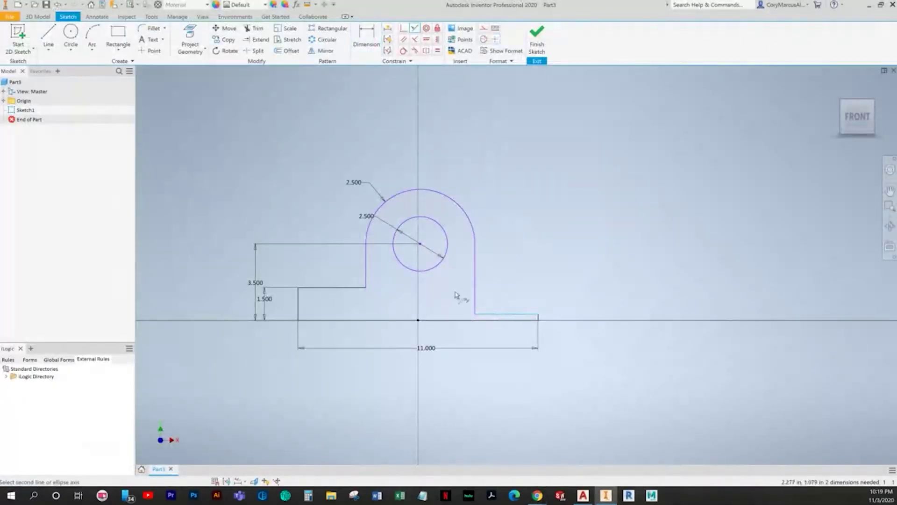
click(353, 288)
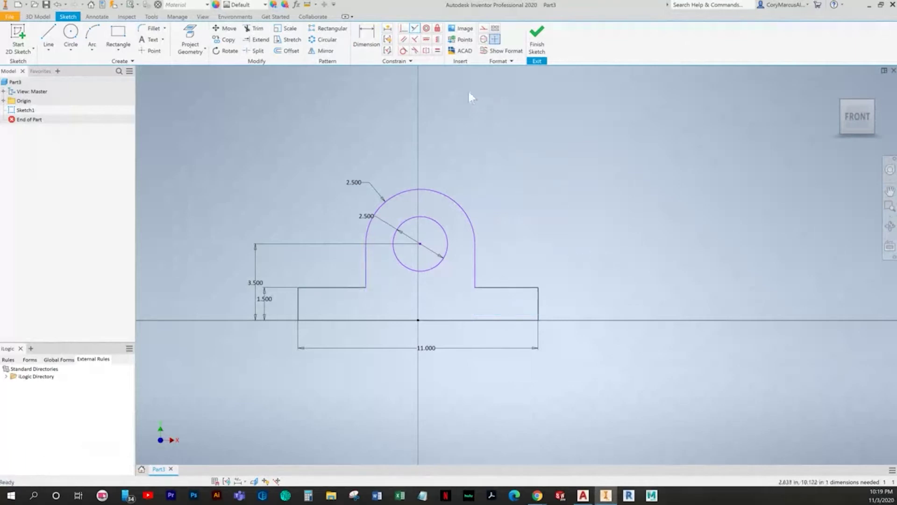
Constrain the circle's centre vertically in line with the origin, and reposition the inner circle's diameter dimension away from the arc.
click(438, 39)
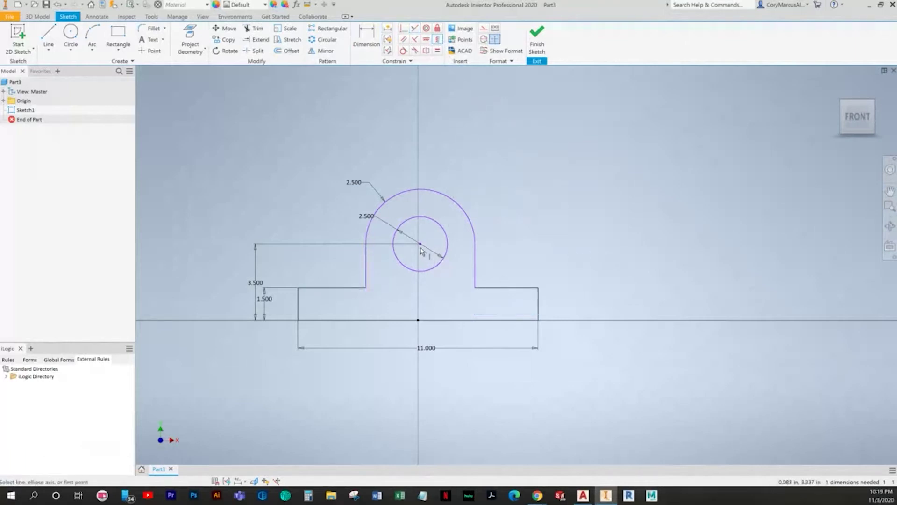
click(420, 244)
click(417, 321)
right_click(541, 207)
click(513, 207)
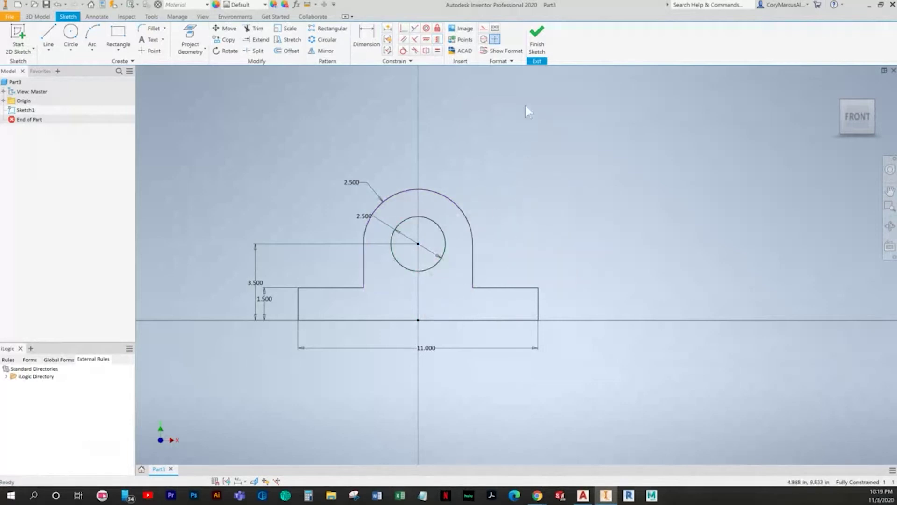
drag(364, 216, 335, 212)
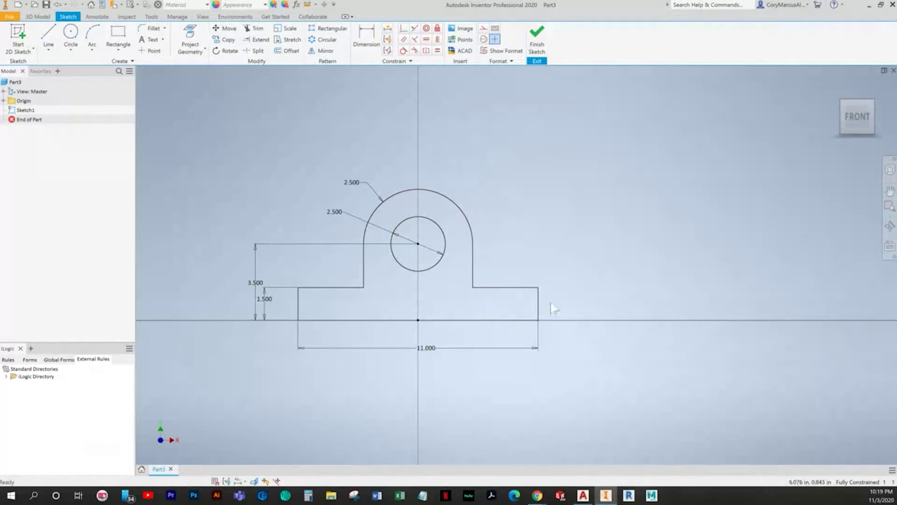
Consult the reference drawing and fillet the base's two outer top corners with a 0.5 in radius.
key(alt+Tab)
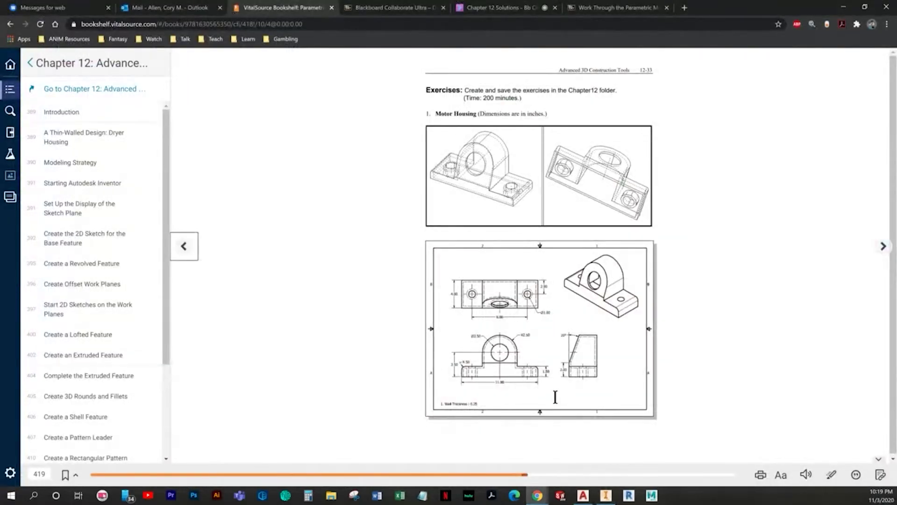
key(alt+Tab)
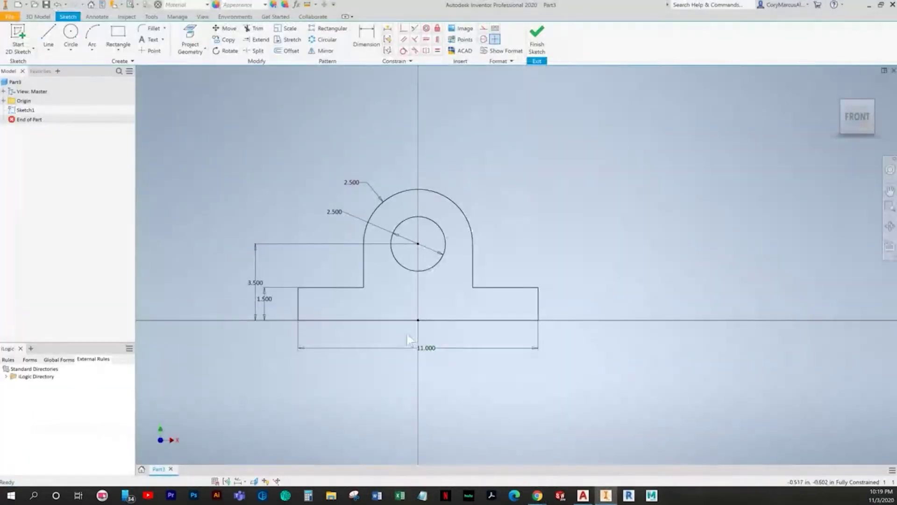
key(alt+Tab)
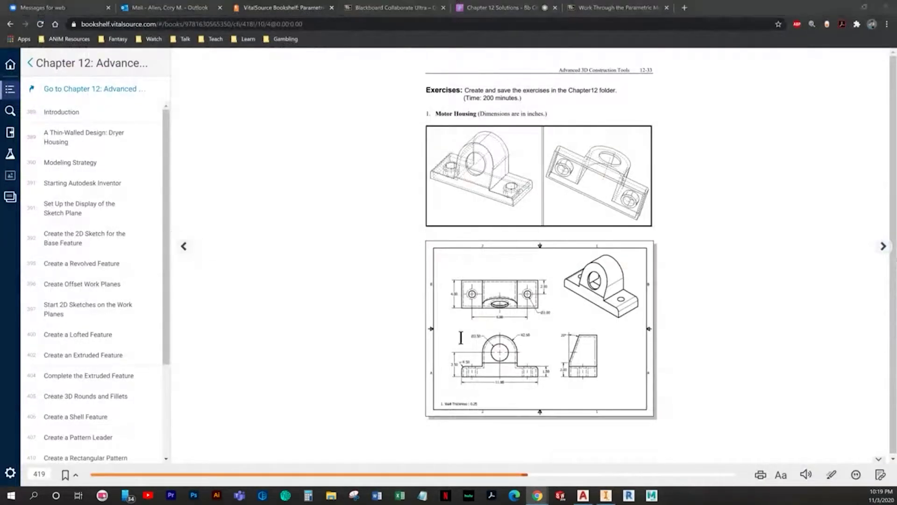
key(alt+Tab)
click(150, 28)
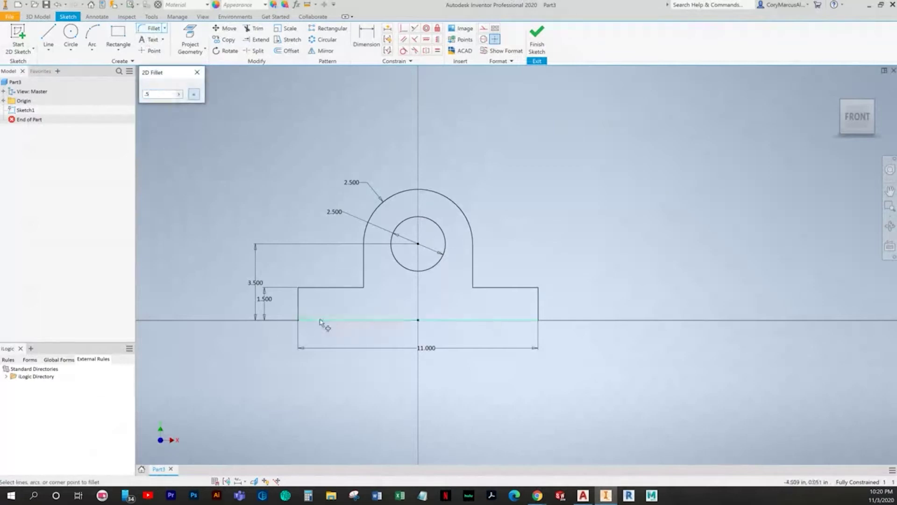
click(302, 292)
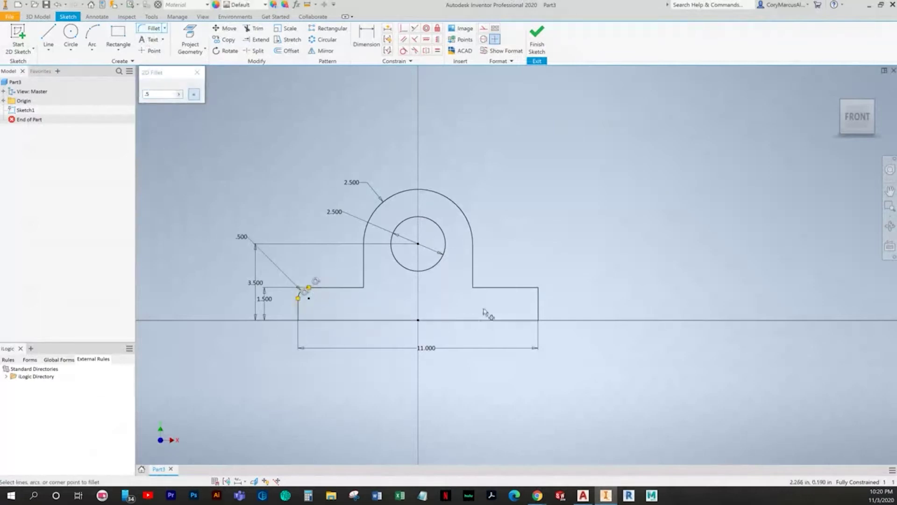
click(532, 289)
Finish the sketch and, after checking the drawing, extrude the housing profile symmetrically by 4 in, keeping the inner circle open.
key(alt+Tab)
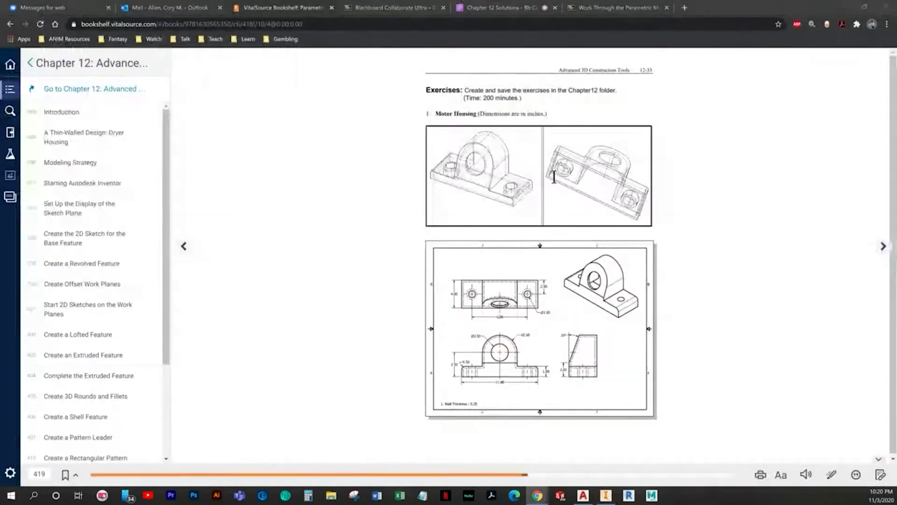
key(alt+Tab)
click(537, 38)
scroll(409, 226, down, 6)
middle_drag(410, 245, 397, 290)
click(50, 39)
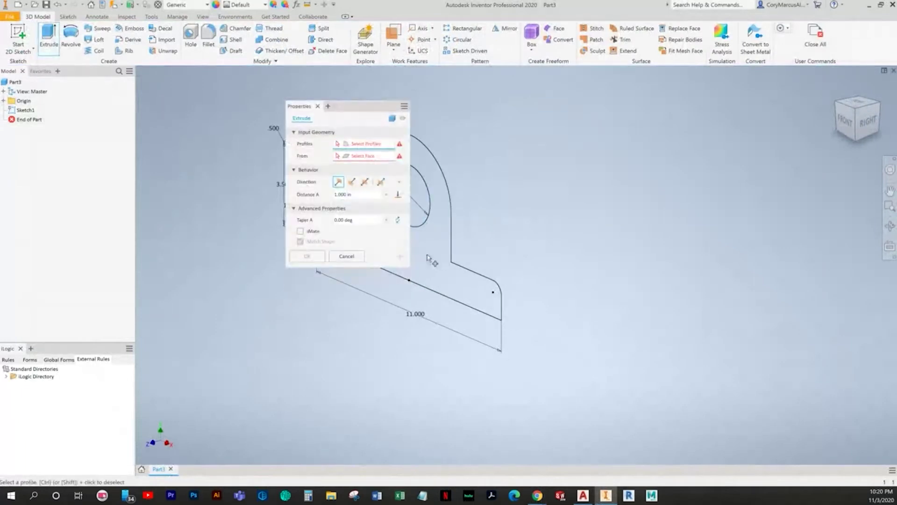
click(366, 182)
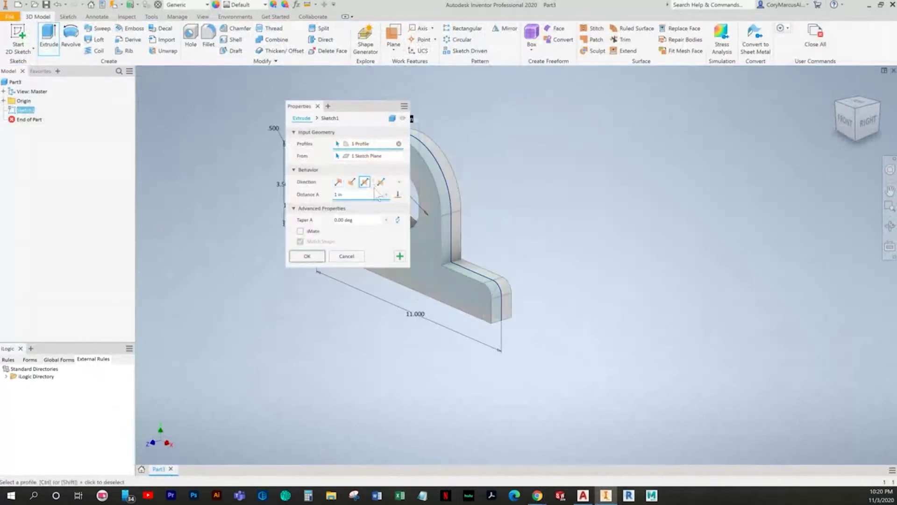
key(alt+Tab)
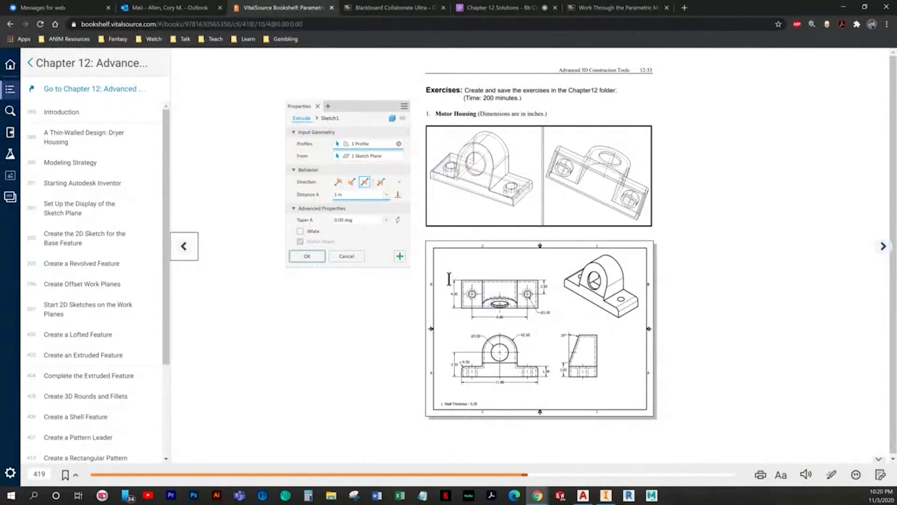
key(alt+Tab)
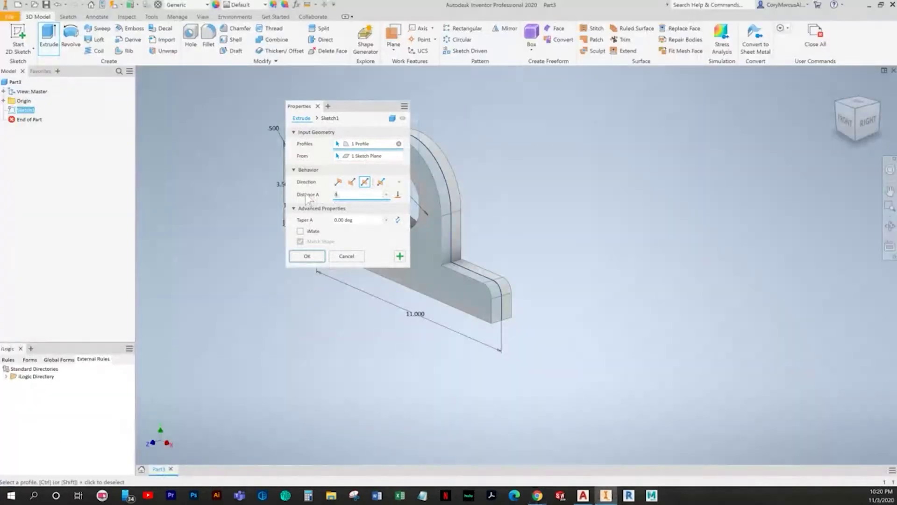
click(310, 257)
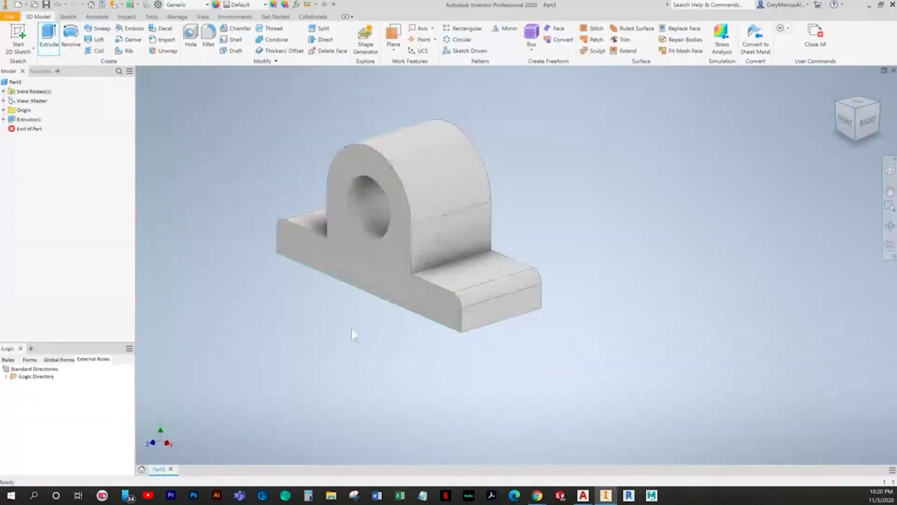
On the YZ plane, sketch a closed right triangle overlapping the upper front corner of the upright.
click(18, 40)
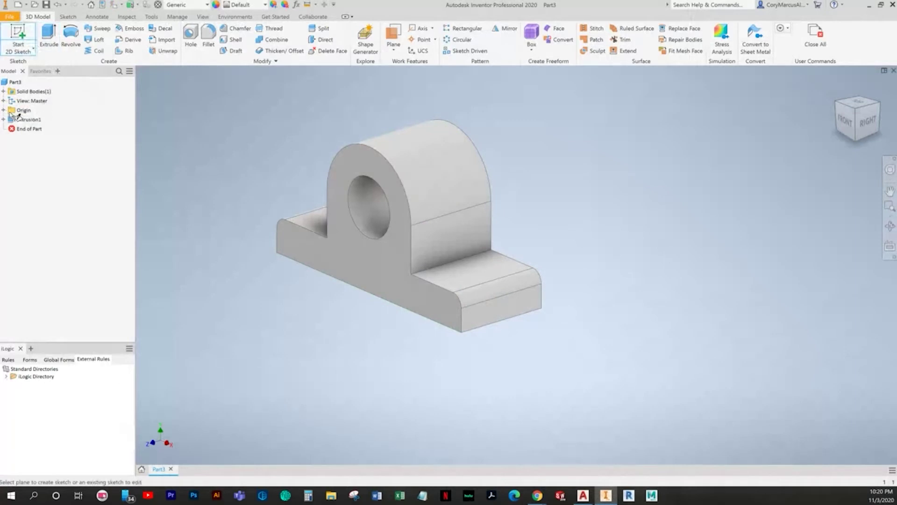
click(3, 109)
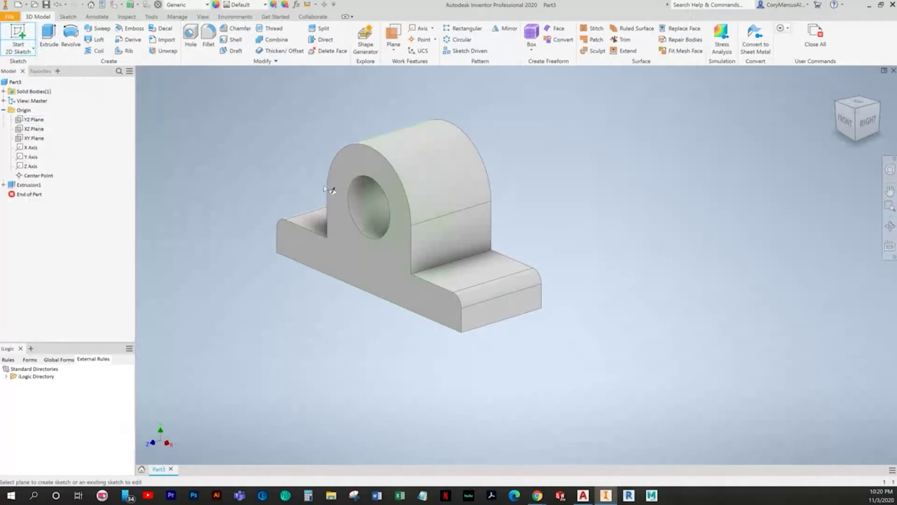
click(35, 119)
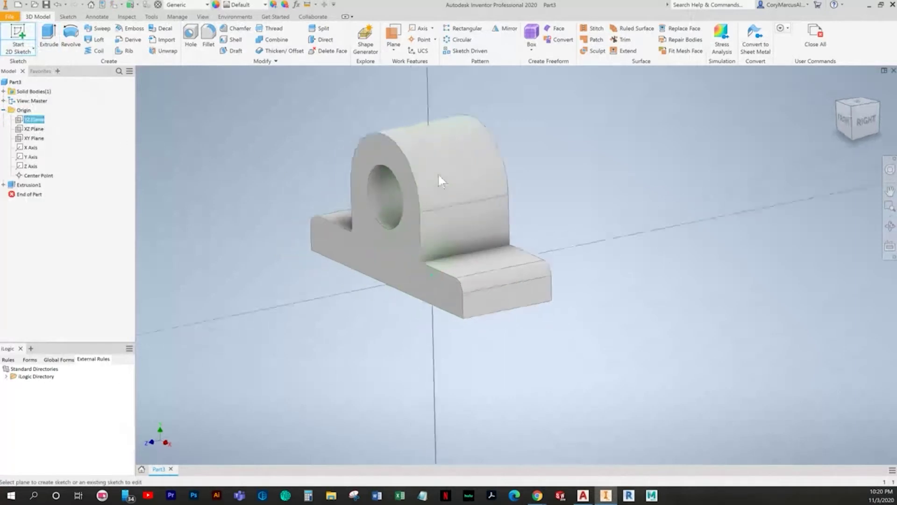
click(49, 35)
click(365, 173)
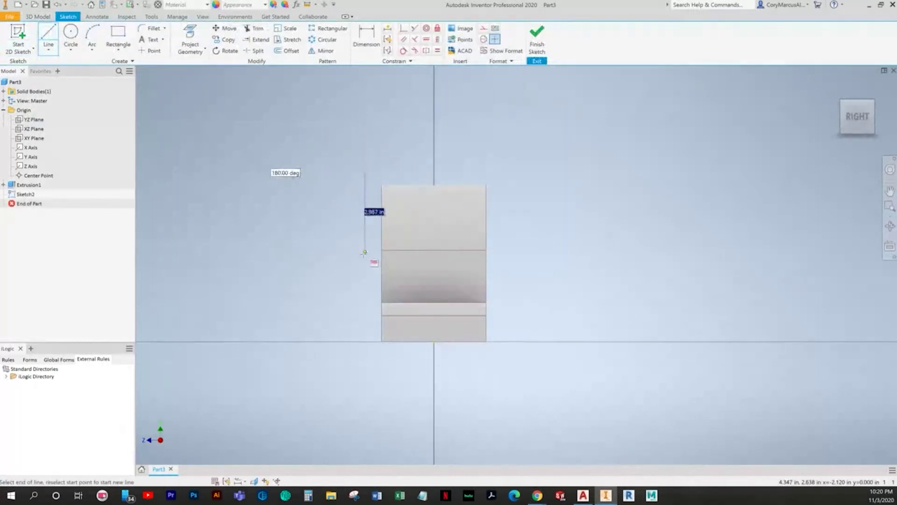
click(365, 258)
click(400, 173)
click(365, 173)
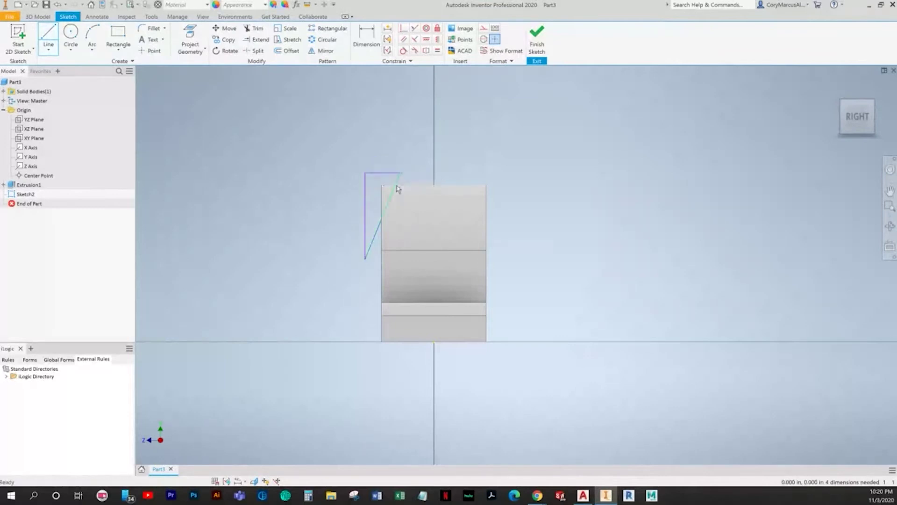
Check the reference drawing and dimension the triangle's lowest corner 2 in above the base's bottom edge.
key(alt+Tab)
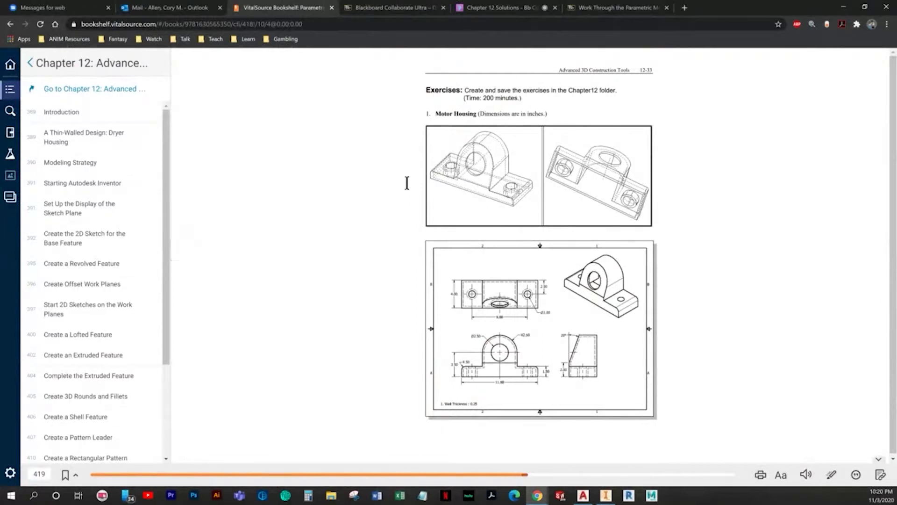
key(alt+Tab)
key(d)
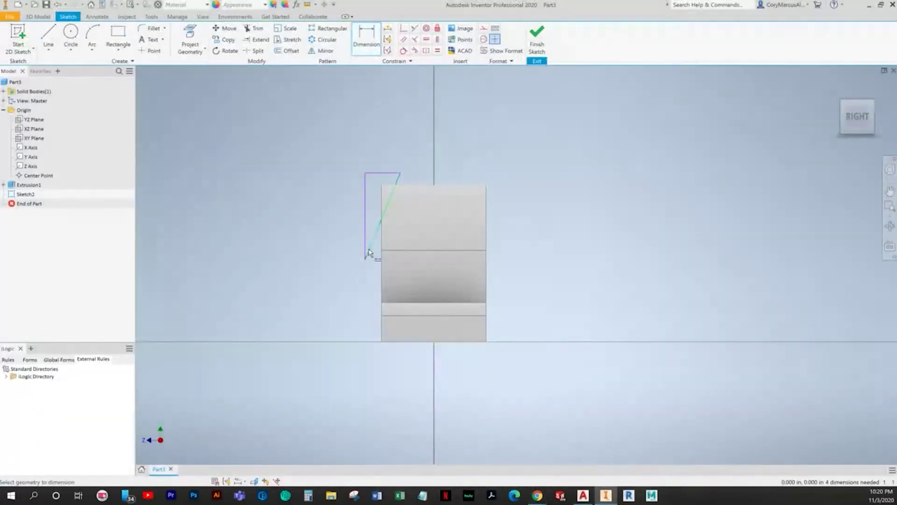
click(341, 322)
text(2)
key(Return)
Set the angle between the triangle's vertical and slanted lines to 20 degrees.
click(374, 260)
click(364, 257)
click(386, 152)
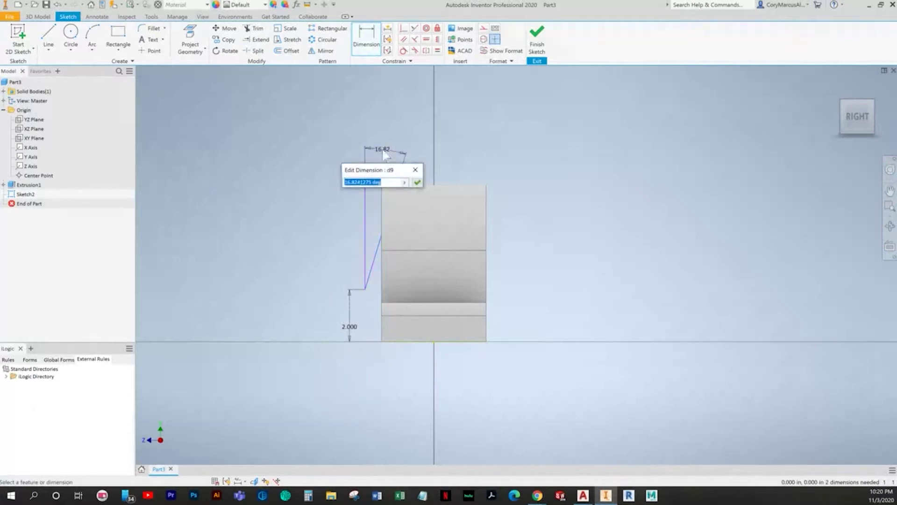
key(Return)
key(Escape)
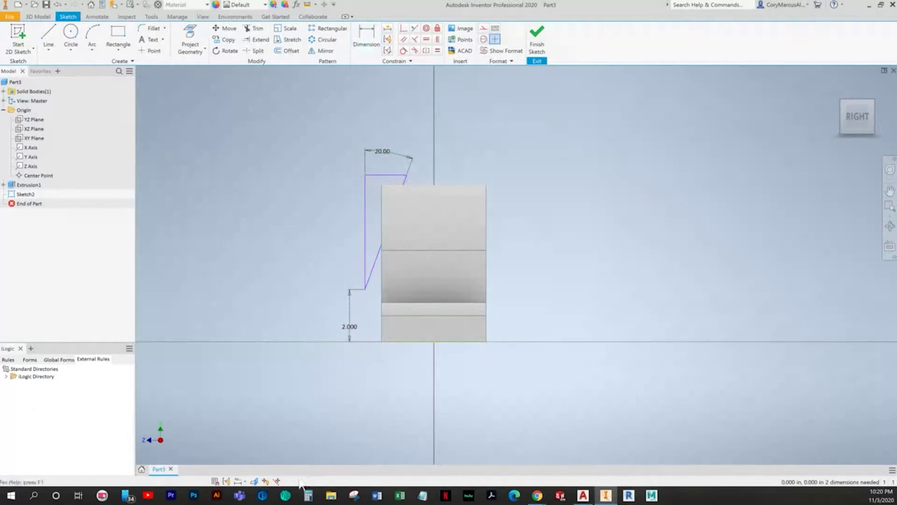
Slice the model at the sketch plane and make the triangle's horizontal and vertical lines collinear with the body's projected top and front edges.
click(254, 481)
click(189, 38)
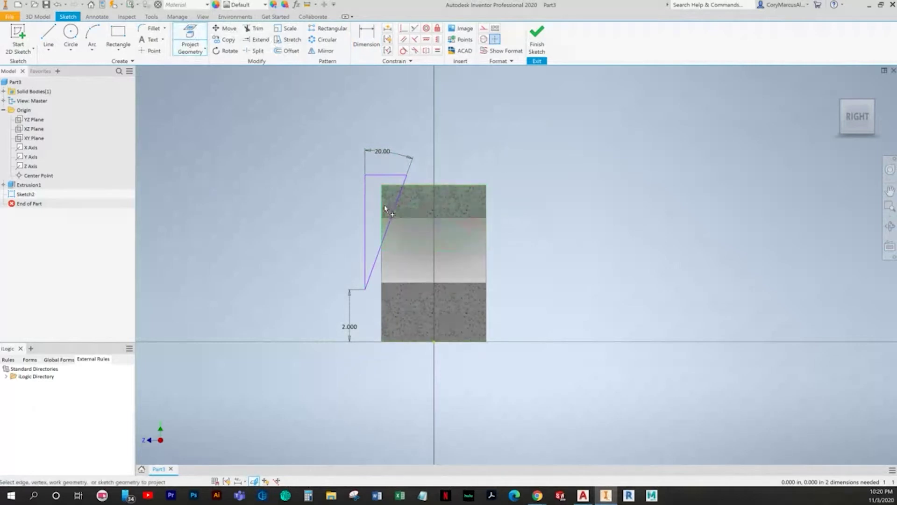
click(403, 39)
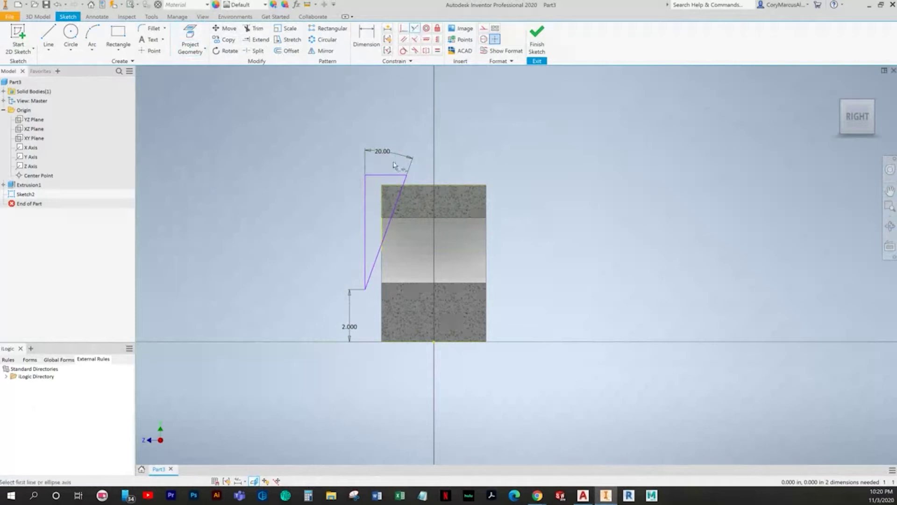
click(423, 184)
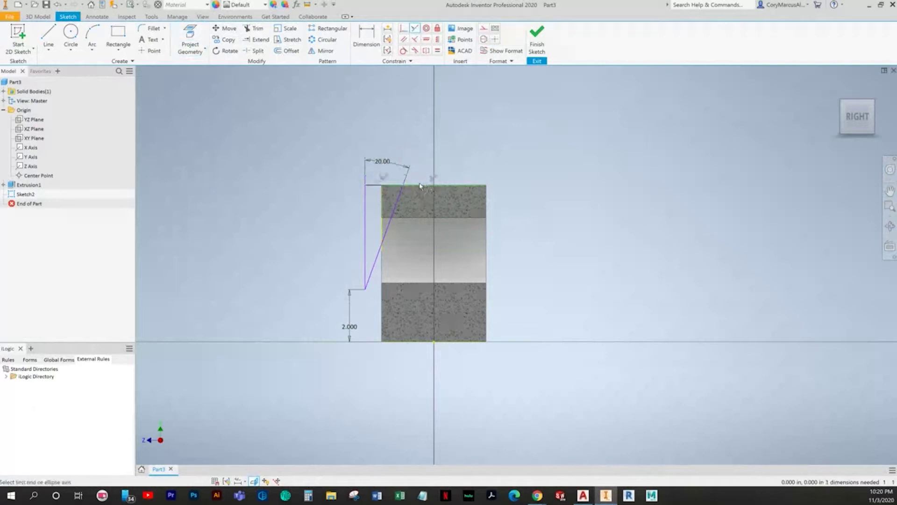
click(382, 202)
right_click(669, 158)
click(638, 158)
Finish the sketch and use an extruded cut of the triangle through all, slanting the front of the upright across its full width.
middle_drag(566, 211, 565, 215)
click(536, 47)
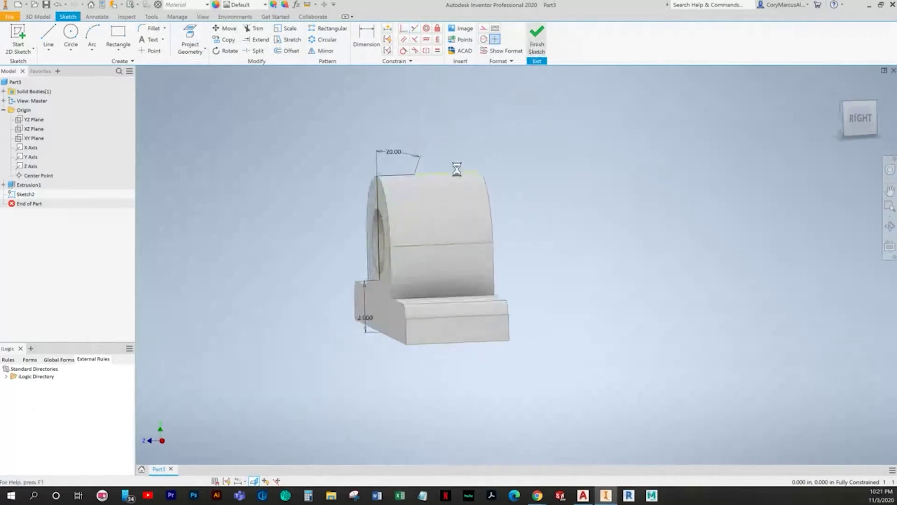
click(49, 42)
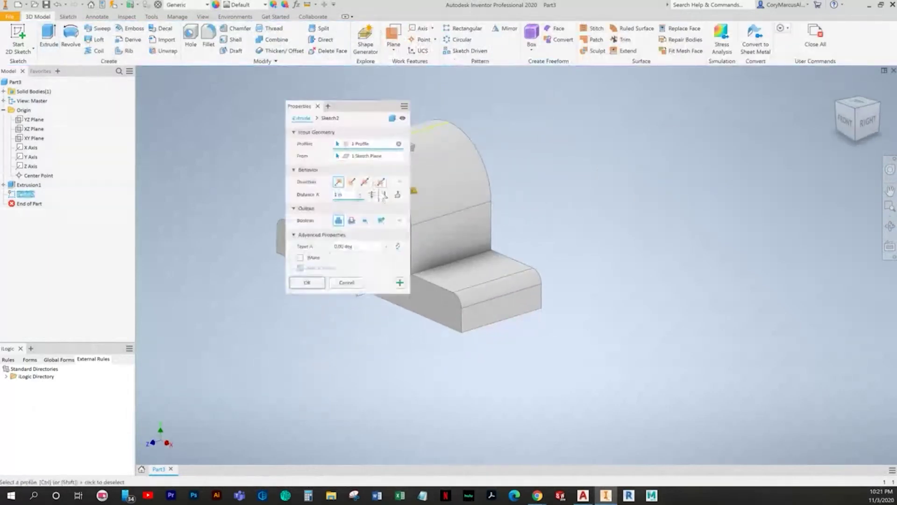
click(372, 195)
click(352, 223)
click(316, 284)
middle_drag(623, 234, 655, 255)
Consult the reference drawing and sketch two circles on the base's top face plane, one on each side of the upright.
key(alt+Tab)
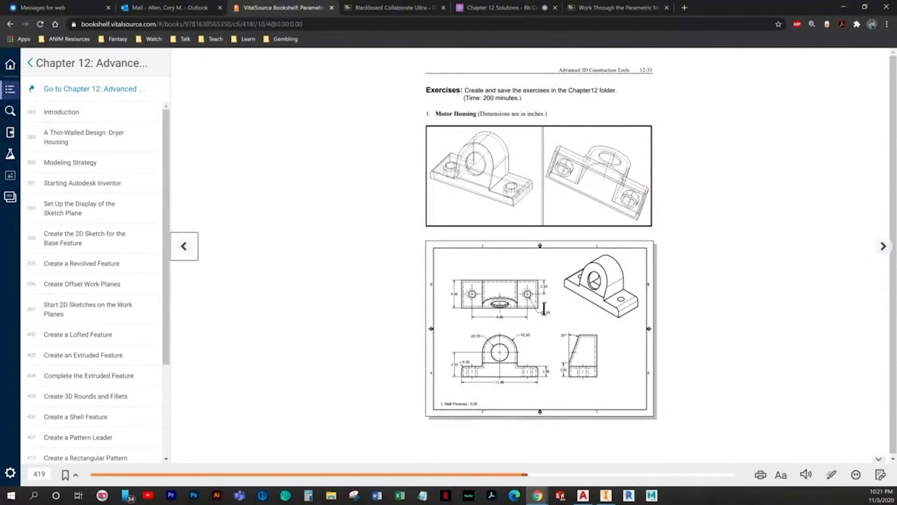
key(alt+Tab)
click(19, 38)
click(514, 298)
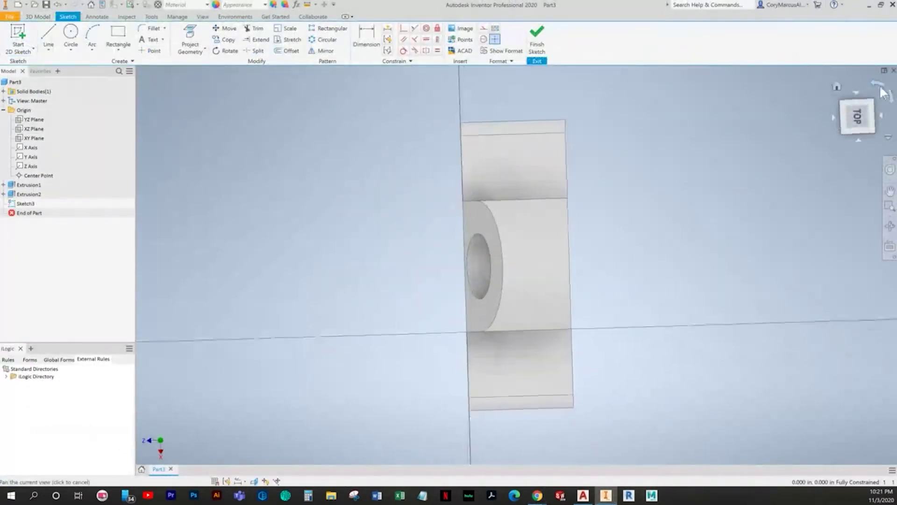
click(880, 90)
click(70, 37)
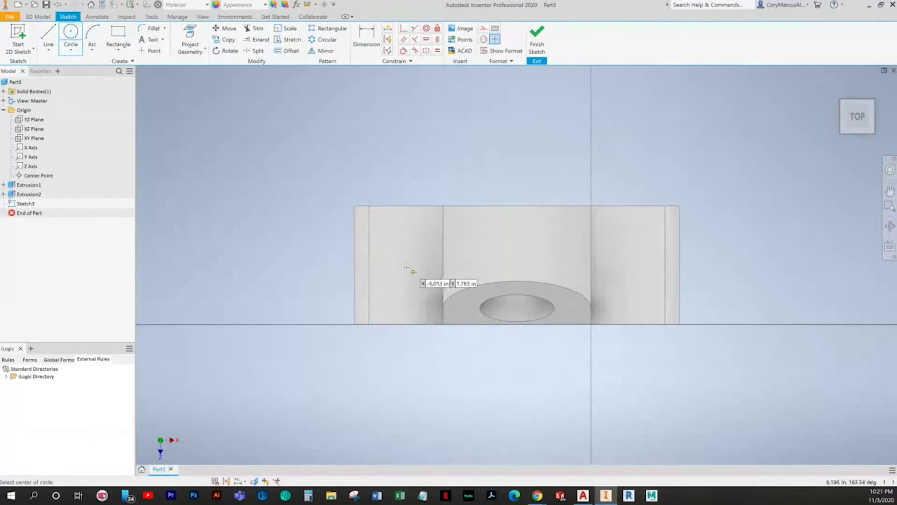
click(395, 257)
click(398, 238)
click(638, 264)
click(636, 243)
Make the two circles equal in size and align their centres horizontally.
click(437, 51)
click(638, 244)
click(414, 245)
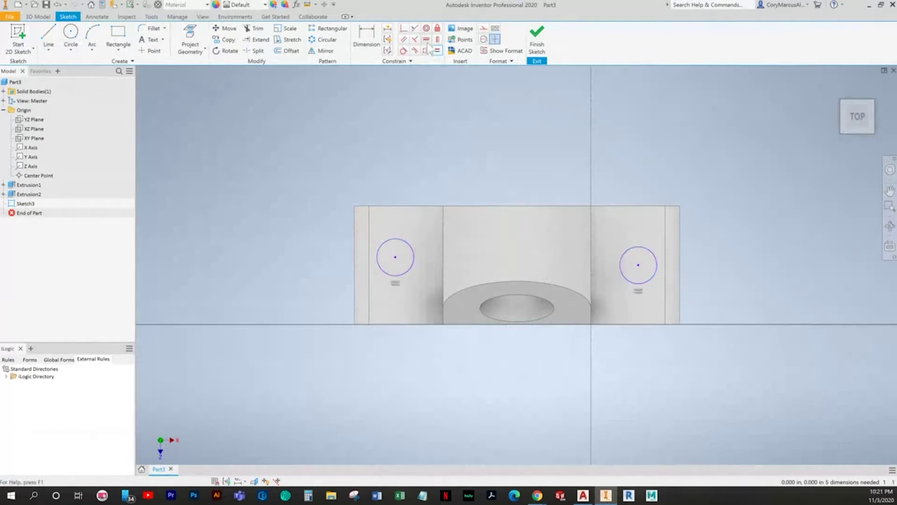
click(640, 266)
Try dimensioning the left circle's centre 1 in from the base's left edge, and delete that dimension.
key(d)
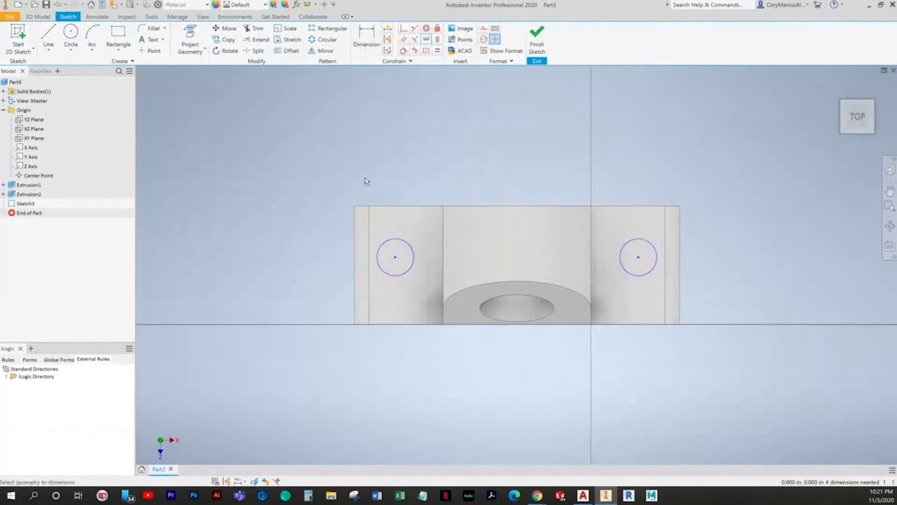
click(356, 228)
click(391, 239)
click(374, 180)
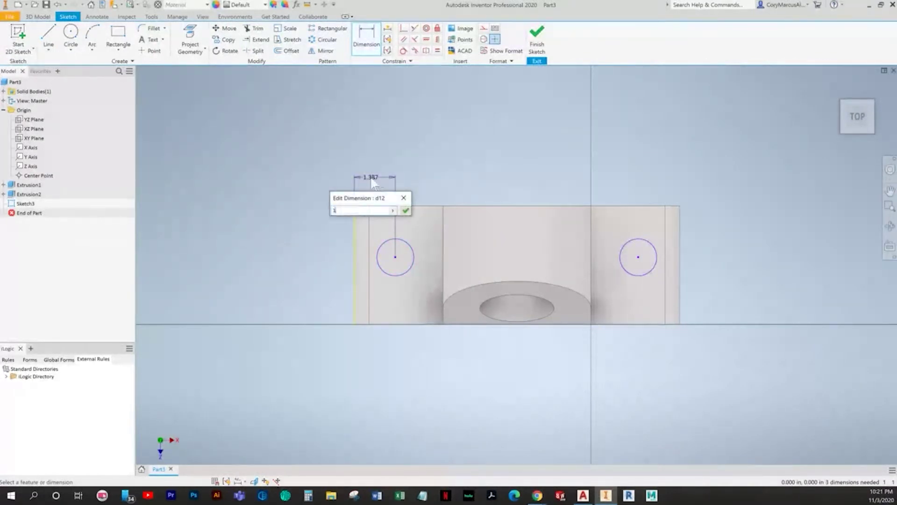
key(alt+Tab)
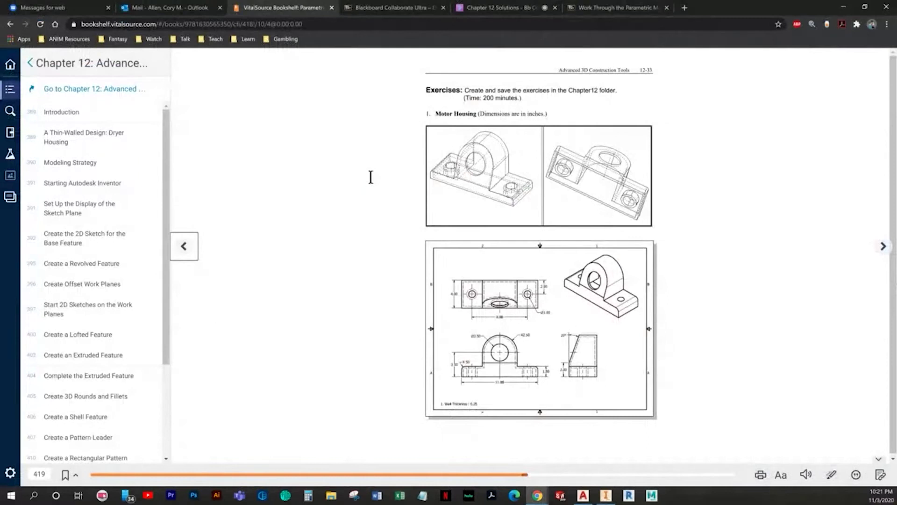
key(alt+Tab)
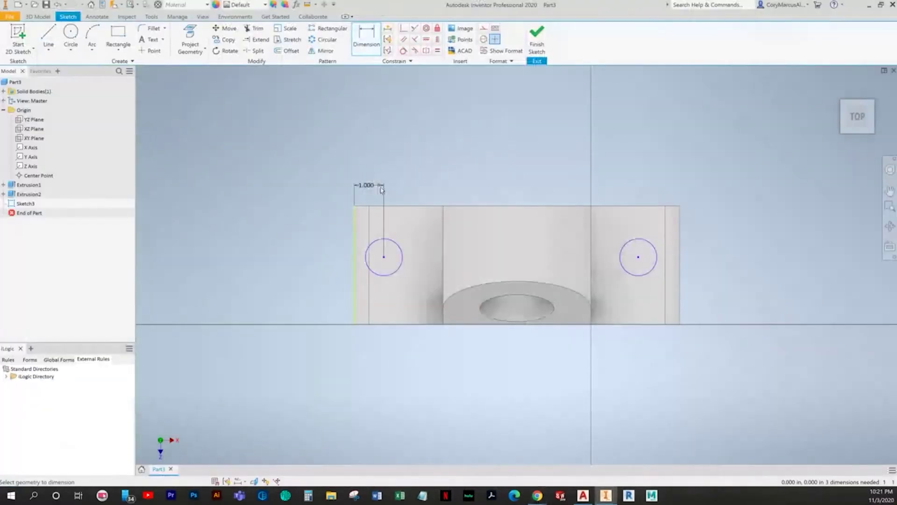
click(372, 187)
key(Delete)
click(366, 38)
click(392, 239)
click(633, 245)
key(Return)
key(ctrl+z)
Dimension the horizontal distance between the two circle centres as 8 in.
click(395, 244)
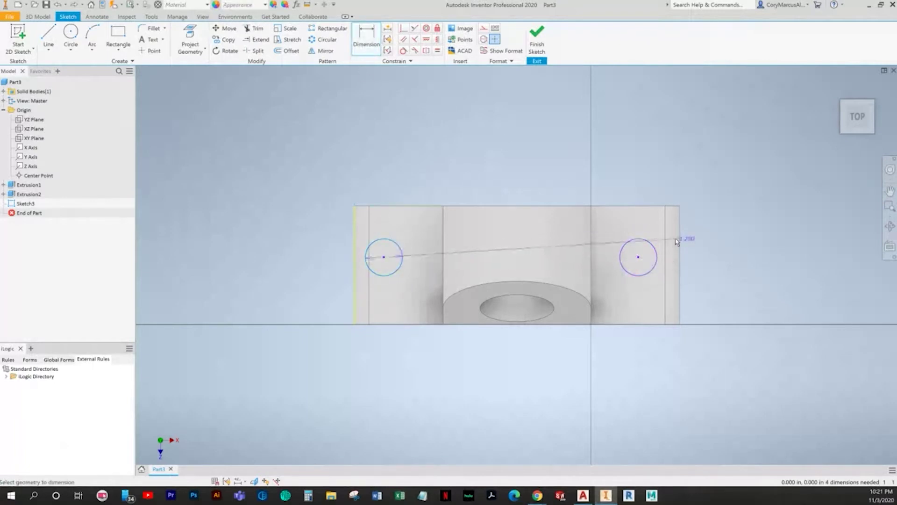
click(638, 245)
click(522, 178)
text(8.506648)
key(Return)
Slice the graphics and dimension the left circle's centre from the upright's centre point as half of the circle-spacing dimension.
click(403, 256)
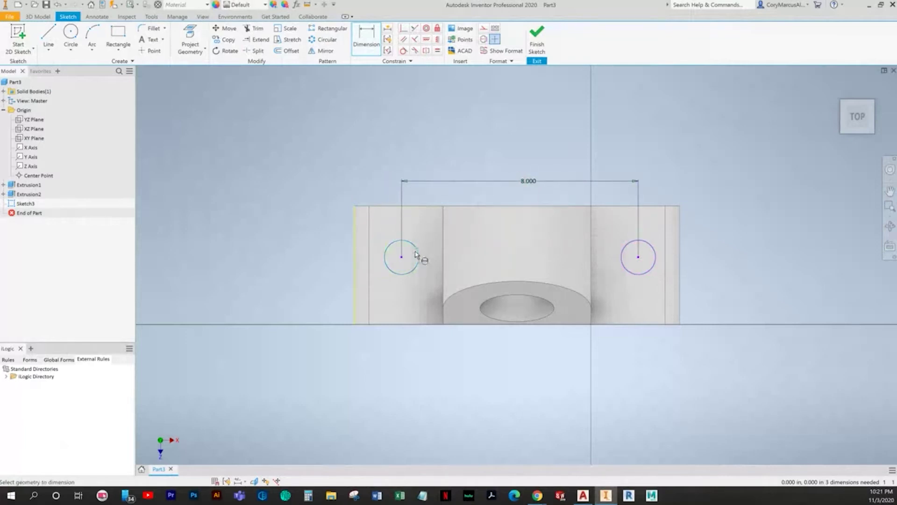
click(254, 481)
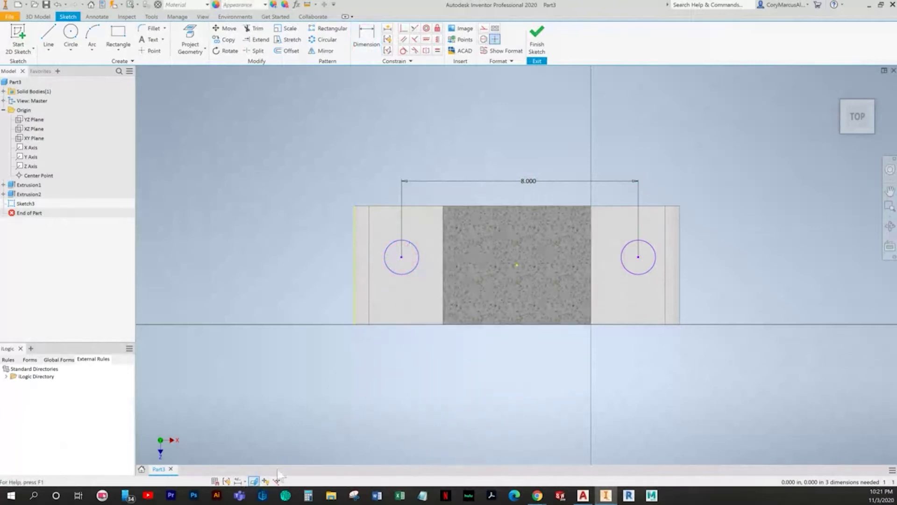
click(367, 42)
click(417, 260)
click(517, 266)
click(462, 193)
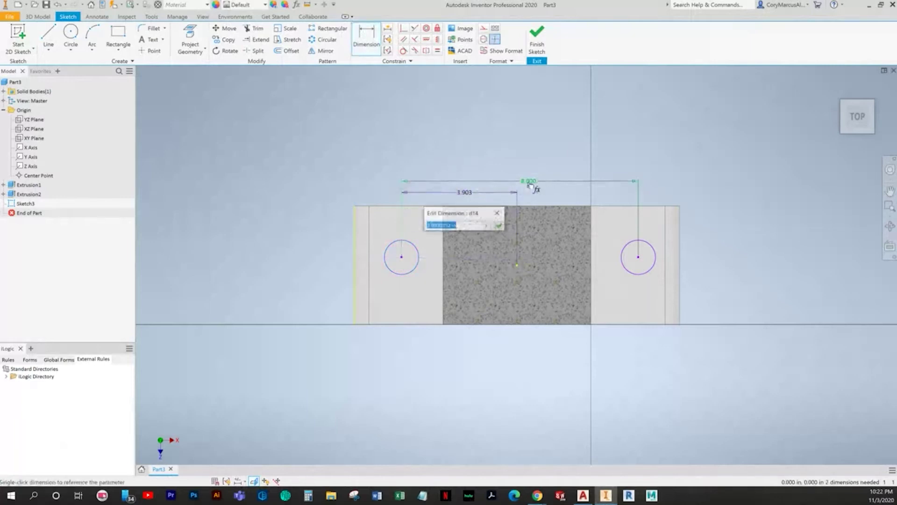
click(528, 181)
text(/2)
key(Return)
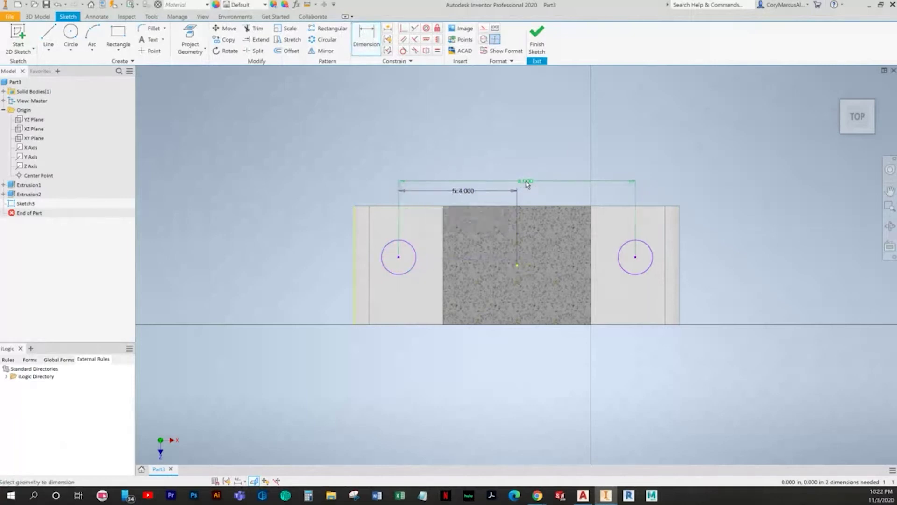
Check the reference drawing and dimension the left circle's centre 2 in from the base's back edge.
key(alt+Tab)
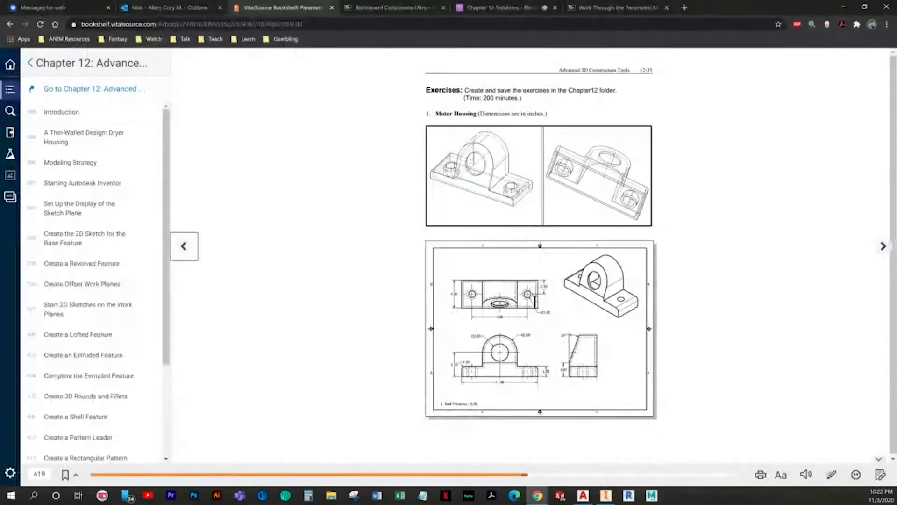
key(alt+Tab)
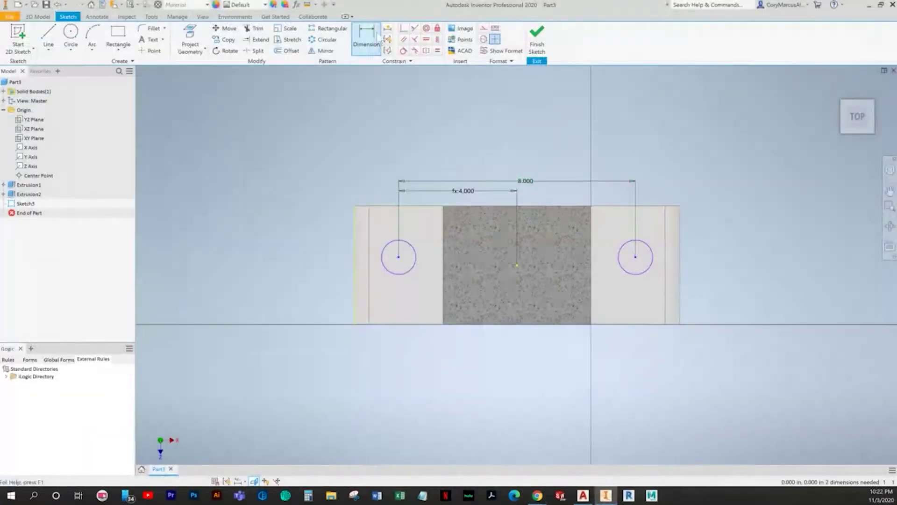
click(384, 208)
click(398, 257)
click(334, 237)
text(2)
key(Return)
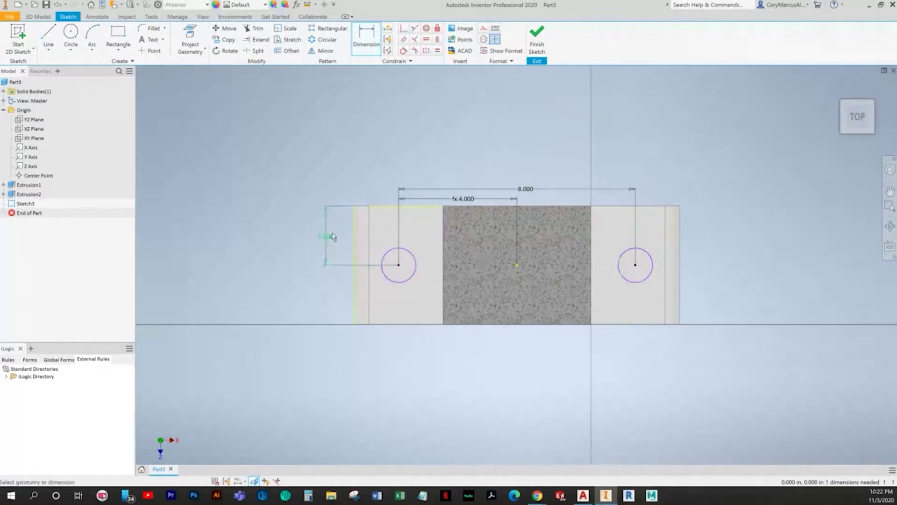
Dimension the left circle's diameter, consult the reference drawing, and set it to 1 in.
click(415, 274)
click(329, 304)
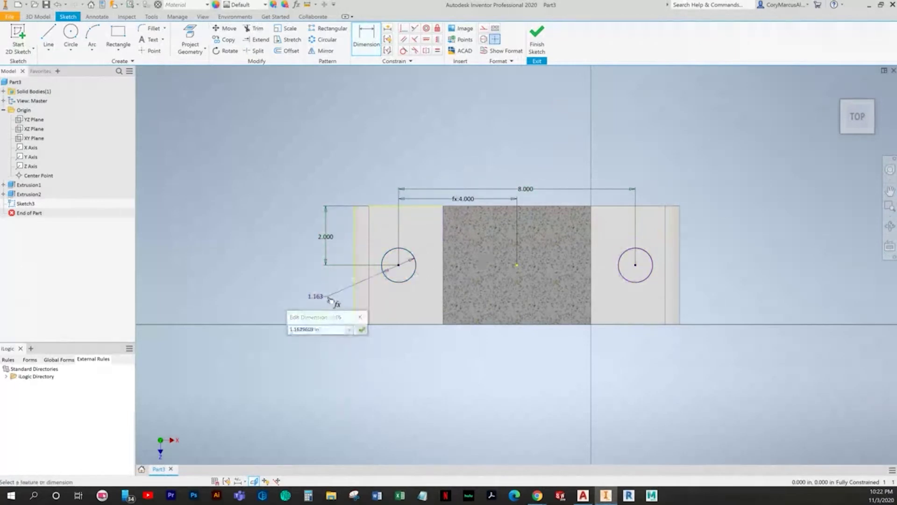
key(alt+Tab)
key(alt+Tab)
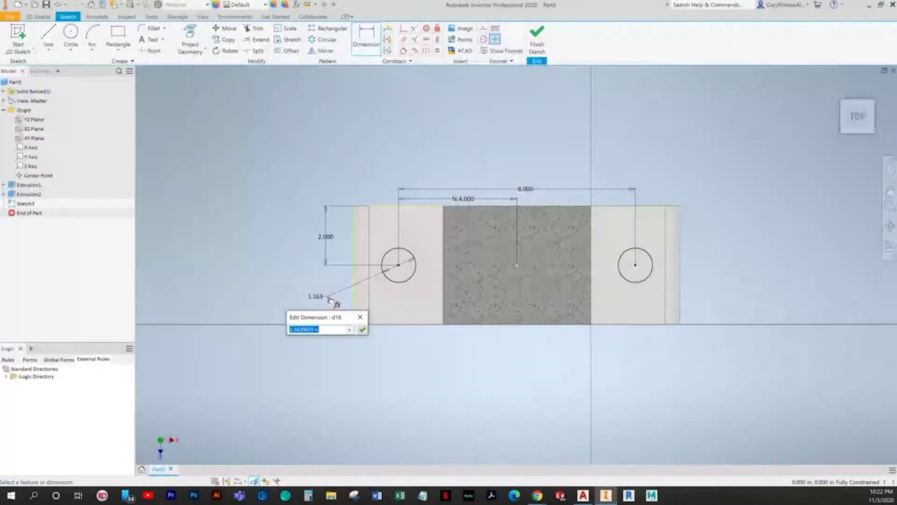
text(1)
key(Return)
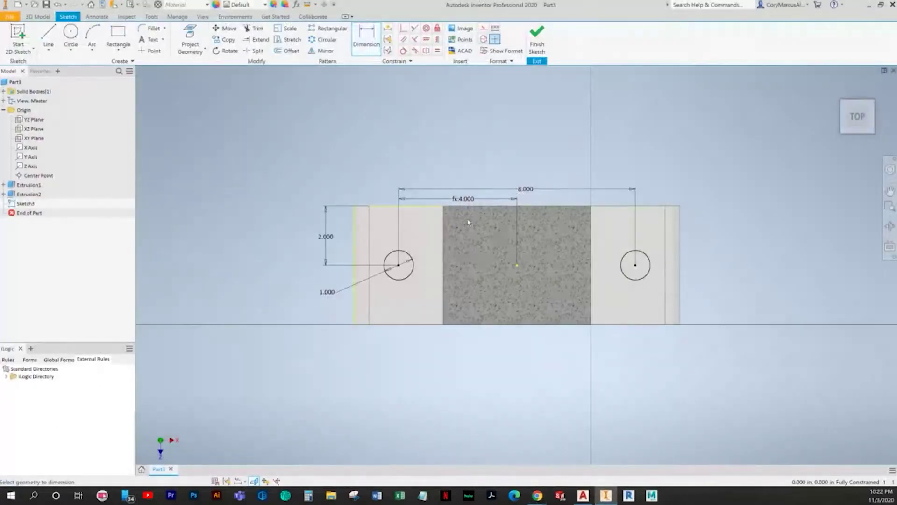
Finish the sketch and set up a symmetric extrusion with the cut operation.
click(537, 37)
click(48, 35)
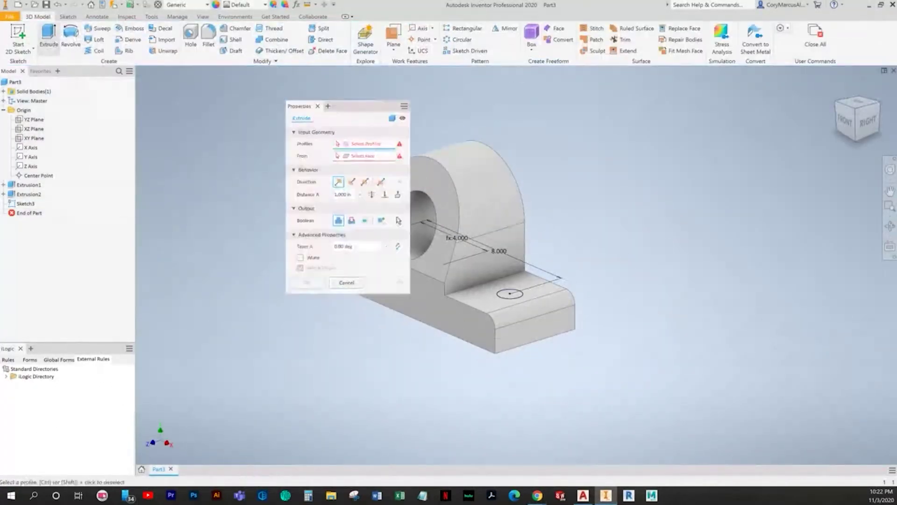
click(365, 182)
click(351, 220)
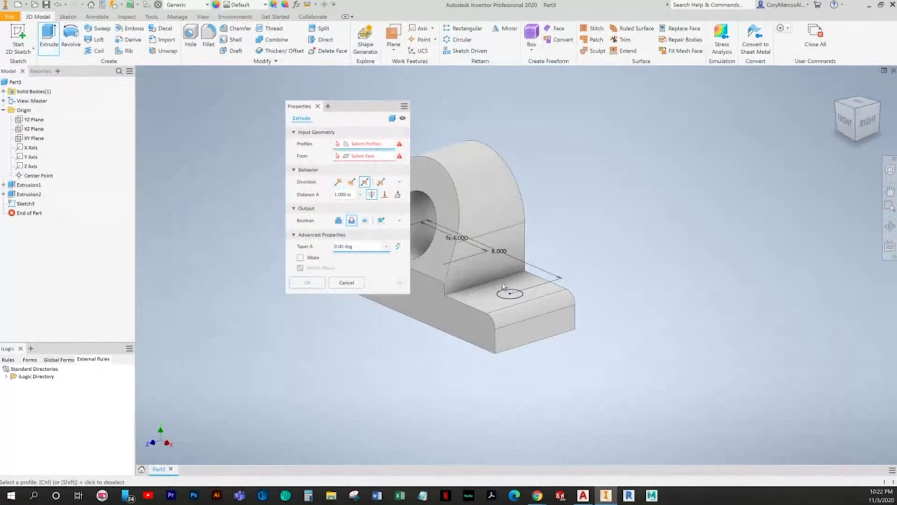
Try selecting the two hole circles as extrusion profiles, and clear the profile selection.
click(512, 295)
middle_drag(546, 304, 745, 306)
shift+middle_drag(579, 260, 627, 253)
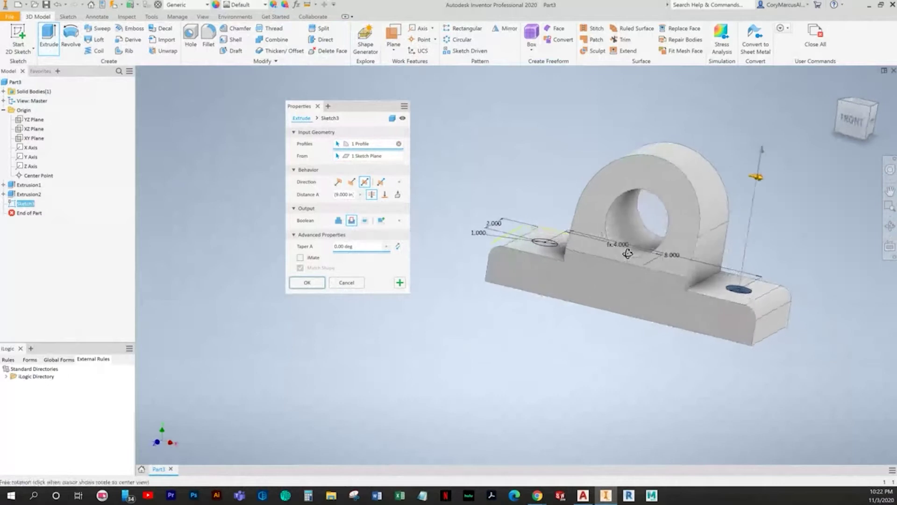
scroll(532, 264, up, 5)
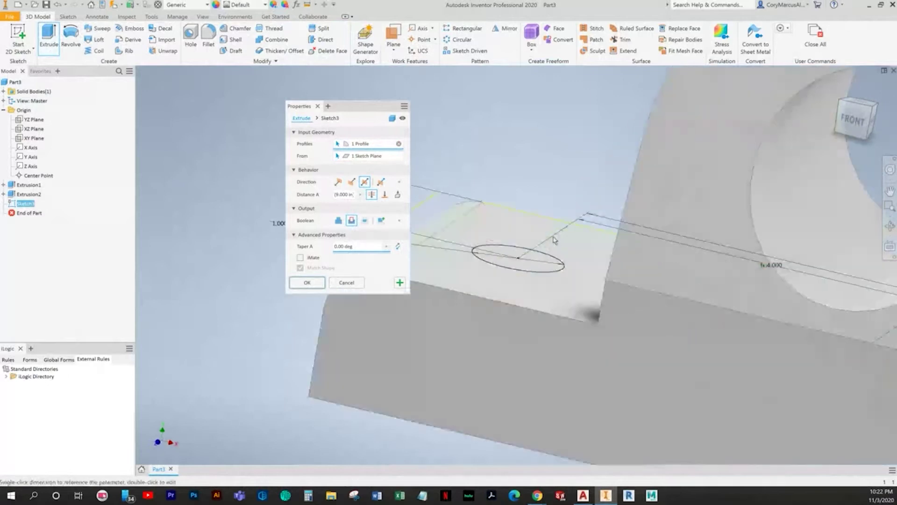
click(529, 271)
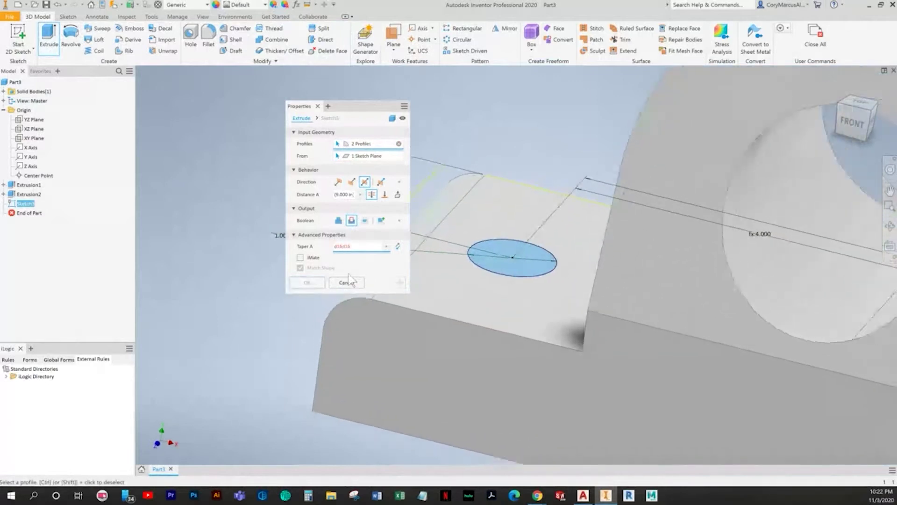
scroll(350, 280, down, 5)
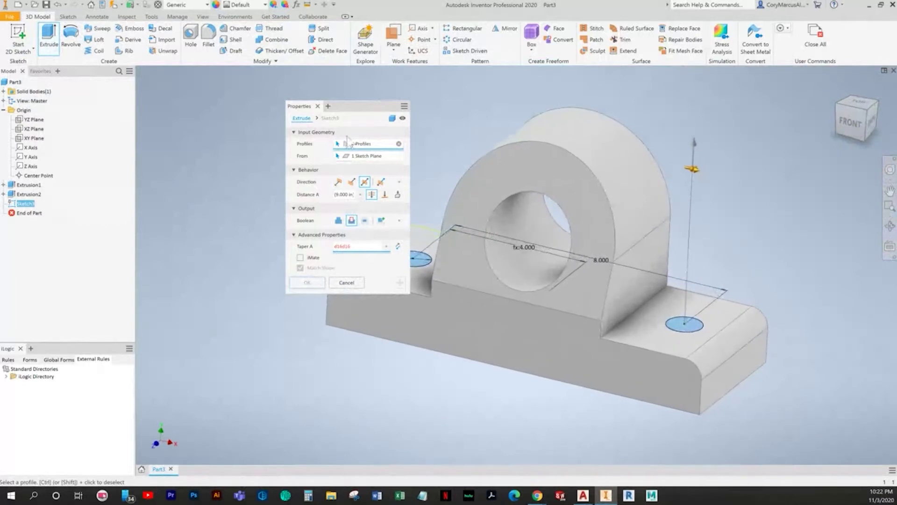
click(399, 143)
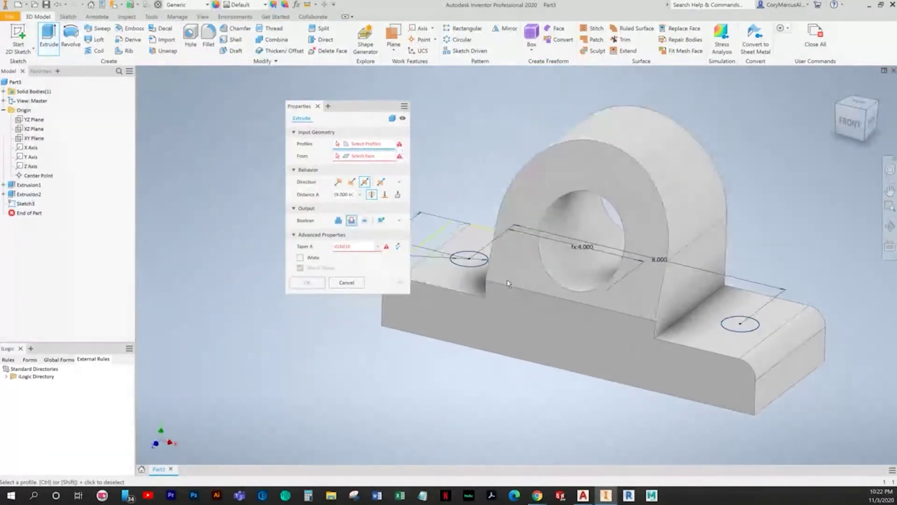
Select both circles on the base, one on each side of the upright, as the profiles of the cut.
scroll(509, 284, up, 4)
click(429, 255)
scroll(685, 355, up, 3)
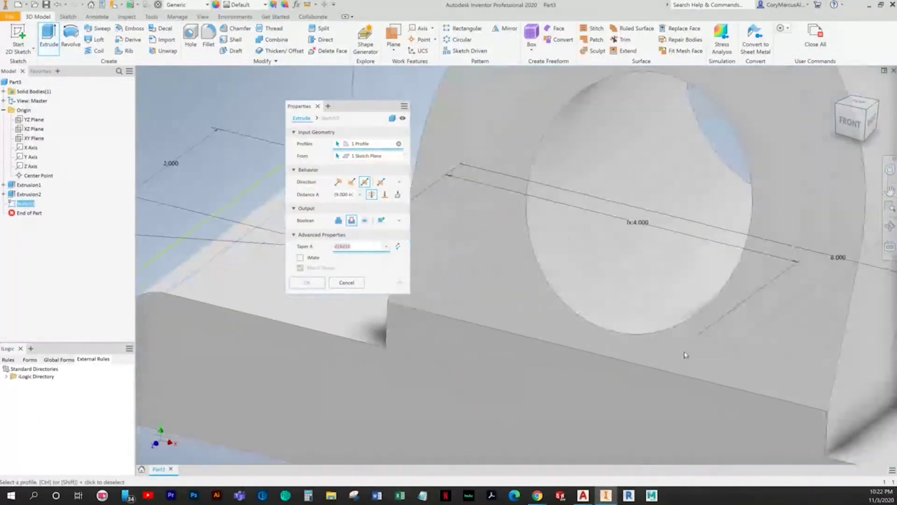
scroll(686, 355, down, 3)
click(801, 395)
scroll(473, 306, down, 1)
middle_drag(473, 306, 530, 305)
Cut both mounting holes down through all of the base with the direction flipped and a taper of 0.
click(352, 182)
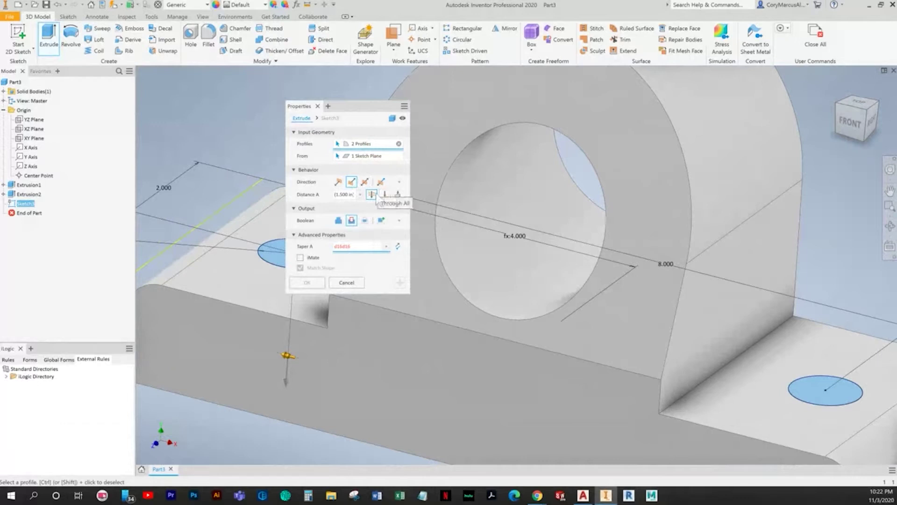
double_click(359, 242)
text(0)
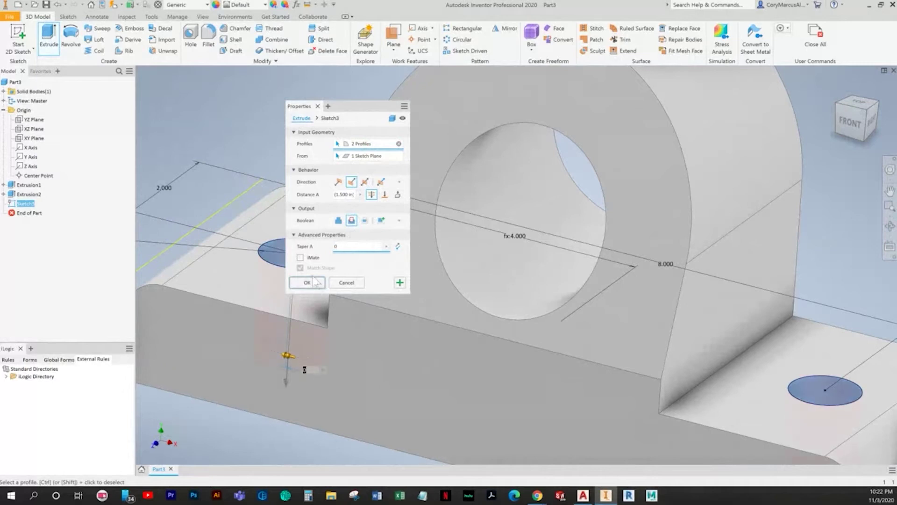
scroll(430, 257, down, 1)
scroll(372, 245, down, 1)
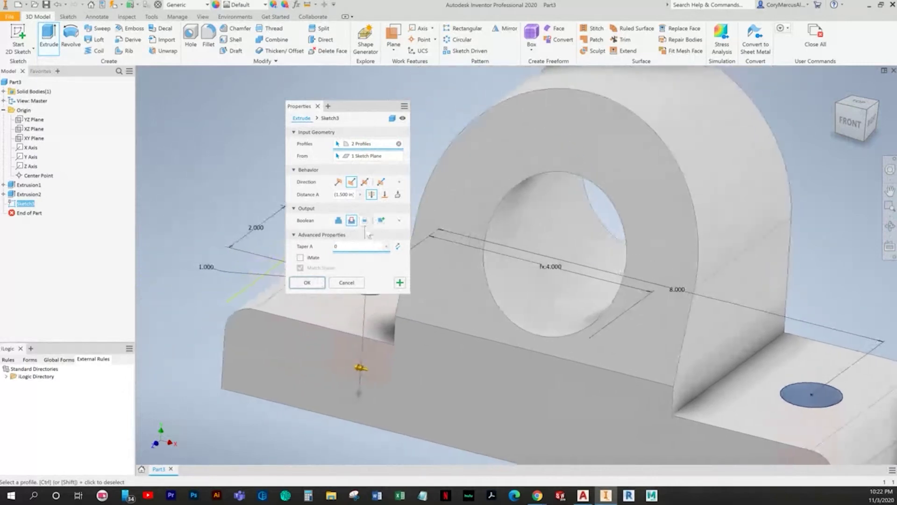
click(322, 284)
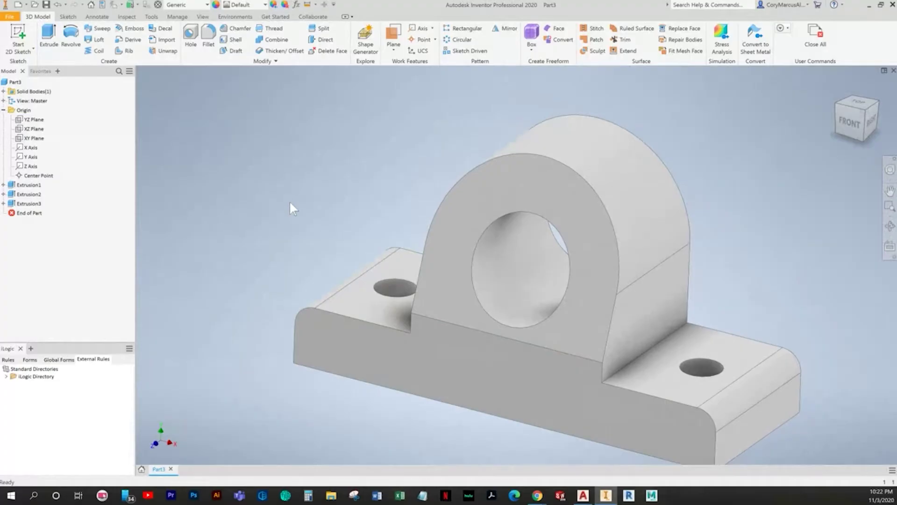
Consult the reference drawing and shell the part with a 0.25 in wall thickness, removing the base's bottom face.
key(alt+Tab)
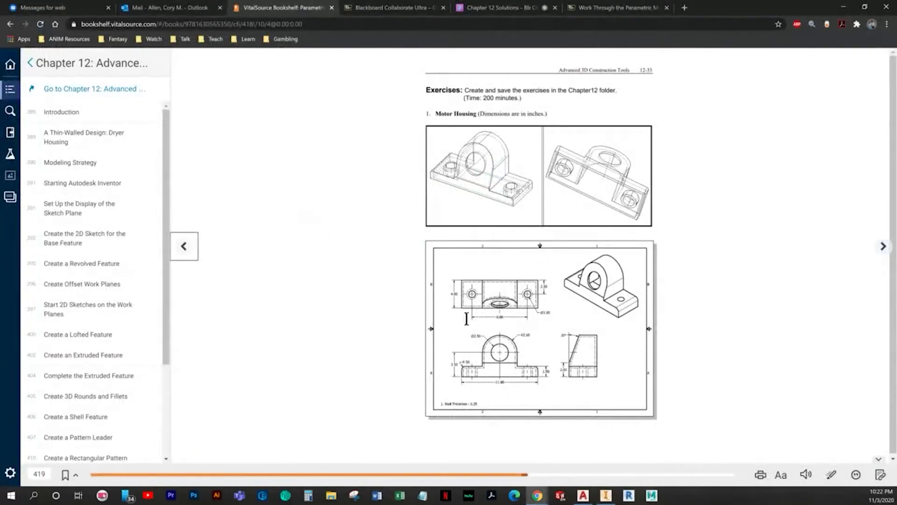
key(alt+Tab)
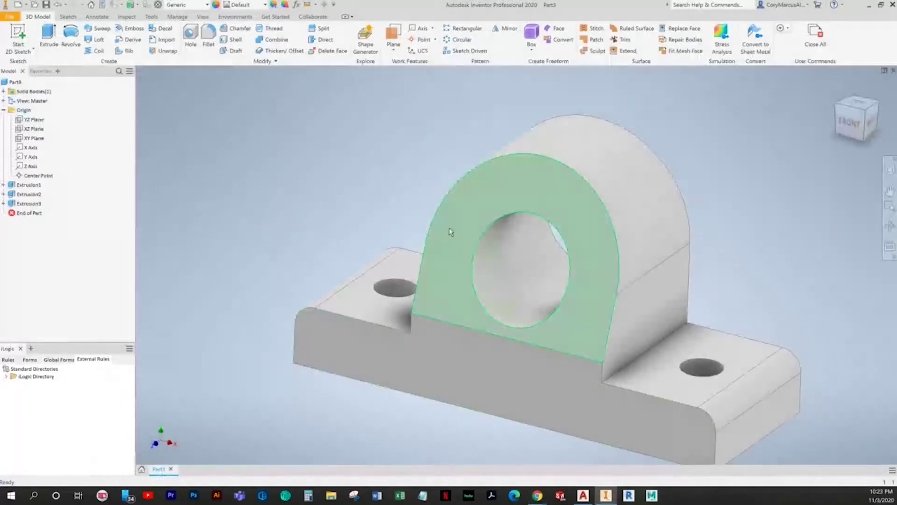
click(232, 39)
shift+middle_drag(429, 308, 434, 331)
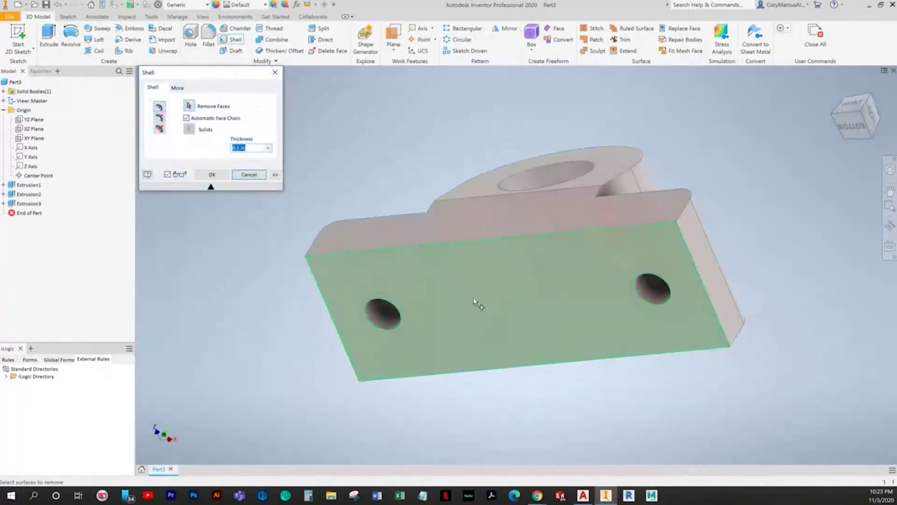
click(473, 299)
text(.25)
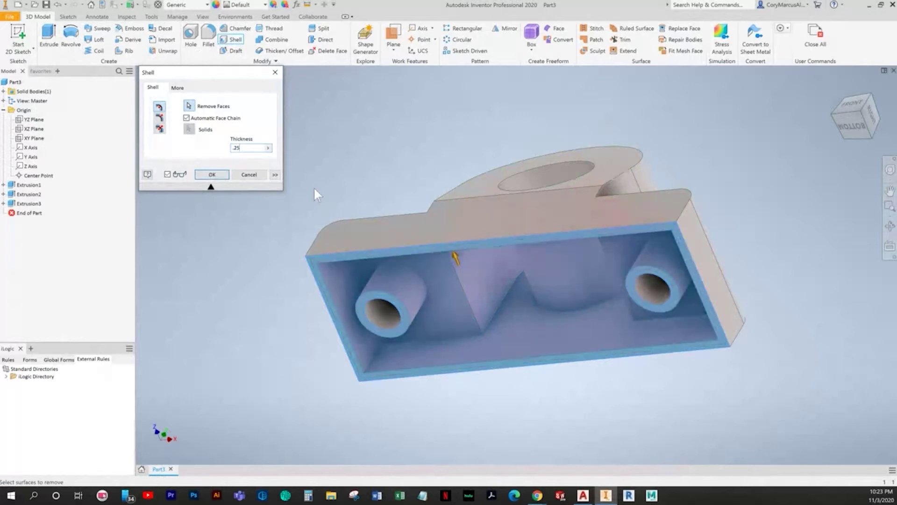
click(214, 175)
Examine the shelled part from below and from the side against the reference drawing.
shift+middle_drag(391, 182, 391, 182)
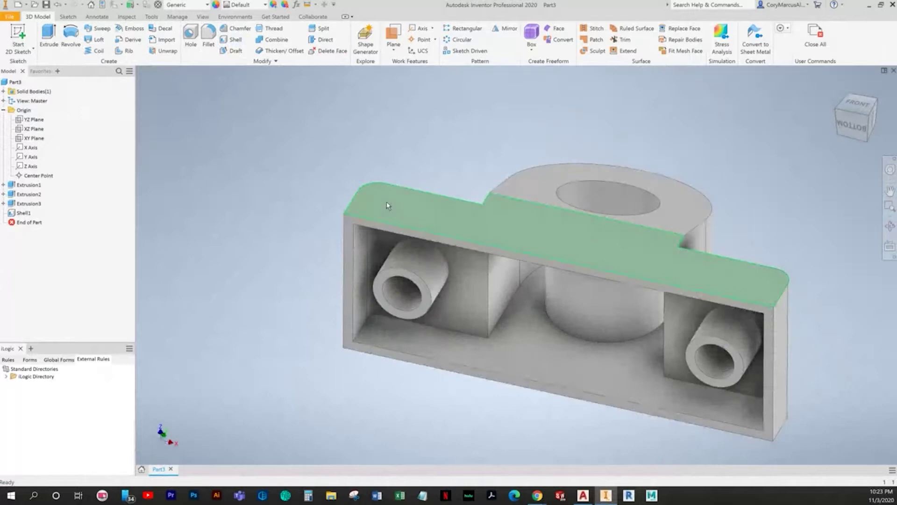
key(alt+Tab)
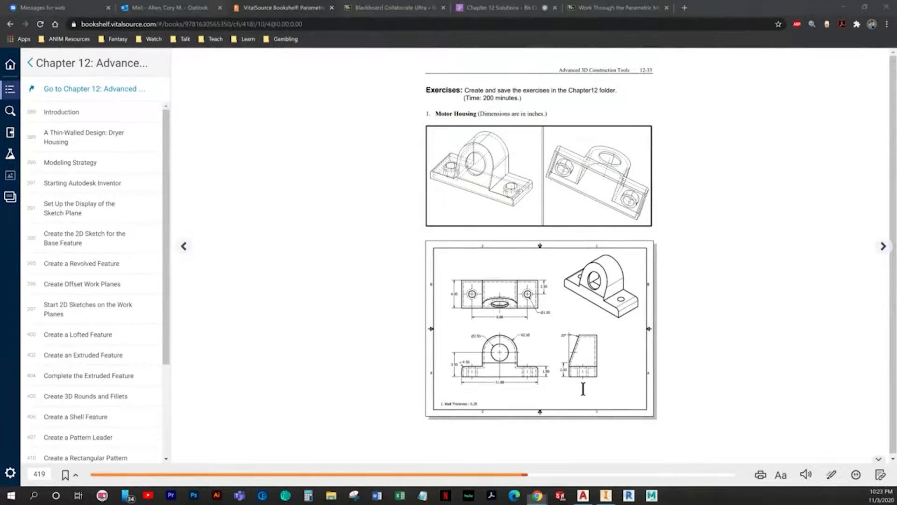
key(alt+Tab)
click(868, 122)
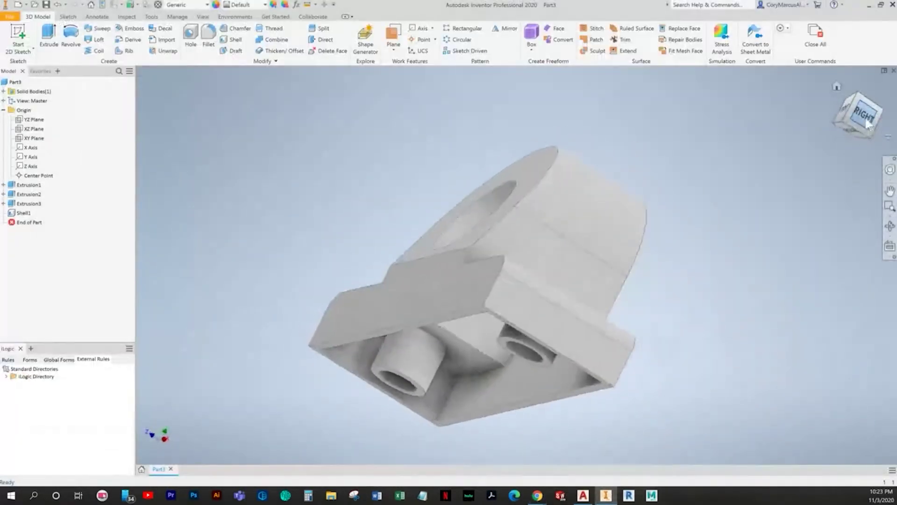
click(859, 117)
key(alt+Tab)
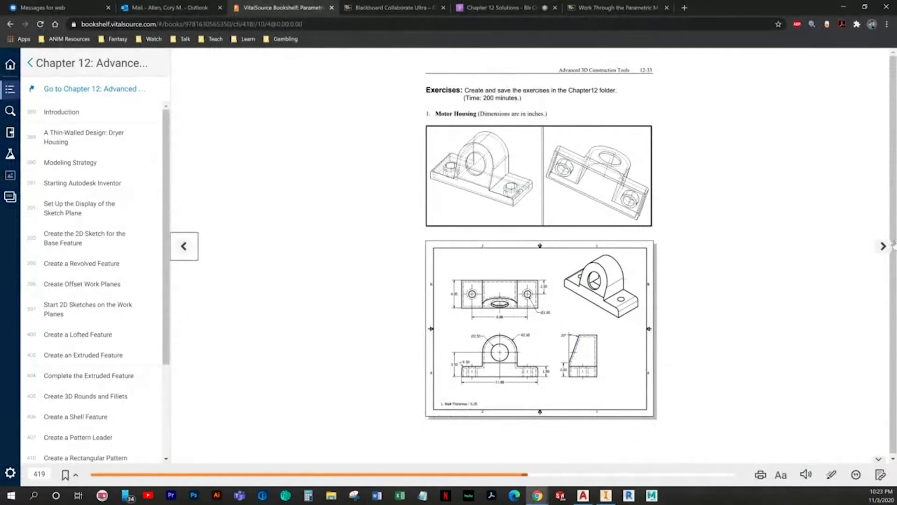
Compare the part from above, in the Shaded with Hidden Edges visual style, with the Motor Housing reference drawing.
click(882, 248)
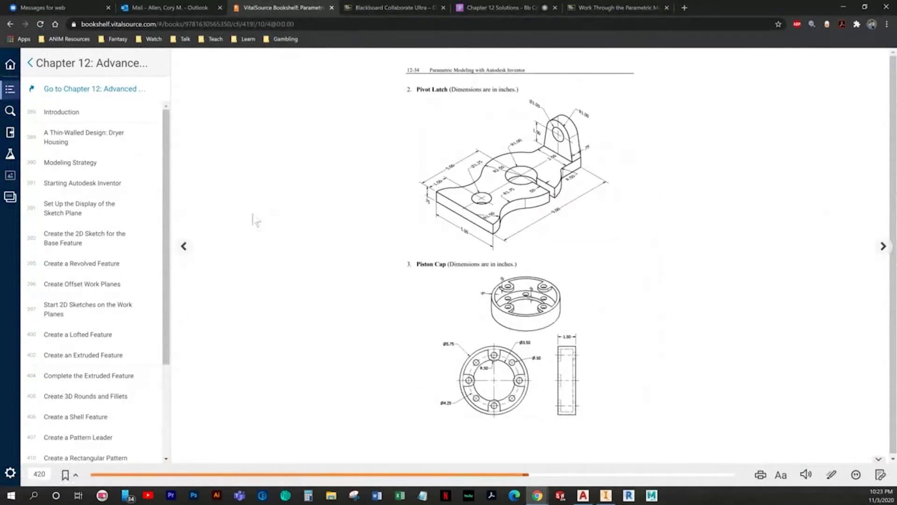
click(193, 247)
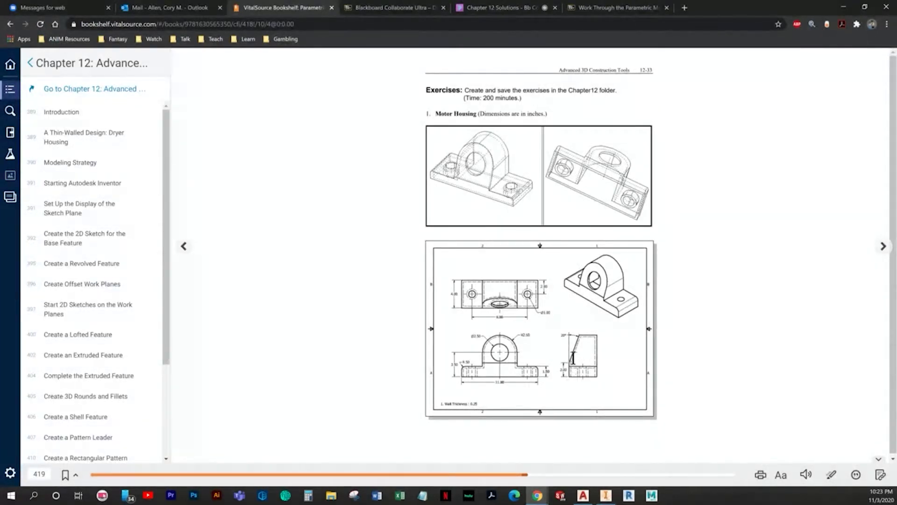
key(alt+Tab)
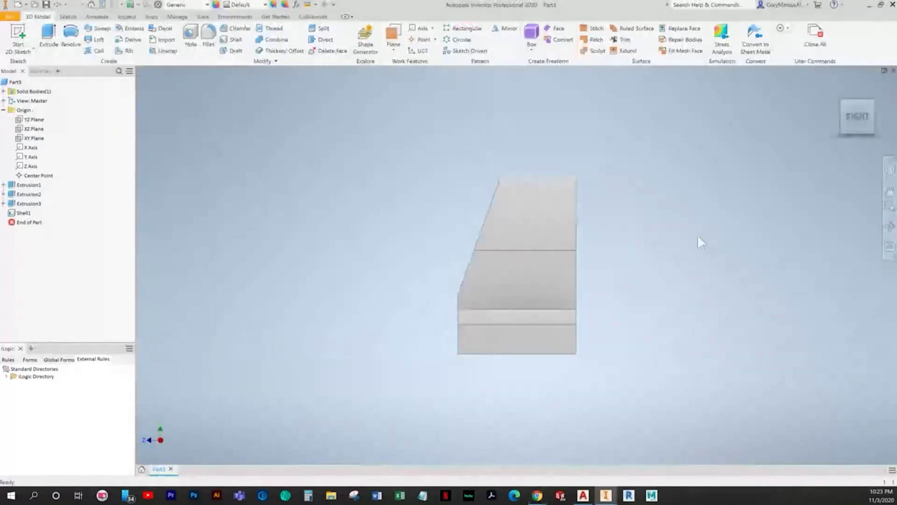
click(859, 97)
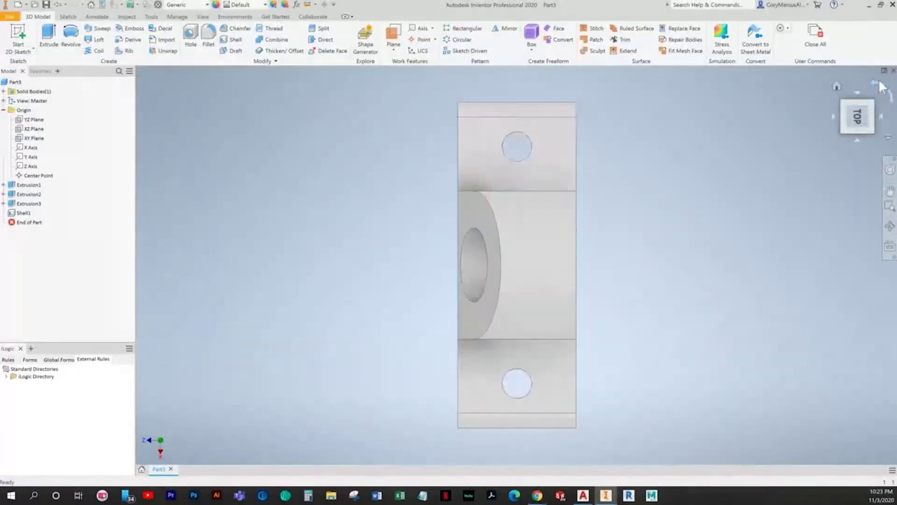
click(877, 83)
click(202, 17)
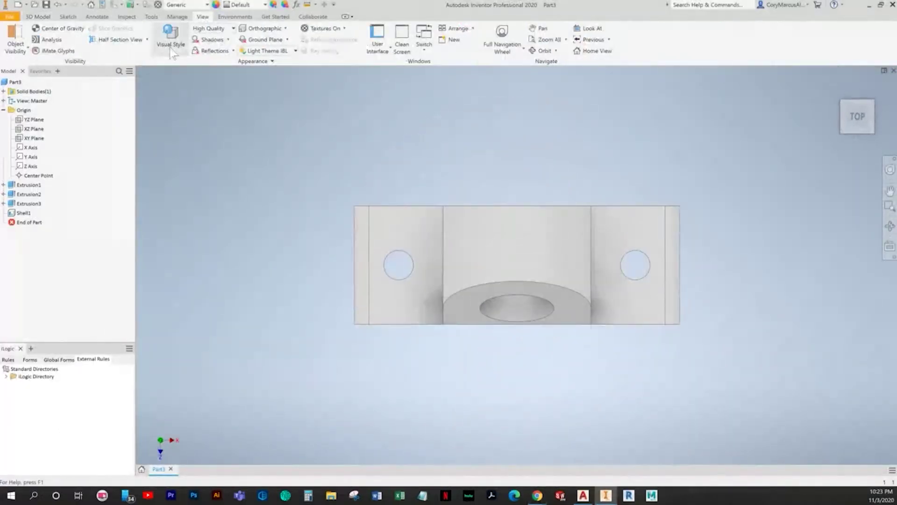
click(170, 37)
click(215, 124)
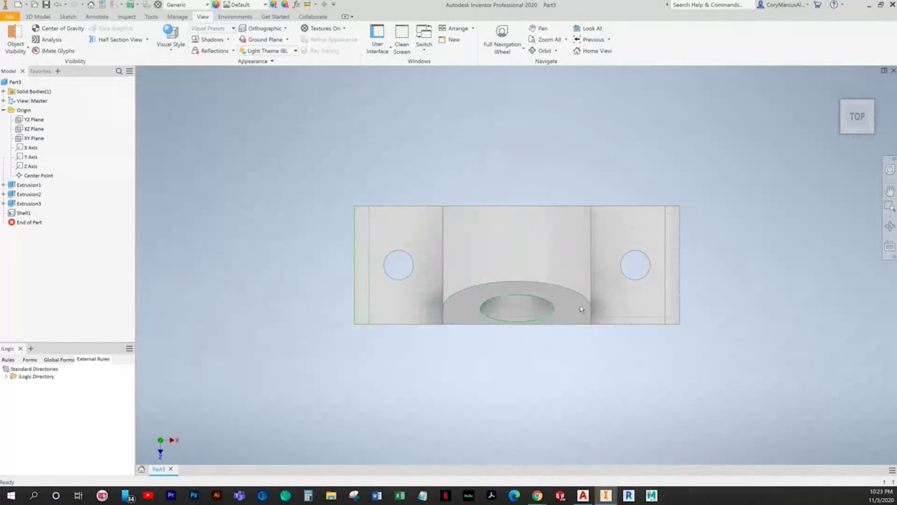
key(alt+Tab)
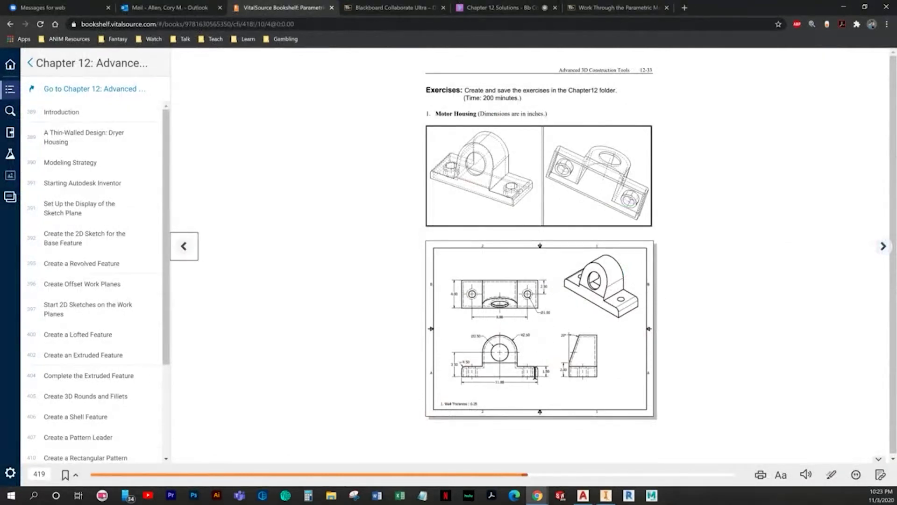
key(alt+Tab)
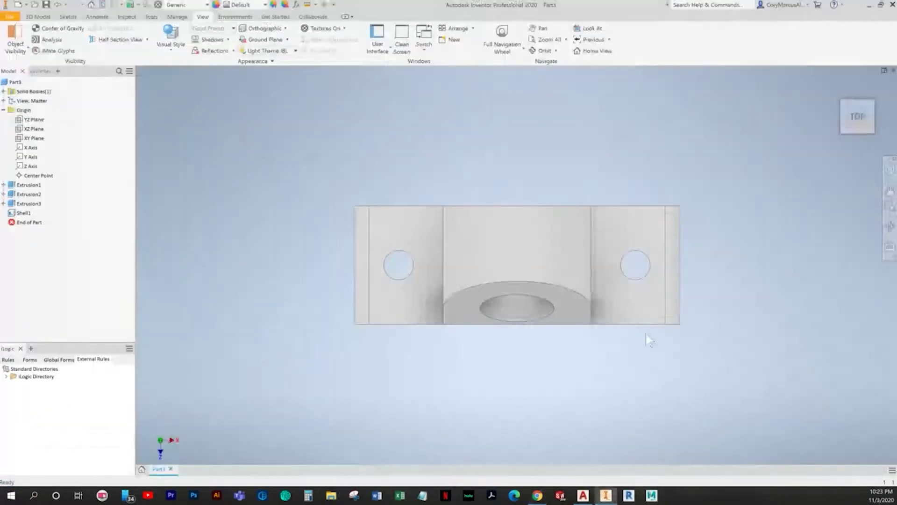
Examine the part's front and right views in the Wireframe with Hidden Edges visual style.
click(854, 133)
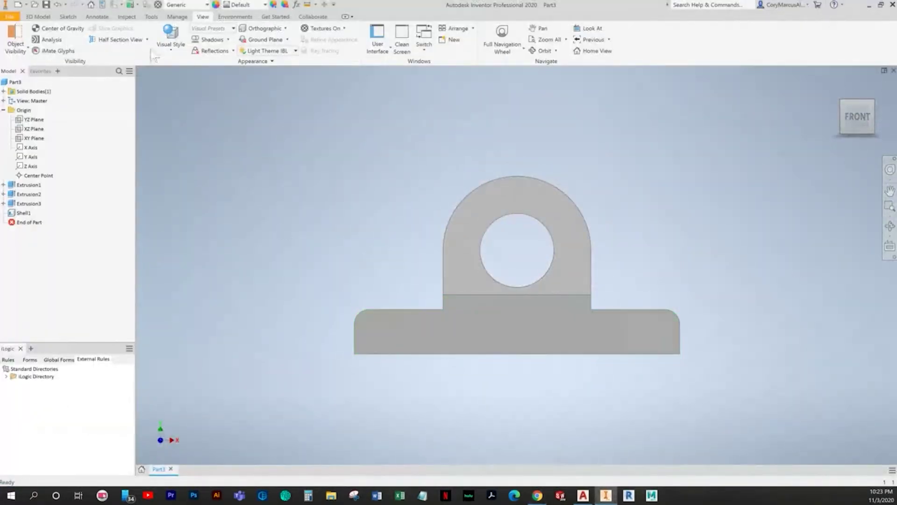
click(169, 40)
click(218, 165)
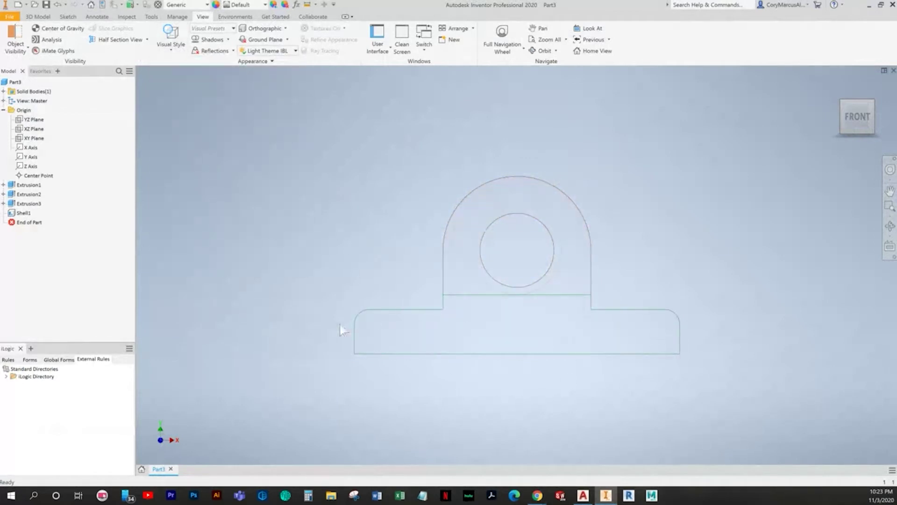
click(884, 119)
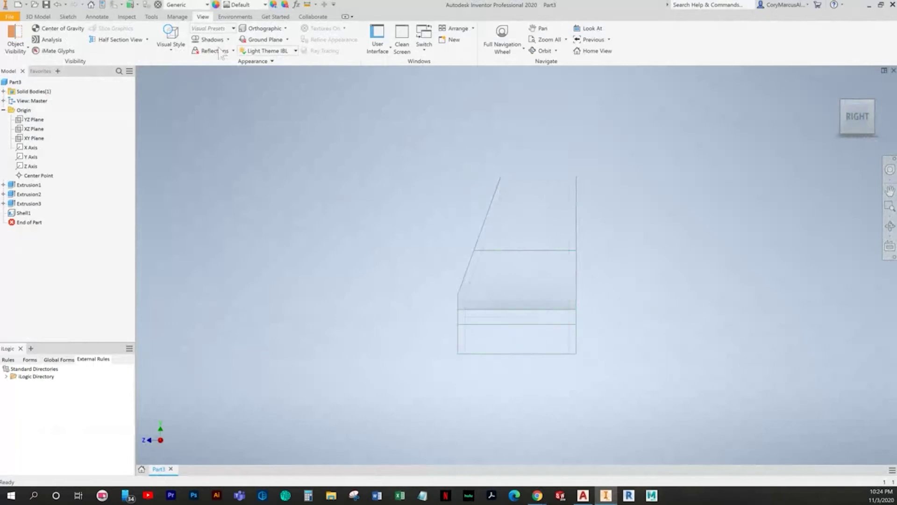
Restore the Shaded with Edges visual style and return to an angled view of the part.
click(170, 37)
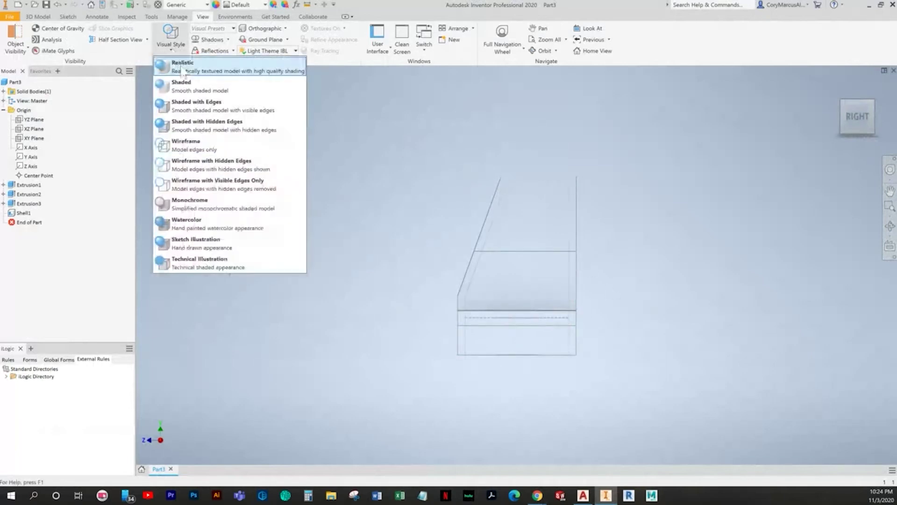
click(201, 107)
key(F6)
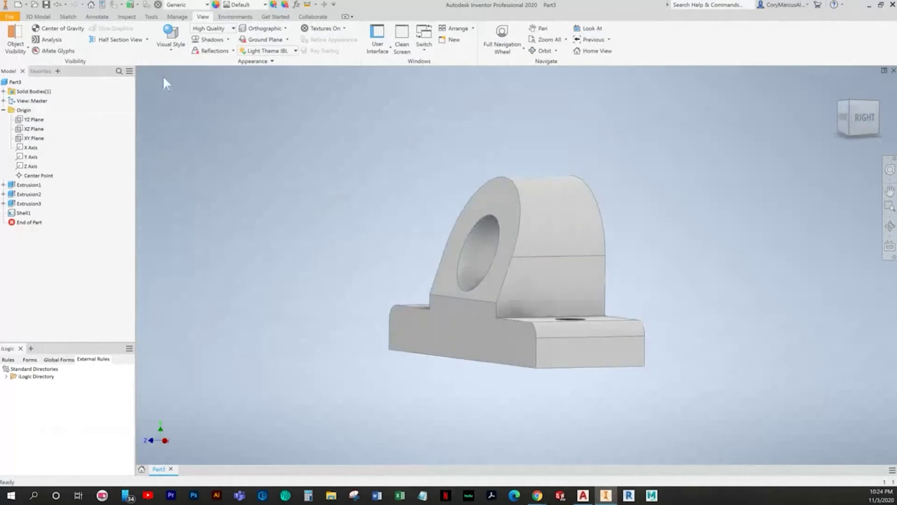
Turn to the Pivot Latch exercise in the textbook and create a new part file for it.
key(alt+Tab)
click(883, 246)
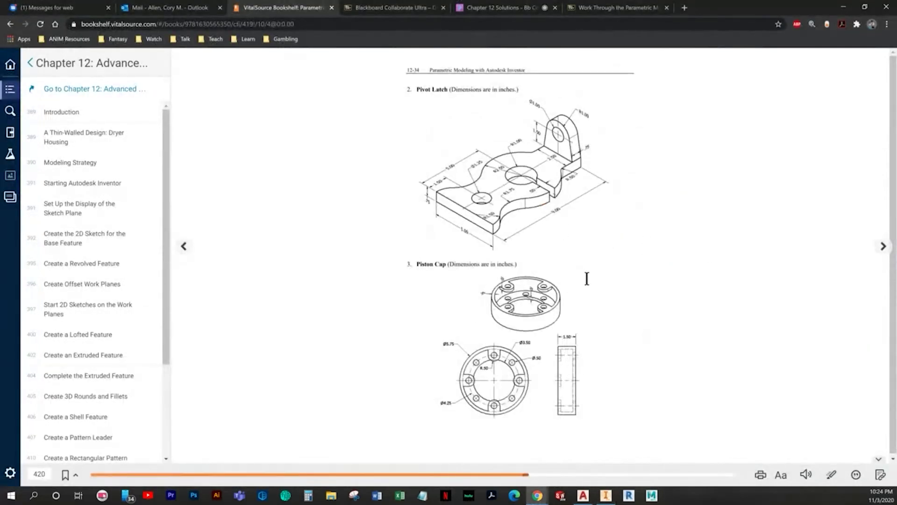
key(alt+Tab)
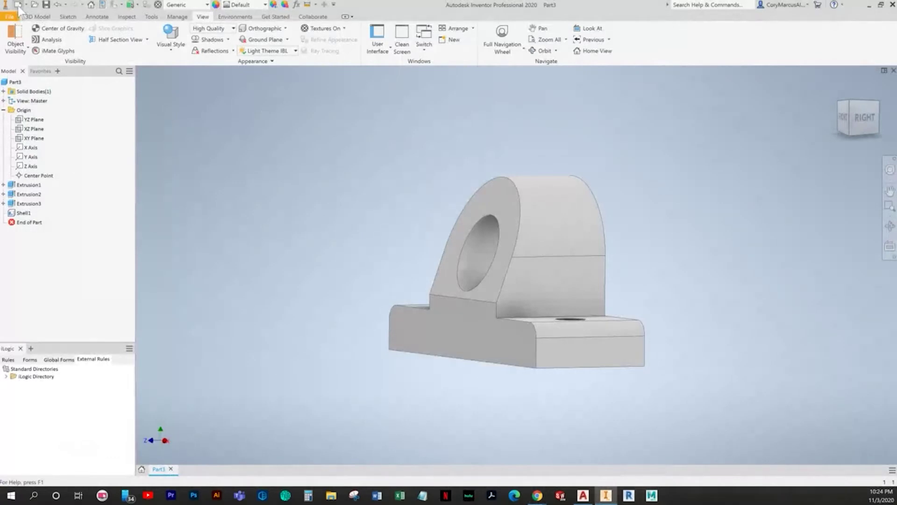
click(20, 7)
double_click(351, 150)
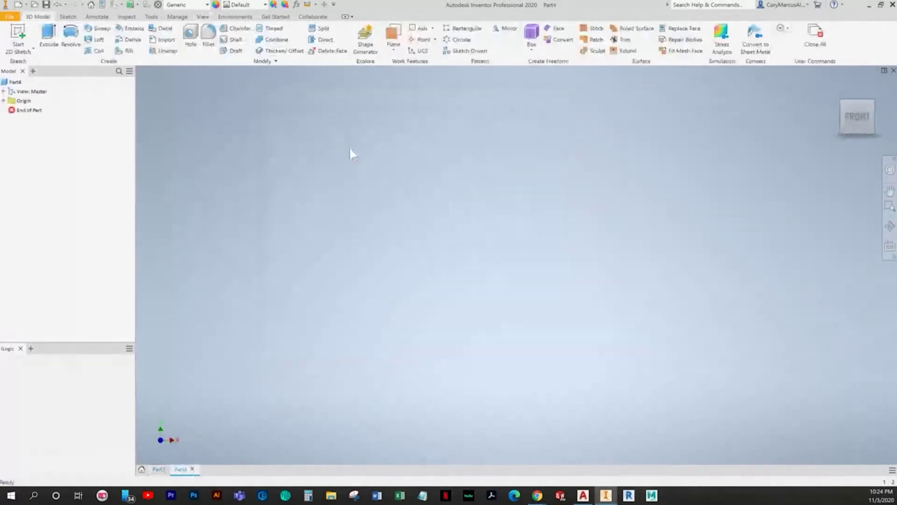
key(alt+Tab)
key(alt+Tab)
Start a sketch on the horizontal XZ plane, seen from the top, and consult the Pivot Latch drawing.
click(18, 37)
click(397, 246)
key(alt+Tab)
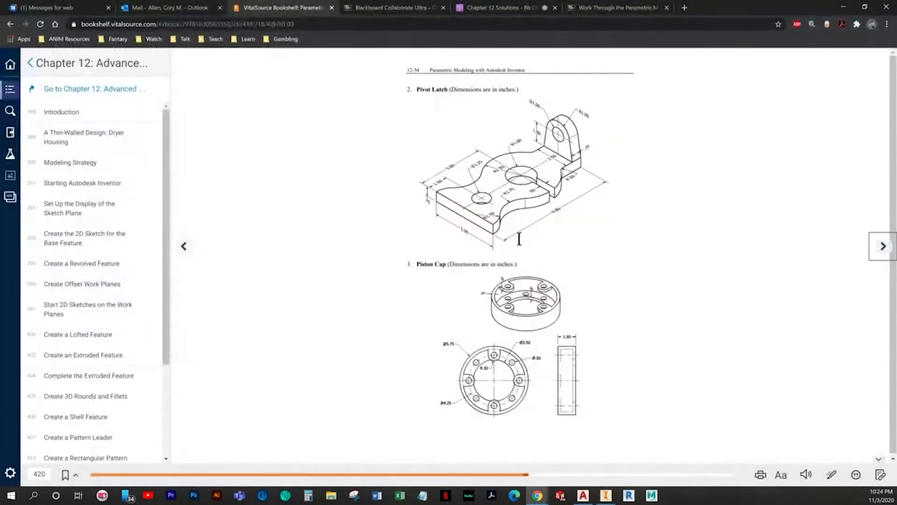
key(alt+Tab)
click(875, 92)
key(F5)
key(alt+Tab)
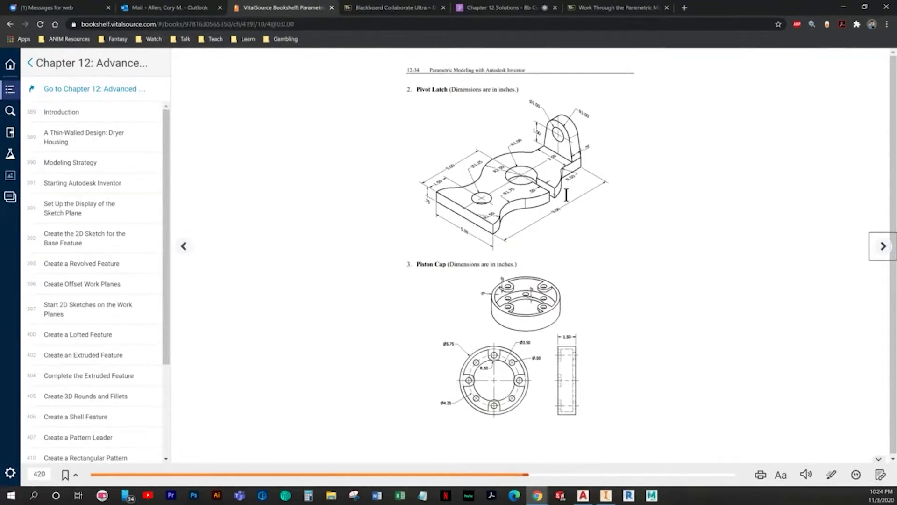
key(alt+Tab)
Sketch two concentric circles centred on the origin, one for the latch's hole and one for its rounded outline.
key(c)
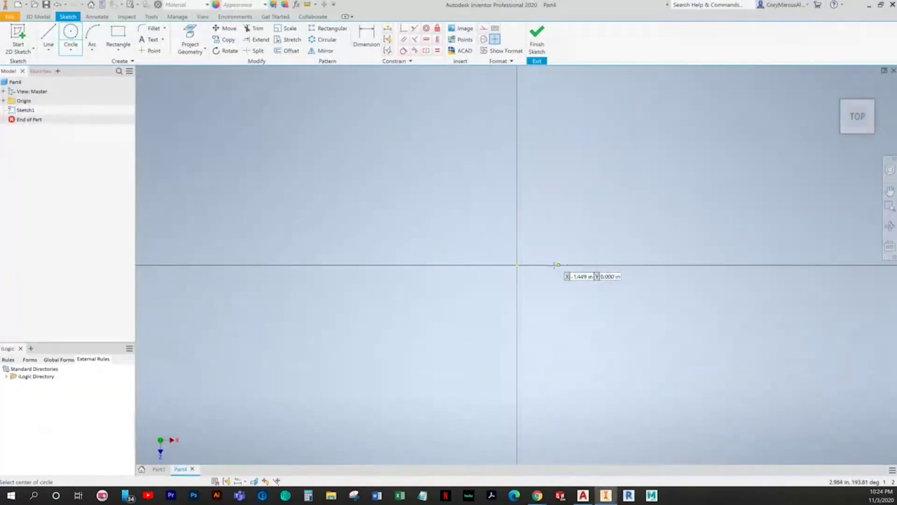
click(401, 161)
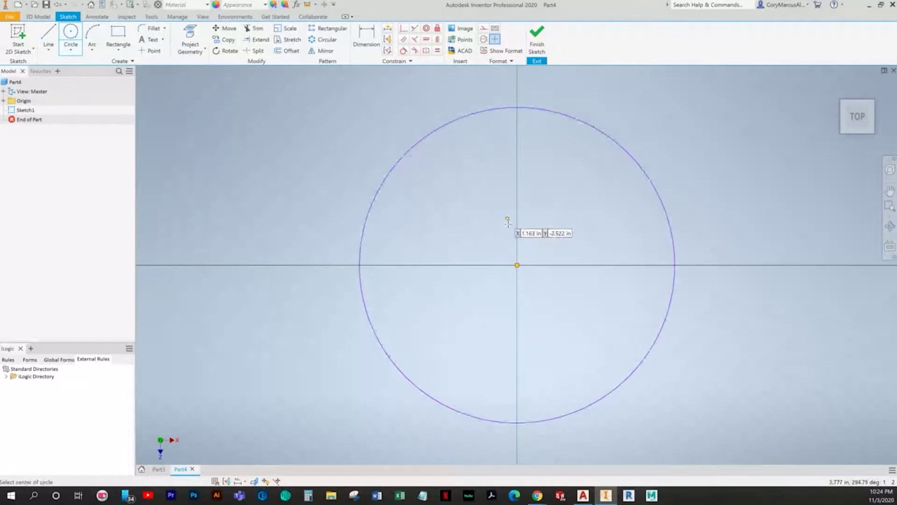
click(517, 265)
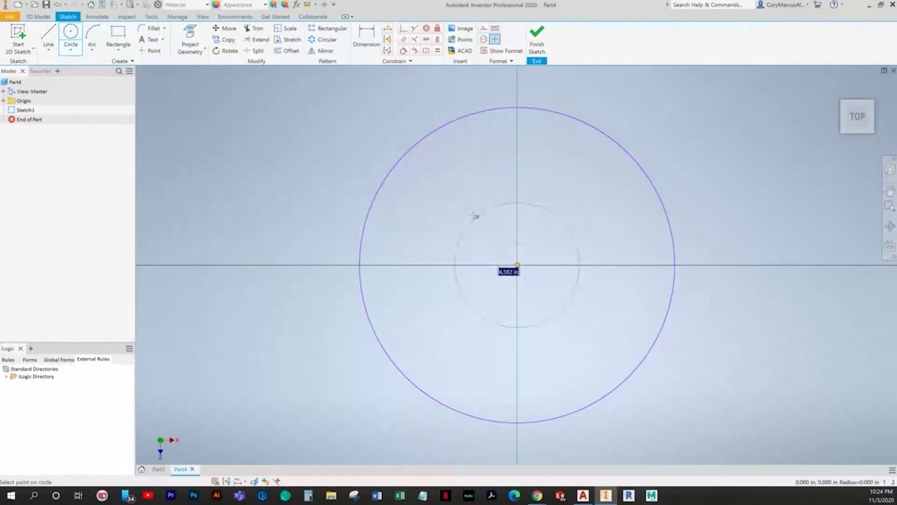
key(alt+Tab)
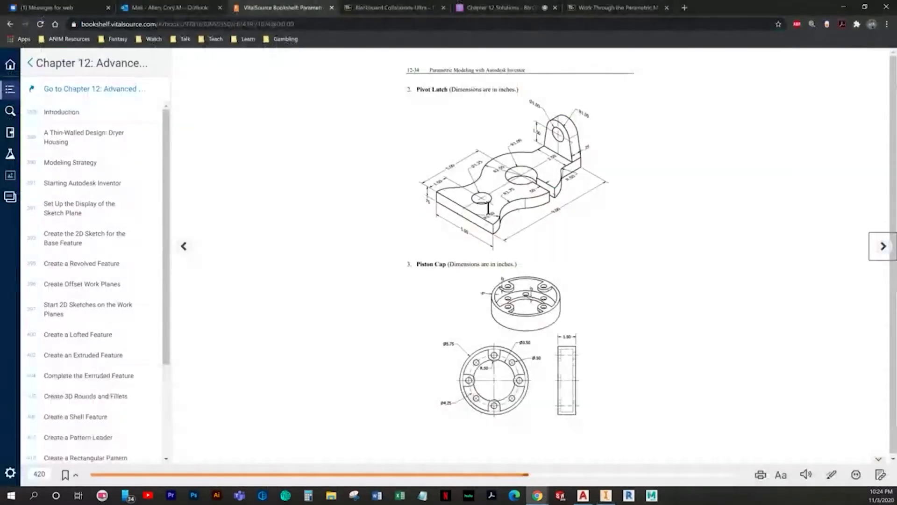
key(alt+Tab)
click(70, 35)
Sketch a smaller circle below the concentric pair, centred on the vertical axis.
middle_drag(557, 317, 502, 148)
scroll(508, 171, down, 3)
key(c)
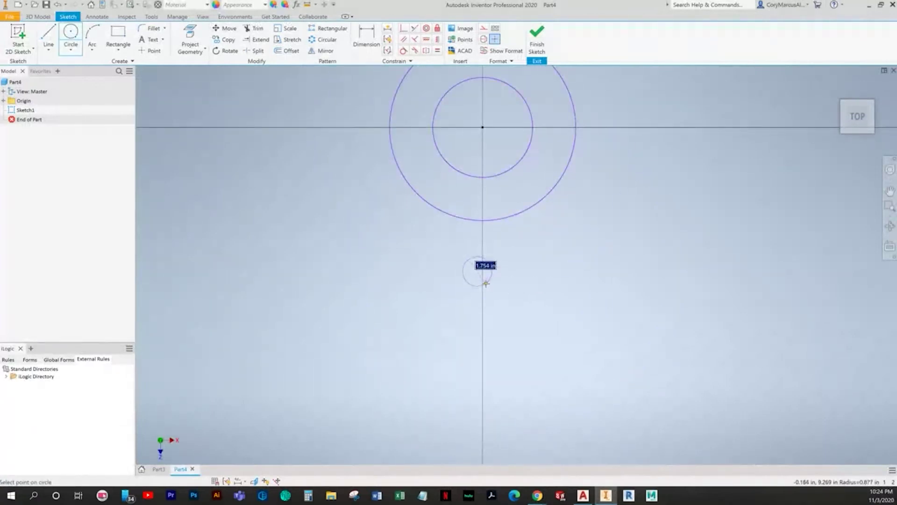
click(483, 281)
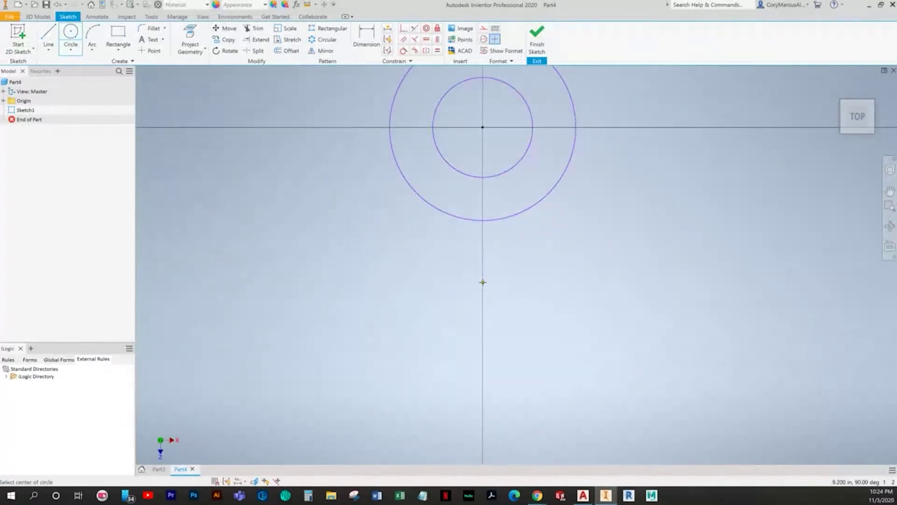
click(510, 304)
key(Escape)
Consult the Pivot Latch drawing and sketch a three-sided rectangular outline above the circles, its open ends running into the outer circle.
key(alt)
key(alt+Tab)
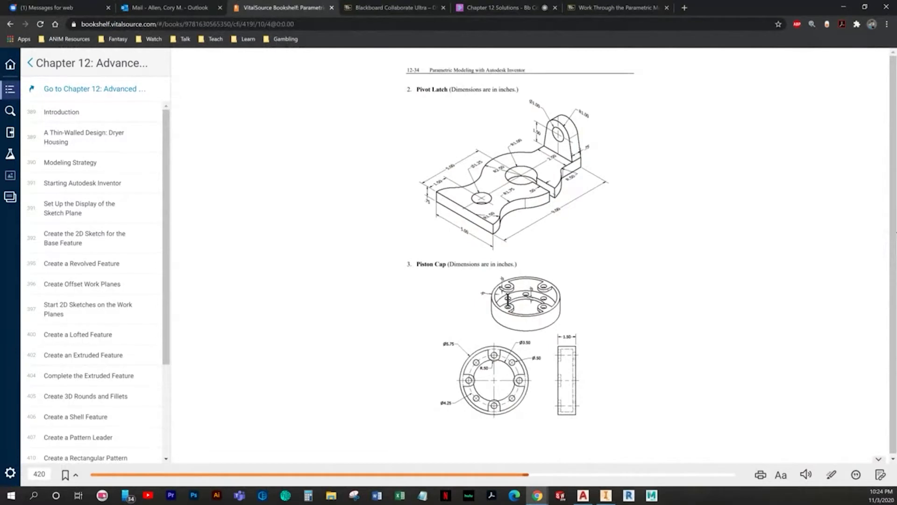
key(alt+Tab)
scroll(427, 219, up, 3)
middle_drag(427, 220, 398, 315)
click(48, 34)
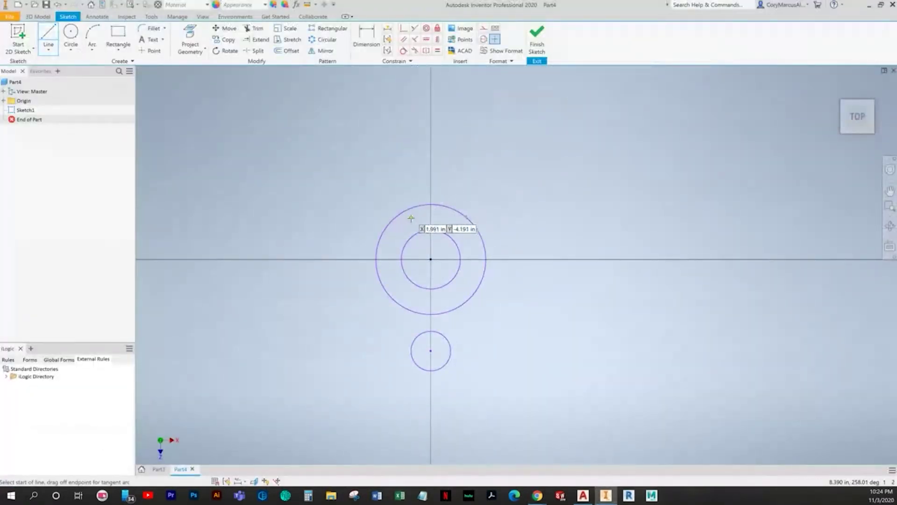
click(398, 137)
click(469, 136)
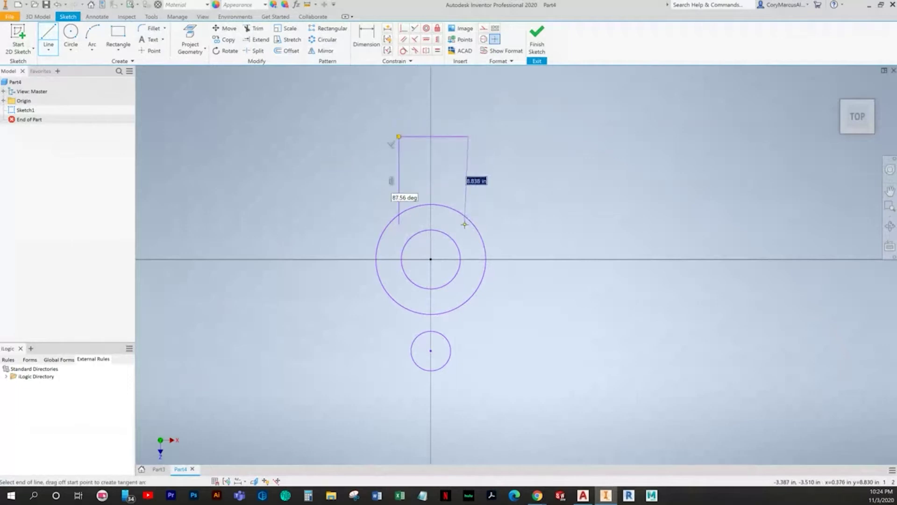
click(467, 226)
key(Escape)
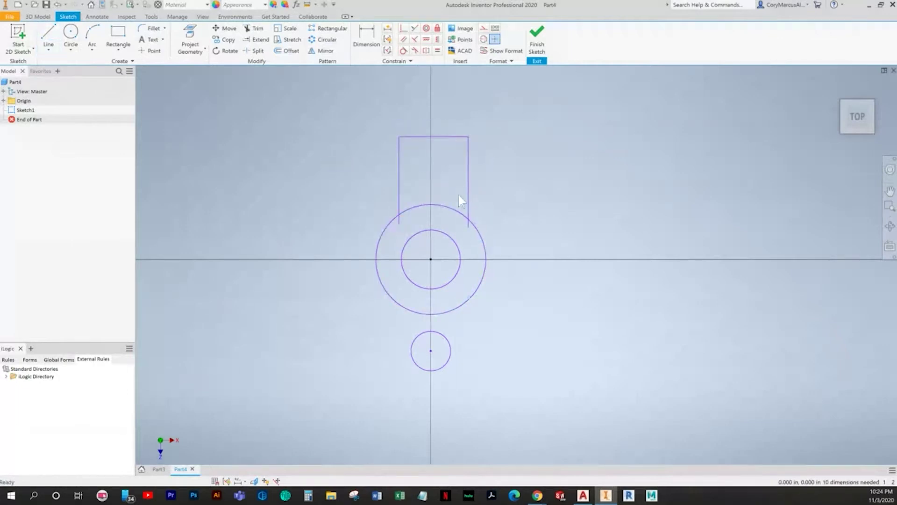
Dimension the outline's top line to 2.5 in, checking the textbook drawing first.
key(alt+Tab)
key(alt+Tab)
key(d)
click(431, 136)
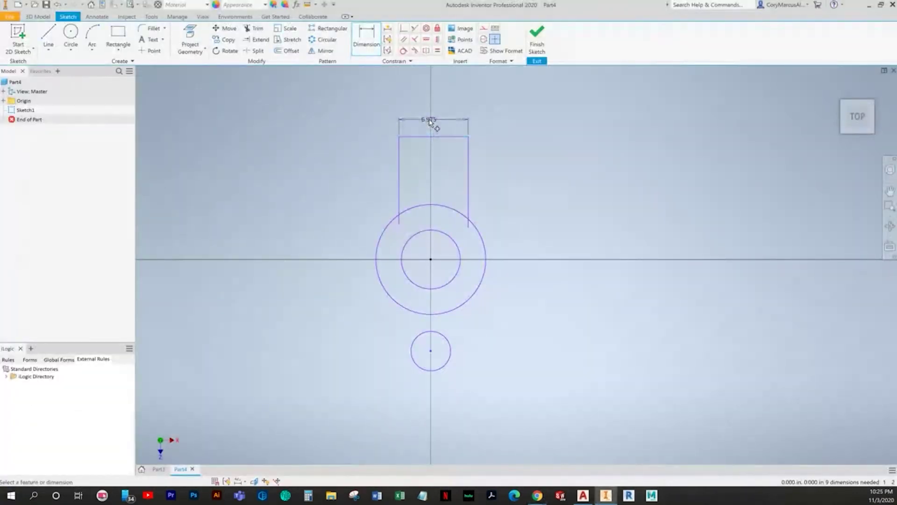
click(430, 120)
text(2.5)
key(Return)
Trim the ends of both vertical lines that extend inside the outer circle.
scroll(426, 260, down, 5)
click(254, 28)
click(469, 271)
click(380, 267)
Align the midpoint of the outline's top line vertically with the origin.
key(d)
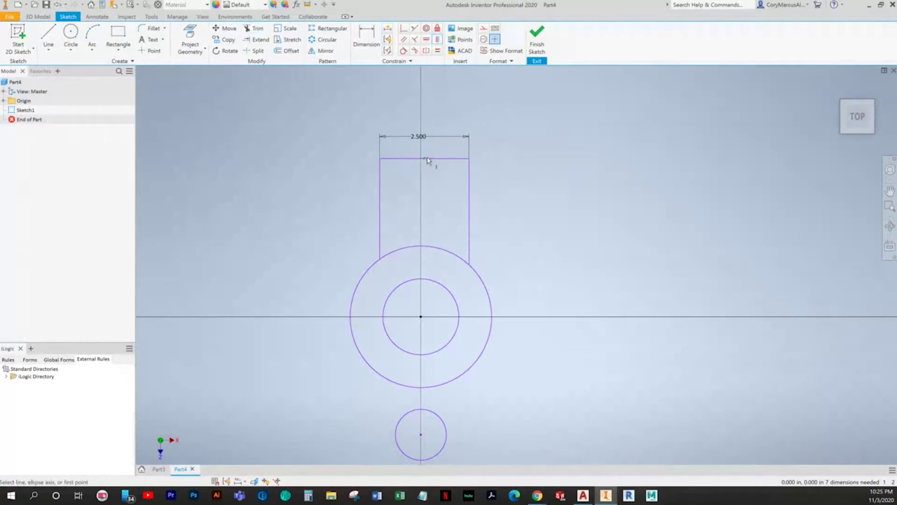
click(425, 158)
click(422, 319)
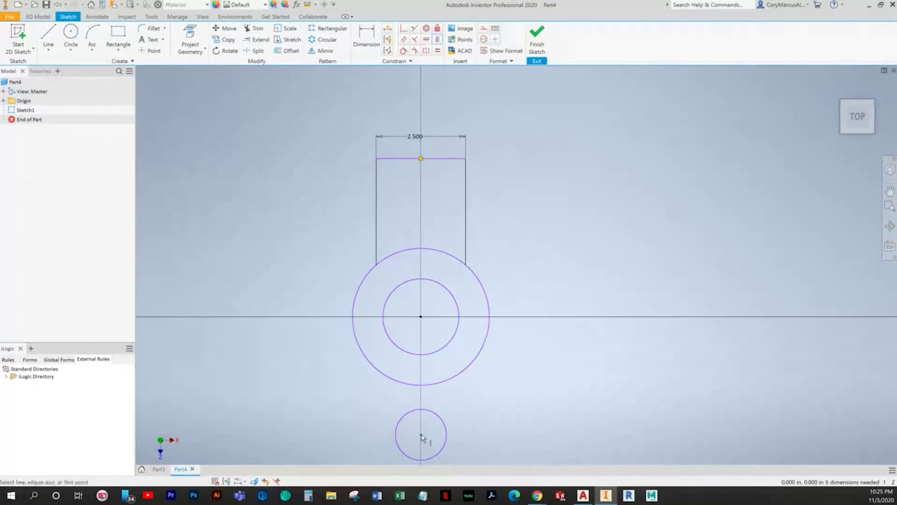
right_click(612, 314)
click(588, 313)
Dimension the outer concentric circle with a radius of 2.5 in, following the Pivot Latch drawing.
key(alt+Tab)
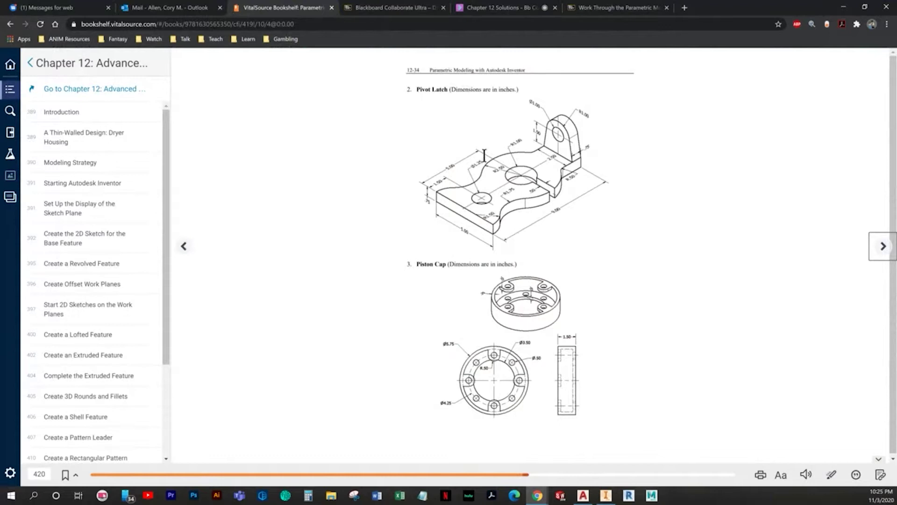
key(alt+Tab)
click(354, 308)
right_click(328, 300)
mouse_move(344, 333)
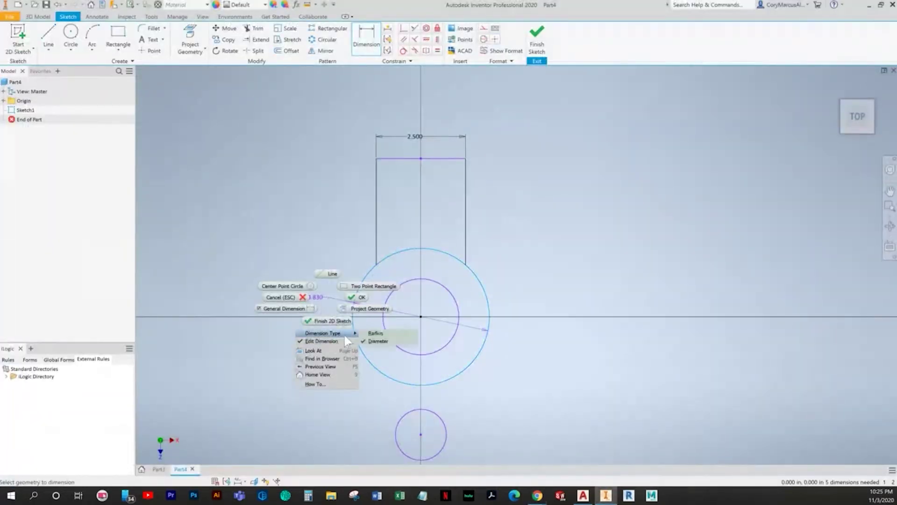
click(372, 334)
click(338, 301)
text(2.5)
key(Return)
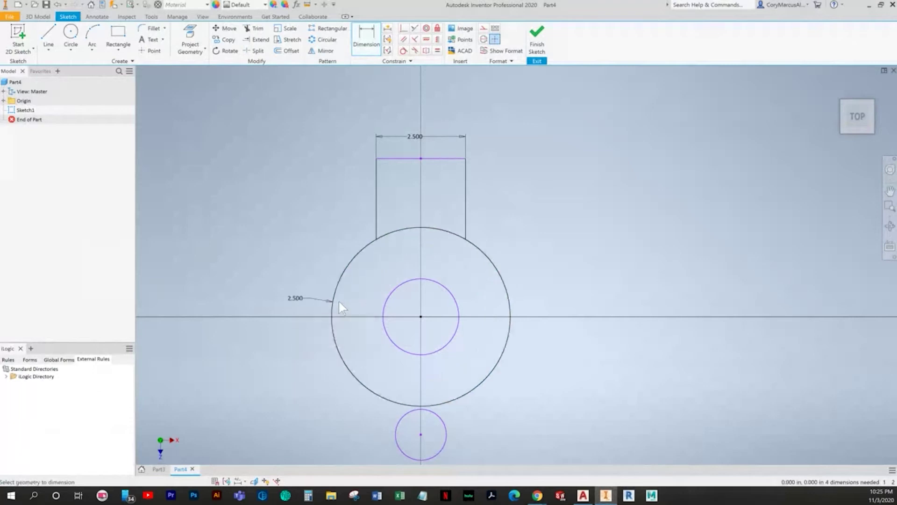
key(alt+Tab)
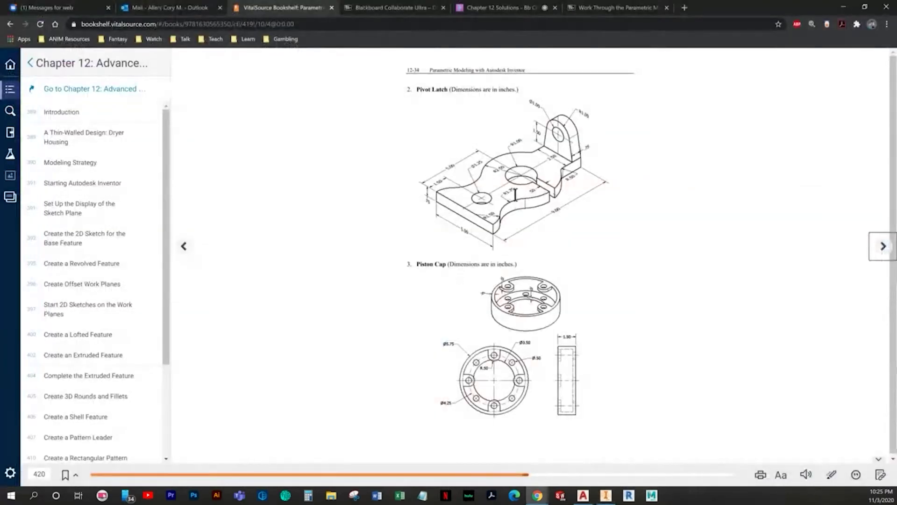
Dimension the inner concentric circle with a radius of 1 in, checking the Pivot Latch drawing first.
key(alt+Tab)
key(alt+Tab)
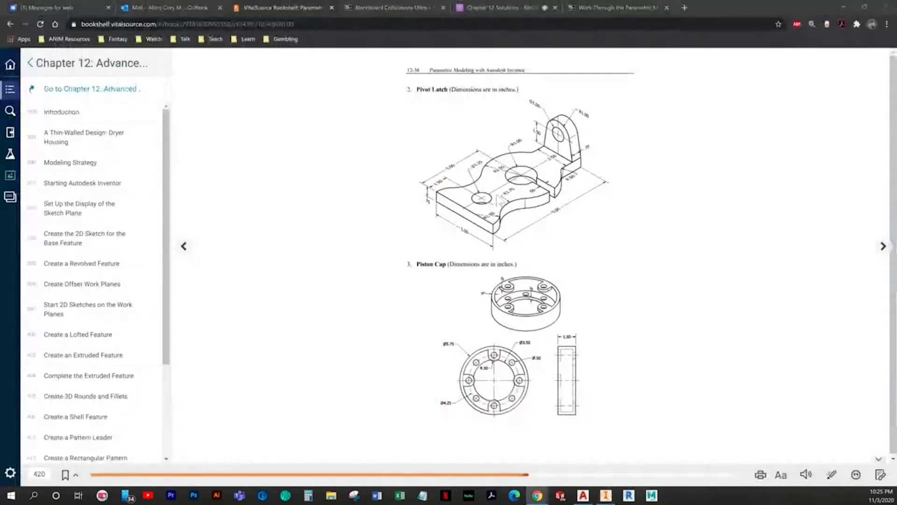
key(alt+Tab)
click(392, 341)
right_click(310, 358)
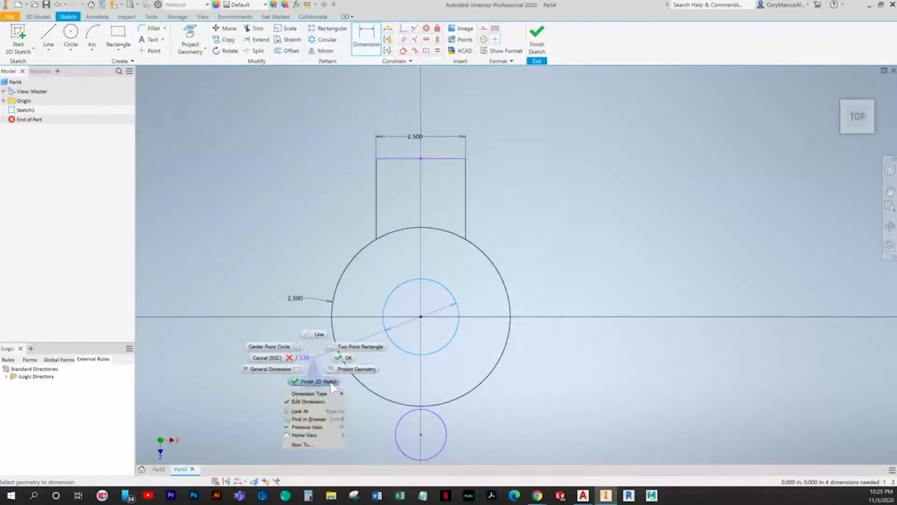
click(351, 395)
click(309, 355)
key(Return)
Dimension the small circle below the large one with a diameter of 1.25 in, following the textbook drawing.
key(alt+Tab)
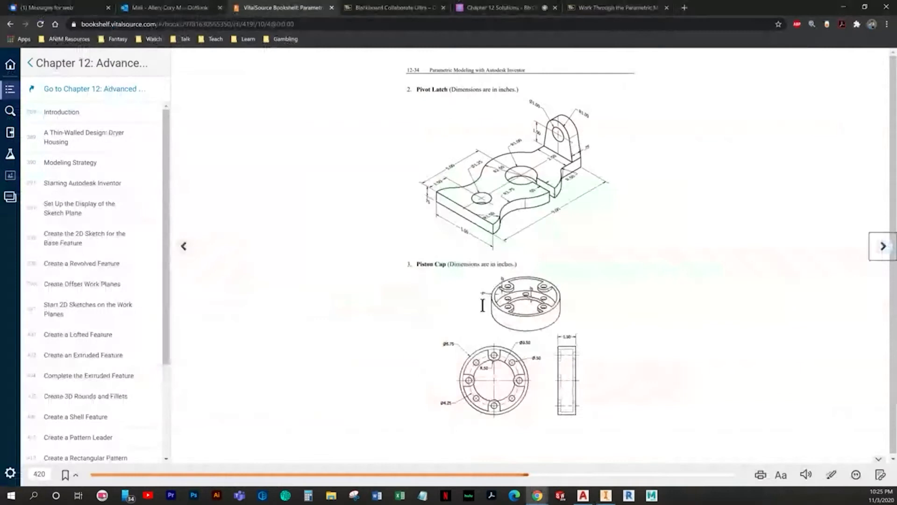
key(alt+Tab)
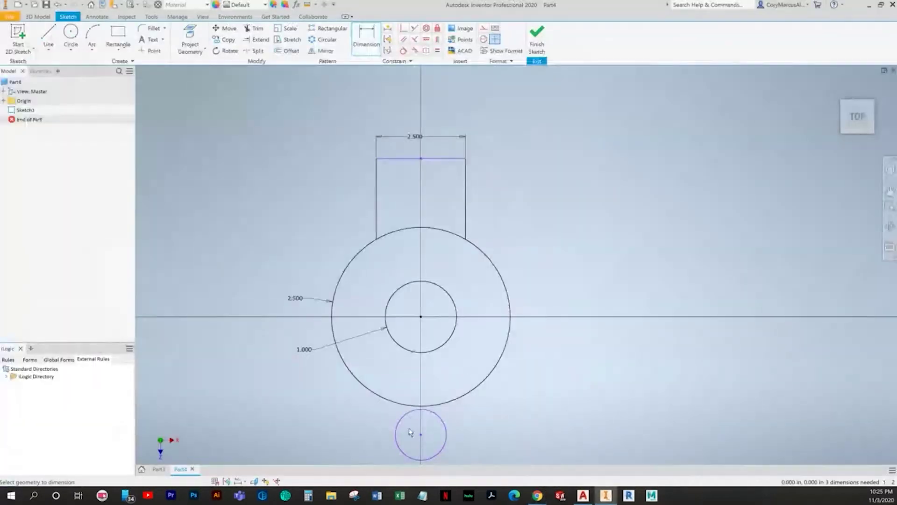
click(374, 436)
key(Return)
Try a 5 in vertical dimension between the origin and the small lower circle's center, comparing it with the drawing.
key(alt+Tab)
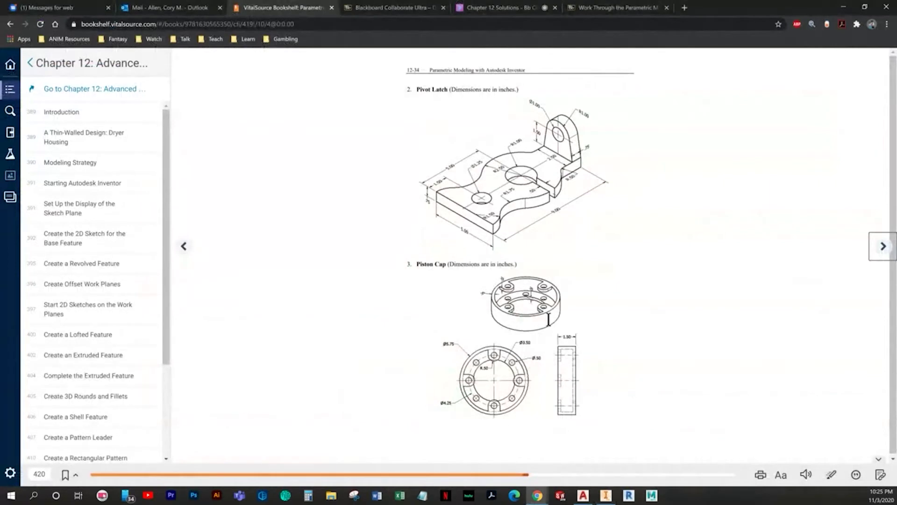
key(alt+Tab)
click(359, 260)
click(407, 418)
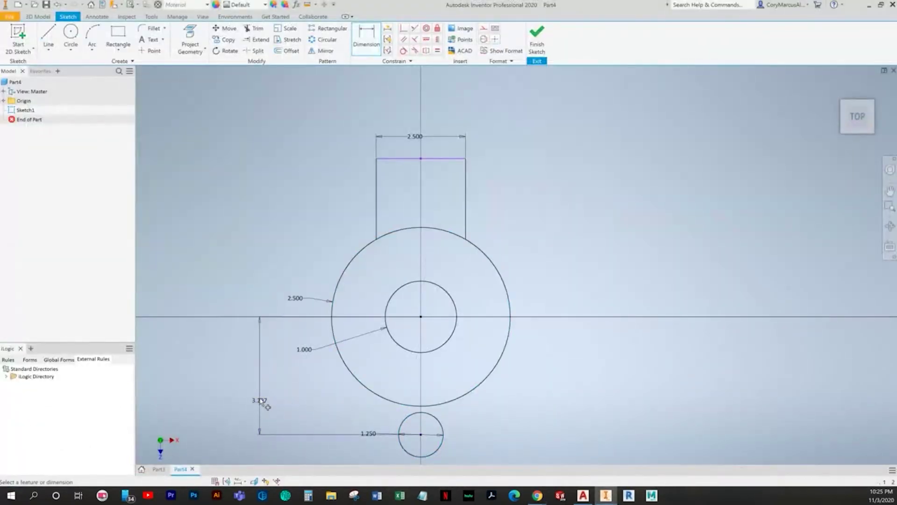
click(260, 401)
text(5)
key(Return)
key(alt+Tab)
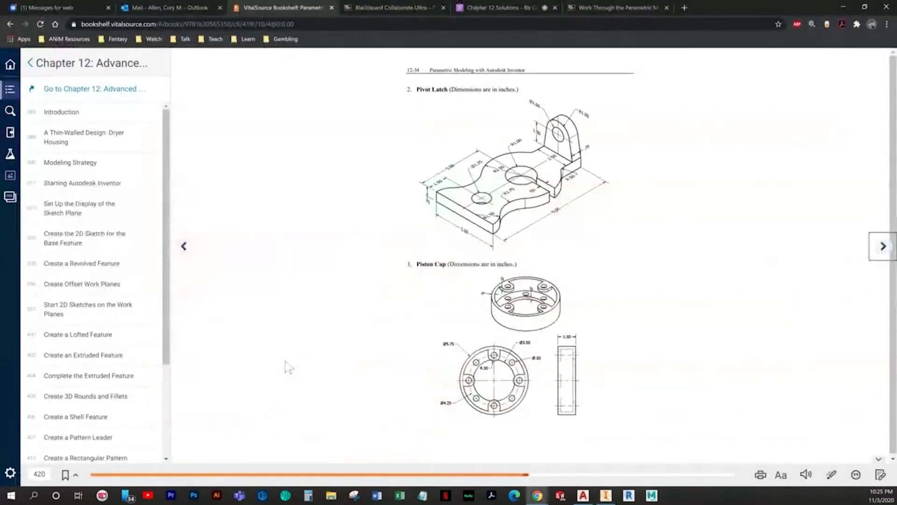
key(alt+Tab)
scroll(373, 232, down, 3)
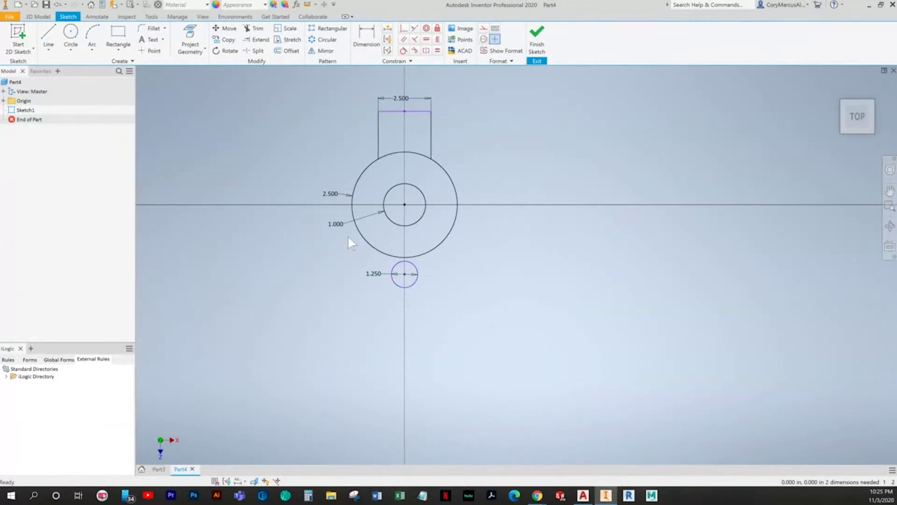
Sketch a horizontal line about 6 in long below the small circle as the base's lower edge.
key(alt+Tab)
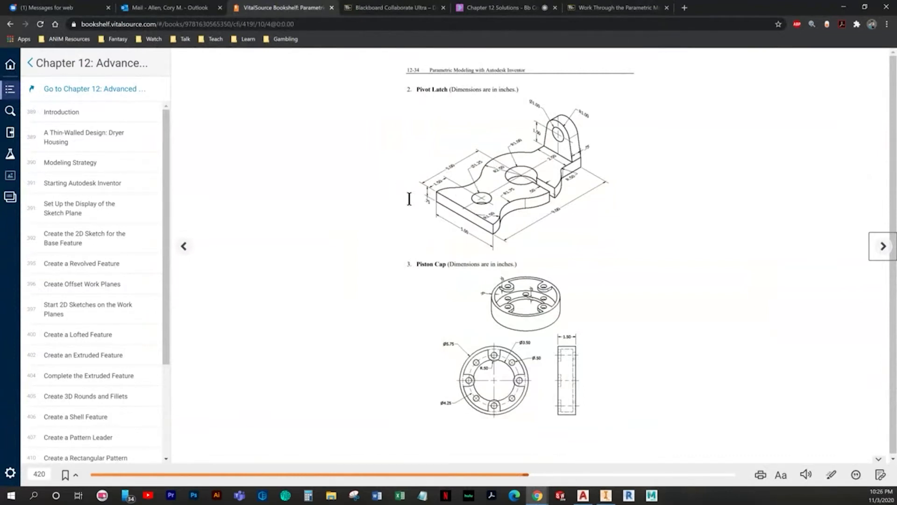
key(alt+Tab)
key(l)
click(335, 336)
click(462, 335)
click(462, 335)
key(Escape)
Align the midpoint of the lower horizontal line vertically with the origin.
click(437, 40)
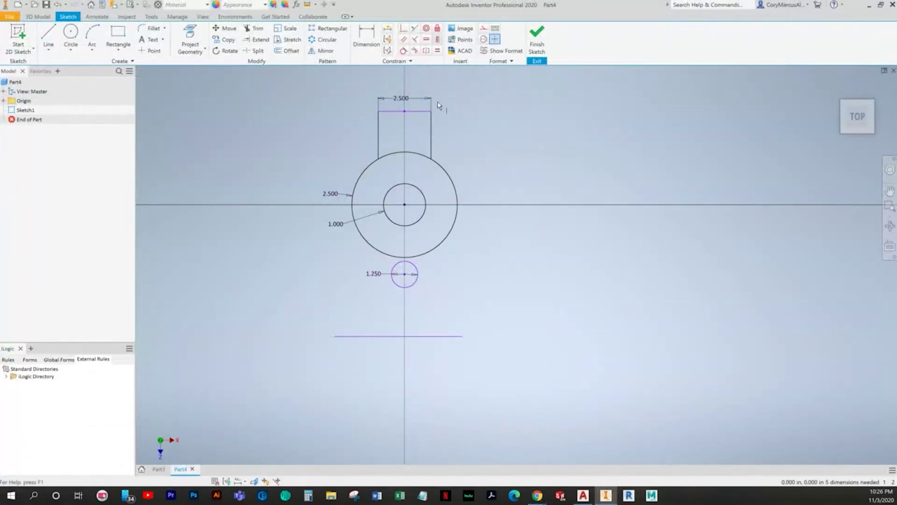
click(399, 337)
click(405, 204)
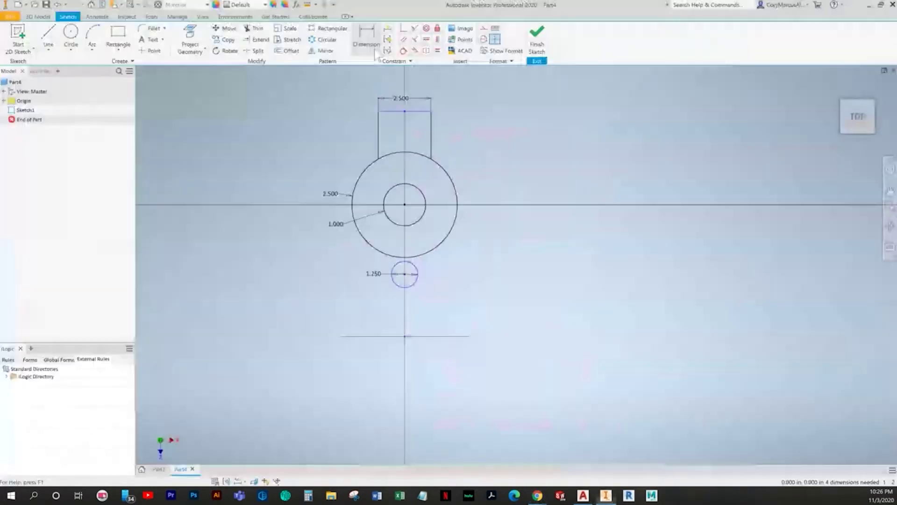
Dimension the length of the lower horizontal line to 5 in.
key(d)
click(437, 336)
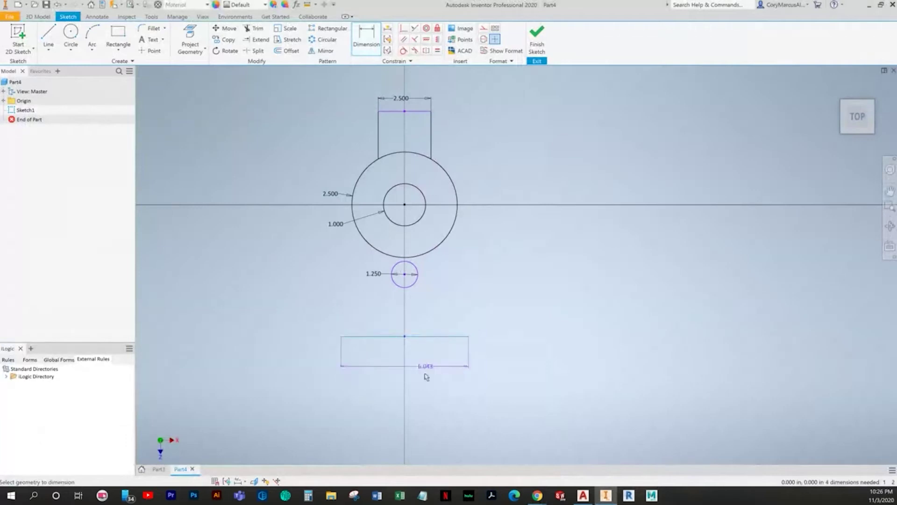
click(418, 373)
text(5)
key(Return)
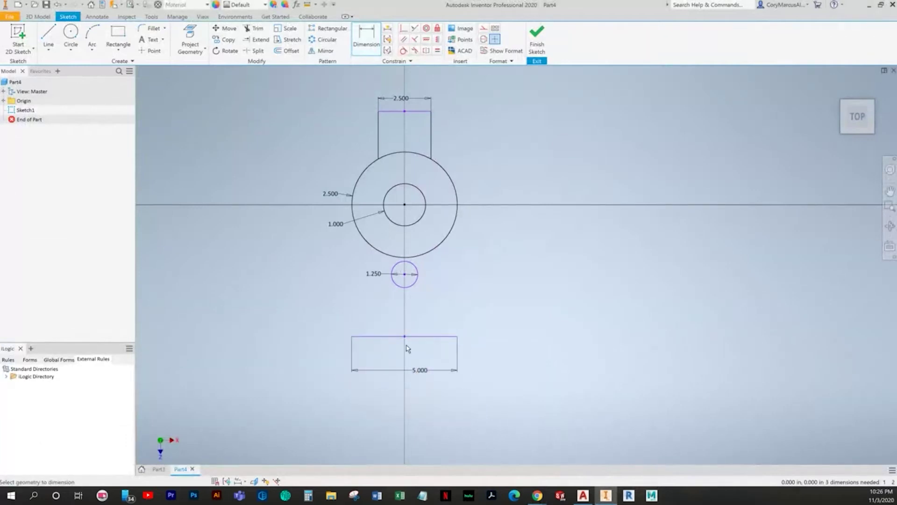
Dimension the vertical distance between the concentric circles' center and the lower line to 5 in.
click(364, 242)
click(287, 269)
key(Return)
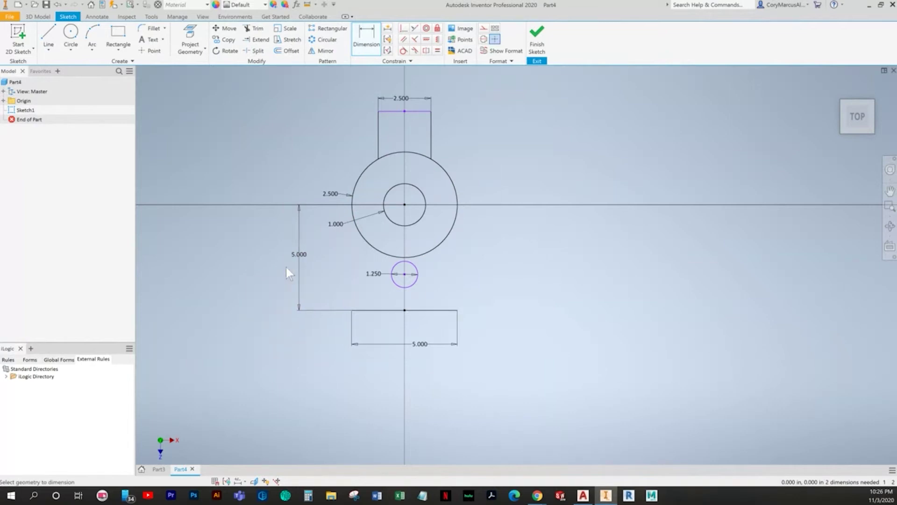
Dimension the small circle's center 1.5 in above the lower line, checking the textbook drawing first.
key(alt+Tab)
key(alt+Tab)
click(367, 310)
click(394, 287)
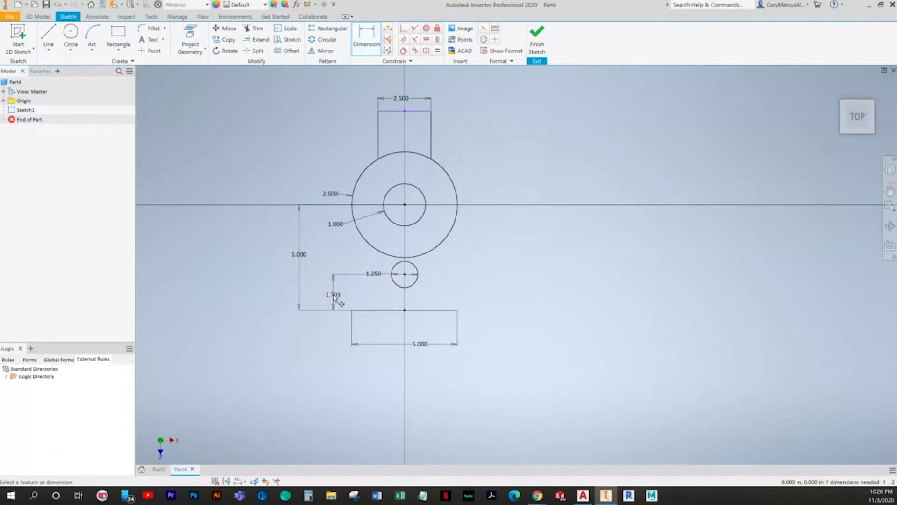
click(333, 295)
text(1.5)
key(Return)
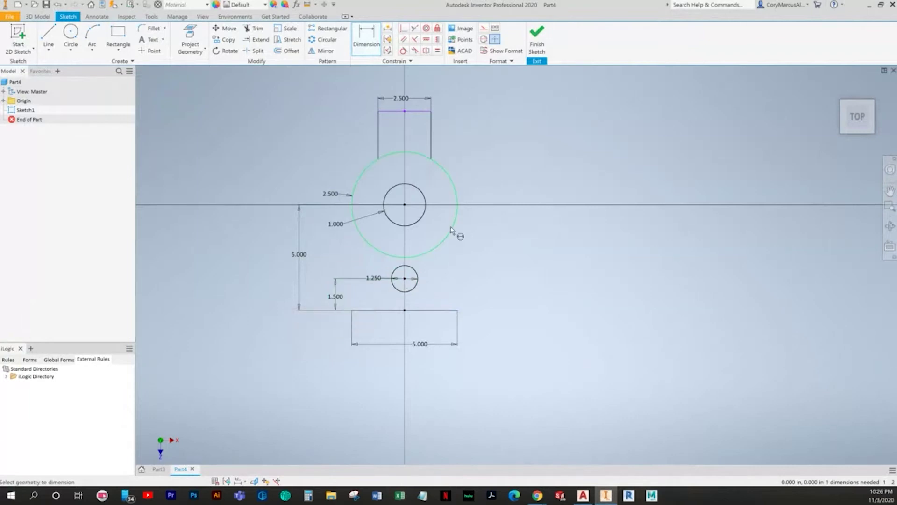
Draw a circle centered on the lower line and passing through the line's left endpoint, consulting the drawing.
key(alt+Tab)
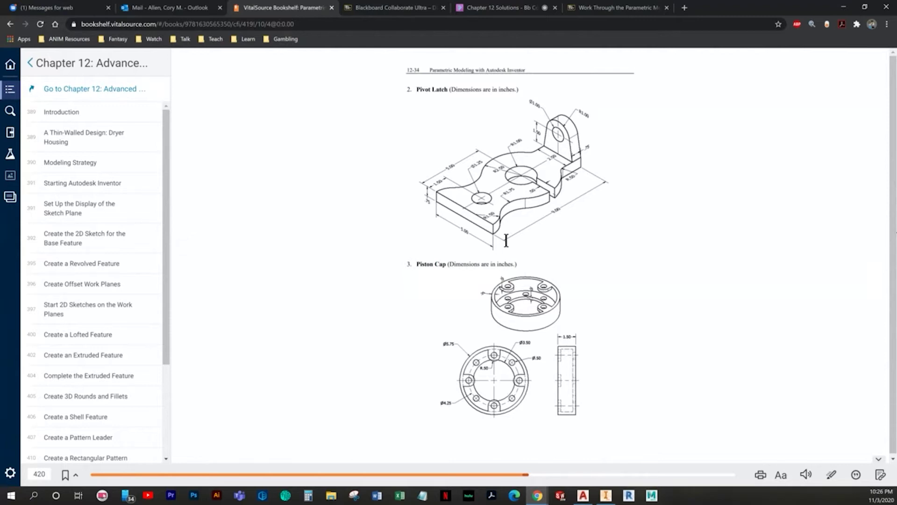
key(alt+Tab)
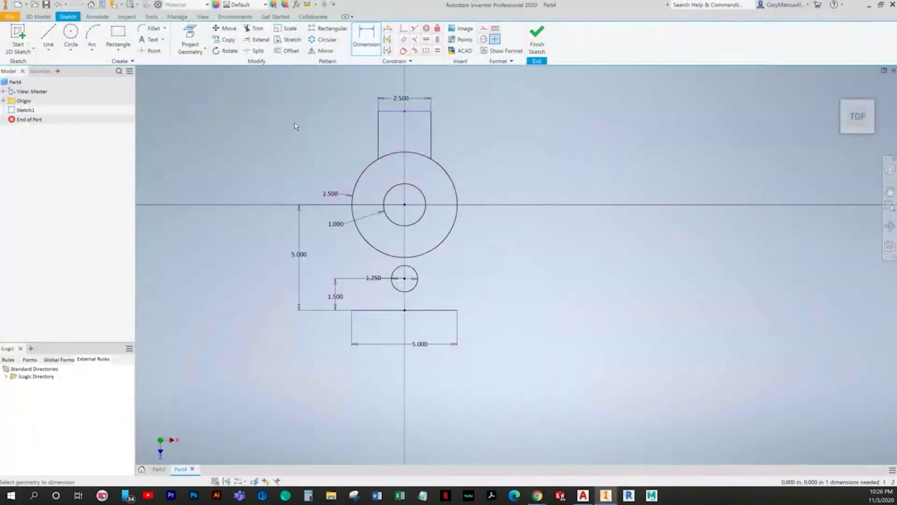
click(70, 33)
key(alt+Tab)
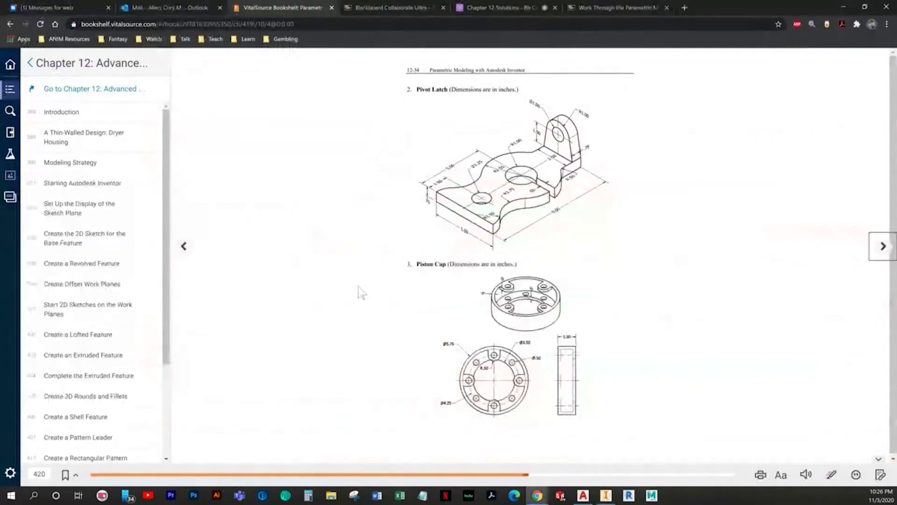
key(alt+Tab)
scroll(375, 309, up, 3)
click(373, 311)
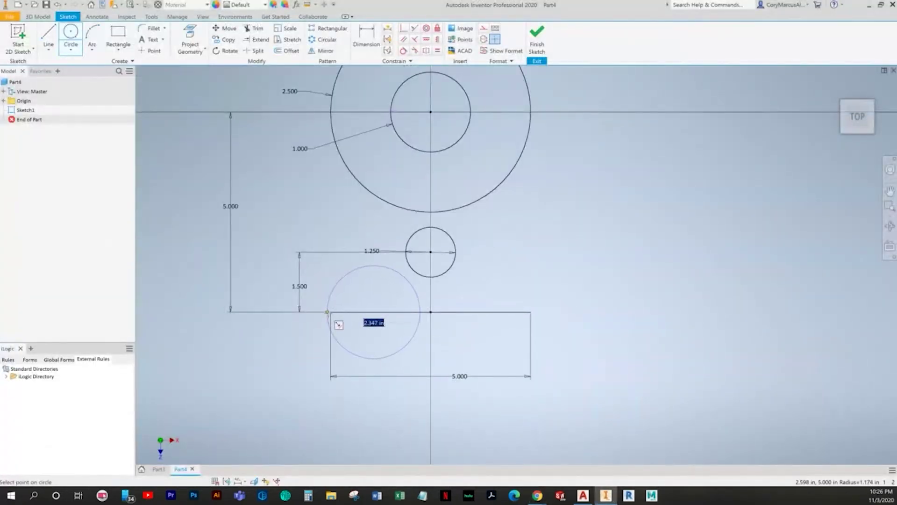
click(331, 312)
key(Escape)
Dimension the circle at the lower line's left end with a diameter of 1.5 in.
click(369, 52)
click(354, 280)
click(357, 283)
key(alt+Tab)
key(alt+Tab)
text(1.5)
key(Return)
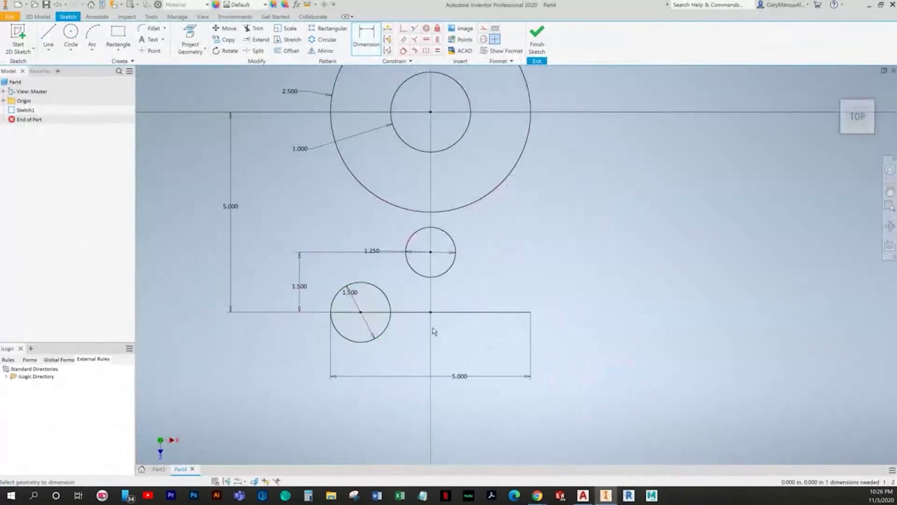
Copy the 1.5 in circle toward the lower line's right end and make it coincident with the line's right endpoint.
scroll(365, 322, up, 3)
key(Escape)
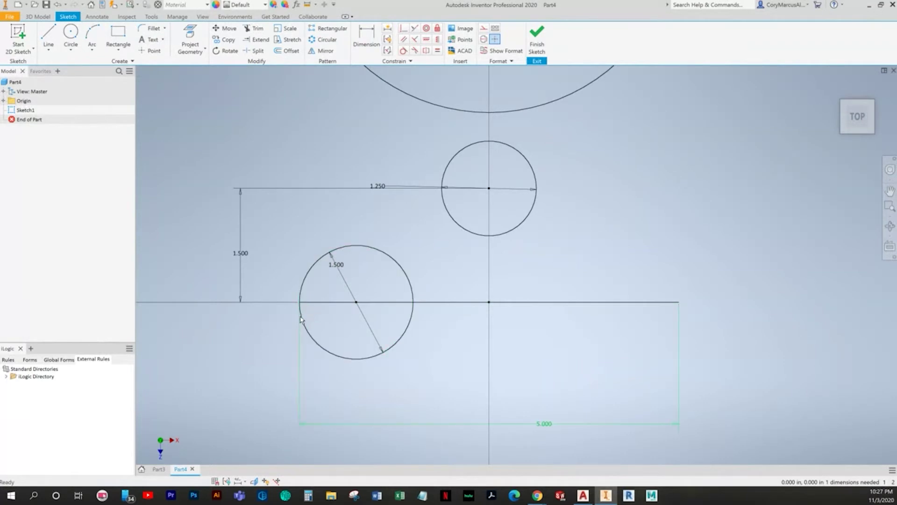
key(alt+Tab)
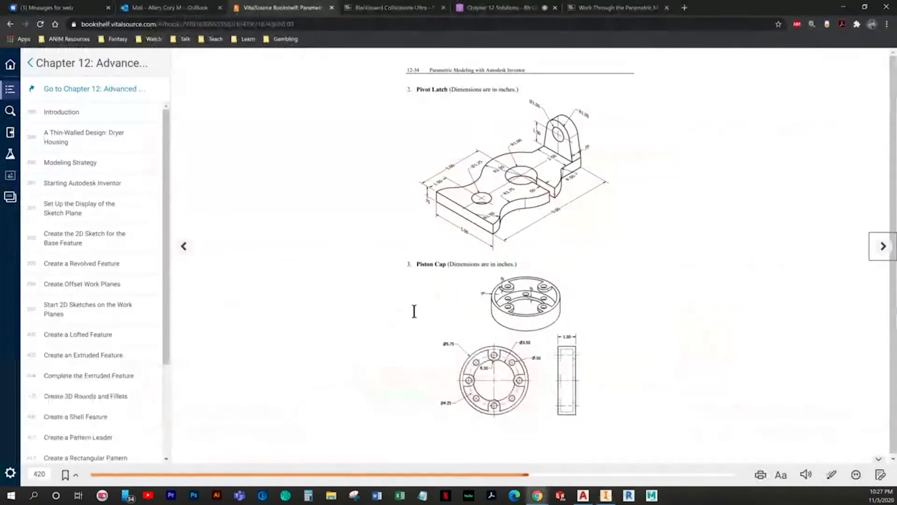
key(alt+Tab)
scroll(402, 309, down, 2)
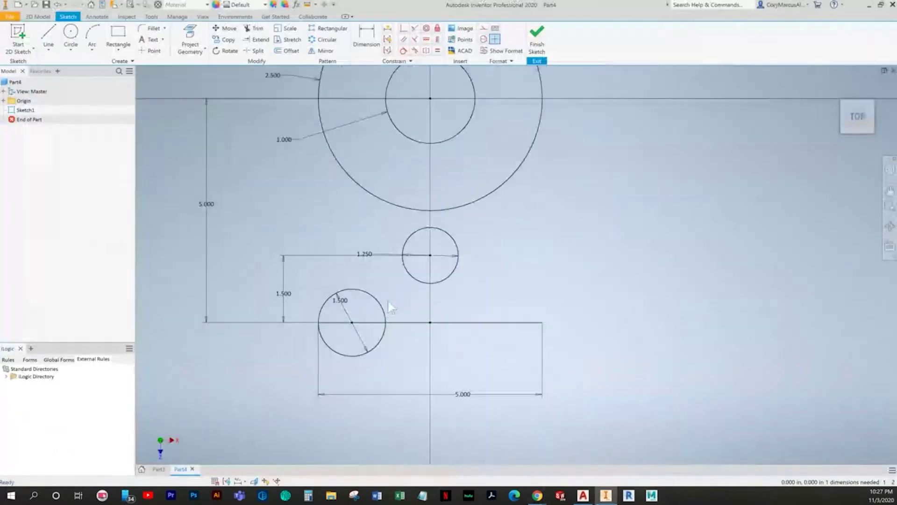
click(224, 39)
click(199, 93)
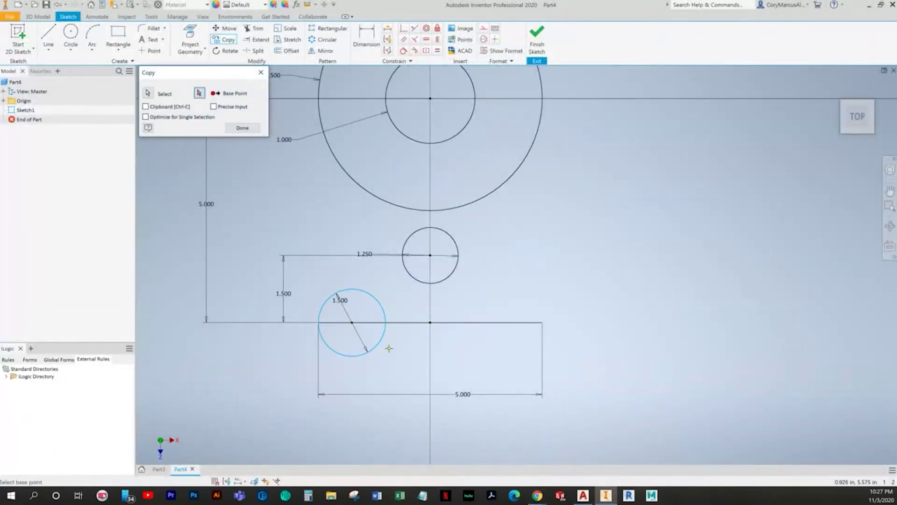
click(353, 322)
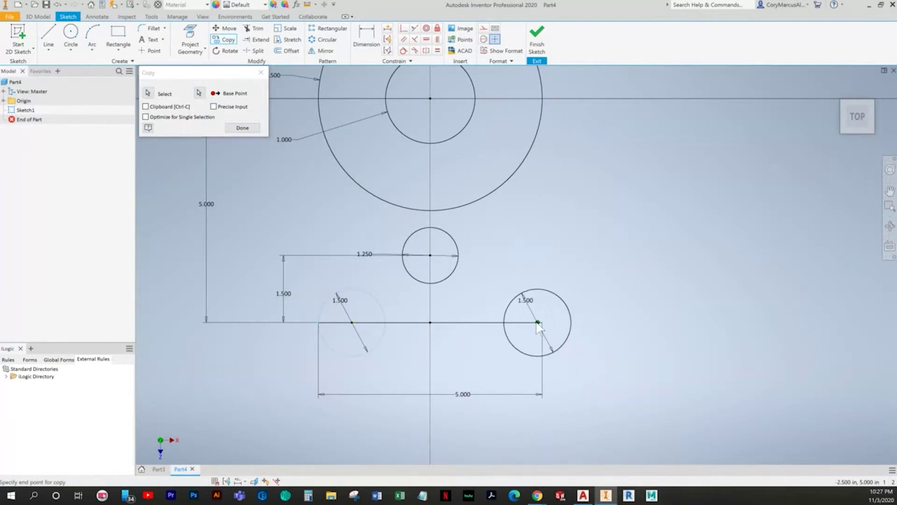
click(513, 322)
key(Escape)
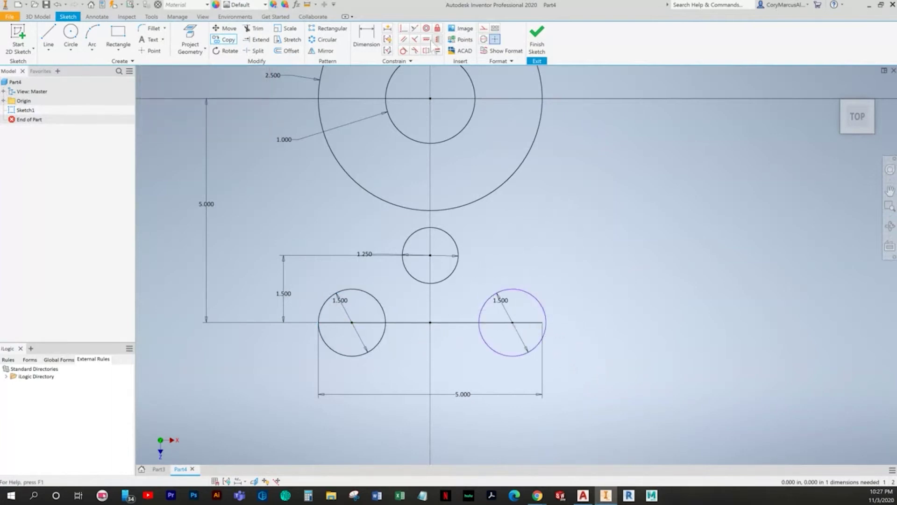
click(402, 30)
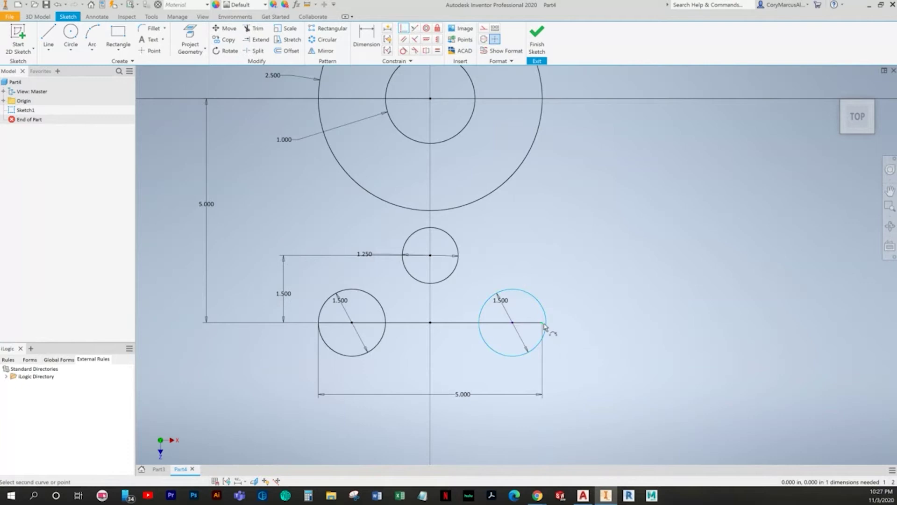
middle_drag(559, 324, 552, 357)
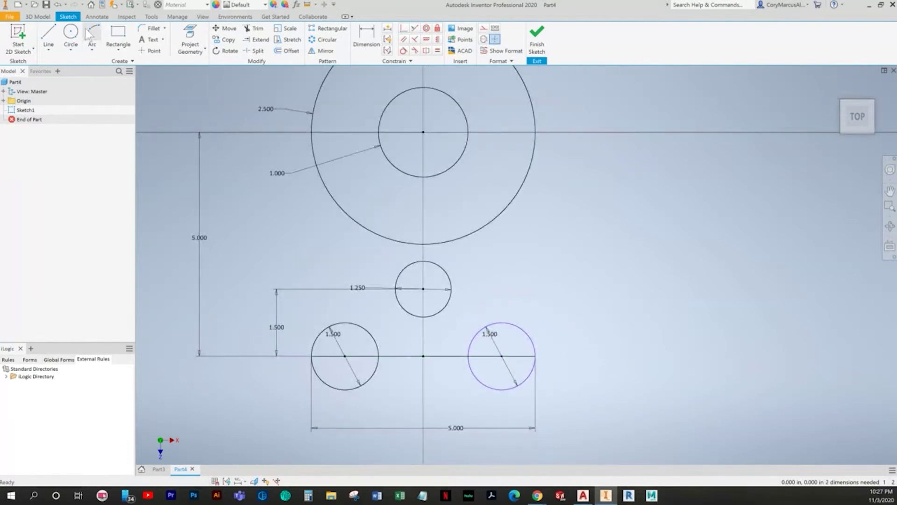
Draw a circle with a diameter of 1.75 in to the left, between the large circle and the lower-left circle.
key(alt+Tab)
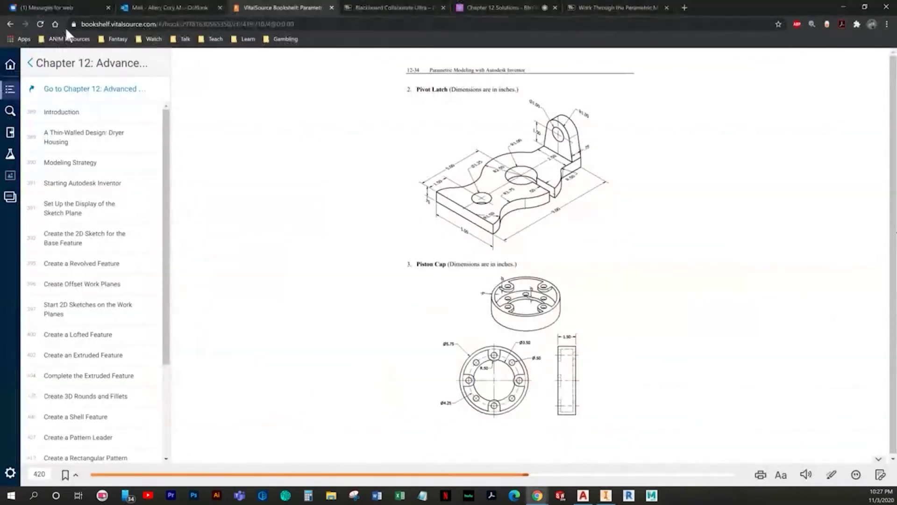
key(alt+Tab)
click(303, 256)
text(1.75)
key(Return)
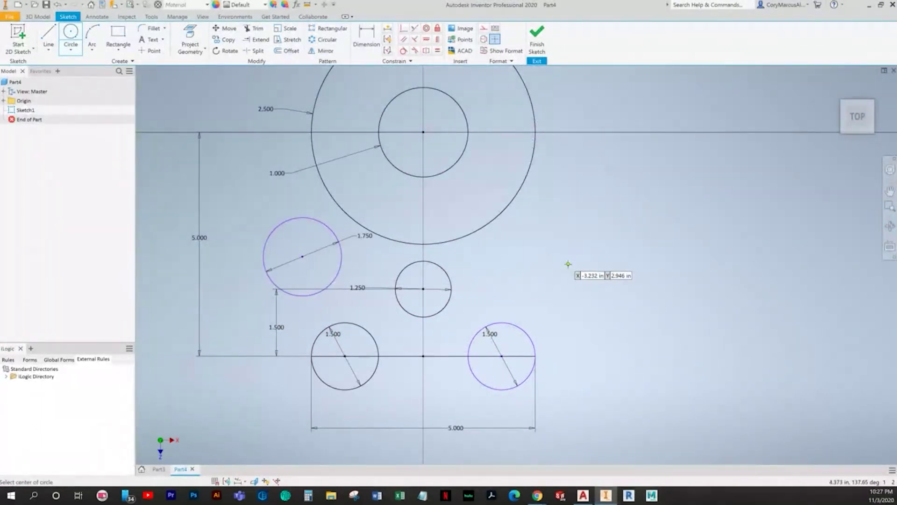
Replace the left circle's diameter dimension with a radius dimension of 1.75 in, after checking the textbook drawing.
key(alt+Tab)
key(alt+Tab)
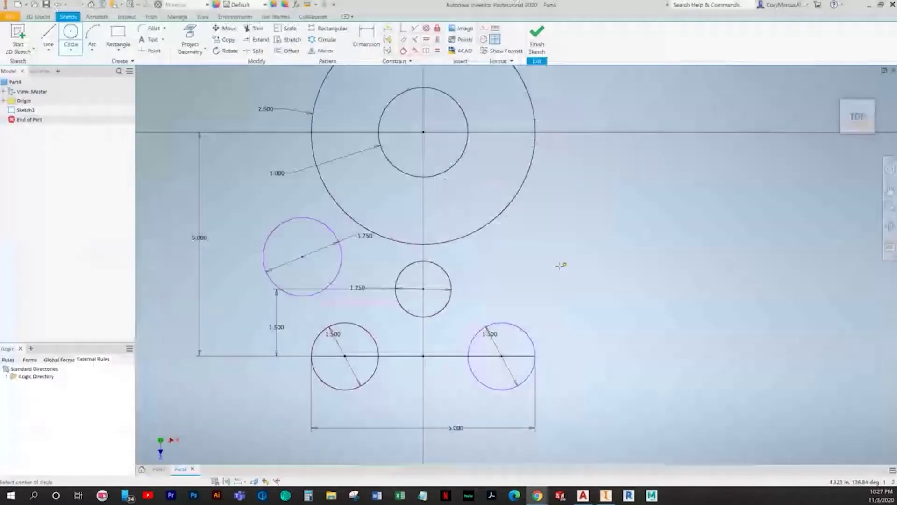
key(Escape)
key(Delete)
click(366, 37)
click(270, 234)
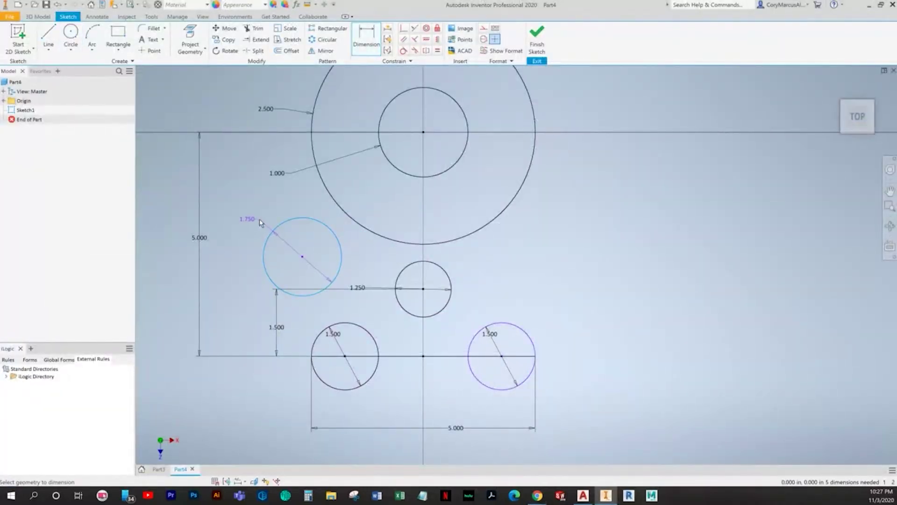
right_click(261, 220)
click(304, 261)
click(263, 231)
text(1.75)
key(Return)
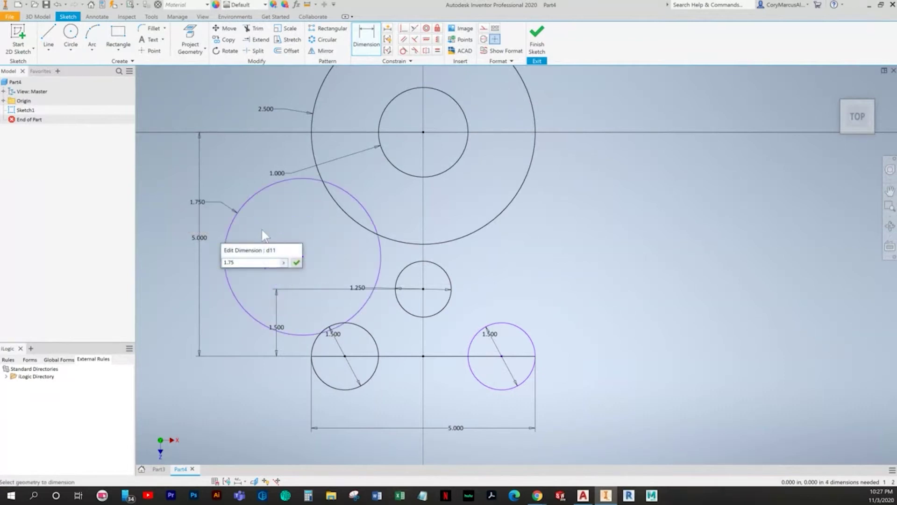
Make the 1.75 in radius circle tangent to both the large circle and the lower-left circle.
click(403, 50)
click(358, 198)
click(340, 210)
click(368, 270)
click(338, 323)
key(Escape)
click(362, 270)
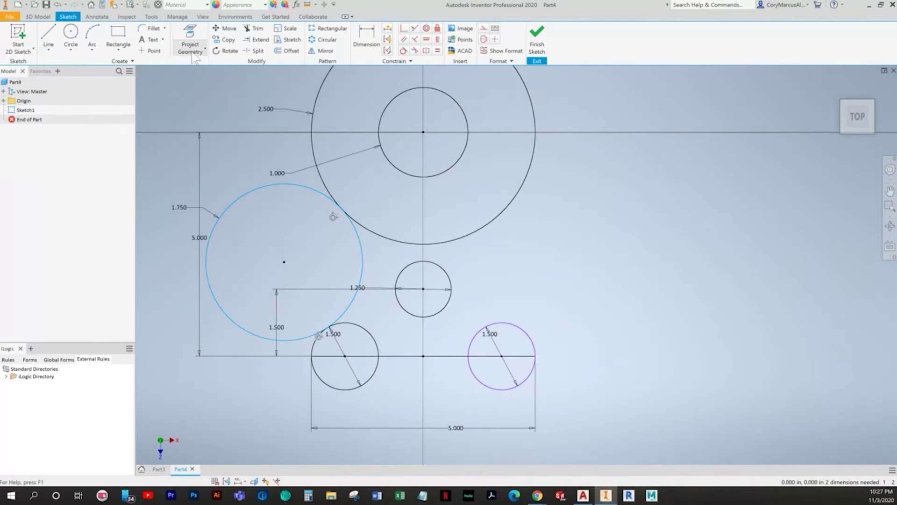
Copy the 1.75 in radius circle from the sketch's left side to the right side of the outline.
click(225, 39)
click(280, 241)
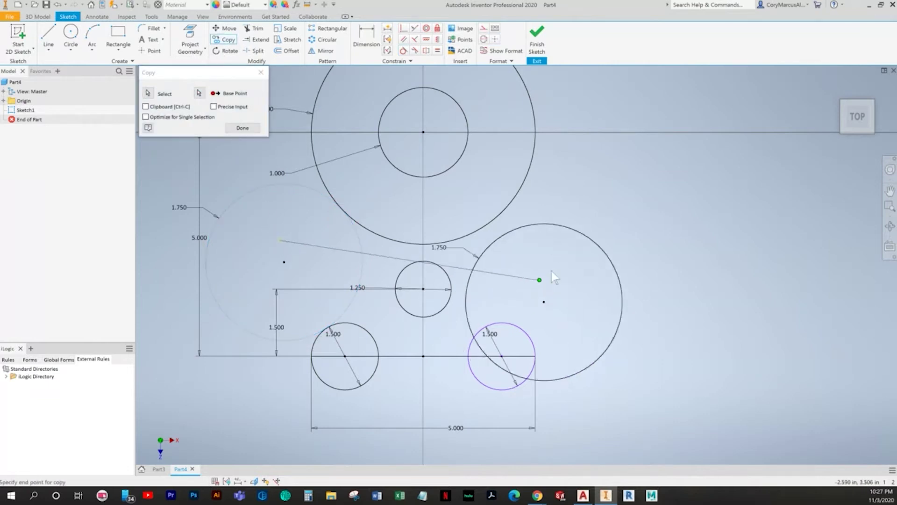
click(582, 242)
key(Escape)
Make the copied right circle tangent to both the large circle and the lower-right circle.
click(403, 50)
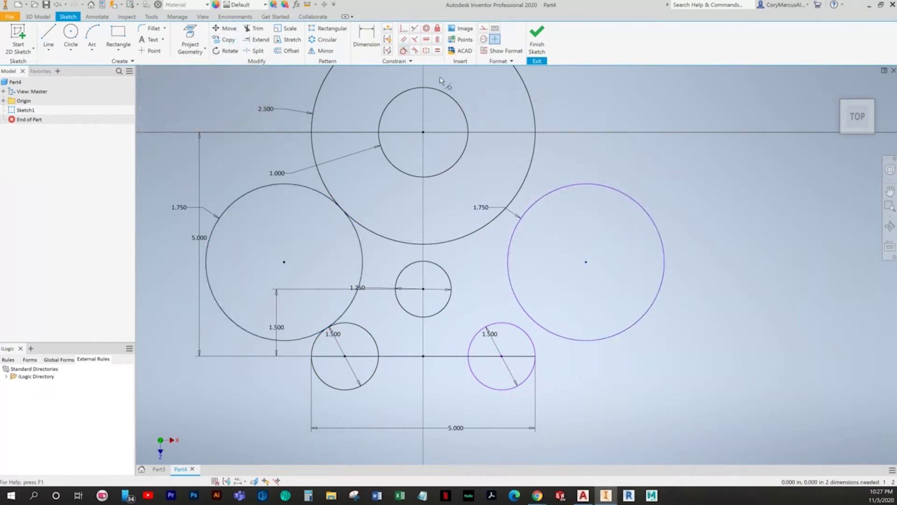
click(545, 196)
click(527, 188)
click(523, 331)
key(Escape)
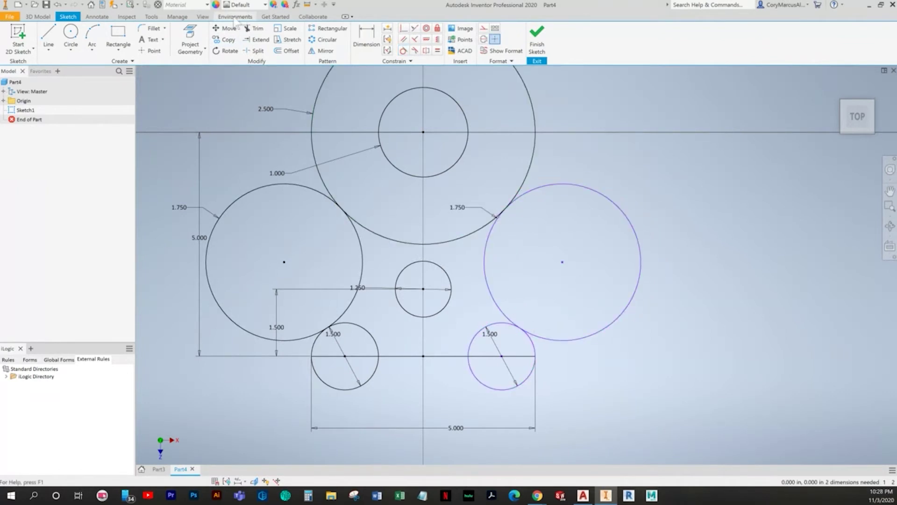
Trim away the outer portions of the two 1.75 in radius circles and the lower portions of the two 1.5 in circles.
click(254, 28)
click(627, 219)
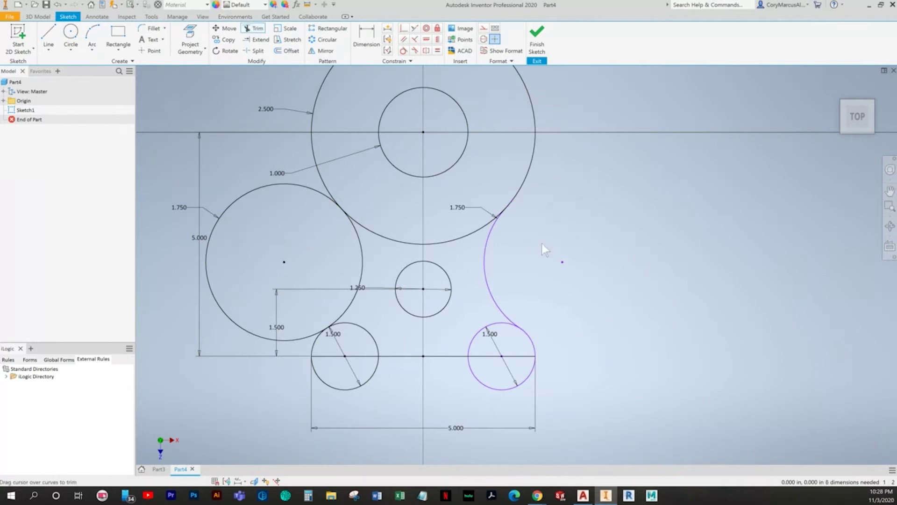
click(208, 238)
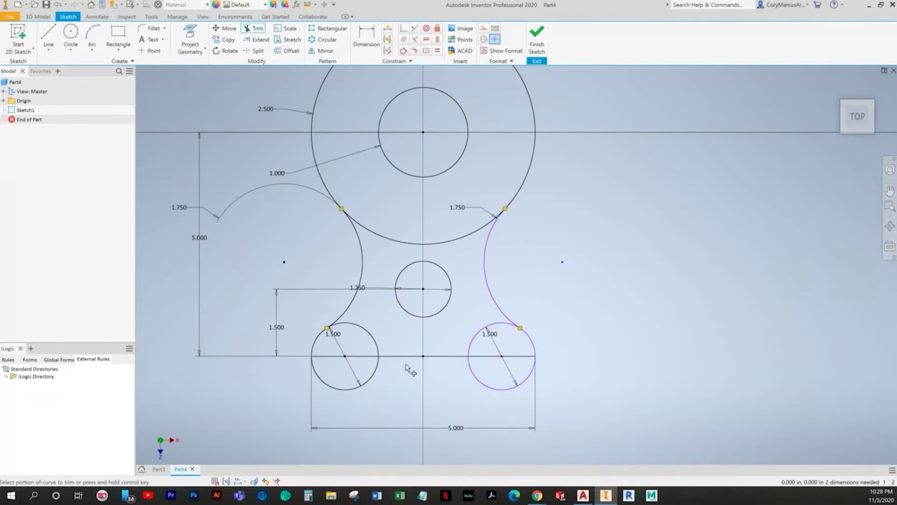
click(372, 384)
click(481, 381)
Trim the remaining interior arcs of the large and lower circles, including the large circle's arc inside the upper tab.
mouse_move(405, 336)
mouse_down()
mouse_move(369, 337)
mouse_move(386, 324)
mouse_up()
middle_drag(386, 333, 372, 386)
scroll(365, 304, down, 3)
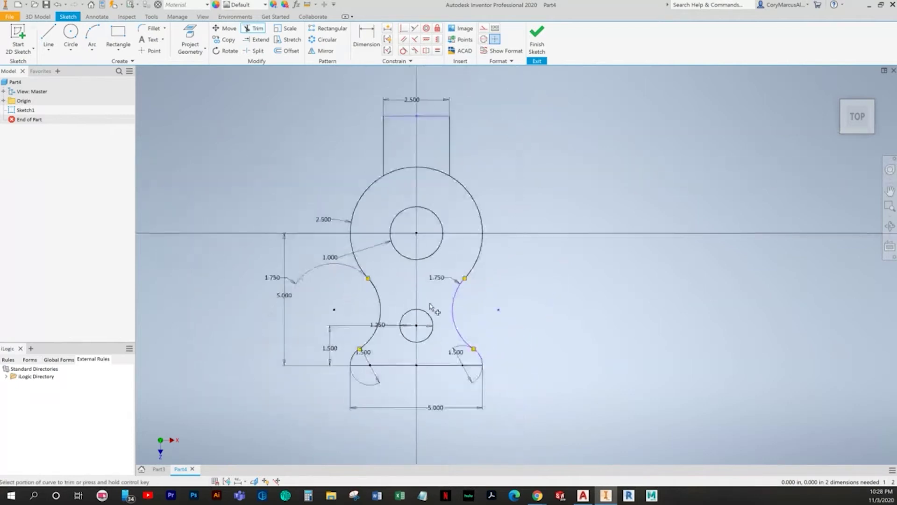
click(405, 165)
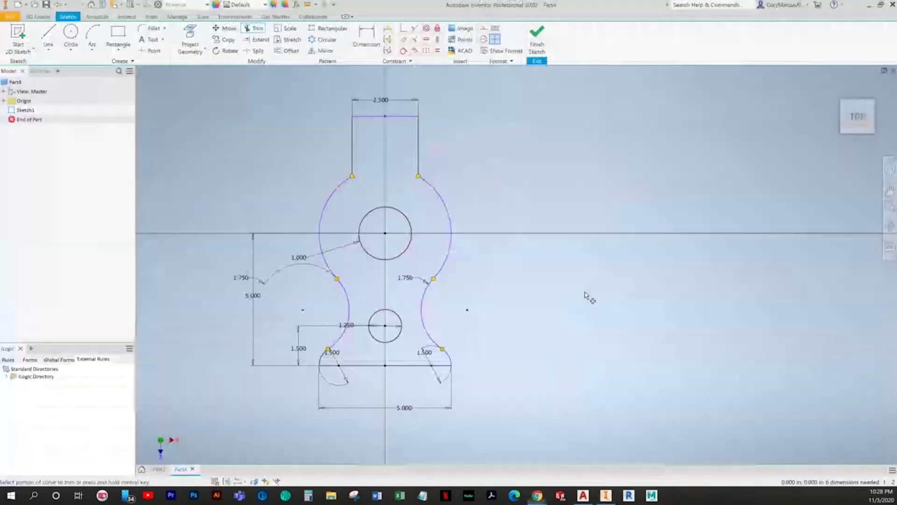
key(Escape)
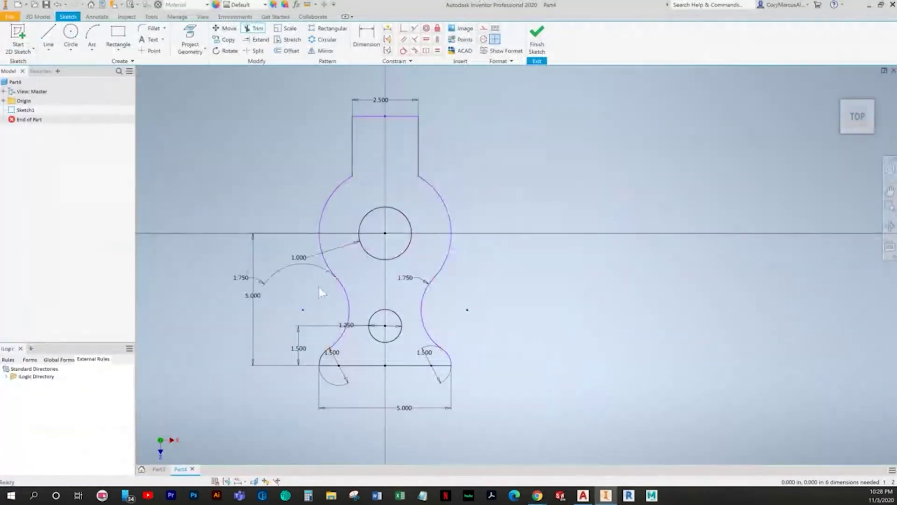
Reposition the left 1.75 in radius and 1.5 in diameter dimensions, and delete the lower-right arc's 1.5 in diameter dimension.
scroll(281, 282, up, 3)
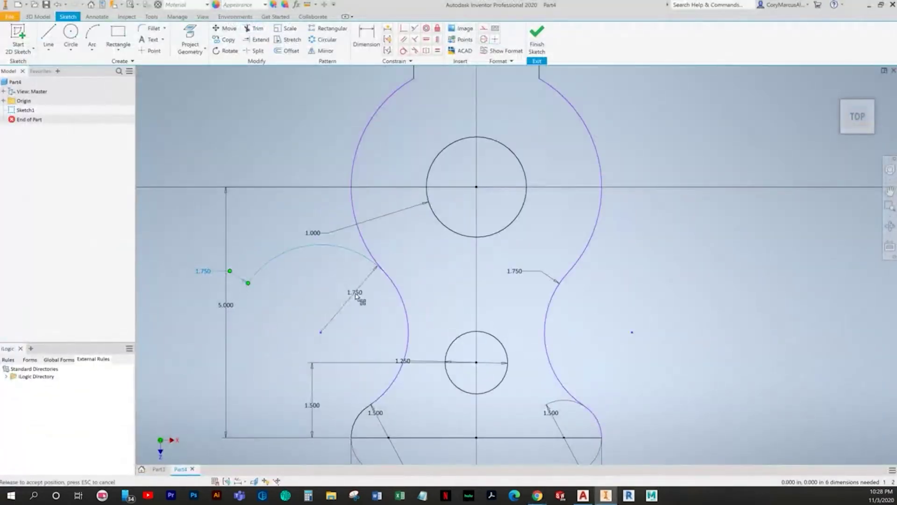
click(368, 310)
scroll(313, 236, down, 3)
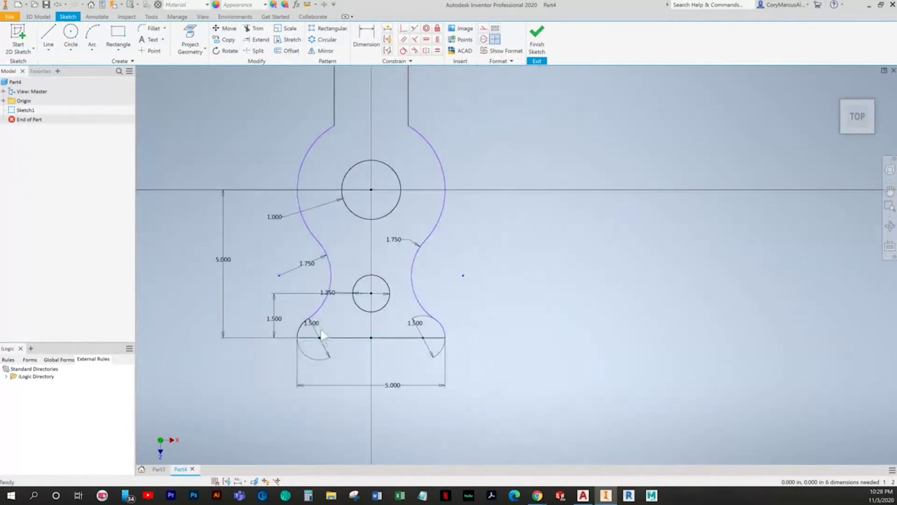
mouse_move(311, 322)
mouse_down()
mouse_move(312, 351)
mouse_move(295, 355)
mouse_move(321, 323)
mouse_move(322, 345)
mouse_move(330, 333)
mouse_up()
key(Delete)
Try to make the lower-right arc equal to the lower-left arc.
click(438, 50)
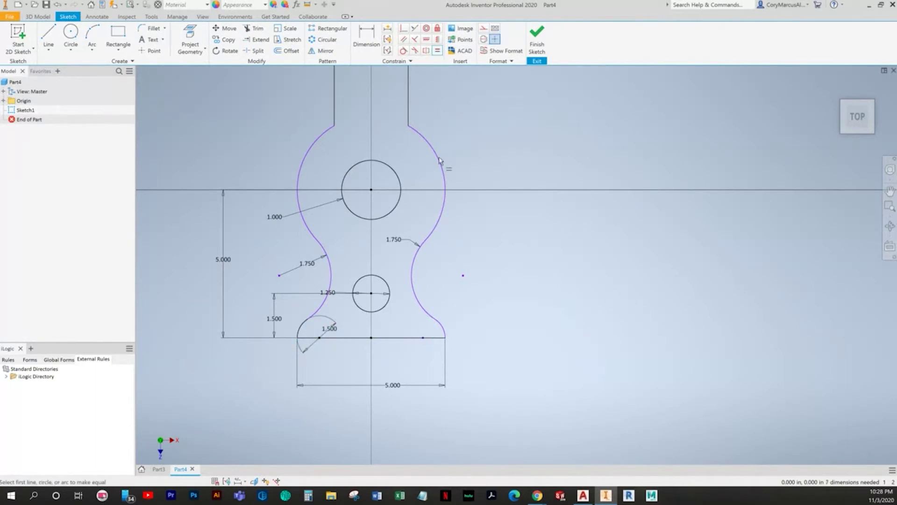
click(429, 314)
click(309, 321)
key(Escape)
key(ctrl+z)
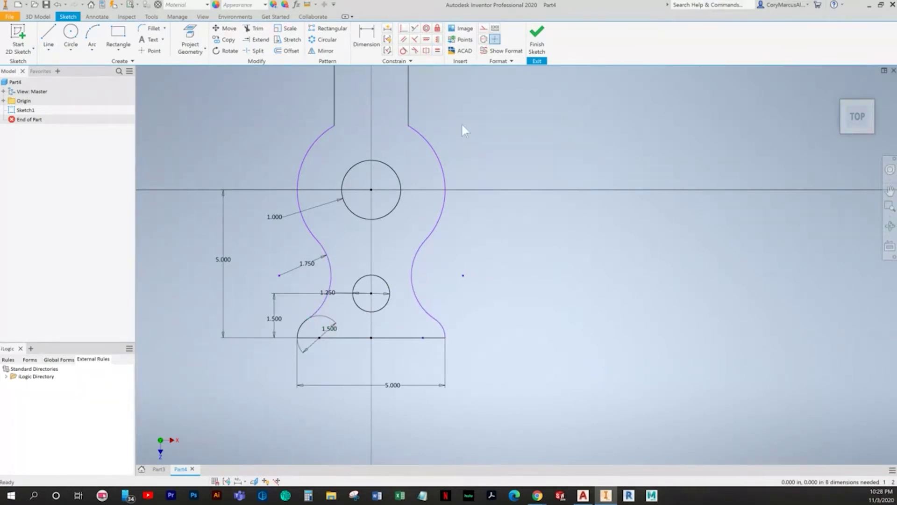
Make the two lower corner arcs equal to each other and the two concave side arcs equal to each other.
click(438, 326)
click(301, 329)
click(331, 277)
click(412, 279)
key(Escape)
Reposition the small circle's 1.25 in diameter dimension so it sits clear of the outline.
scroll(330, 293, up, 5)
mouse_move(321, 290)
mouse_down()
mouse_move(346, 251)
mouse_move(390, 215)
mouse_up()
scroll(388, 308, down, 5)
scroll(395, 327, up, 3)
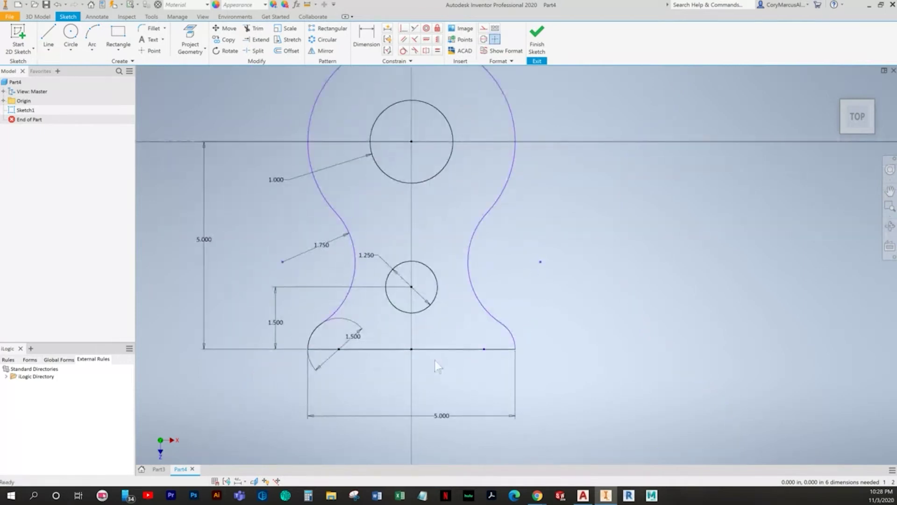
Check the textbook drawing and replace the lower-left arc's diameter dimension with a radius dimension of 1.5 in.
key(alt+Tab)
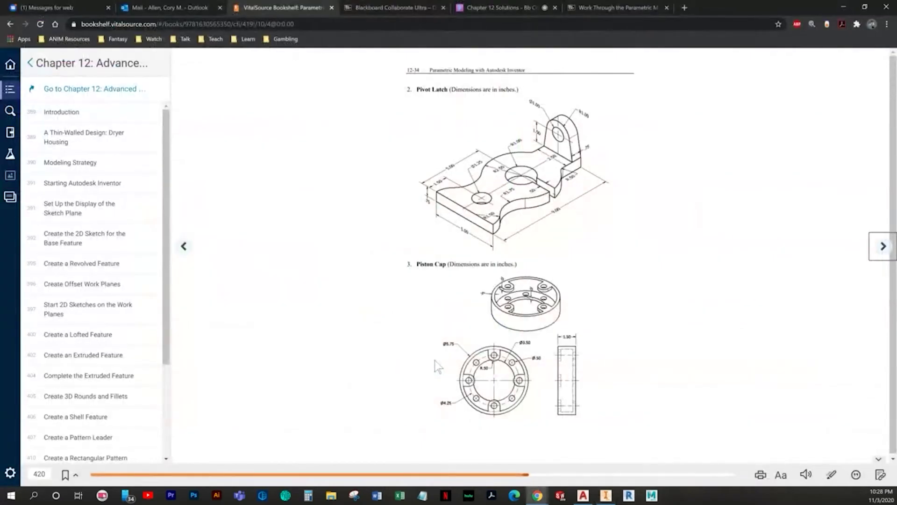
key(alt+Tab)
click(356, 337)
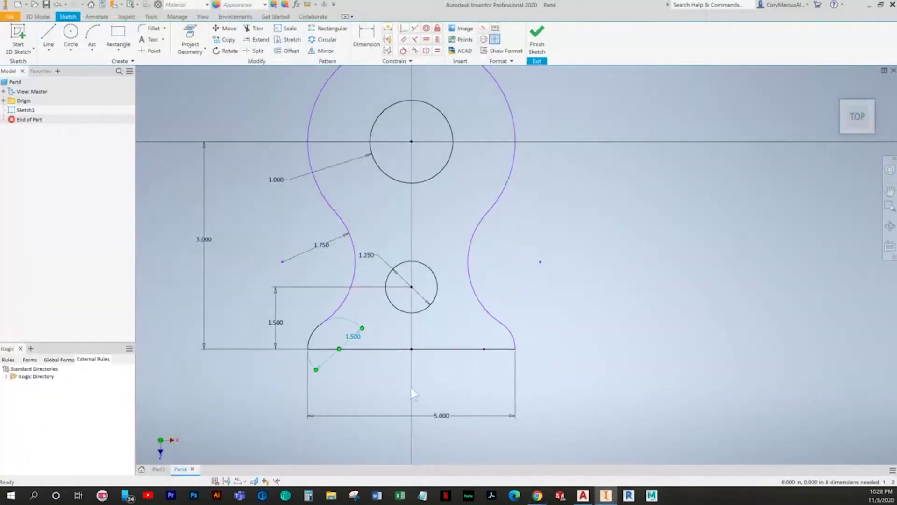
click(366, 38)
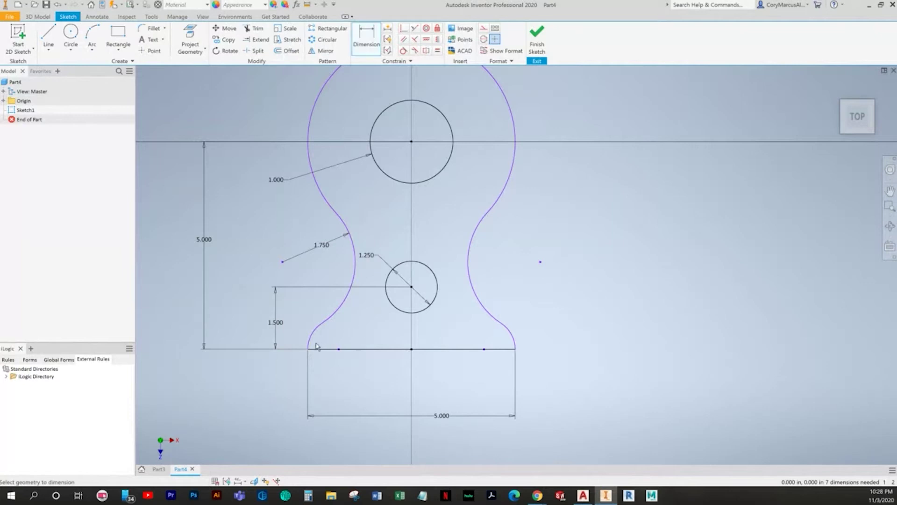
click(330, 374)
text(1.5)
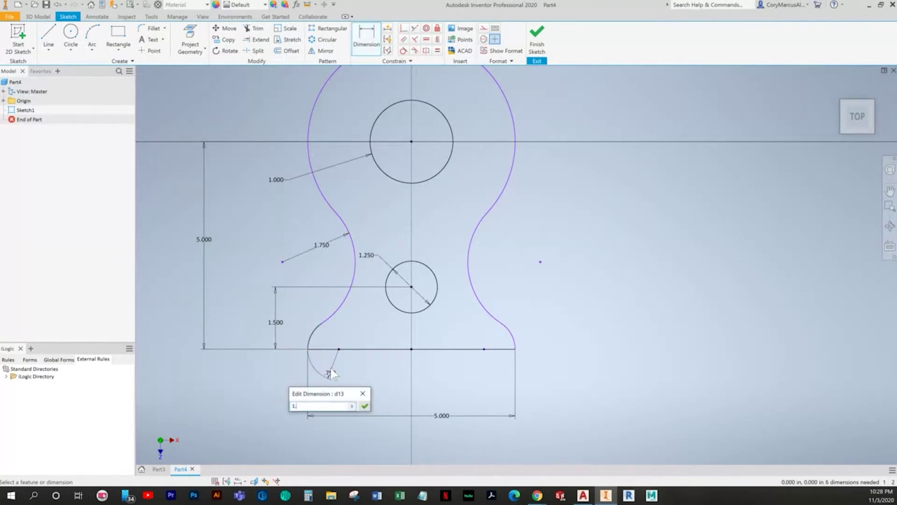
key(Return)
middle_drag(340, 352, 316, 357)
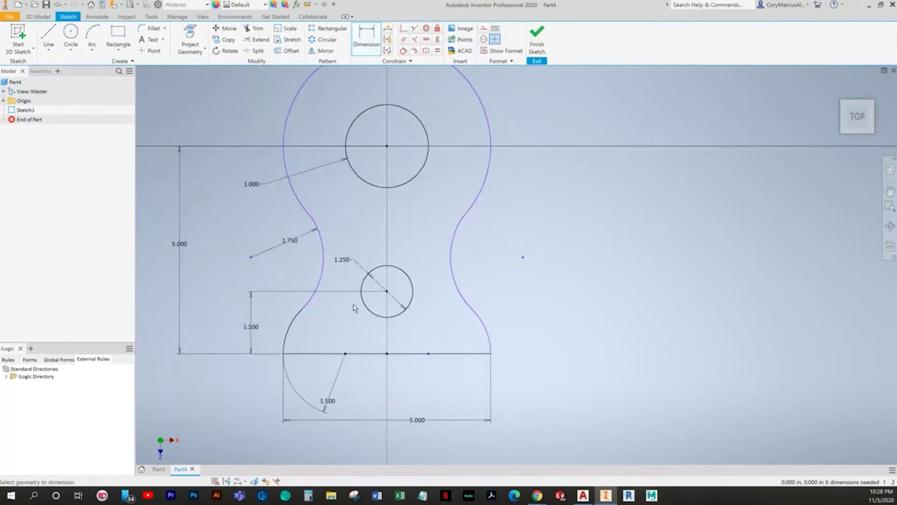
scroll(454, 290, down, 3)
Dimension the overall length from the tab's top edge to the bottom line as 9 in, checking it against the textbook drawing.
key(alt+Tab)
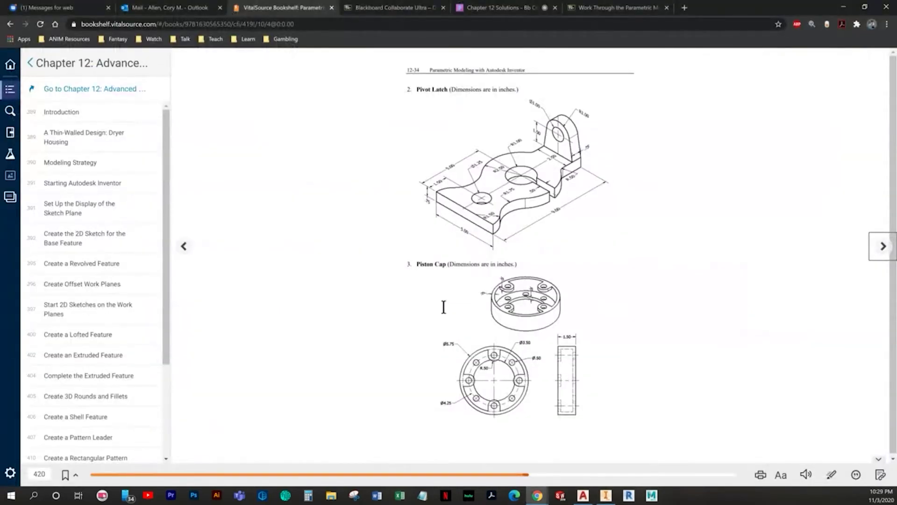
key(alt+Tab)
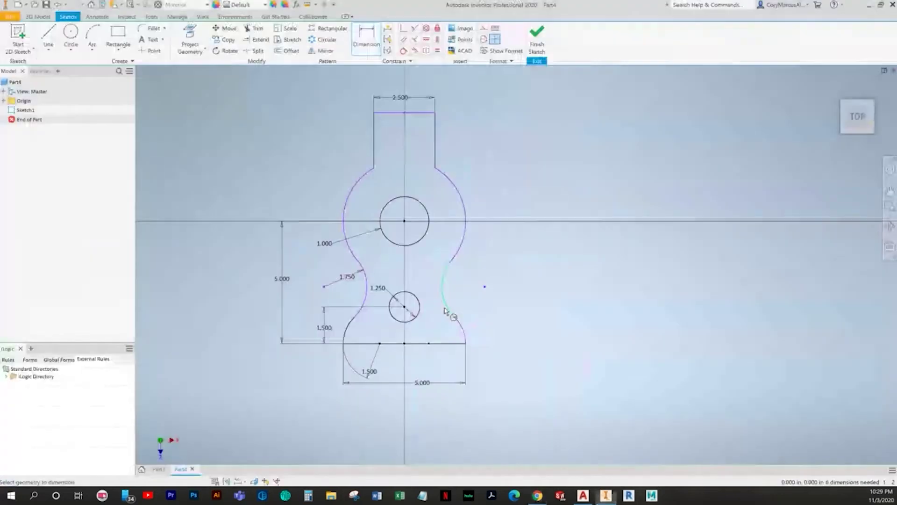
click(384, 113)
click(362, 343)
click(233, 248)
key(Escape)
key(alt+Tab)
key(alt+Tab)
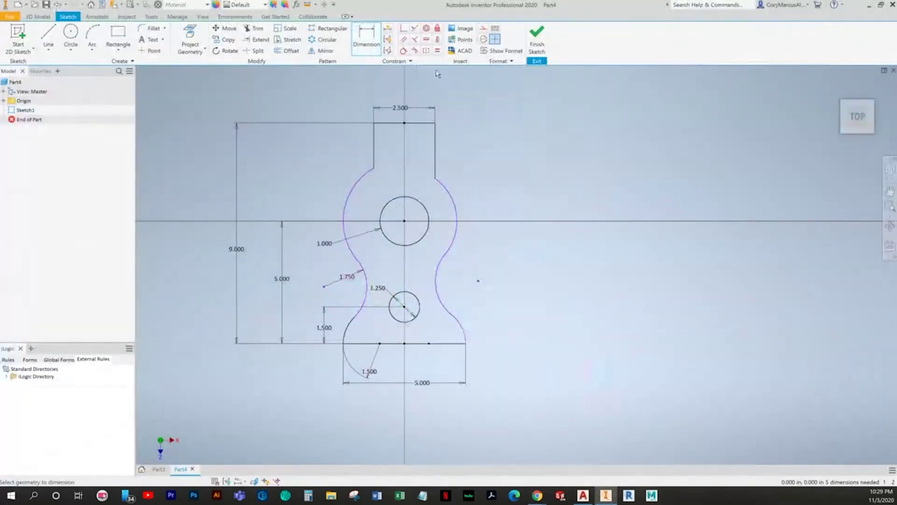
Make the left and right large arcs around the 1 in radius hole equal.
click(437, 51)
click(441, 188)
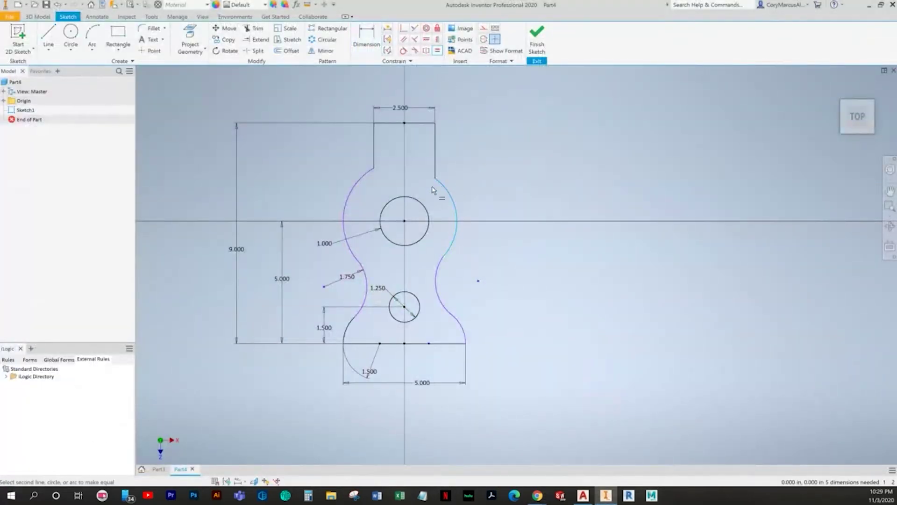
click(357, 190)
key(Escape)
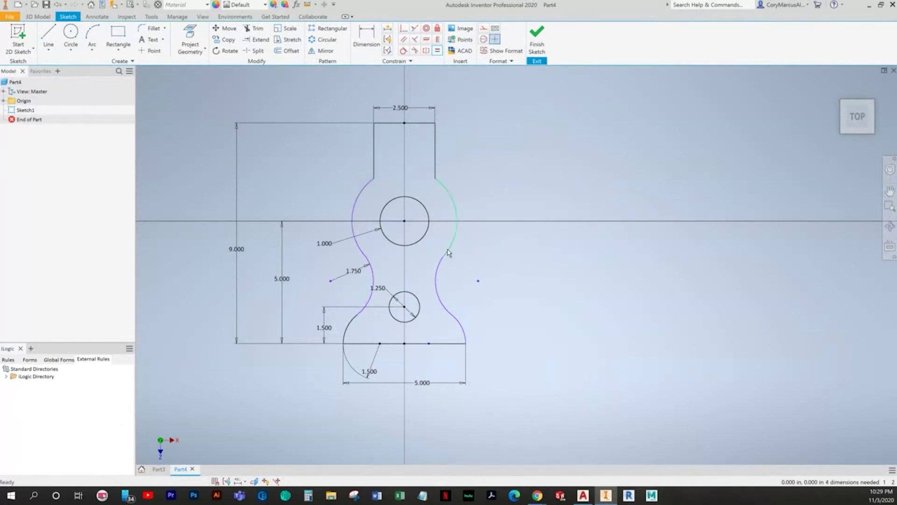
Check the textbook drawing and add a radius dimension of 2.5 in to the left large arc.
key(alt+Tab)
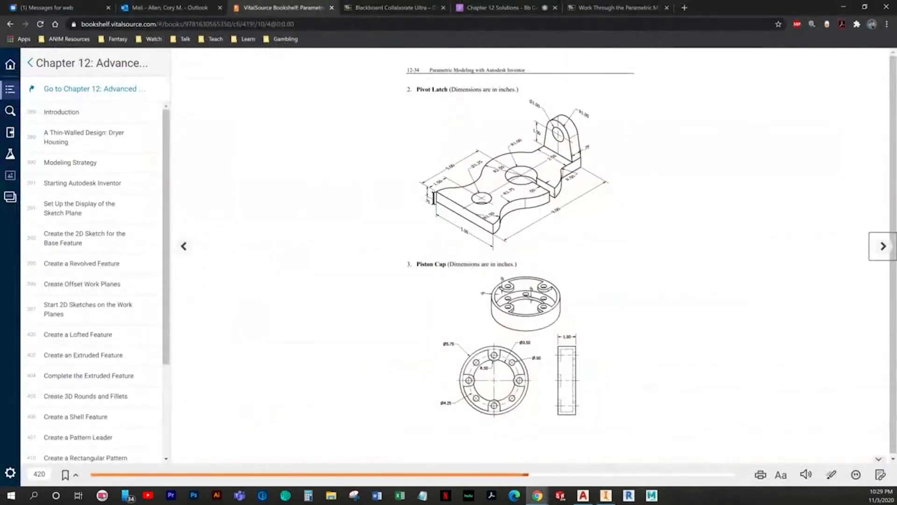
key(alt+Tab)
click(366, 35)
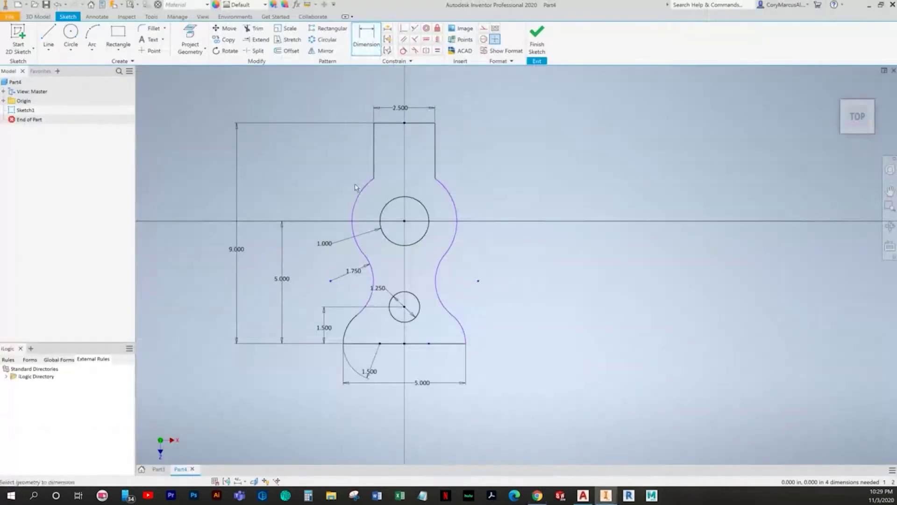
click(342, 204)
text(2.5)
key(Return)
key(Escape)
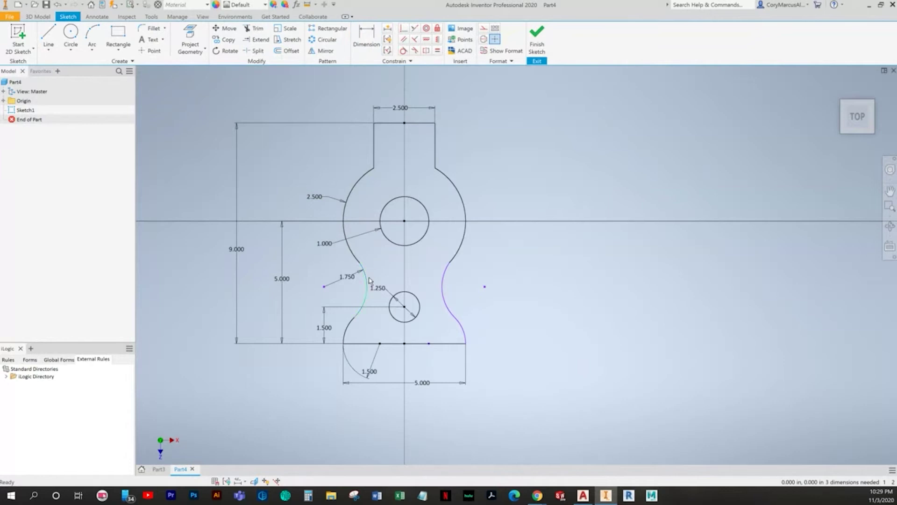
Make the concave side arcs tangent to the large arcs on both sides of the outline.
drag(361, 263, 393, 266)
click(403, 51)
click(363, 271)
click(356, 260)
click(450, 281)
click(457, 259)
right_click(573, 242)
click(544, 242)
Move the right concave arc's centre to test its freedom, and try to set the lower-right arc equal to the lower-left one.
drag(485, 287, 491, 277)
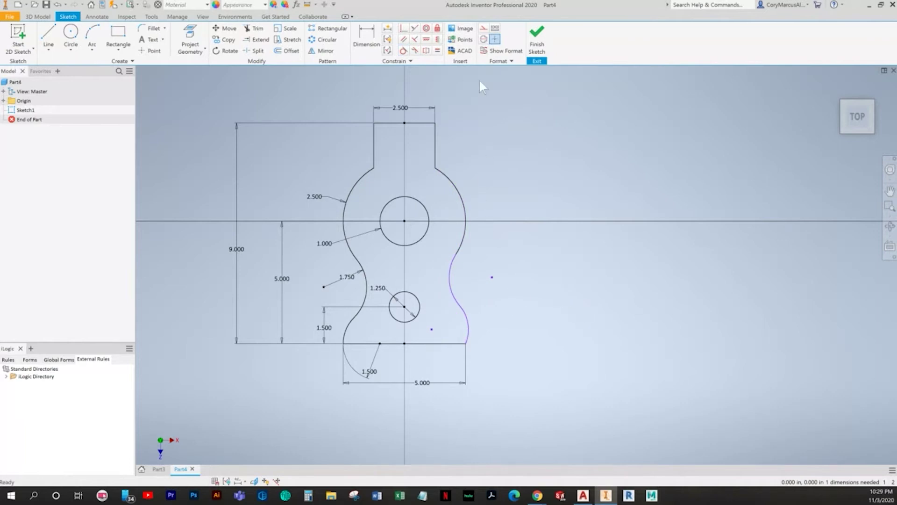
click(438, 50)
click(469, 331)
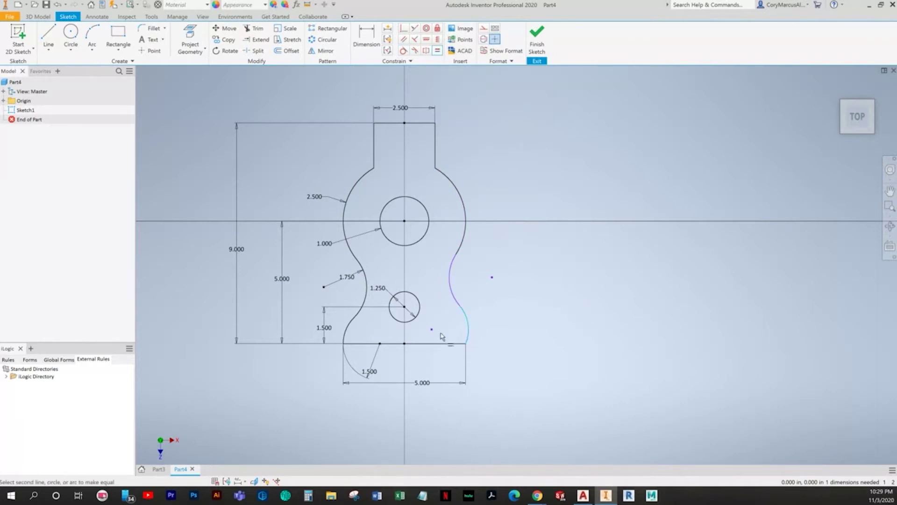
click(357, 329)
key(Escape)
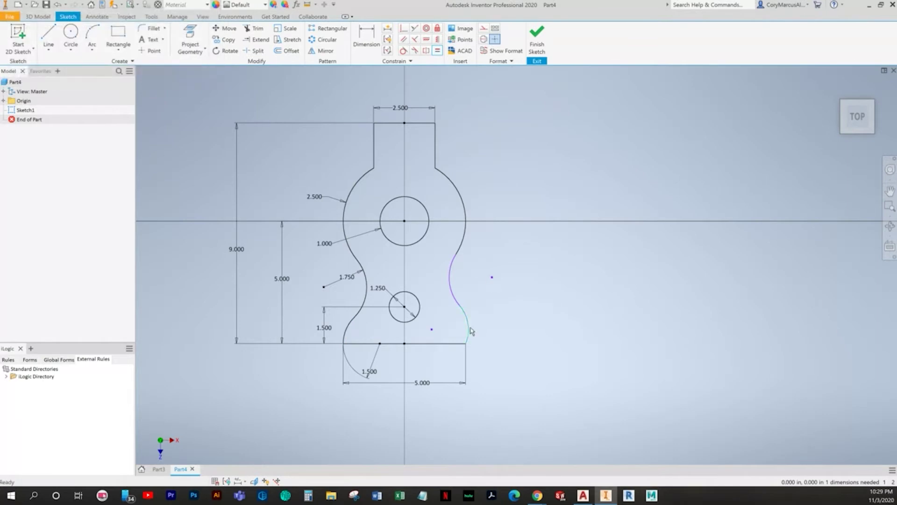
Make the lower-right arc's centre point coincident with the bottom line, and check the textbook drawing.
click(403, 29)
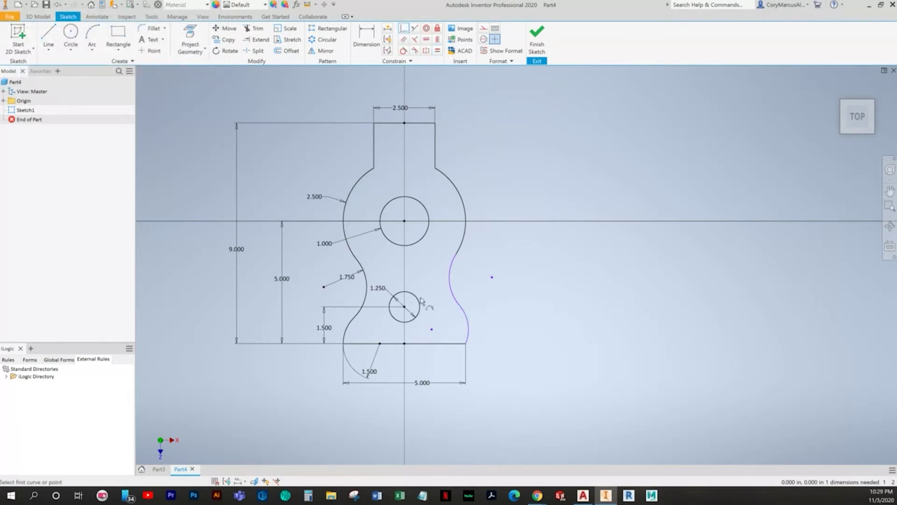
click(432, 329)
click(446, 343)
key(Escape)
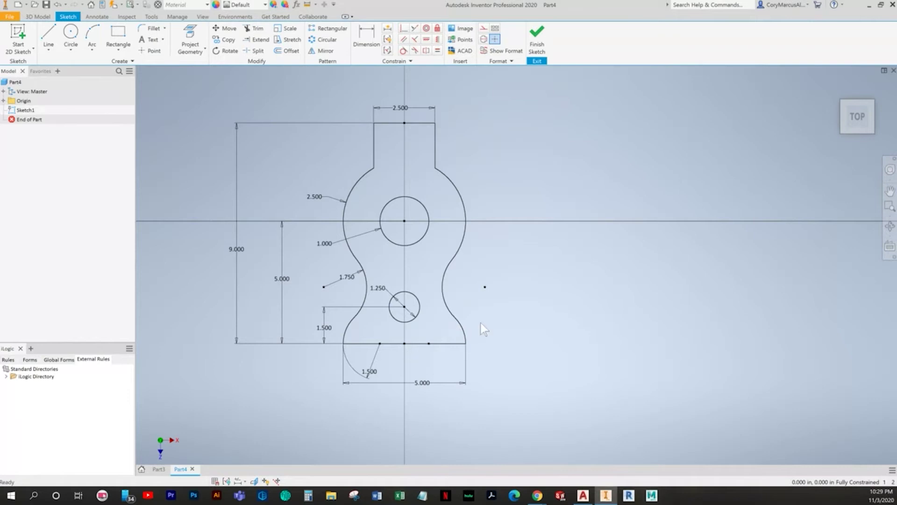
key(alt+Tab)
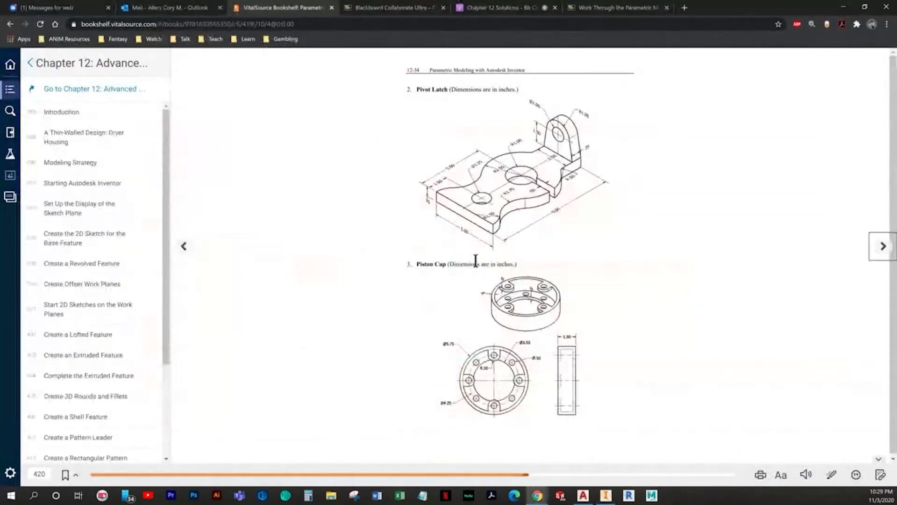
key(alt+Tab)
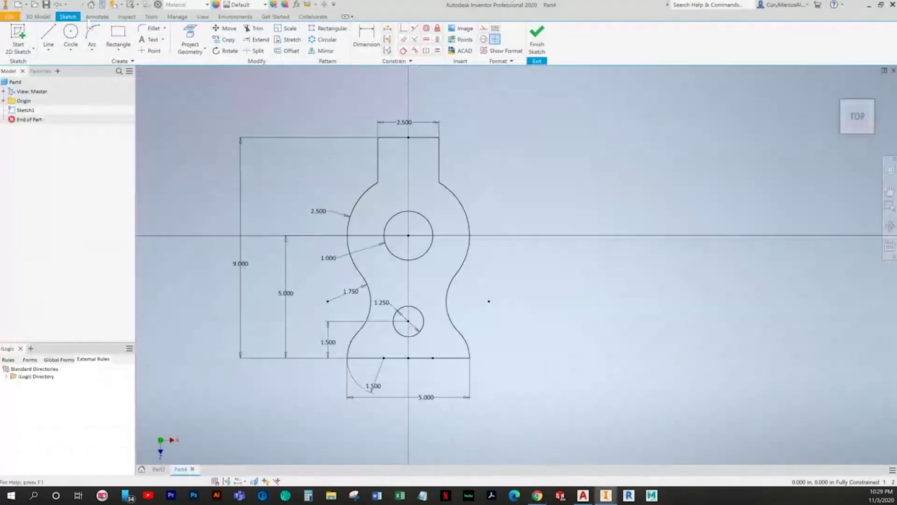
click(118, 33)
scroll(455, 231, up, 3)
click(434, 215)
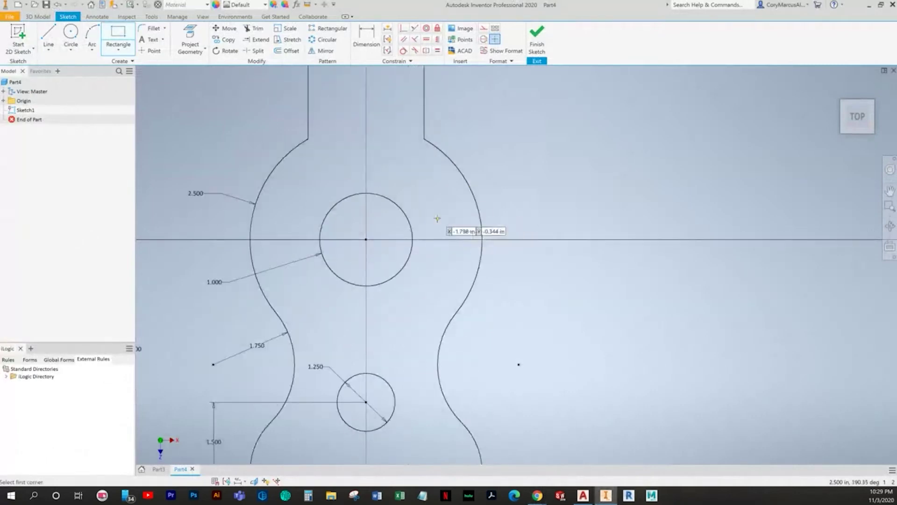
key(Escape)
Check the textbook drawing and draw a rectangle from inside the large circle out past the right large arc.
key(alt+Tab)
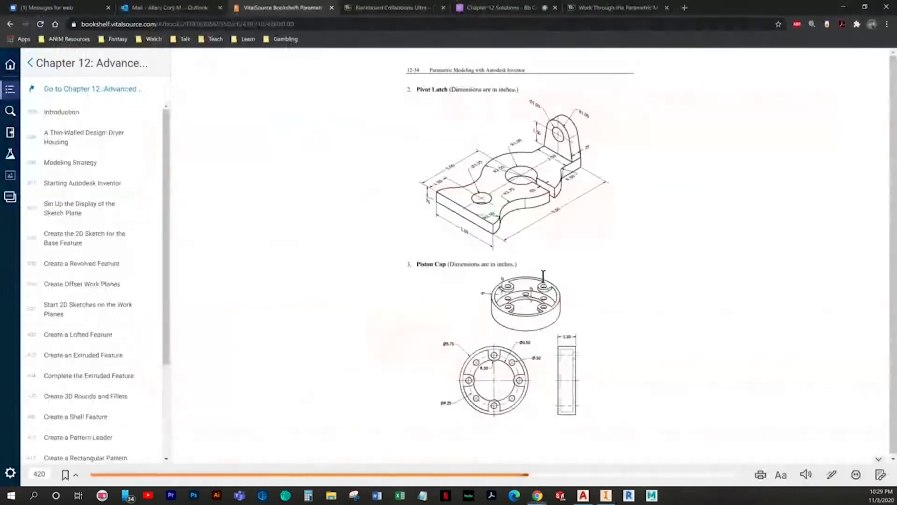
key(alt+Tab)
click(118, 34)
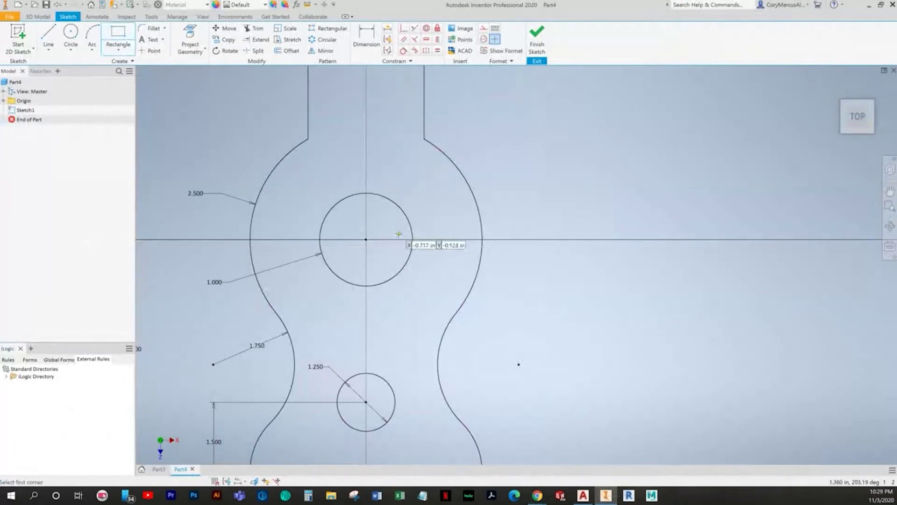
click(395, 228)
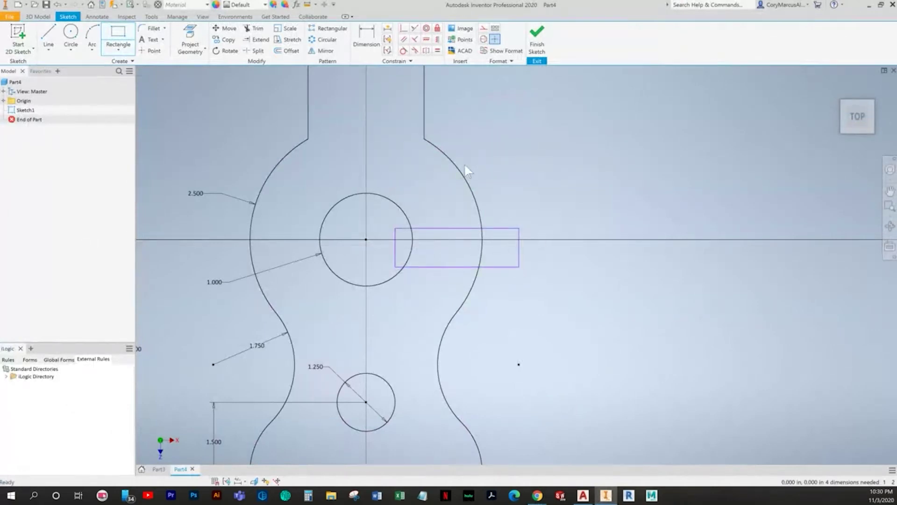
Check the textbook drawing again and set the slot rectangle's height to 0.5 in.
key(alt+Tab)
key(alt+Tab)
key(d)
click(511, 228)
click(528, 239)
click(557, 238)
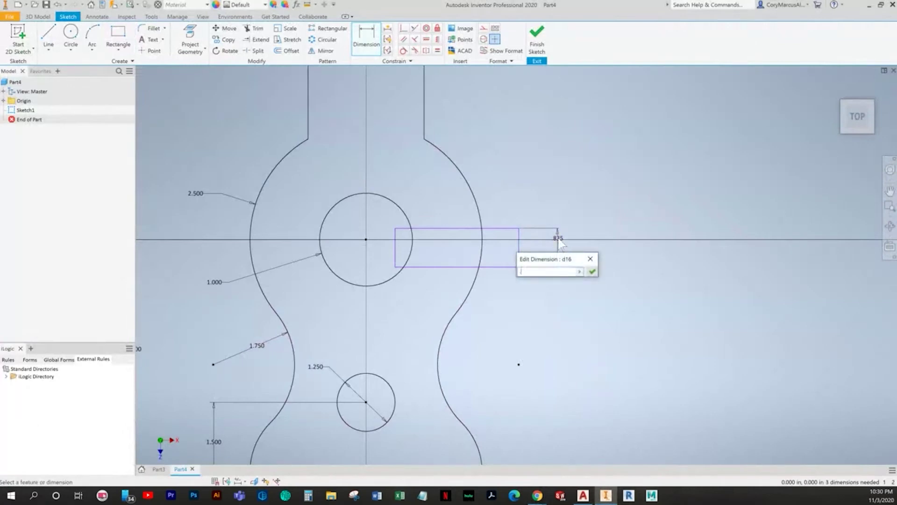
text(.5)
key(Return)
key(Escape)
Remove the rectangle's end edges and trim the two slot lines to the large circle and the right arc.
scroll(546, 239, up, 3)
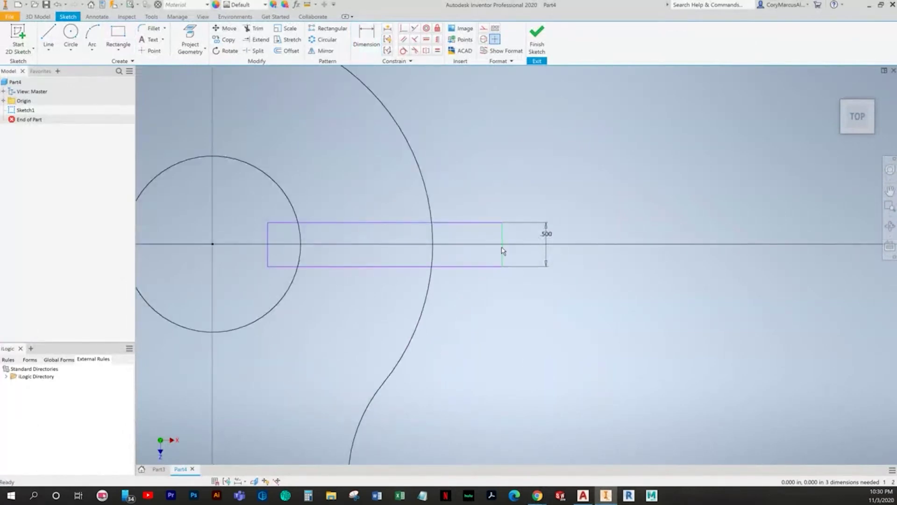
scroll(322, 245, up, 3)
key(Delete)
scroll(308, 243, down, 4)
middle_drag(312, 247, 439, 274)
click(253, 28)
click(412, 256)
drag(556, 243, 523, 290)
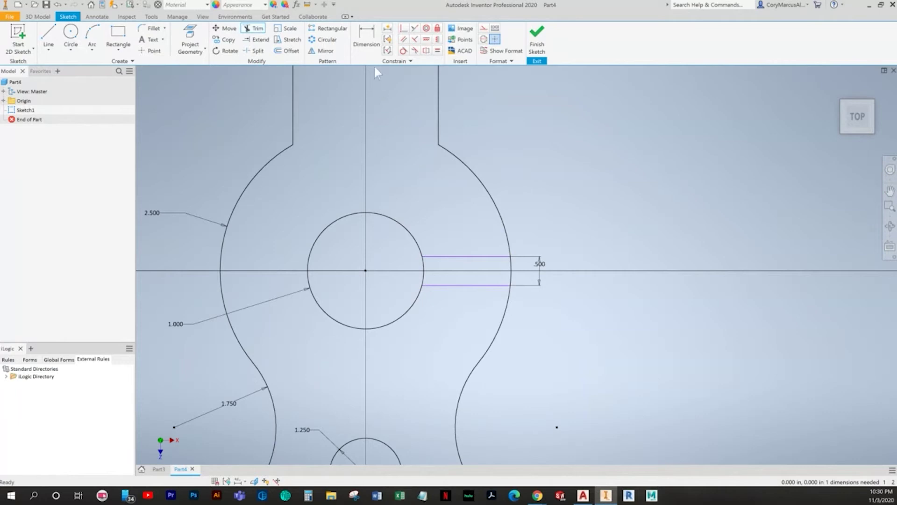
Dimension the slot's upper line from the large circle's centre as half of the slot-width dimension.
key(d)
click(469, 256)
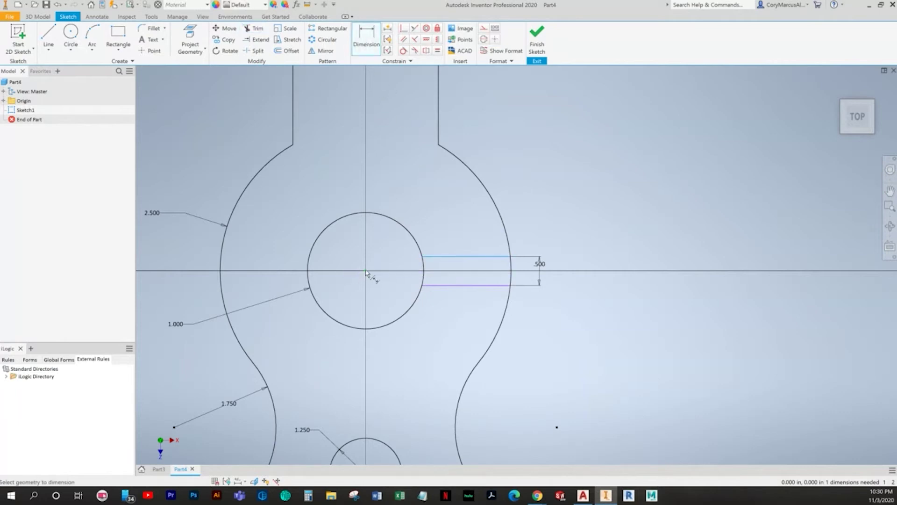
click(520, 277)
click(540, 264)
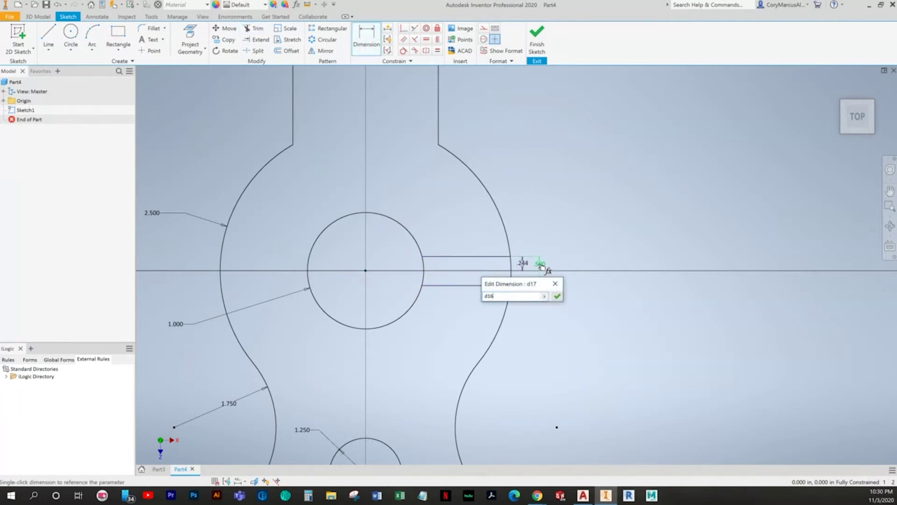
Check the textbook drawing and add 0.5 in fillets where the neck's vertical edges meet the large arcs on both sides.
key(alt+Tab)
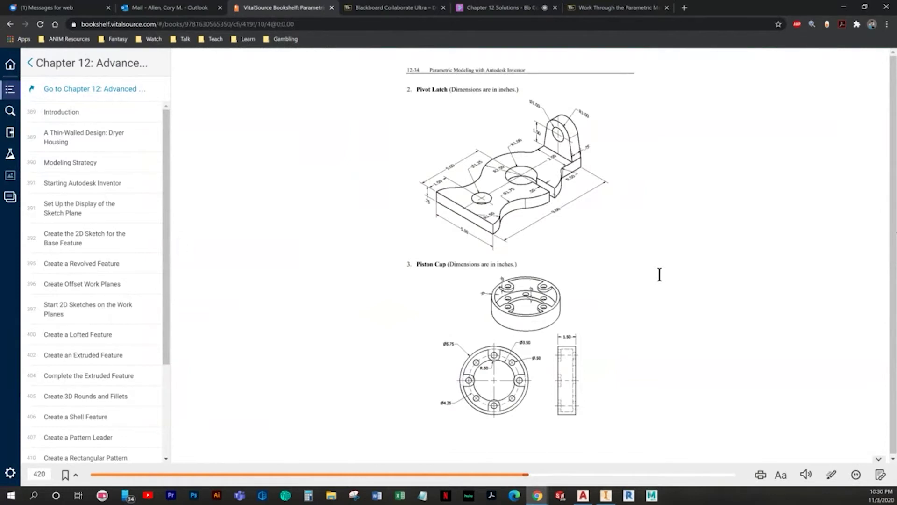
key(alt+Tab)
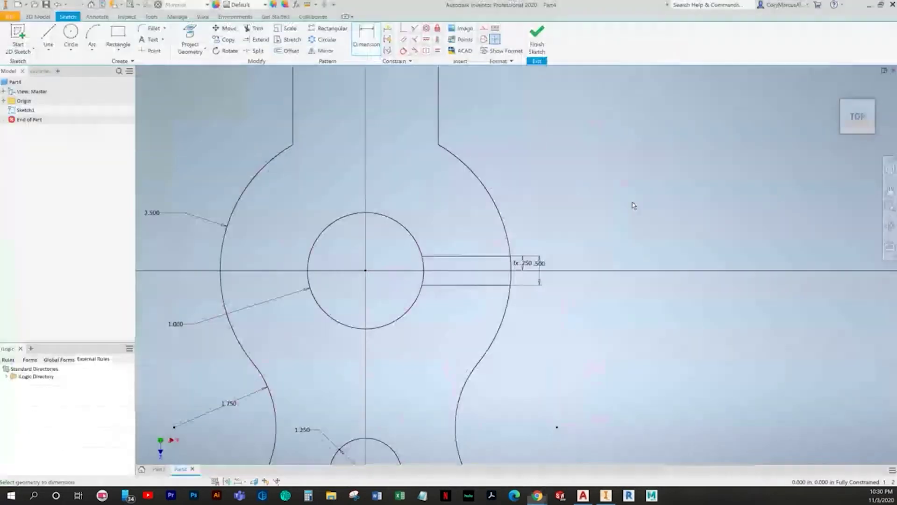
click(152, 29)
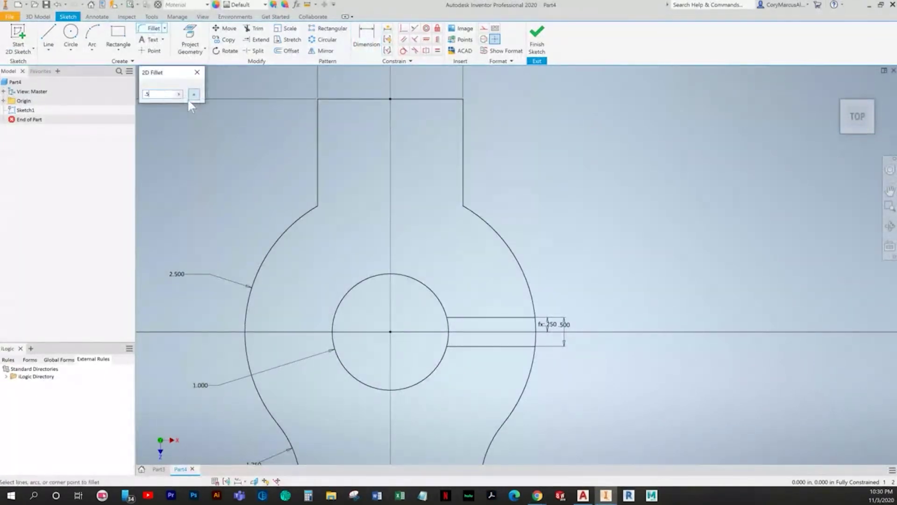
click(310, 212)
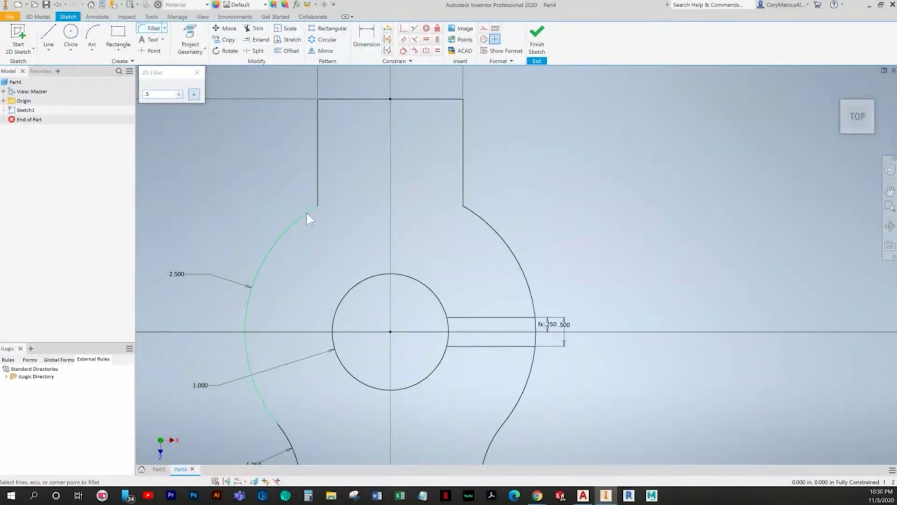
click(318, 192)
click(463, 195)
key(Escape)
scroll(542, 242, down, 3)
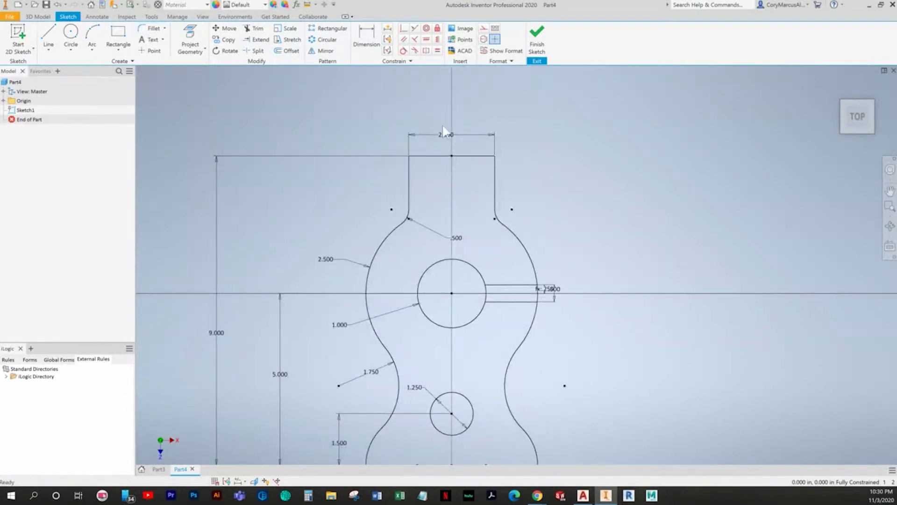
Trim the pieces of the right large arc and the large circle that lie between the two slot lines.
click(255, 28)
scroll(538, 299, up, 5)
click(540, 286)
click(355, 268)
scroll(438, 285, down, 6)
key(Escape)
Test the lower slot line's endpoint, then replace the slot-width dimension with a 0.5 in dimension between the two slot lines.
scroll(455, 281, up, 5)
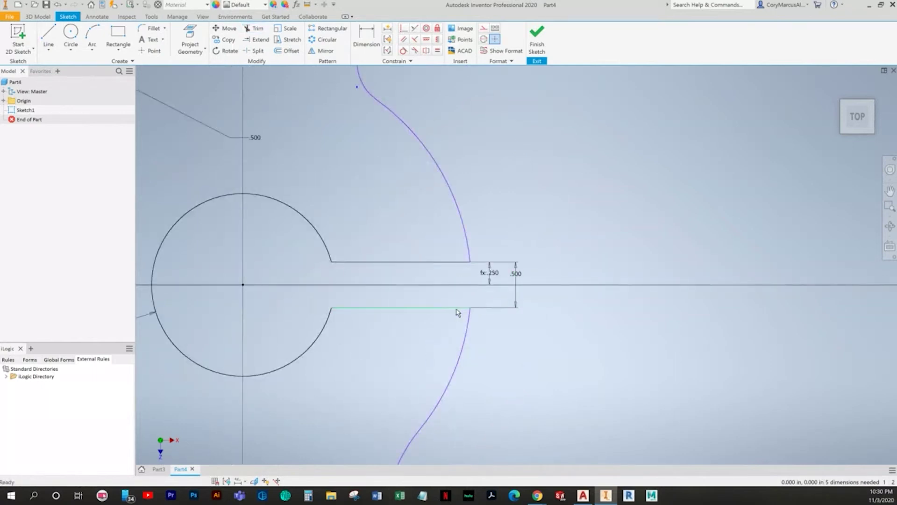
drag(469, 309, 471, 303)
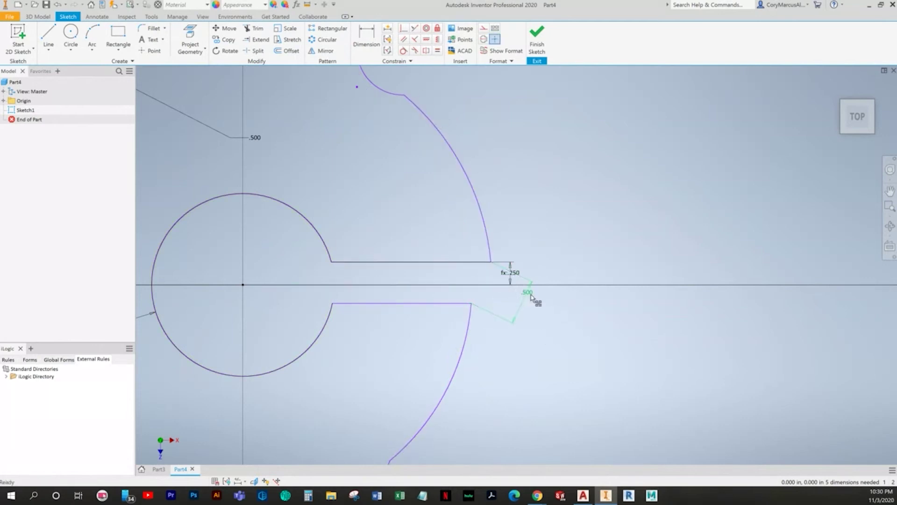
click(365, 38)
click(455, 262)
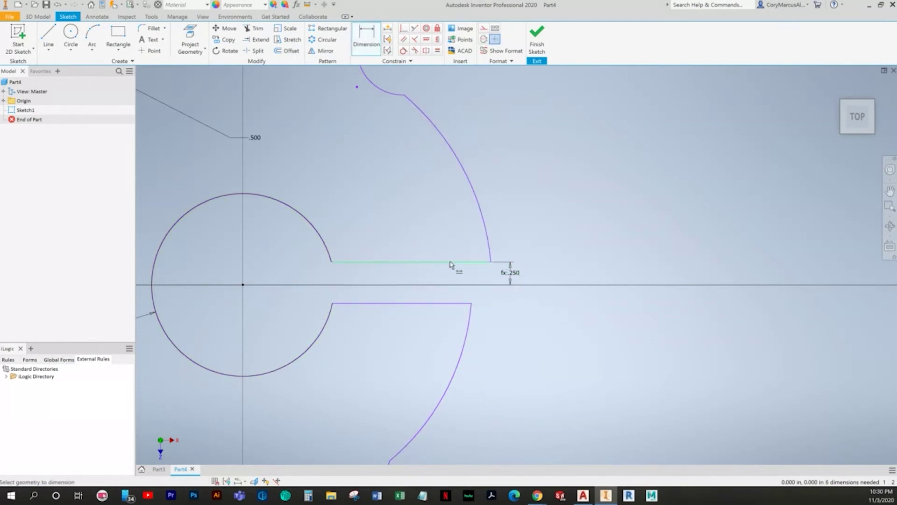
click(458, 303)
click(545, 291)
text(.5)
key(Return)
key(Escape)
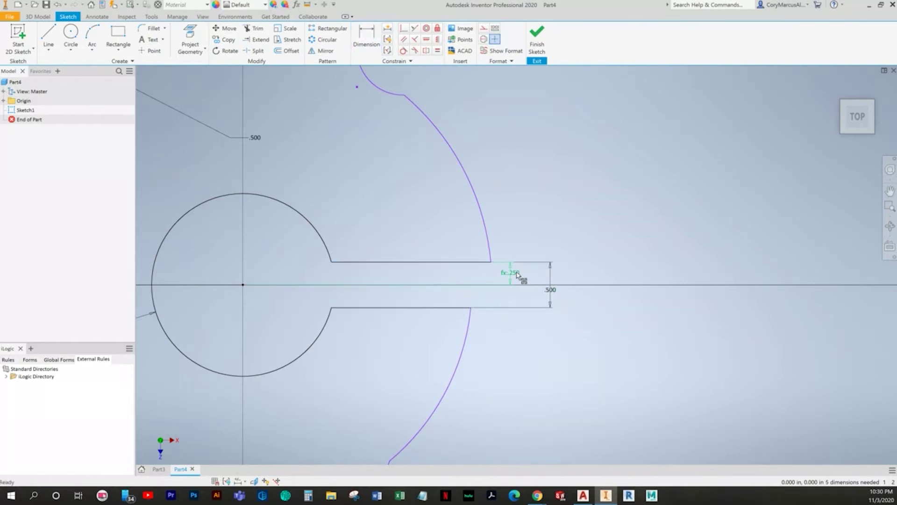
Set the upper slot line's offset from the centre to half of the new slot-width dimension, d19/2.
double_click(516, 275)
click(551, 281)
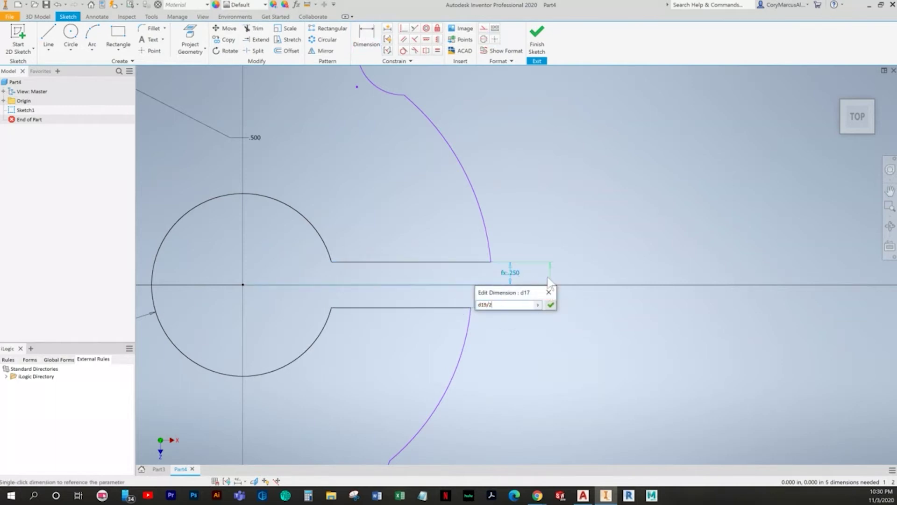
text(/2)
key(Return)
Make the upper-right fillet tangent to the right large arc, and try to make it tangent to the neck's vertical edge.
scroll(591, 251, down, 3)
scroll(473, 254, up, 5)
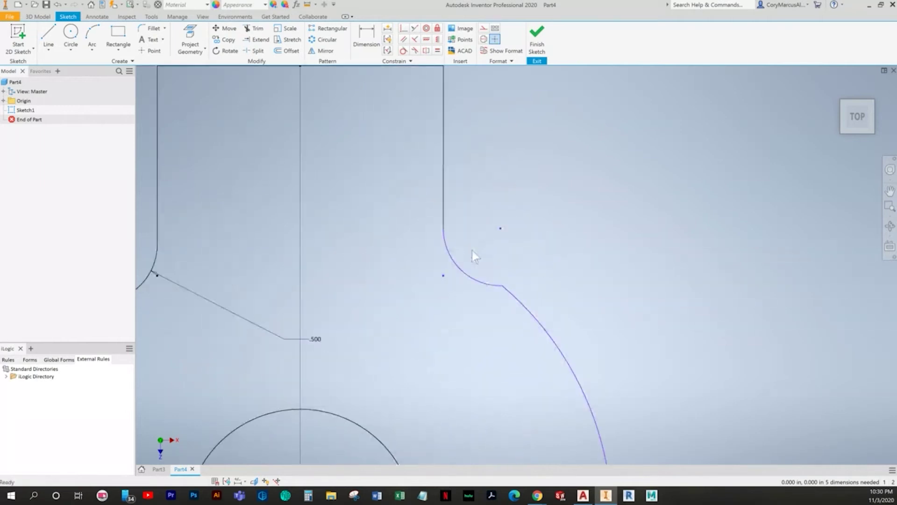
click(403, 51)
scroll(514, 288, down, 3)
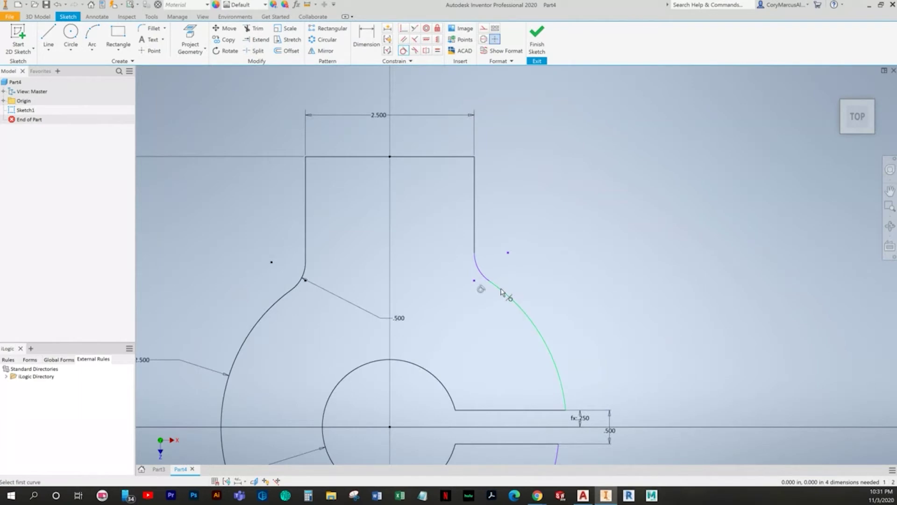
click(480, 277)
click(475, 240)
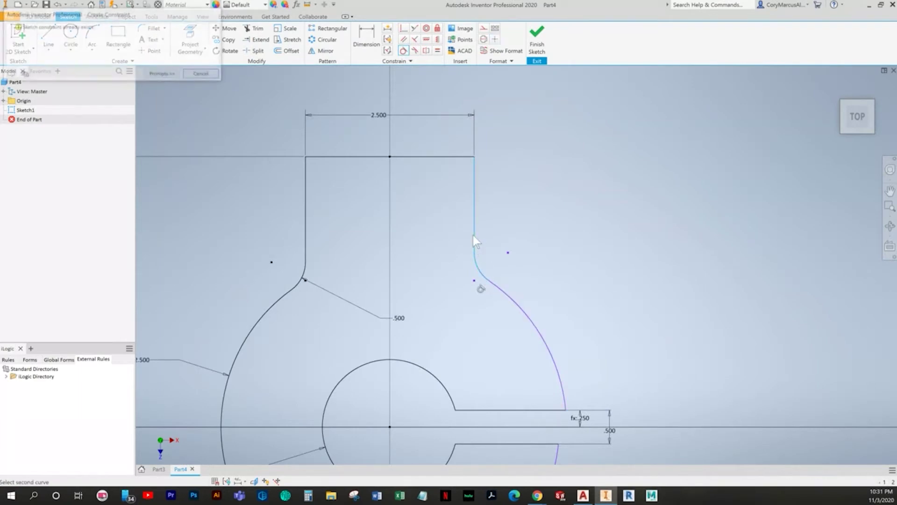
key(Escape)
Make the right large arc below the slot tangent to the right concave arc.
scroll(527, 280, down, 4)
middle_drag(527, 280, 517, 247)
scroll(523, 365, up, 3)
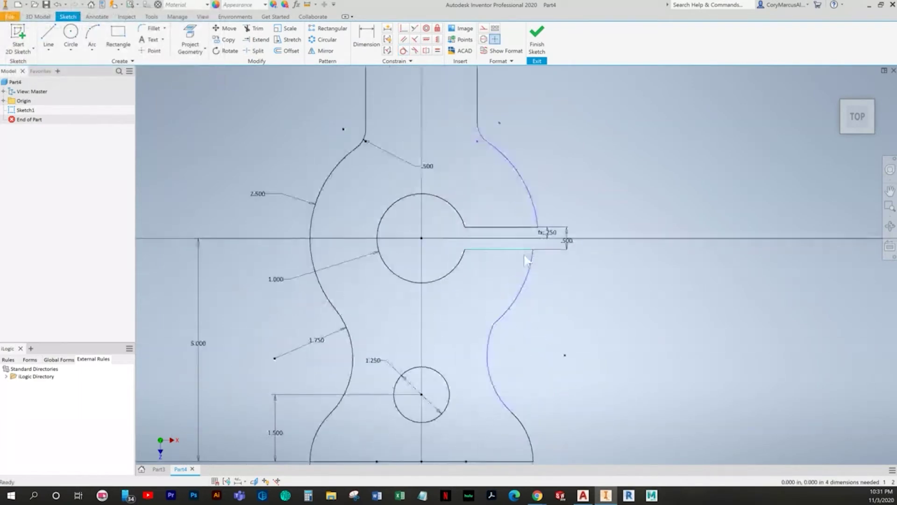
click(403, 51)
click(524, 289)
click(490, 345)
key(Escape)
middle_drag(524, 345, 505, 299)
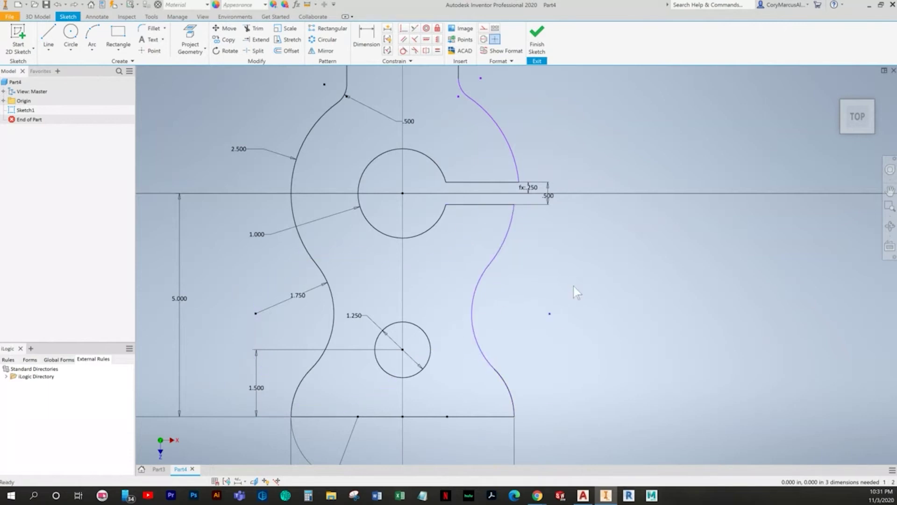
Align the outer endpoints of the two slot lines vertically.
middle_drag(548, 233, 538, 241)
click(437, 39)
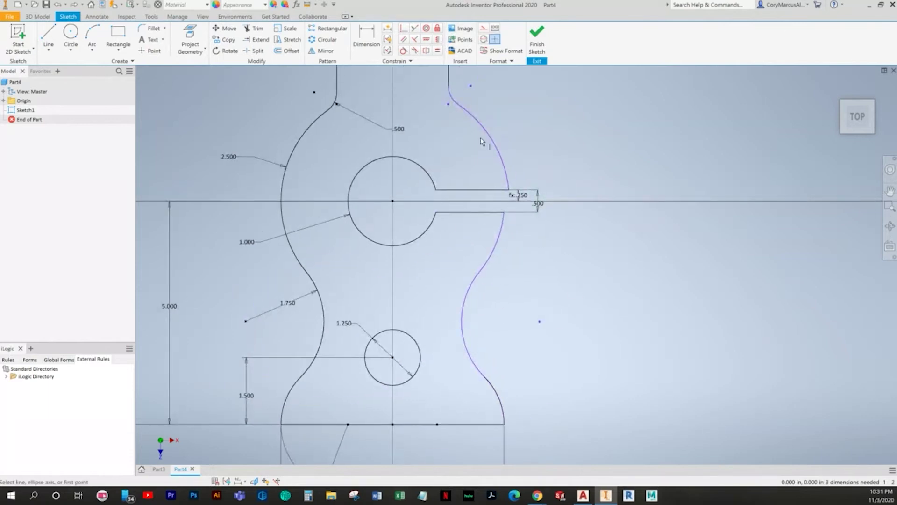
click(509, 191)
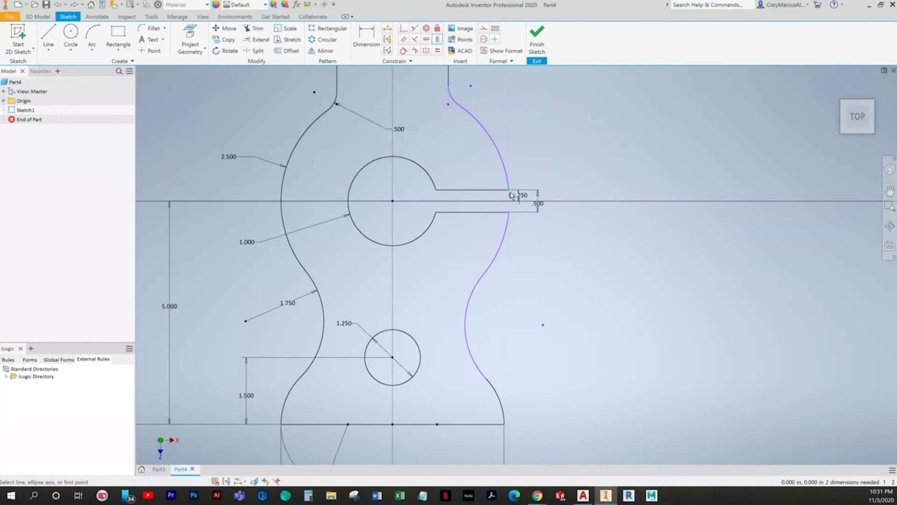
right_click(645, 184)
click(617, 182)
Test the right large arc above the slot for freedom and make it equal to the left large arc.
middle_drag(528, 237, 538, 308)
drag(477, 176, 467, 176)
click(439, 51)
click(471, 205)
click(324, 194)
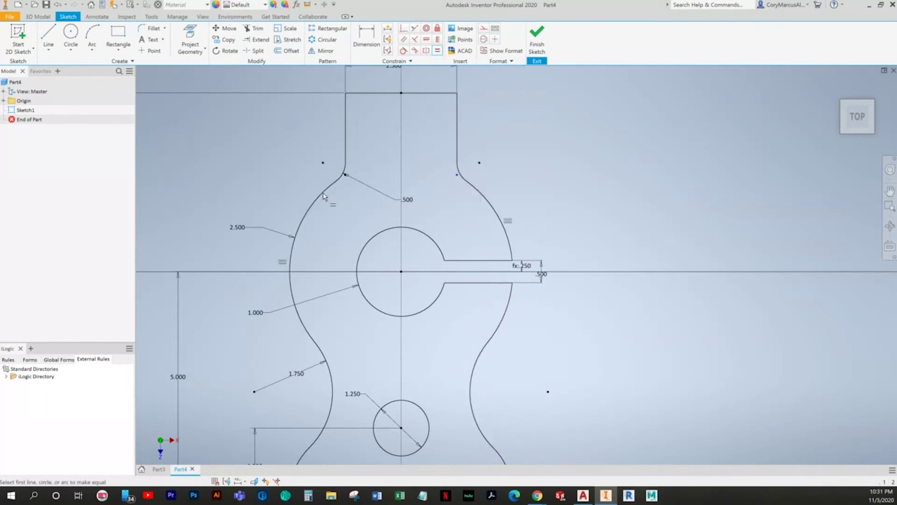
right_click(614, 179)
click(582, 180)
Examine the whole outline for the remaining unconstrained geometry and test whether it still moves.
middle_drag(519, 300, 507, 250)
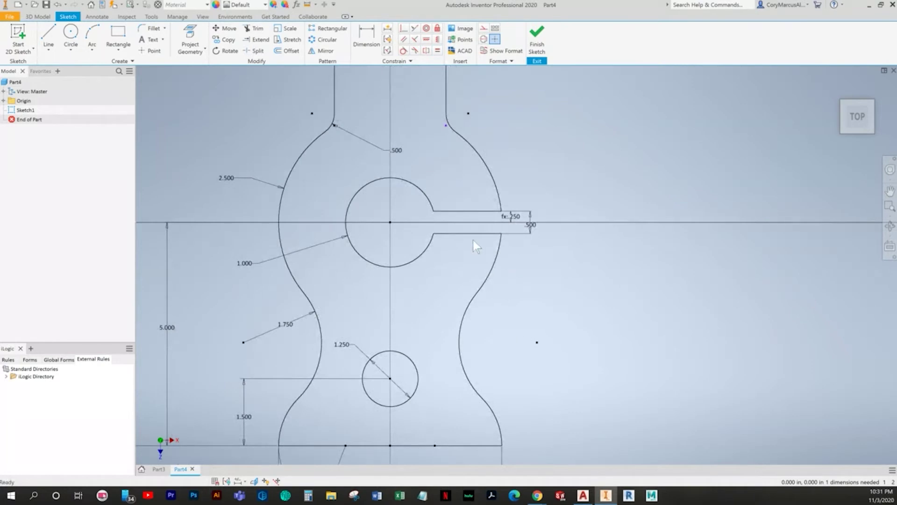
middle_drag(428, 127, 441, 165)
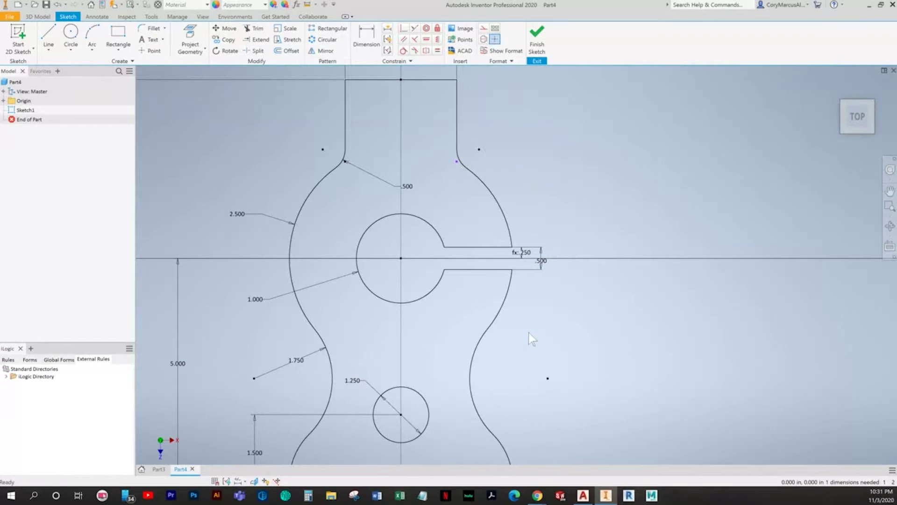
middle_drag(529, 333, 505, 255)
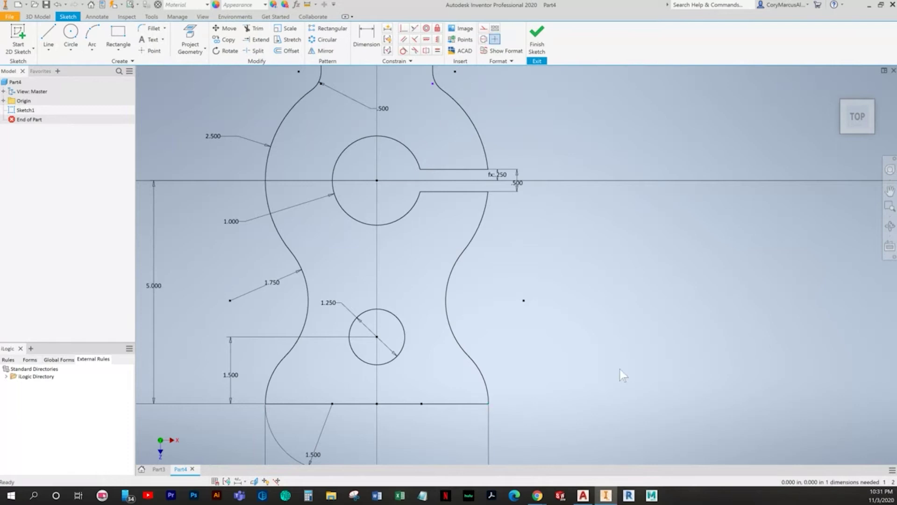
scroll(484, 351, down, 4)
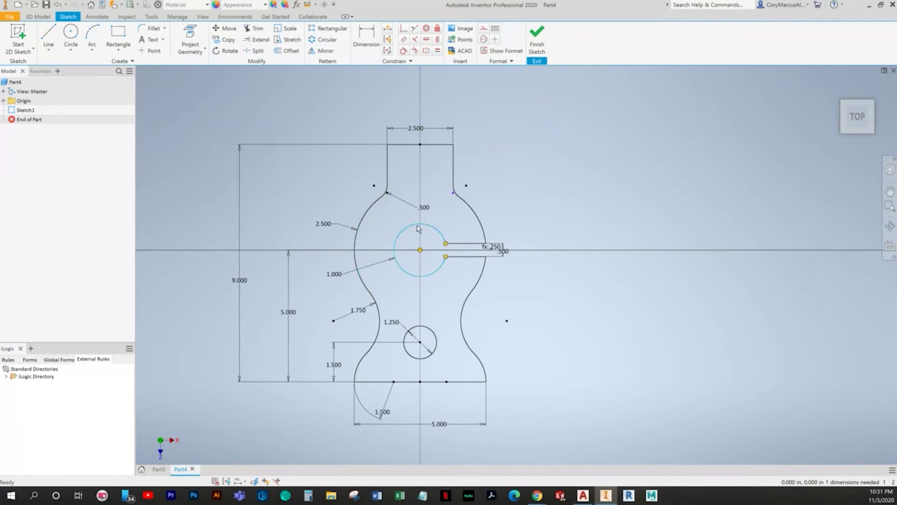
scroll(455, 200, down, 5)
drag(467, 232, 431, 250)
scroll(591, 247, up, 3)
Try to make the upper-right fillet equal to the upper-left one, and move the loose point beside it to test its freedom.
click(437, 51)
click(522, 239)
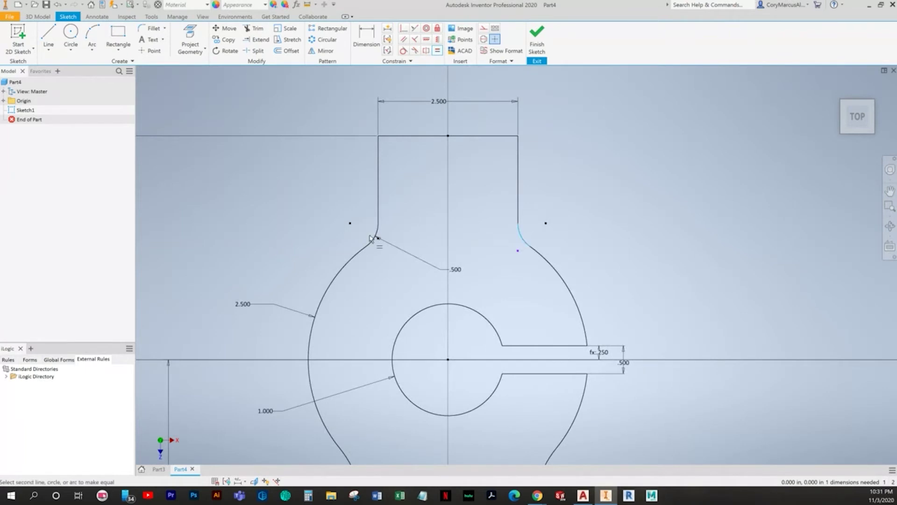
click(379, 233)
key(Escape)
drag(517, 251, 506, 234)
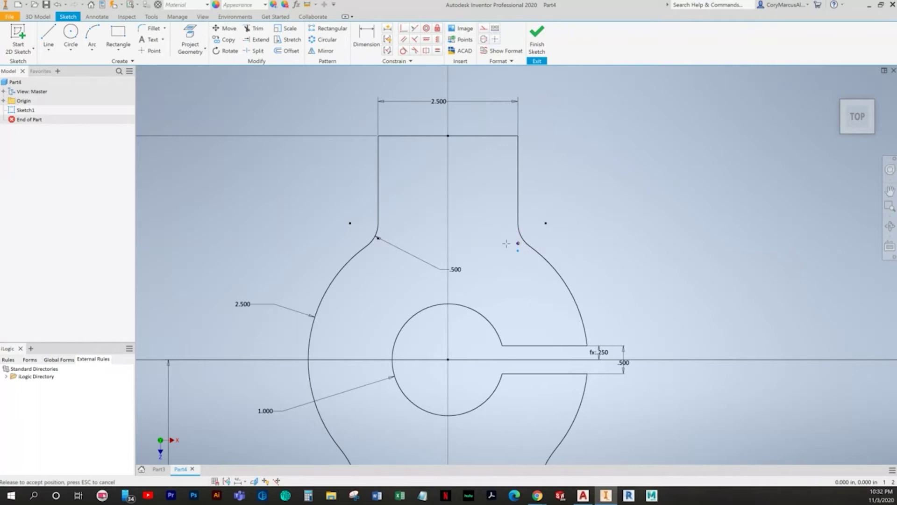
drag(510, 267, 511, 266)
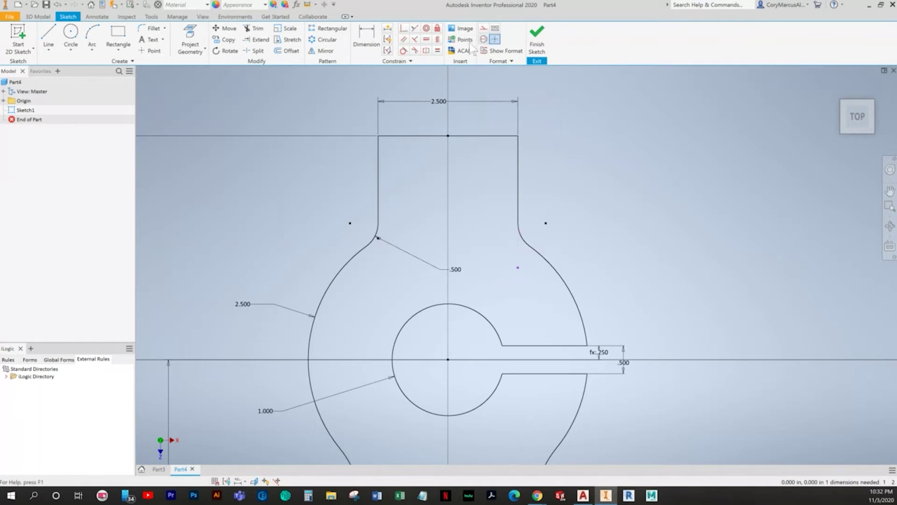
Align the loose point beside the upper-right fillet horizontally with the matching point at the upper-left fillet.
click(428, 39)
click(518, 269)
click(378, 238)
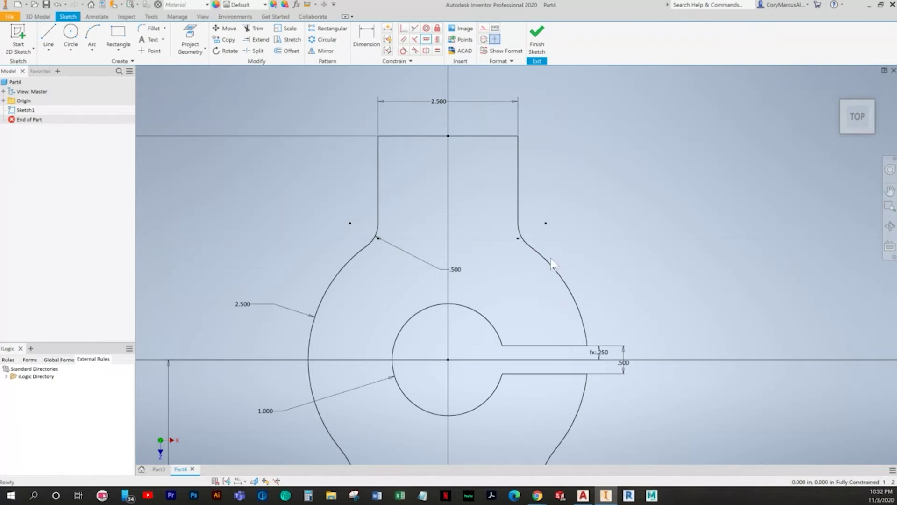
scroll(528, 181, down, 5)
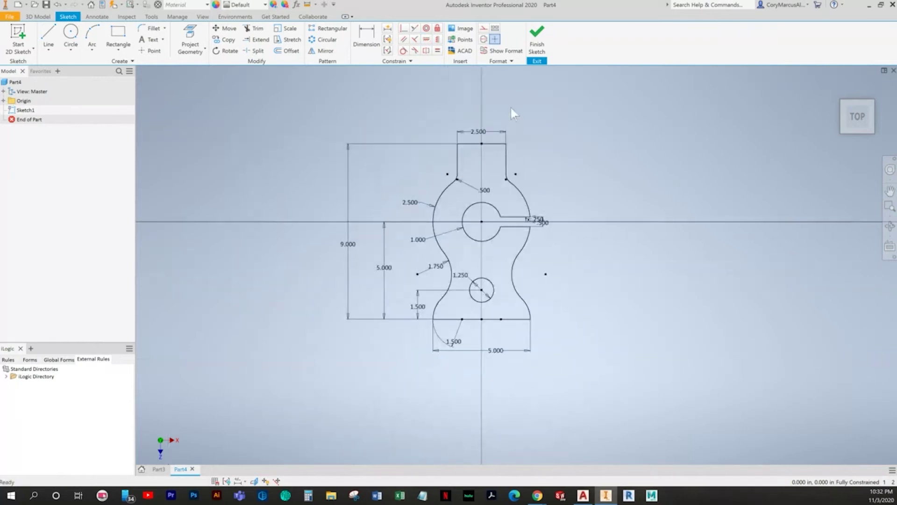
Check the Pivot Latch drawing and extrude the base profile 0.75 in downward from its sketch plane.
key(alt+Tab)
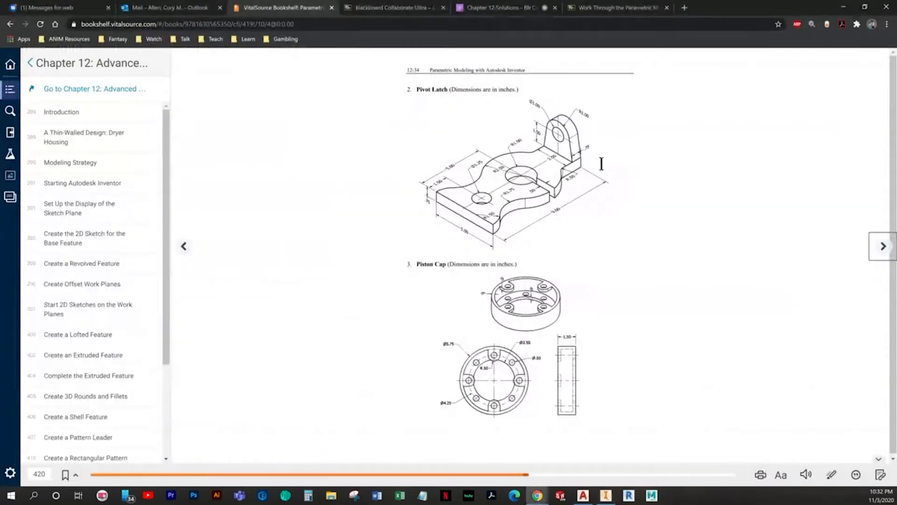
key(alt+Tab)
key(e)
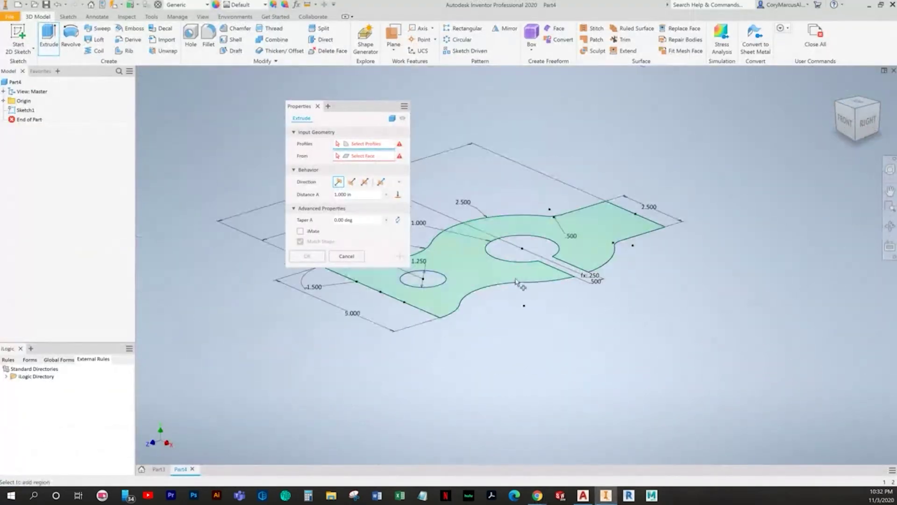
text(.75)
click(351, 182)
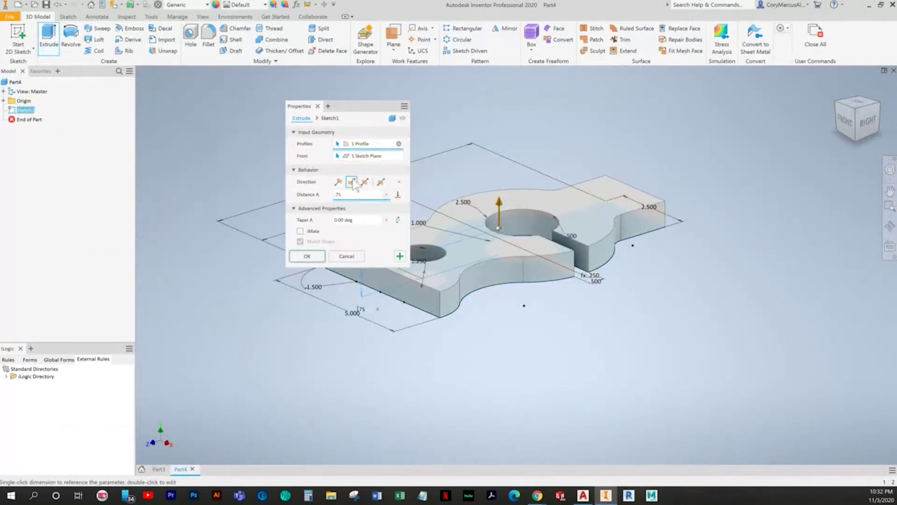
click(309, 257)
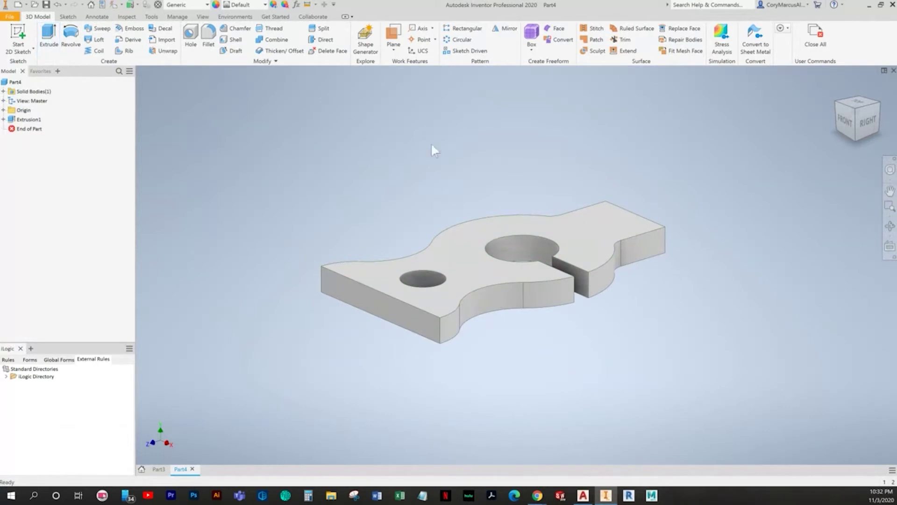
Start a new sketch on the back end face of the plate's 2.5 in neck, consulting the textbook drawing for the upright lug.
key(alt+Tab)
key(alt+Tab)
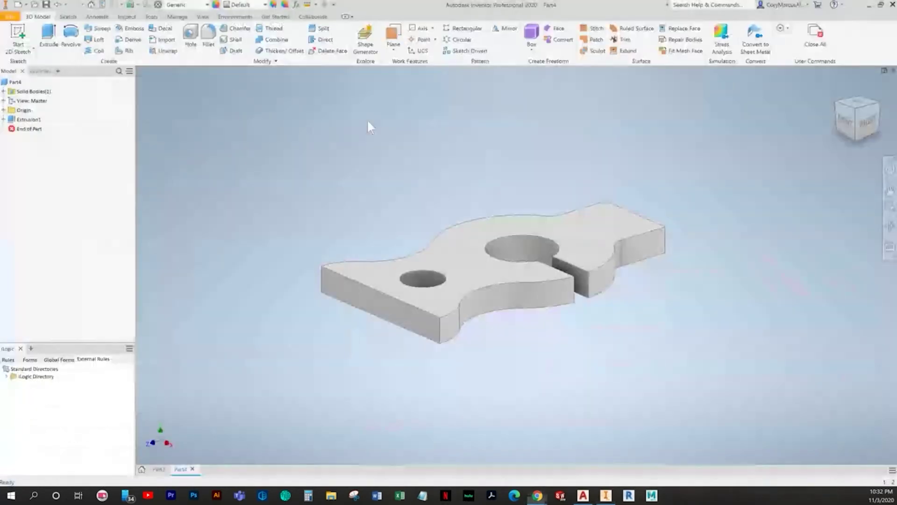
click(4, 110)
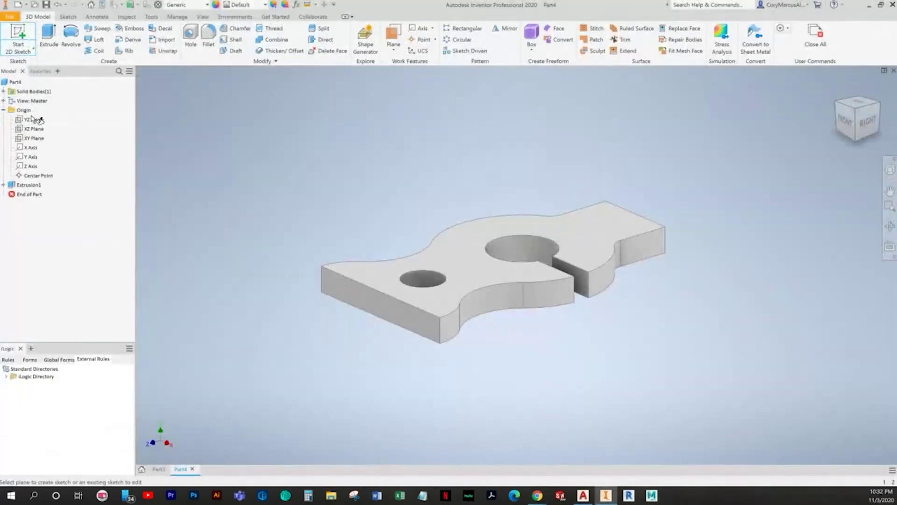
click(34, 138)
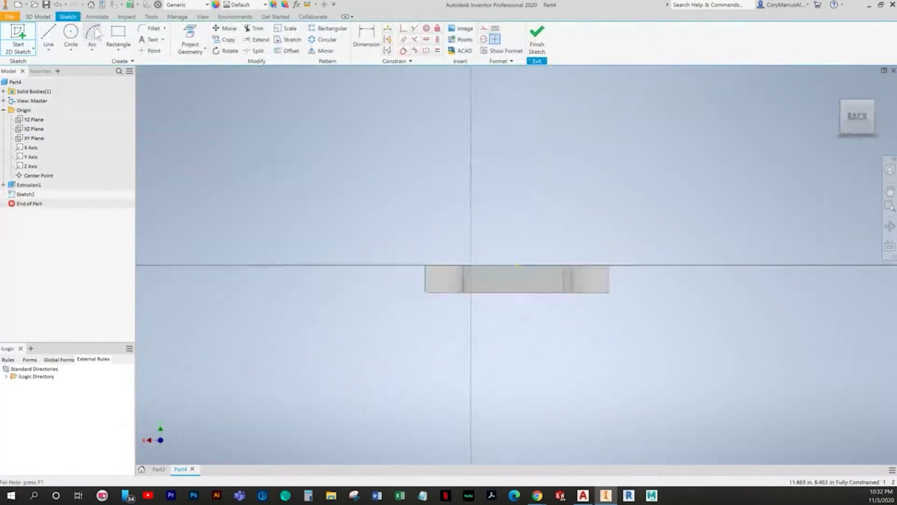
key(alt+Tab)
key(alt+Tab)
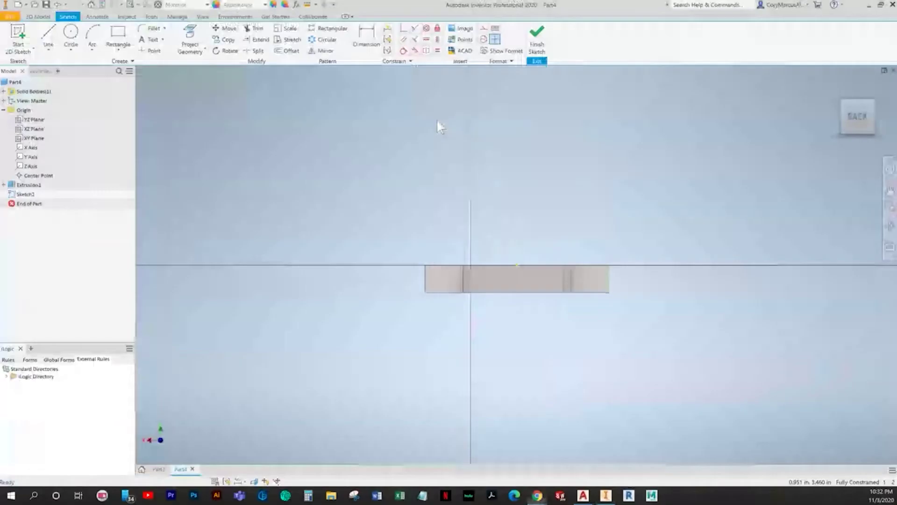
Sketch two concentric circles above the plate's back end, the inner one about 2 in in diameter.
click(117, 37)
click(71, 34)
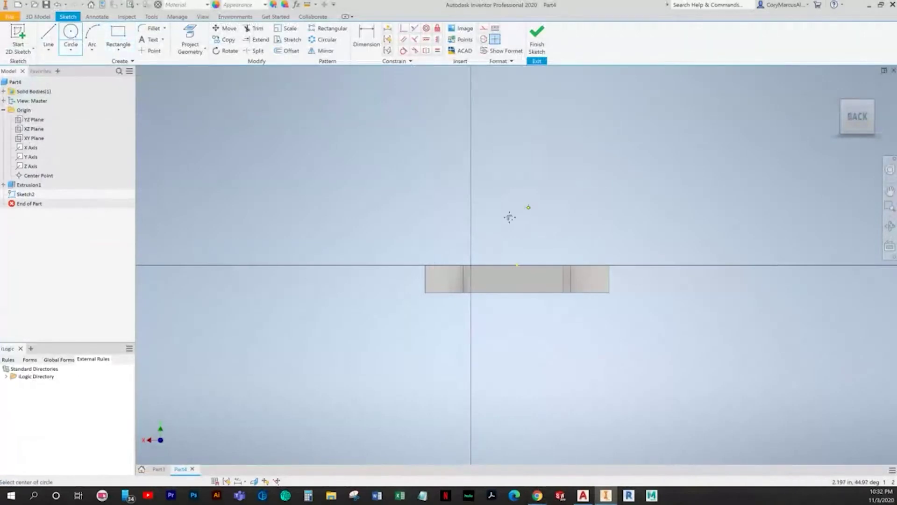
scroll(510, 215, down, 2)
click(470, 153)
text(2)
key(Return)
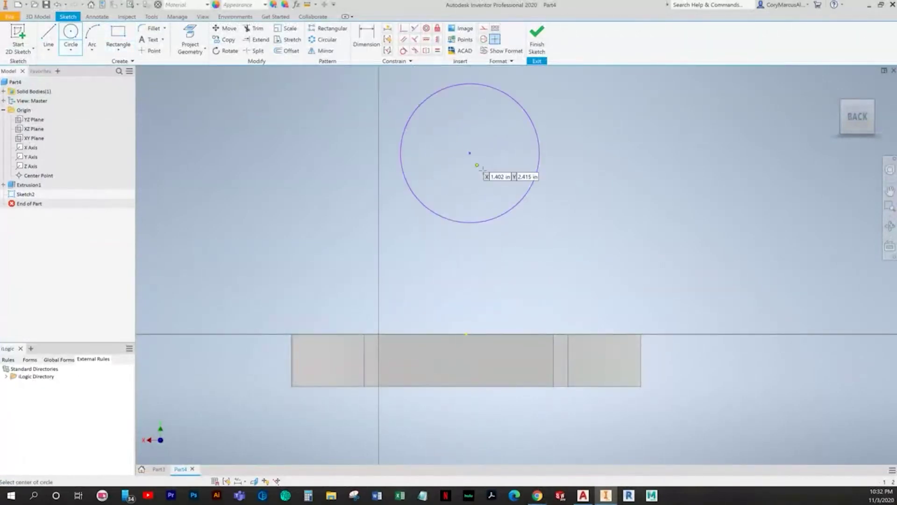
click(470, 152)
click(351, 120)
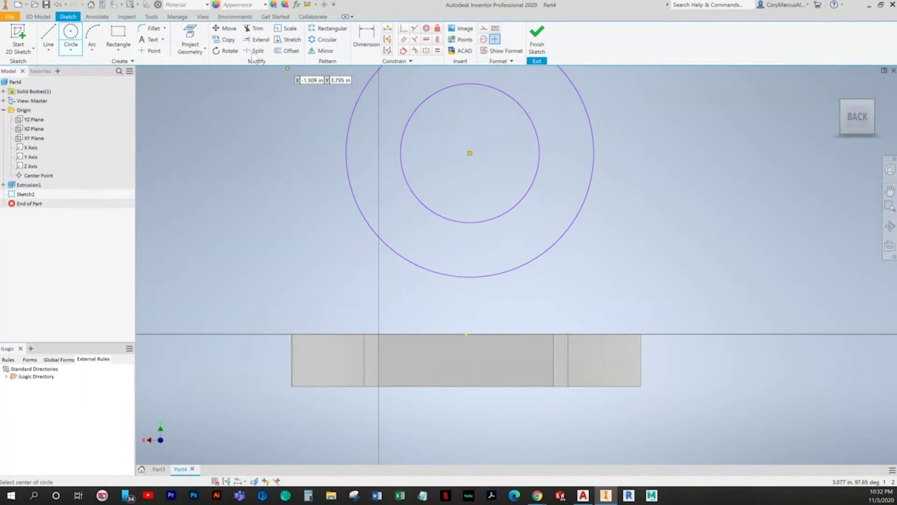
Draw a line from each end of the neck's top back edge upward across the outer circle.
click(49, 35)
shift+middle_drag(364, 357, 349, 301)
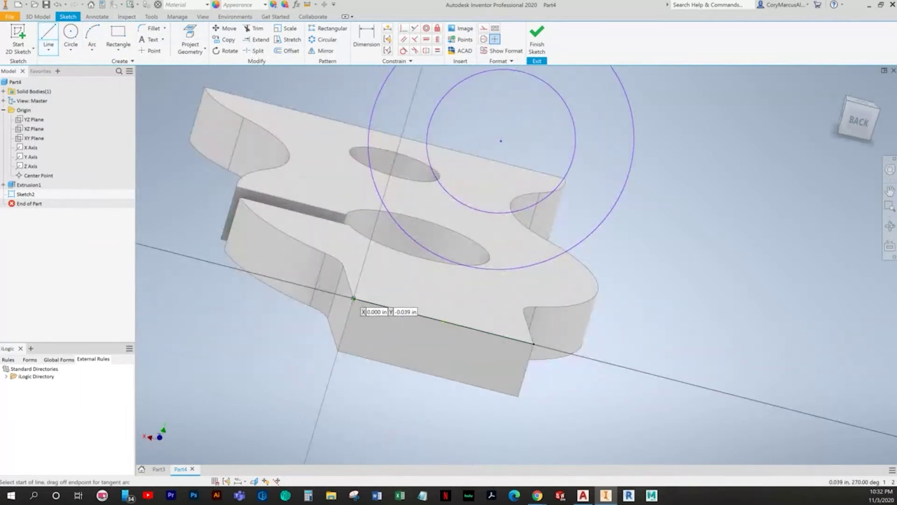
click(354, 297)
click(372, 113)
key(Escape)
click(517, 349)
click(570, 140)
key(Escape)
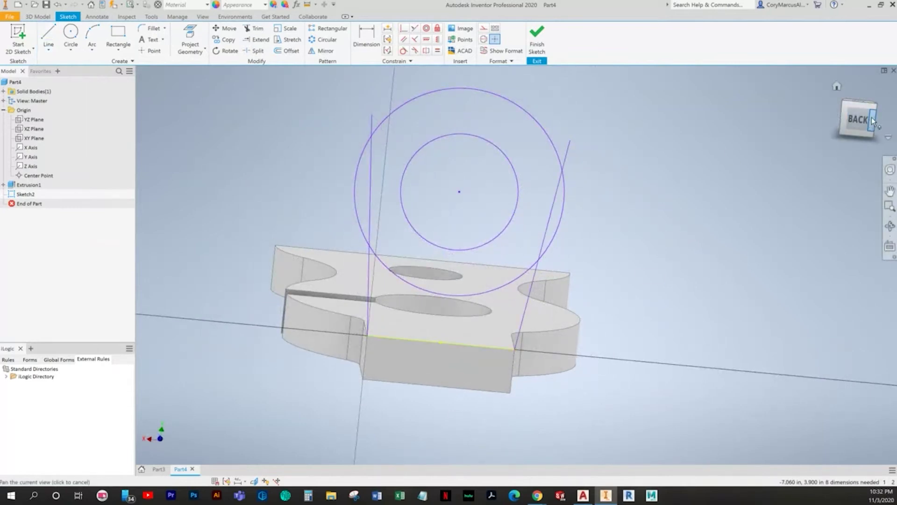
Trim the line ends beyond the outer circle and remove the circle's lower arc between the two lines.
click(862, 119)
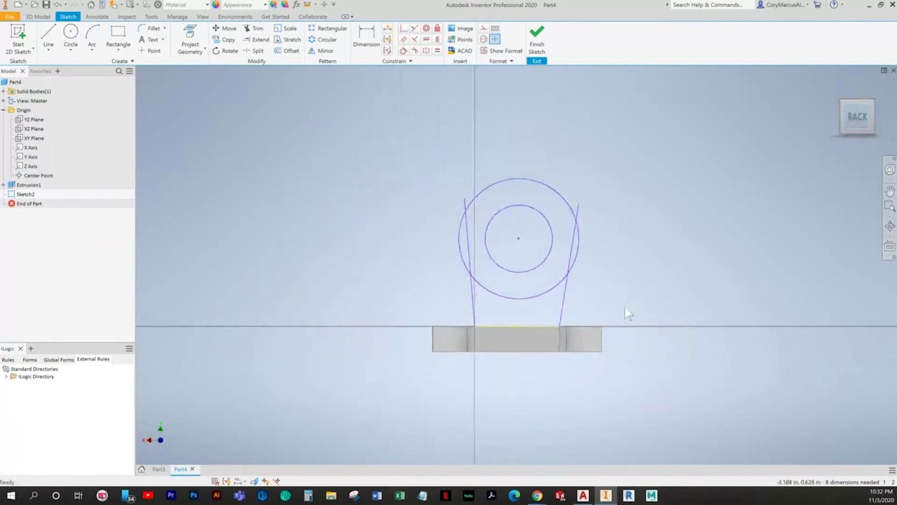
scroll(550, 341, down, 6)
scroll(698, 365, up, 4)
scroll(407, 262, up, 3)
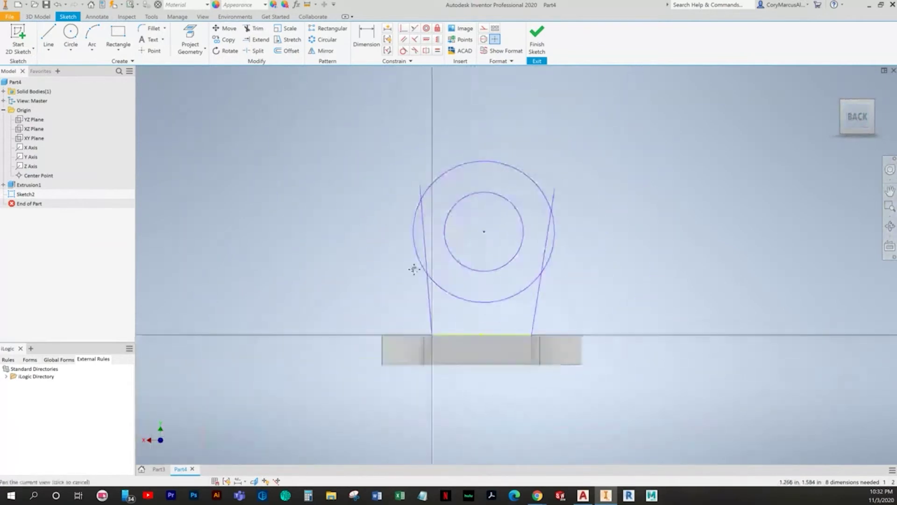
click(248, 32)
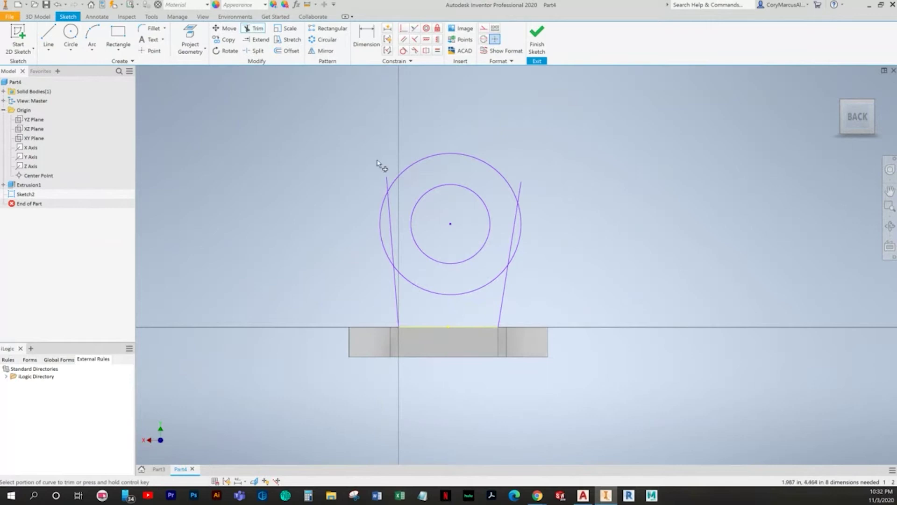
click(386, 186)
click(523, 186)
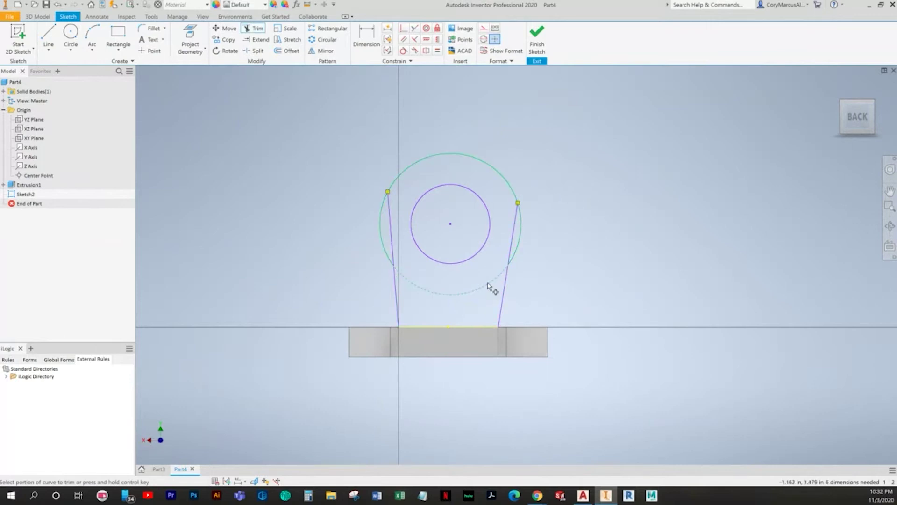
click(481, 289)
key(Escape)
Make both side lines tangent to the lug's outer arc.
click(403, 51)
click(391, 213)
click(381, 212)
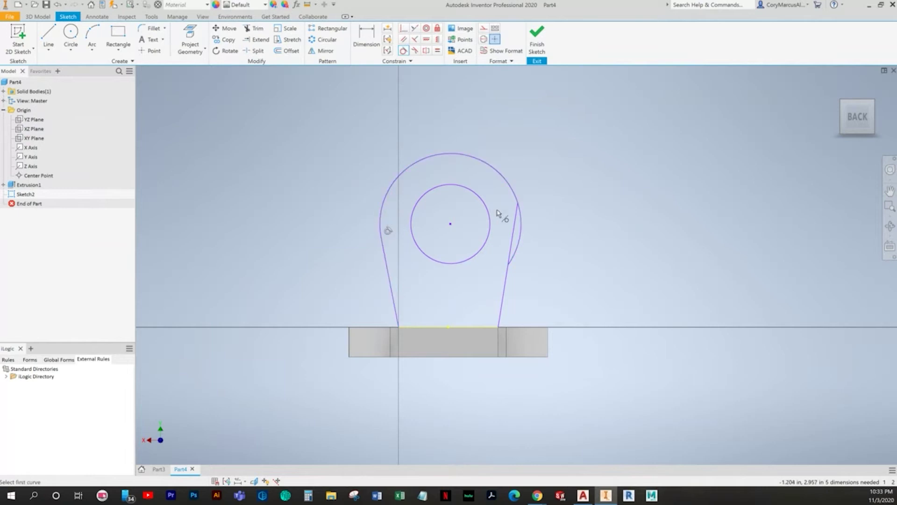
click(514, 224)
click(520, 227)
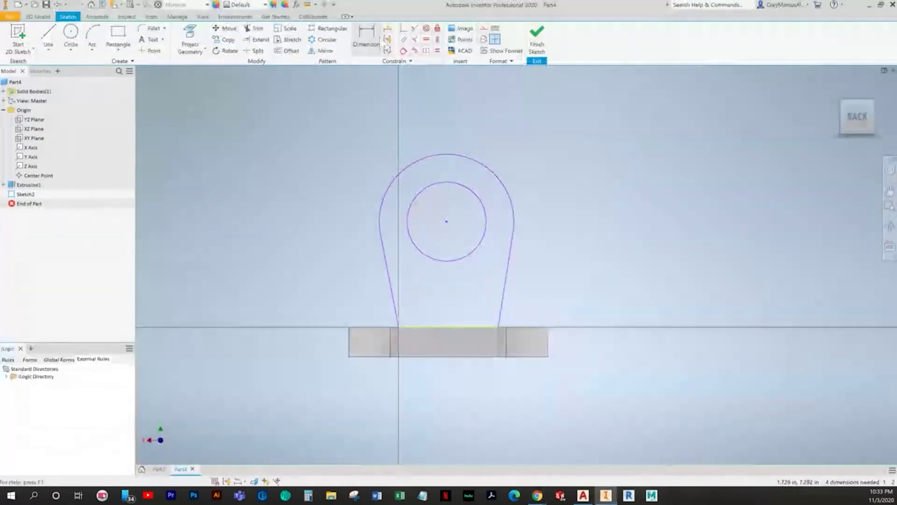
Dimension the lug's outer arc to a 1 in radius and its inner circle to a 1 in diameter.
click(367, 38)
click(401, 174)
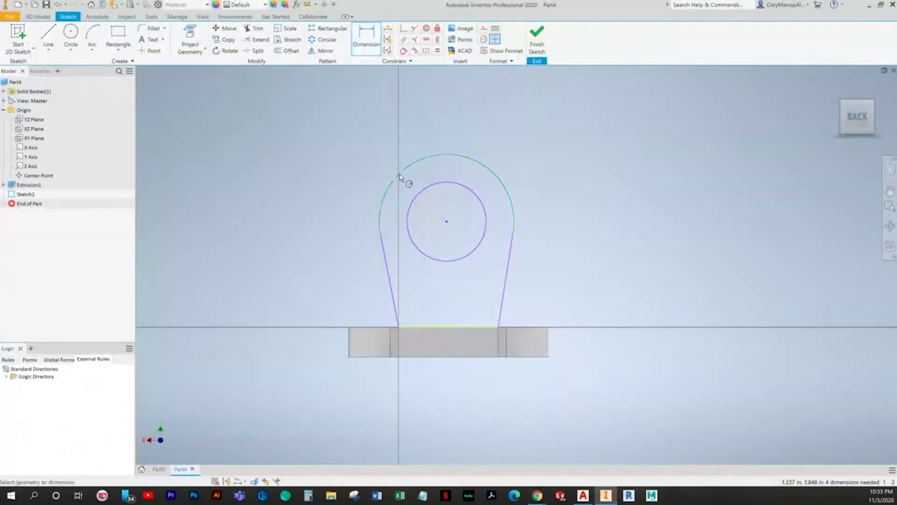
click(370, 154)
text(1.6905534)
key(Return)
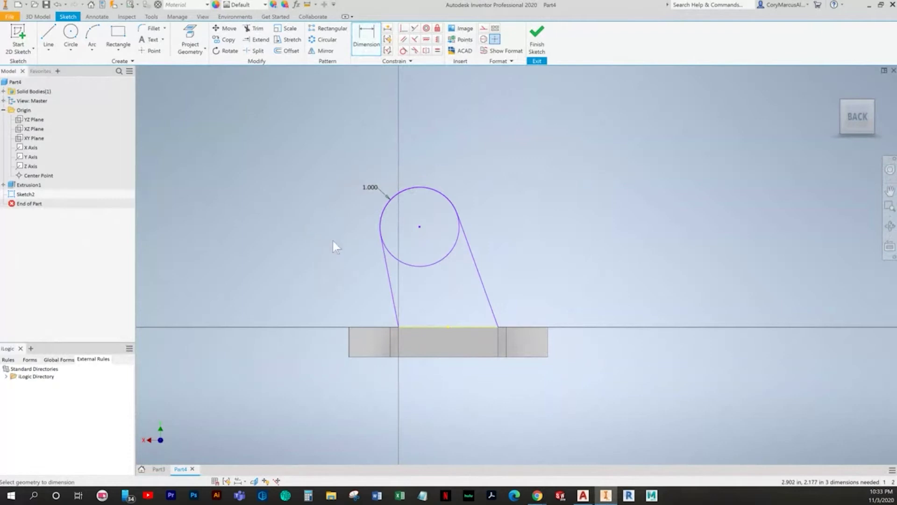
click(398, 257)
click(360, 248)
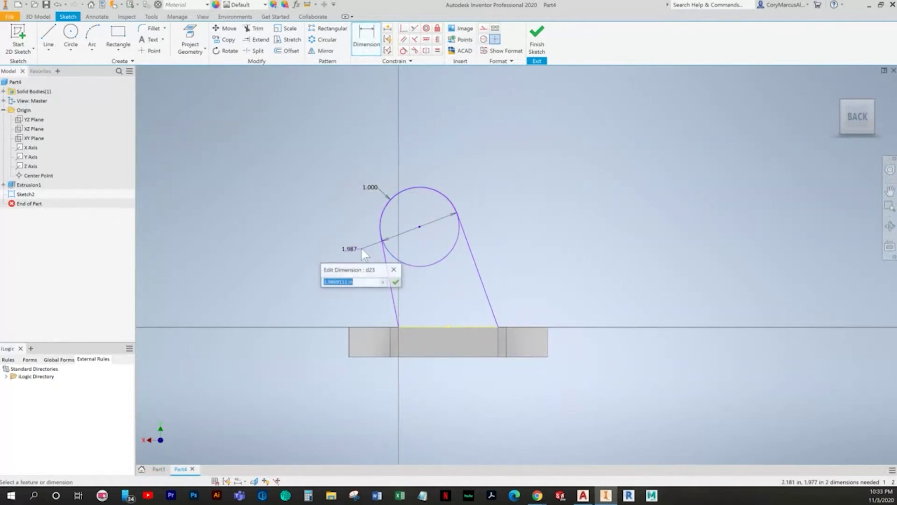
text(1)
key(Return)
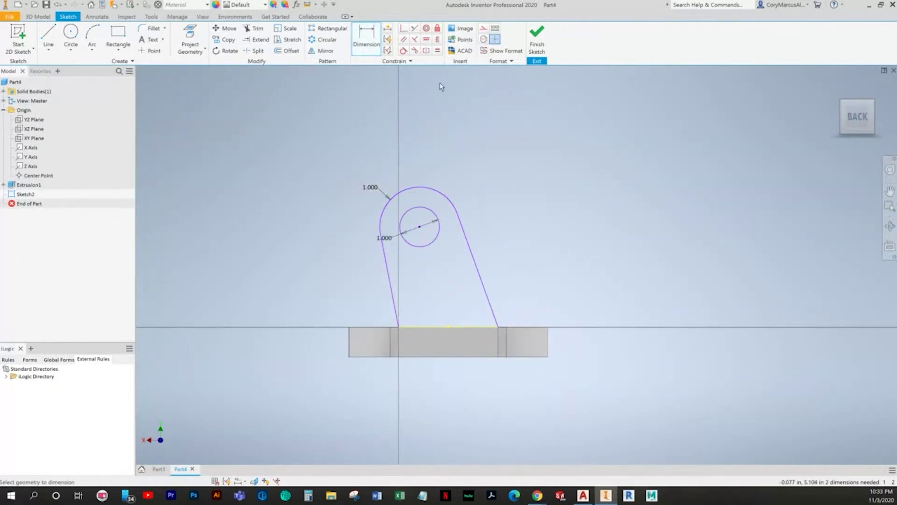
Align the lug circle's centre vertically with the midpoint of the neck's top edge.
click(419, 227)
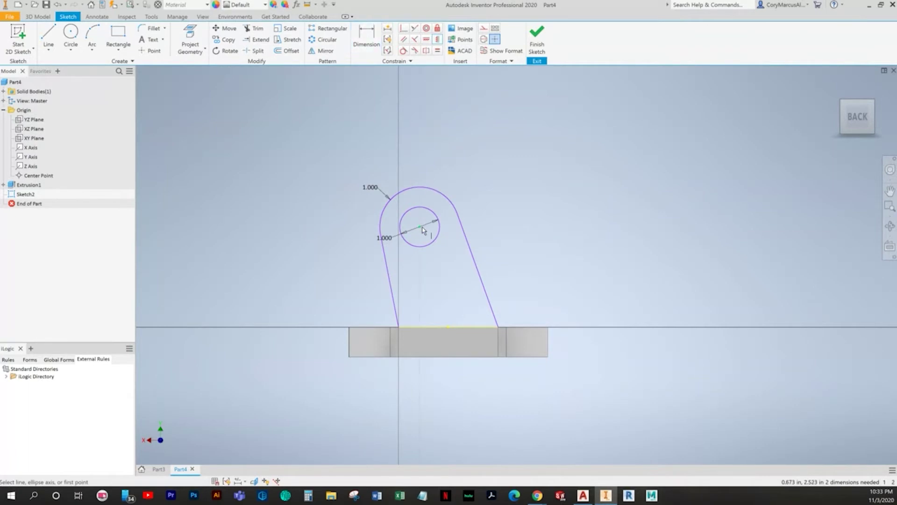
click(448, 327)
right_click(561, 221)
click(537, 223)
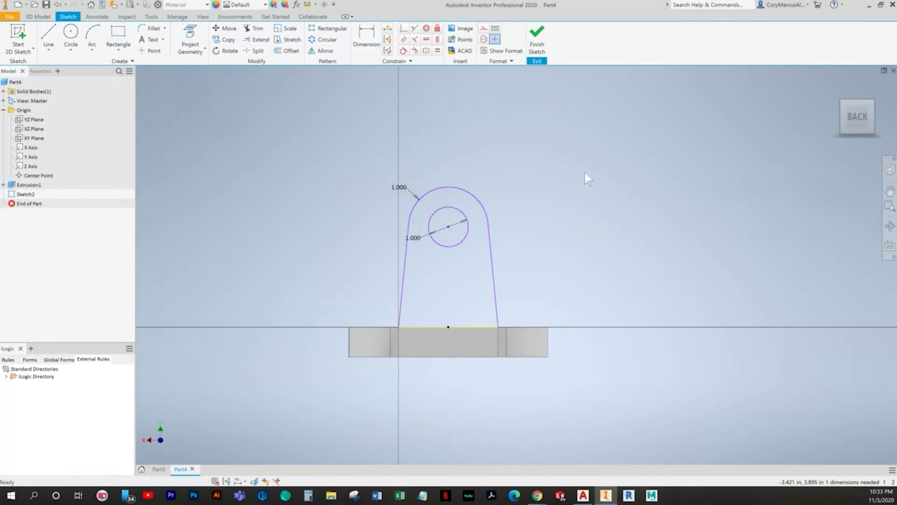
Check the drawing for the hole height and dimension the circle's centre 1.5 in above the plate's top edge.
key(alt+Tab)
key(alt+Tab)
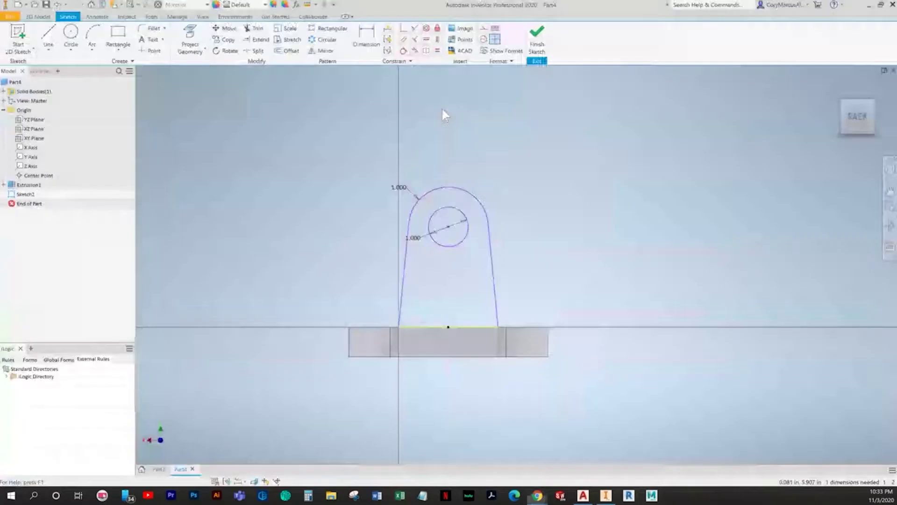
key(alt+Tab)
key(alt+Tab)
click(370, 42)
click(423, 326)
click(439, 242)
click(385, 262)
text(1.5)
key(Return)
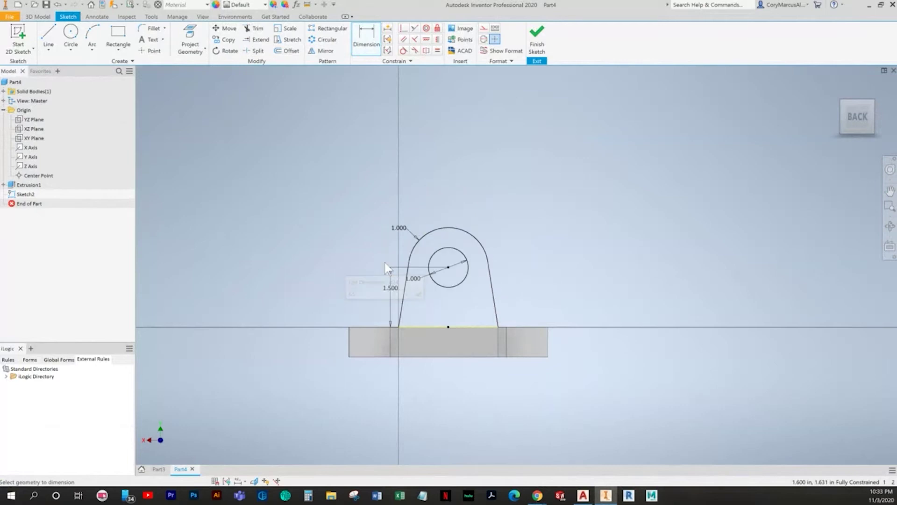
Finish the lug sketch and extrude its profile 0.75 in inward over the plate, leaving the hole open.
click(537, 37)
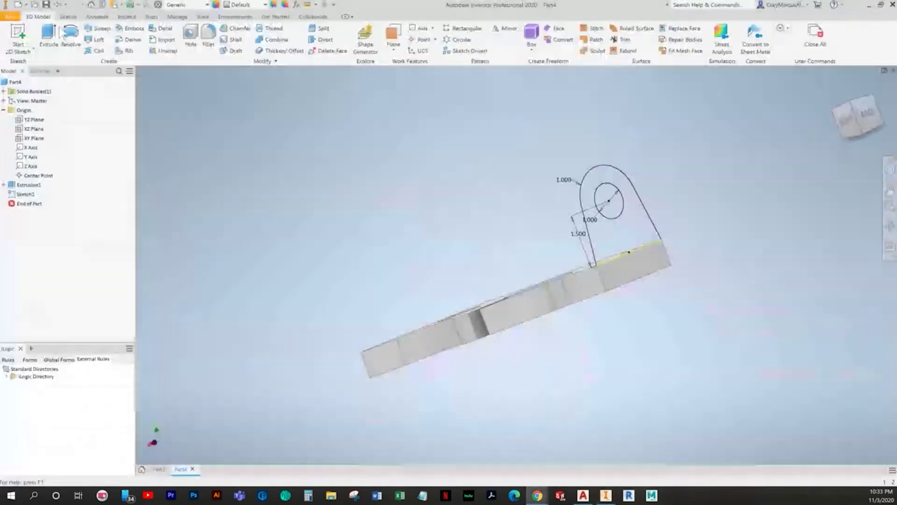
click(48, 35)
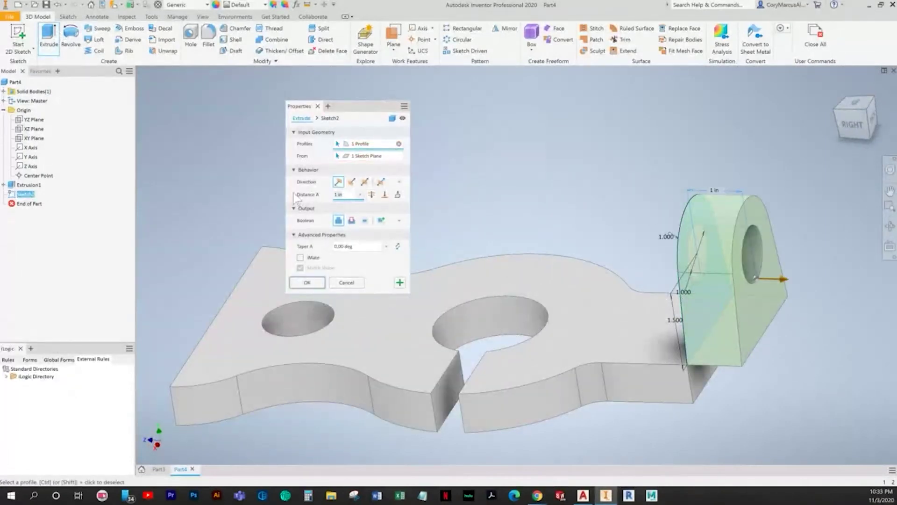
text(.75)
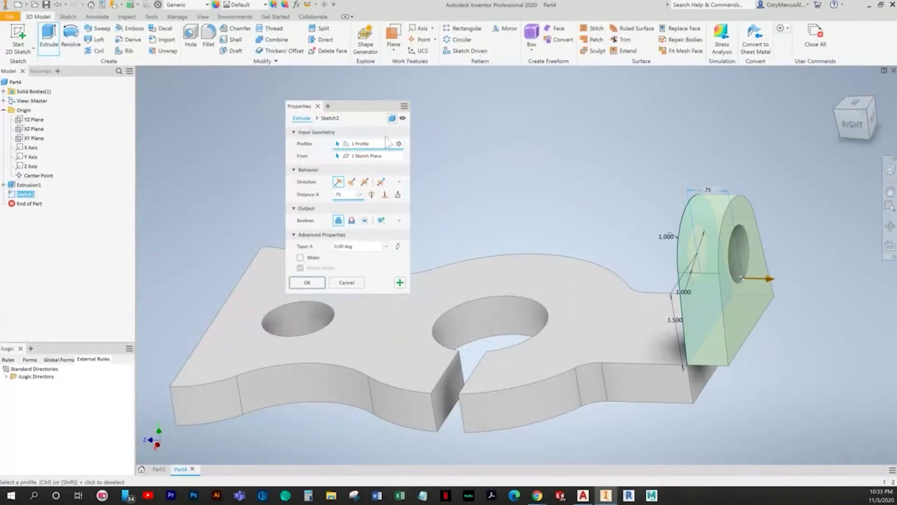
click(351, 182)
click(317, 282)
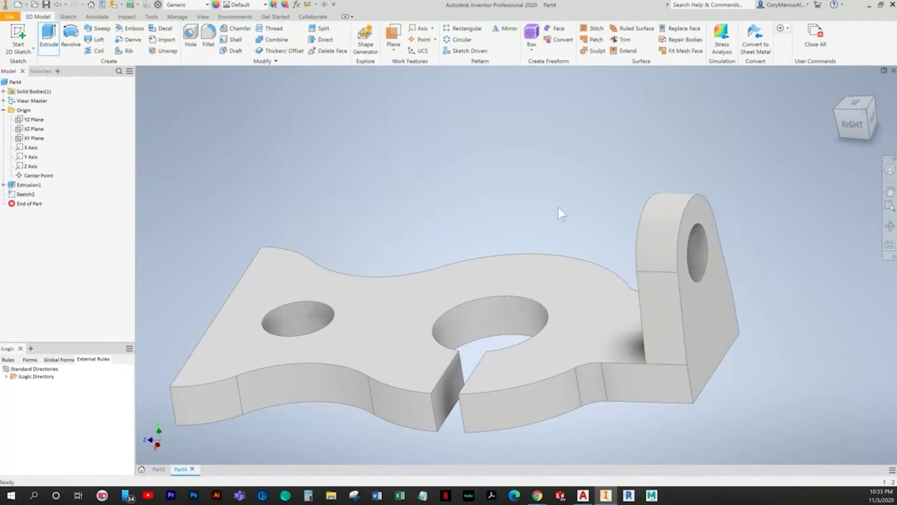
Examine the completed latch from the isometric view and compare it with the Pivot Latch drawing in the textbook.
shift+middle_drag(565, 248, 848, 359)
key(F6)
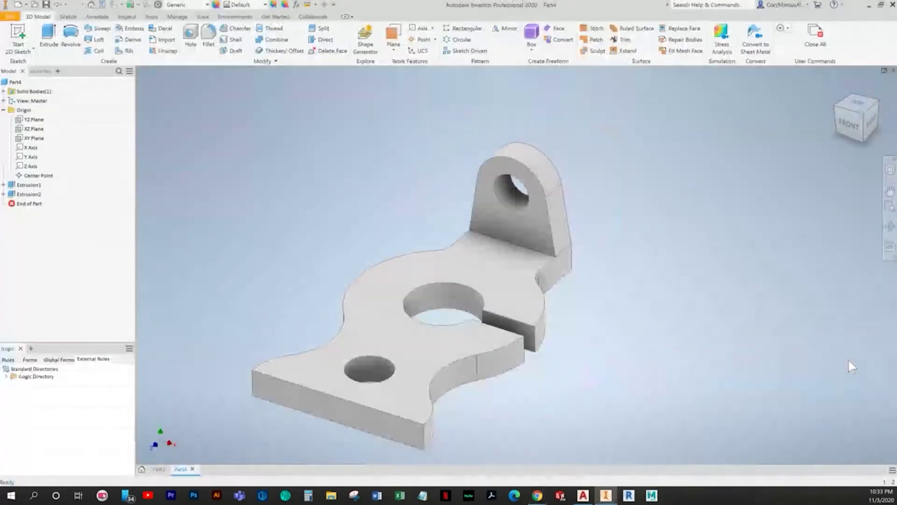
key(alt+Tab)
key(alt+Tab)
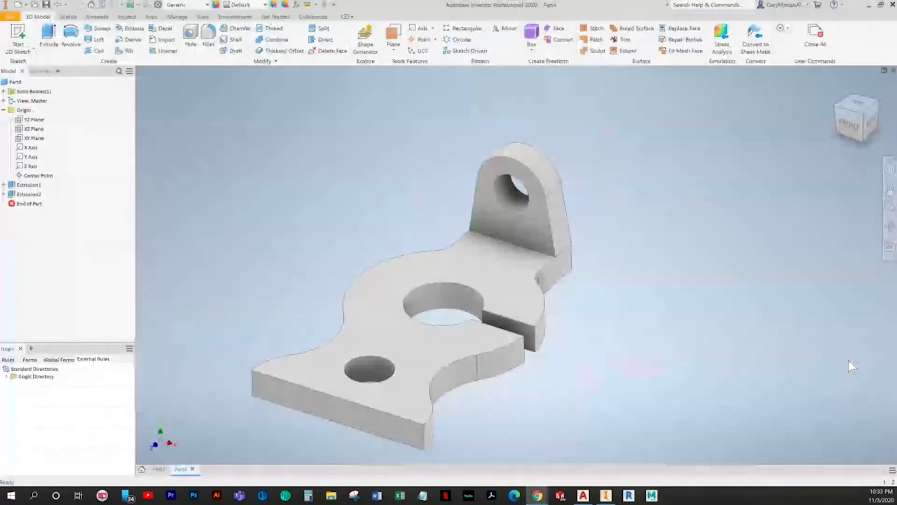
key(F6)
key(alt+Tab)
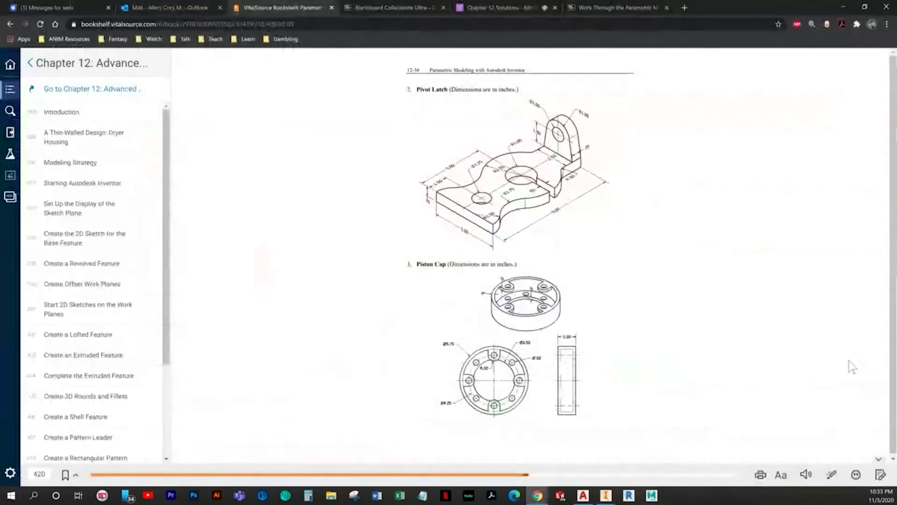
key(alt+Tab)
key(alt+Tab)
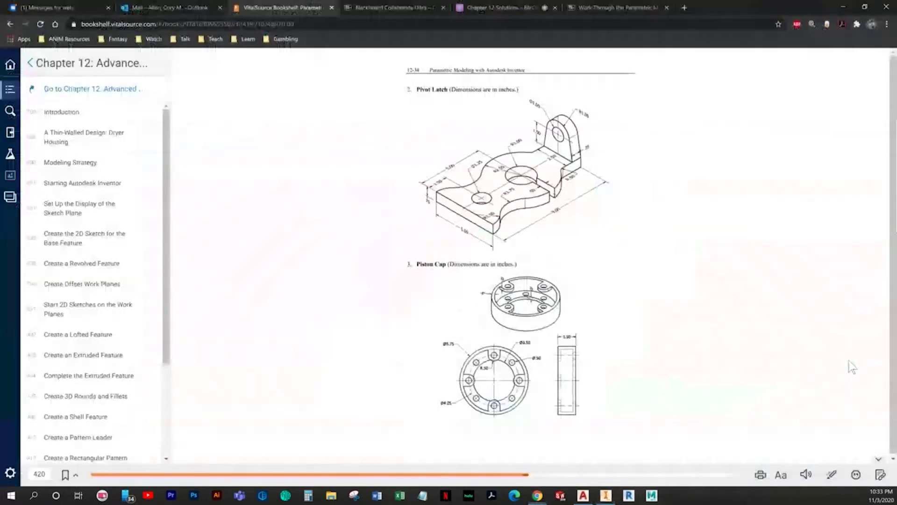
Enlarge the textbook page to 125% and examine the dimensions in the Piston Cap drawing.
click(781, 474)
click(779, 432)
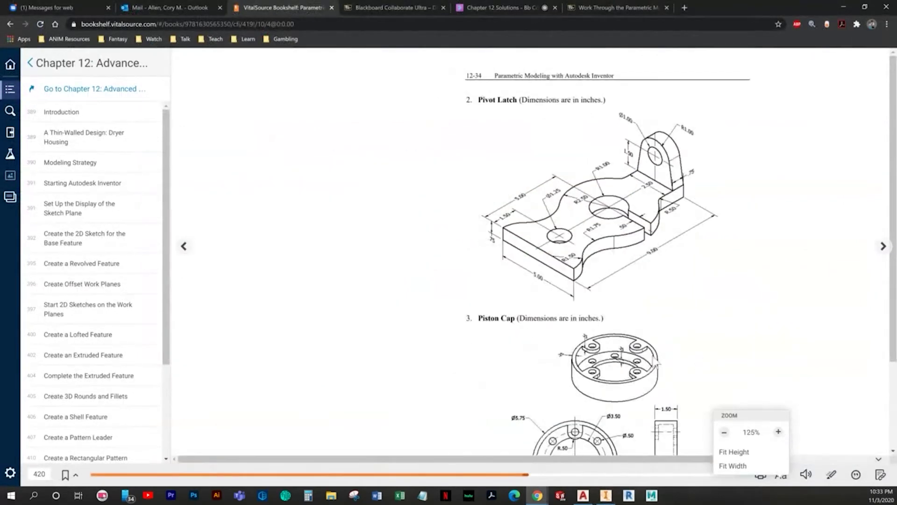
scroll(680, 423, down, 2)
drag(671, 460, 741, 460)
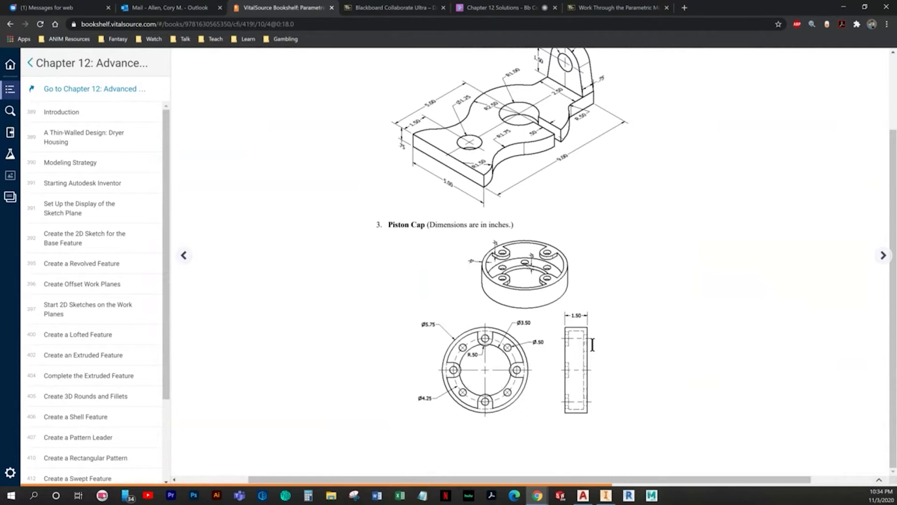
Switch to Inventor and create a new part for the Piston Cap.
key(alt+Tab)
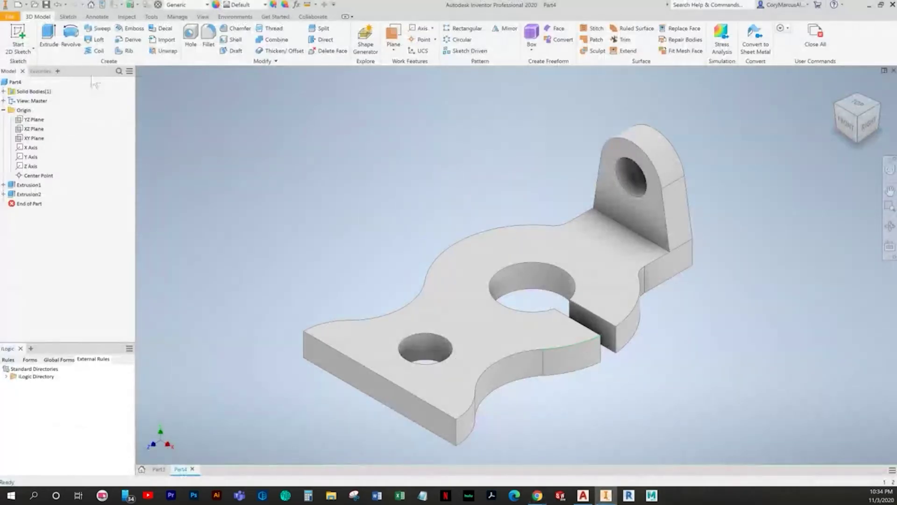
click(18, 6)
key(alt+Tab)
key(alt+Tab)
double_click(346, 140)
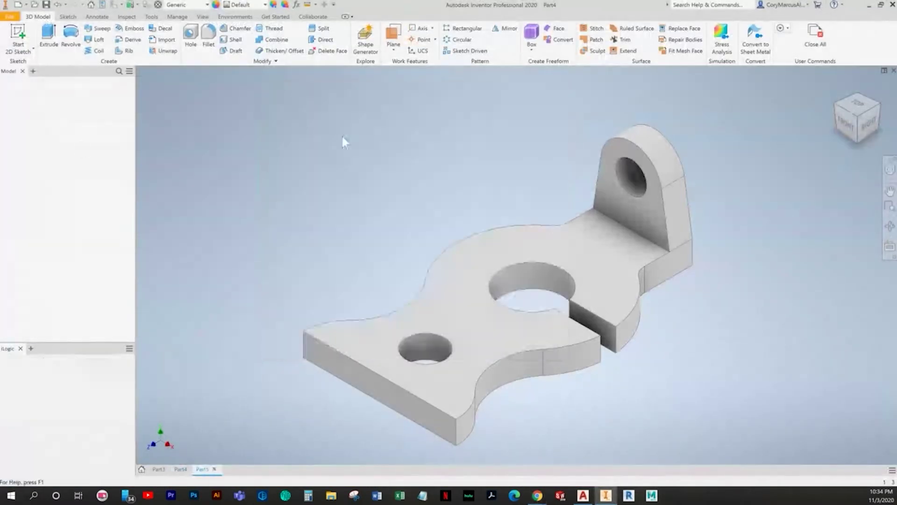
key(s)
click(380, 267)
key(alt+Tab)
key(alt+Tab)
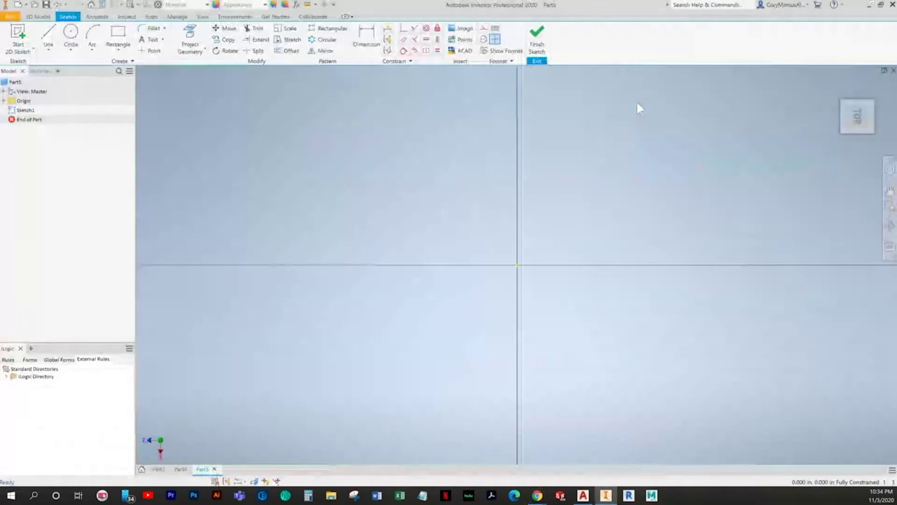
click(542, 44)
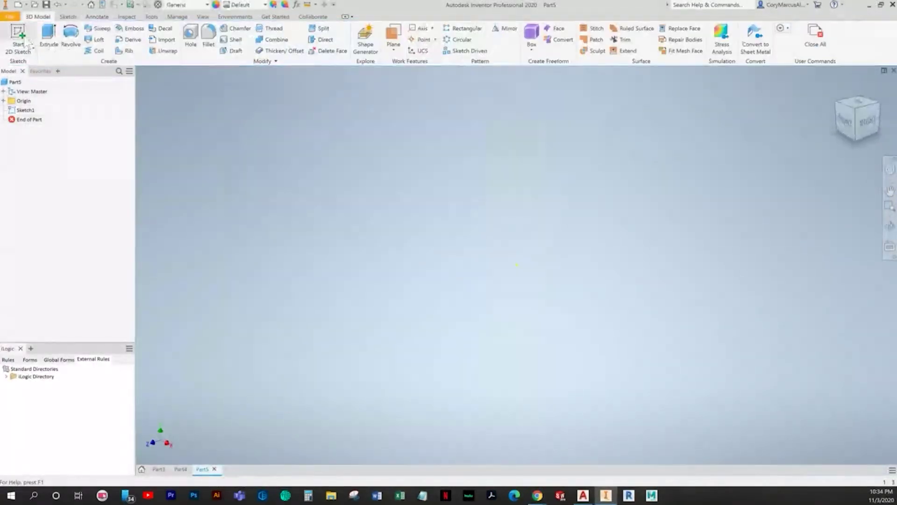
Start a sketch on the front plane and draw a 5.785 in diameter circle centred on the origin.
click(24, 41)
click(464, 137)
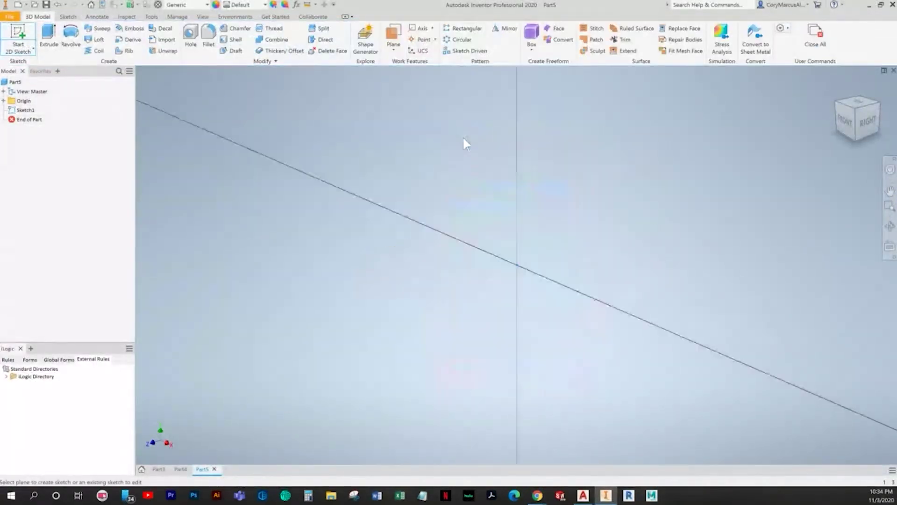
key(alt+Tab)
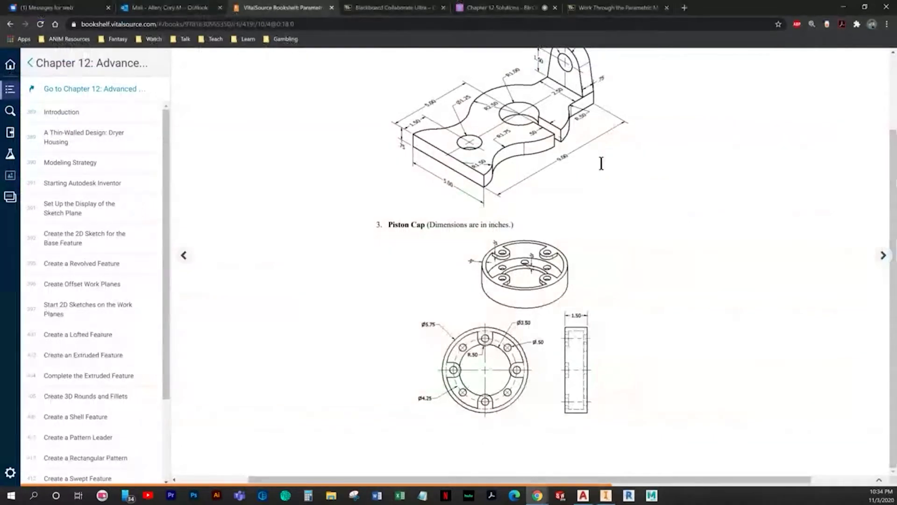
key(alt+Tab)
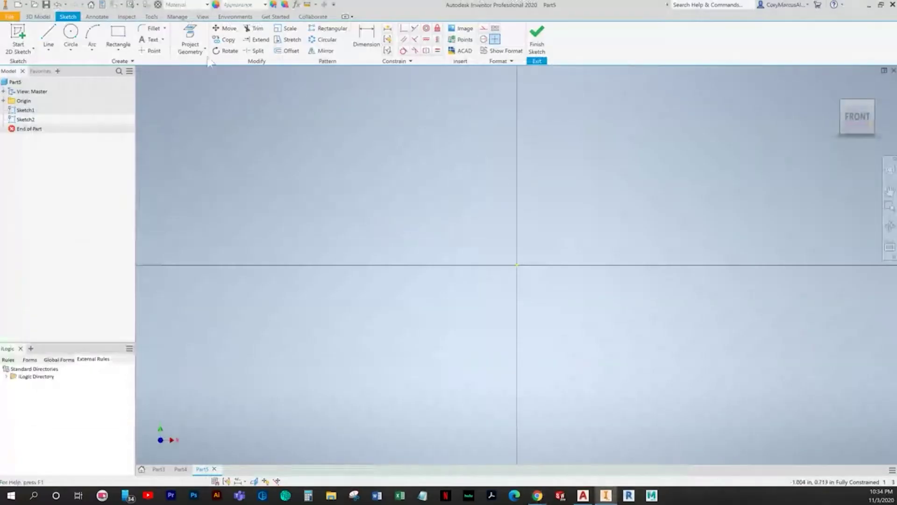
click(71, 37)
click(518, 270)
text(5.785)
key(Return)
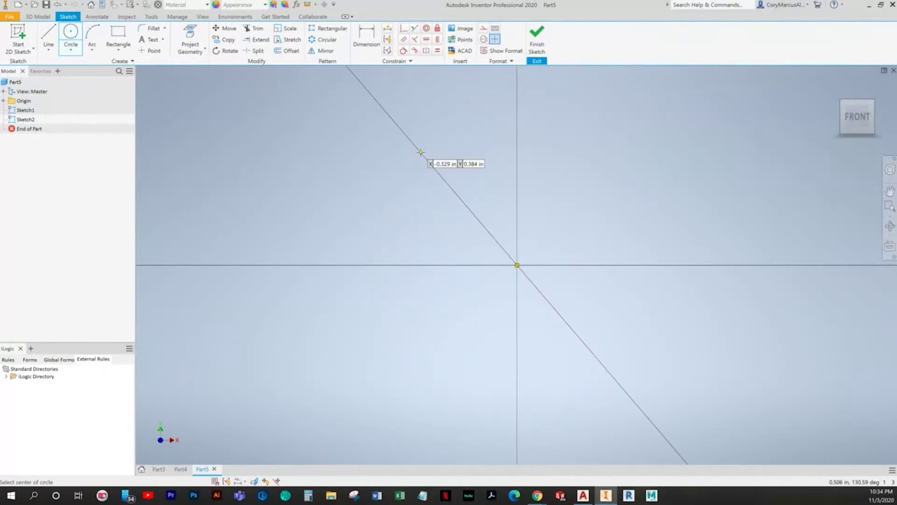
Set the circle's diameter to 5.75 in.
scroll(437, 189, down, 5)
scroll(458, 248, up, 2)
key(Escape)
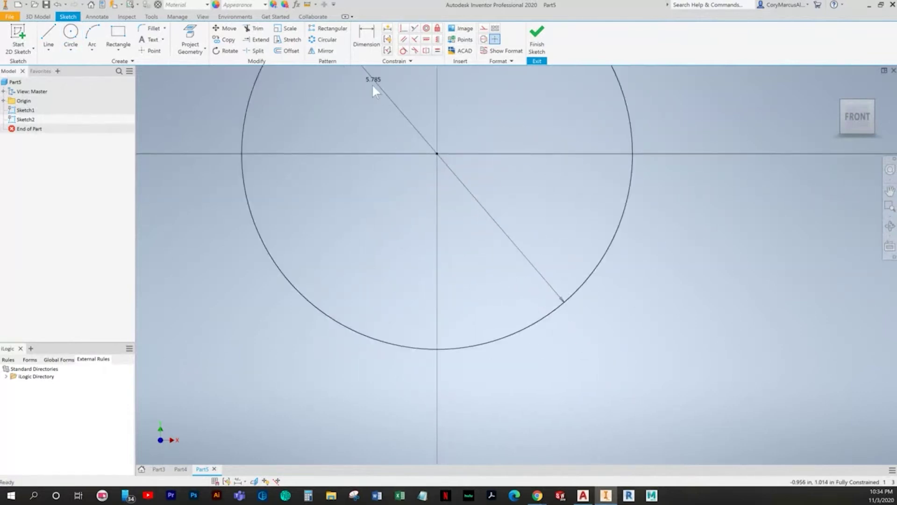
double_click(373, 82)
text(5.75)
key(Return)
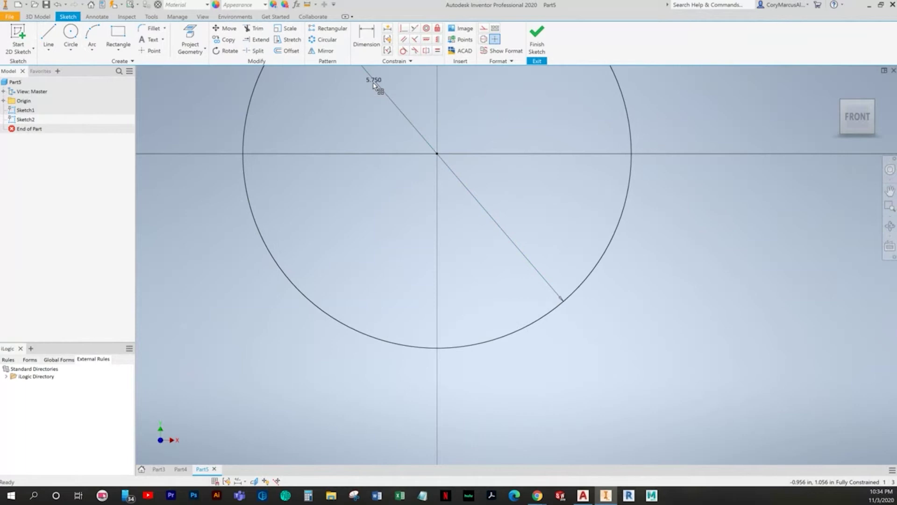
middle_drag(385, 172, 411, 278)
scroll(407, 267, down, 3)
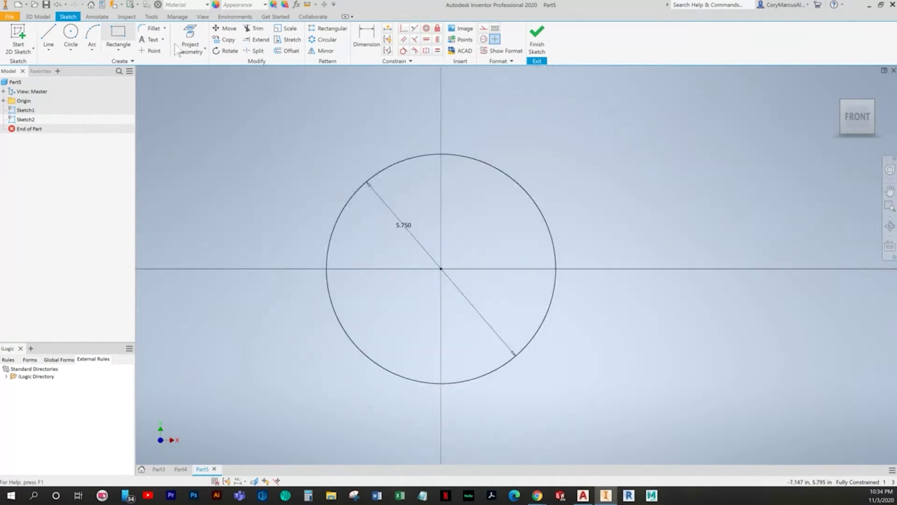
Check the drawing, offset the outer circle inward as a concentric inner circle and delete the offset dimension.
key(alt+Tab)
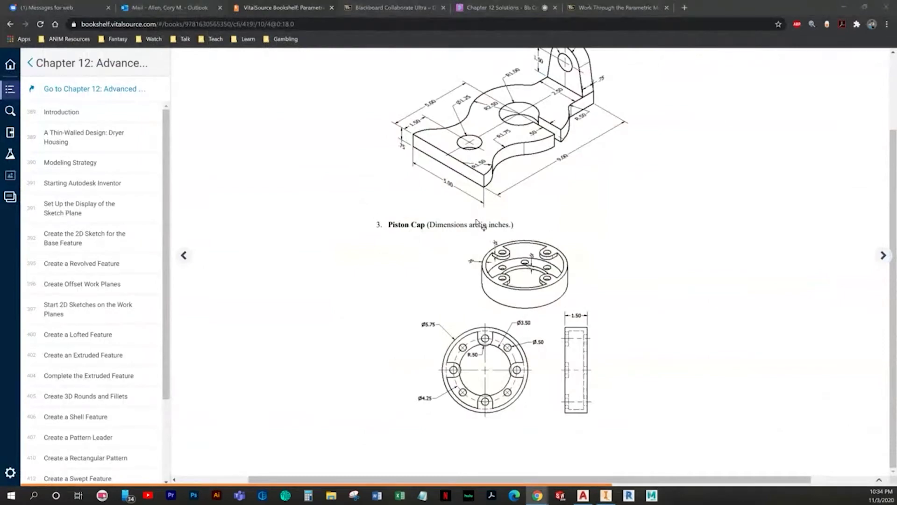
key(alt+Tab)
click(456, 157)
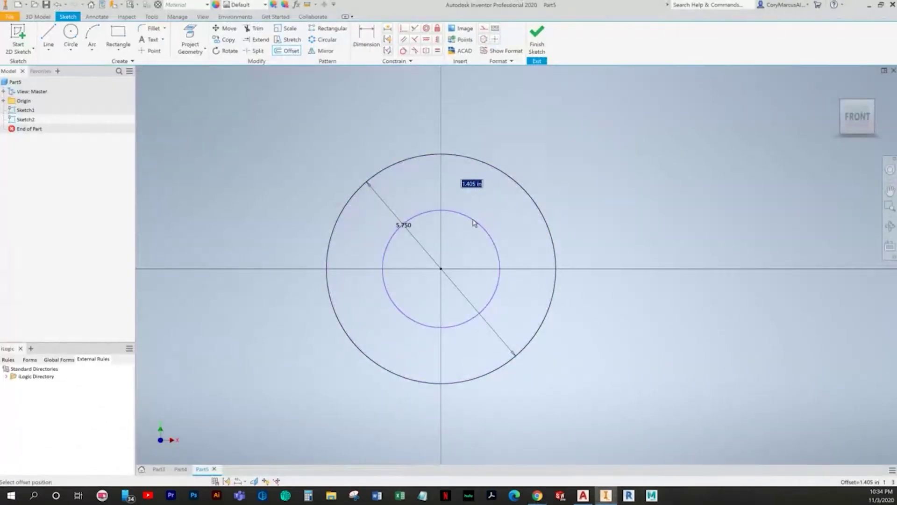
key(Return)
key(Escape)
click(374, 270)
key(Delete)
Dimension the inner circle's diameter as 3.5 in.
click(367, 39)
click(452, 247)
click(464, 230)
text(3.5)
key(Return)
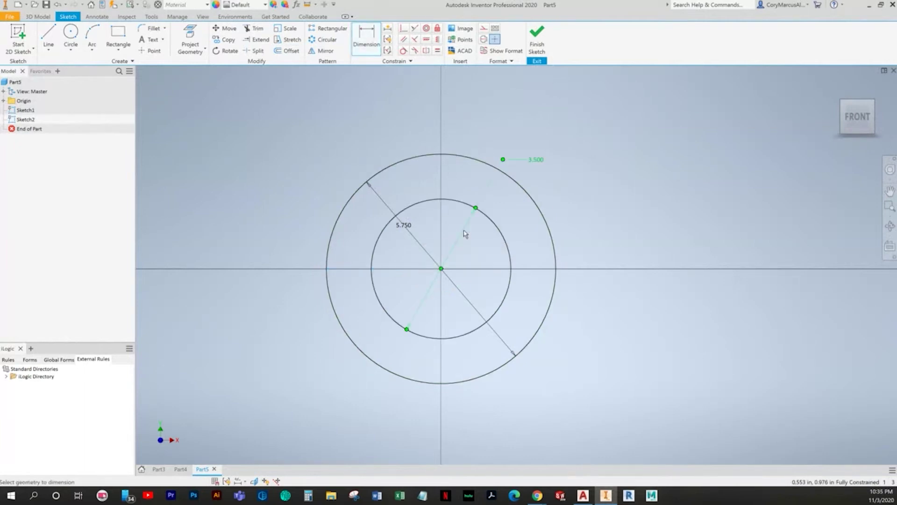
Finish the sketch and extrude the ring between the two circles 1.5 in, symmetric about the sketch plane.
key(alt+Tab)
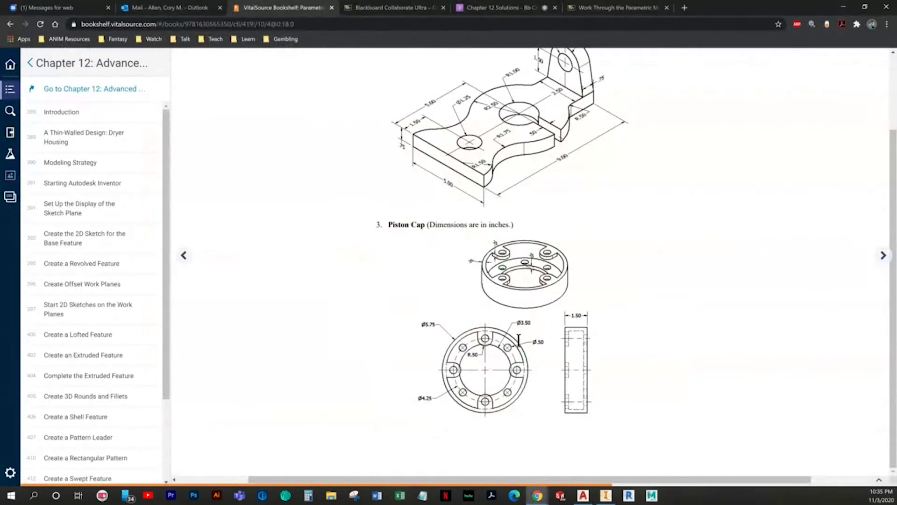
key(alt+Tab)
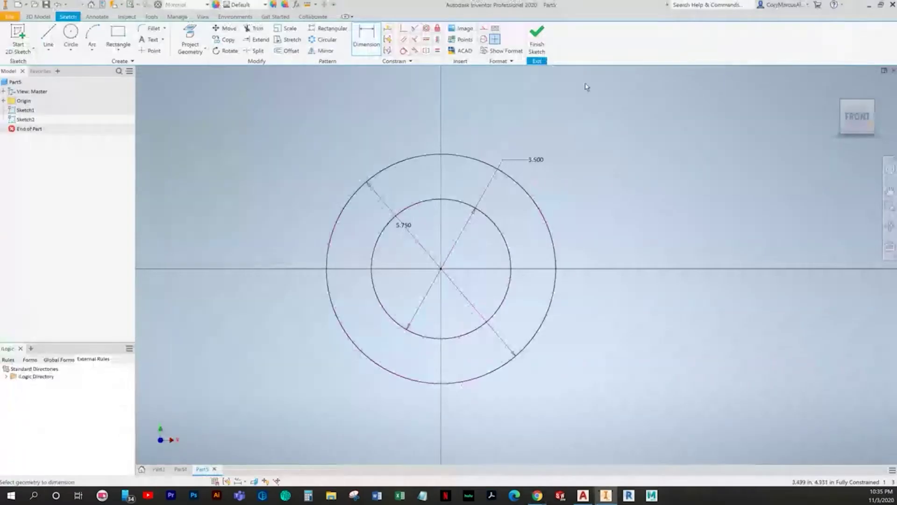
click(537, 42)
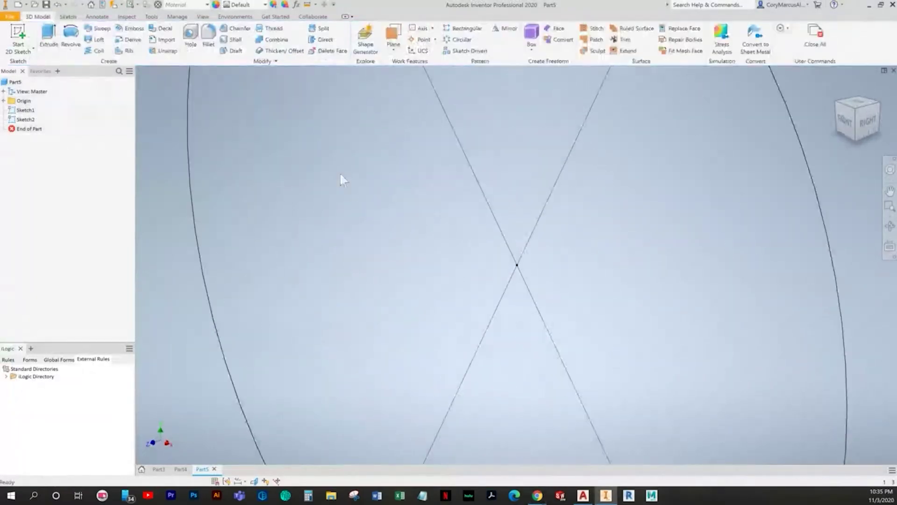
key(alt+Tab)
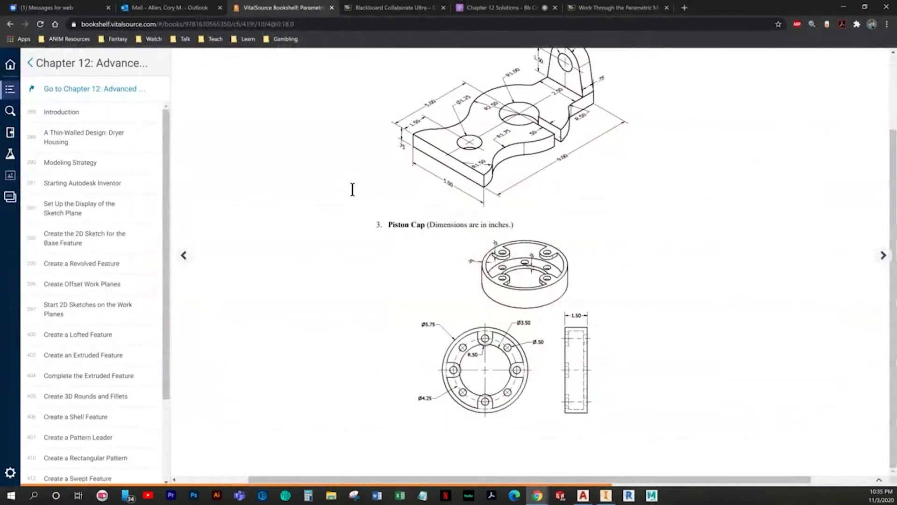
key(alt+Tab)
click(49, 40)
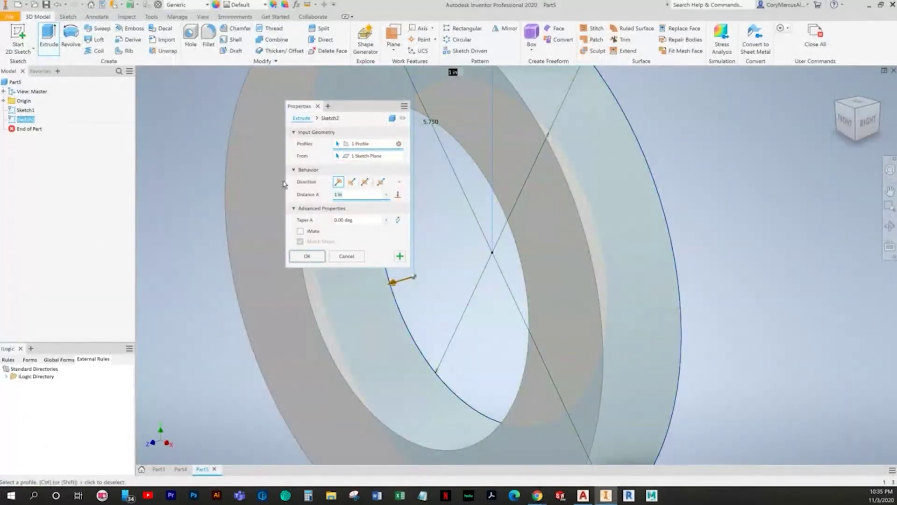
click(365, 181)
click(307, 256)
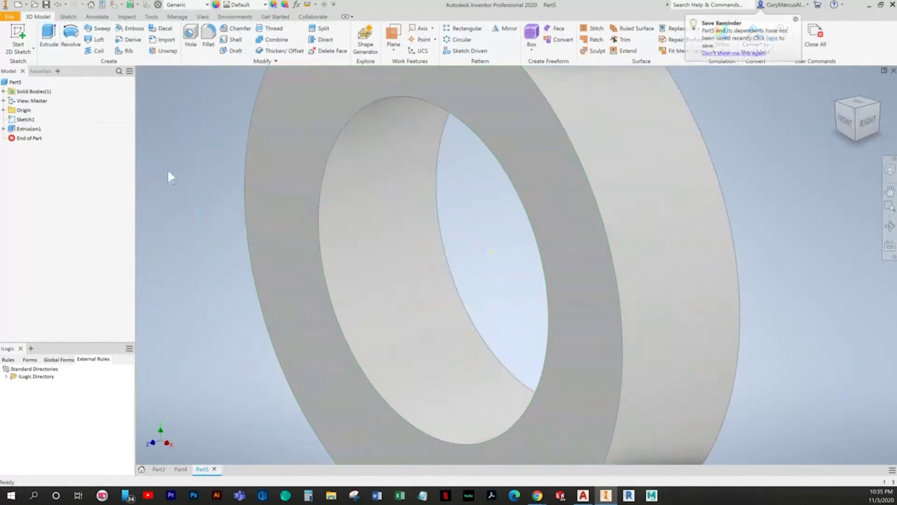
Shell the ring to a 0.25 in wall thickness, removing its front face and the inner bore face.
scroll(168, 167, down, 3)
shift+middle_drag(259, 96, 306, 112)
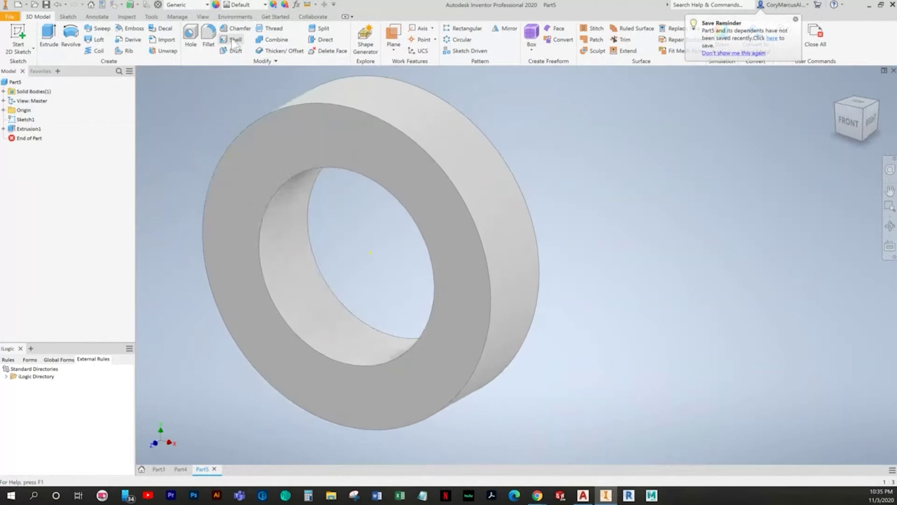
click(231, 39)
click(383, 161)
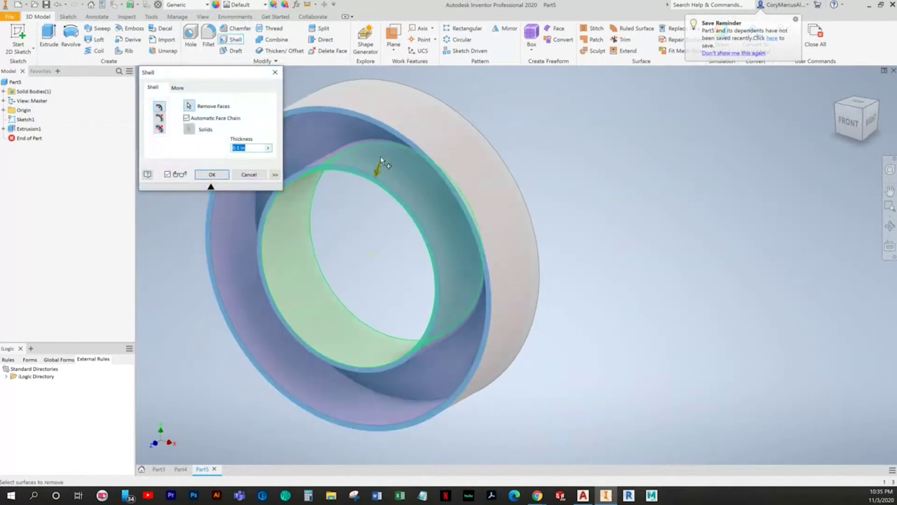
key(alt+Tab)
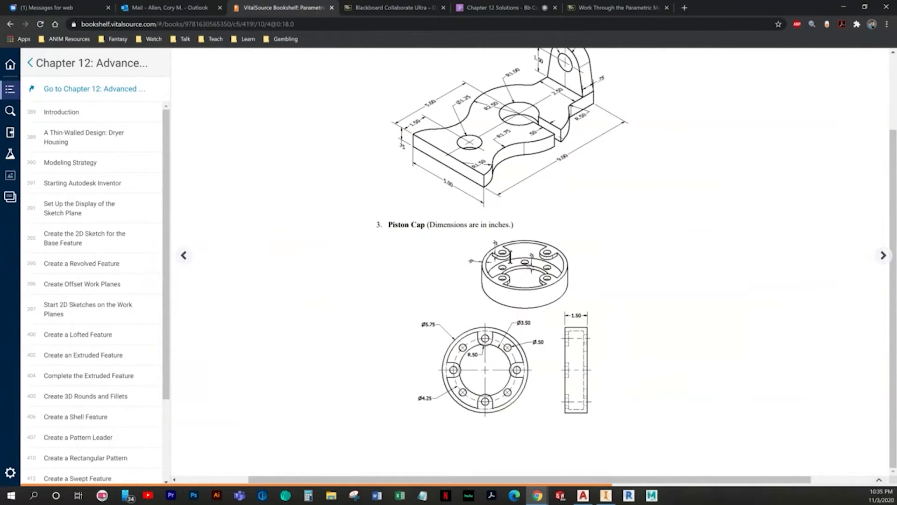
key(alt+Tab)
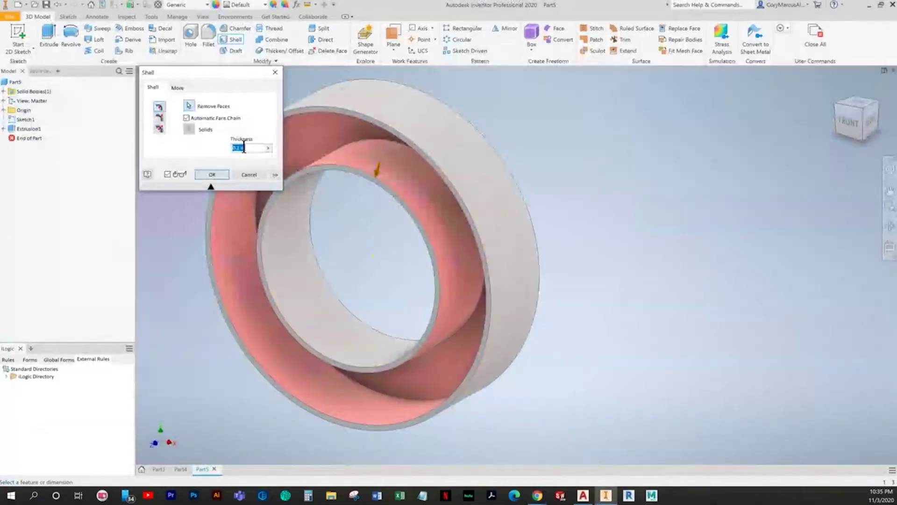
click(189, 106)
key(F5)
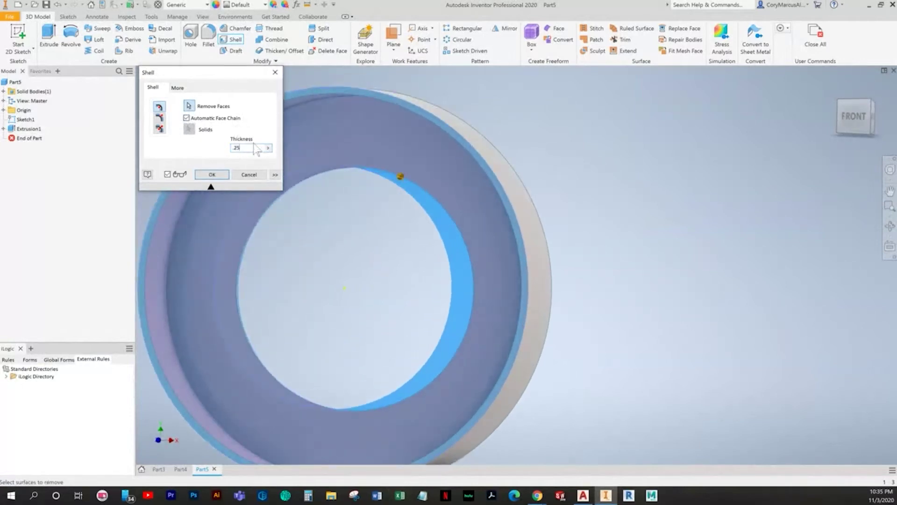
double_click(256, 148)
click(224, 177)
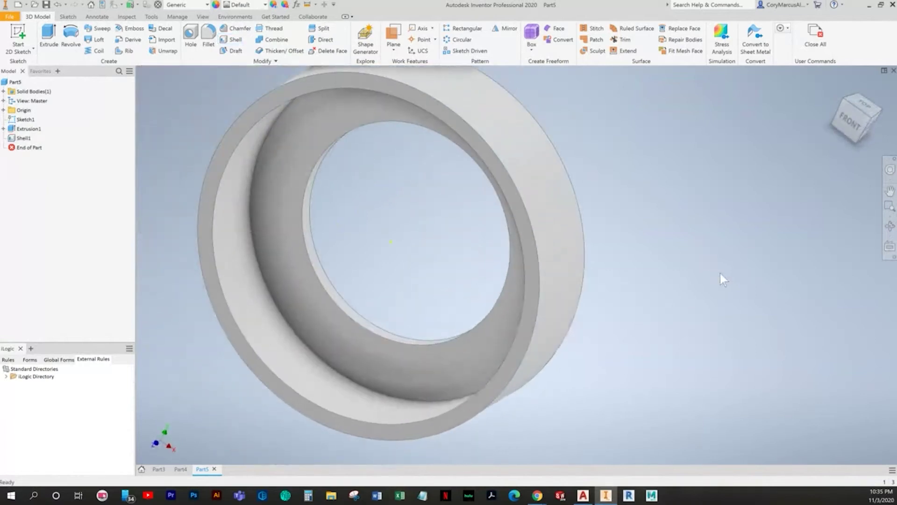
Start a sketch on the ring's front rim face and check the boss dimensions in the Piston Cap drawing.
key(alt+Tab)
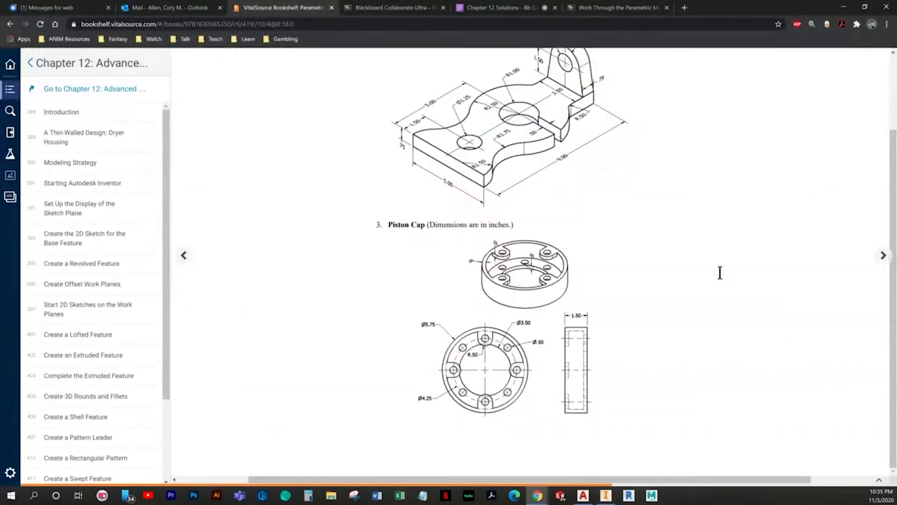
key(alt+Tab)
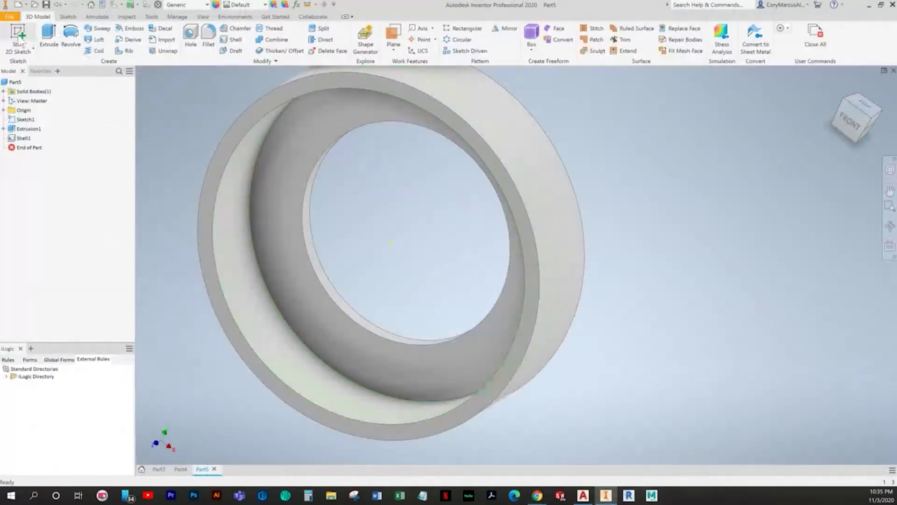
click(290, 94)
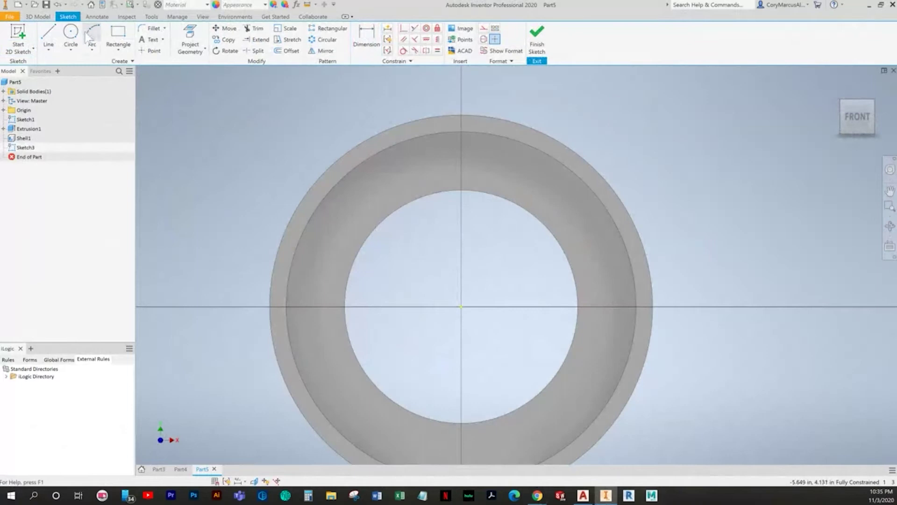
key(alt+Tab)
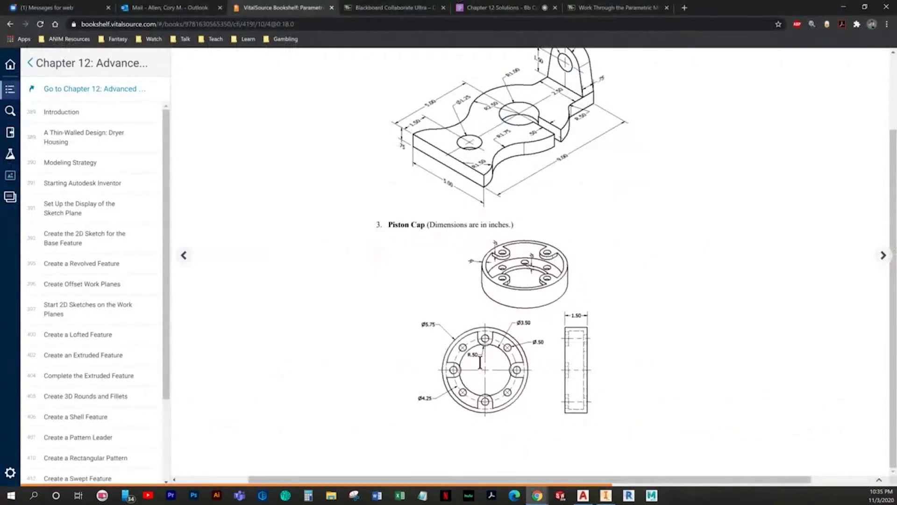
key(alt+Tab)
Sketch two concentric circles on the ring's vertical centreline, just above the central bore.
click(71, 35)
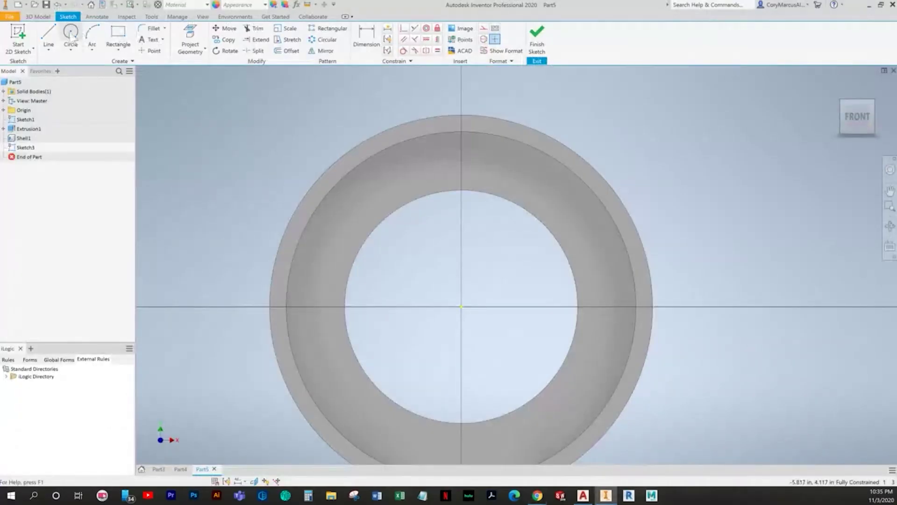
scroll(447, 200, up, 3)
click(448, 192)
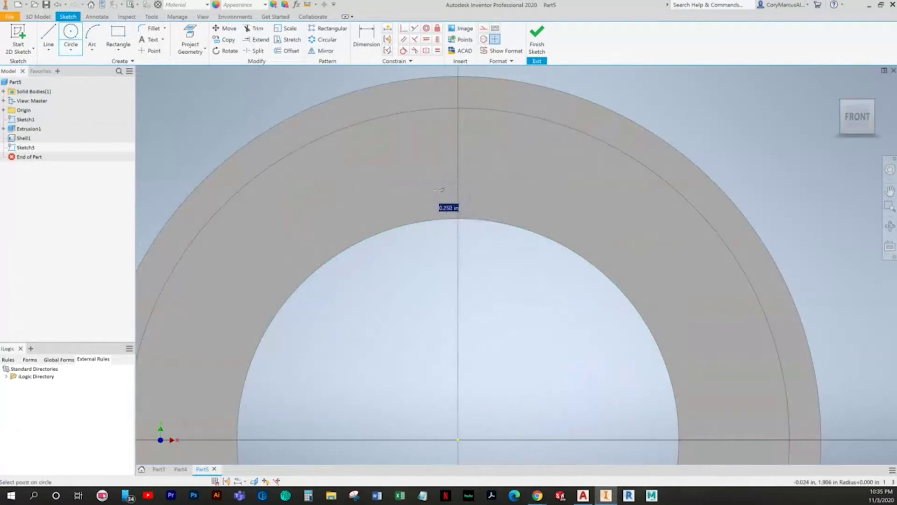
click(423, 189)
click(455, 198)
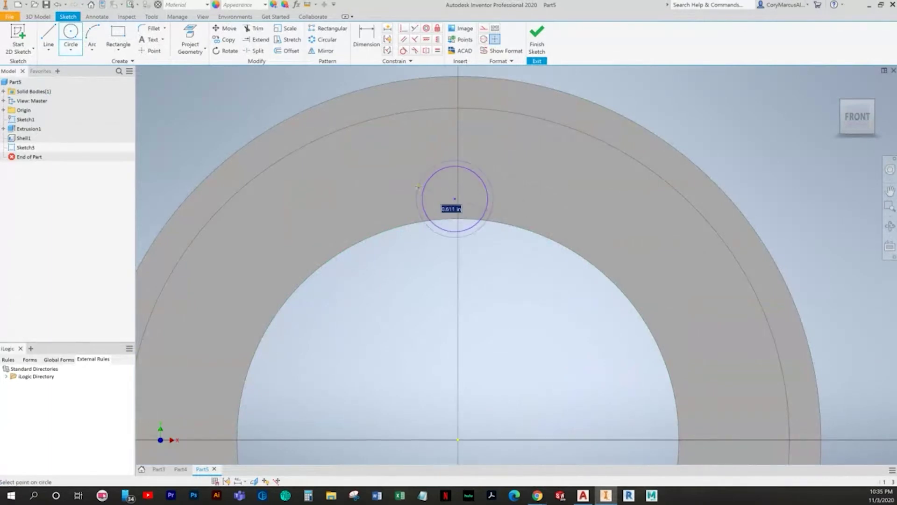
click(398, 180)
Sketch two vertical lines through the outer circle's sides, running from inside the bore to beyond the ring's outer edge.
key(l)
middle_drag(422, 284, 407, 357)
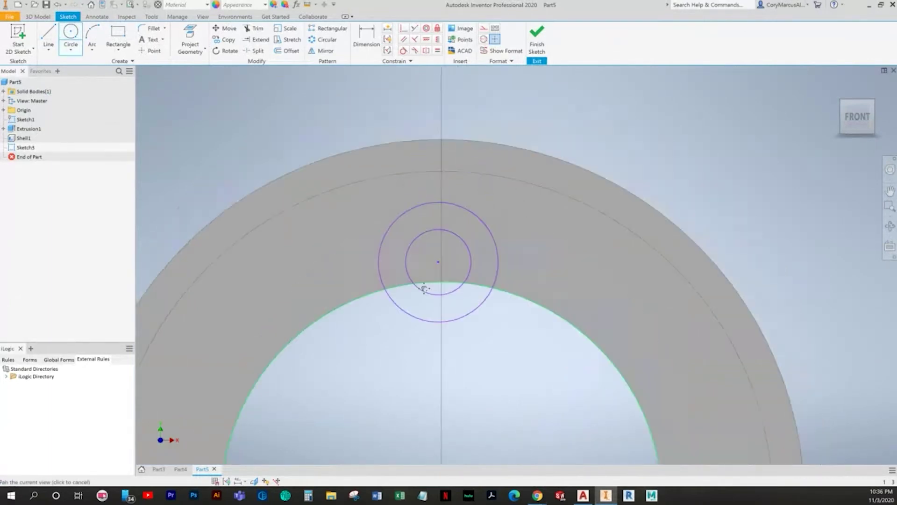
click(397, 325)
click(397, 104)
key(Escape)
click(47, 35)
click(494, 326)
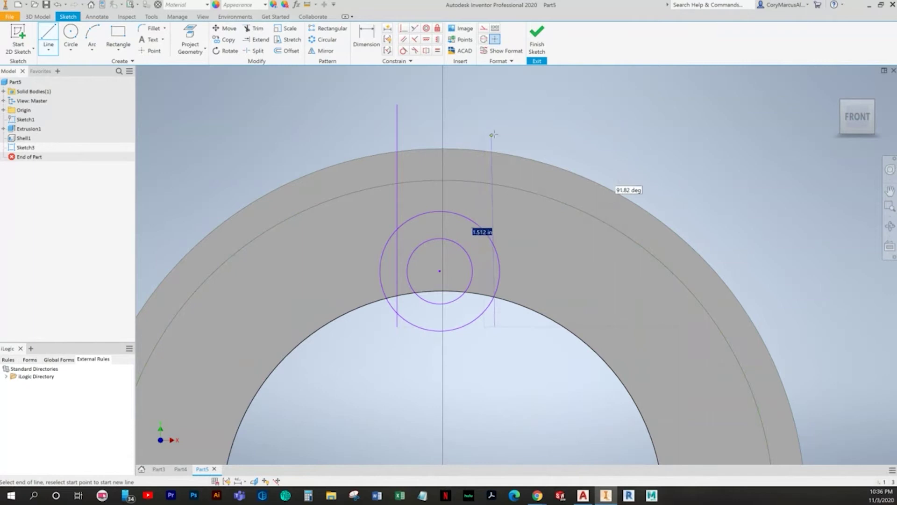
click(496, 112)
key(Escape)
Constrain both vertical lines tangent to the outer circle.
click(382, 252)
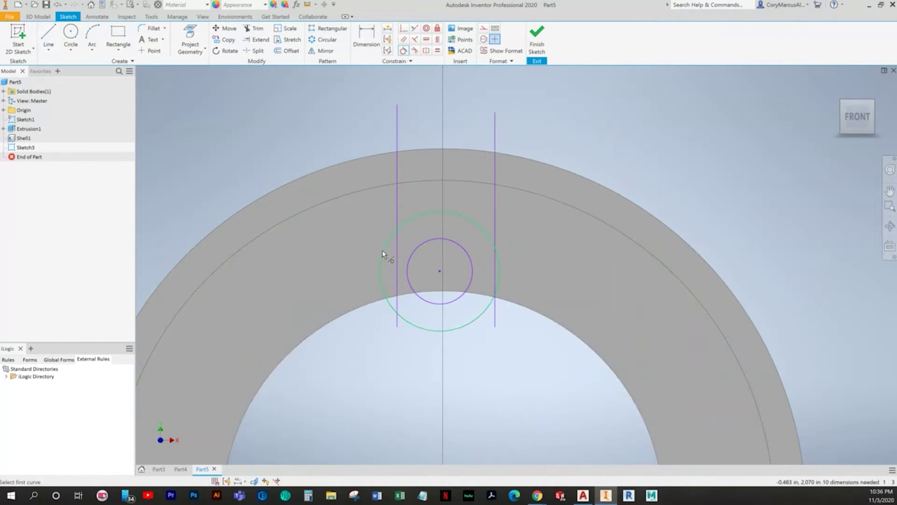
click(398, 250)
click(494, 253)
key(Escape)
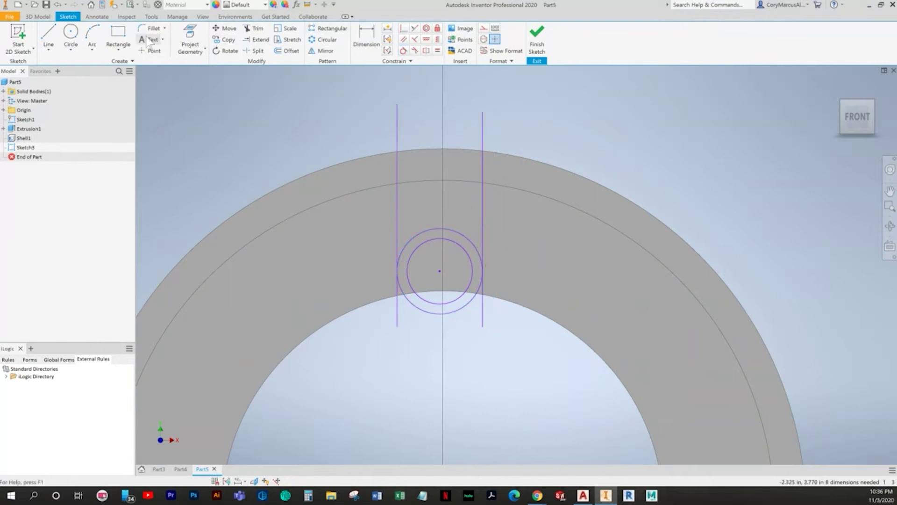
Project the rim's inner circular edge and trim the lines and outer circle into a U-shaped boss outline ending at that edge.
click(191, 41)
click(460, 180)
key(Escape)
click(257, 29)
click(479, 323)
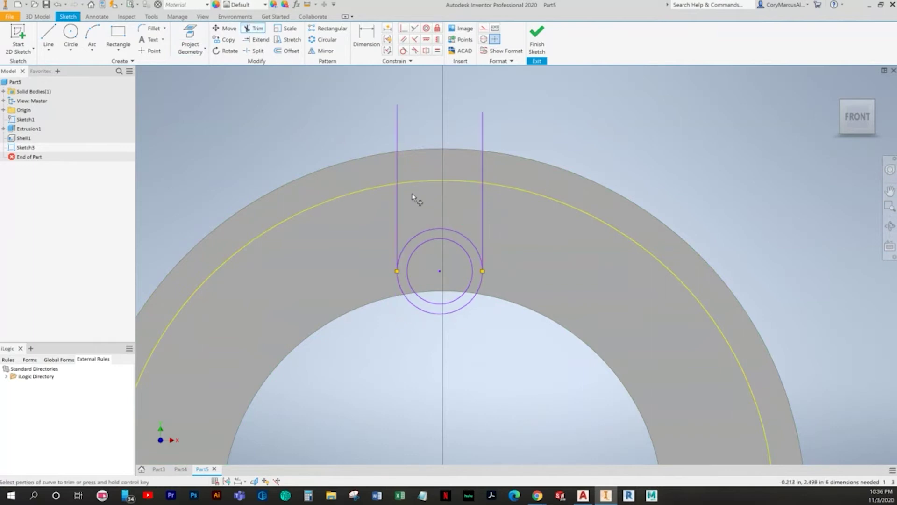
drag(496, 135, 387, 141)
key(Escape)
Check the Piston Cap drawing and dimension the boss outline's arc with a 0.5 in radius.
click(367, 45)
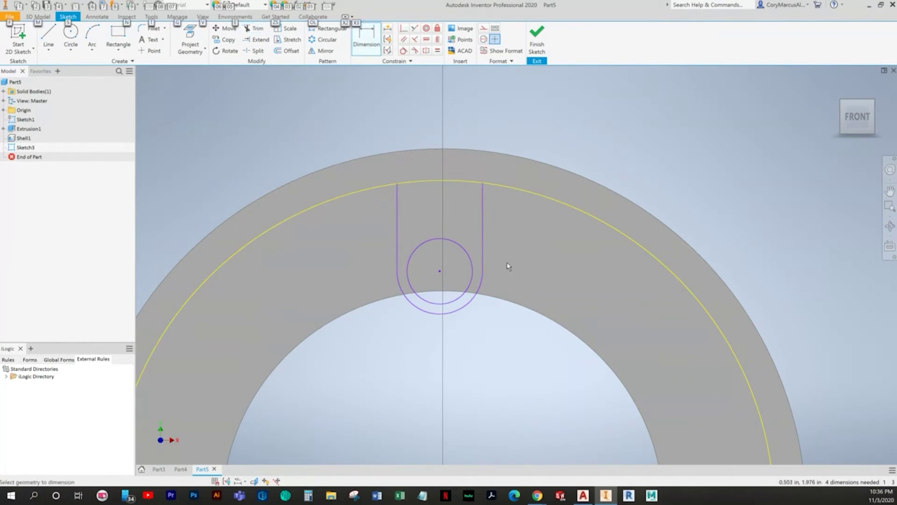
key(alt+Tab)
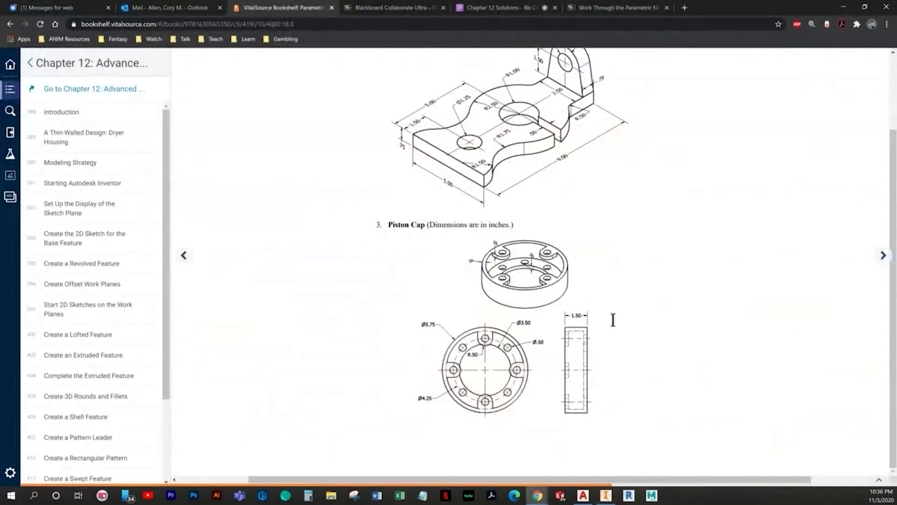
key(alt+Tab)
click(464, 310)
click(474, 338)
text(.5)
key(Return)
Check the drawing's hole size and dimension the boss hole's diameter as 0.5 in.
key(alt+Tab)
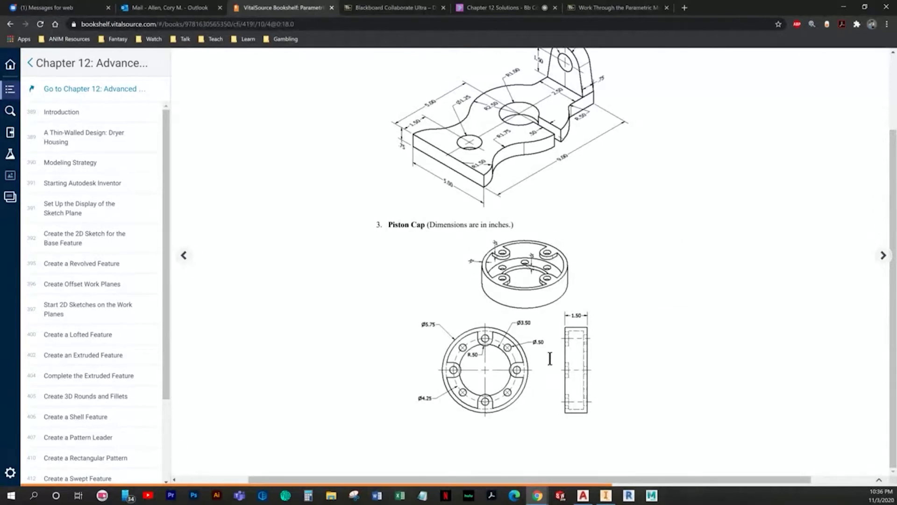
key(alt+Tab)
drag(439, 156, 440, 302)
key(d)
click(444, 350)
click(422, 402)
text(.5)
key(Return)
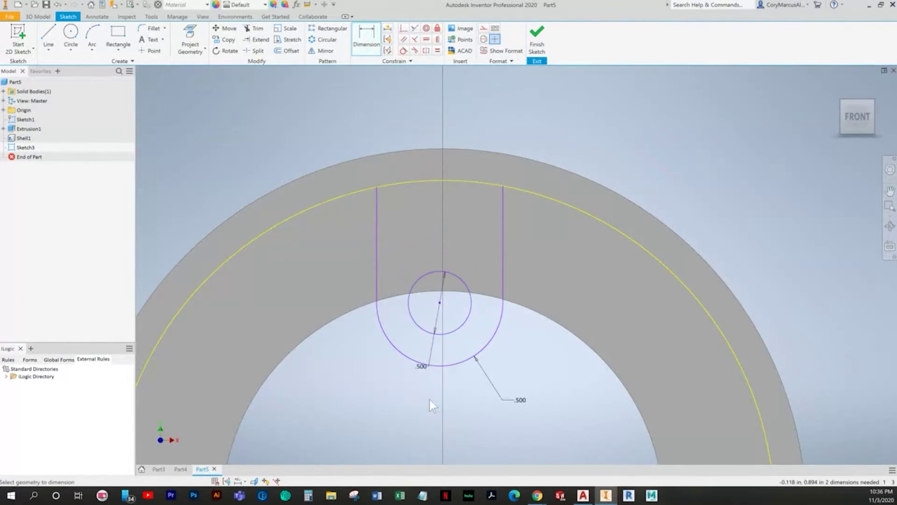
Align the boss hole's centre vertically with the ring's centre point.
key(])
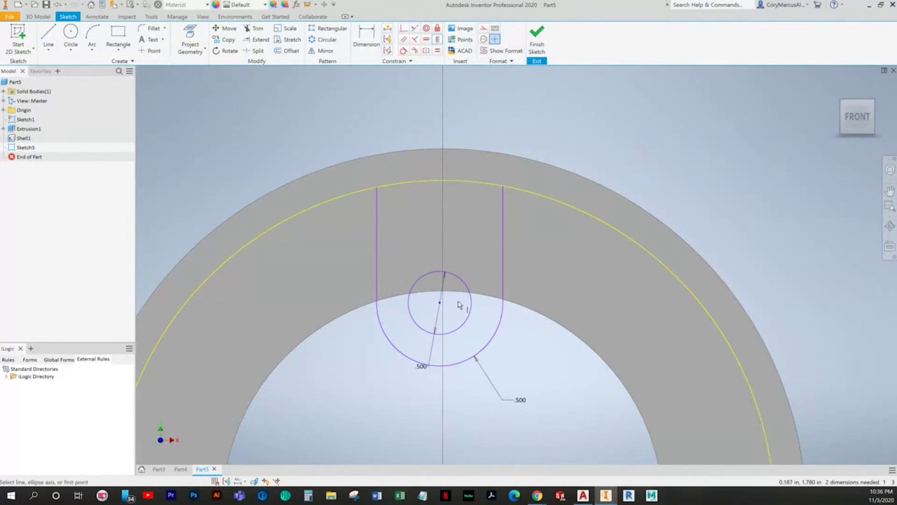
click(439, 302)
scroll(517, 397, down, 3)
click(435, 330)
Check the drawing's bolt circle size and sketch a 4.25 in diameter circle centred on the ring's centre point.
key(alt+Tab)
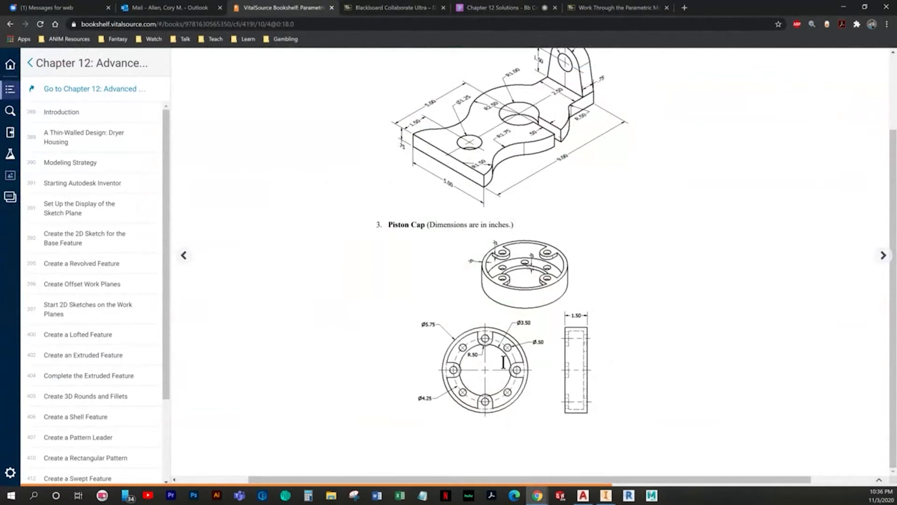
key(alt+Tab)
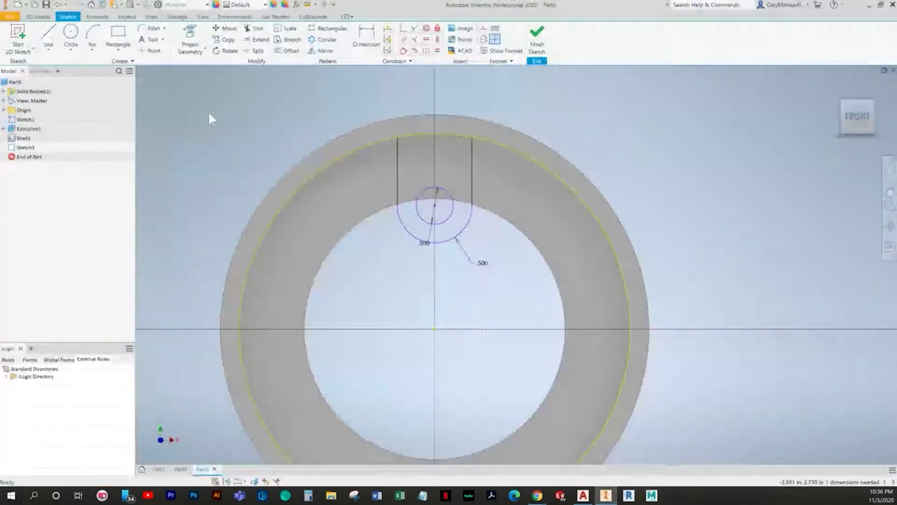
click(71, 35)
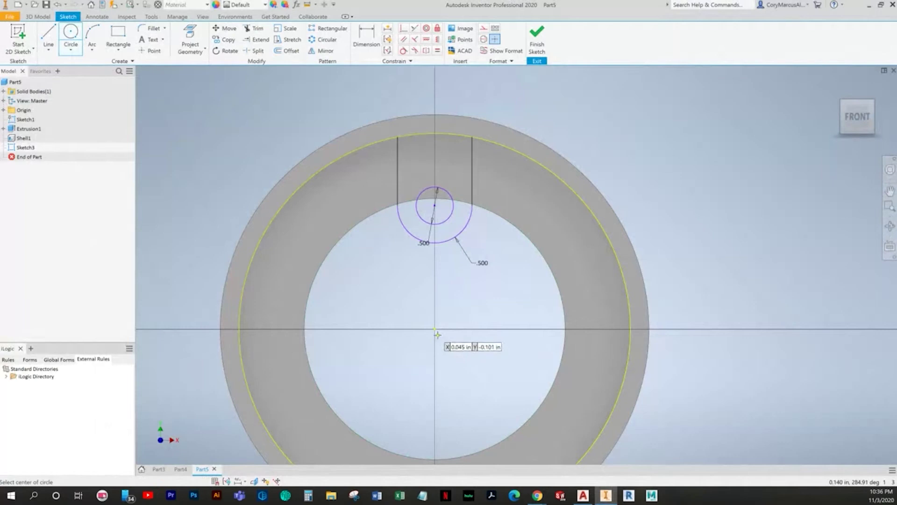
click(435, 329)
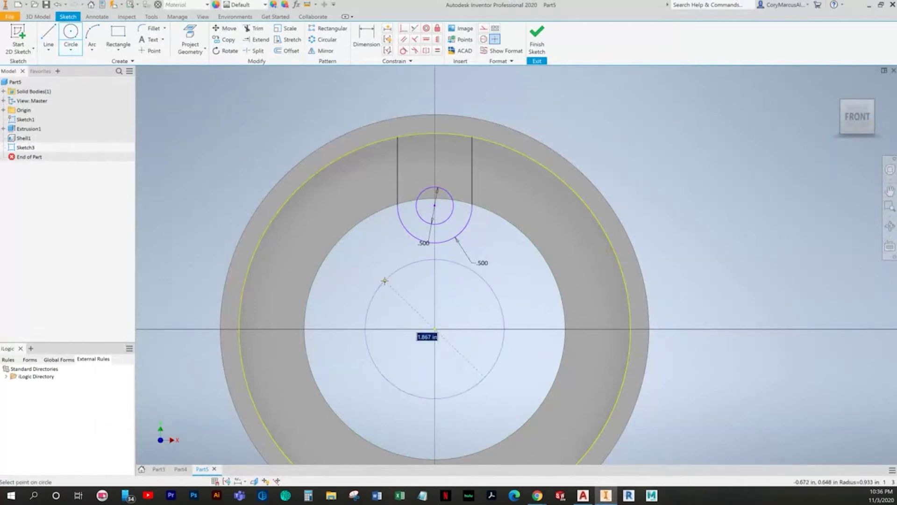
text(4.25)
key(Return)
key(Escape)
Constrain the boss hole's centre onto the 4.25 in circle and convert that circle to construction geometry.
click(403, 28)
click(434, 205)
click(445, 171)
key(Escape)
middle_drag(527, 178, 529, 187)
click(505, 194)
click(484, 28)
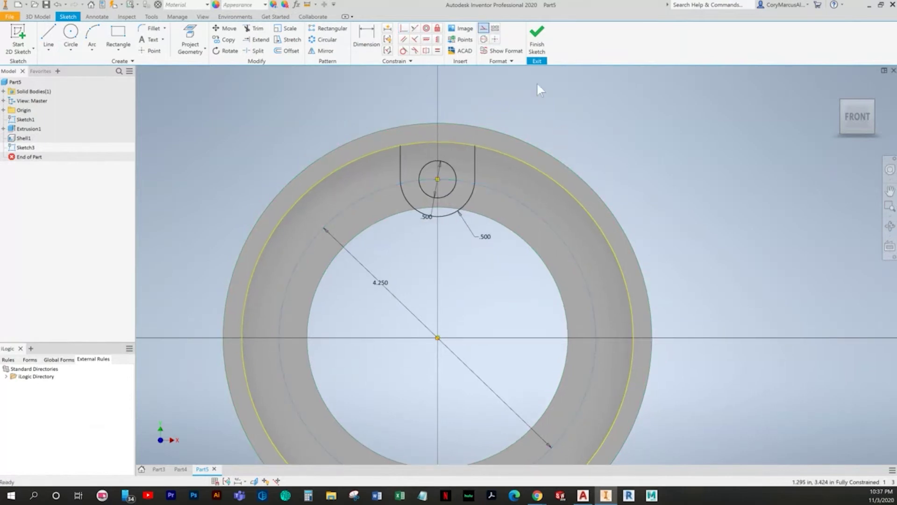
Finish the sketch and extrude the boss profile around its hole 0.25 in into the ring.
click(536, 42)
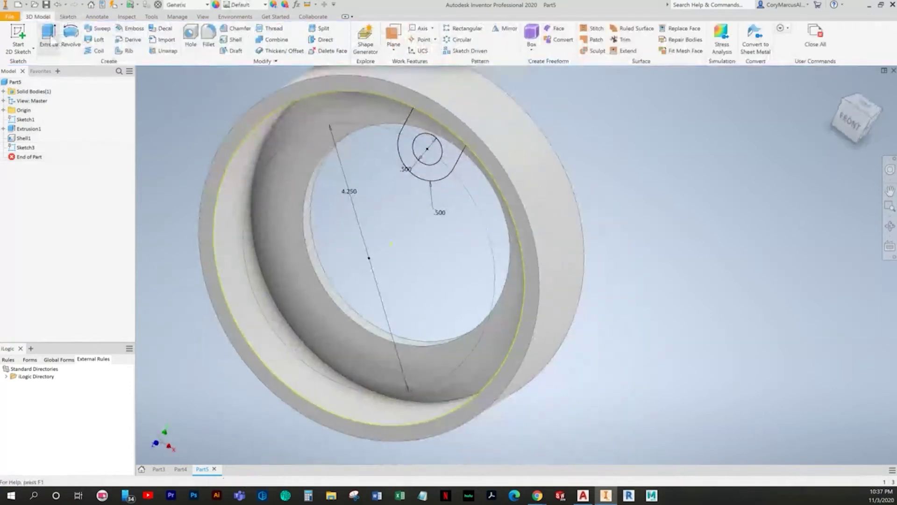
click(49, 41)
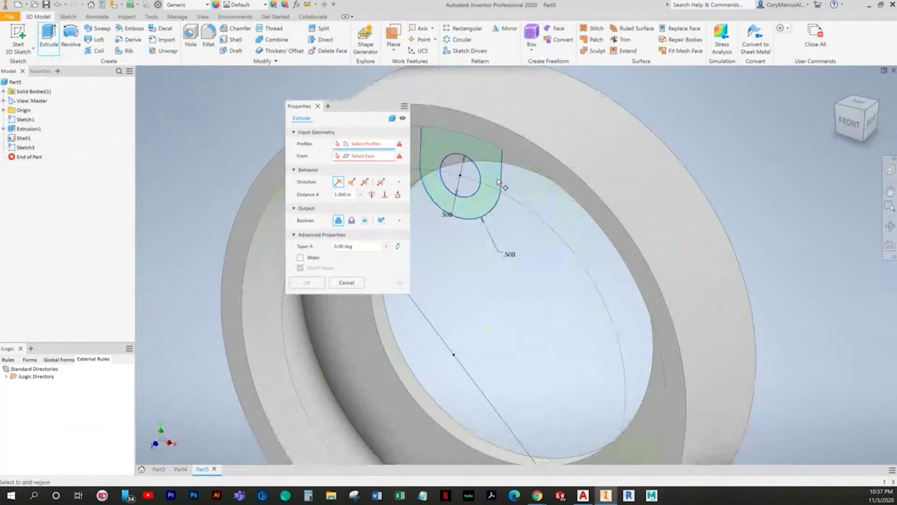
click(498, 183)
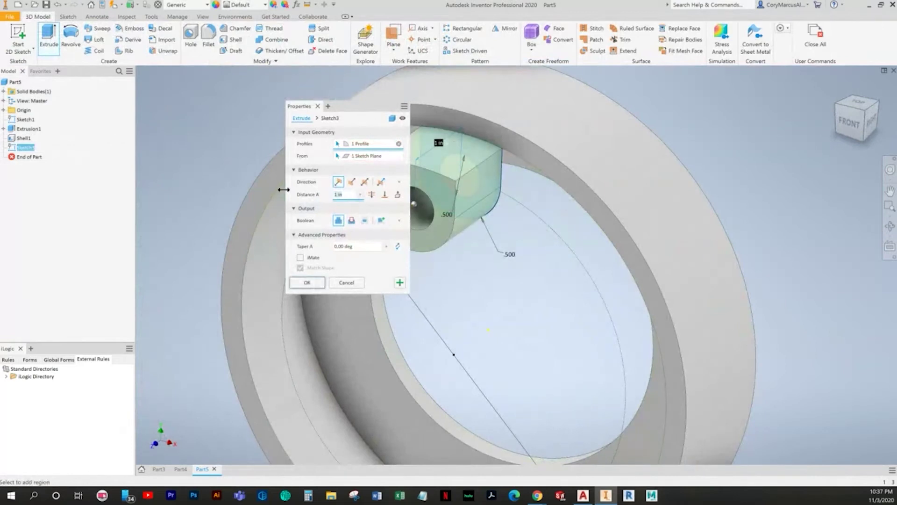
text(.25)
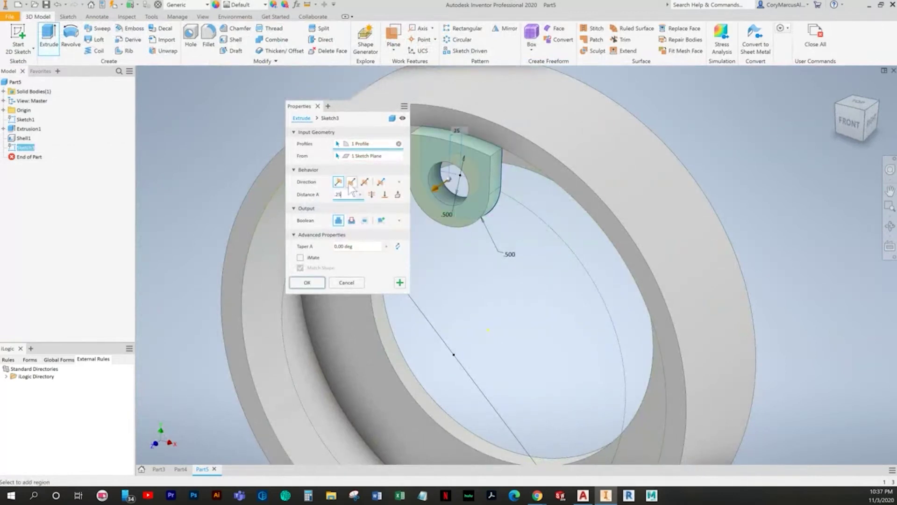
click(306, 283)
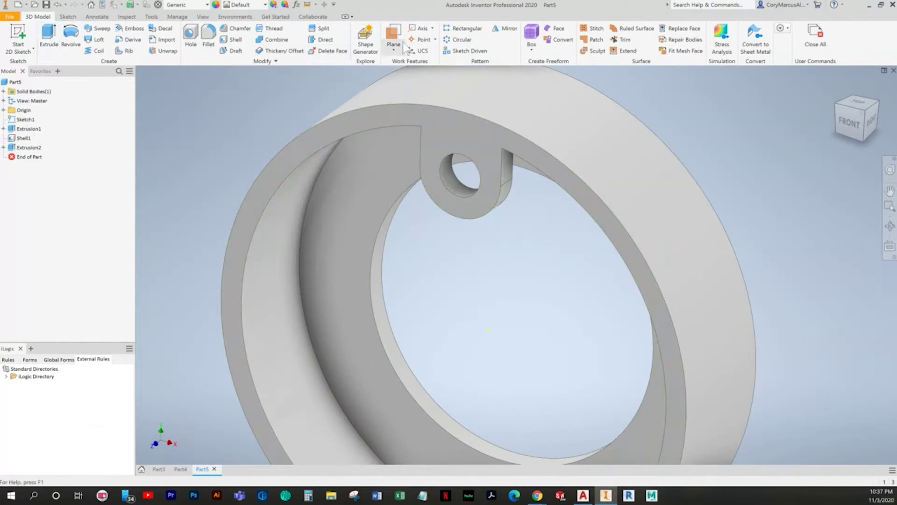
Set up a circular pattern of the boss around the Z axis with 4 occurrences over 360 degrees, checking the count against the drawing.
click(457, 40)
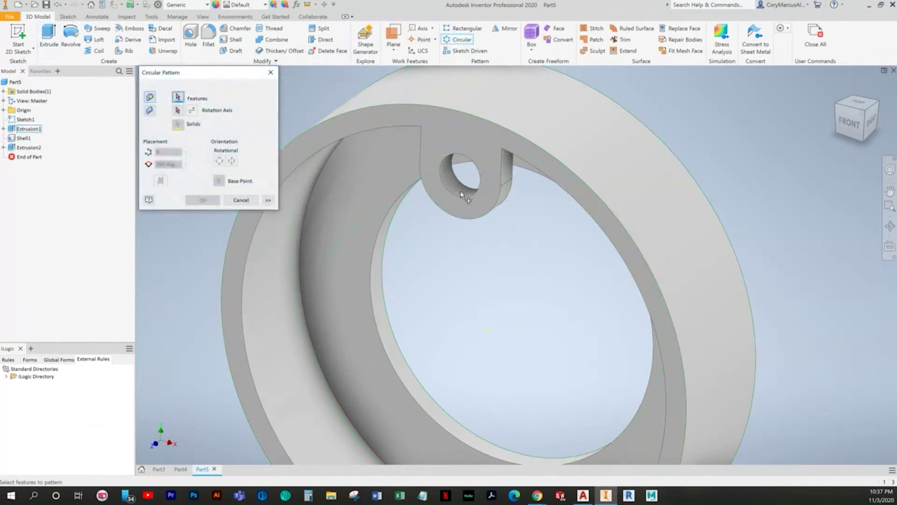
scroll(461, 196, down, 1)
click(461, 212)
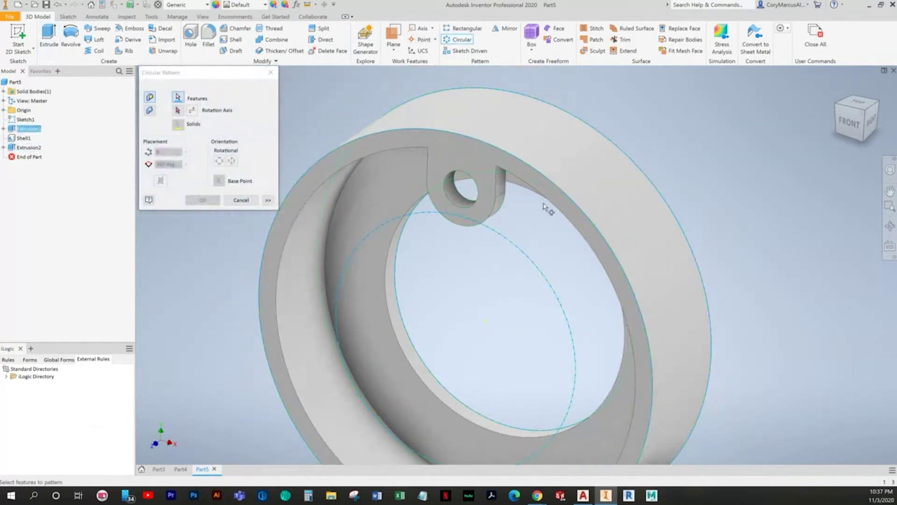
shift+middle_drag(496, 198, 423, 232)
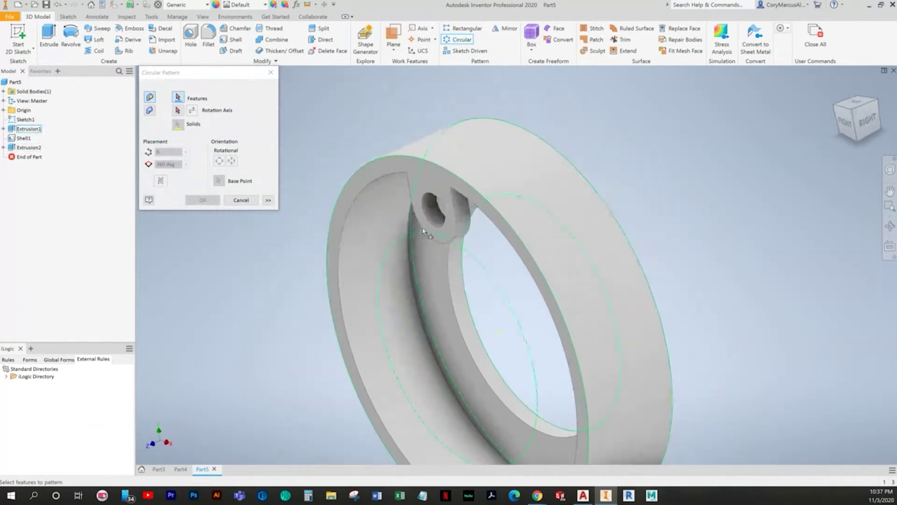
click(457, 204)
click(177, 110)
click(4, 110)
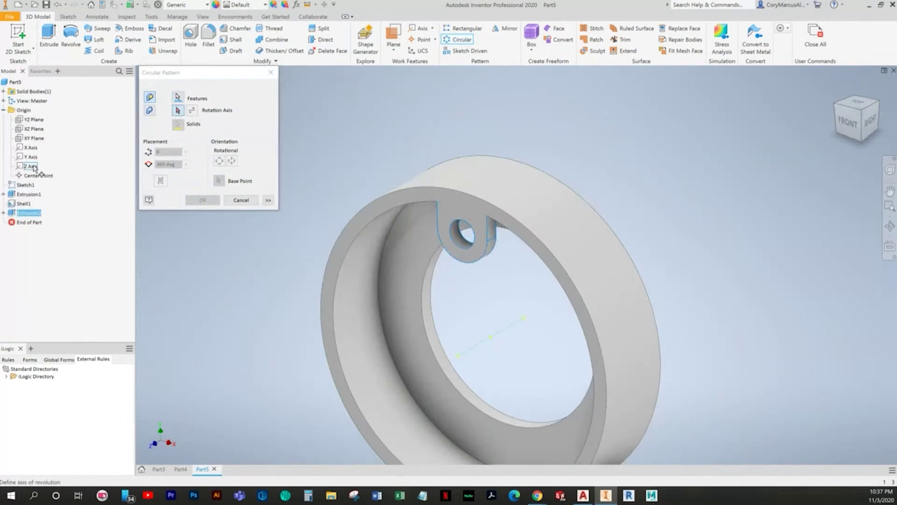
click(31, 165)
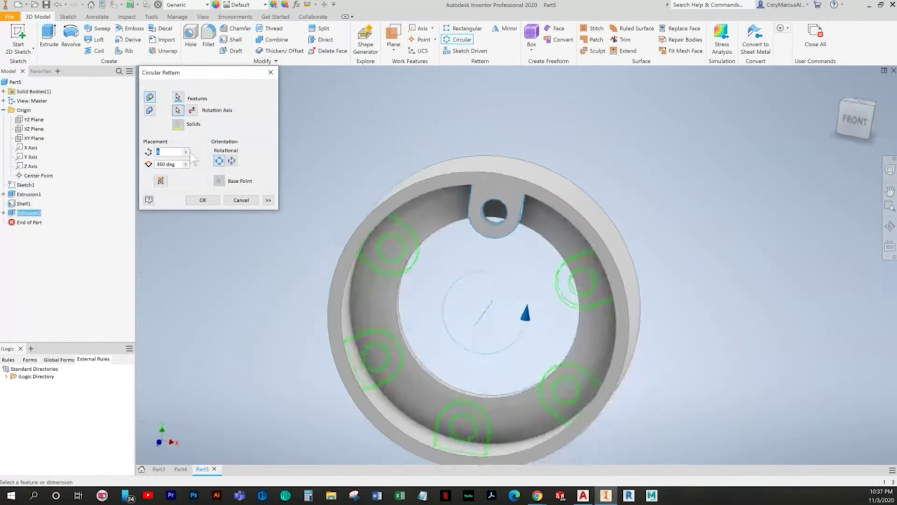
text(4)
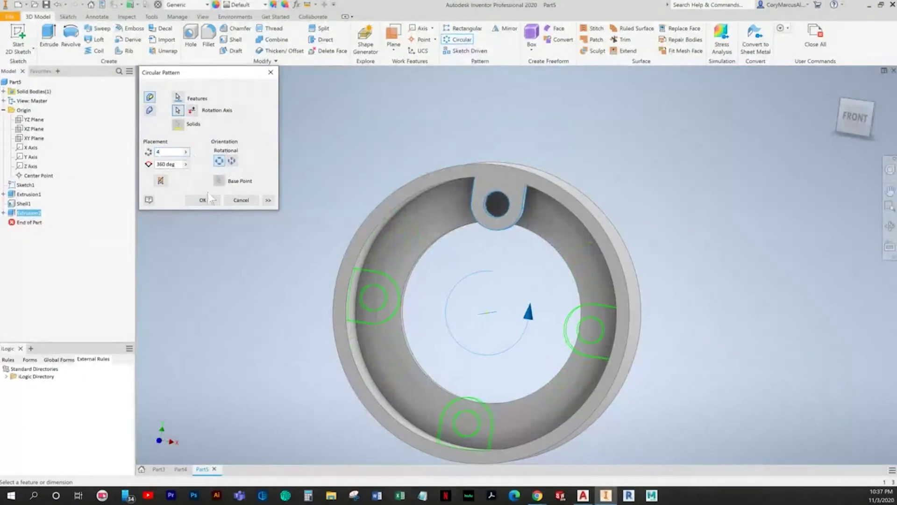
key(alt+Tab)
key(alt+Tab)
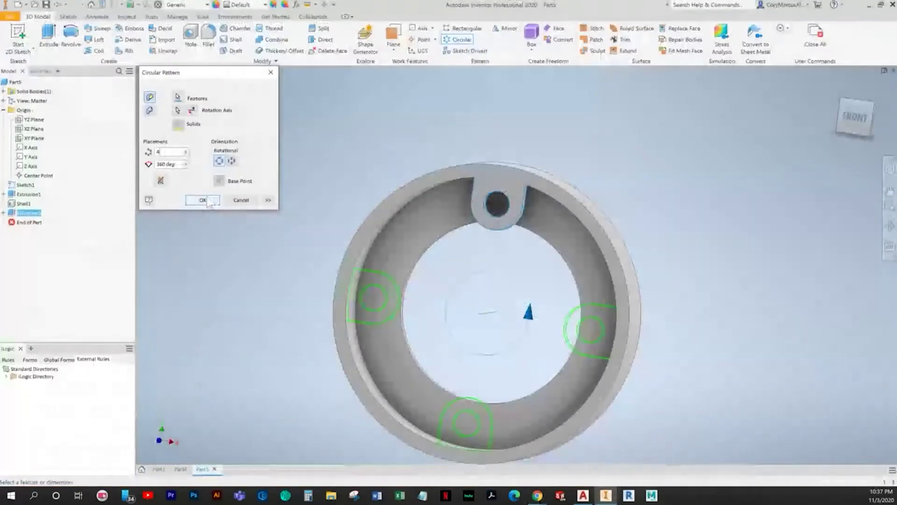
Apply the circular pattern of the lug with 4 occurrences over 360 degrees, and check the Piston Cap drawing.
click(202, 202)
key(alt+Tab)
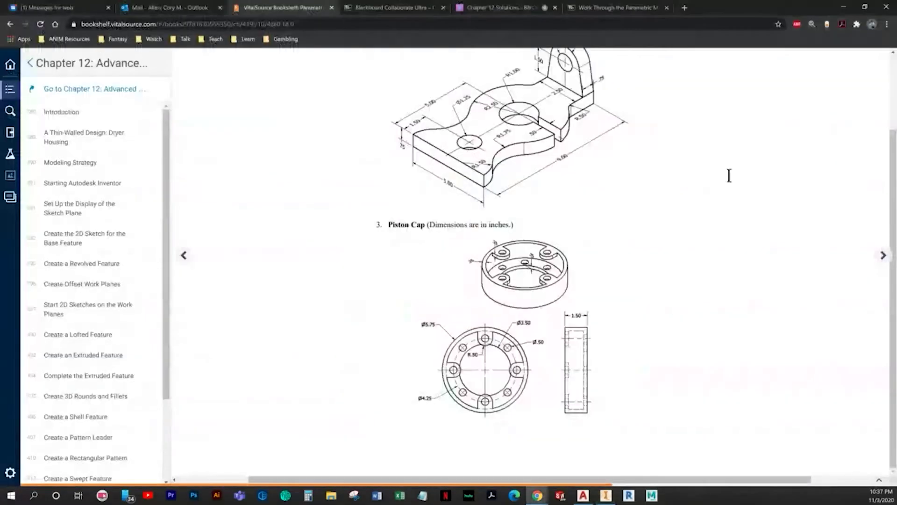
key(alt+Tab)
Create a sketch on the recessed inner face of the ring and project the upper lug's hole edge into it.
click(19, 37)
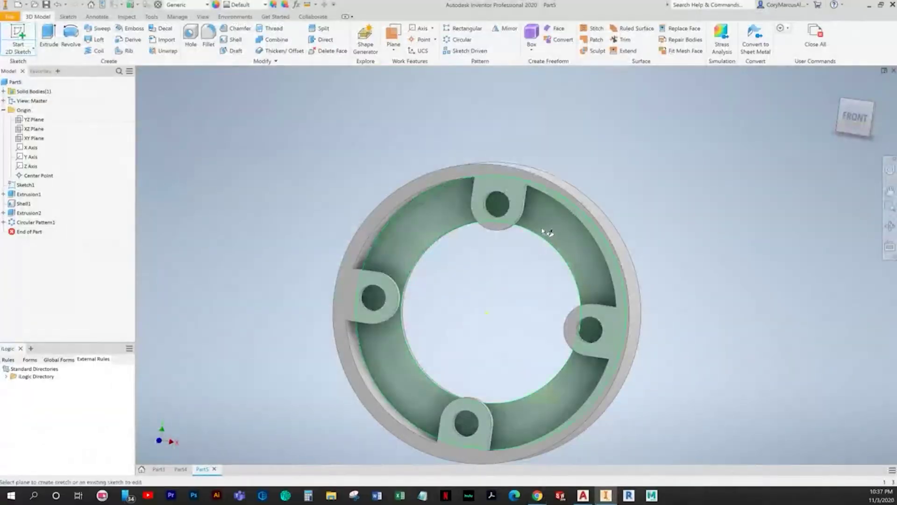
click(573, 222)
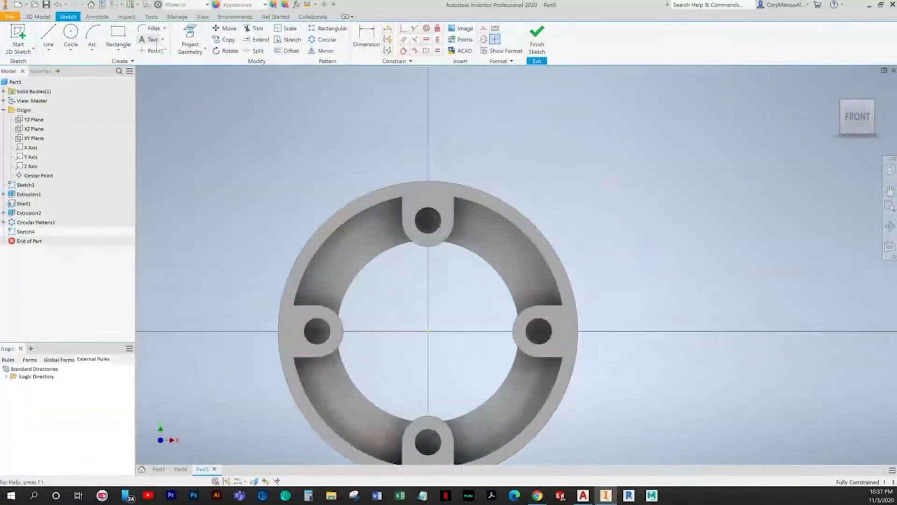
click(189, 44)
click(439, 227)
key(Escape)
click(538, 34)
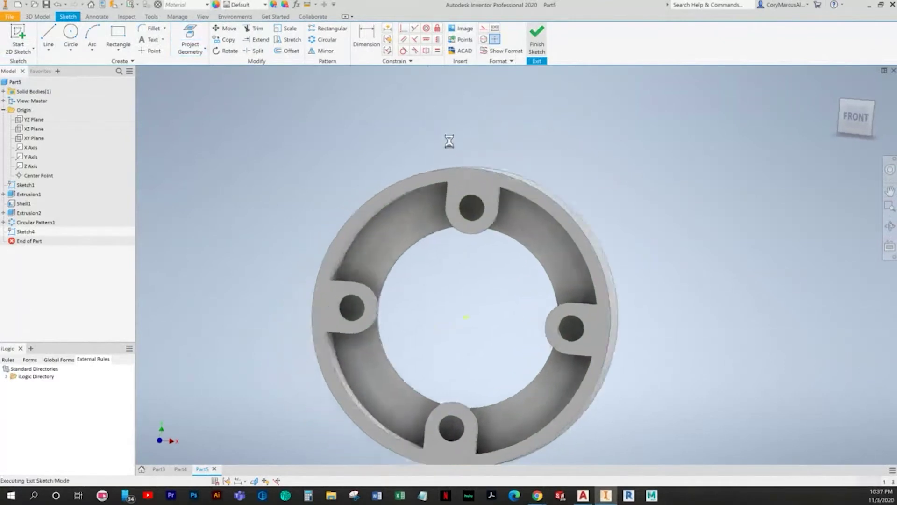
Extrude the projected circle as a cut through all to make a hole in the ring's floor behind the upper lug.
key(e)
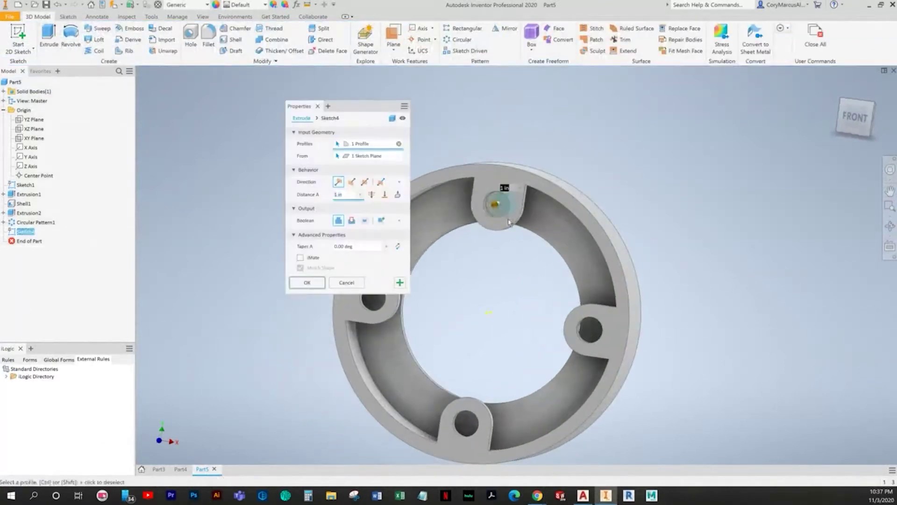
click(351, 220)
click(372, 194)
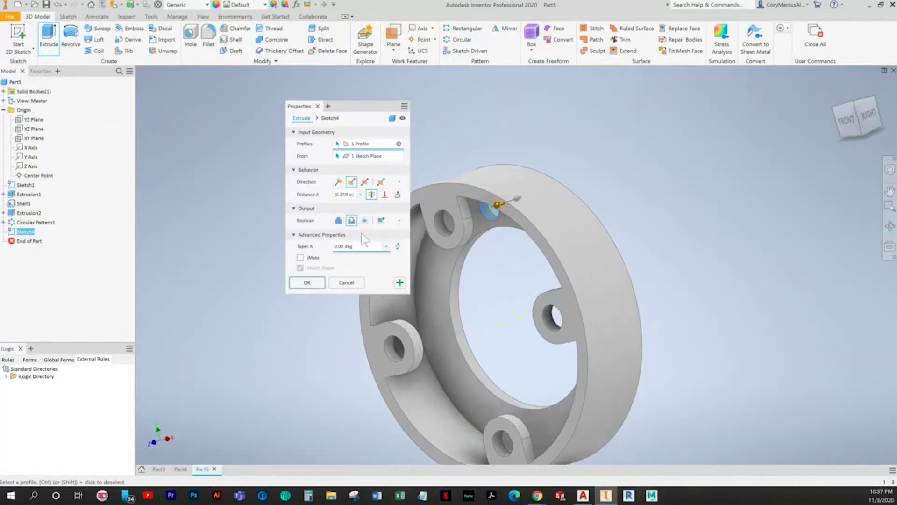
shift+middle_drag(680, 224, 583, 227)
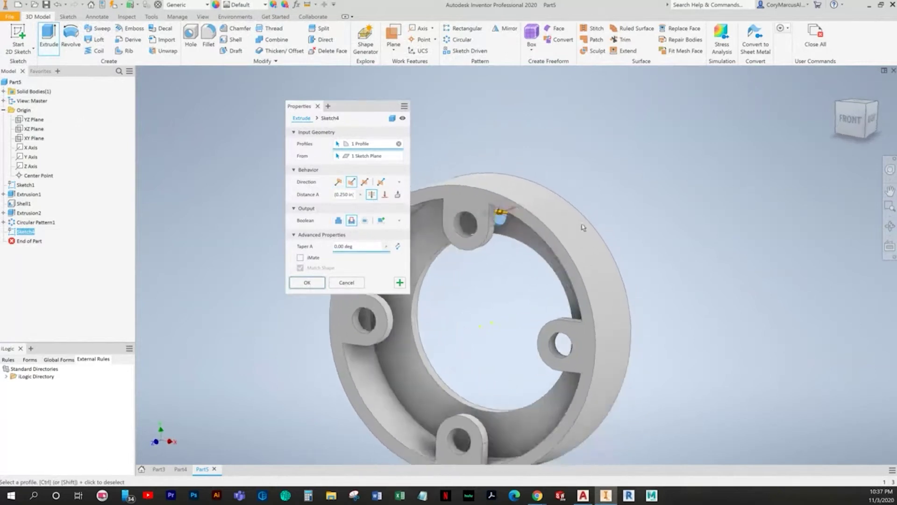
click(306, 282)
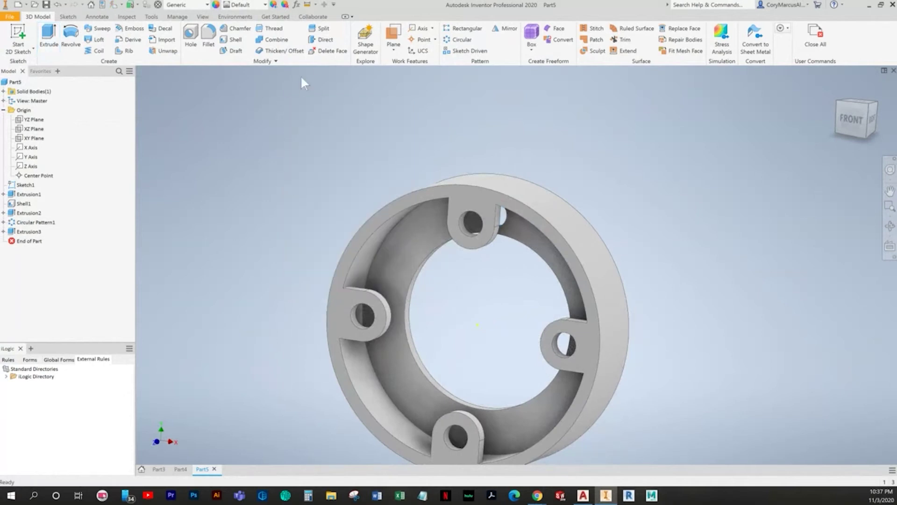
Pattern the new floor hole circularly around the Z axis with 8 occurrences over 360 degrees.
click(457, 39)
scroll(481, 228, down, 5)
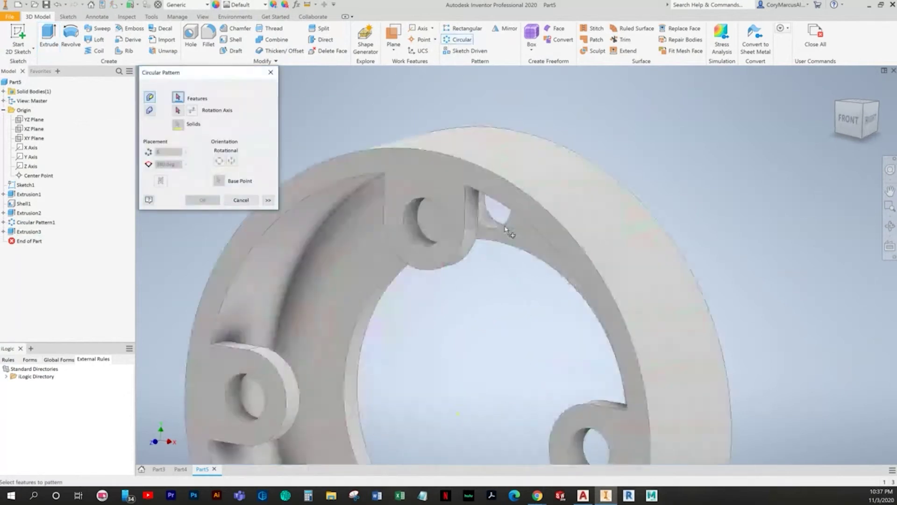
click(477, 226)
scroll(477, 226, up, 5)
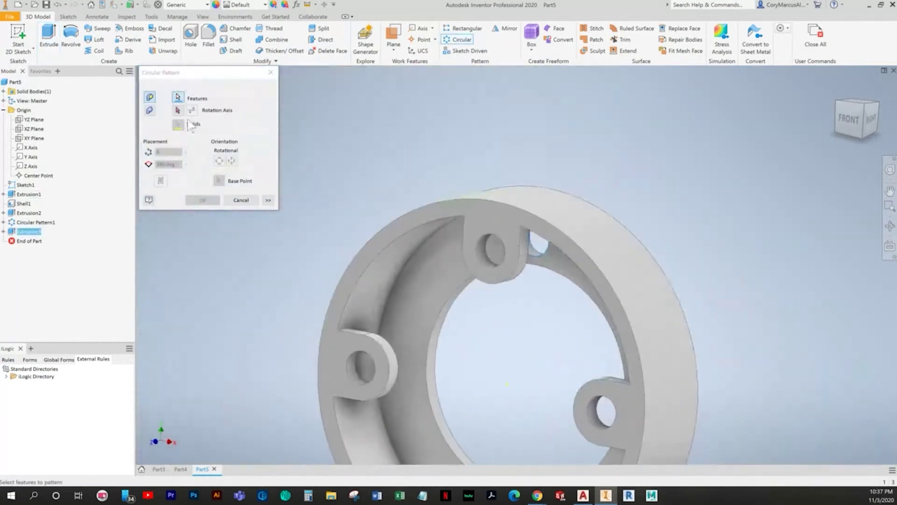
click(178, 111)
click(30, 168)
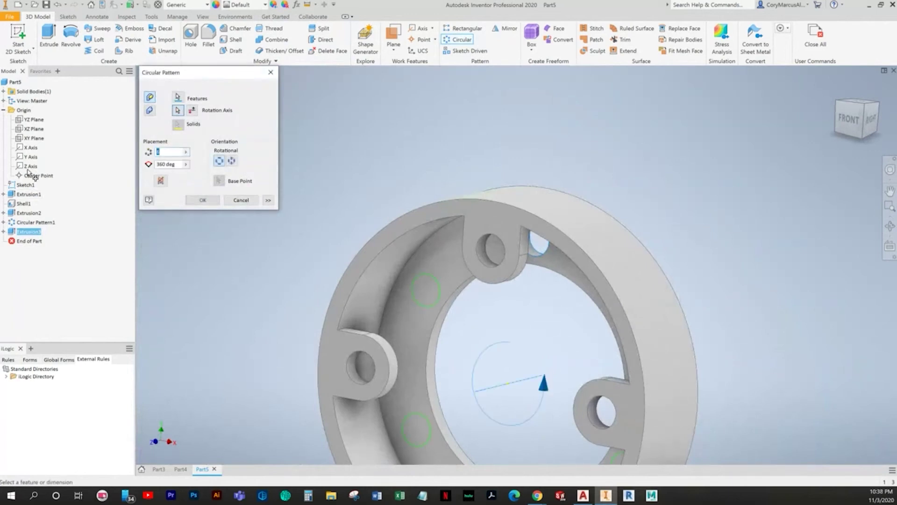
key(F5)
key(alt+Tab)
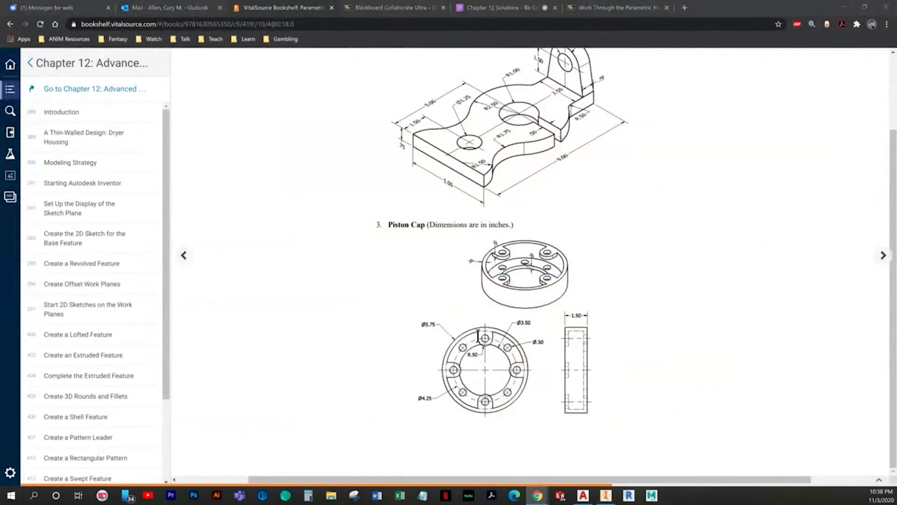
key(alt+Tab)
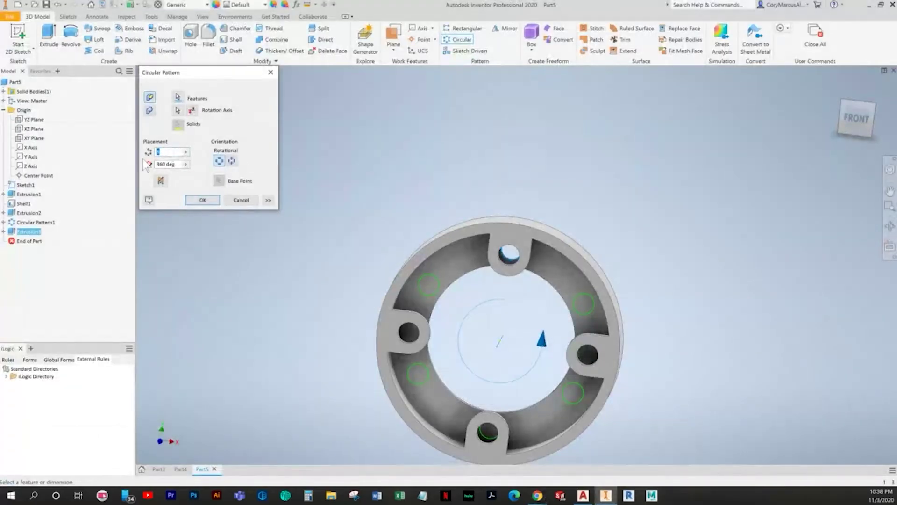
click(202, 200)
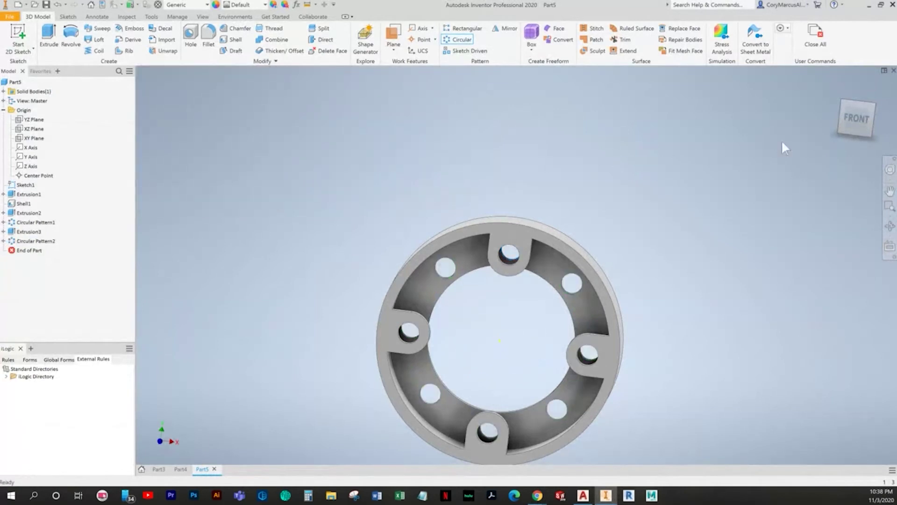
Compare the finished ring in front and isometric views with the Piston Cap drawing in the textbook.
click(856, 117)
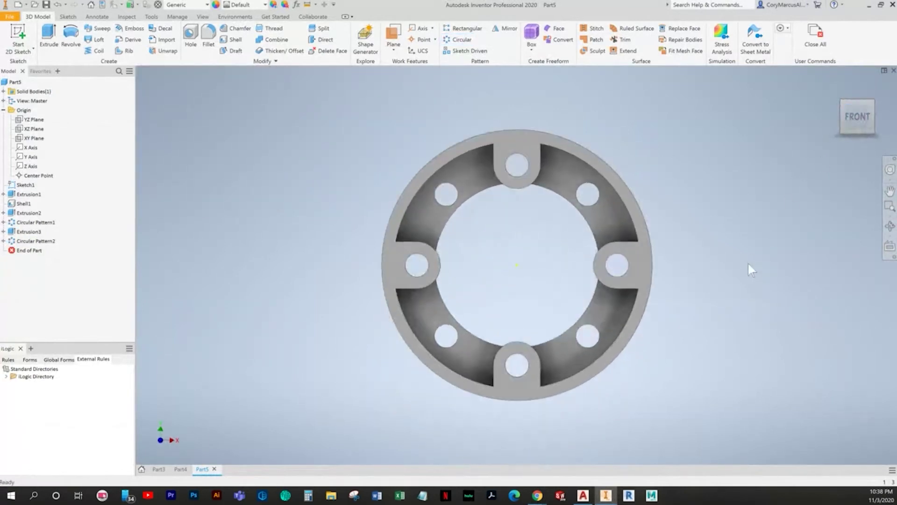
key(alt+Tab)
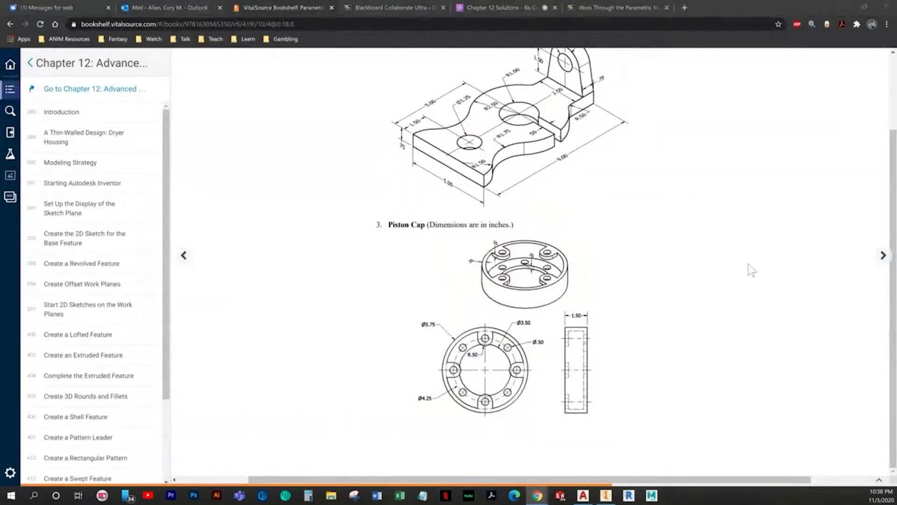
key(alt+Tab)
key(F6)
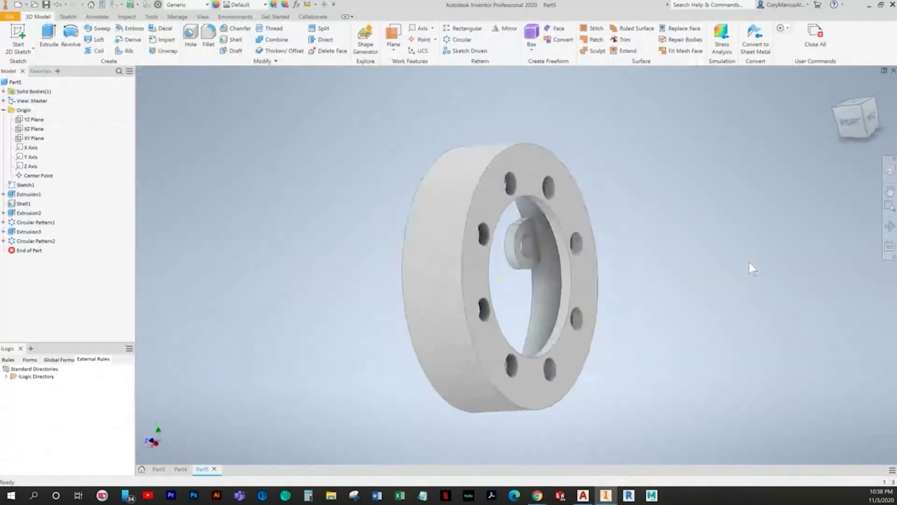
key(alt+Tab)
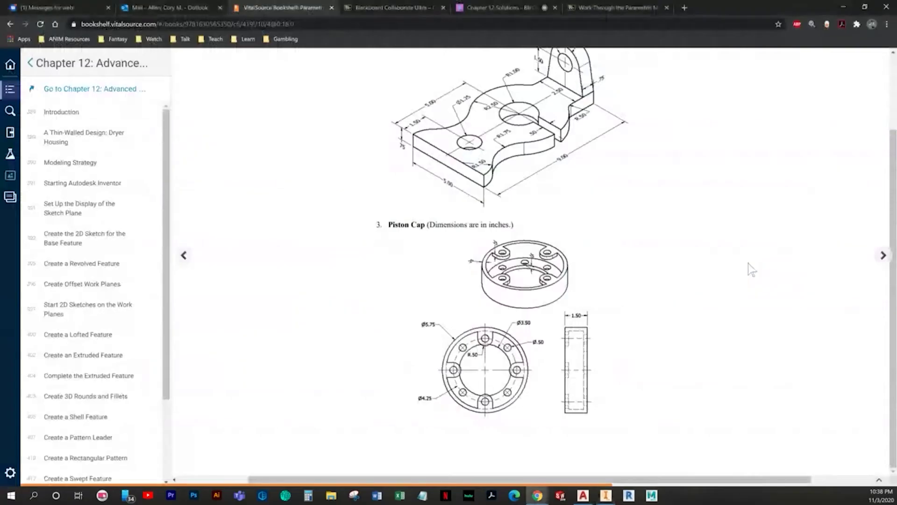
key(alt+Tab)
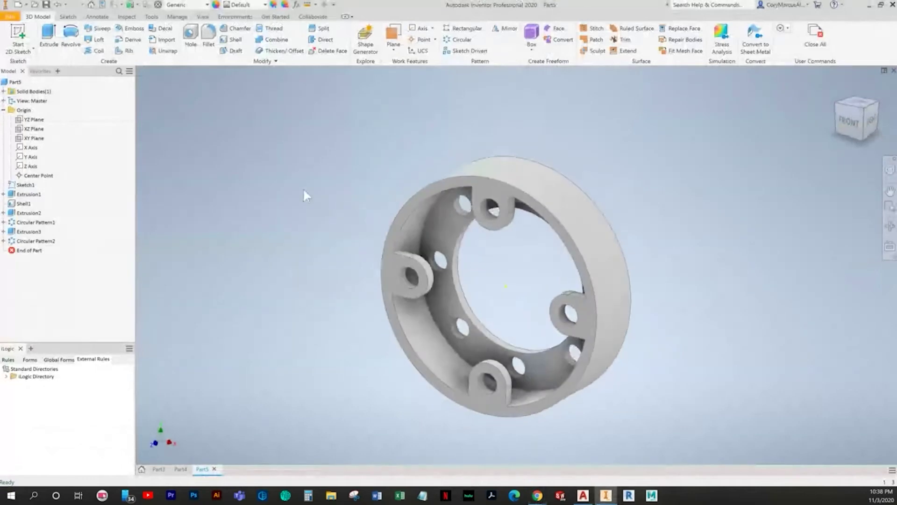
Turn the textbook to the next page and bring the dryer housing, Intake Flange and Anchor Base exercises into view.
key(alt+Tab)
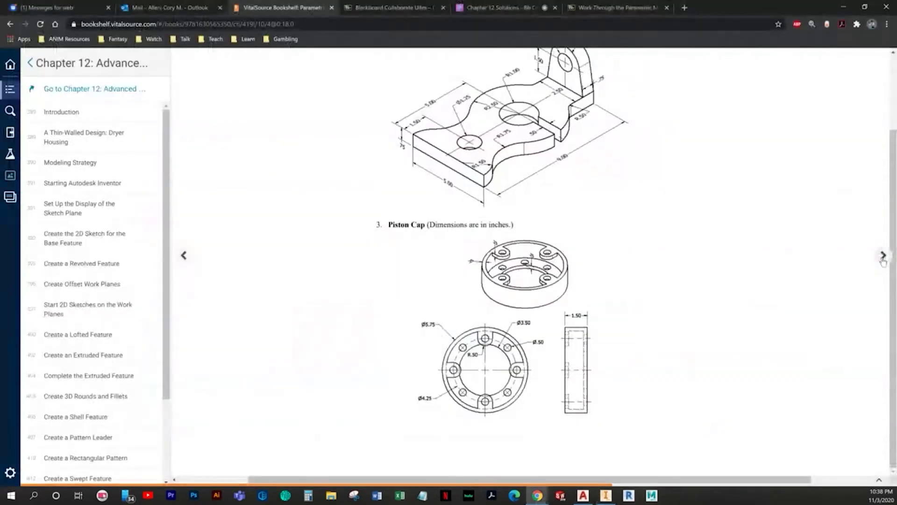
click(883, 255)
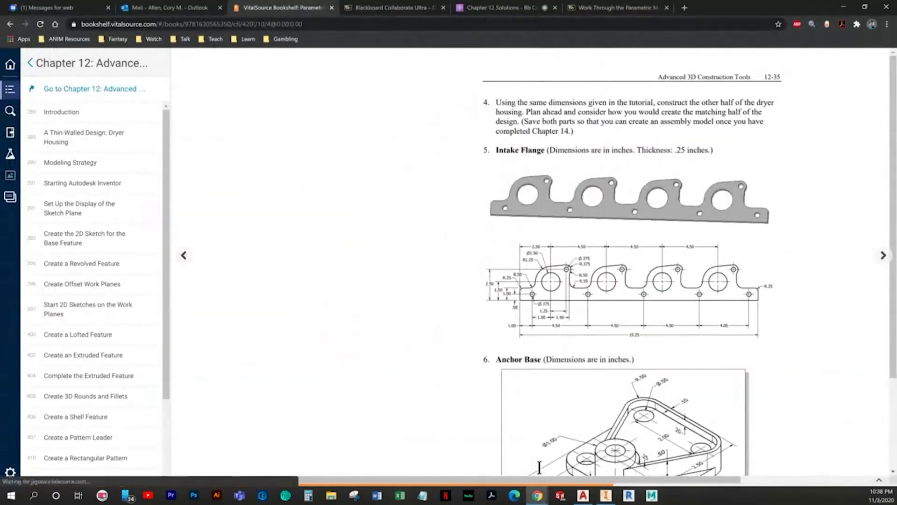
drag(579, 478, 617, 478)
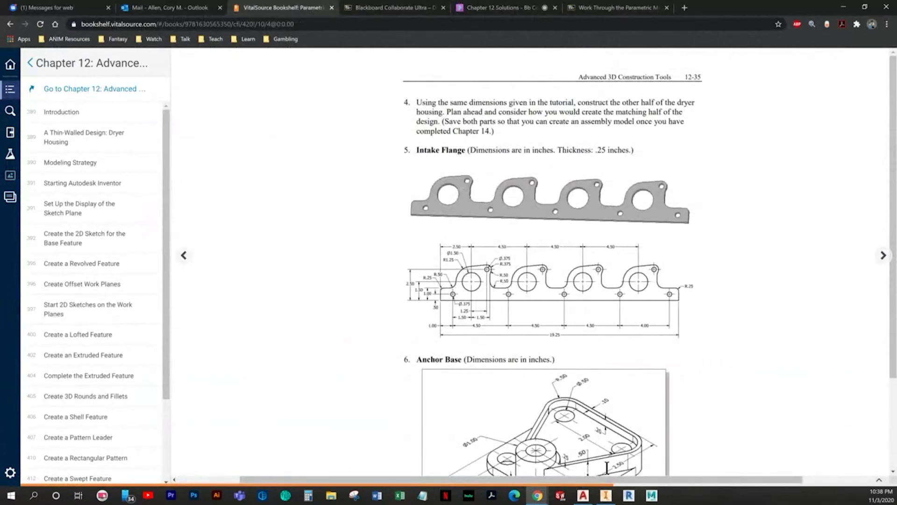
Return to Inventor and open the Dryer Housing part from the Chapter 12 folder.
key(alt+Tab)
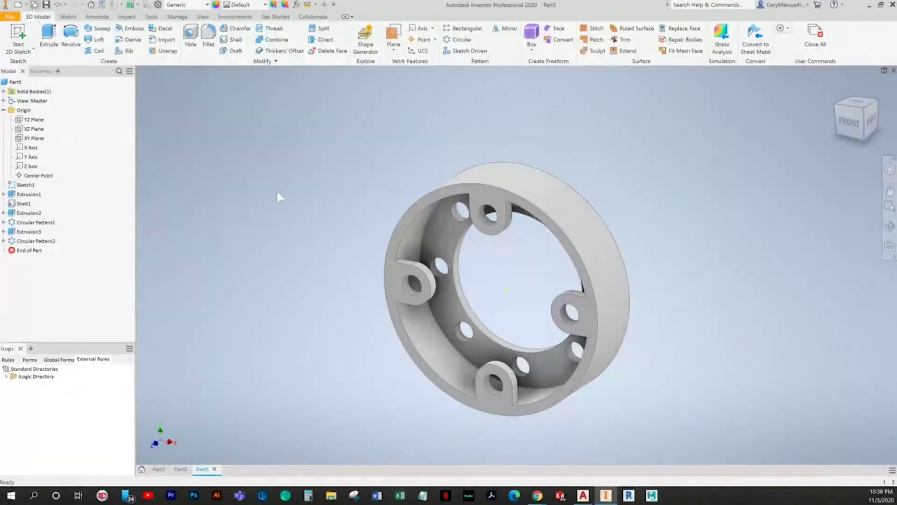
key(ctrl+o)
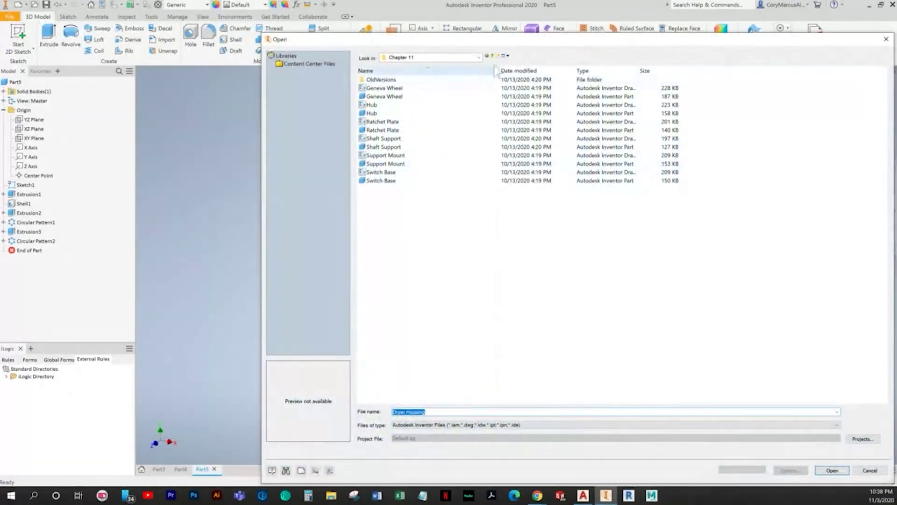
click(493, 56)
double_click(401, 155)
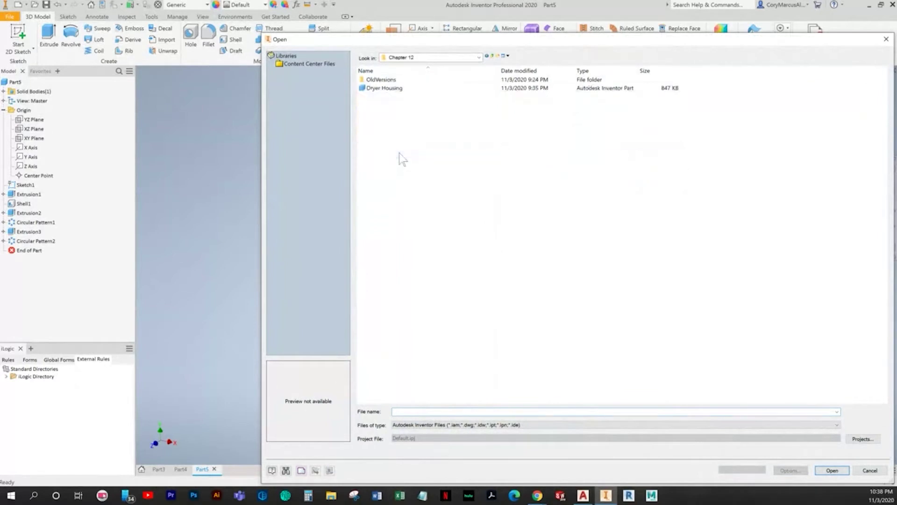
double_click(399, 88)
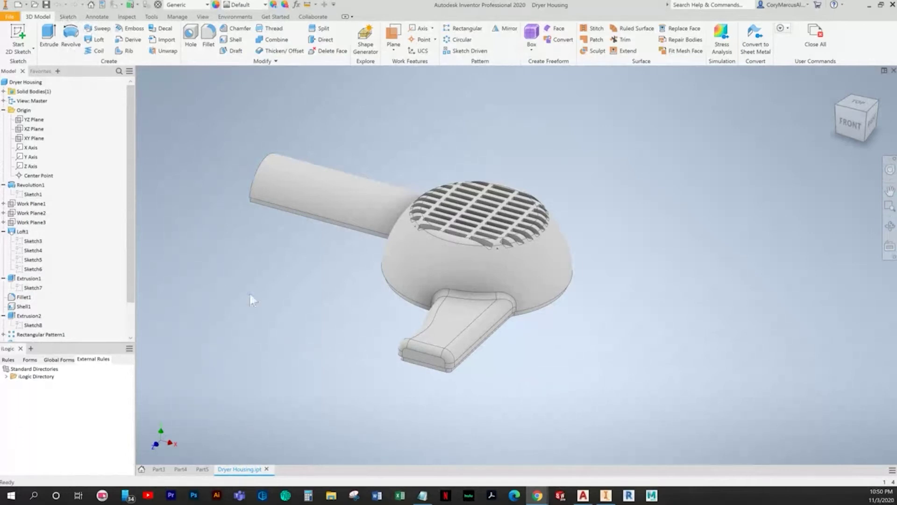
Create a new part from the Standard (in).ipt template and expand its Origin folder.
click(425, 321)
middle_drag(331, 327, 404, 346)
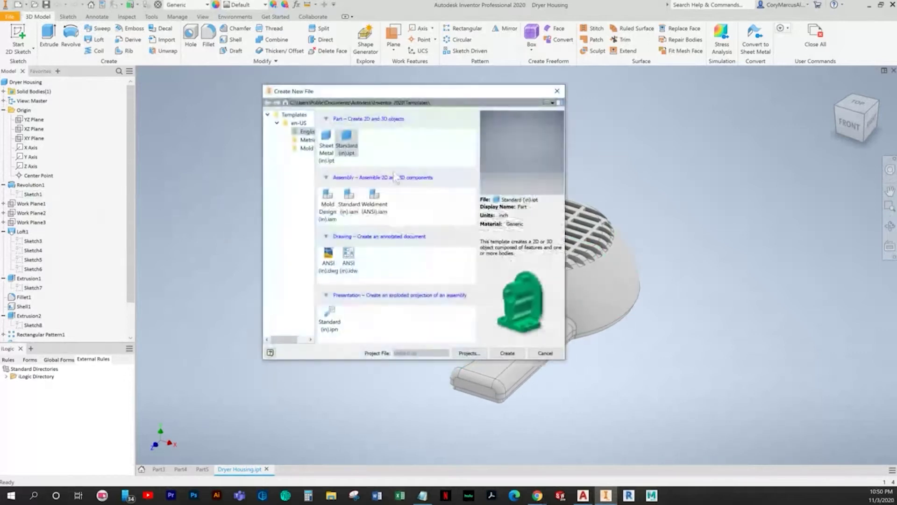
double_click(351, 139)
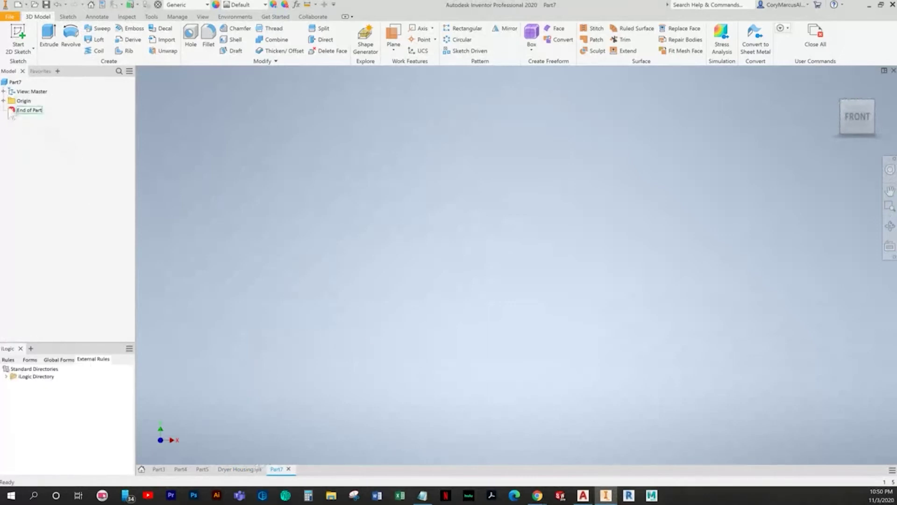
click(3, 100)
Open Sketch1 of Revolution1 in Dryer Housing for editing and select the whole profile for copying.
click(241, 471)
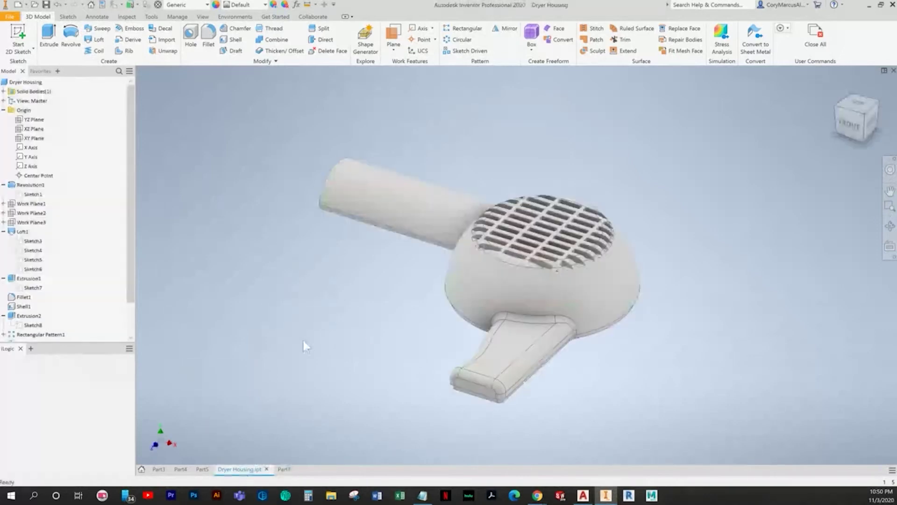
double_click(31, 194)
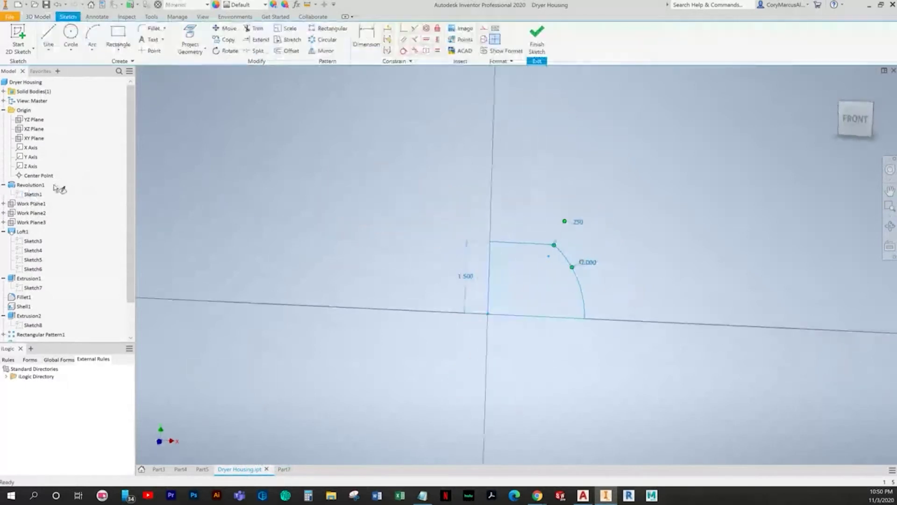
middle_drag(582, 330, 531, 341)
mouse_move(611, 372)
mouse_down()
mouse_move(487, 263)
mouse_move(349, 202)
mouse_up()
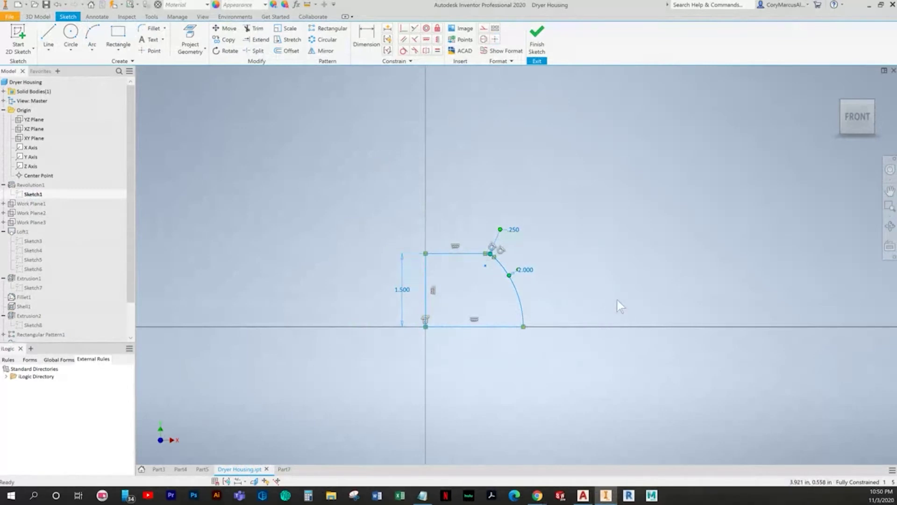
Create a sketch on the new part's XY Plane and paste the copied dryer housing profile into it.
click(285, 468)
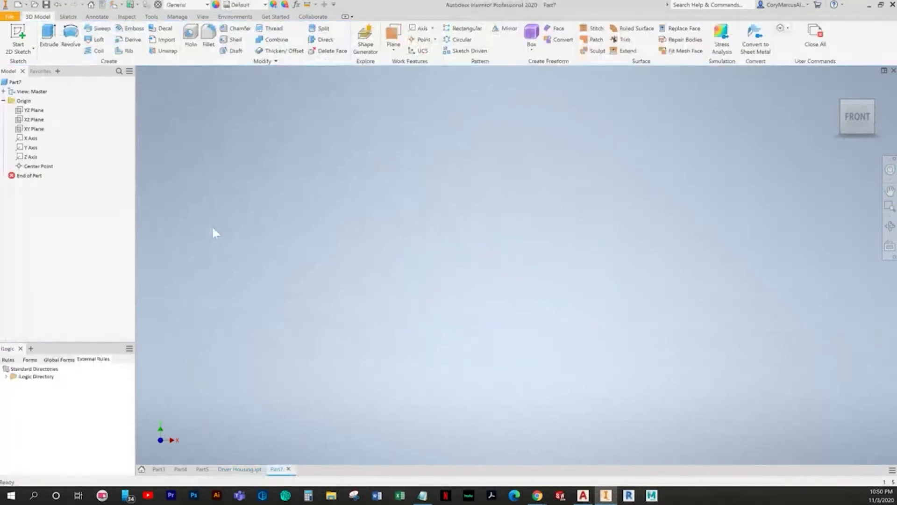
click(35, 129)
right_click(36, 131)
click(56, 133)
key(ctrl+v)
Select the whole pasted profile and rotate it about a point inside it until it is upside down with the curved edge on the left.
scroll(600, 236, down, 3)
middle_drag(597, 241, 440, 314)
mouse_move(681, 391)
mouse_down()
mouse_move(477, 173)
mouse_move(340, 131)
mouse_up()
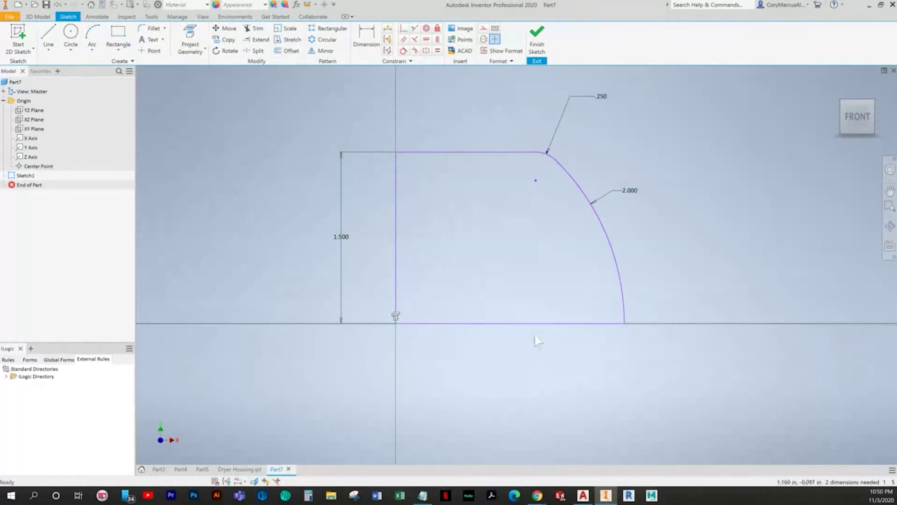
mouse_move(668, 366)
mouse_down()
mouse_move(405, 133)
mouse_move(485, 145)
mouse_up()
middle_drag(406, 346, 375, 356)
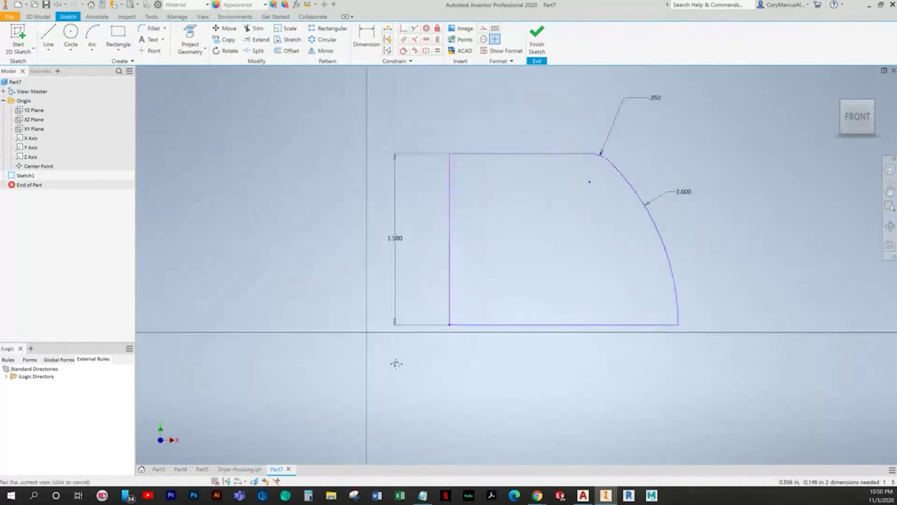
mouse_move(753, 393)
mouse_down()
mouse_move(447, 97)
mouse_move(327, 96)
mouse_up()
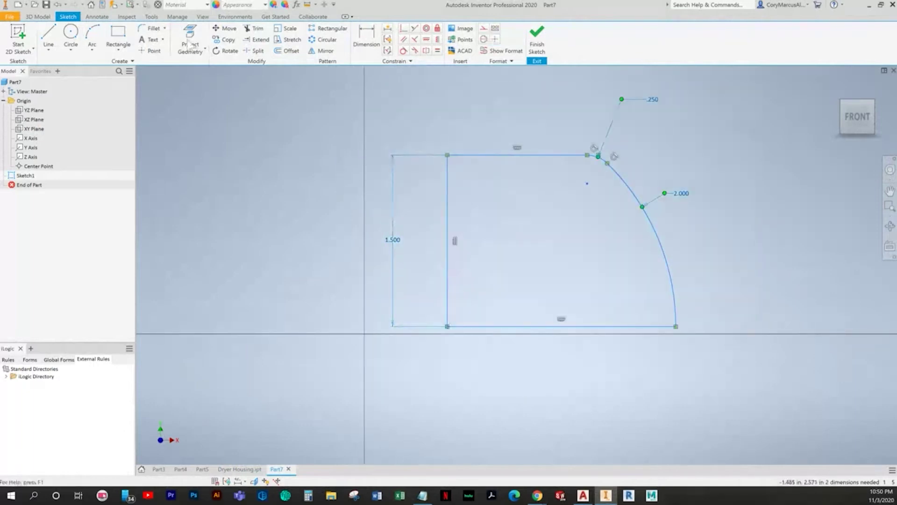
click(226, 50)
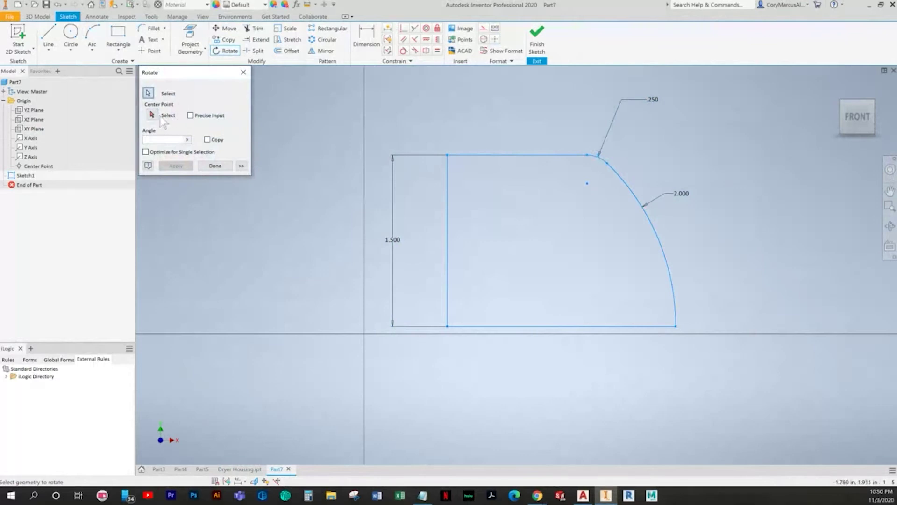
click(152, 115)
click(487, 275)
click(397, 263)
click(401, 270)
key(Escape)
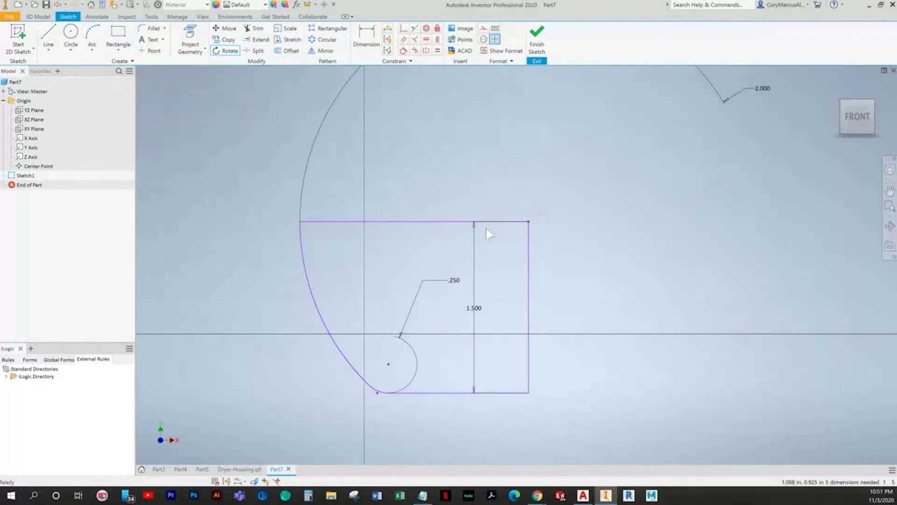
Constrain the profile's vertical edge perpendicular to the top and bottom edges, and make the top edge horizontal.
drag(528, 393, 483, 399)
key(ctrl+z)
click(414, 39)
click(508, 226)
click(528, 290)
click(530, 390)
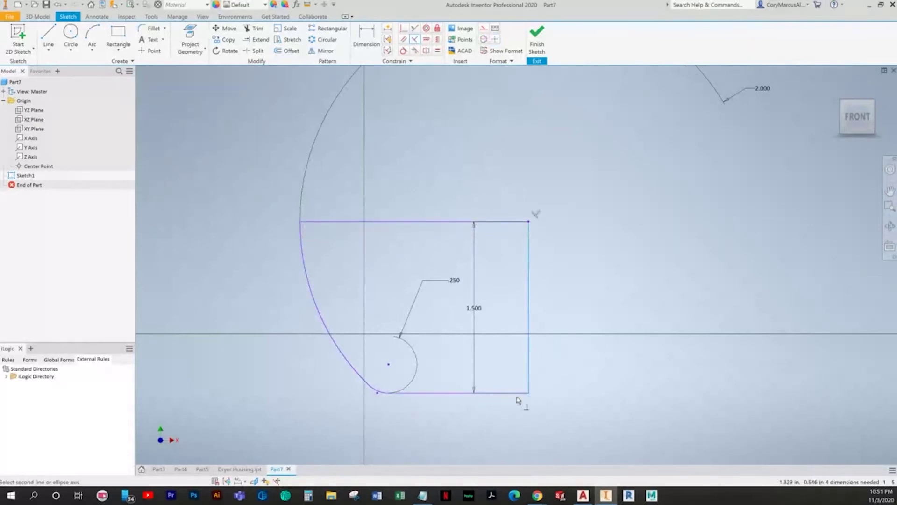
click(516, 393)
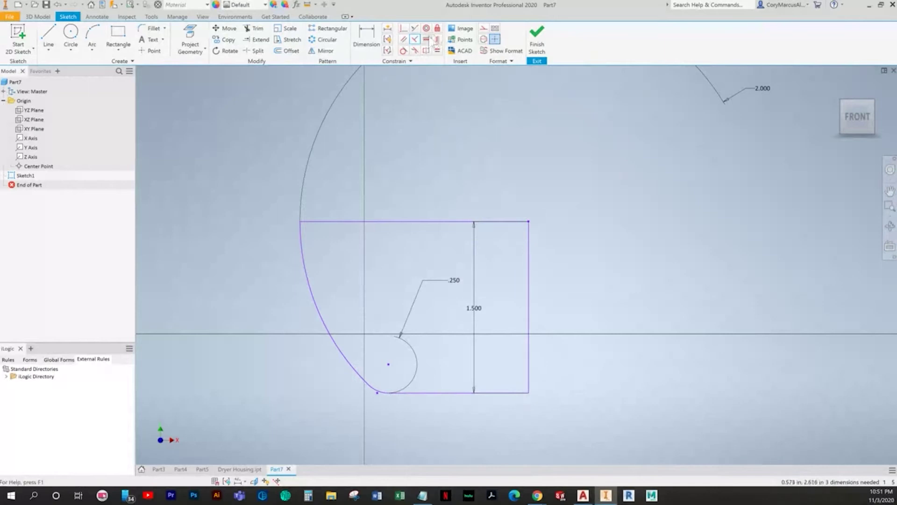
click(461, 221)
key(Escape)
Project the origin center point, make the profile's upper-right corner coincident with it, and finish the sketch.
key(p)
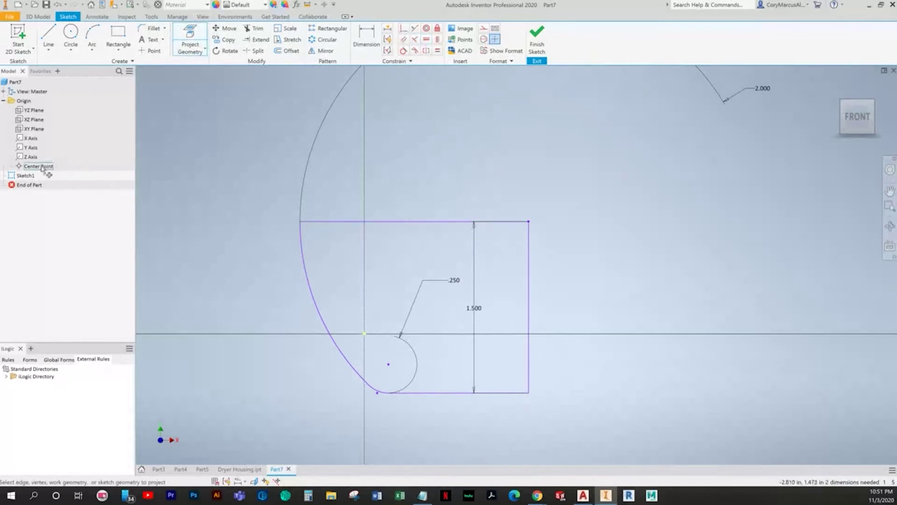
click(402, 28)
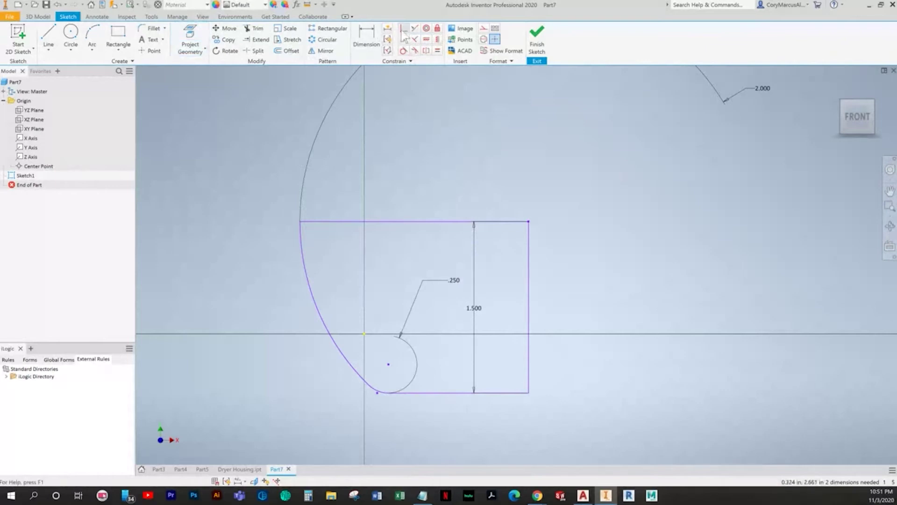
click(528, 221)
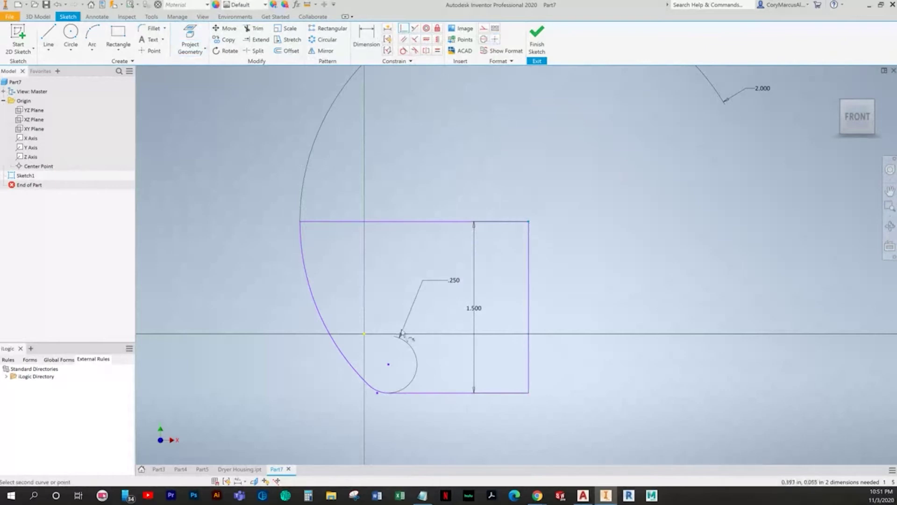
click(364, 335)
scroll(419, 319, up, 3)
middle_drag(443, 303, 495, 224)
key(Escape)
click(537, 47)
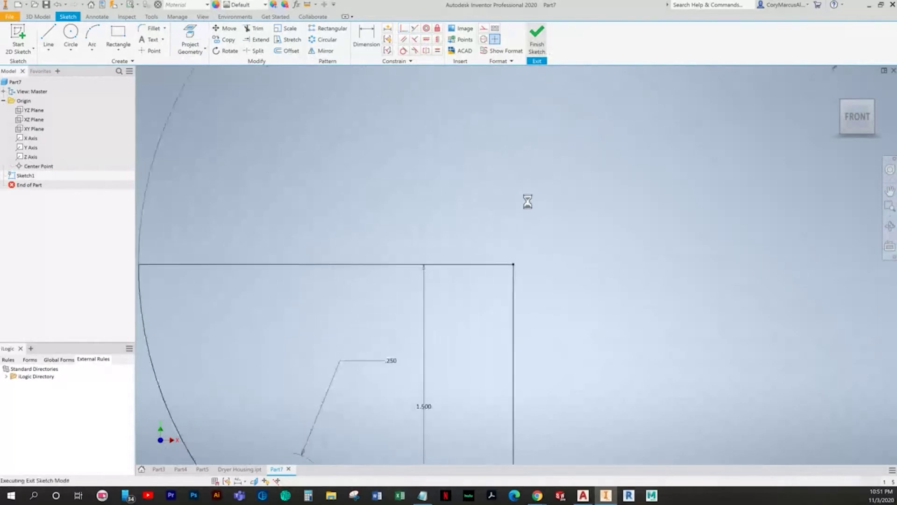
Exit the open sketch in Dryer Housing and compare its Sketch1 with the rotated profile in the new part.
click(226, 470)
click(545, 60)
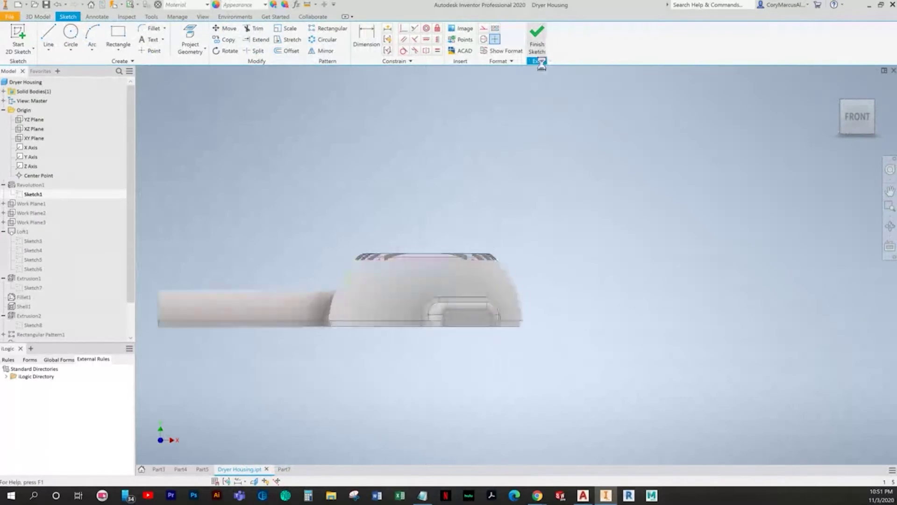
click(285, 470)
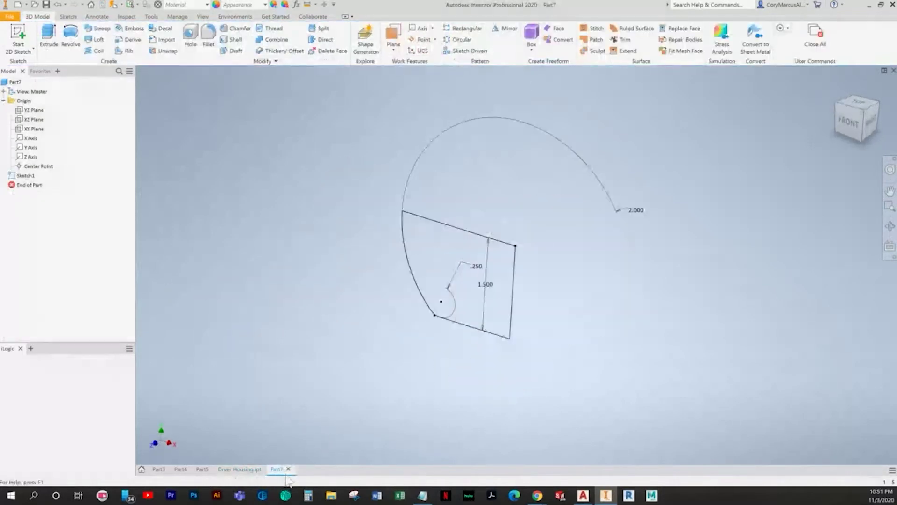
click(239, 468)
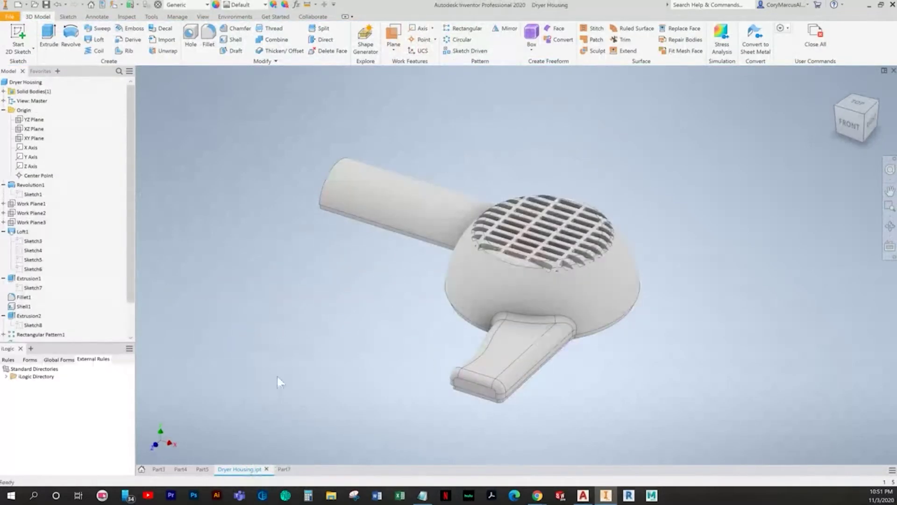
click(32, 194)
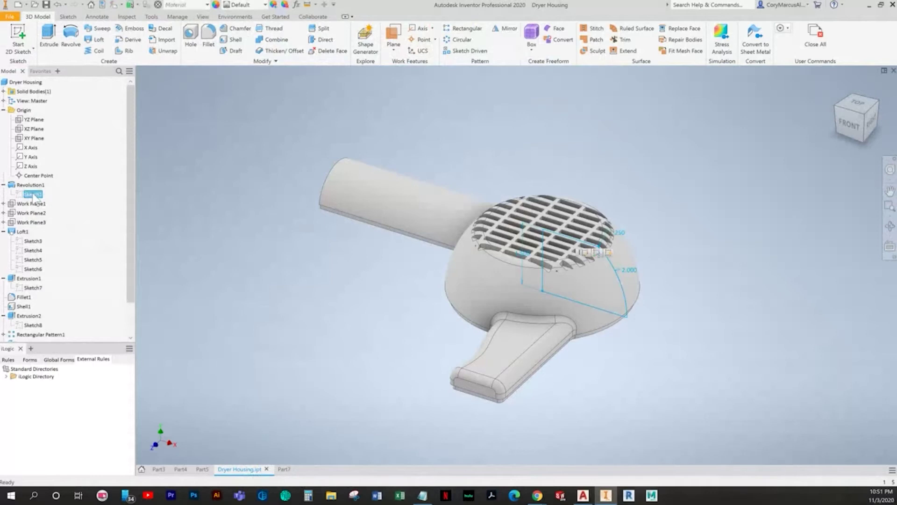
click(283, 469)
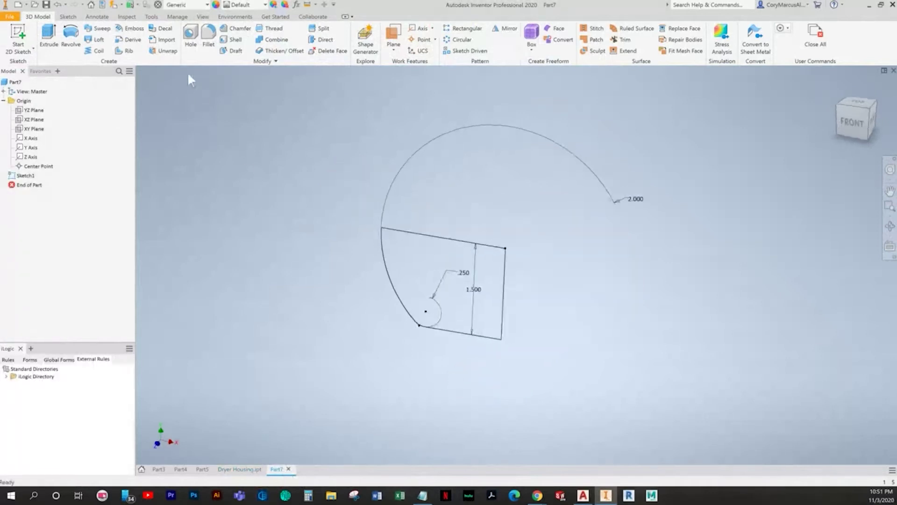
Revolve the rotated profile a full 360 degrees about its straight vertical edge.
click(70, 42)
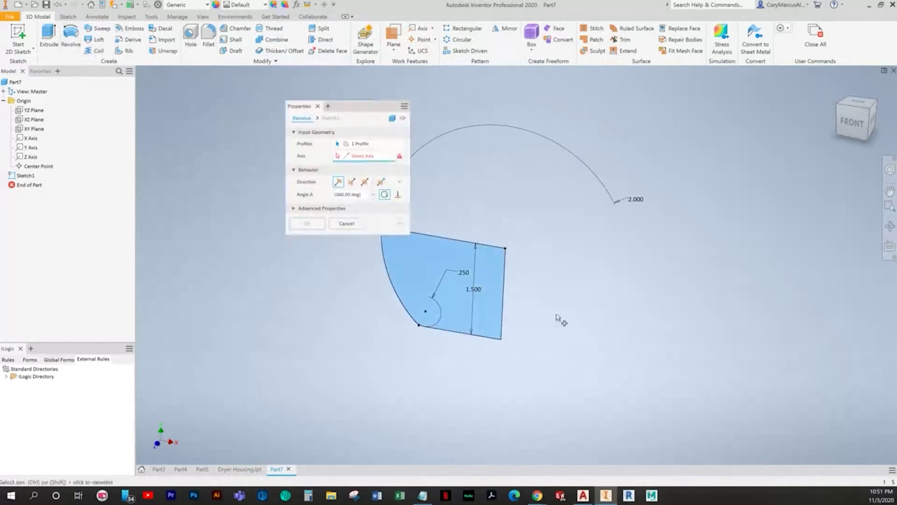
click(505, 270)
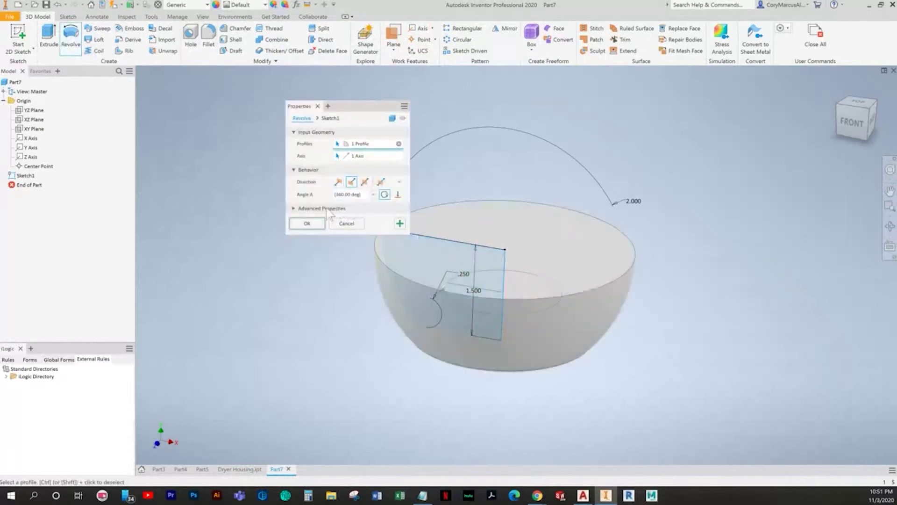
click(308, 224)
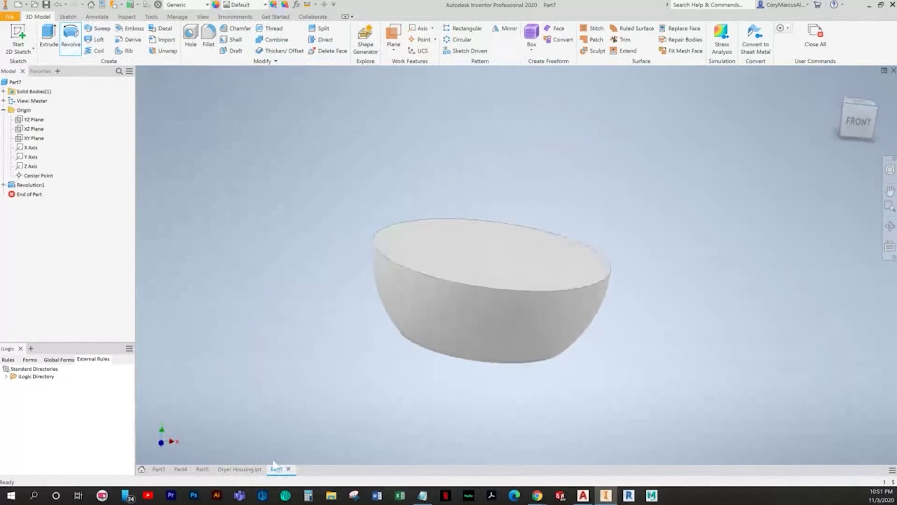
Check the offset definitions of Work Plane1, Work Plane2 and Work Plane3 in Dryer Housing, and return to the new part.
click(240, 469)
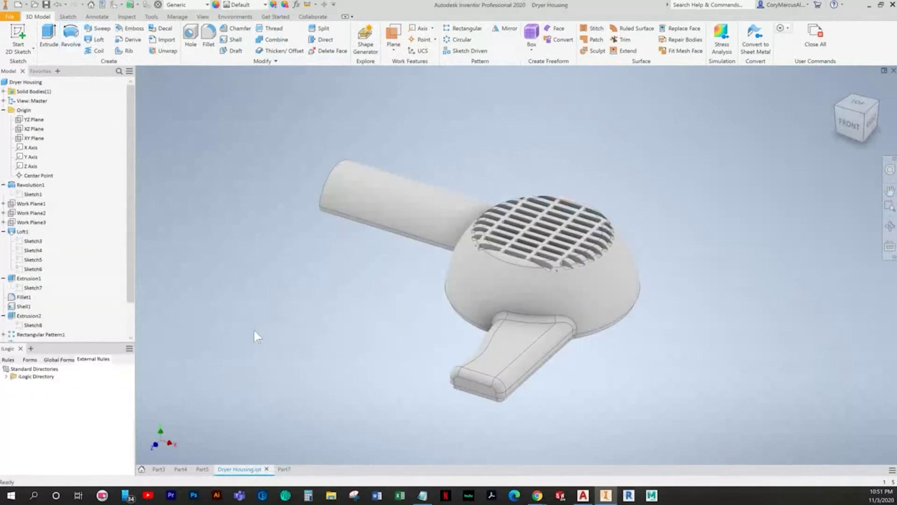
double_click(31, 204)
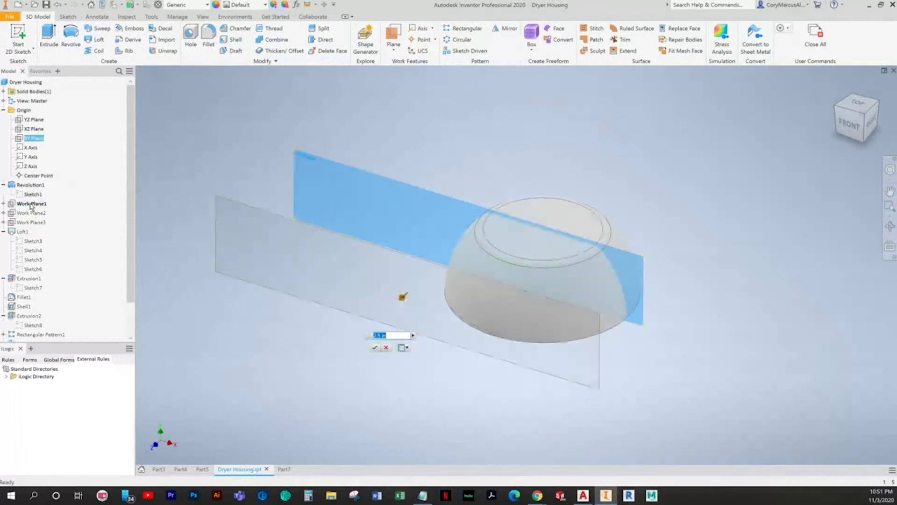
key(Escape)
double_click(31, 212)
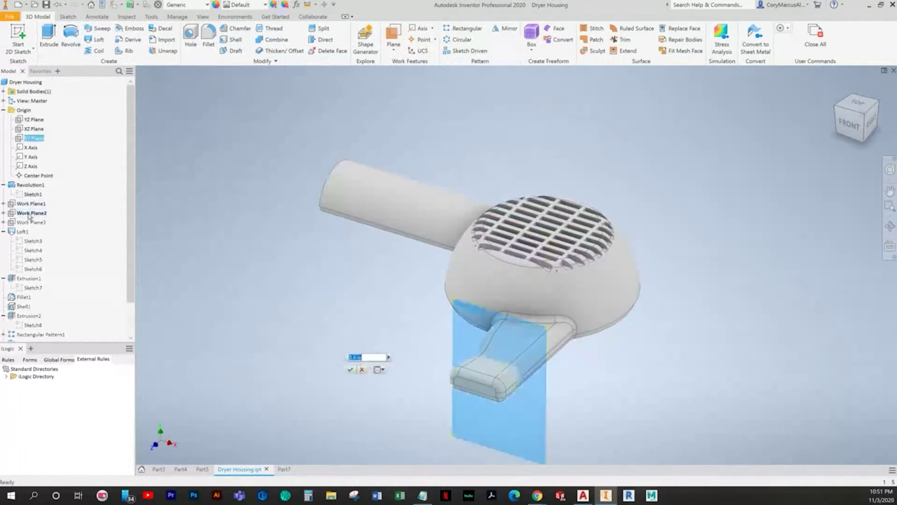
key(Escape)
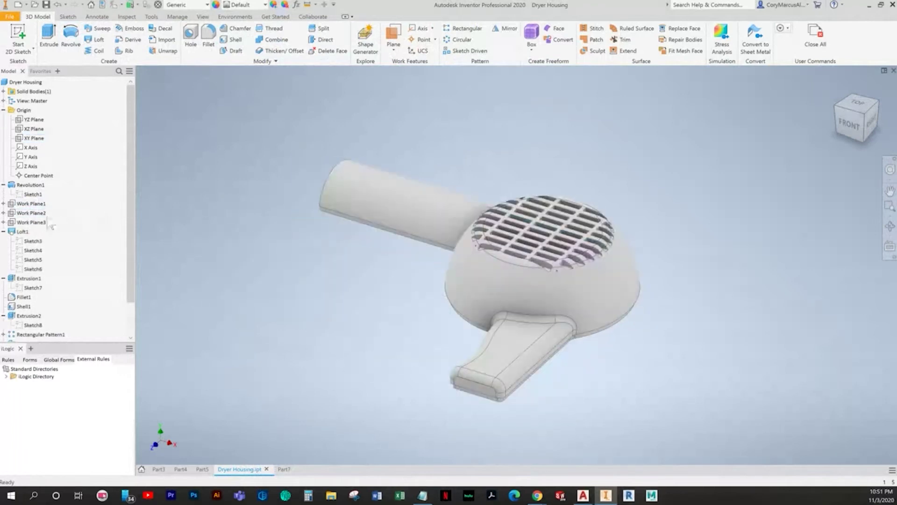
double_click(31, 222)
key(Escape)
click(283, 470)
click(394, 49)
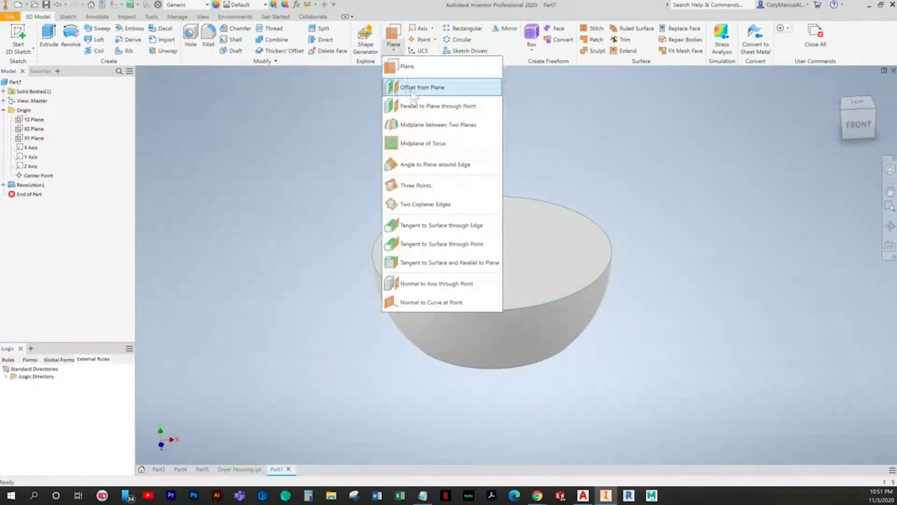
click(422, 88)
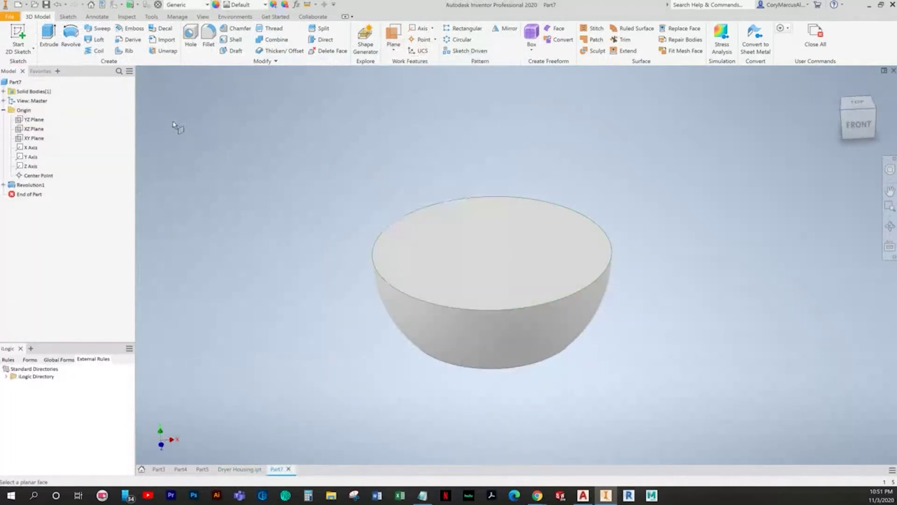
click(36, 130)
shift+middle_drag(574, 247, 503, 222)
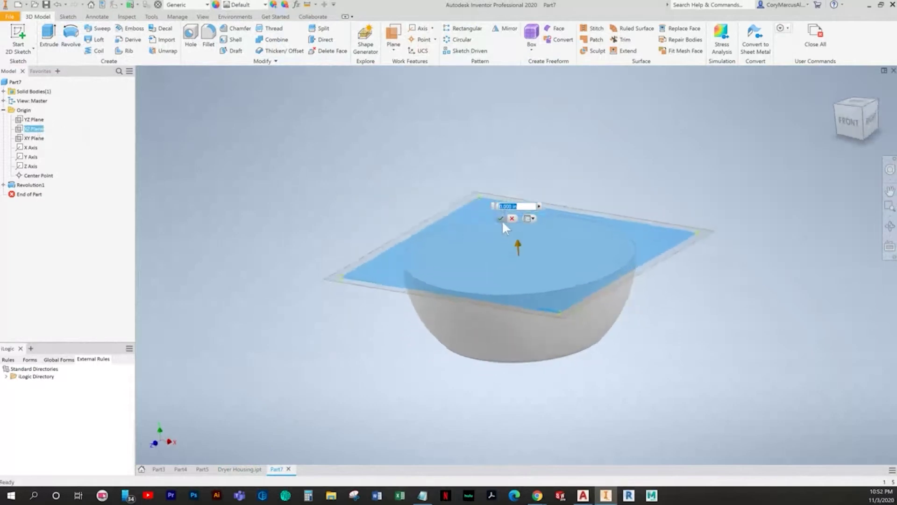
key(Escape)
Create a work plane offset 3.5 in from the XY Plane.
click(397, 52)
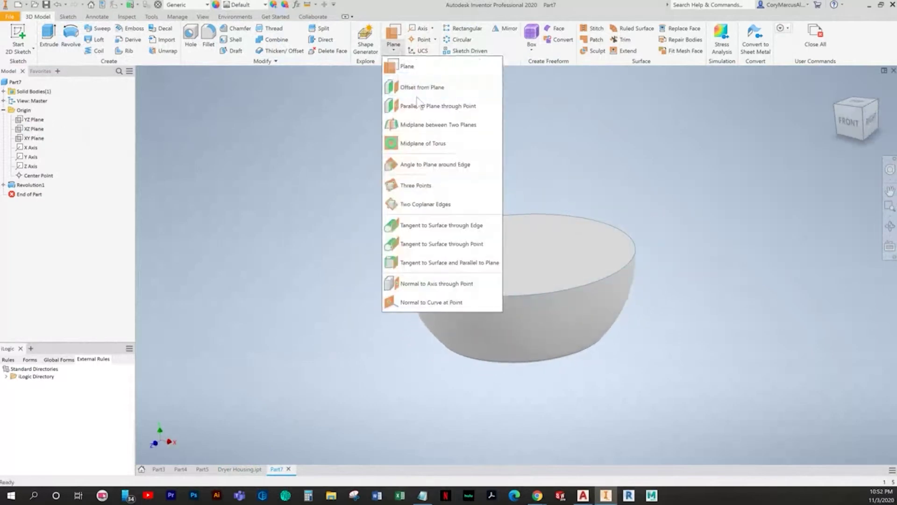
click(420, 88)
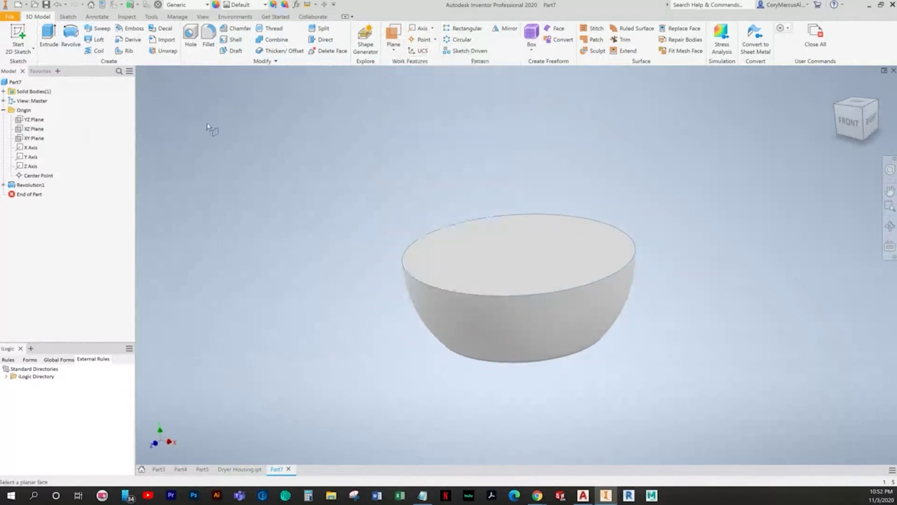
click(41, 139)
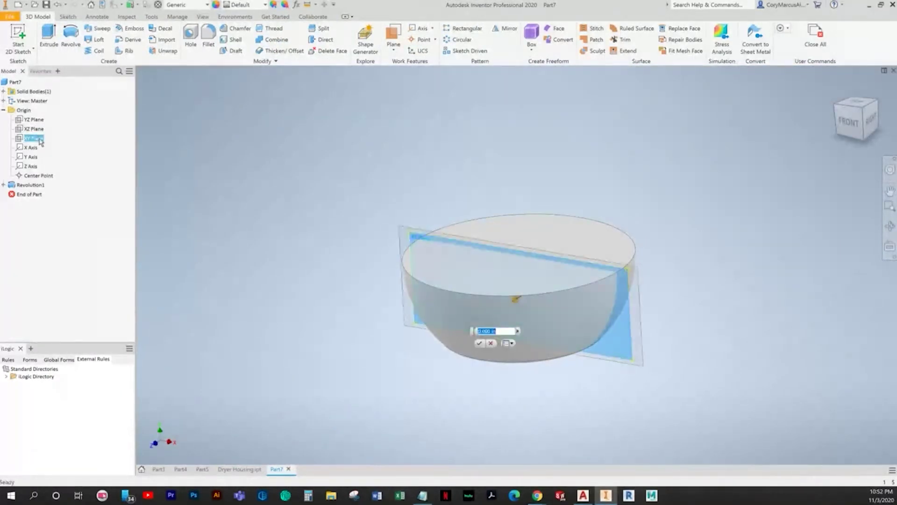
text(3.5)
key(Return)
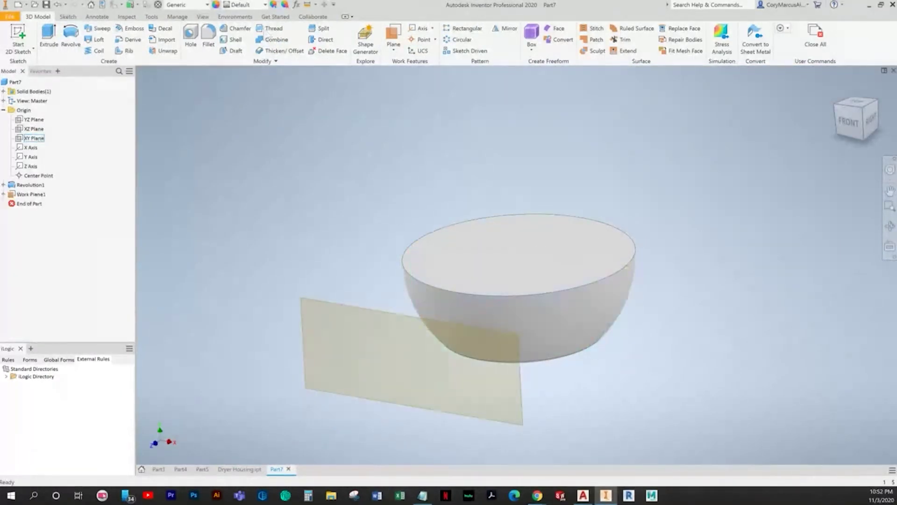
Create a second work plane offset 3.5 in from the XY Plane.
click(394, 47)
click(408, 88)
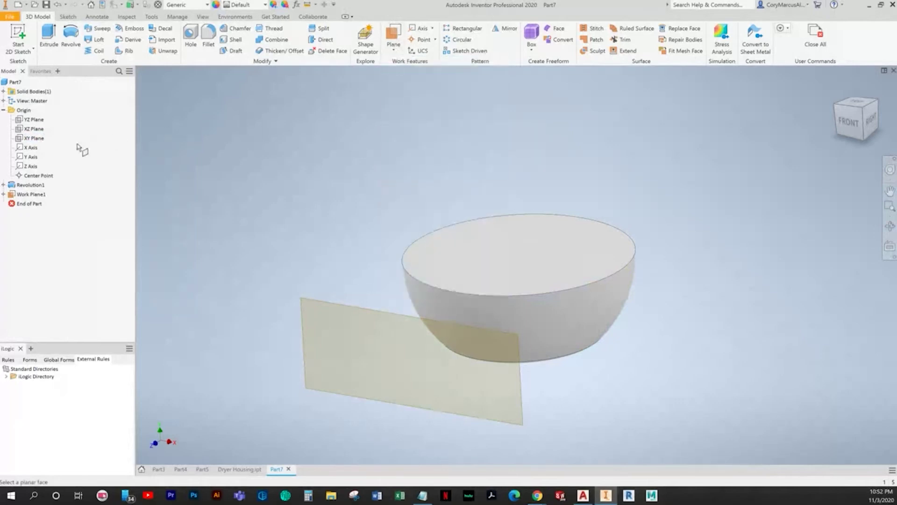
click(38, 138)
text(3)
key(Return)
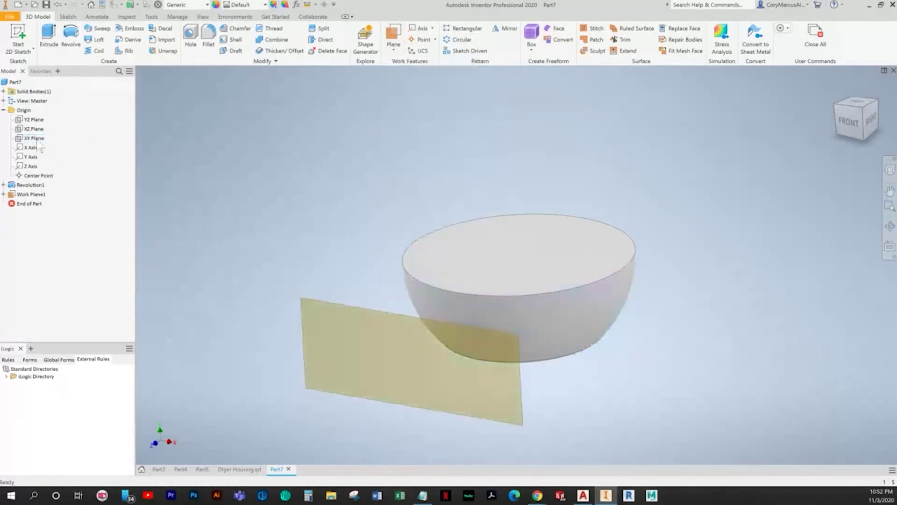
Set the offset of Work Plane1 from the XY Plane to 2.5 in.
double_click(40, 194)
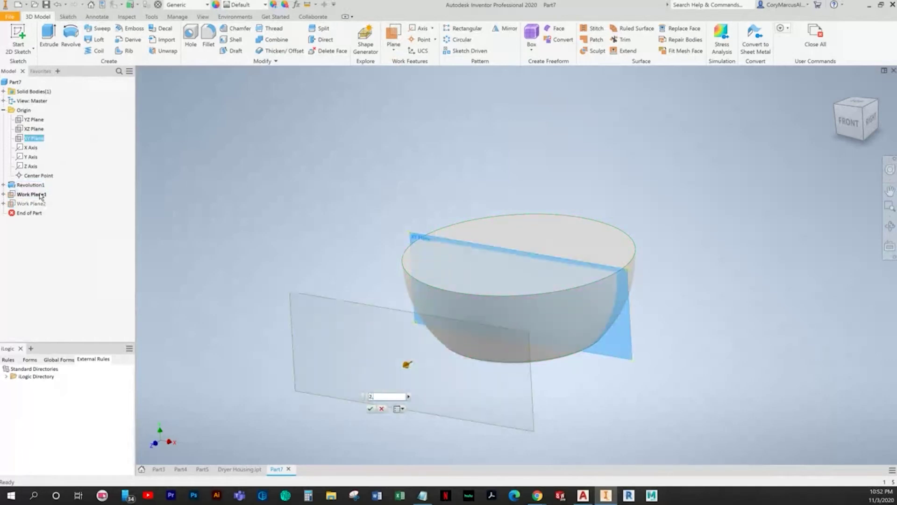
text(2.)
key(Return)
Create a third work plane offset from the XY Plane, in front of the two existing ones.
click(394, 42)
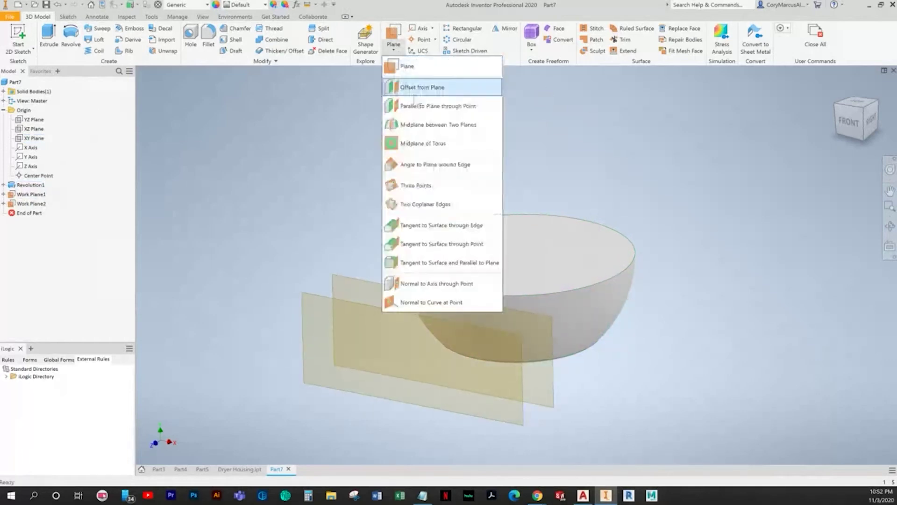
click(425, 96)
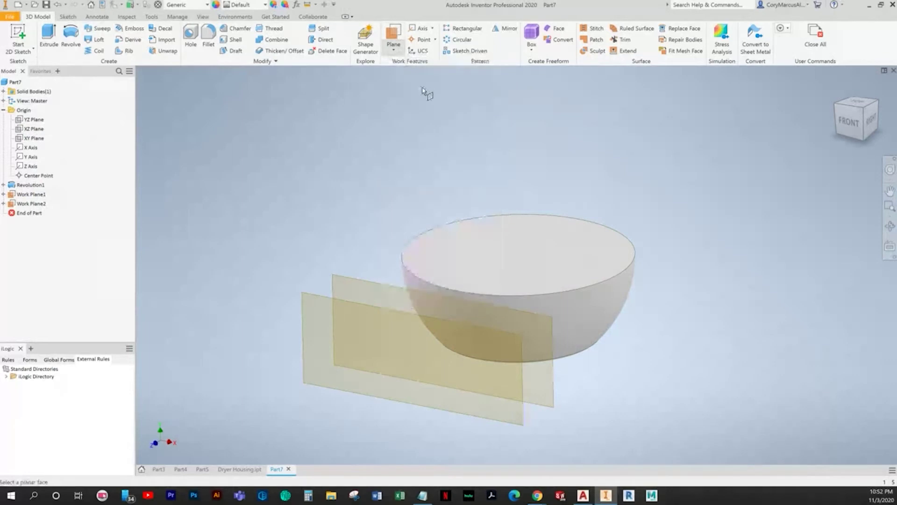
click(39, 139)
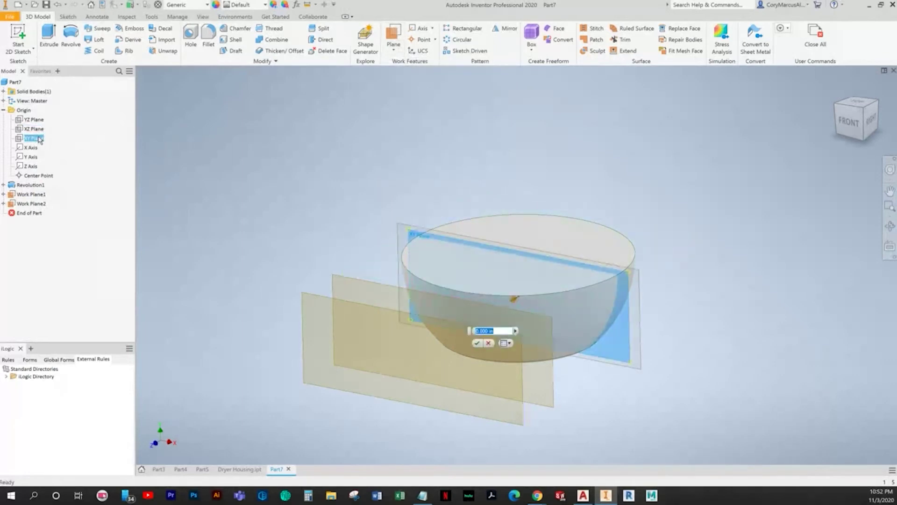
key(Return)
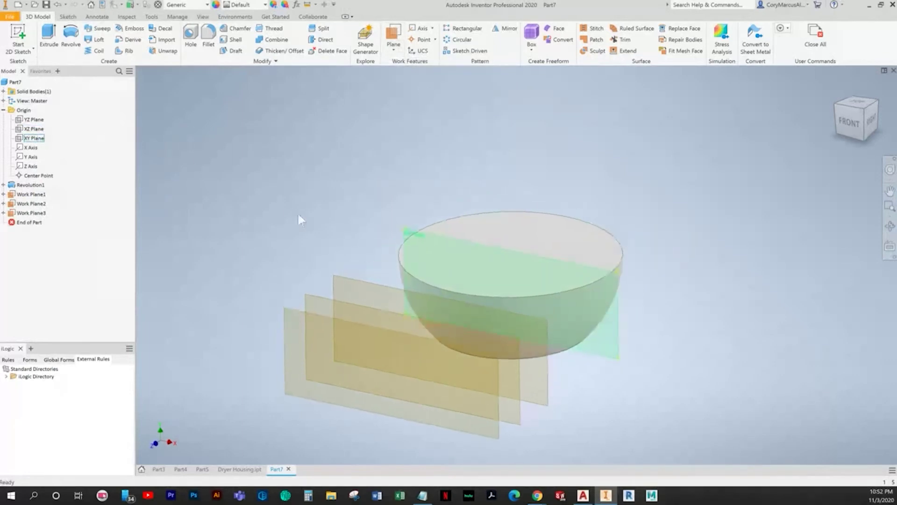
Open Sketch3 under Loft1 in Dryer Housing for editing and copy its complete 1.500 in wide rounded profile with dimensions.
click(239, 468)
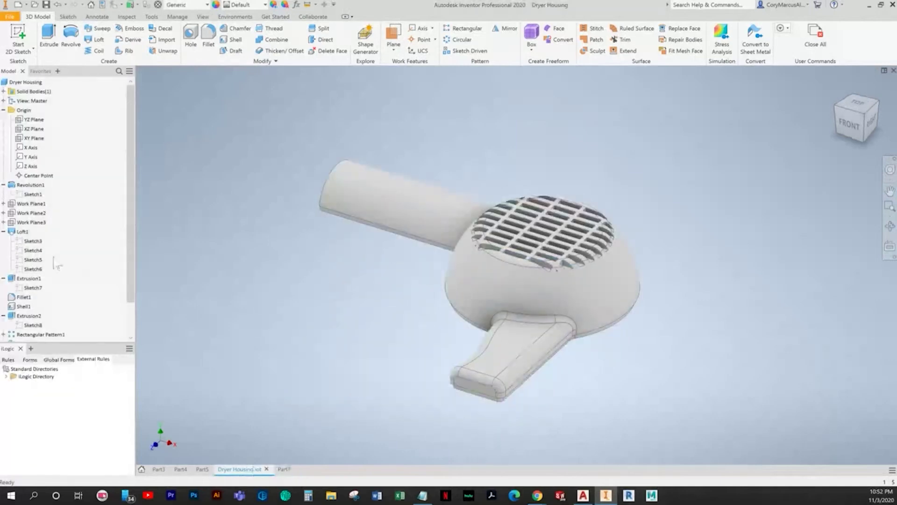
double_click(33, 240)
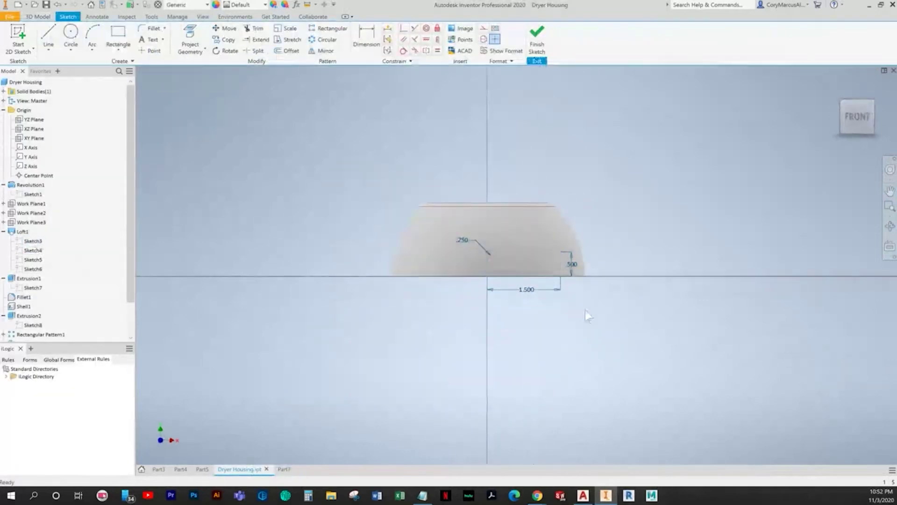
click(254, 481)
scroll(569, 241, down, 6)
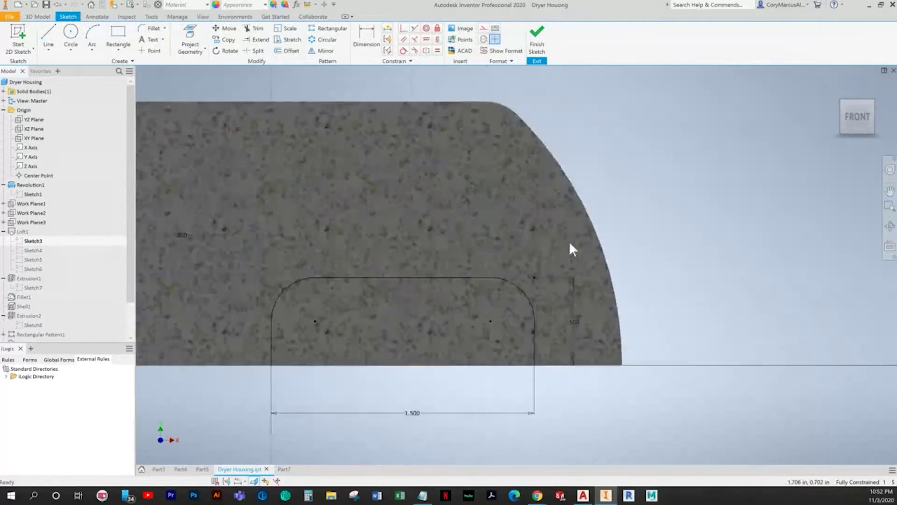
mouse_move(579, 446)
mouse_down()
mouse_move(435, 269)
mouse_move(177, 188)
mouse_up()
key(Delete)
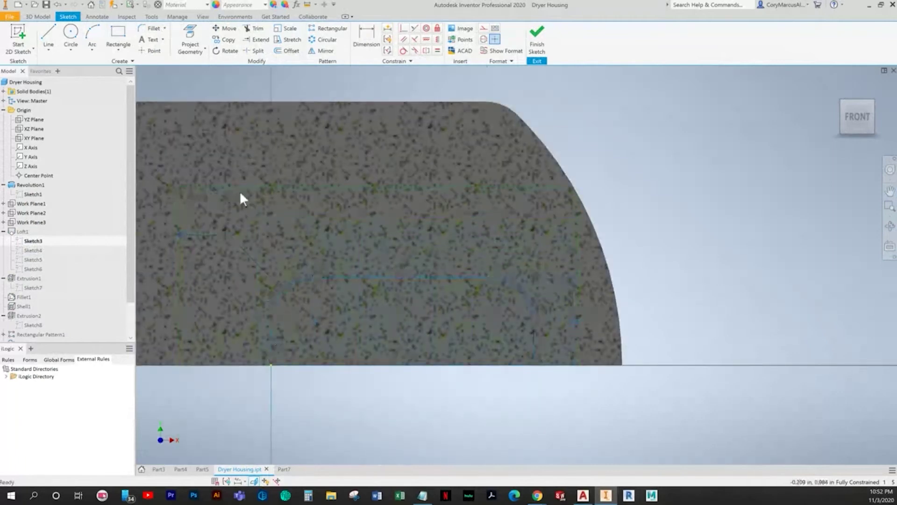
key(ctrl+z)
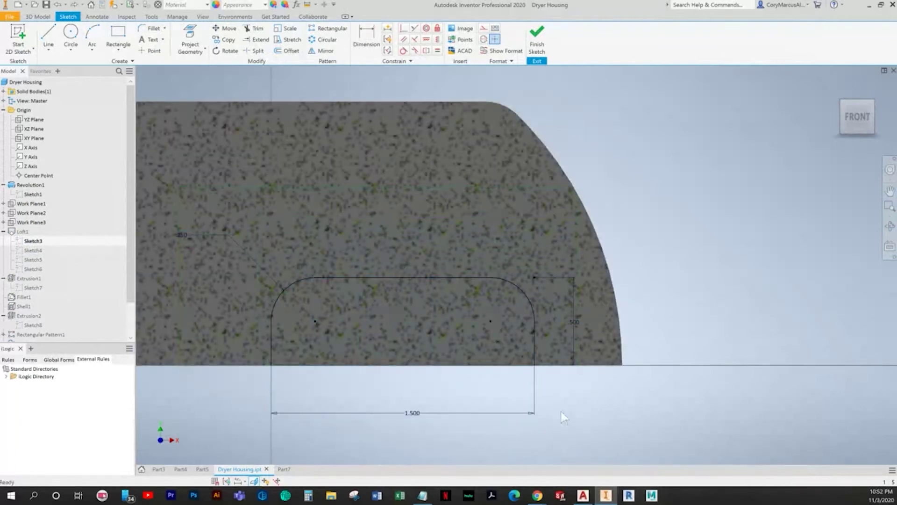
drag(590, 449, 243, 202)
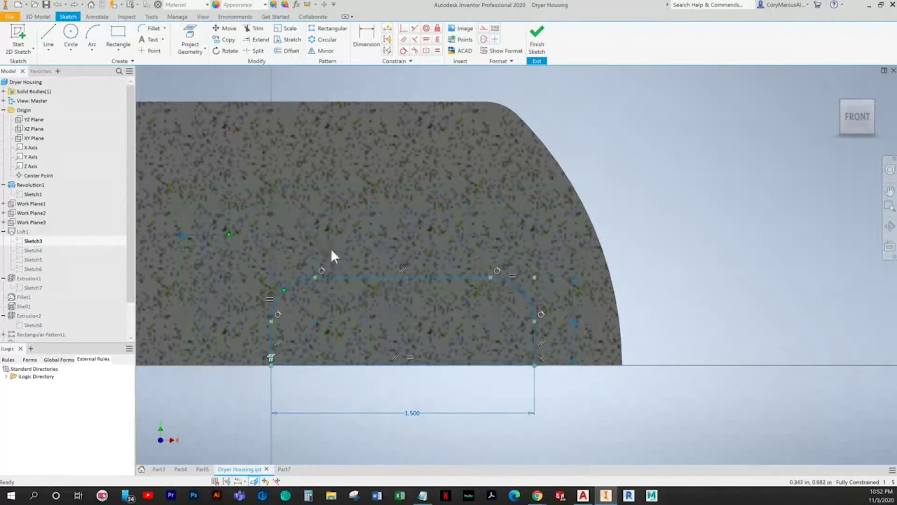
Start a new sketch on the XY Plane of Part7 and paste the copied 1.500 in profile into it.
click(283, 469)
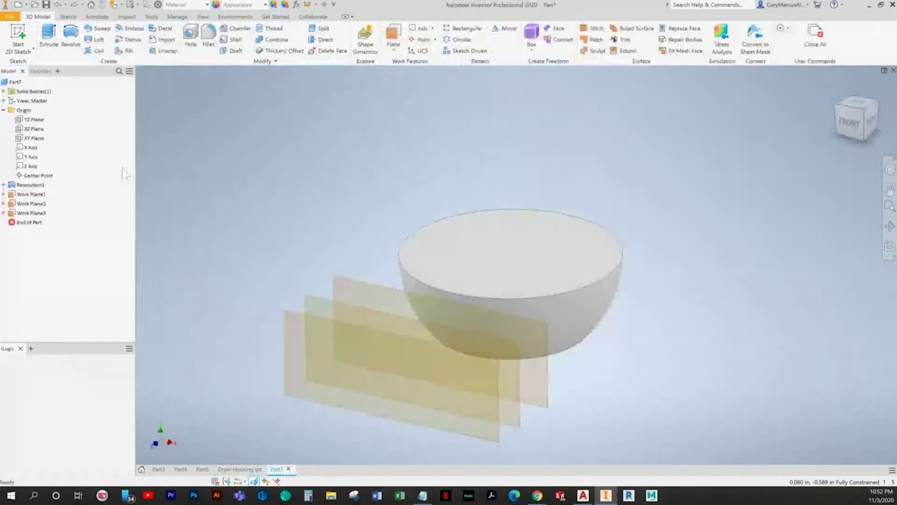
click(34, 138)
right_click(36, 144)
click(57, 160)
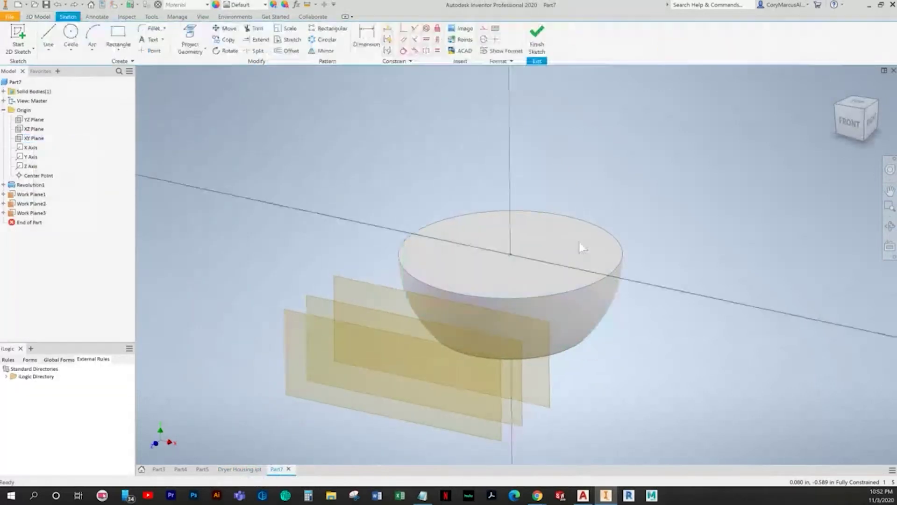
Rotate the pasted profile half a turn about a point on its right side so its rounded corners face down.
drag(711, 169, 416, 368)
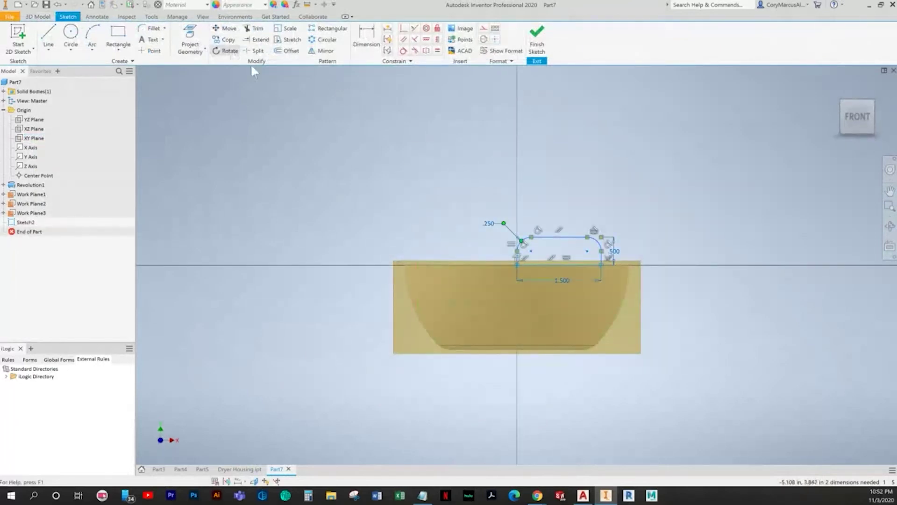
click(168, 111)
click(600, 241)
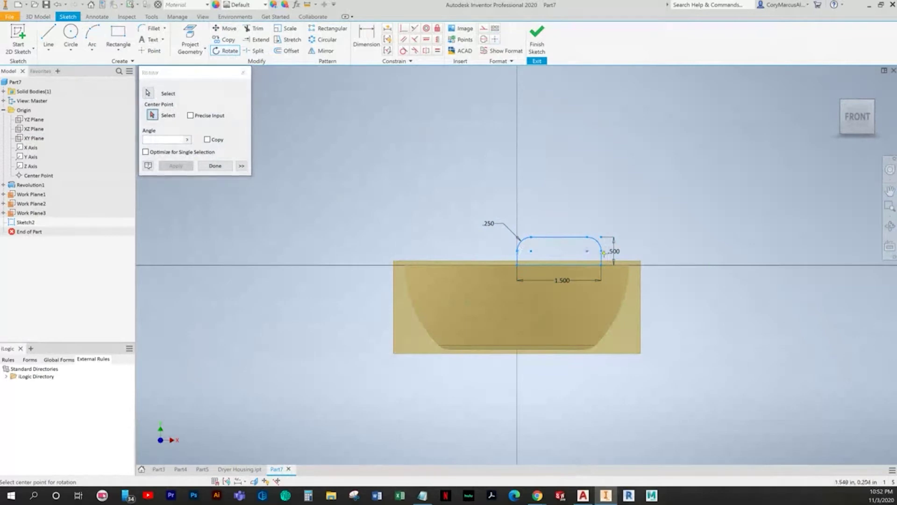
click(395, 265)
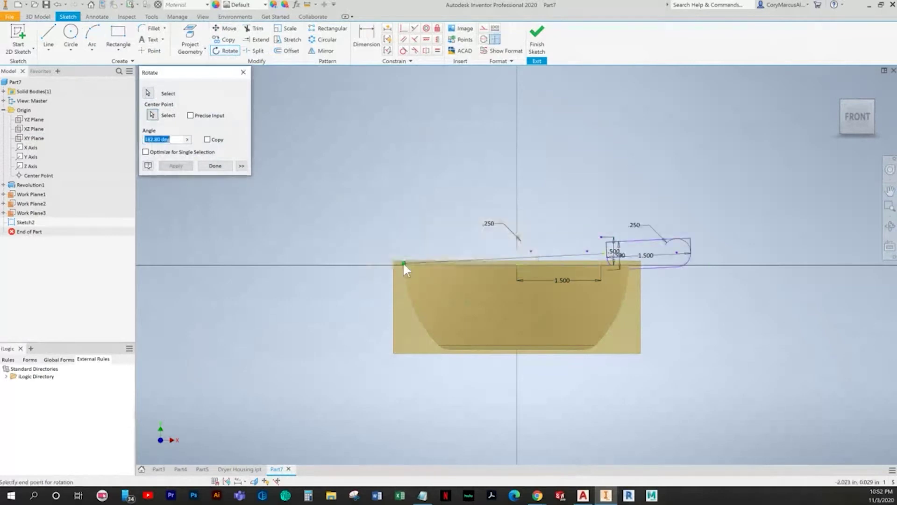
click(404, 263)
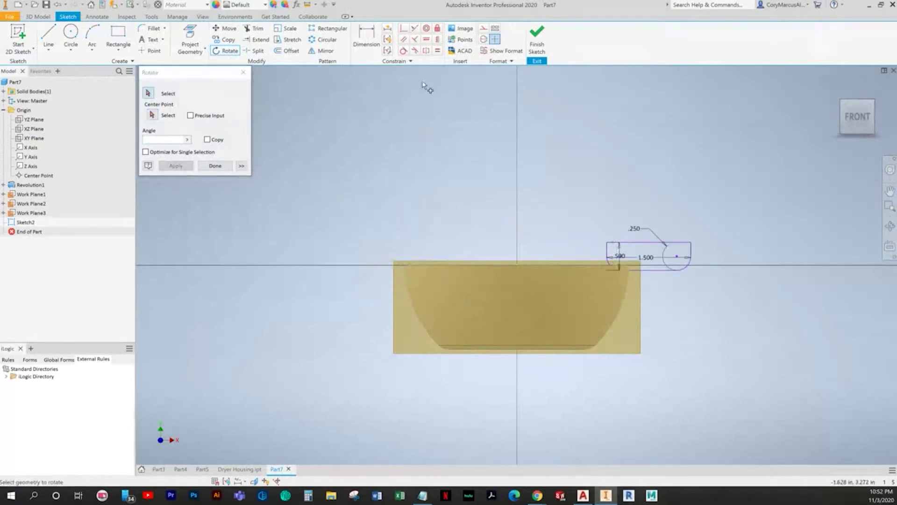
Slice the model at the sketch plane and make the rotated profile's upper-left corner coincident with the sketch origin.
click(403, 30)
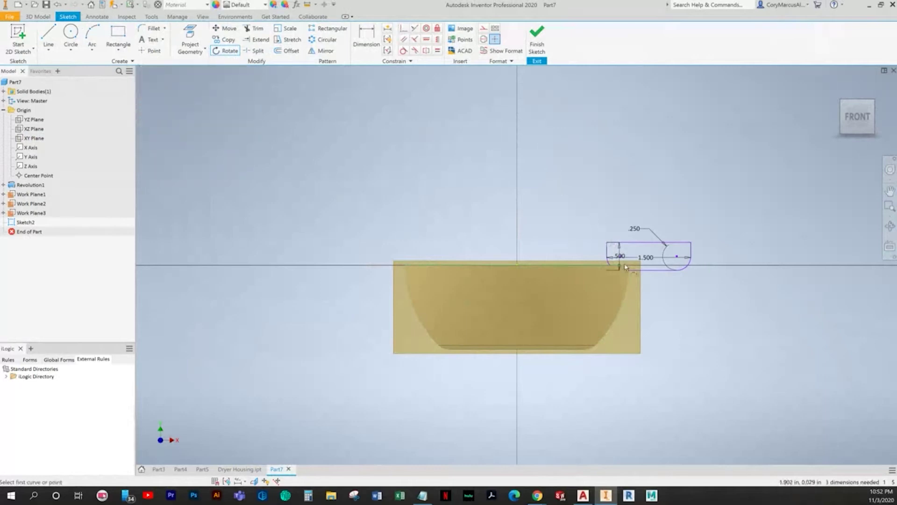
click(517, 266)
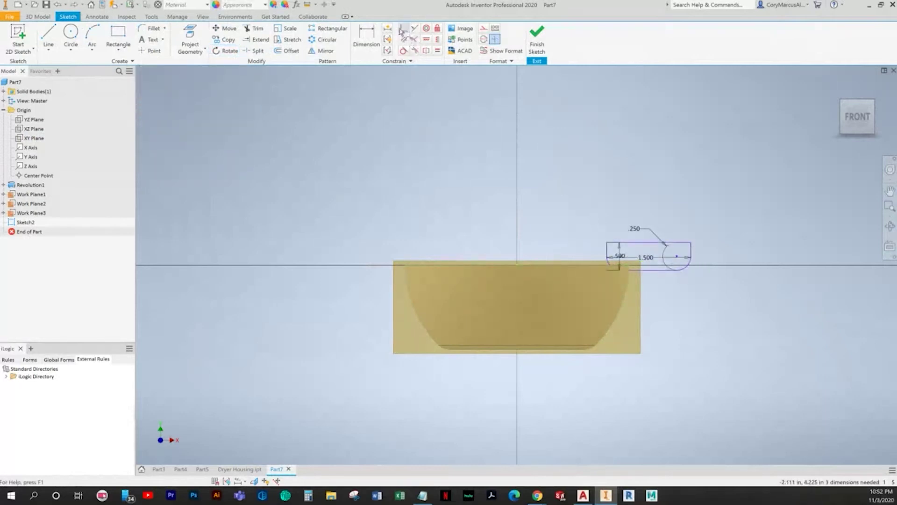
click(253, 481)
scroll(579, 280, up, 5)
middle_drag(598, 228, 491, 281)
click(403, 28)
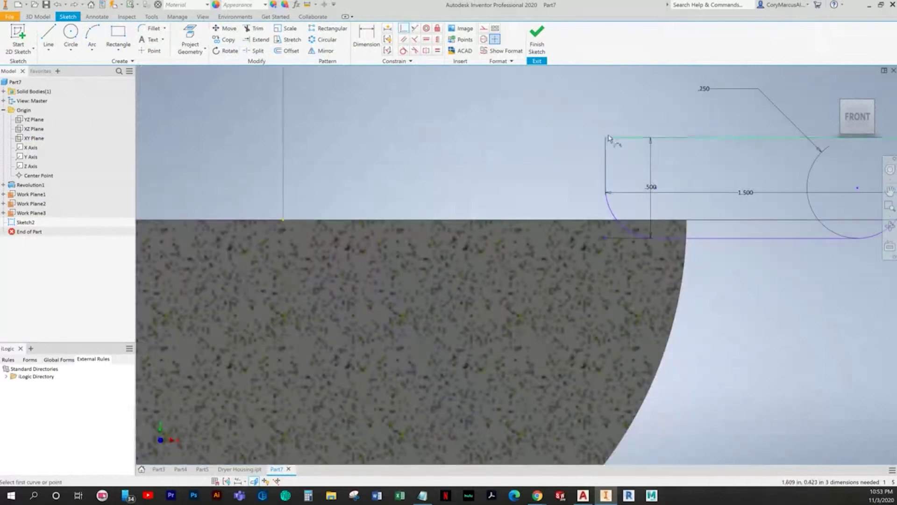
click(283, 219)
right_click(376, 149)
click(352, 146)
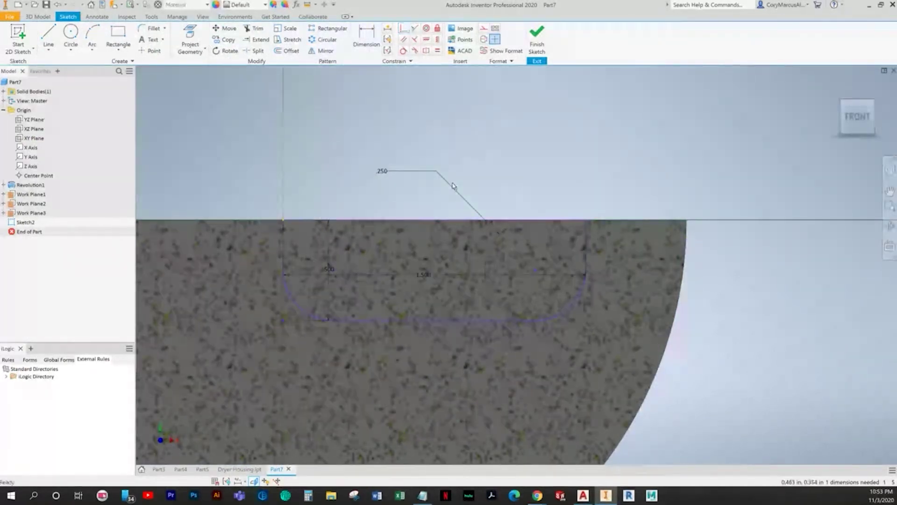
Apply a horizontal constraint to the profile's straight top edge and finish the sketch.
drag(336, 323, 318, 342)
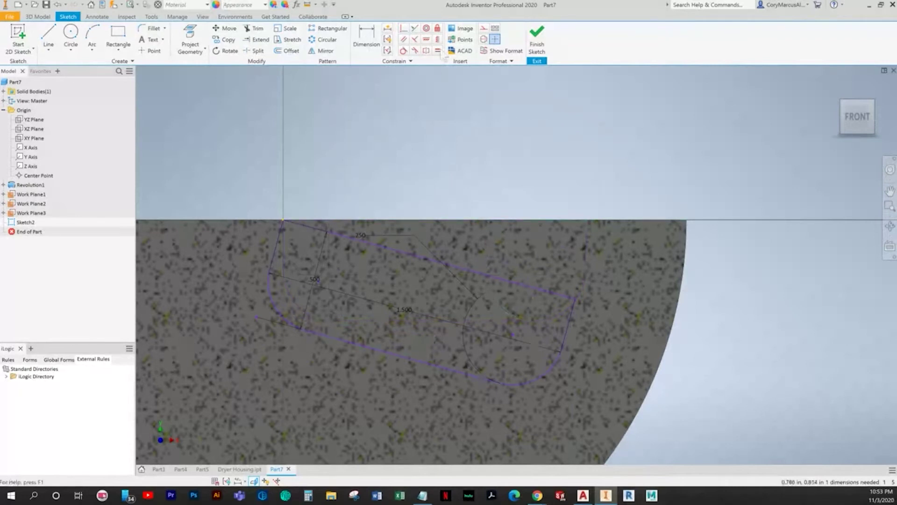
click(427, 42)
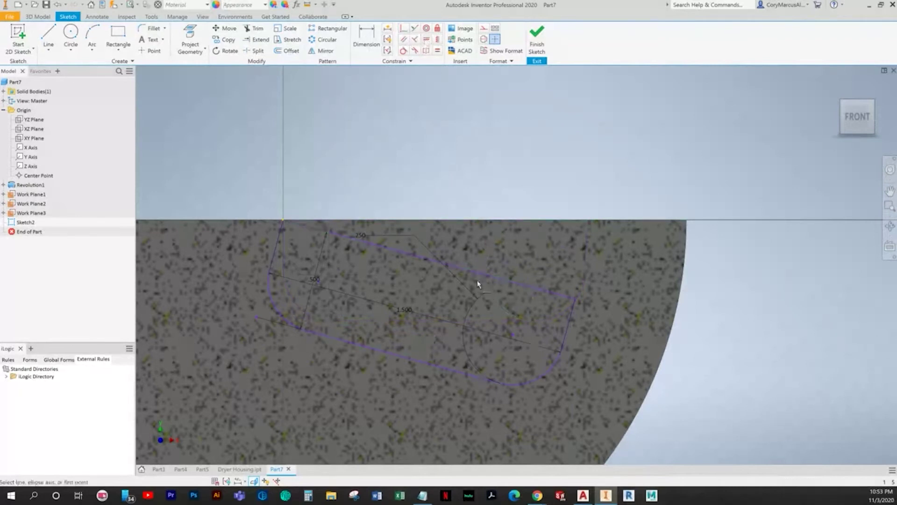
click(478, 272)
right_click(588, 135)
click(551, 140)
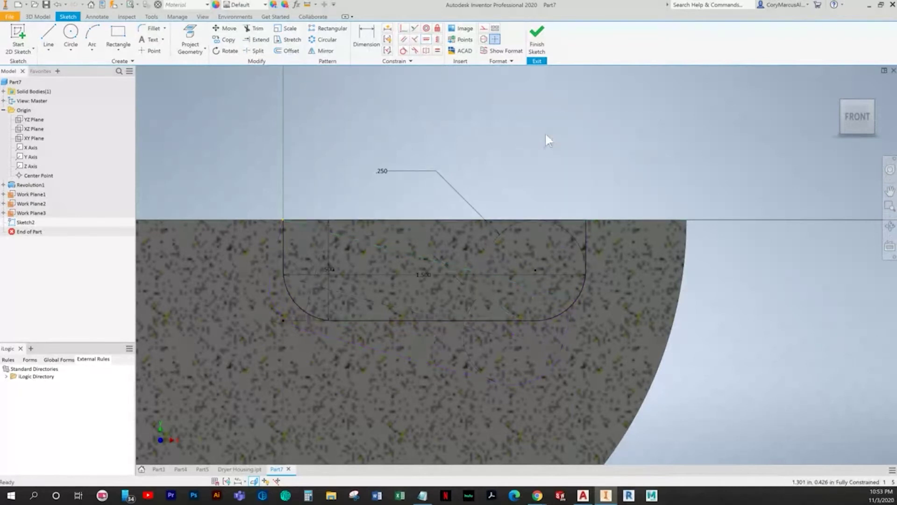
click(537, 42)
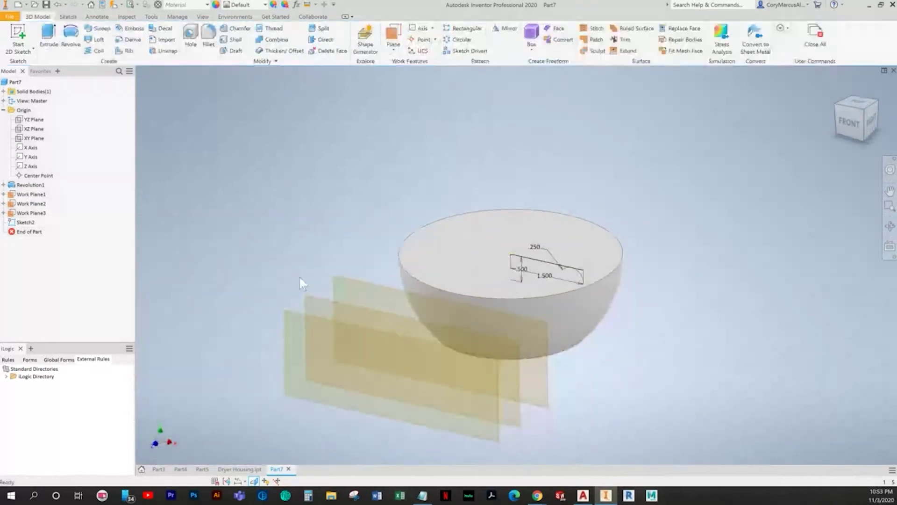
Finish Sketch3 in Dryer Housing, open Sketch4 for editing, and copy its 1.400 in wide rounded profile with dimensions.
click(253, 468)
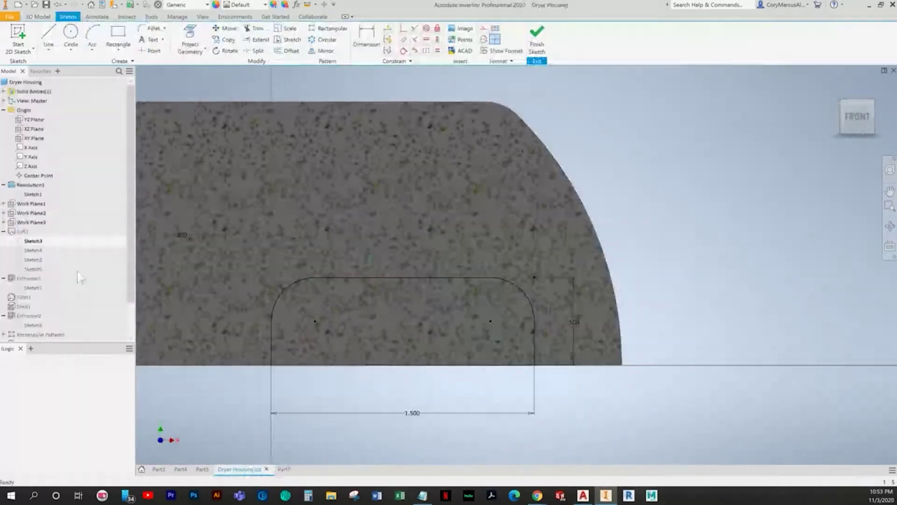
click(536, 37)
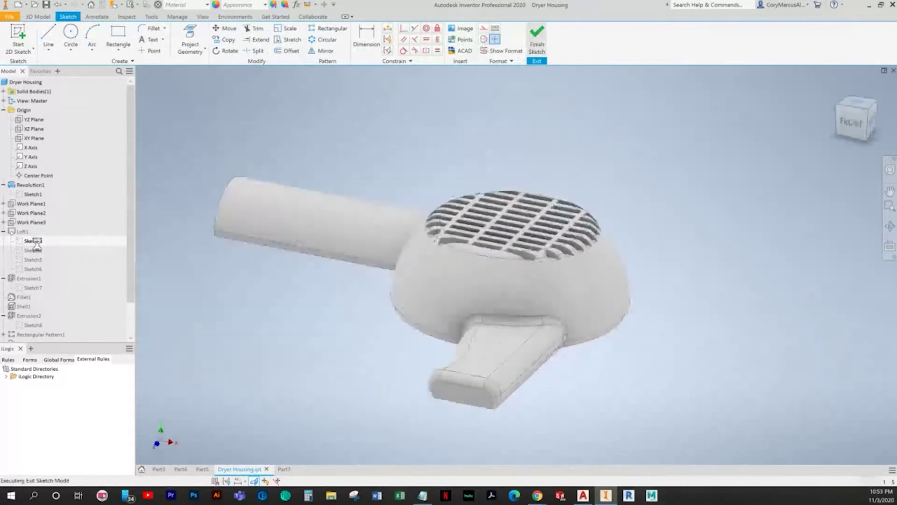
click(32, 253)
double_click(32, 251)
drag(593, 321, 388, 222)
click(463, 342)
mouse_move(615, 314)
mouse_down()
mouse_move(570, 267)
mouse_move(420, 221)
mouse_move(428, 217)
mouse_up()
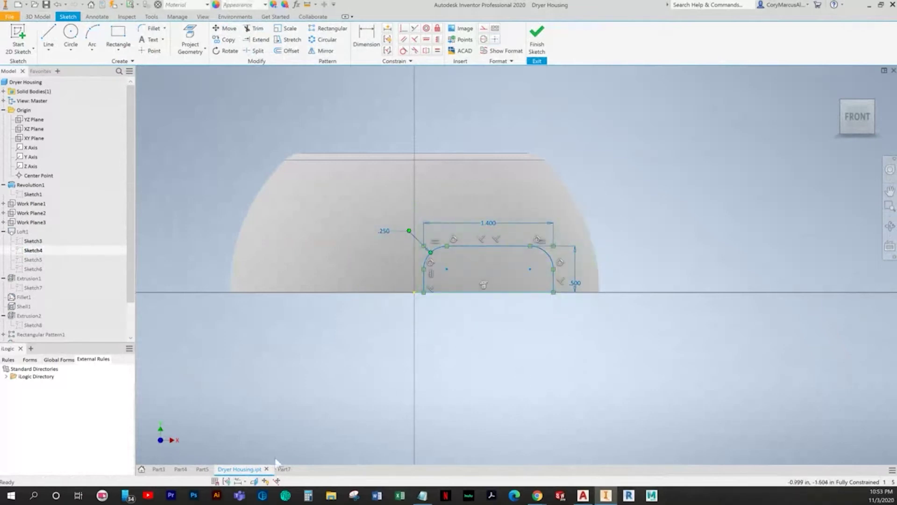
Start a new sketch on Work Plane1 of Part7 and paste the copied 1.400 in profile into it.
click(281, 468)
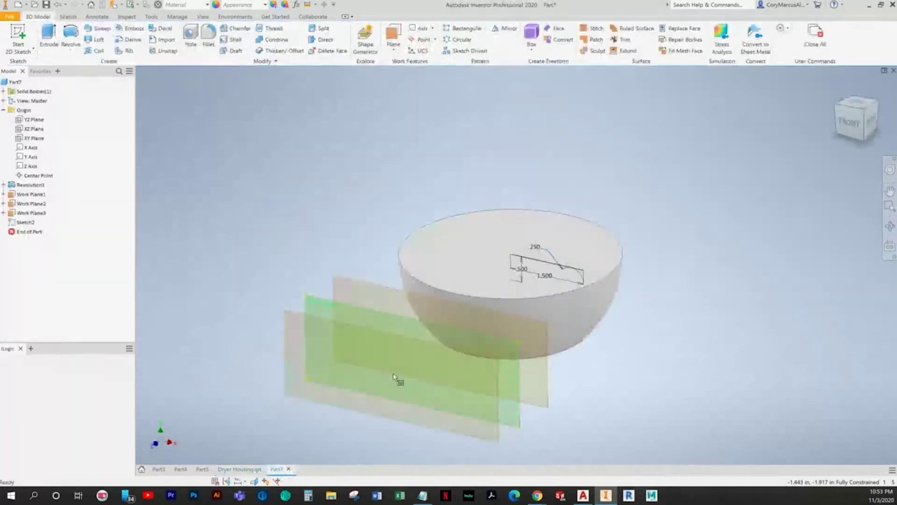
click(346, 278)
right_click(345, 278)
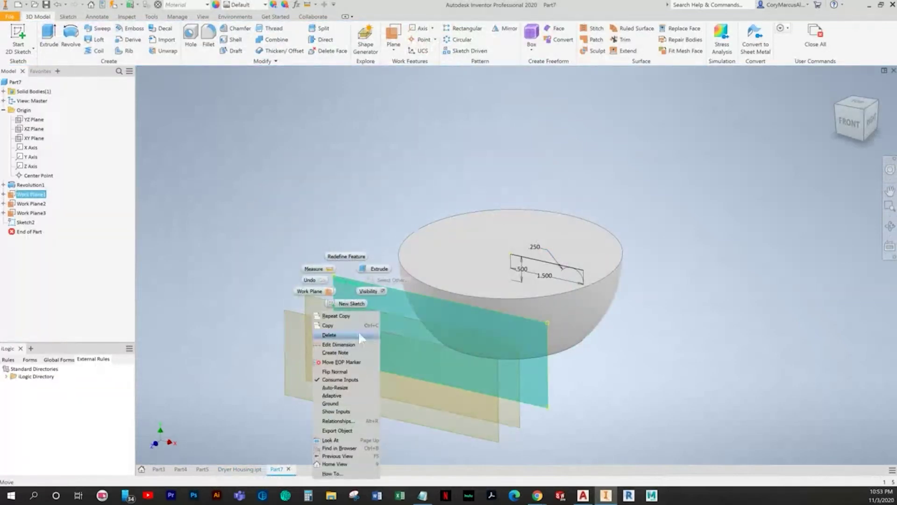
click(350, 304)
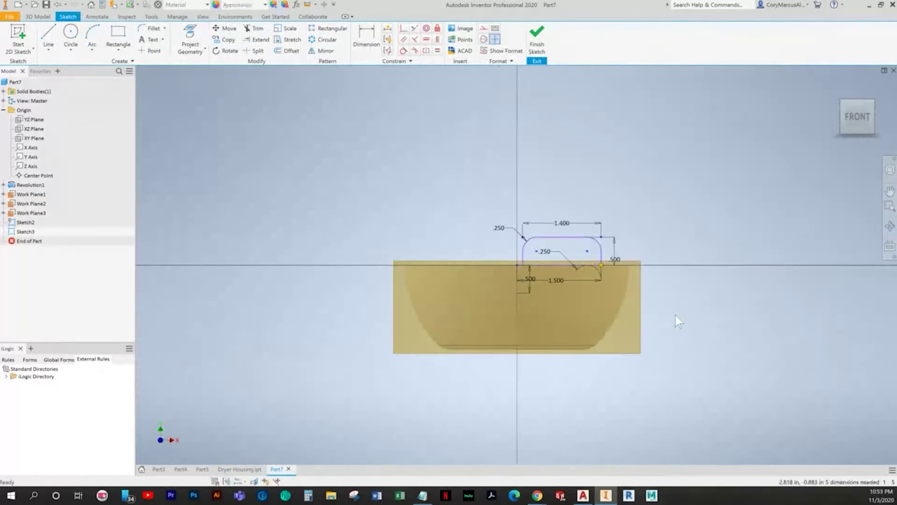
Trim the stray line segment beyond the pasted profile's lower-left corner and delete its leftover endpoint.
scroll(662, 277, up, 5)
middle_drag(629, 384, 548, 346)
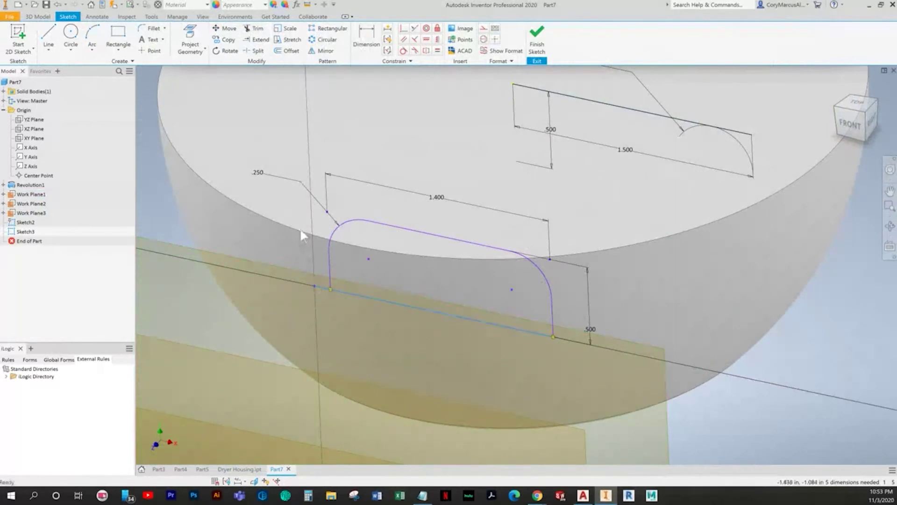
click(254, 28)
click(324, 288)
click(315, 285)
key(Delete)
Rotate the 1.400 in profile half a turn about a point beside its lower-right corner, removing its constraints to other geometry.
middle_drag(511, 328, 491, 282)
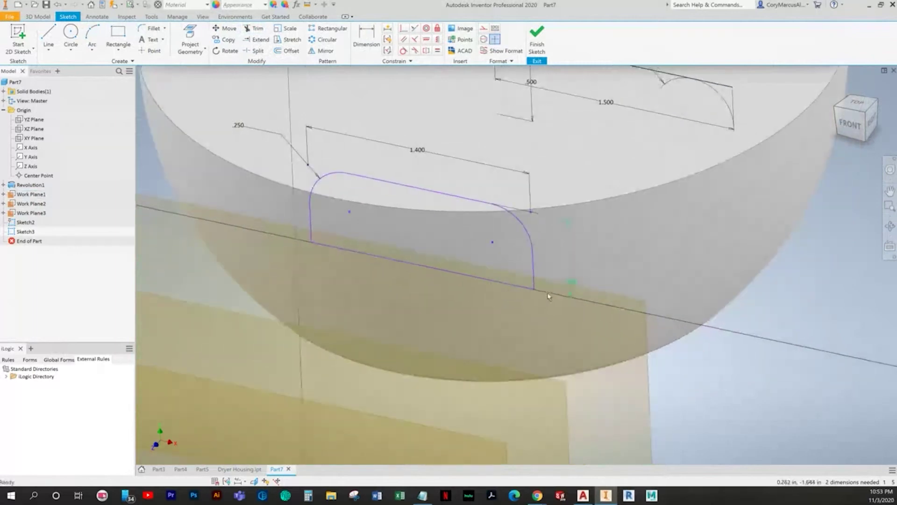
key(F5)
mouse_move(608, 381)
mouse_down()
mouse_move(389, 259)
mouse_move(286, 216)
mouse_up()
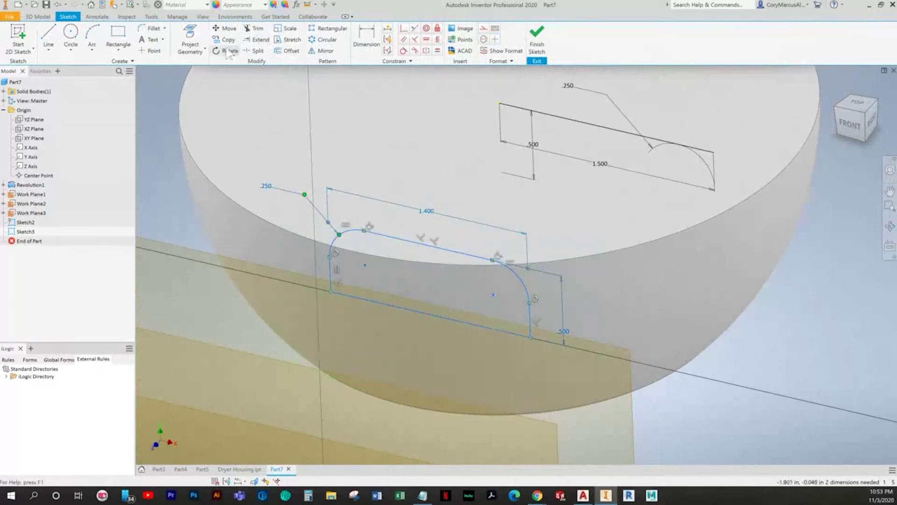
click(227, 50)
click(560, 338)
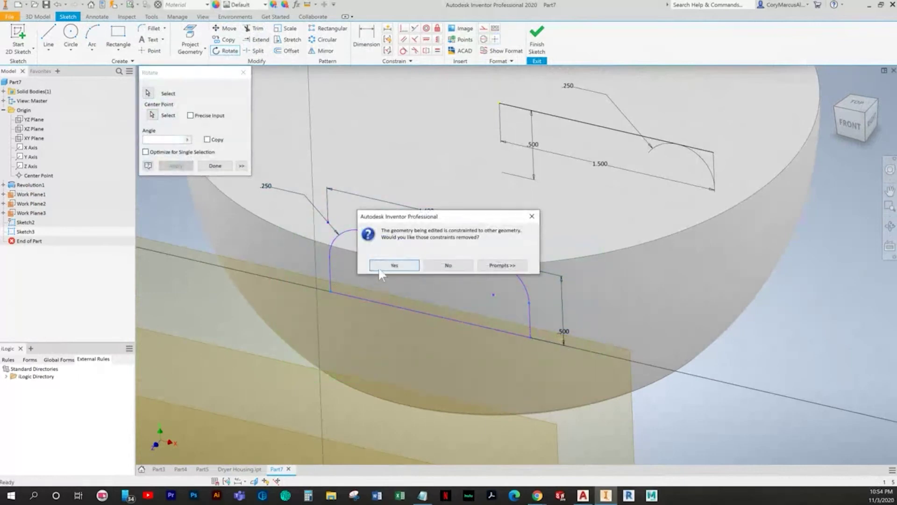
click(377, 267)
click(242, 187)
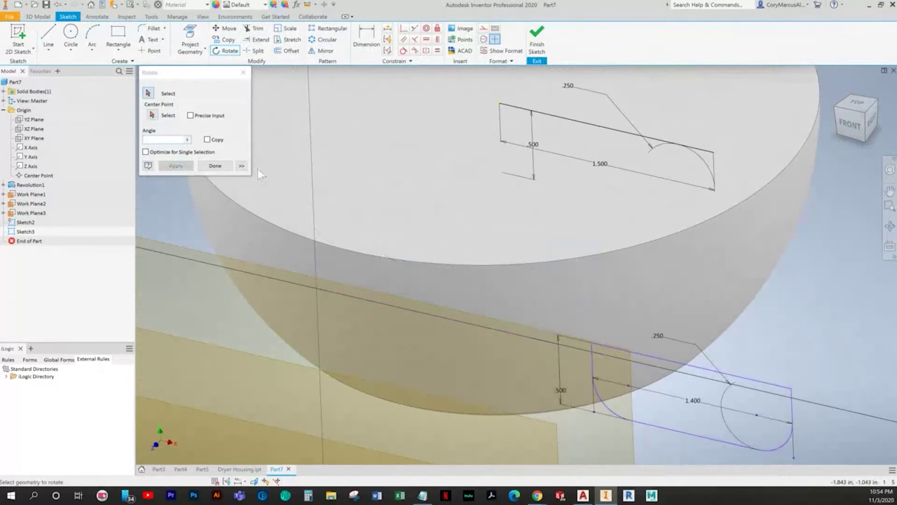
Project the flat top edge of the 1.500 in profile into the 1.400 in profile's sketch.
click(224, 28)
right_click(647, 223)
click(609, 222)
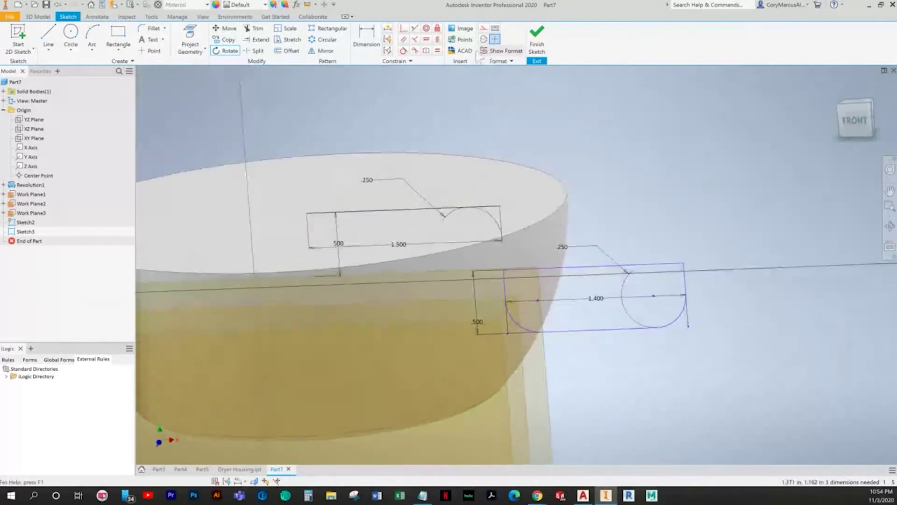
click(190, 43)
click(517, 195)
right_click(693, 215)
click(660, 217)
Make the upper-right corner of the 1.400 in profile coincident with the outer end of the projected line.
click(408, 30)
click(615, 323)
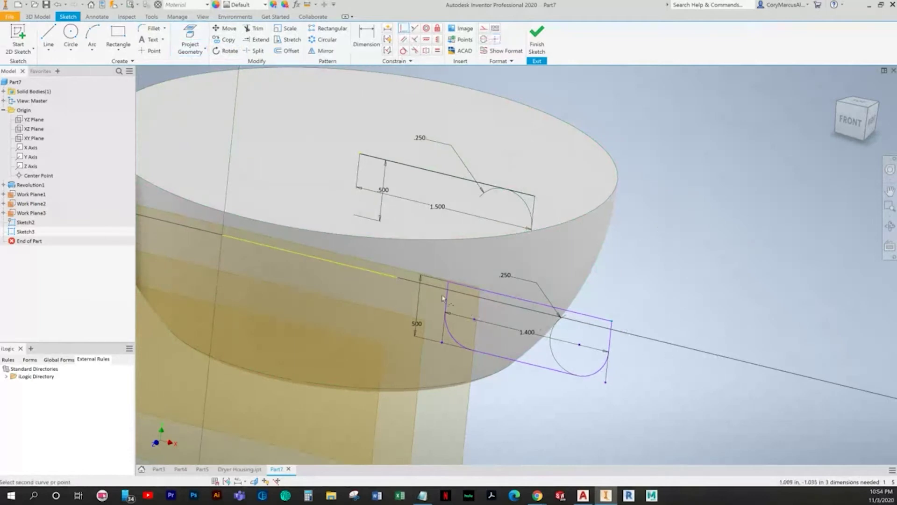
click(396, 276)
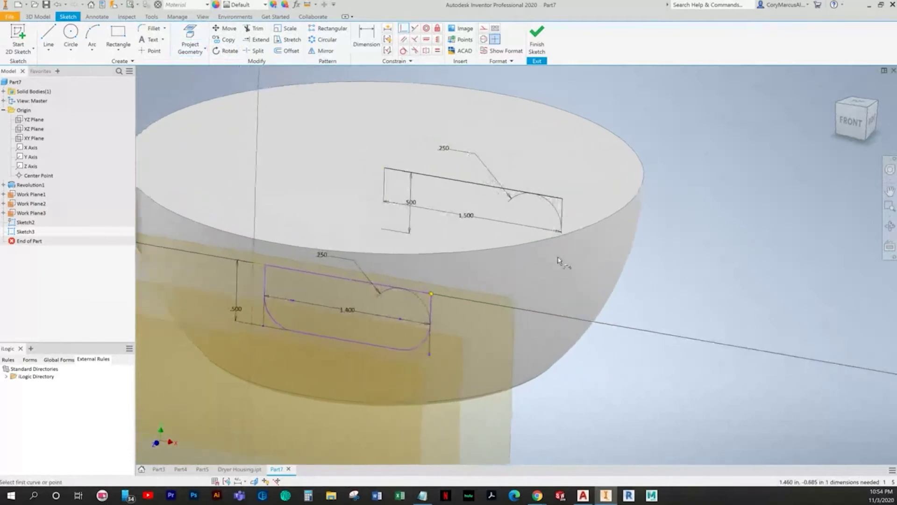
shift+middle_drag(410, 190, 446, 248)
right_click(446, 248)
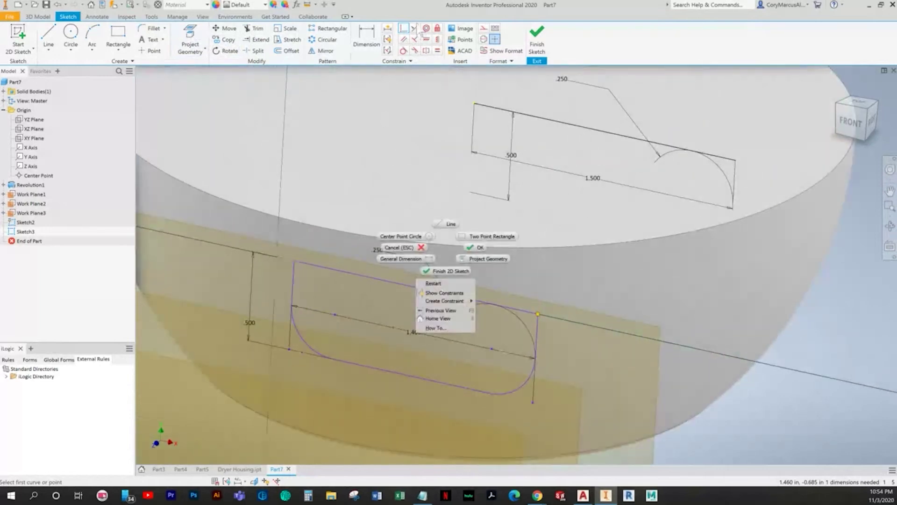
Apply a horizontal constraint to the 1.400 in profile's straight top edge and finish the sketch.
click(415, 27)
click(426, 48)
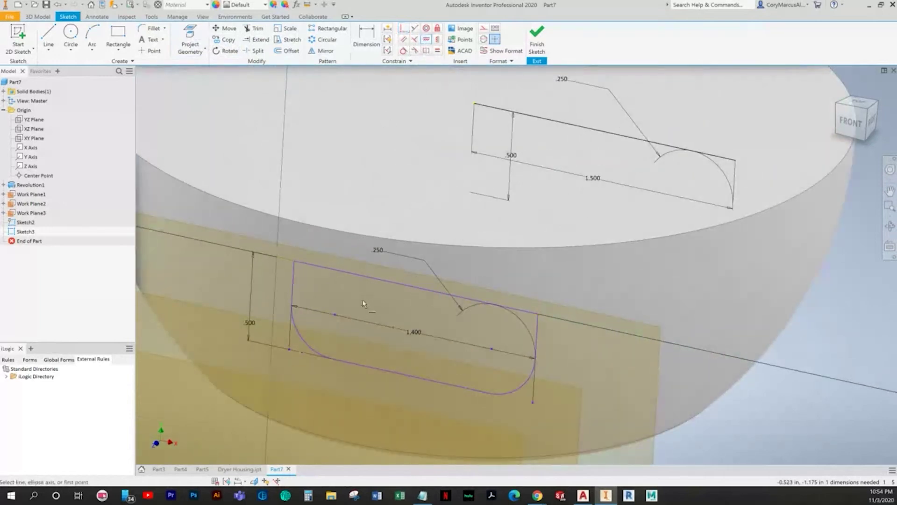
click(357, 274)
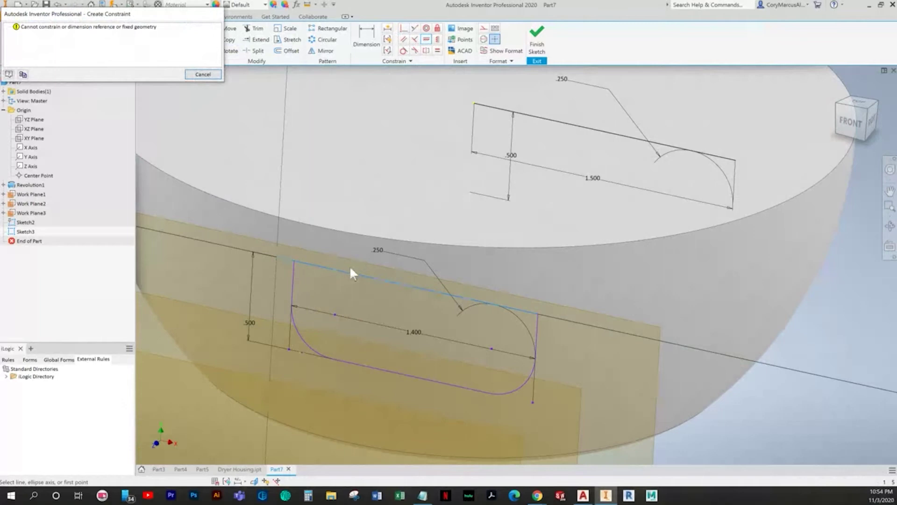
key(Escape)
drag(332, 360, 355, 414)
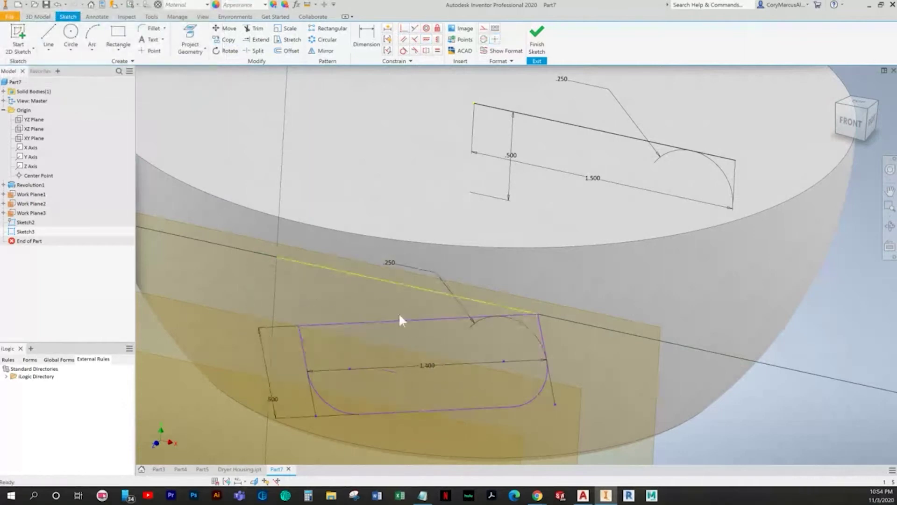
click(426, 40)
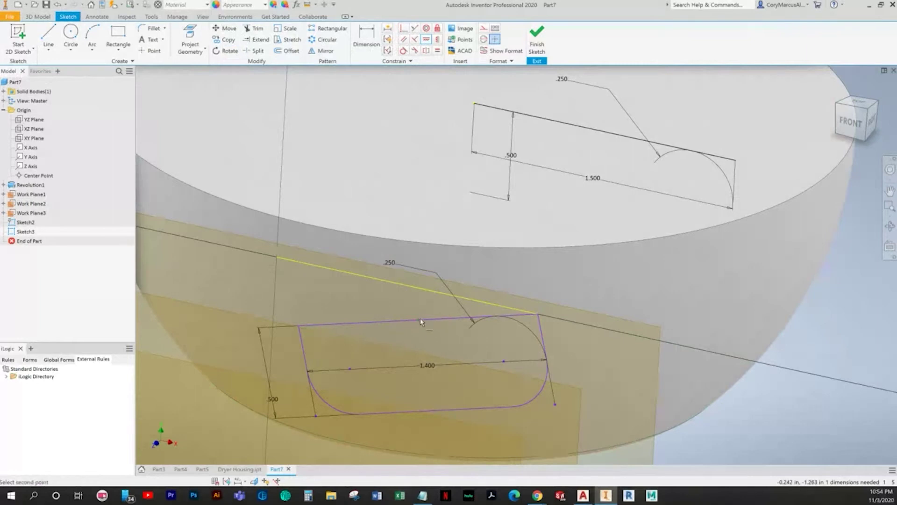
click(444, 320)
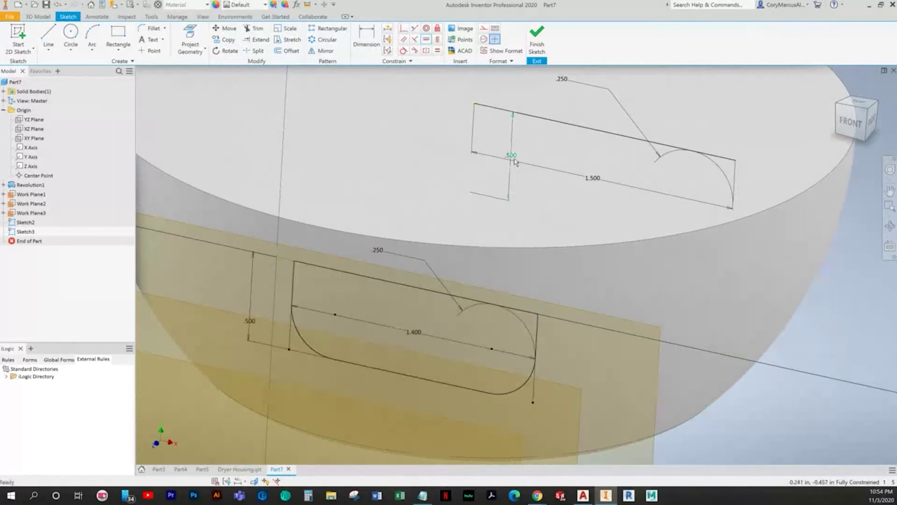
click(536, 38)
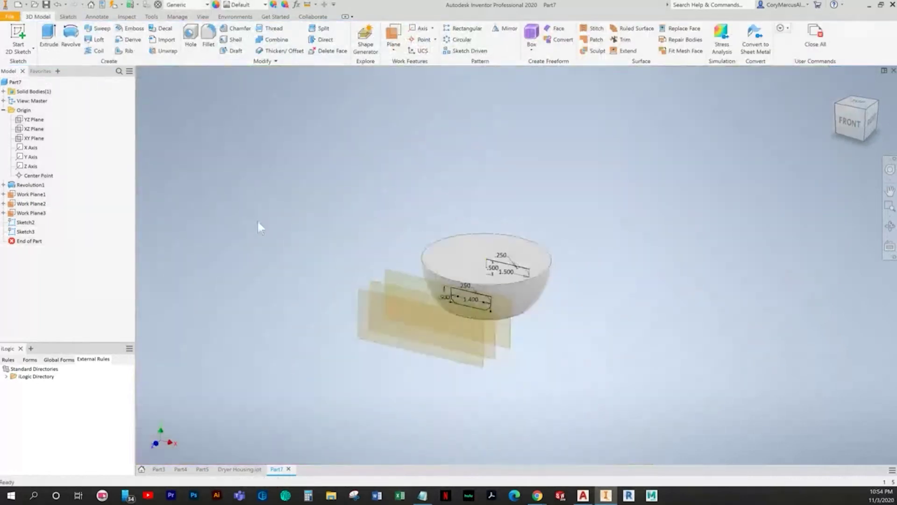
Finish Sketch4 in Dryer Housing, open Sketch5 for editing, and copy its 1.200 in wide rounded profile with dimensions.
click(239, 469)
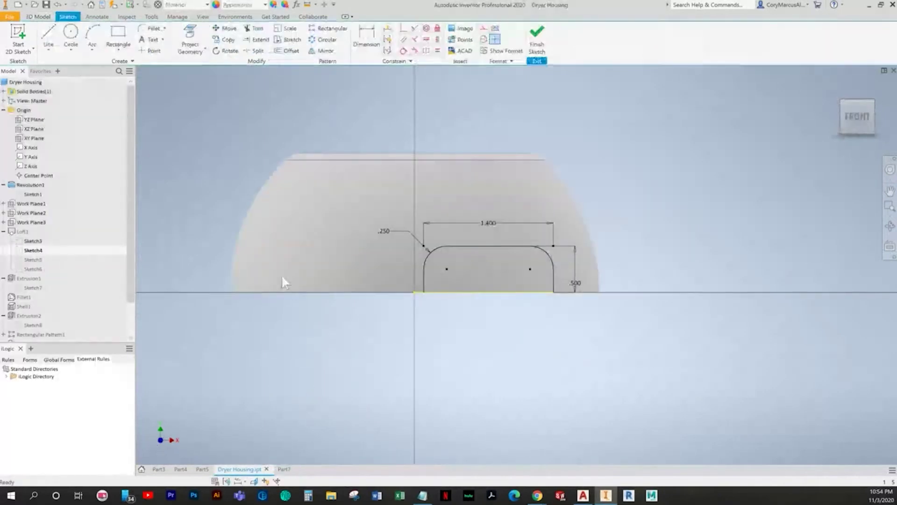
click(537, 37)
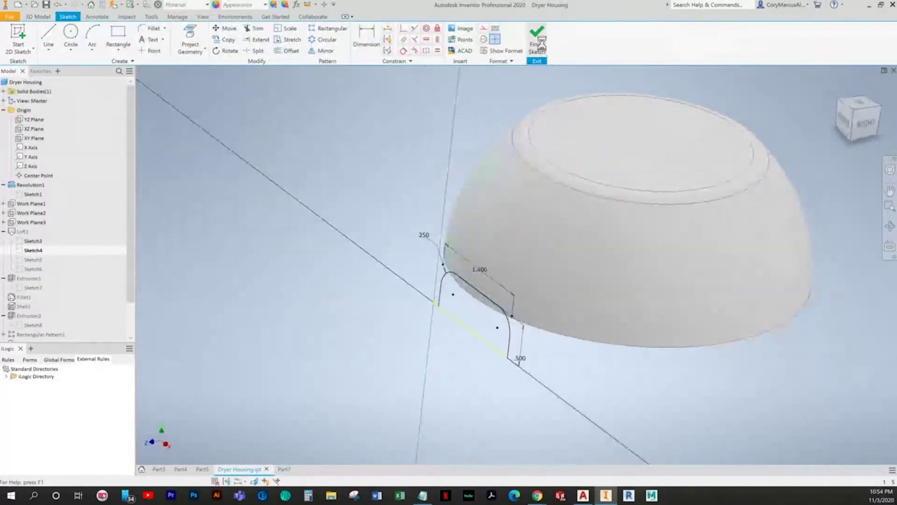
double_click(33, 268)
drag(633, 346, 458, 220)
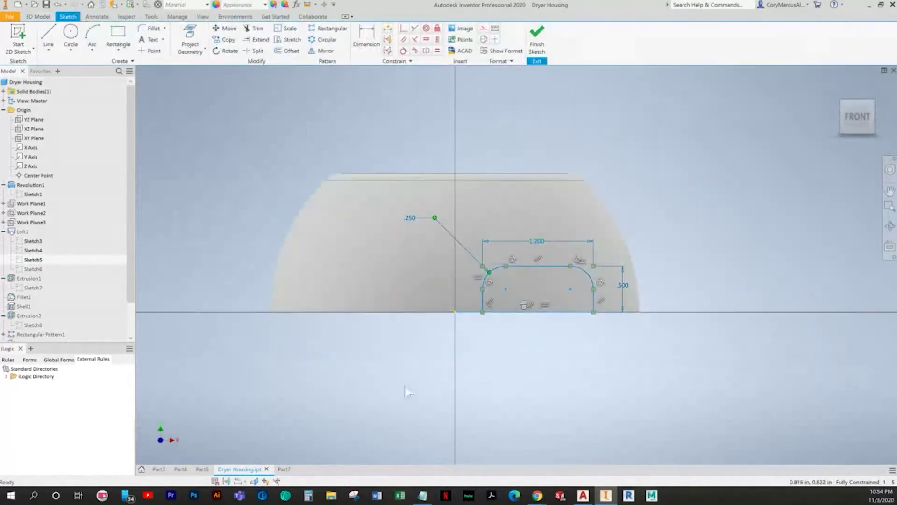
Start a new sketch on Work Plane2 of Part7 and paste the copied 1.200 in profile into it.
click(283, 469)
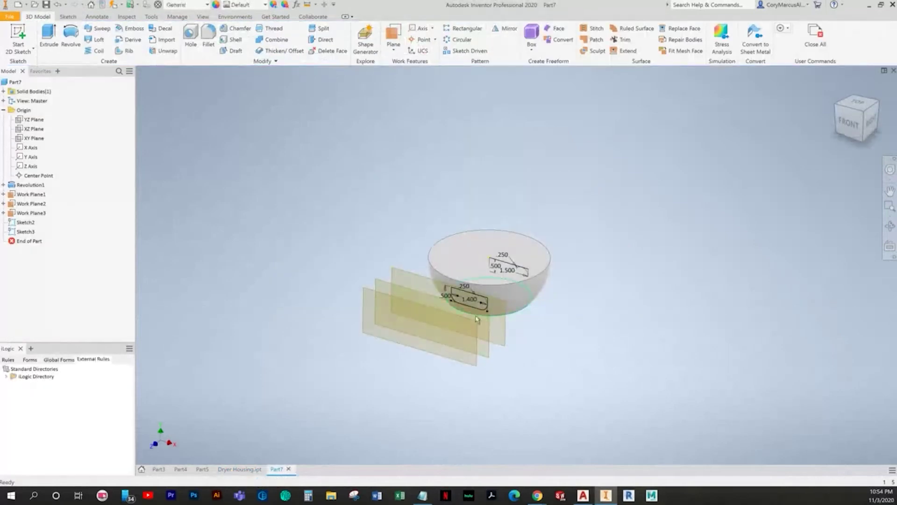
click(380, 278)
right_click(381, 278)
click(380, 296)
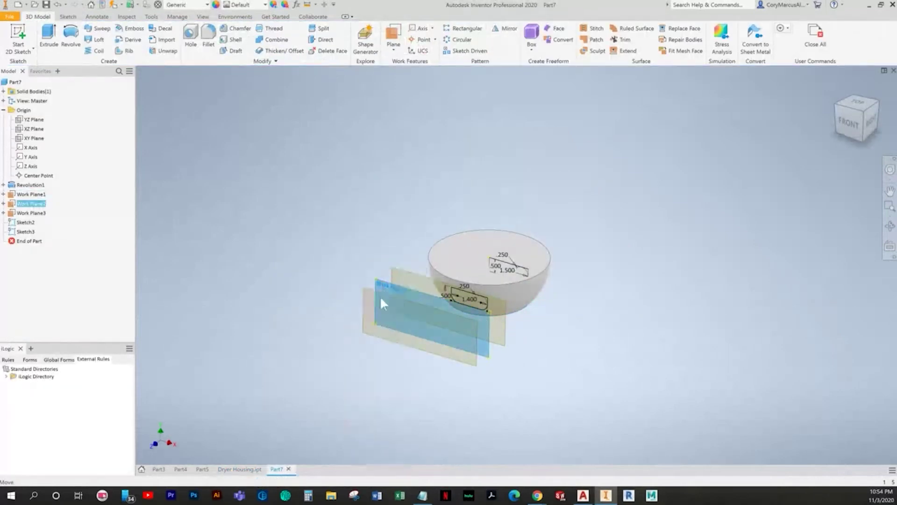
key(ctrl+v)
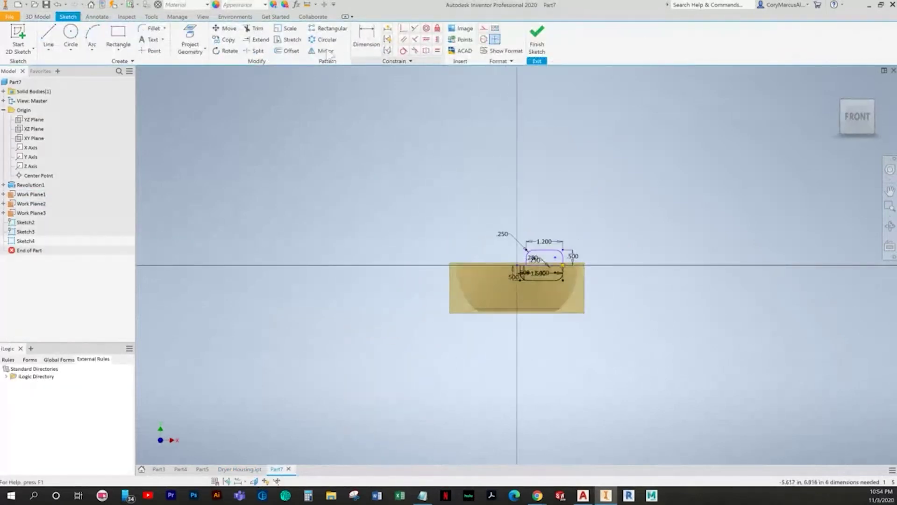
Hide Sketch3 with the 1.400 in profile to clear the view of the pasted profile.
mouse_move(621, 298)
shift+middle_down()
mouse_move(558, 390)
mouse_move(565, 371)
shift+middle_up()
scroll(557, 392, down, 3)
scroll(566, 371, down, 1)
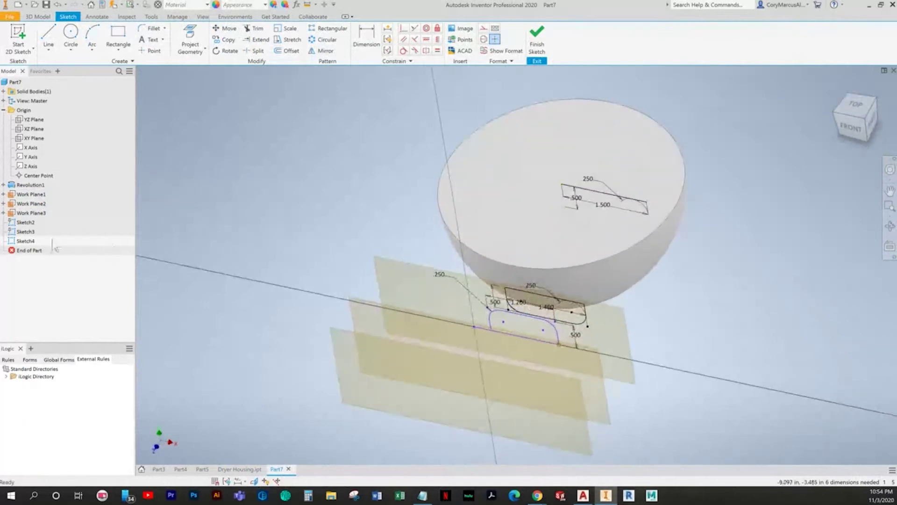
right_click(21, 232)
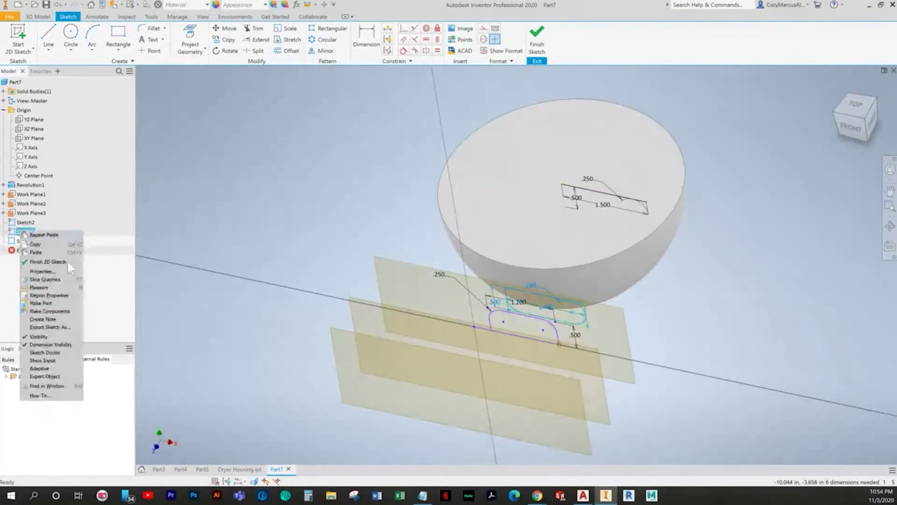
click(46, 336)
Rotate the 1.200 in profile 180 degrees about a point beyond its lower-right corner, removing its constraints to other geometry.
shift+middle_drag(432, 377, 596, 381)
scroll(596, 381, down, 2)
mouse_move(612, 395)
mouse_down()
mouse_move(474, 320)
mouse_move(475, 304)
mouse_up()
scroll(509, 283, down, 3)
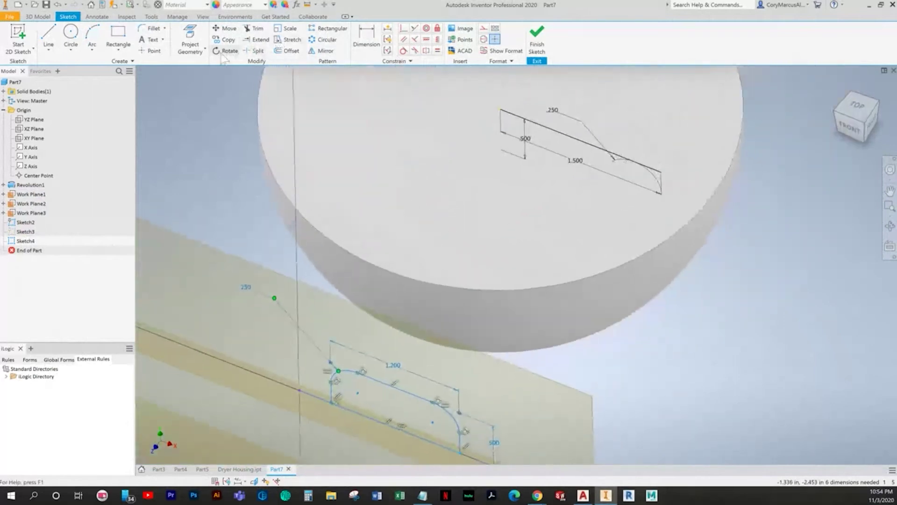
click(225, 50)
click(152, 114)
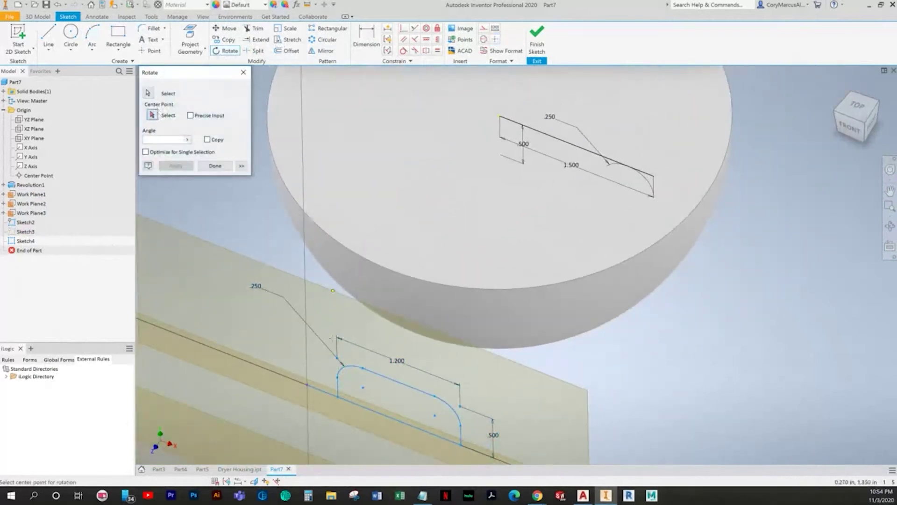
click(552, 429)
key(Return)
text(180)
key(Return)
scroll(555, 433, up, 1)
middle_drag(554, 432, 511, 393)
right_click(542, 347)
click(486, 349)
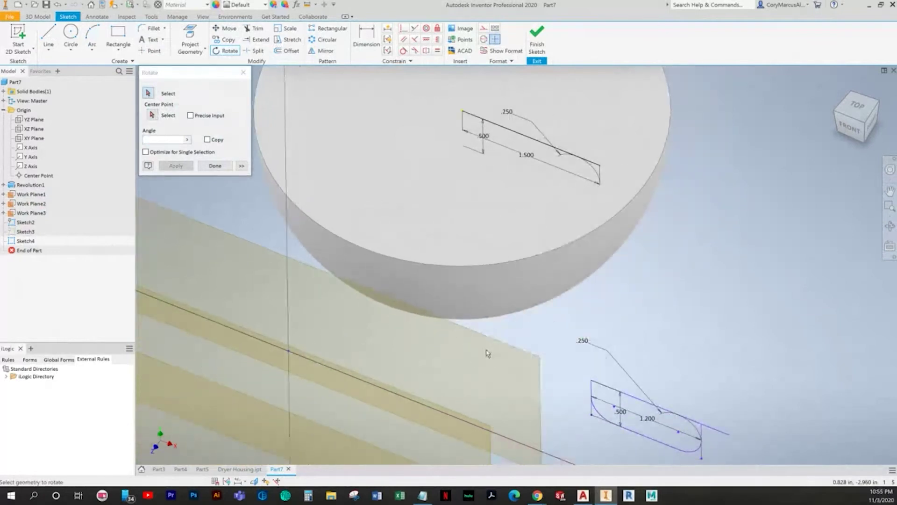
key(Escape)
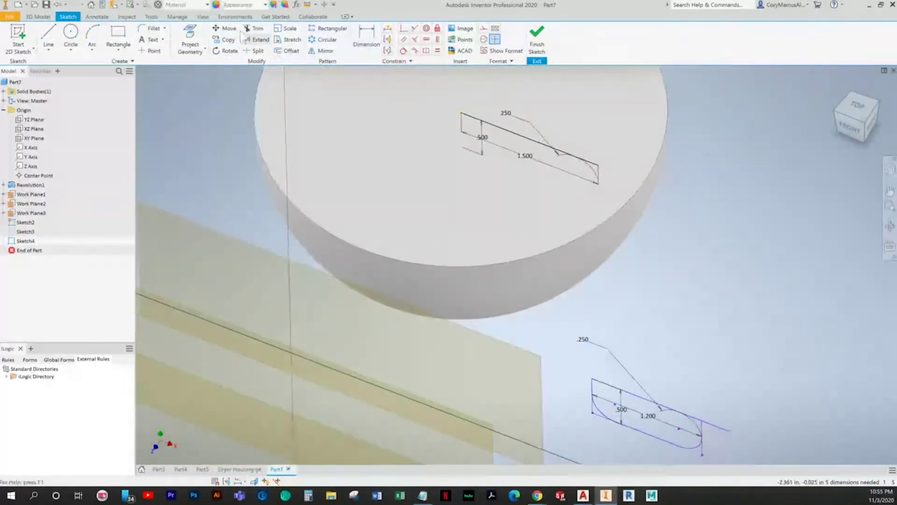
Project the 1.500 in profile's top edge into the sketch and make the free end of the stray line coincident with its outer end.
click(190, 39)
right_click(696, 165)
click(676, 164)
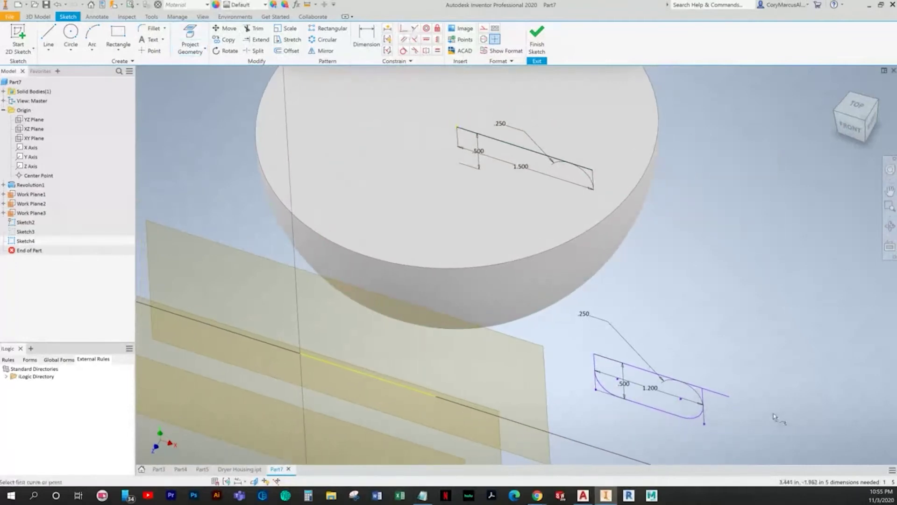
shift+middle_drag(774, 397, 766, 414)
click(737, 387)
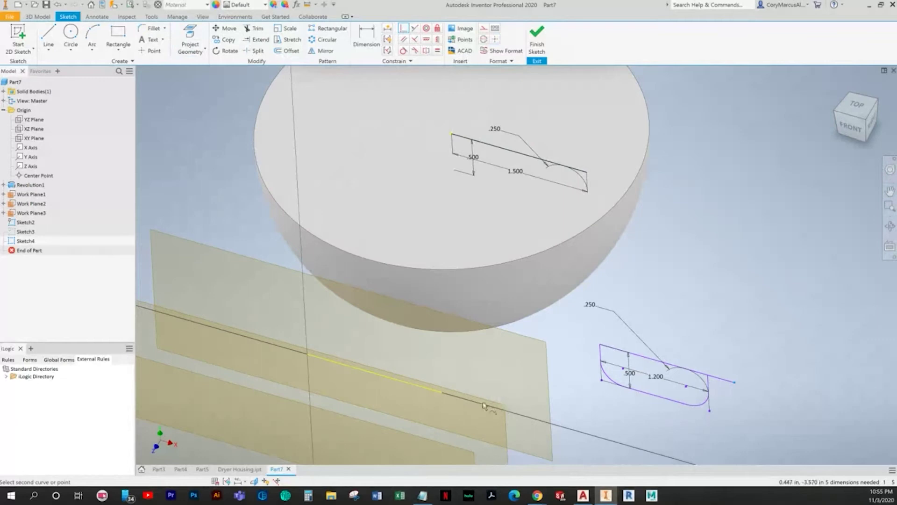
click(443, 393)
middle_drag(708, 455, 709, 330)
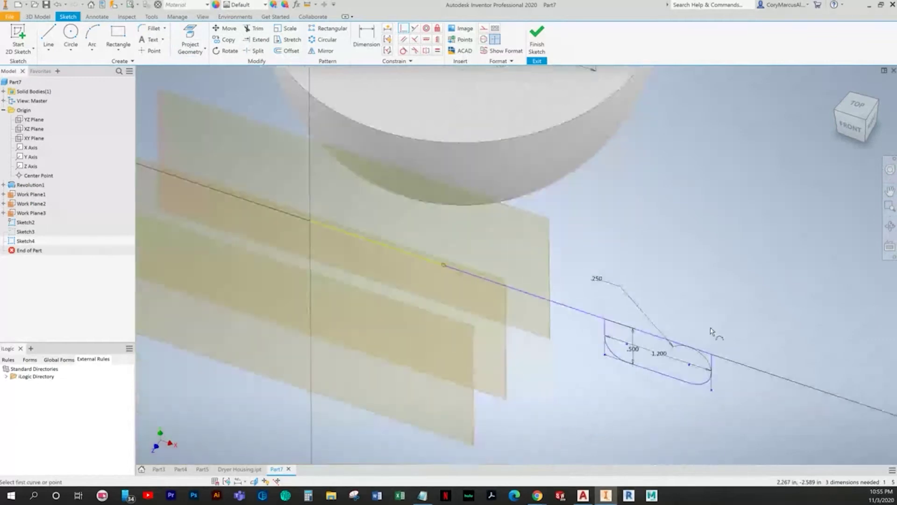
Move the 1.200 in profile across the projected line and delete the stray line attached to its corner.
right_click(781, 281)
click(710, 287)
mouse_move(611, 314)
mouse_down()
mouse_move(447, 292)
mouse_move(374, 294)
mouse_up()
mouse_move(626, 290)
shift+middle_down()
mouse_move(573, 285)
mouse_move(683, 346)
mouse_move(526, 236)
mouse_move(445, 247)
shift+middle_up()
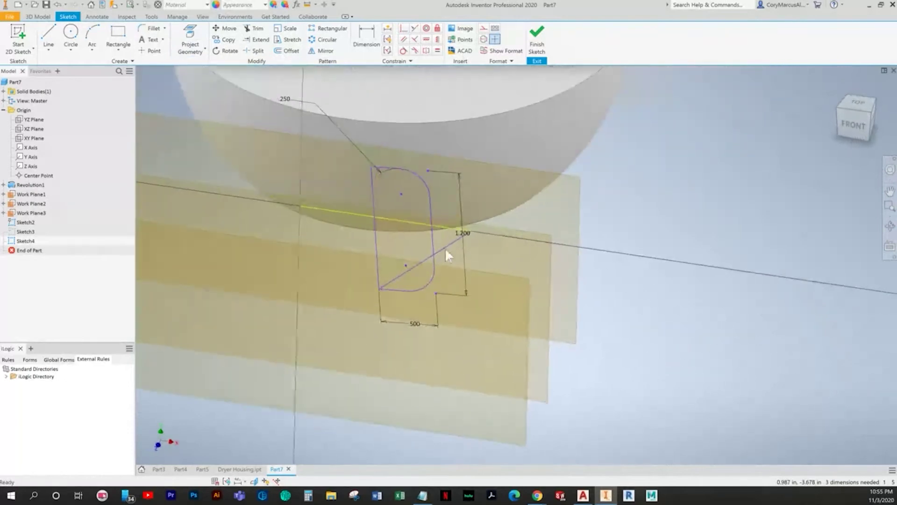
key(Delete)
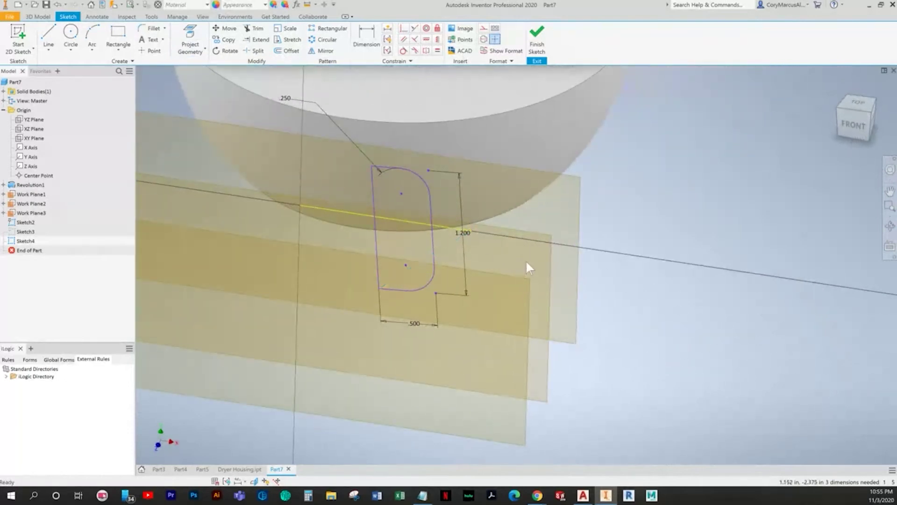
Try to make the upper-left corner of the turned profile coincident with the outer end of the projected line.
click(404, 31)
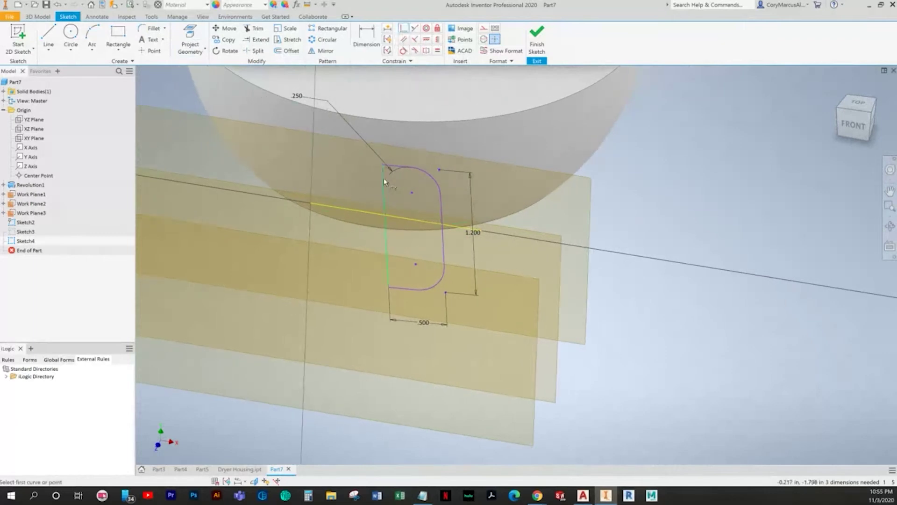
click(383, 170)
click(482, 232)
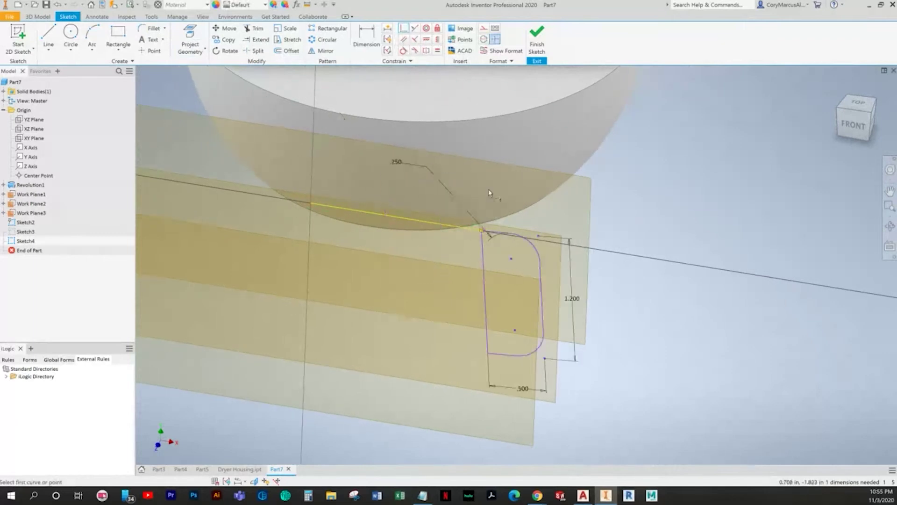
click(486, 282)
right_click(647, 270)
click(622, 268)
Undo the coincident constraint, the stray line deletion and the profile move.
key(ctrl+z)
key(ctrl+z)
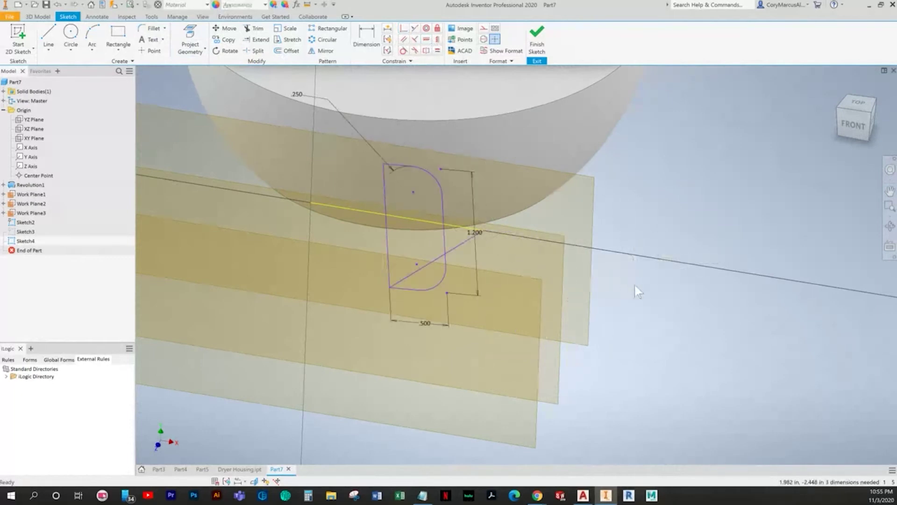
key(ctrl+z)
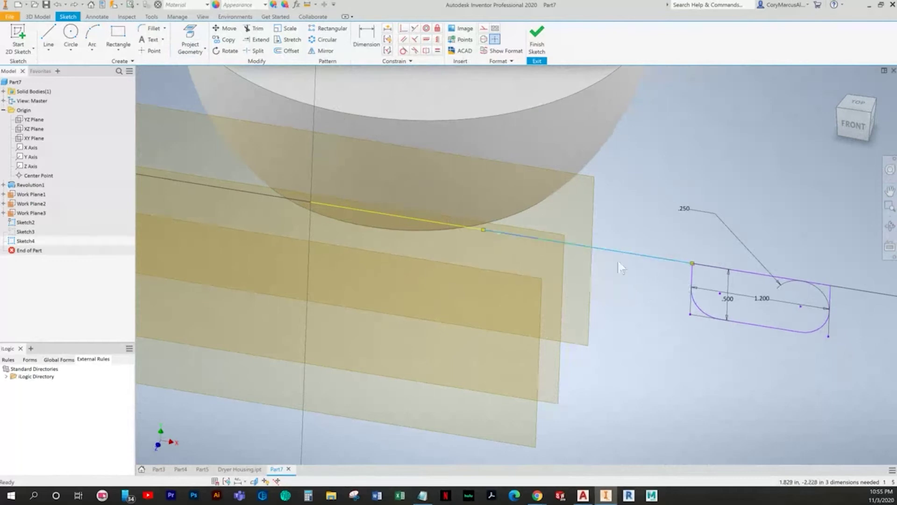
Delete the stray connecting line and attach the 1.200 in profile's upper-right corner to the outer end of the projected line.
mouse_move(749, 323)
shift+middle_down()
mouse_move(837, 365)
mouse_move(822, 259)
shift+middle_up()
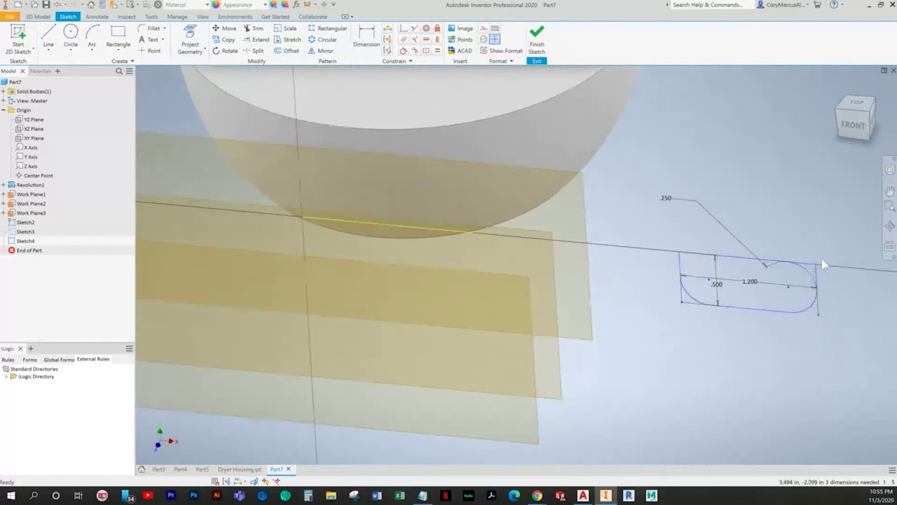
drag(818, 268, 473, 232)
shift+middle_drag(343, 206, 348, 207)
Swing the profile off the projected line, constrain its straight top edge horizontal, and finish the sketch.
drag(340, 222, 350, 260)
scroll(563, 290, up, 2)
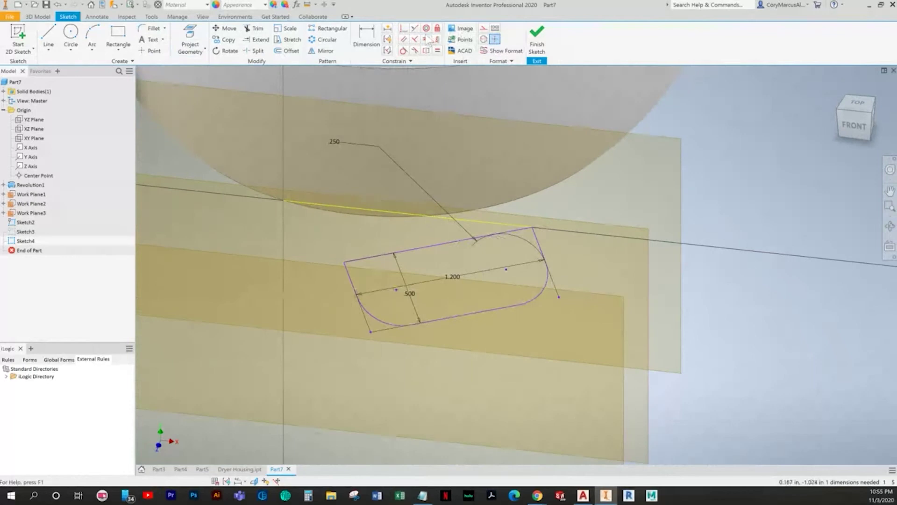
click(426, 39)
click(424, 251)
right_click(571, 270)
click(549, 266)
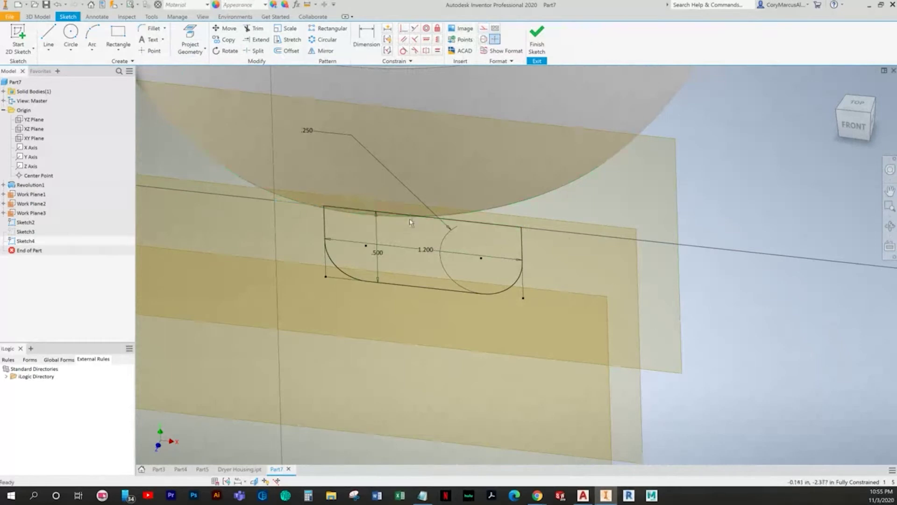
click(539, 43)
click(537, 42)
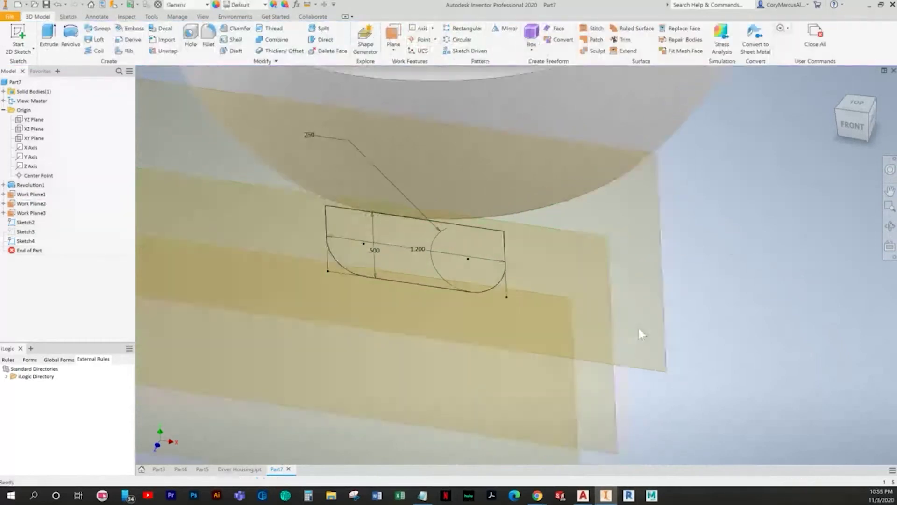
Switch to Dryer Housing, finish the open sketch, and open Sketch6 to select and copy its 1.350 in profile.
click(244, 468)
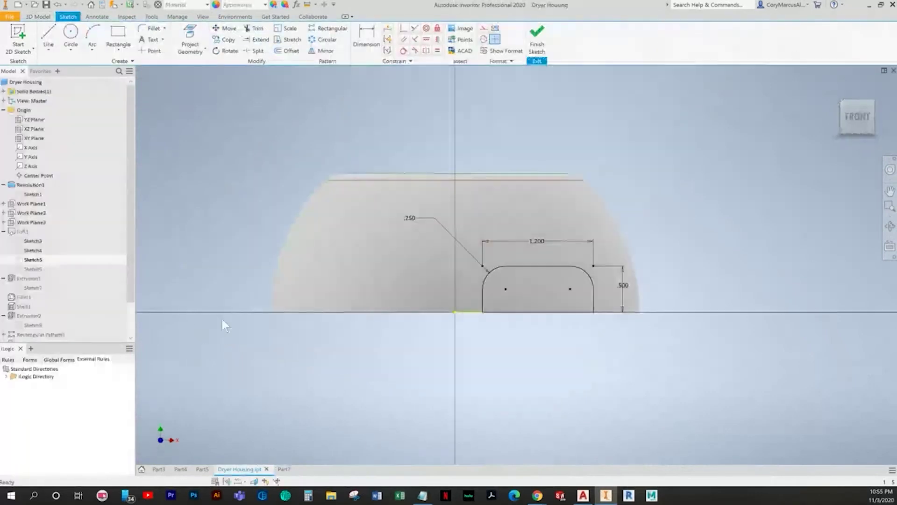
click(538, 42)
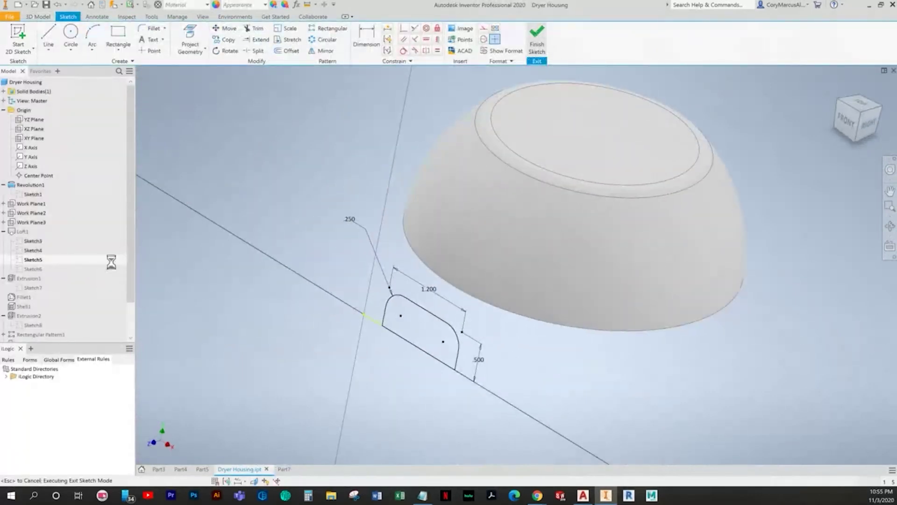
double_click(37, 270)
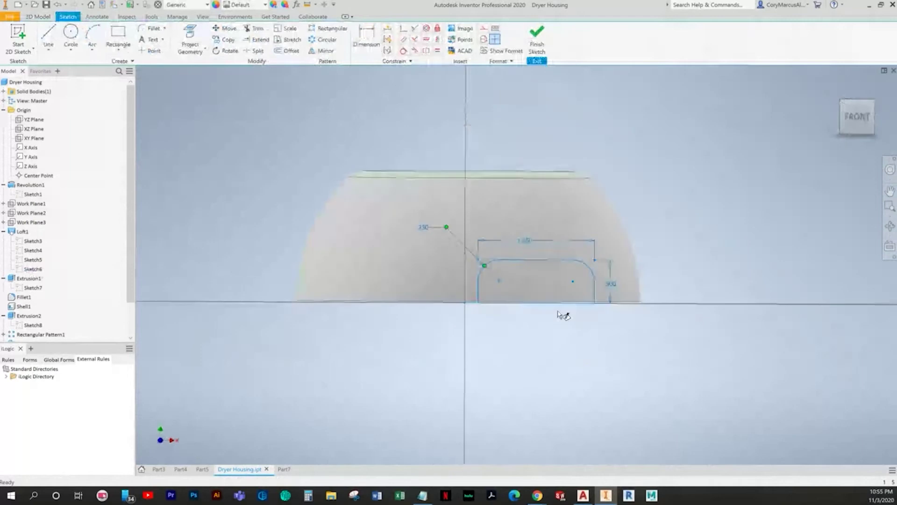
drag(556, 274, 471, 225)
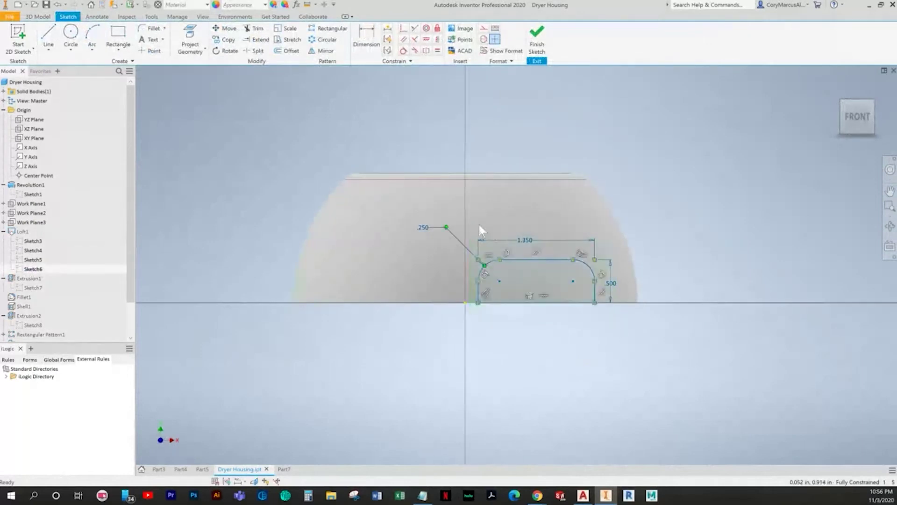
In Part7, paste the copied profile into a new sketch on the outermost work plane and hide Sketch4.
click(284, 469)
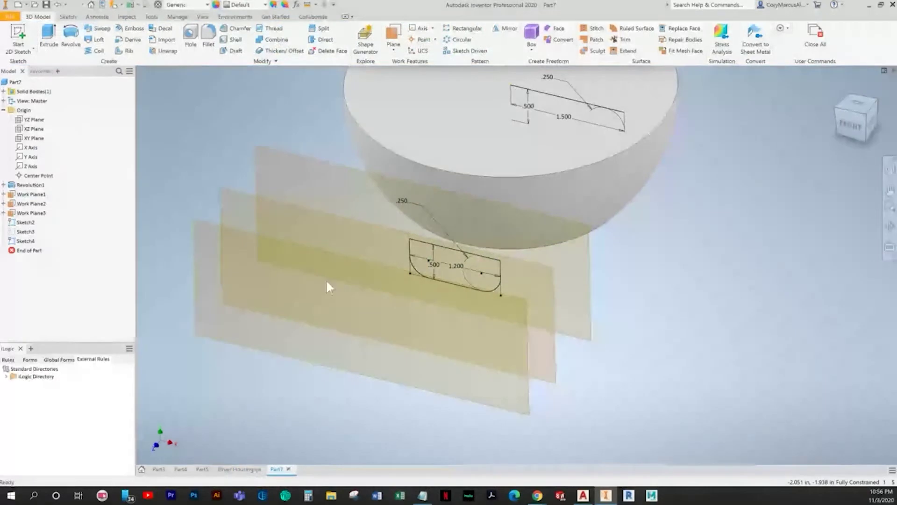
right_click(199, 222)
click(205, 248)
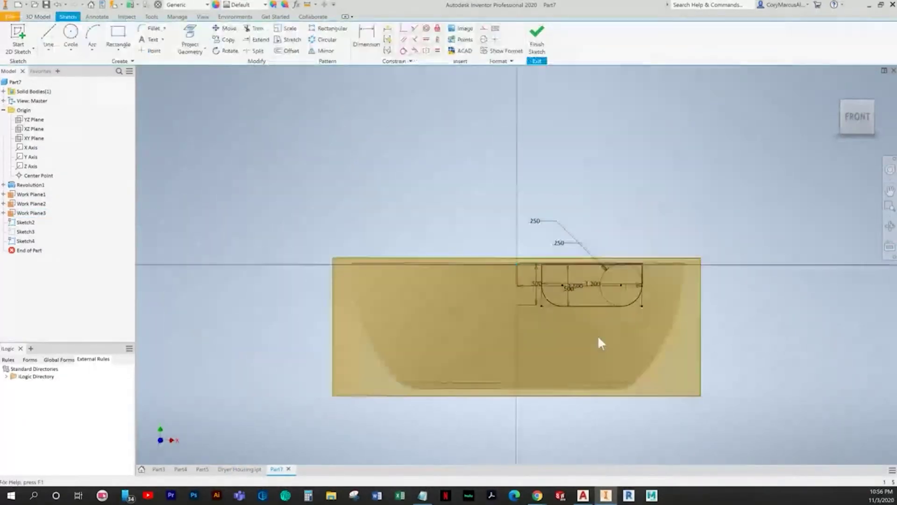
key(F6)
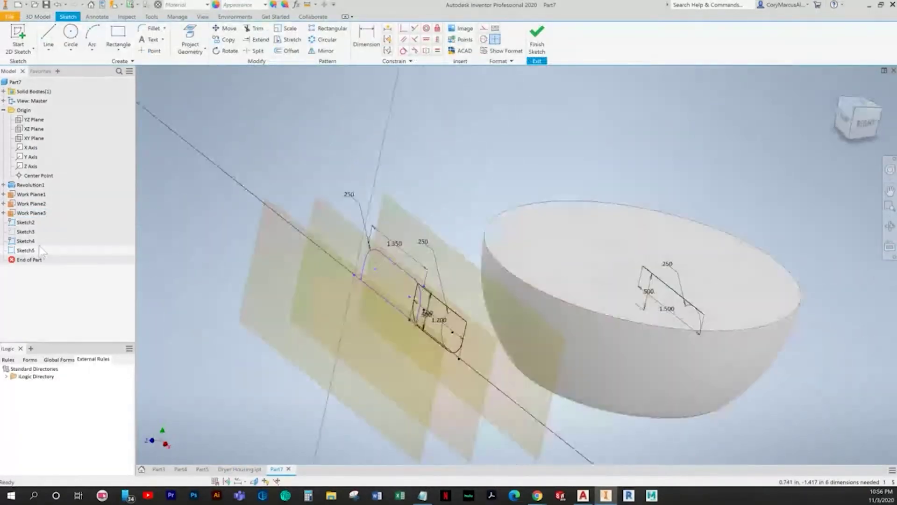
right_click(24, 241)
click(67, 345)
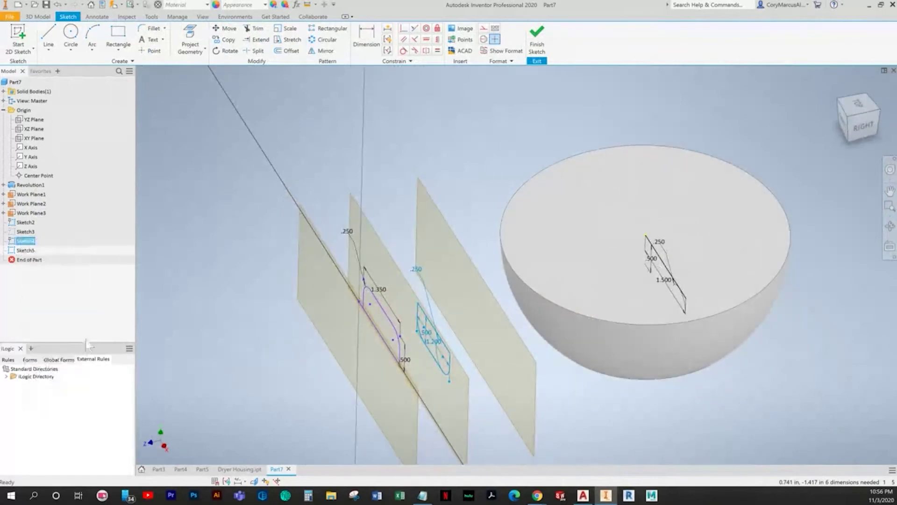
Rotate the whole pasted 1.350 in profile by 180 degrees.
shift+middle_drag(261, 322, 332, 311)
scroll(374, 312, down, 5)
click(393, 347)
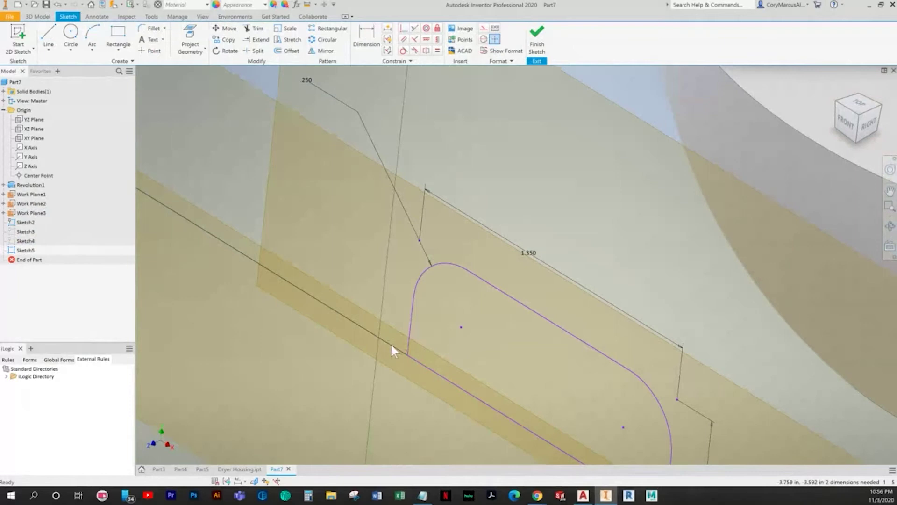
scroll(379, 276, down, 5)
shift+middle_drag(410, 273, 532, 374)
drag(533, 390, 339, 238)
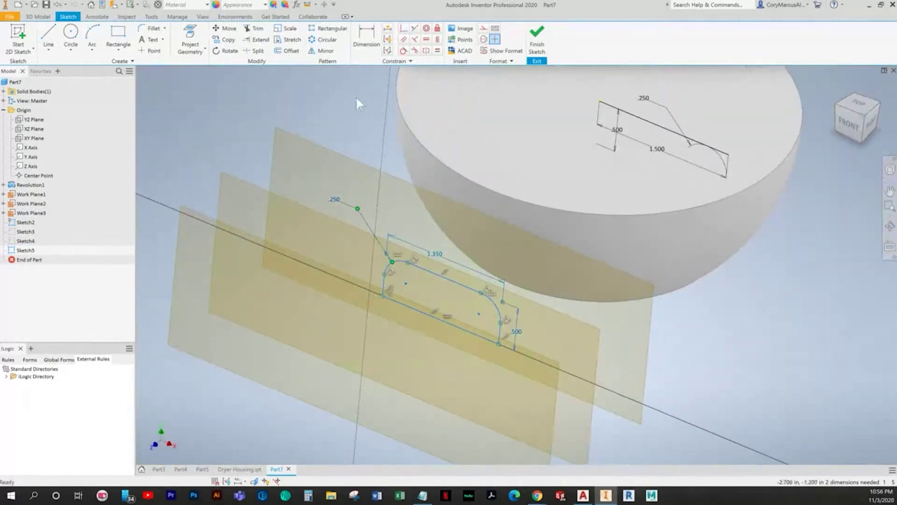
click(227, 50)
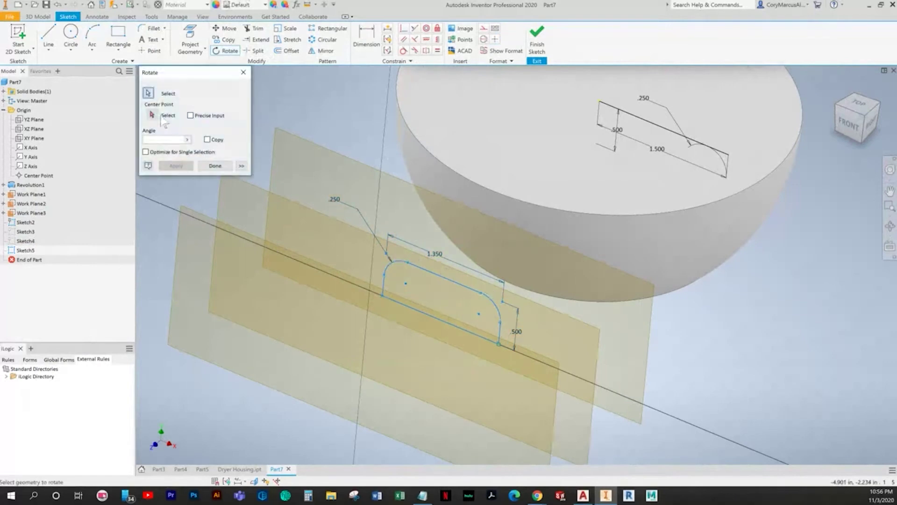
click(471, 282)
key(Return)
text(180)
key(Return)
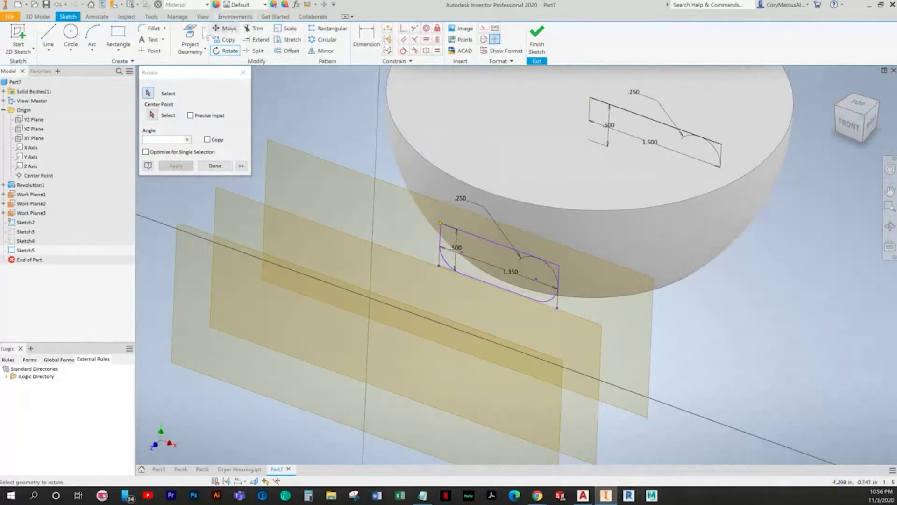
Project the 1.500 in profile's straight edge and make the rotated profile's upper-right corner coincident with its outer end.
click(190, 39)
click(629, 118)
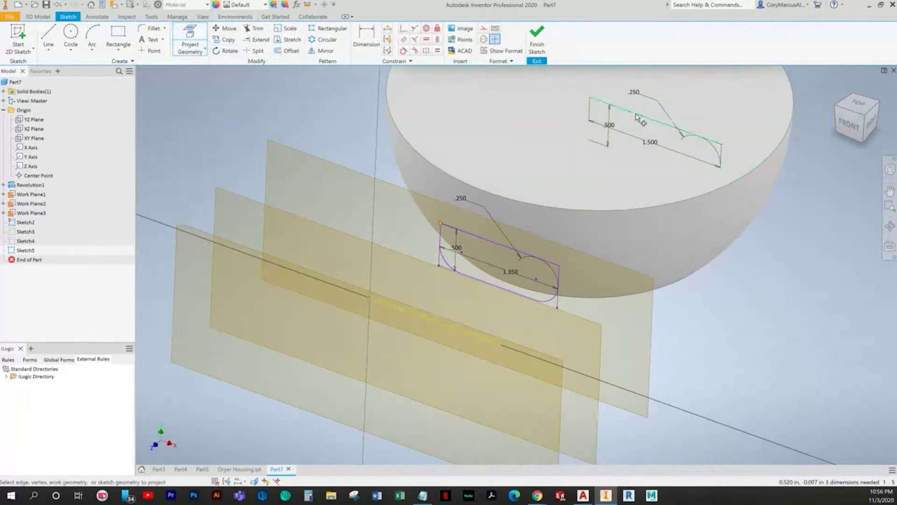
click(415, 29)
click(503, 346)
shift+middle_drag(503, 347, 453, 285)
click(438, 276)
shift+middle_drag(561, 306, 605, 308)
scroll(418, 199, down, 2)
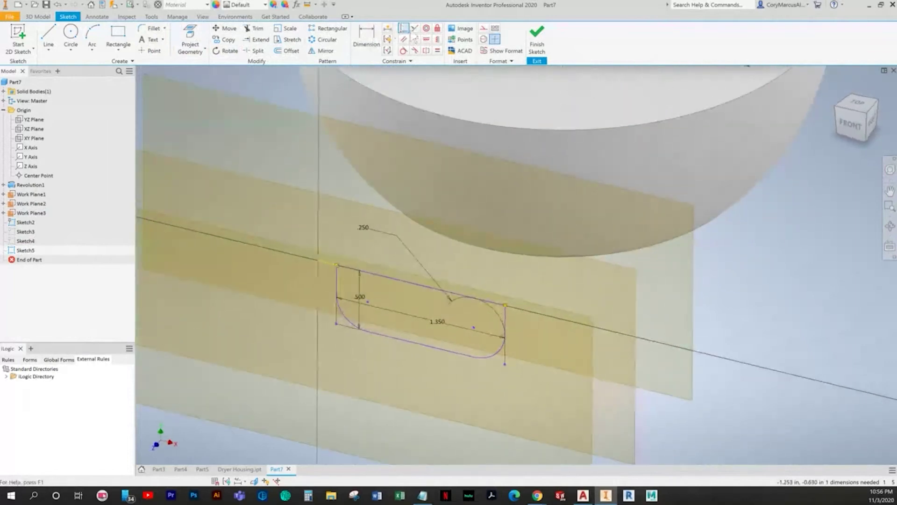
Convert the projected line to construction geometry and try to constrain the overlapping top edge horizontal.
right_click(369, 266)
click(330, 268)
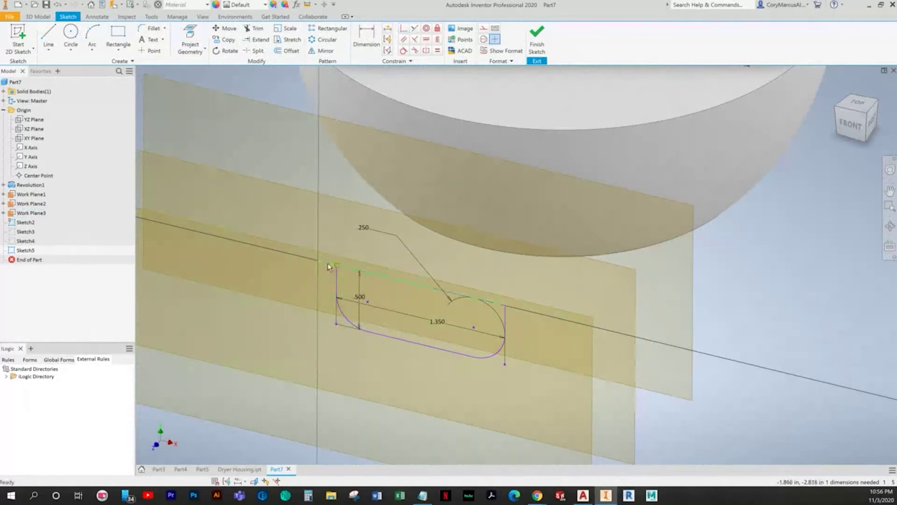
click(484, 29)
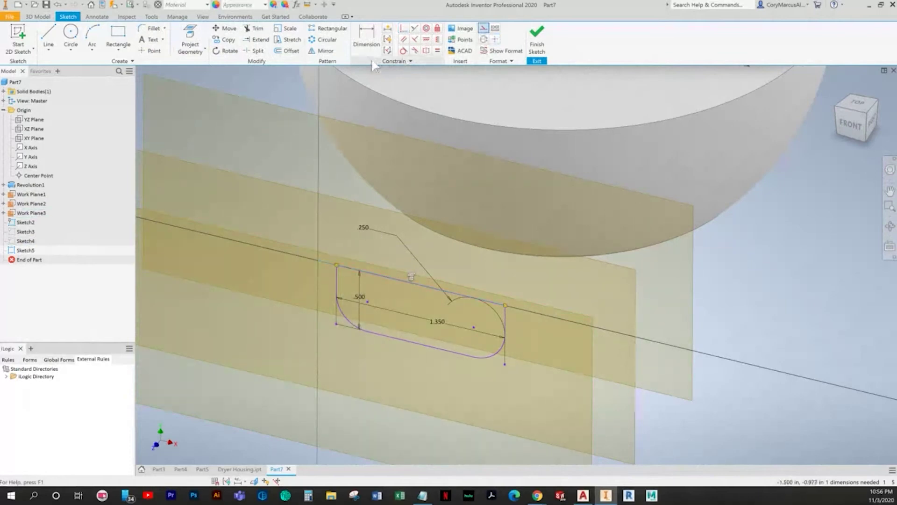
click(381, 276)
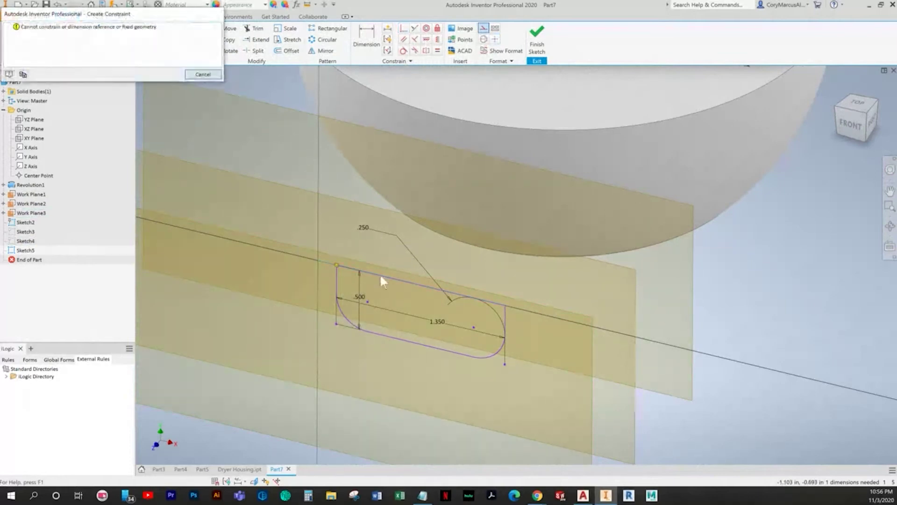
key(Escape)
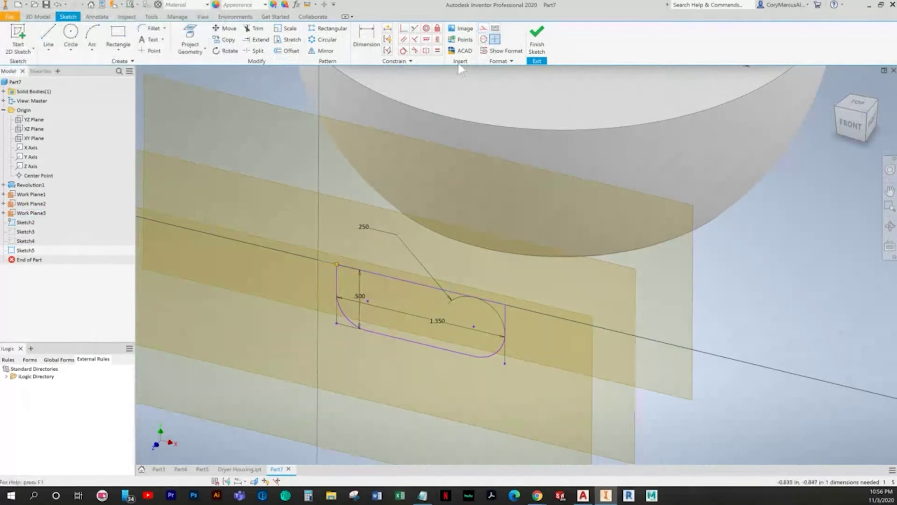
Constrain the 1.350 in profile's straight top edge horizontal and finish the sketch.
click(426, 40)
click(393, 279)
right_click(674, 347)
click(638, 345)
click(537, 40)
Hide Work Plane1, Work Plane2 and Work Plane3.
click(37, 195)
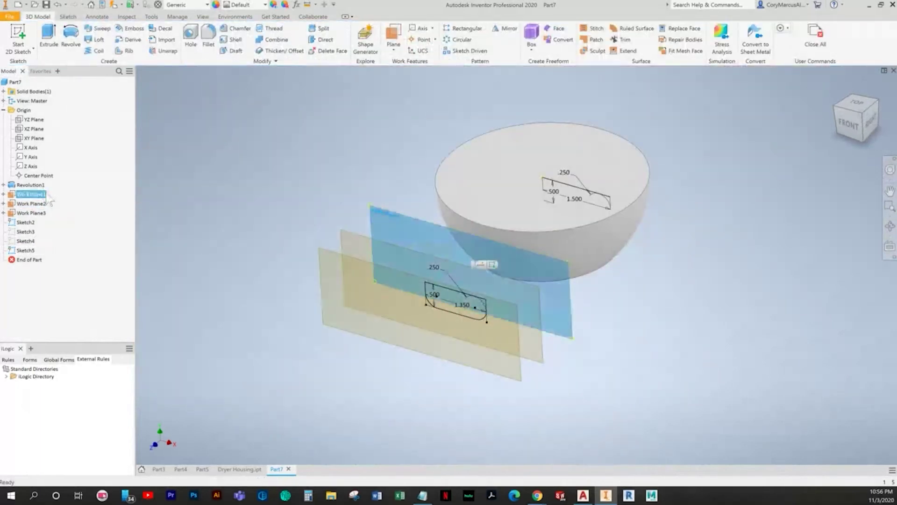
shift+click(46, 216)
right_click(45, 216)
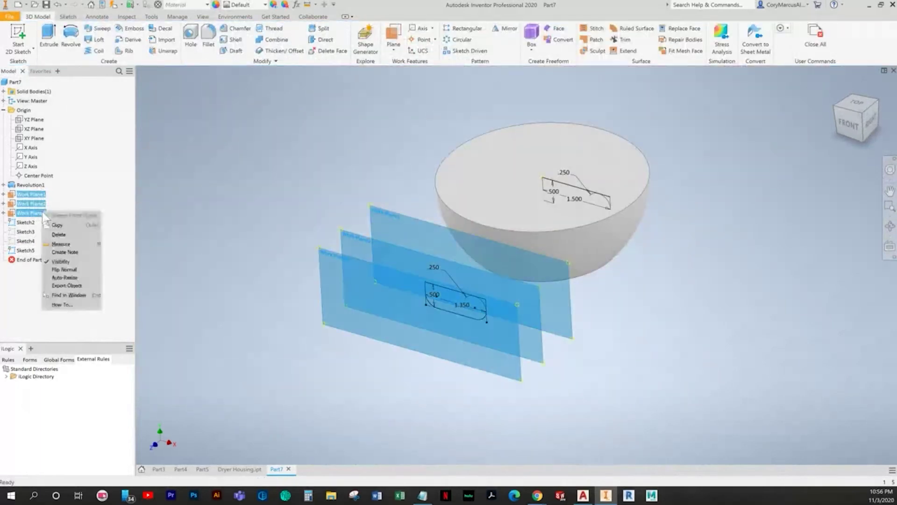
click(61, 264)
Make the hidden Sketch3 and Sketch4 profiles visible.
click(26, 232)
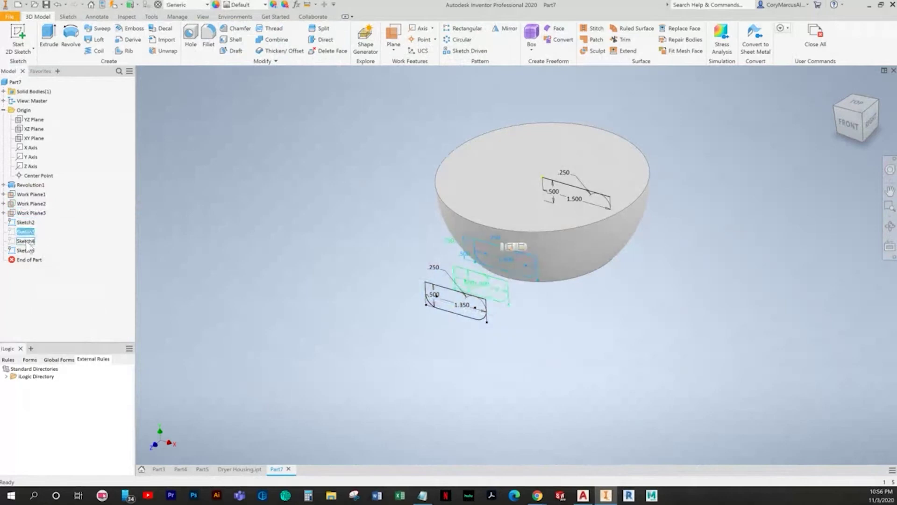
shift+click(26, 241)
right_click(27, 242)
click(80, 307)
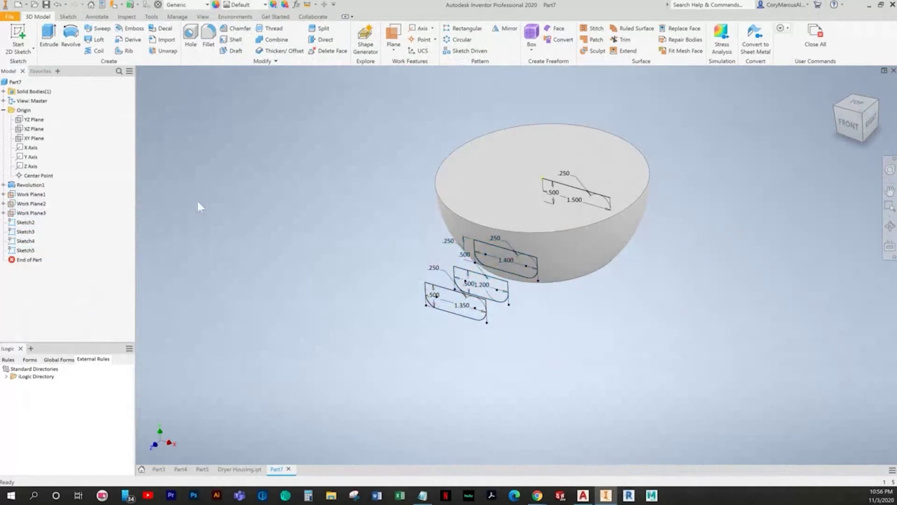
Loft a solid through the four profiles in order, from the 1.500 in one through 1.400 and 1.200 to 1.350 in.
click(96, 39)
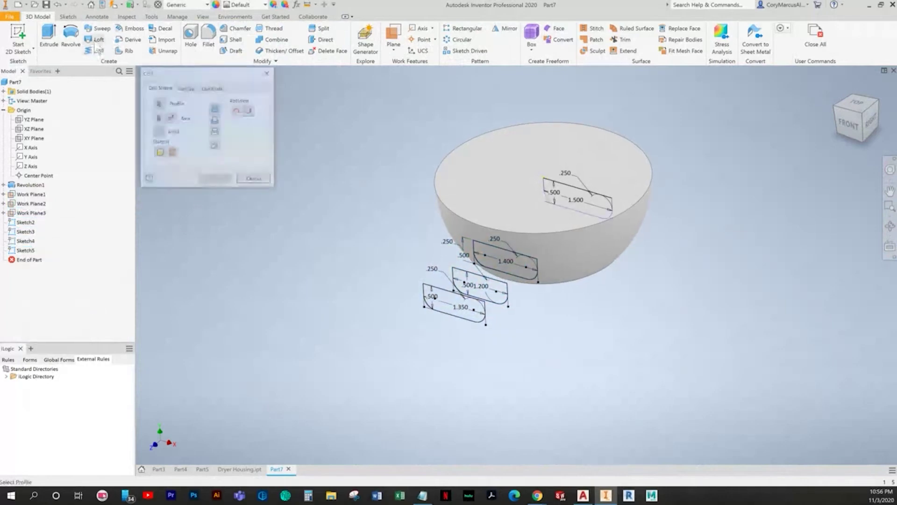
click(579, 199)
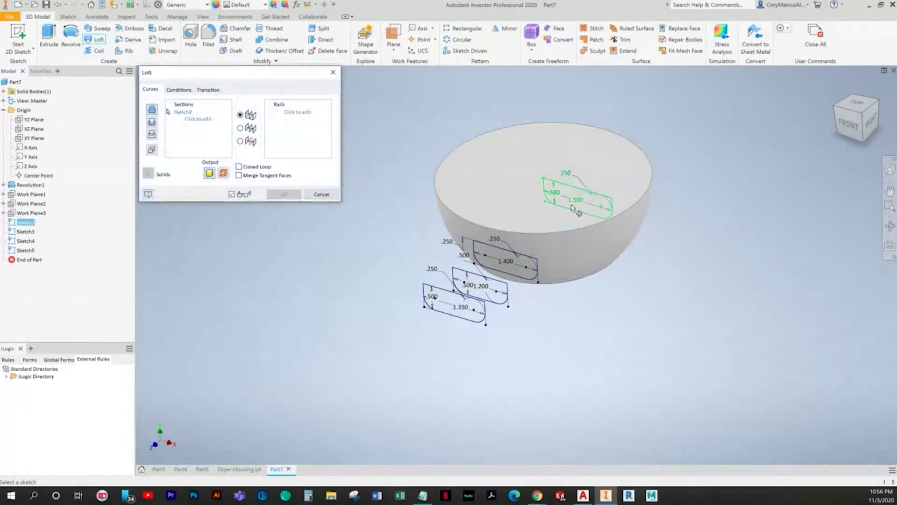
click(521, 278)
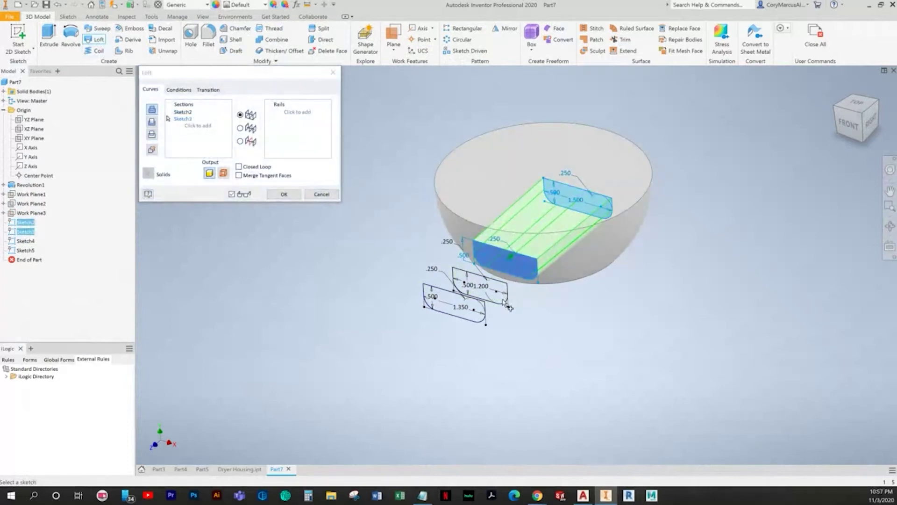
click(504, 301)
click(481, 313)
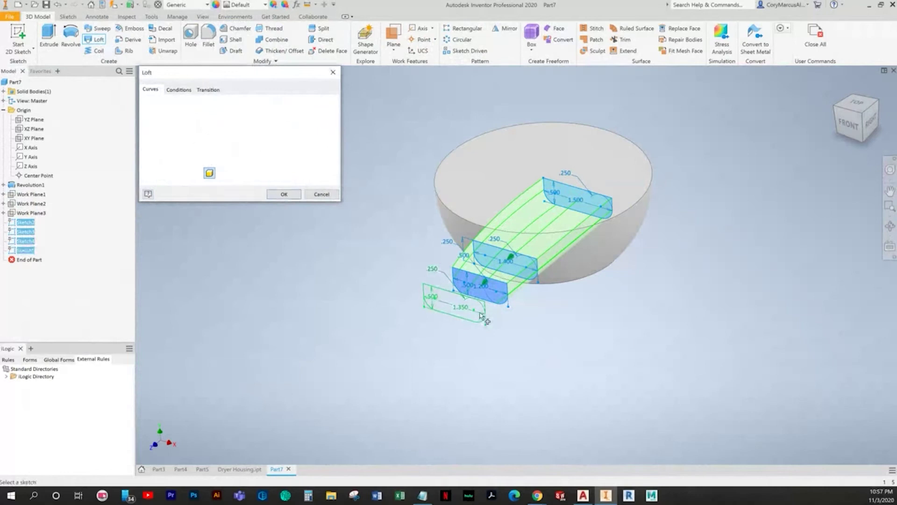
click(278, 196)
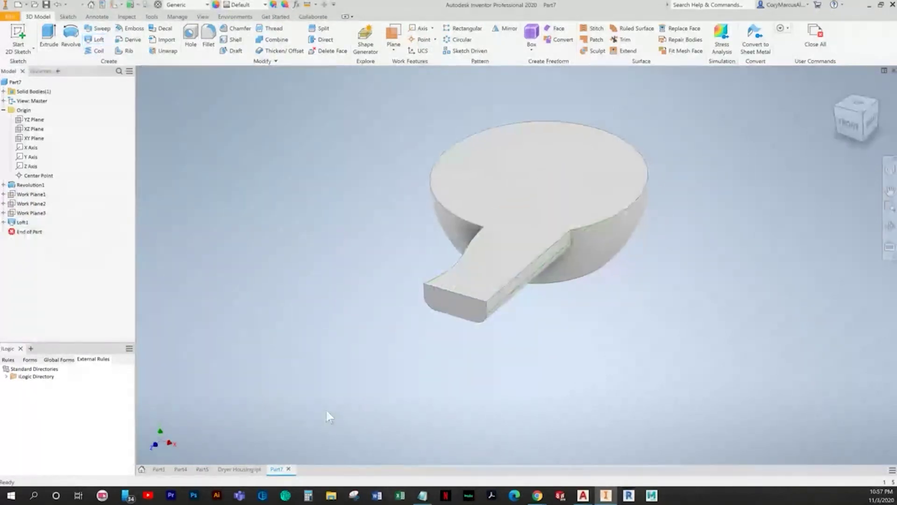
Close the sketch in Dryer Housing, review its features and Shell1 settings for comparison, and return to Part7.
click(241, 470)
click(537, 42)
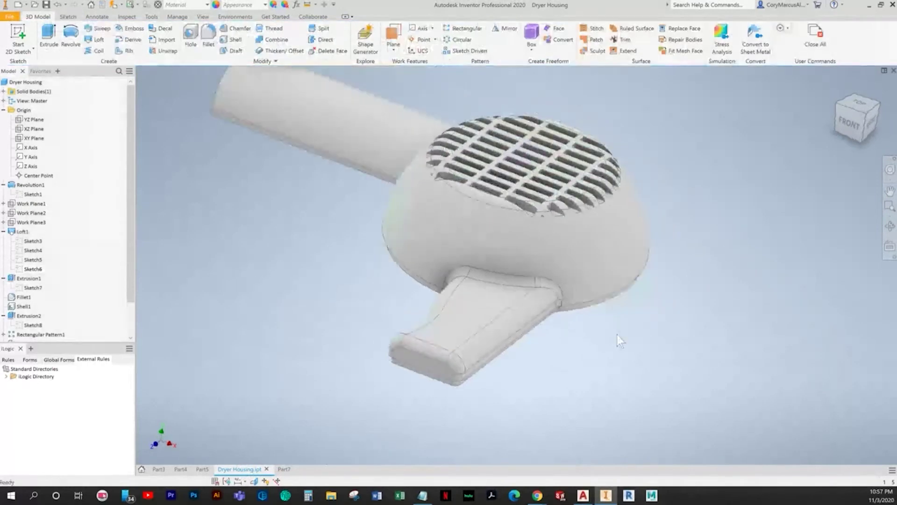
click(283, 469)
click(249, 473)
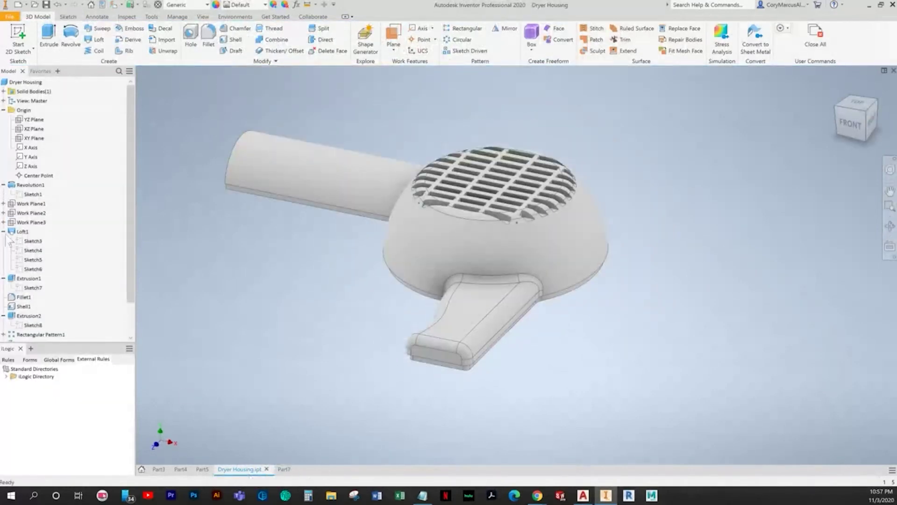
click(4, 231)
click(3, 185)
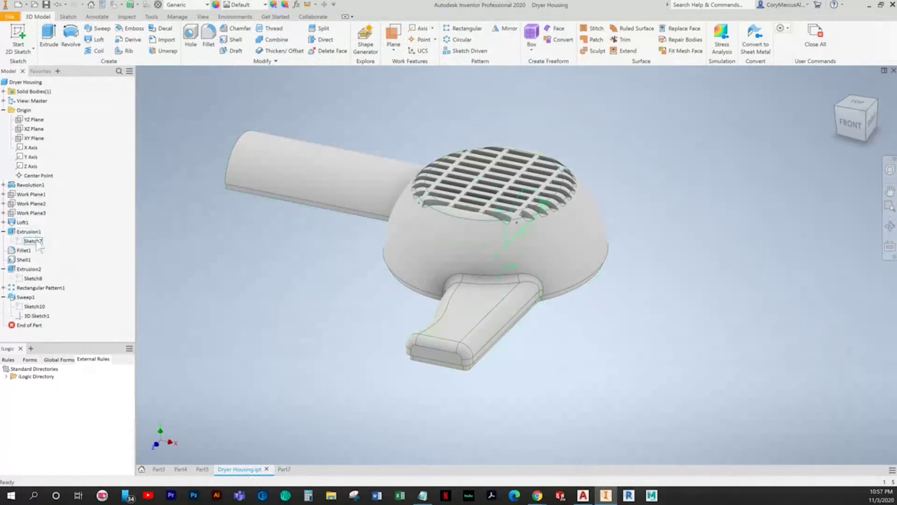
double_click(23, 259)
key(Escape)
click(284, 468)
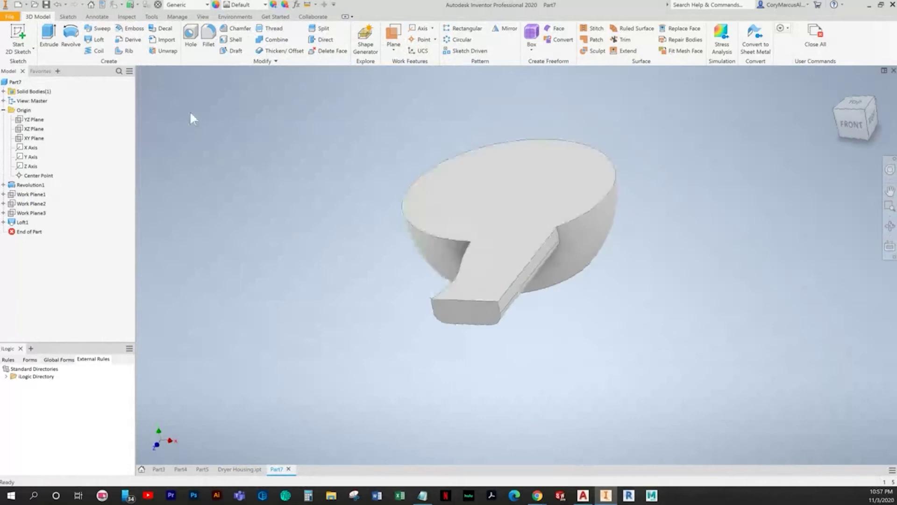
click(208, 38)
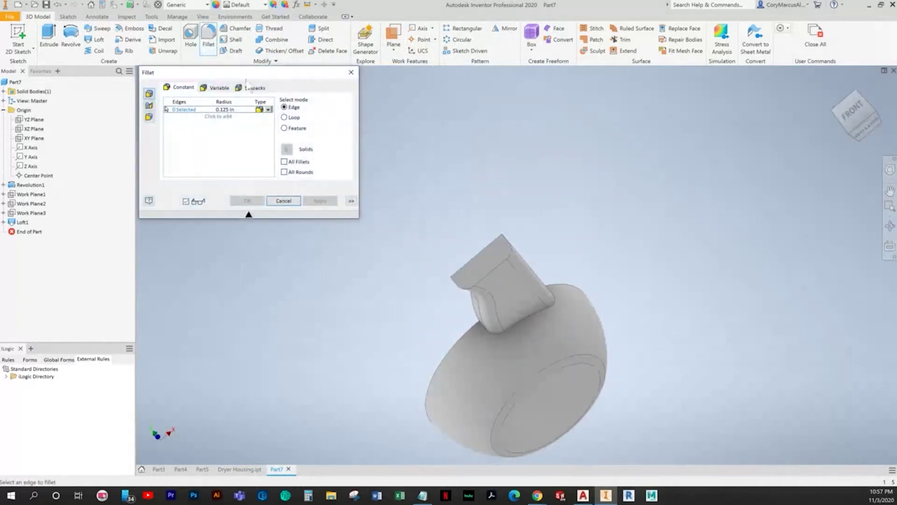
click(239, 117)
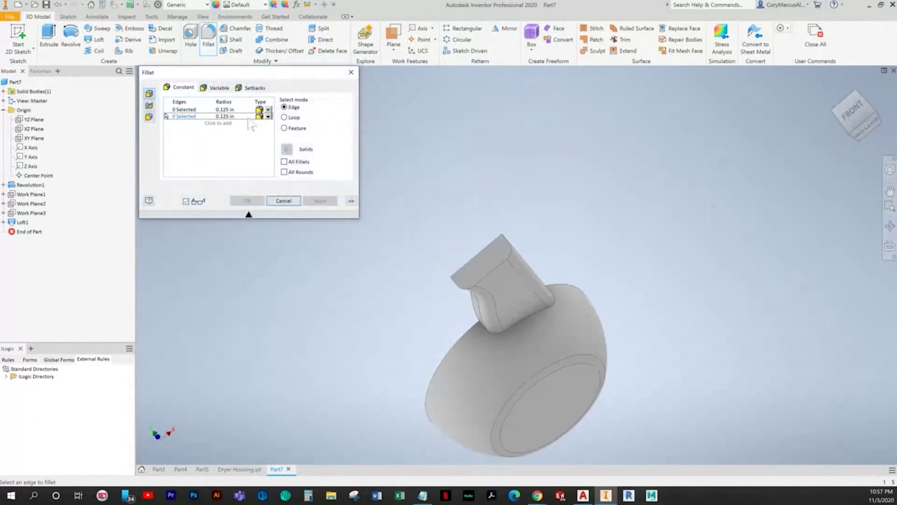
key(Escape)
key(f)
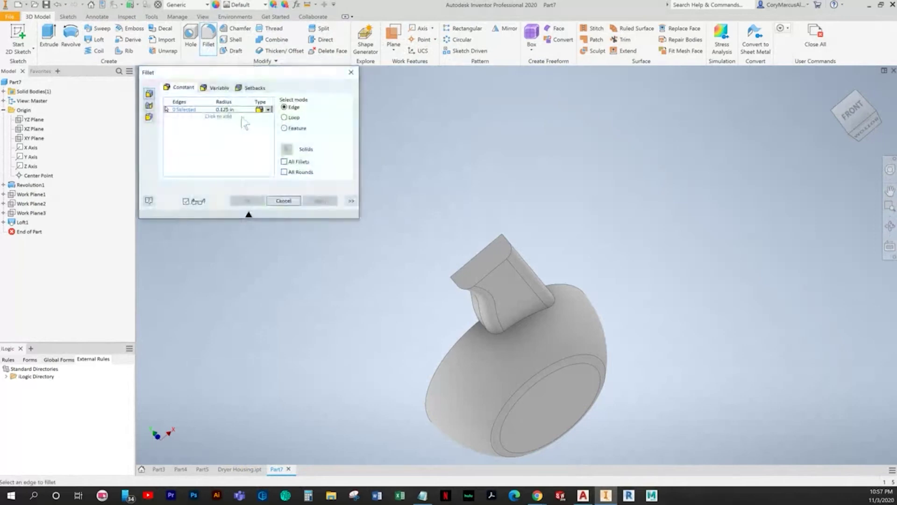
shift+middle_drag(420, 102, 799, 308)
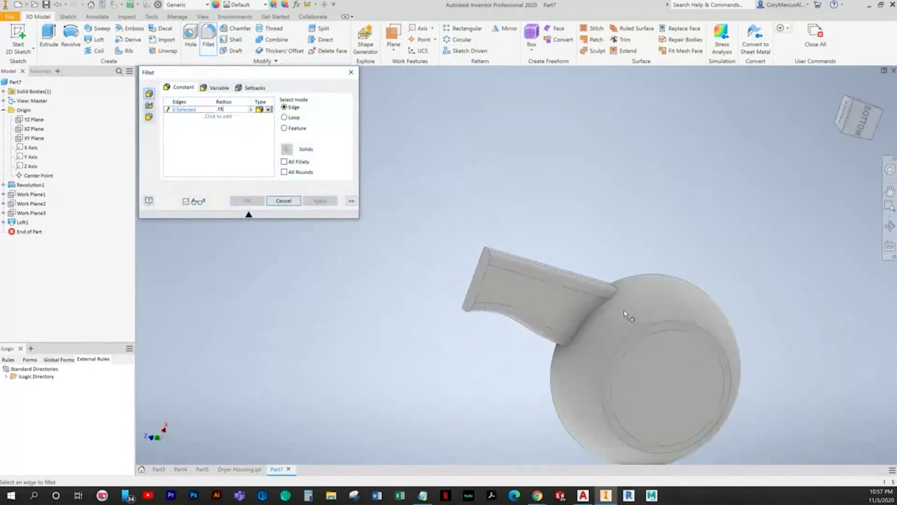
click(485, 283)
click(596, 305)
shift+middle_drag(700, 337, 724, 340)
right_click(725, 340)
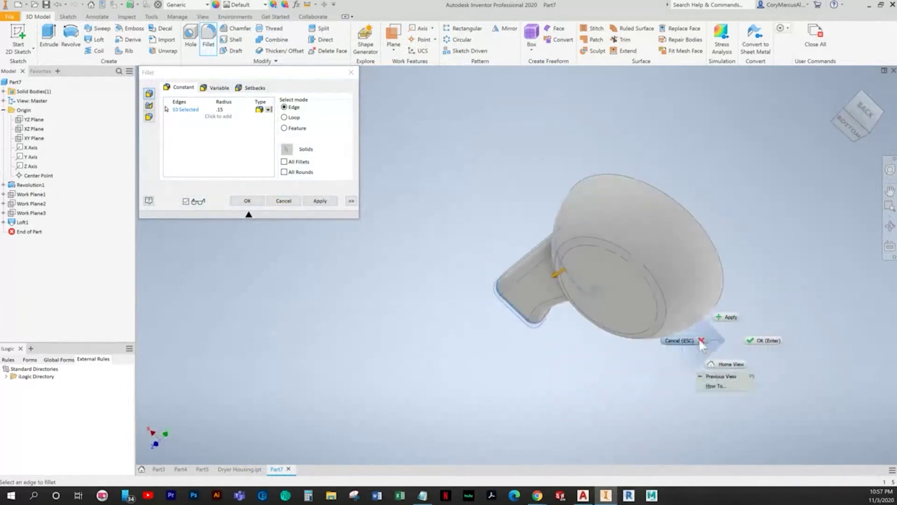
click(698, 340)
shift+middle_drag(590, 369, 486, 415)
In Dryer Housing, open Sketch7 of Extrusion1, slice the graphics and copy the semicircle profile with its dimensions.
click(247, 469)
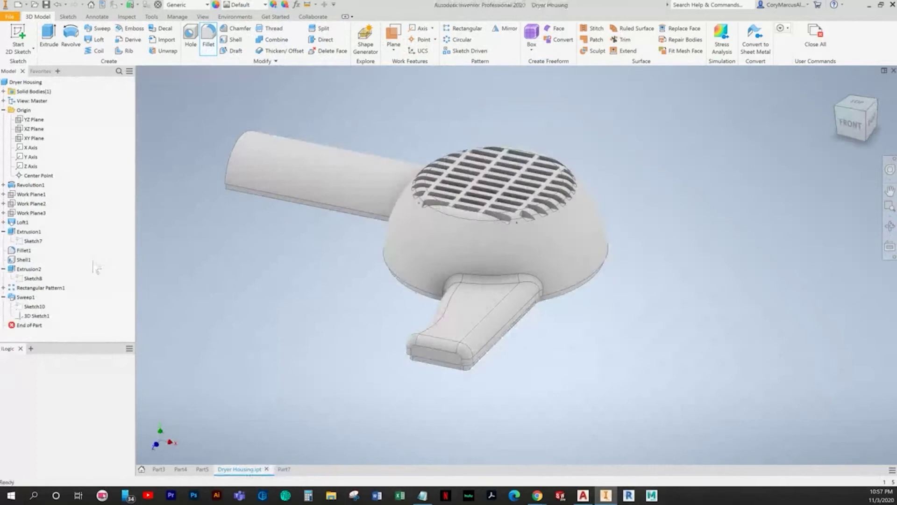
mouse_move(374, 271)
shift+middle_down()
mouse_move(407, 344)
mouse_move(439, 340)
mouse_move(437, 385)
mouse_move(296, 437)
mouse_move(385, 406)
shift+middle_up()
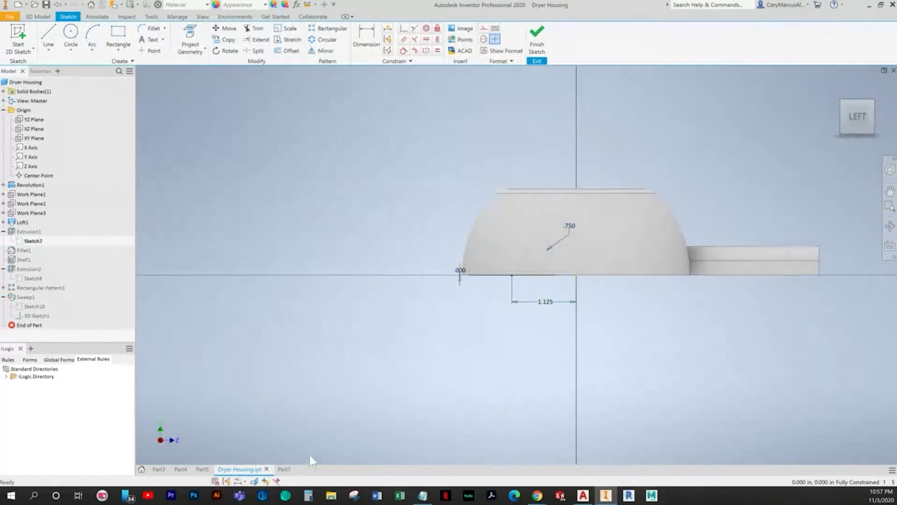
click(264, 481)
scroll(520, 251, up, 3)
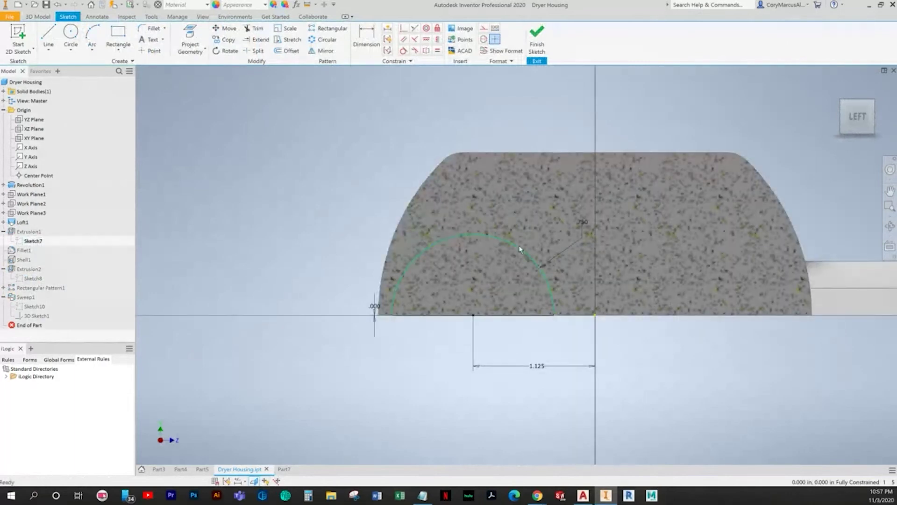
drag(631, 401, 337, 201)
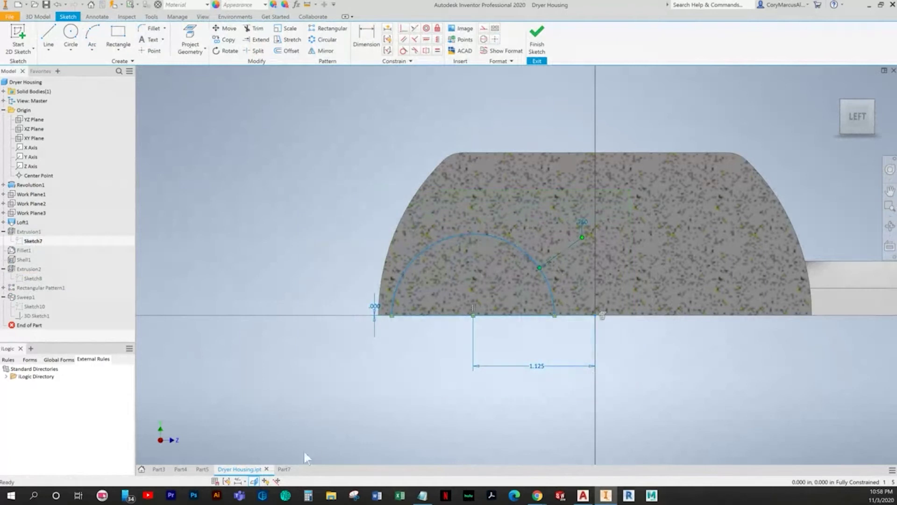
Create a sketch on Part7's YZ plane, viewed from the left side, and paste the copied semicircle profile into it.
click(286, 468)
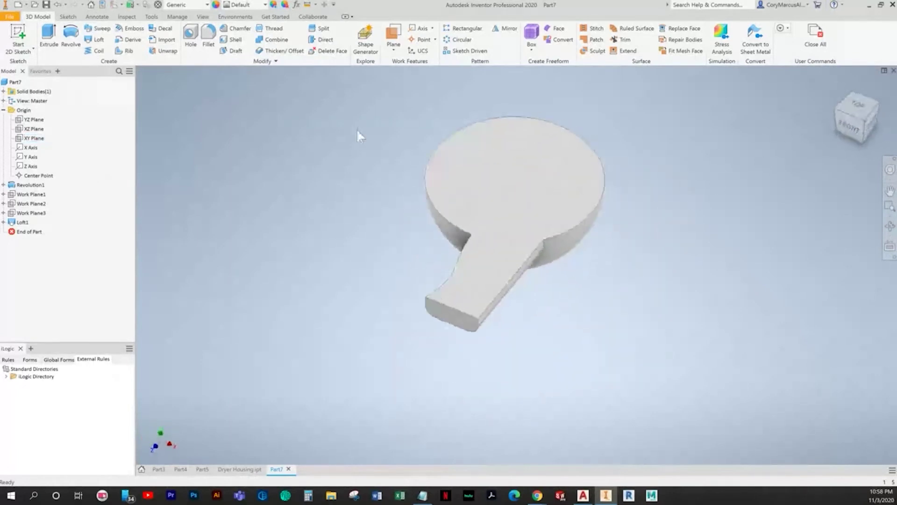
right_click(34, 120)
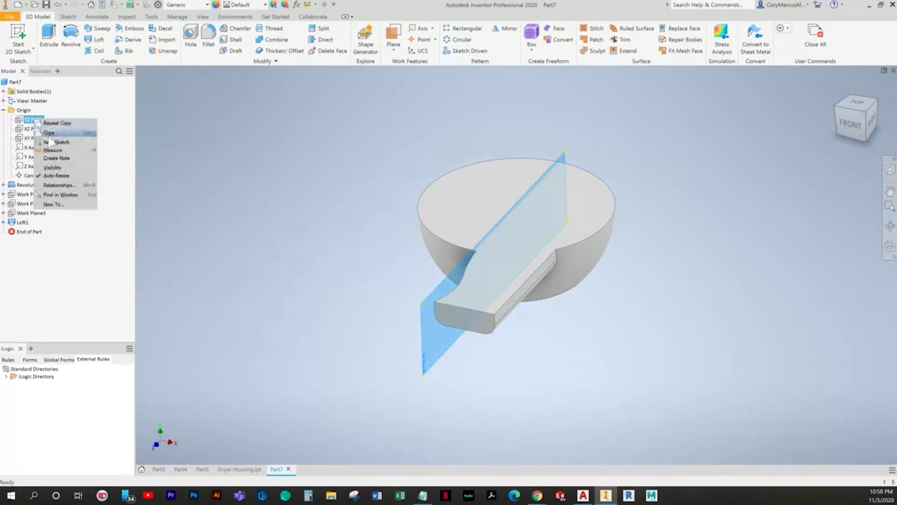
click(49, 137)
right_click(35, 117)
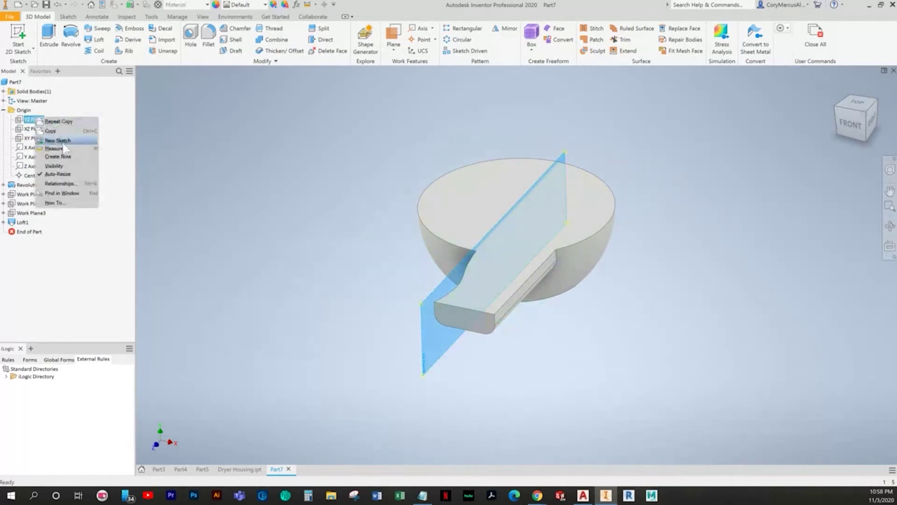
click(57, 140)
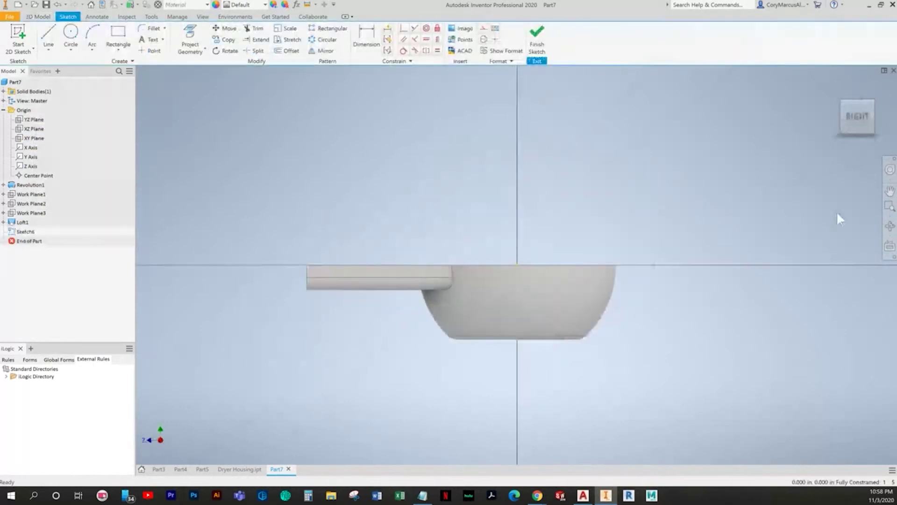
click(835, 115)
click(836, 115)
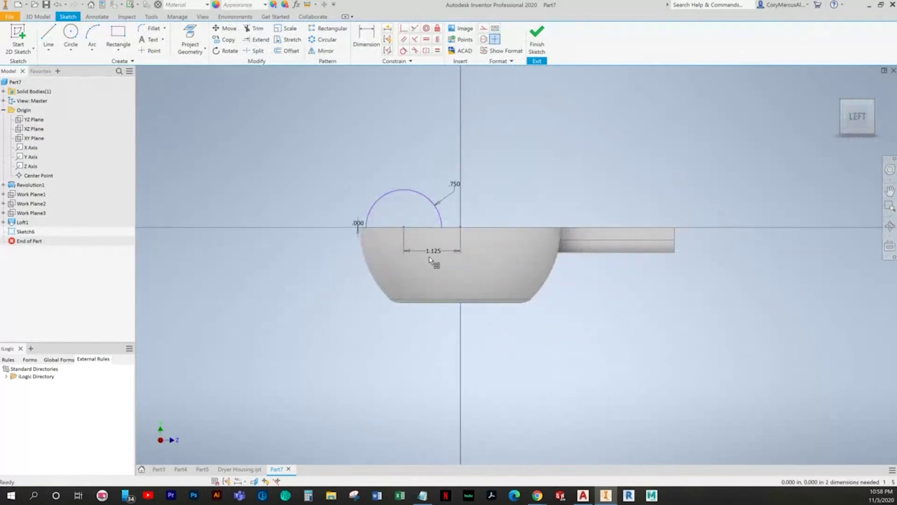
Slice the graphics at the sketch plane and delete the pasted profile's 1.125 and .000 dimensions.
drag(489, 285, 313, 148)
scroll(478, 221, up, 3)
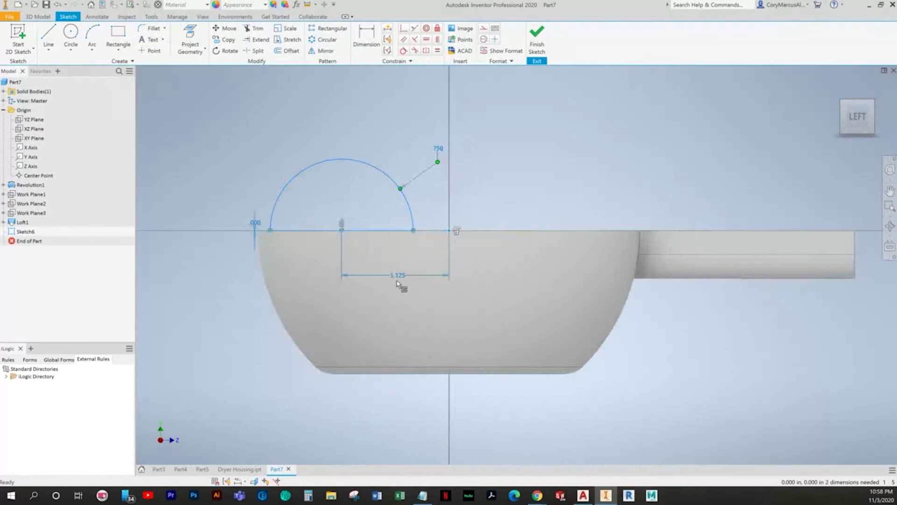
click(254, 480)
scroll(429, 220, up, 3)
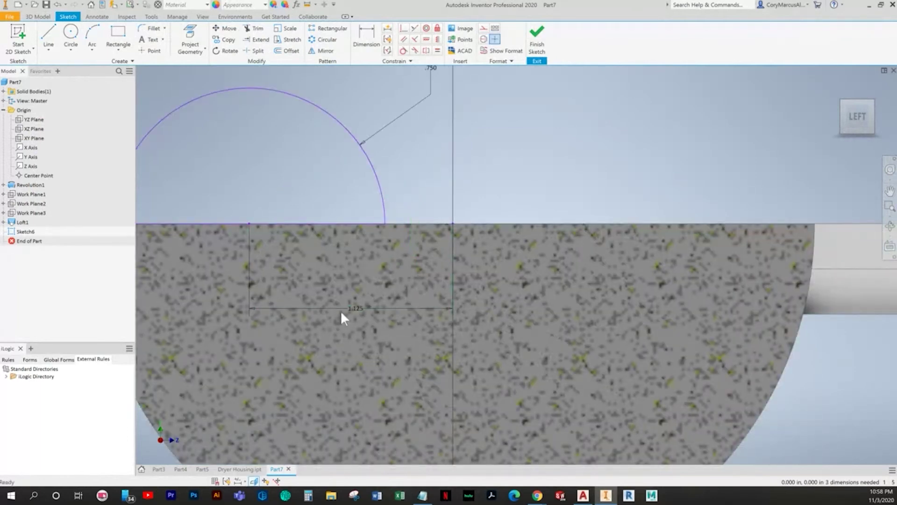
scroll(377, 298, down, 5)
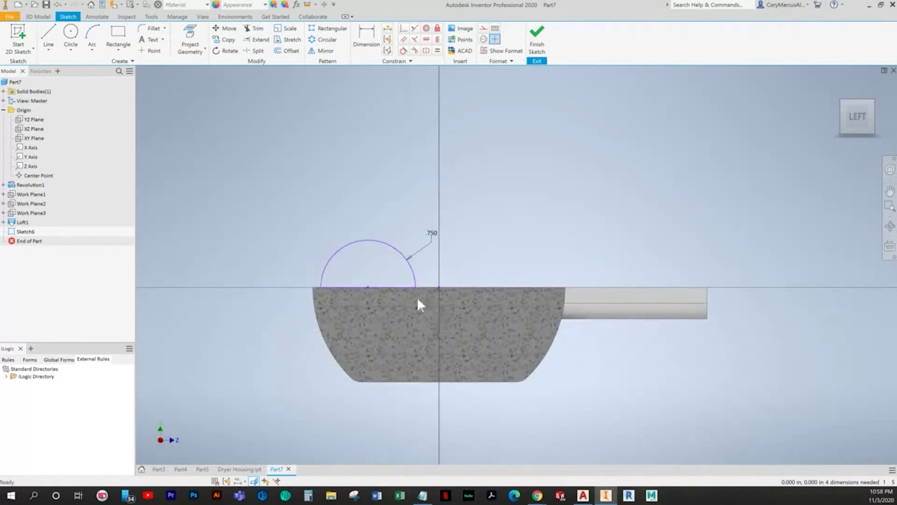
scroll(417, 299, up, 3)
drag(493, 317, 432, 254)
Rotate the semicircle profile so its arc faces downward, allowing its existing constraints to be removed.
drag(444, 322, 210, 136)
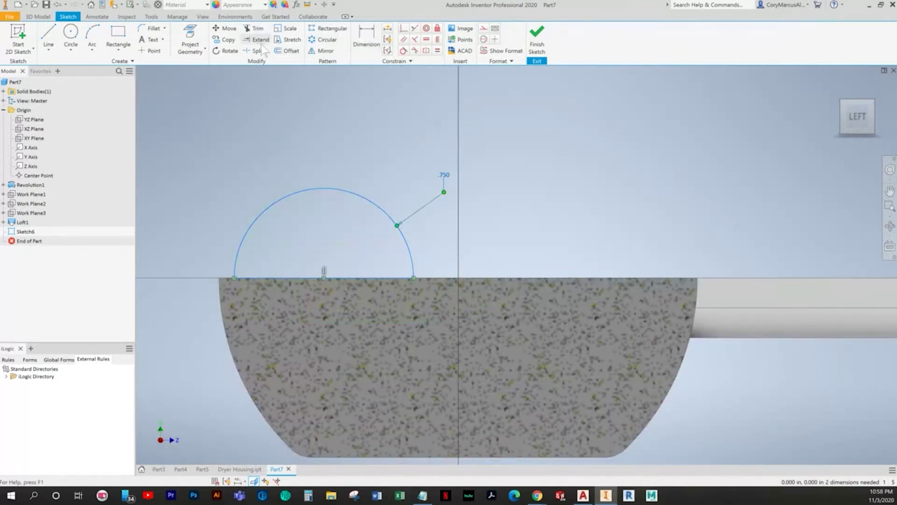
click(227, 50)
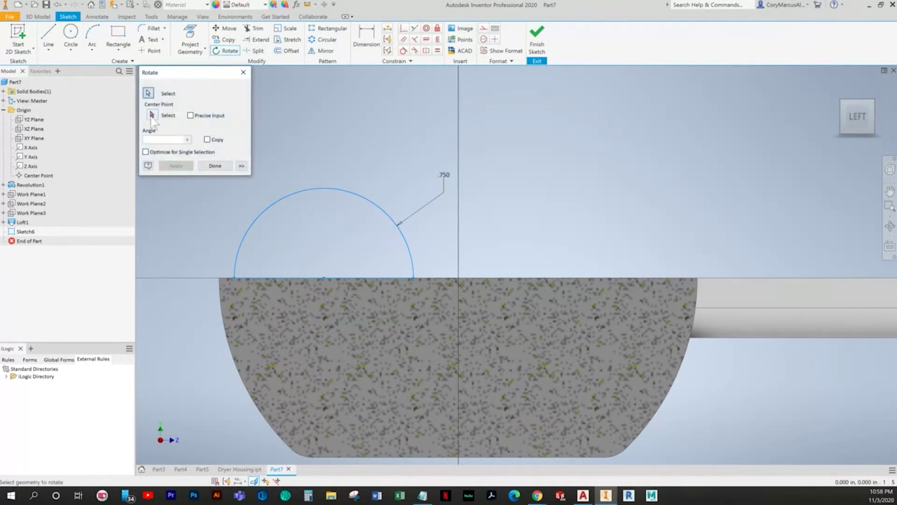
click(328, 248)
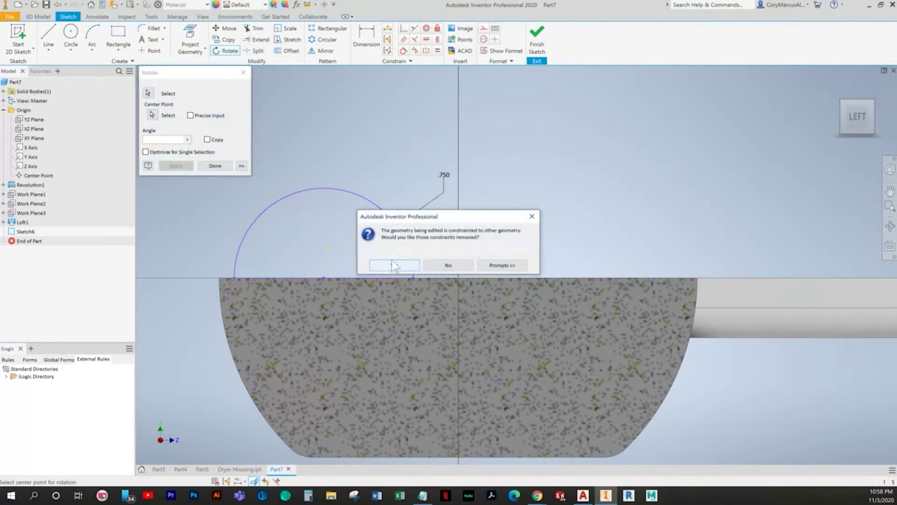
click(392, 261)
click(394, 258)
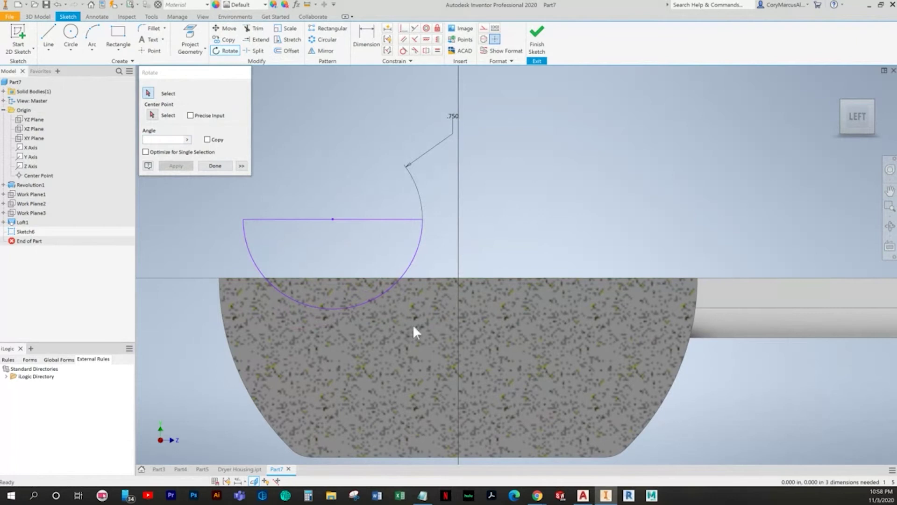
key(Escape)
scroll(405, 333, down, 3)
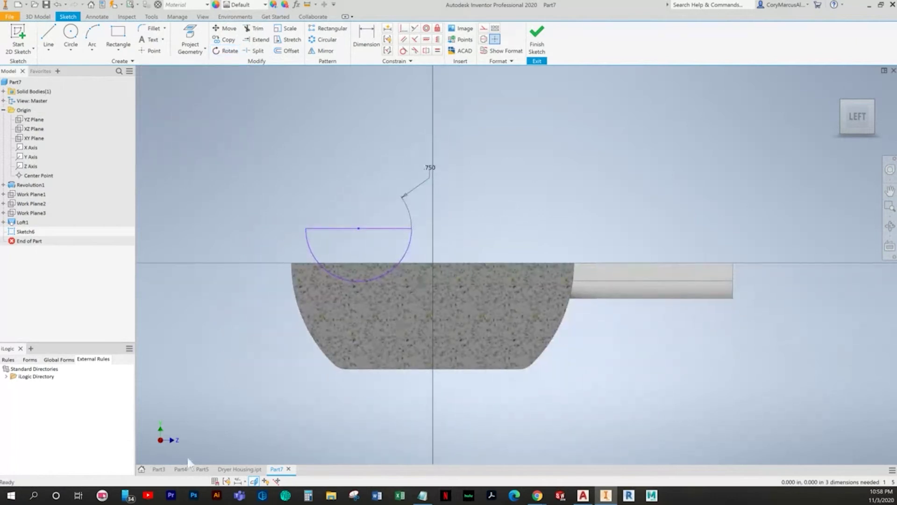
Examine how the semicircle is placed in Dryer Housing's Sketch7, and return to Part7.
click(238, 469)
key(F6)
shift+middle_drag(554, 246, 434, 366)
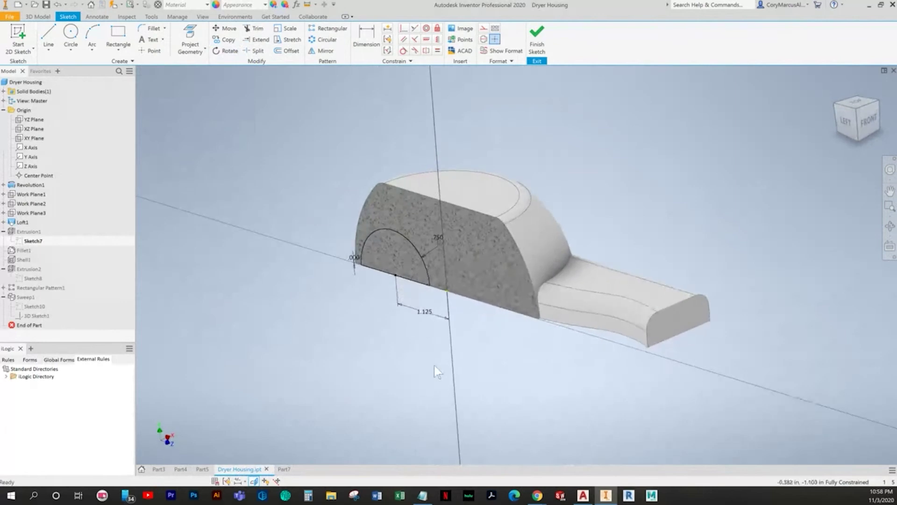
click(284, 469)
Project the housing's flat top face into the sketch and make the semicircle's straight edge collinear with the projected line.
shift+middle_drag(387, 395, 419, 29)
click(414, 29)
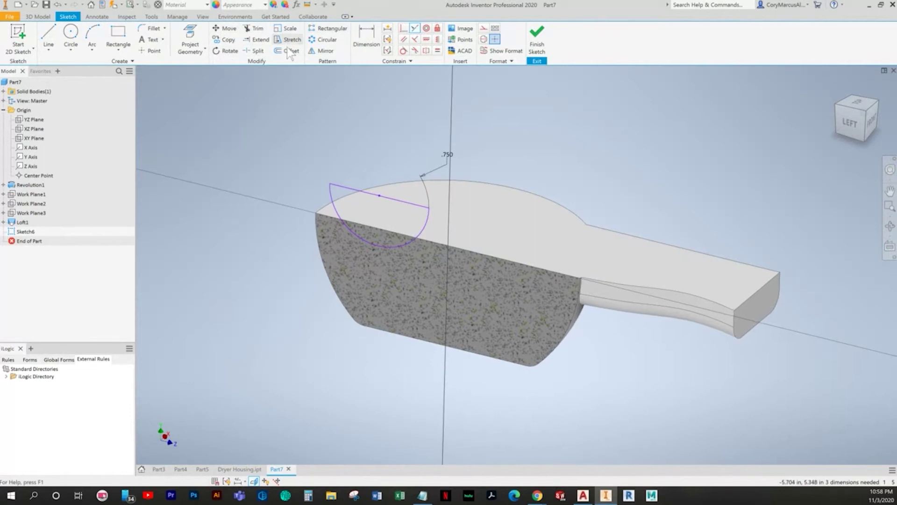
key(p)
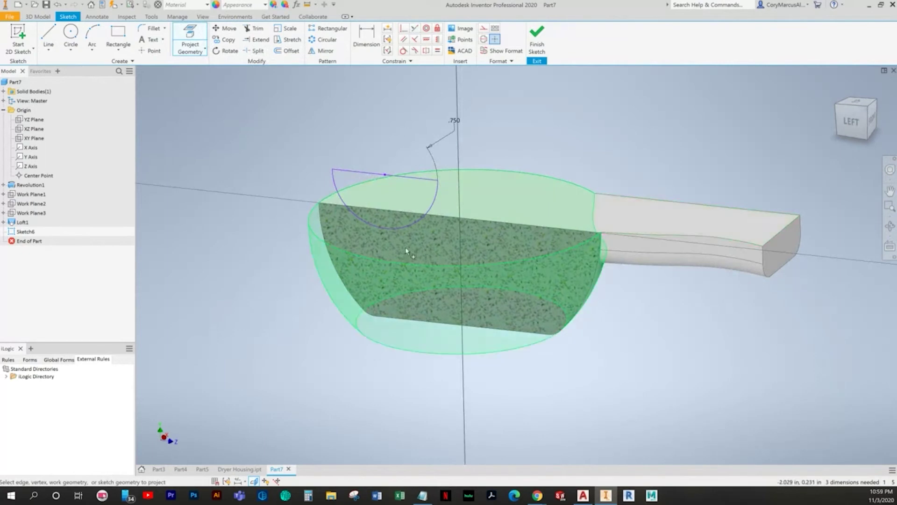
click(255, 481)
key(p)
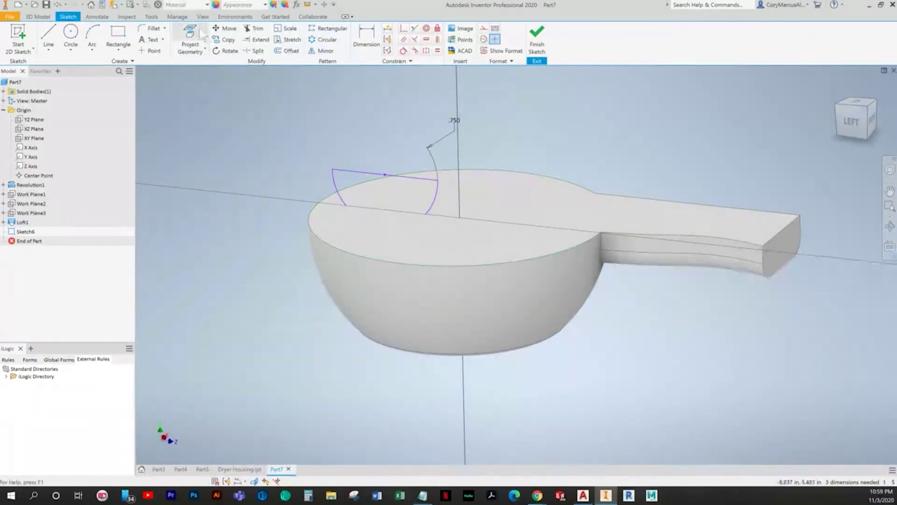
click(255, 481)
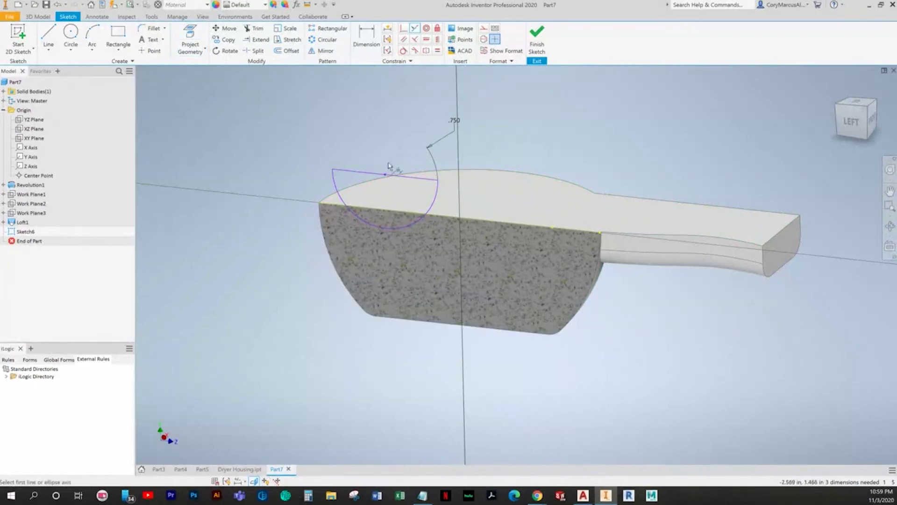
click(457, 223)
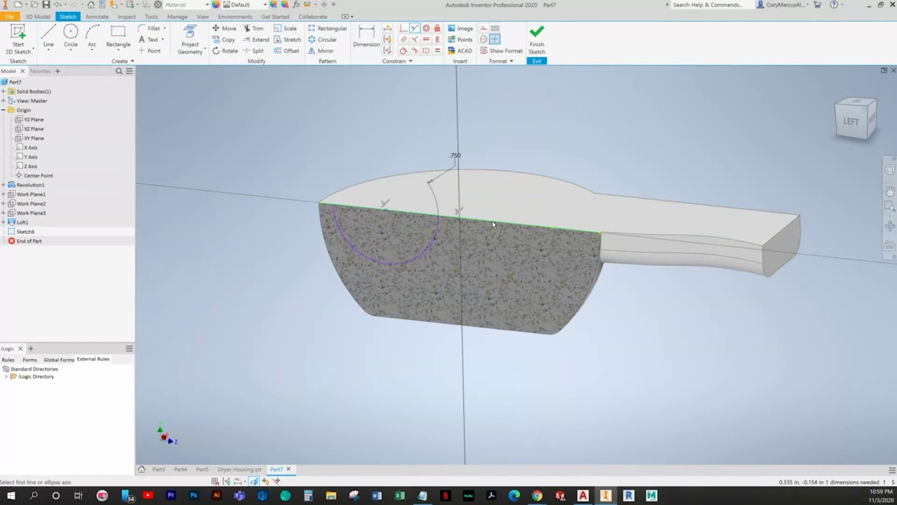
click(432, 237)
Dimension the semicircle's center 1.125 in horizontally from the origin.
click(202, 36)
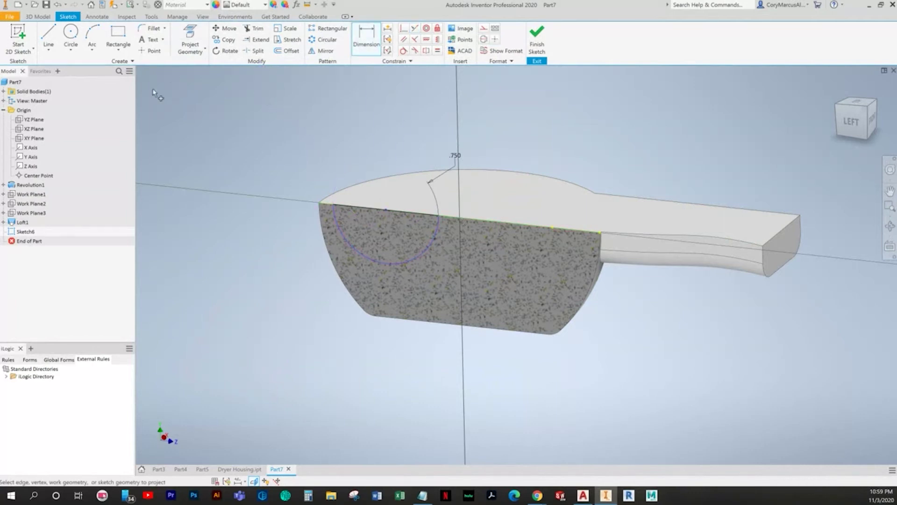
right_click(279, 136)
click(240, 138)
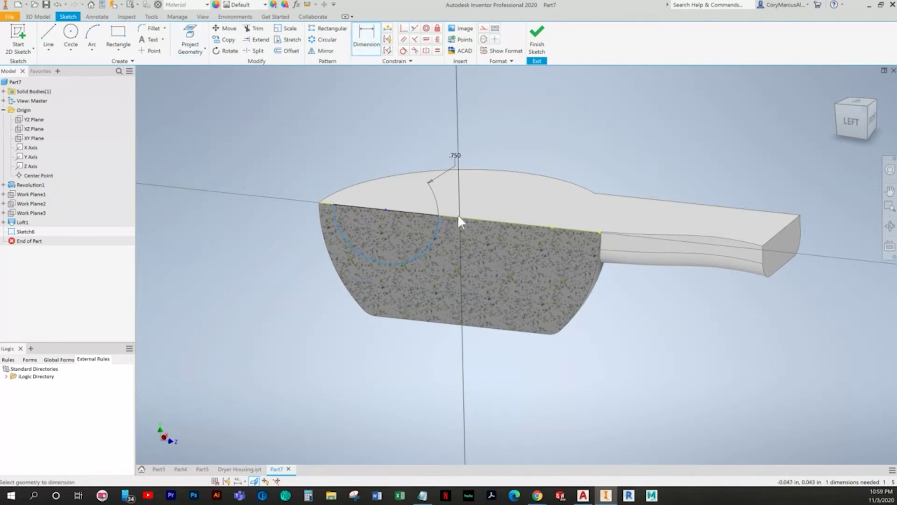
click(394, 281)
text(.25)
key(Return)
click(391, 293)
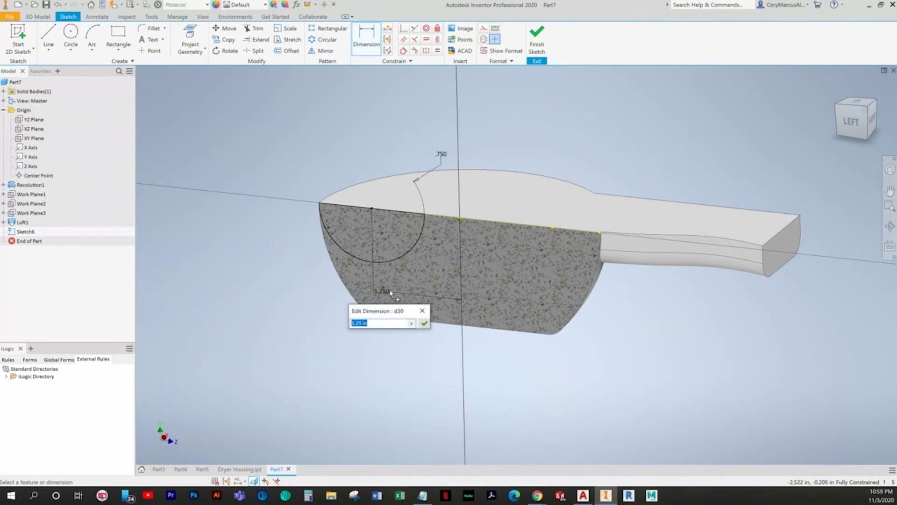
text(1.125)
key(Return)
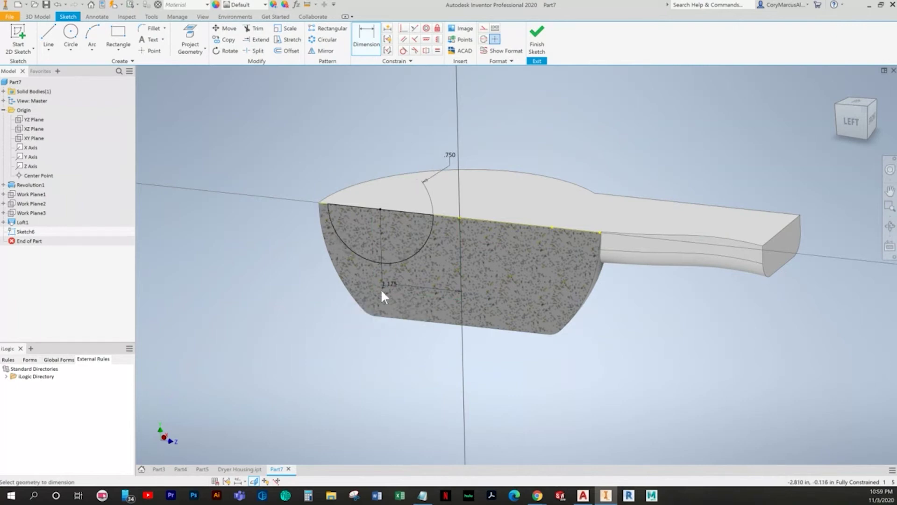
Finish the open sketches in Dryer Housing and in Part7.
click(250, 469)
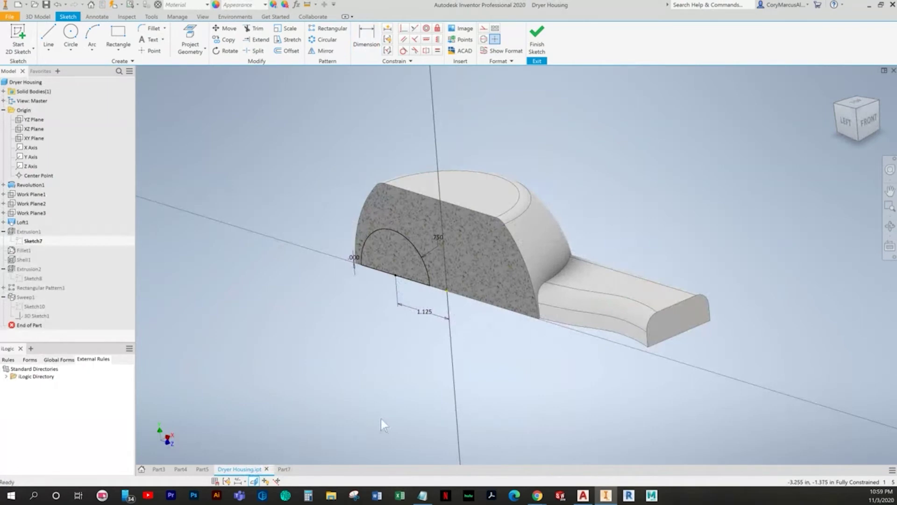
click(537, 42)
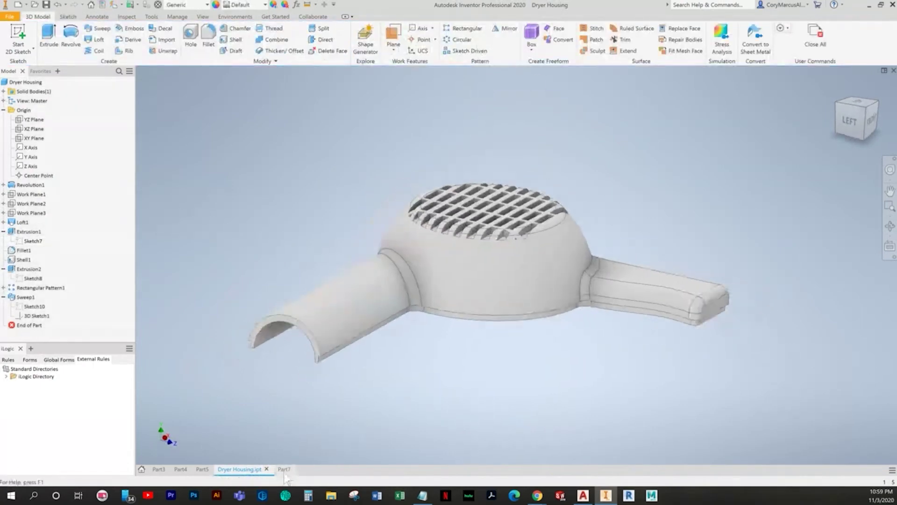
click(283, 469)
click(537, 40)
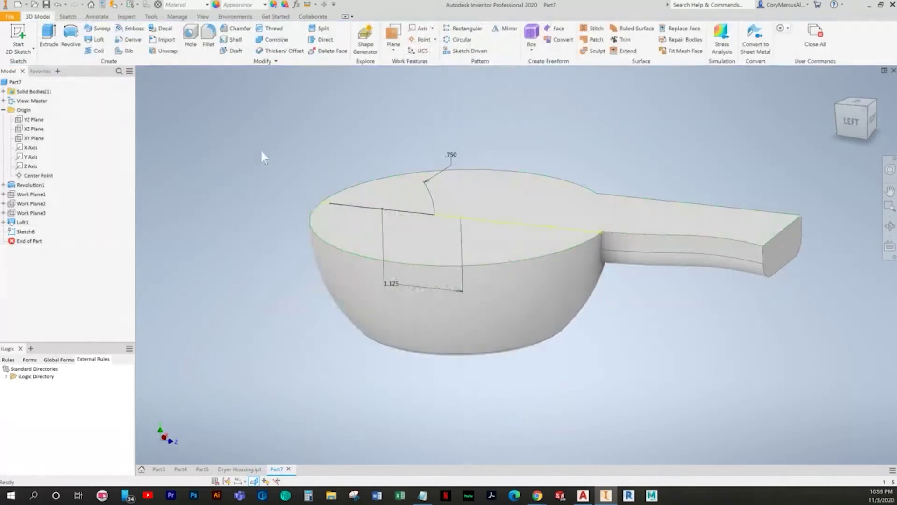
Review the settings of Dryer Housing's Extrusion1 without changing them, and return to Part7.
click(245, 470)
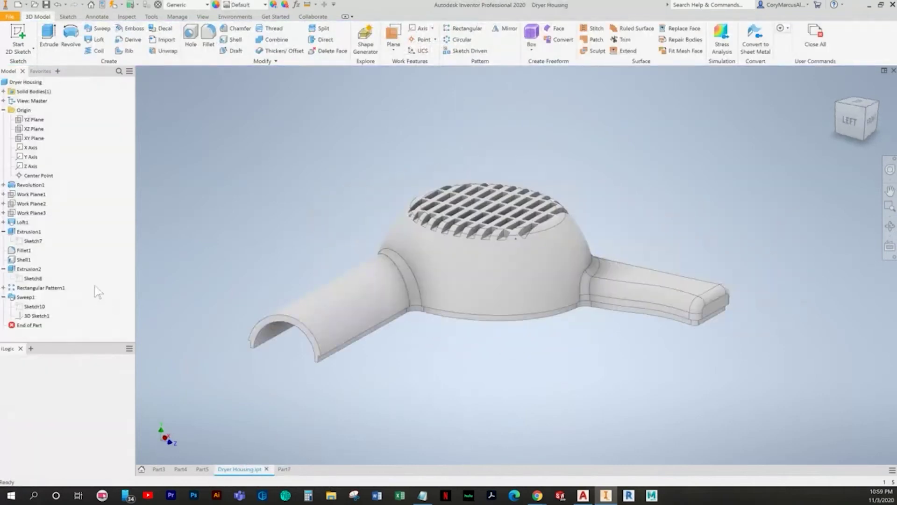
click(23, 250)
double_click(24, 235)
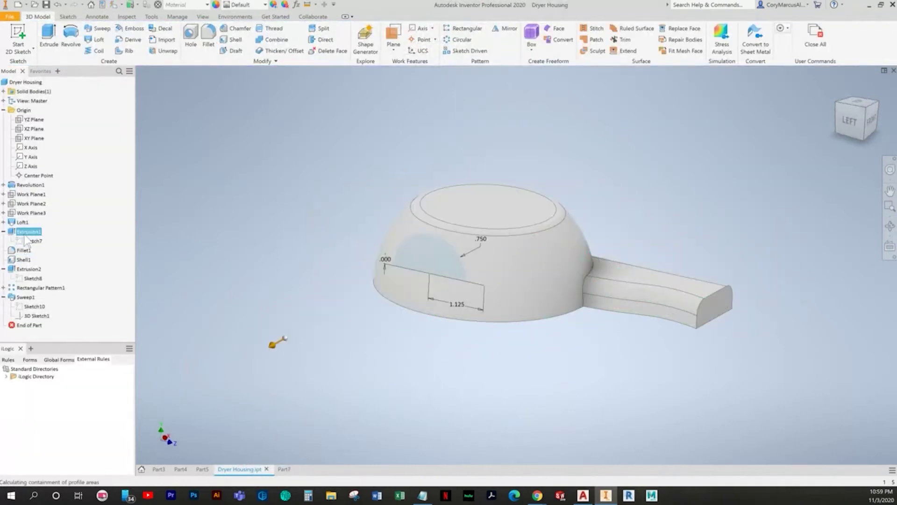
click(345, 273)
click(286, 469)
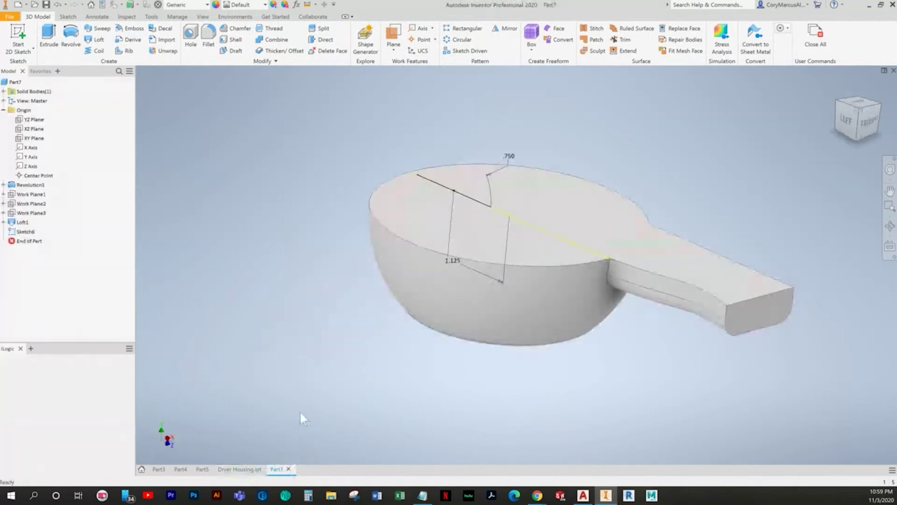
Extrude the nozzle semicircle 5.5 in outward from the housing in the flipped direction.
click(49, 38)
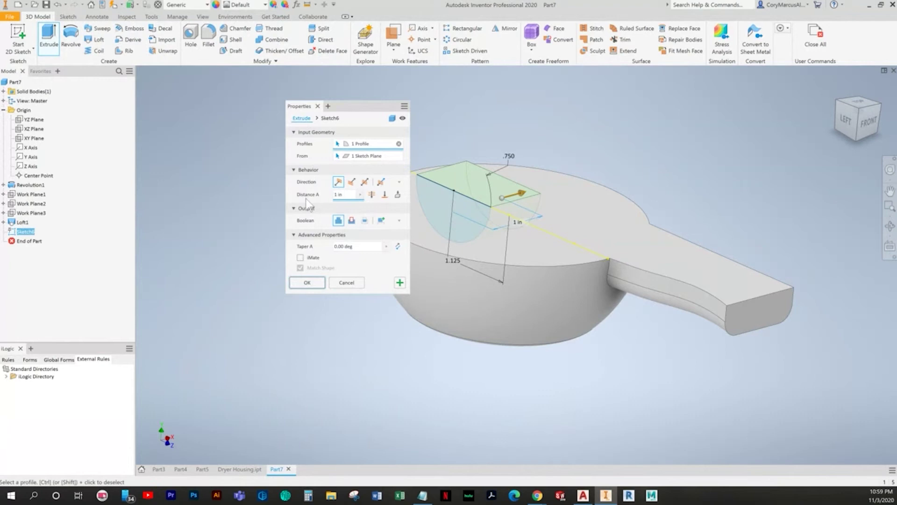
text(5.5)
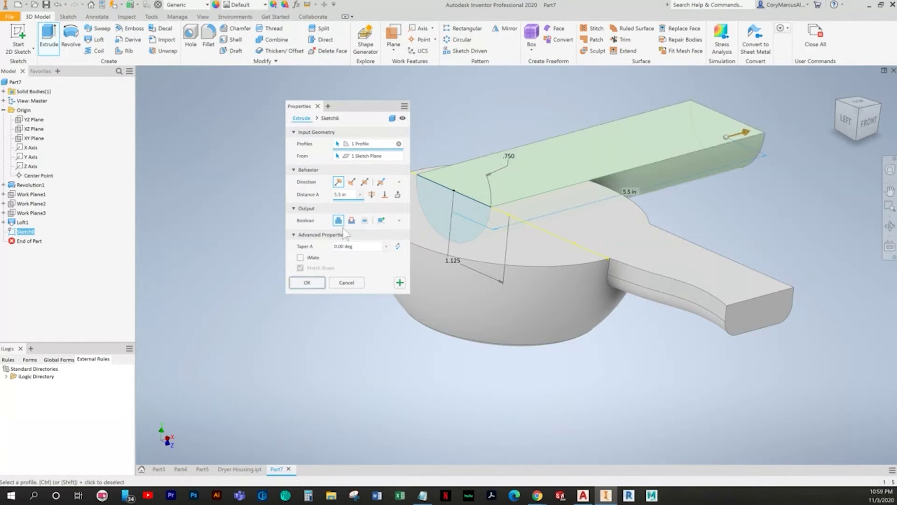
click(353, 182)
click(310, 282)
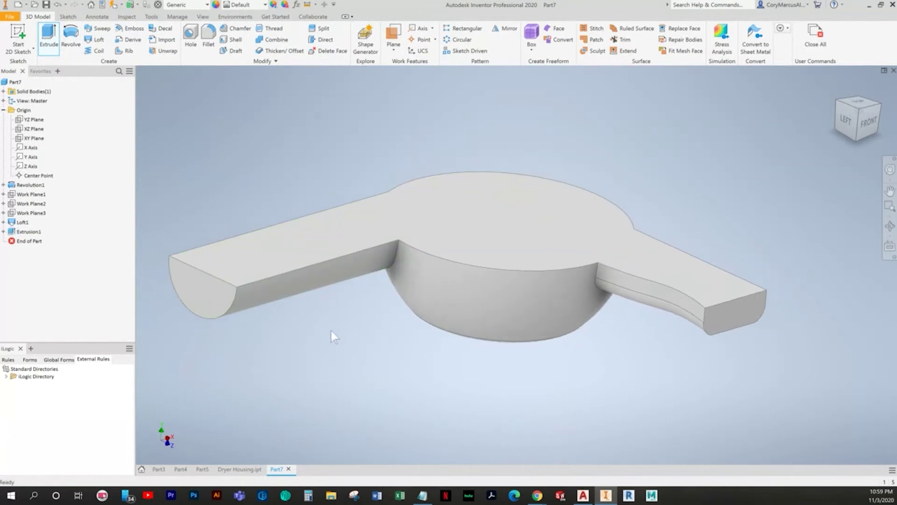
Fillet the edges where nozzle and handle meet the body and the handle's end edges with a 0.15 in radius.
scroll(335, 355, down, 2)
click(241, 469)
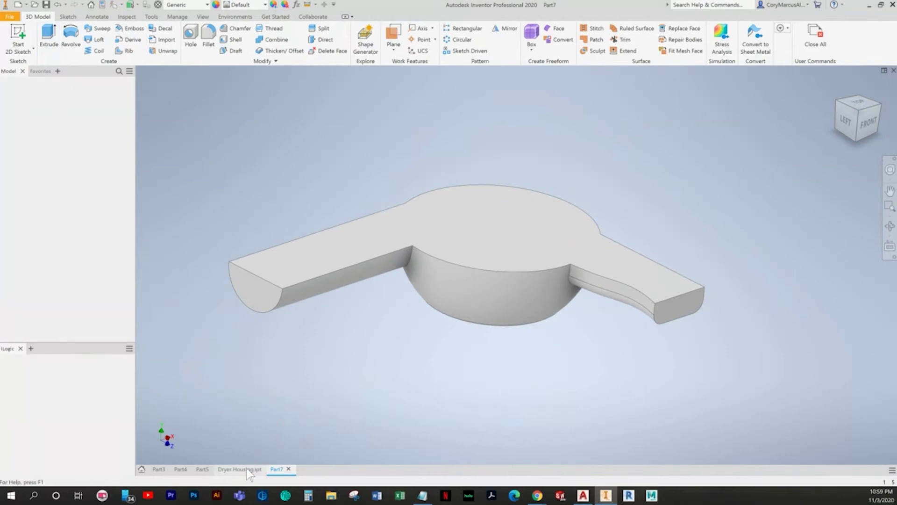
click(282, 469)
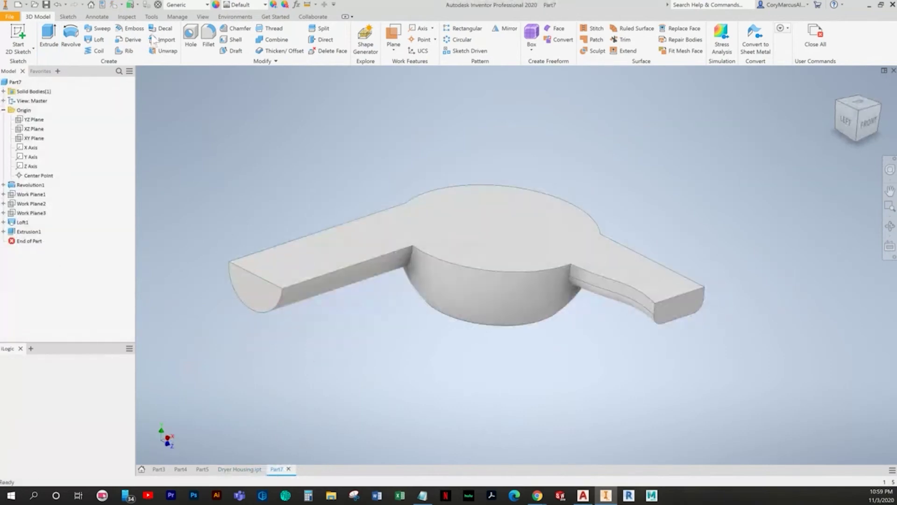
click(205, 38)
shift+middle_drag(397, 242, 663, 295)
click(524, 293)
click(651, 293)
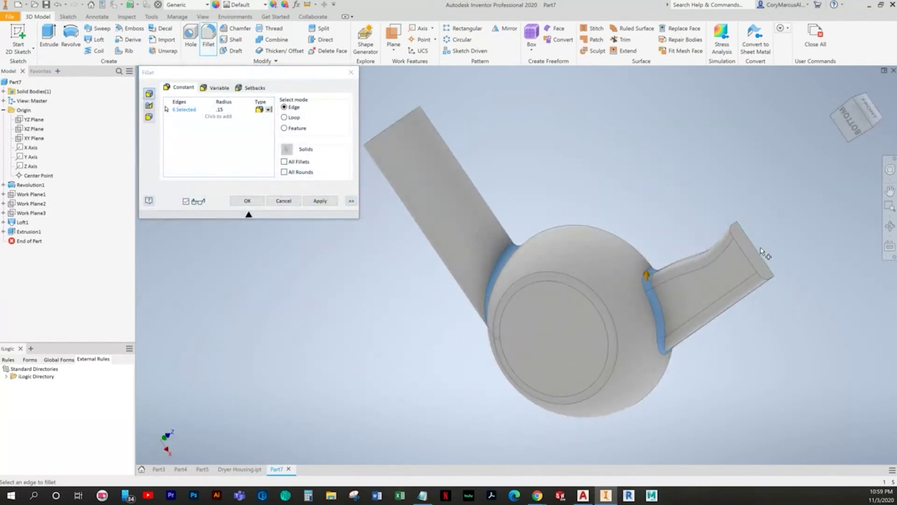
click(746, 253)
click(247, 201)
Review the Shell1 settings in Dryer Housing and return to Part7.
shift+middle_drag(381, 335, 361, 335)
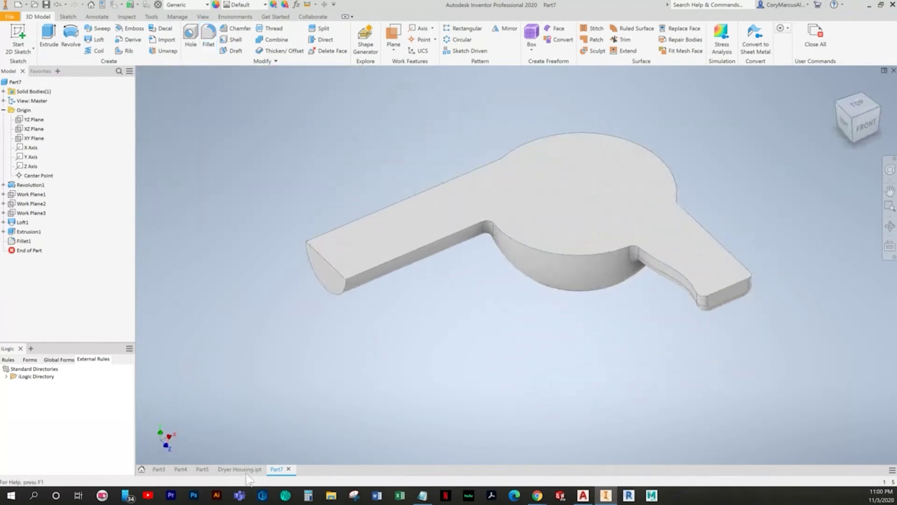
click(248, 468)
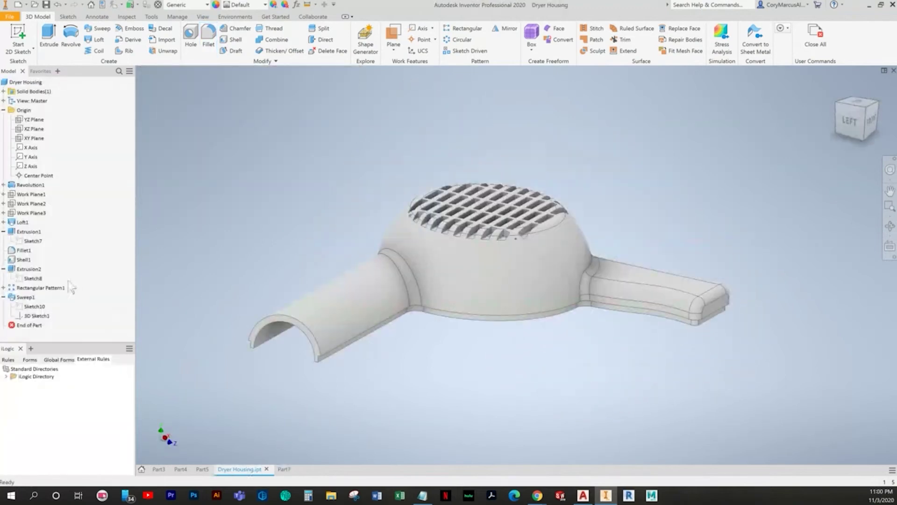
double_click(23, 259)
key(Escape)
click(284, 469)
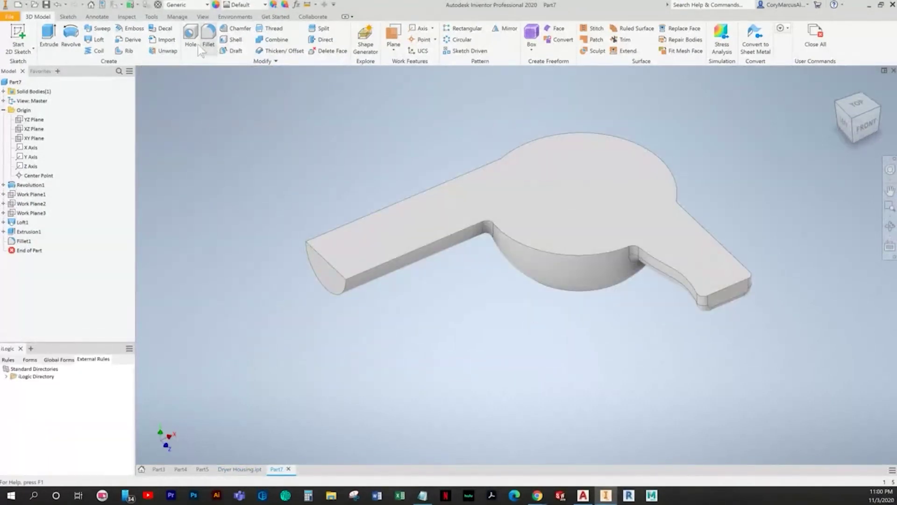
Shell the housing half to a 0.125 in thickness, removing the flat top face and the nozzle's end face.
click(235, 39)
click(400, 230)
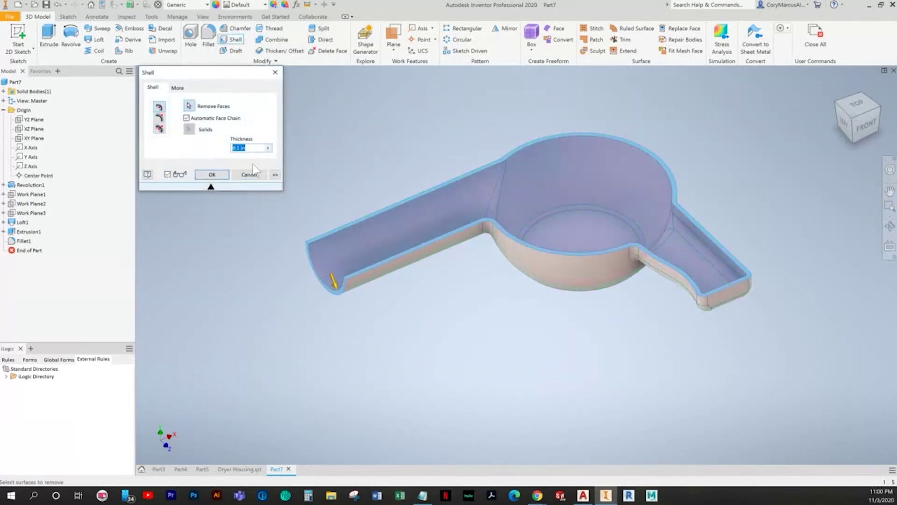
key(Return)
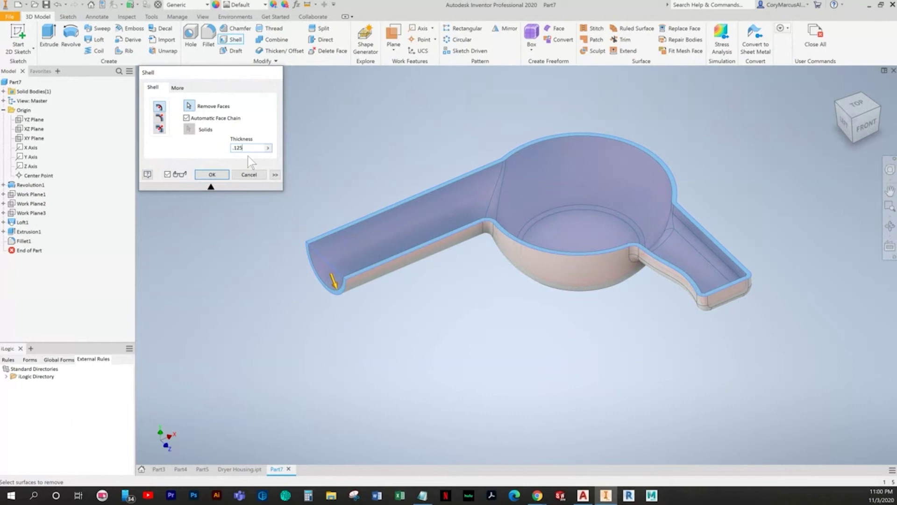
Examine the vent grille's Sketch8 in Dryer Housing, and return to Part7 in the home view.
click(247, 468)
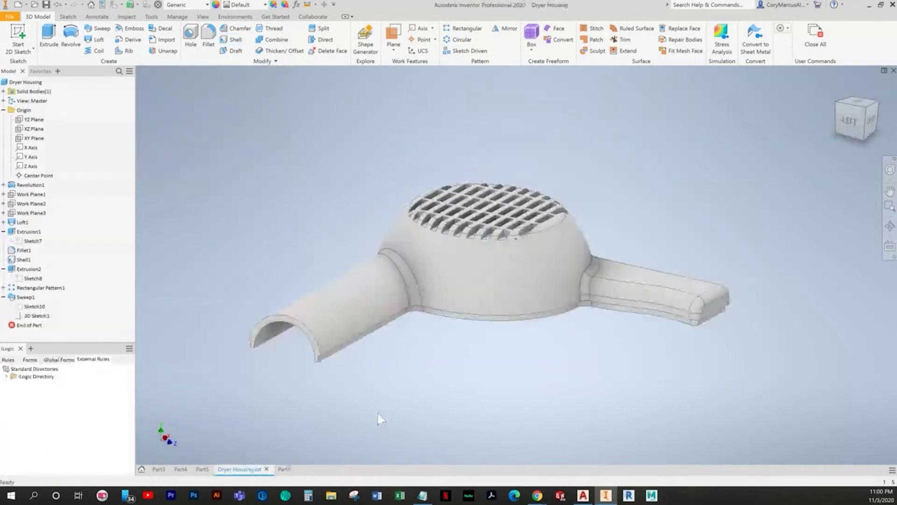
click(33, 278)
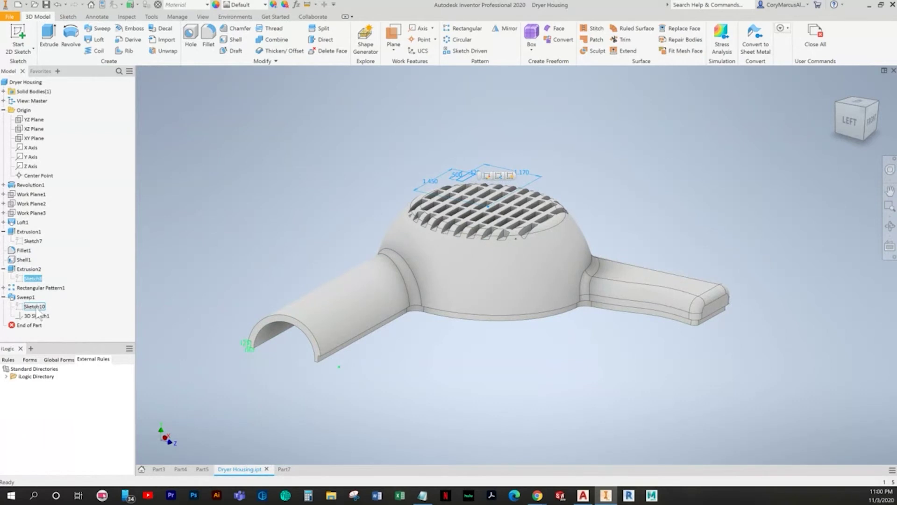
shift+middle_drag(351, 411, 284, 430)
scroll(284, 430, down, 1)
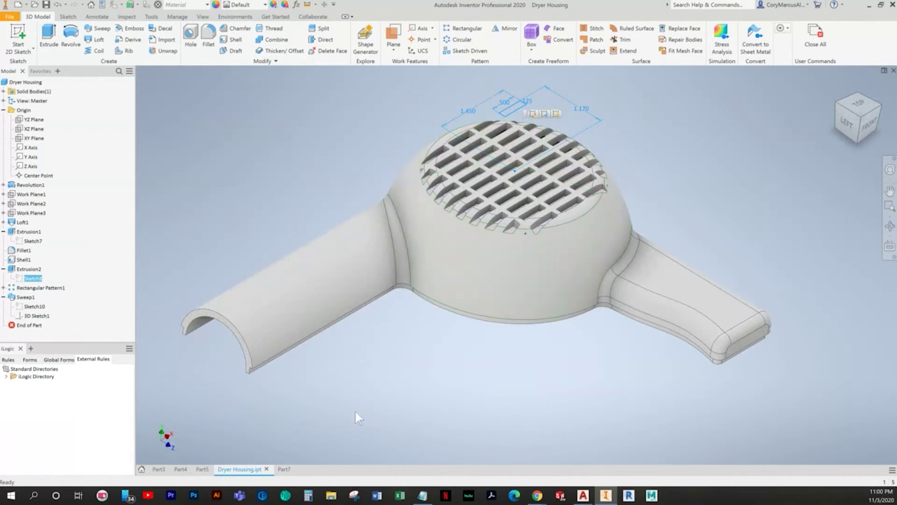
click(288, 468)
shift+middle_drag(346, 407, 578, 300)
key(F6)
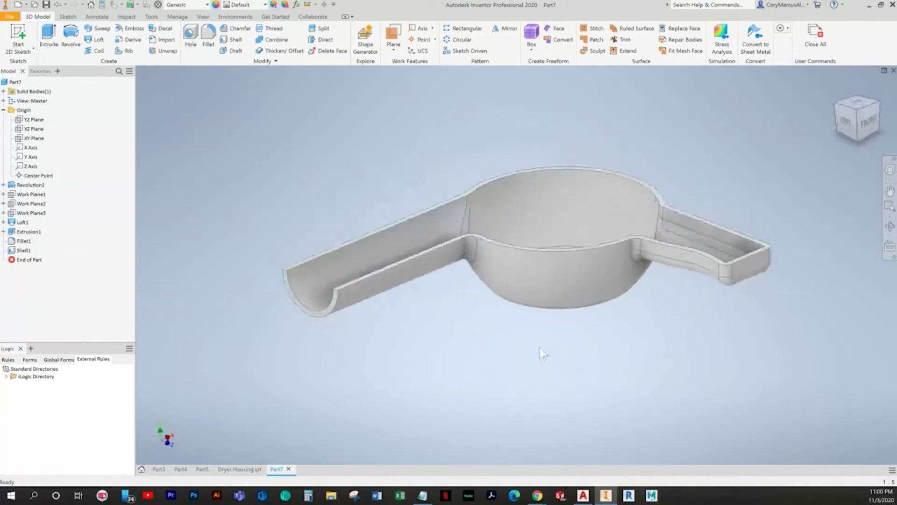
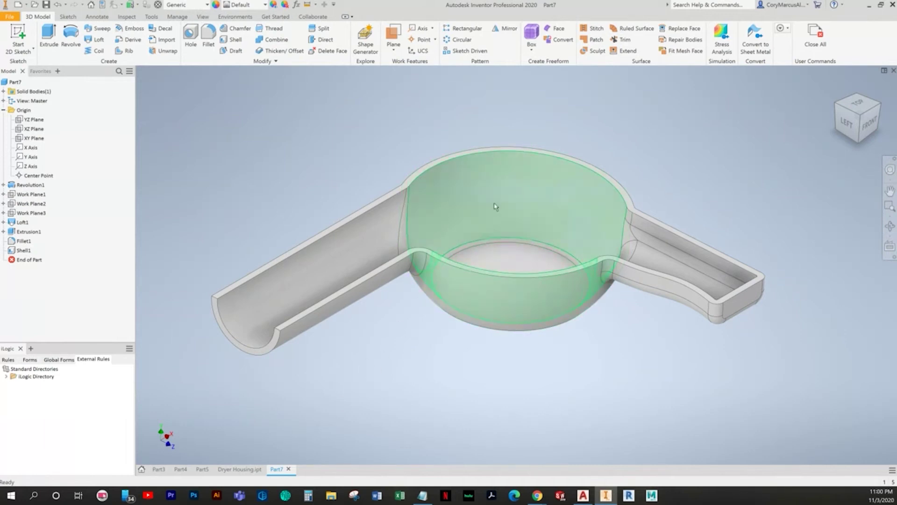
Copy the 0.063 by 0.125 in lip rectangle from Dryer Housing's Sketch10 and return to Part7.
click(240, 469)
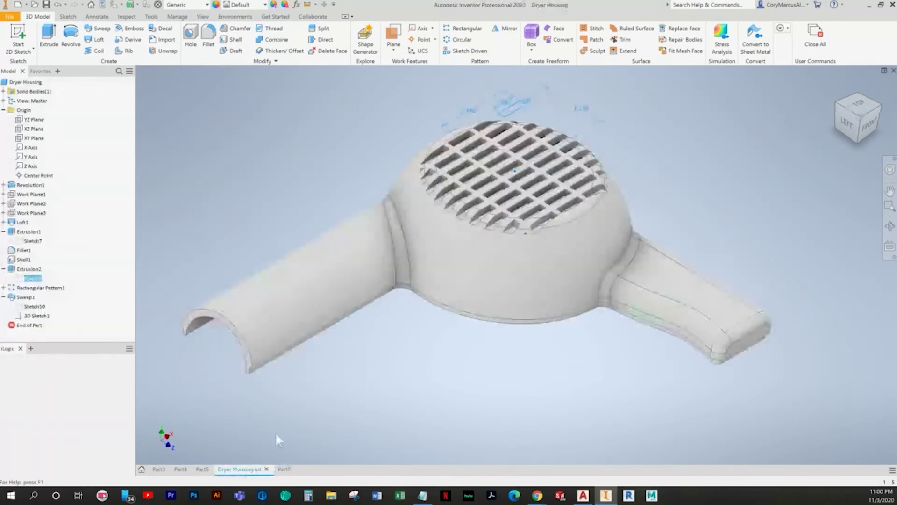
double_click(32, 307)
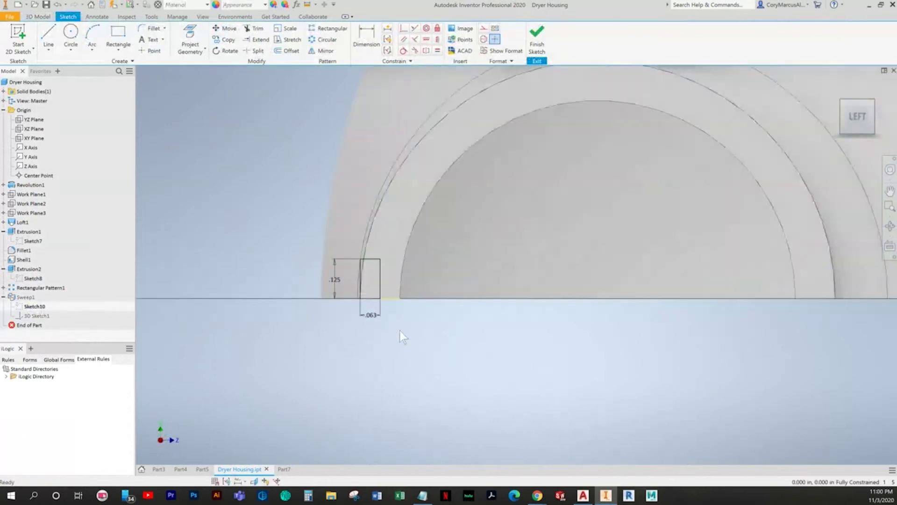
drag(384, 319, 352, 276)
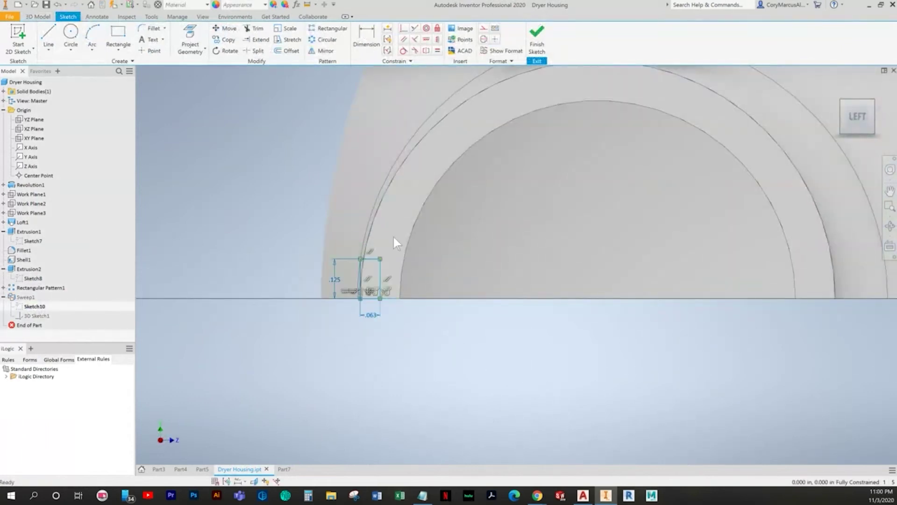
click(284, 468)
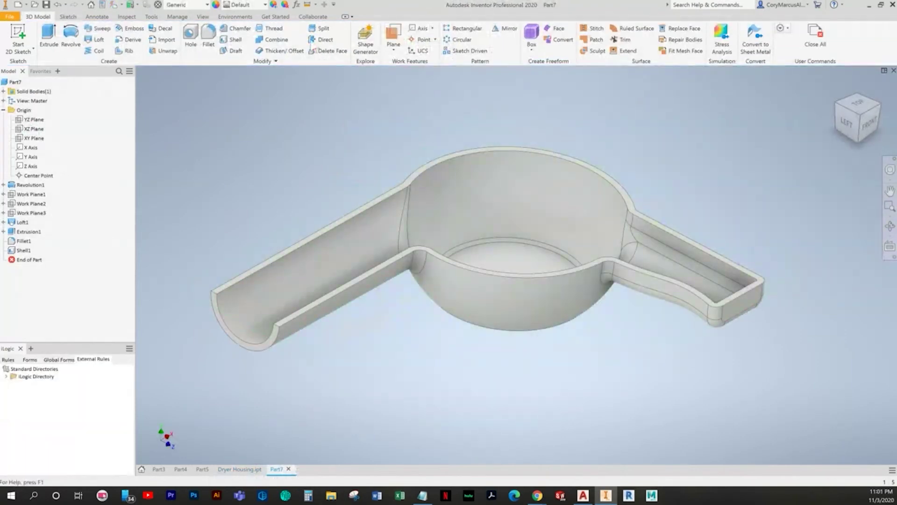
Start a sketch on the nozzle's end face and paste the copied lip rectangle into it.
click(18, 38)
scroll(253, 367, up, 5)
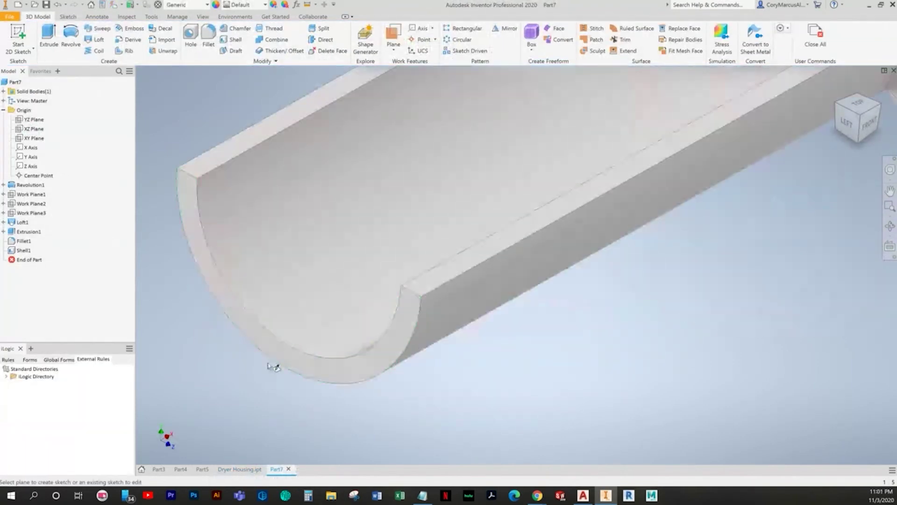
click(214, 280)
click(287, 264)
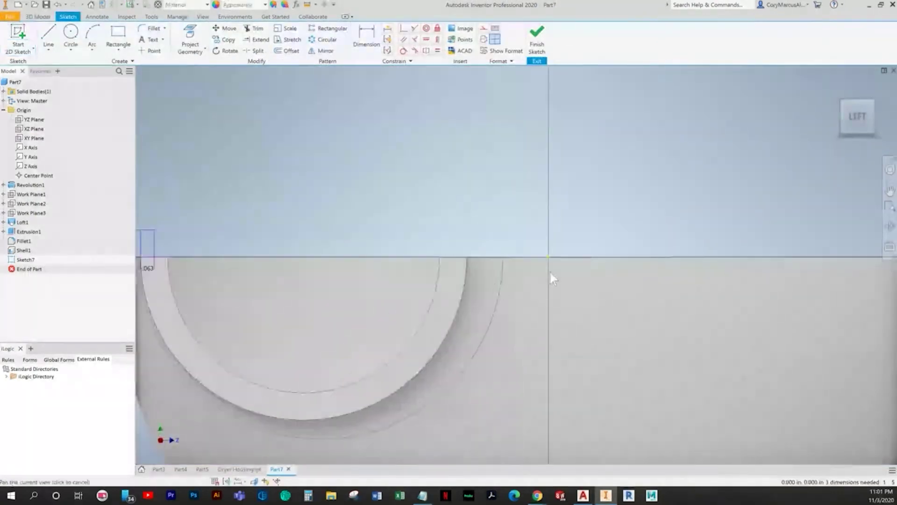
Project the nozzle wall's geometry beside the pasted rectangle into the sketch.
shift+middle_drag(549, 262, 387, 253)
mouse_move(423, 213)
middle_down()
mouse_move(525, 117)
mouse_move(542, 5)
middle_up()
middle_drag(394, 326, 400, 236)
middle_drag(312, 351, 318, 305)
scroll(283, 318, up, 3)
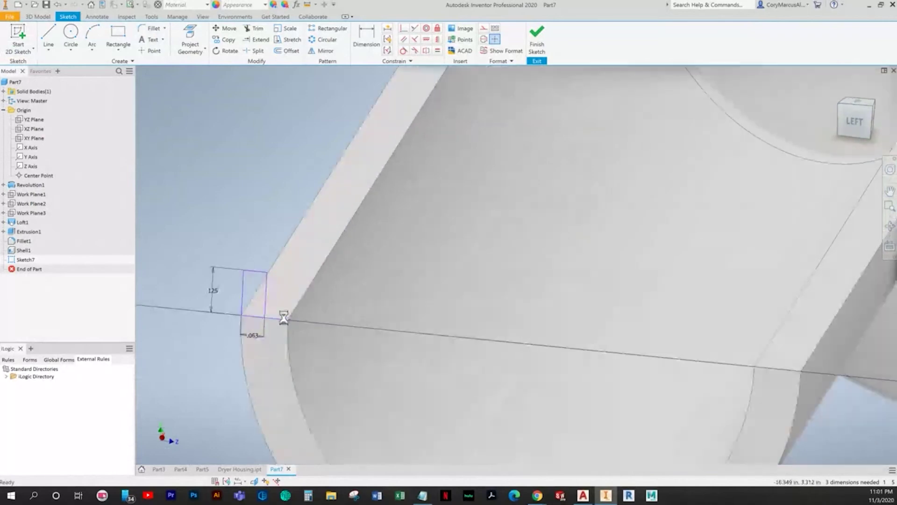
drag(310, 340, 277, 297)
click(190, 40)
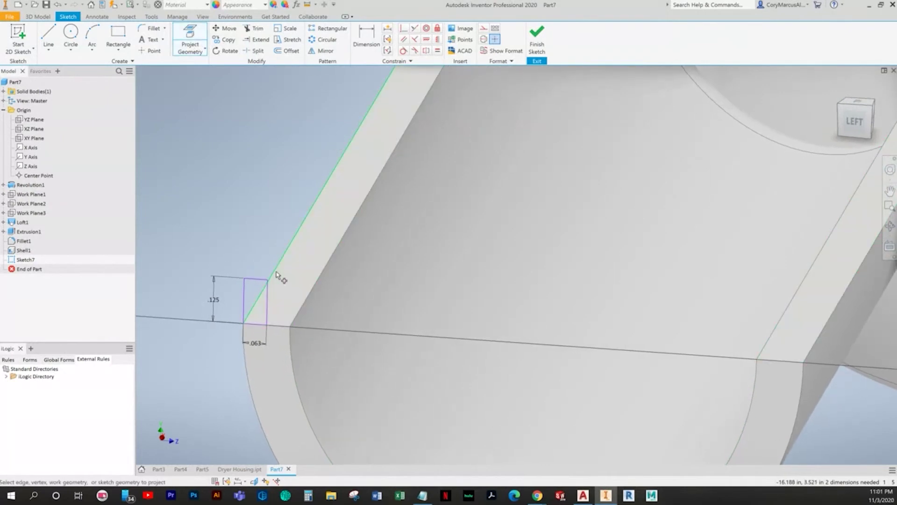
mouse_move(320, 277)
shift+middle_down()
mouse_move(399, 320)
mouse_move(365, 142)
shift+middle_up()
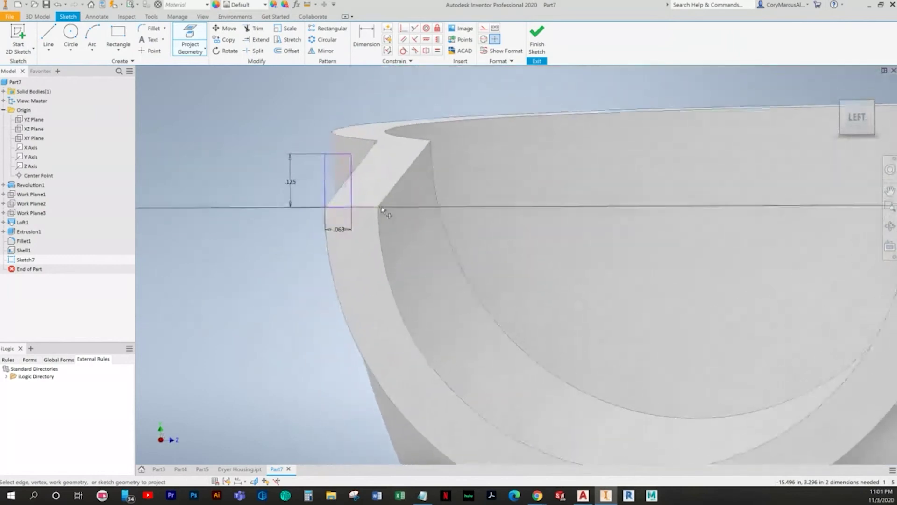
click(367, 37)
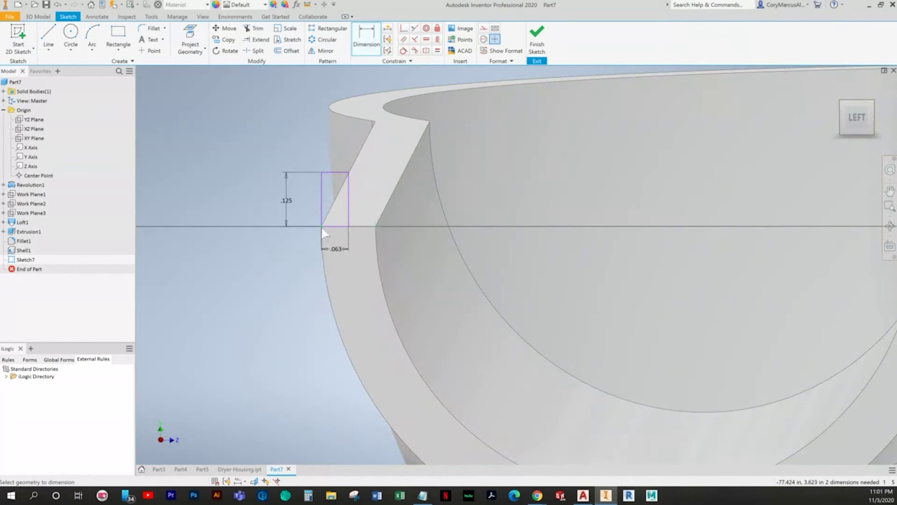
key(Escape)
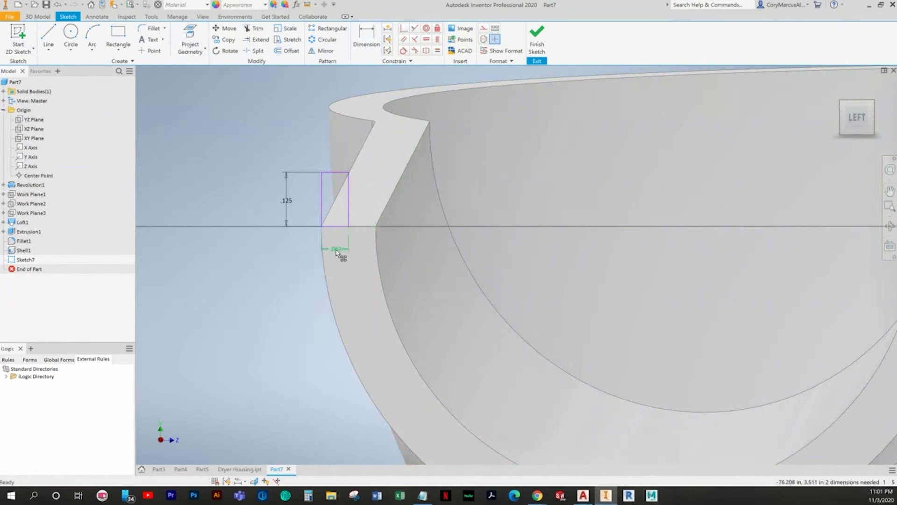
double_click(336, 249)
click(368, 271)
Make the rectangle's corner coincident with the nozzle wall's inner top corner so it sits inside the wall, and finish the sketch.
mouse_move(368, 274)
shift+middle_down()
mouse_move(339, 273)
mouse_move(400, 288)
mouse_move(359, 330)
mouse_move(236, 409)
mouse_move(260, 377)
shift+middle_up()
scroll(259, 378, down, 3)
click(401, 29)
shift+middle_drag(302, 402, 311, 371)
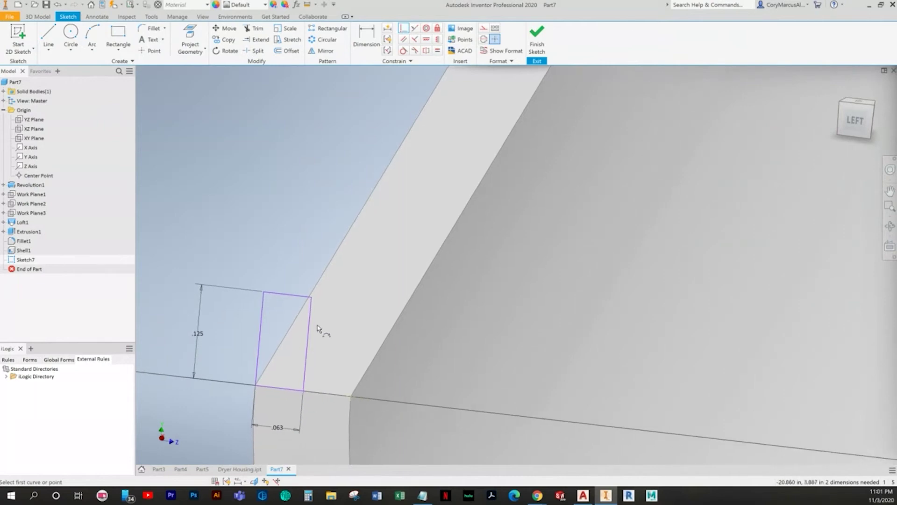
click(355, 398)
right_click(408, 322)
click(384, 322)
scroll(424, 324, down, 3)
shift+middle_drag(489, 202, 491, 159)
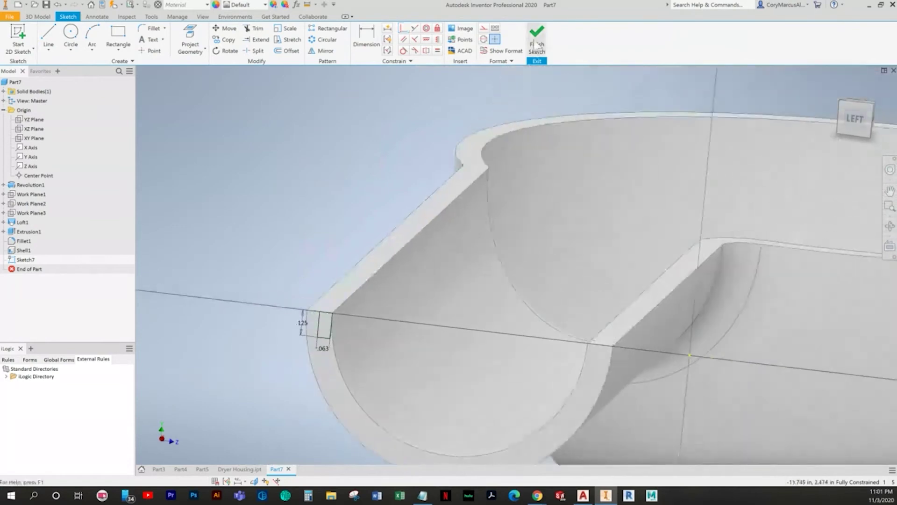
click(536, 40)
Start a sketch on the housing's flat rim face and project the inner rim edges of the nozzle and the round body's far side.
key(s)
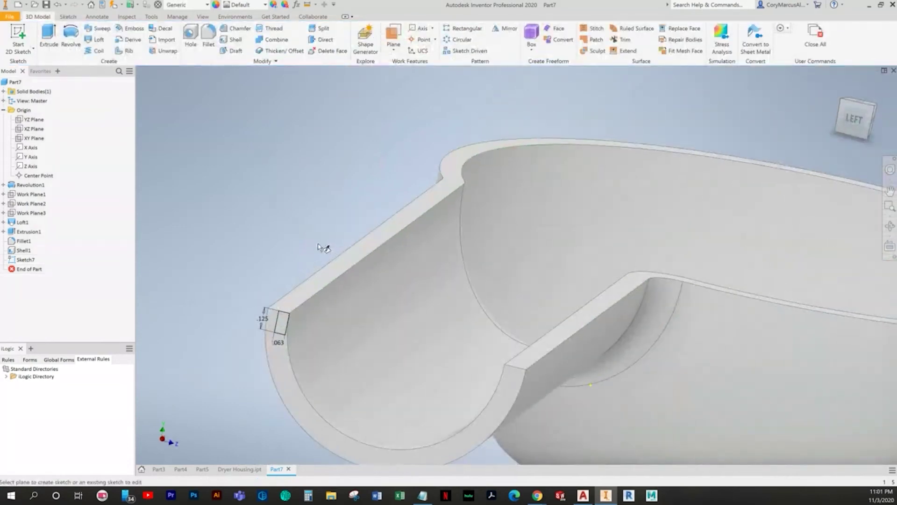
click(350, 265)
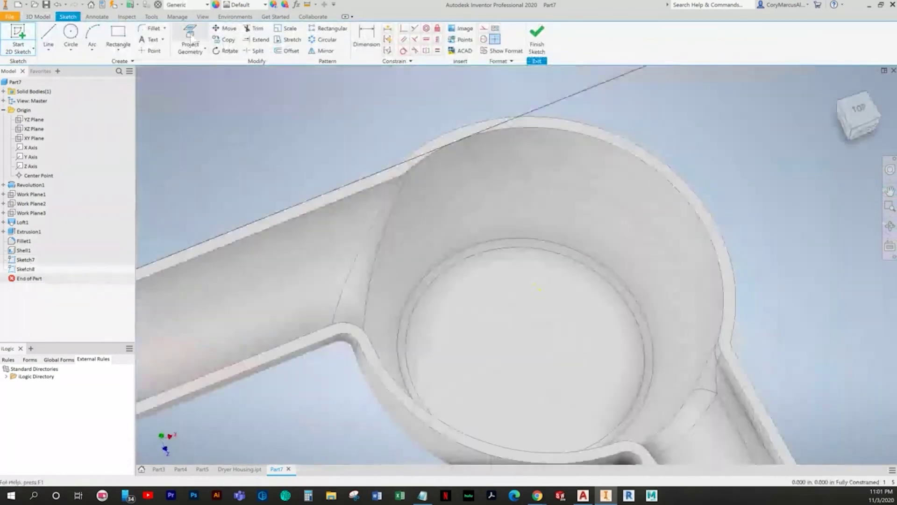
click(190, 40)
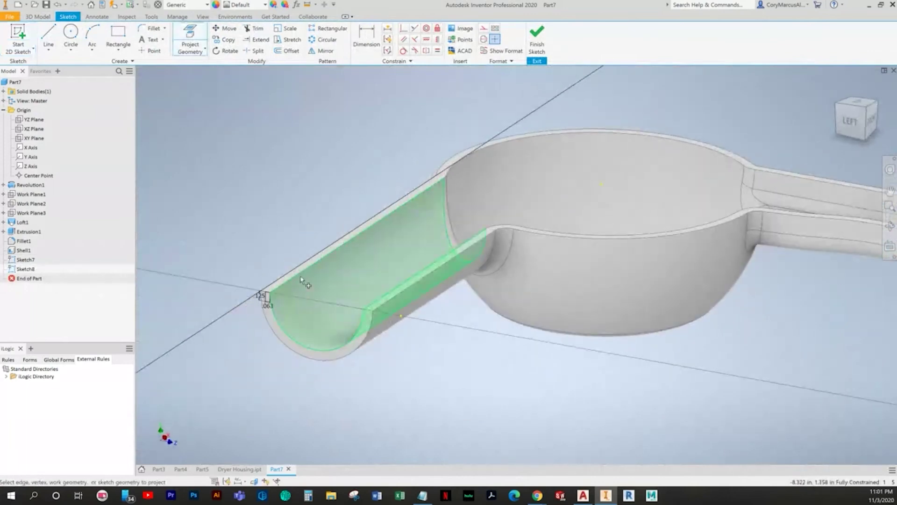
shift+middle_drag(514, 180, 425, 246)
scroll(420, 247, up, 5)
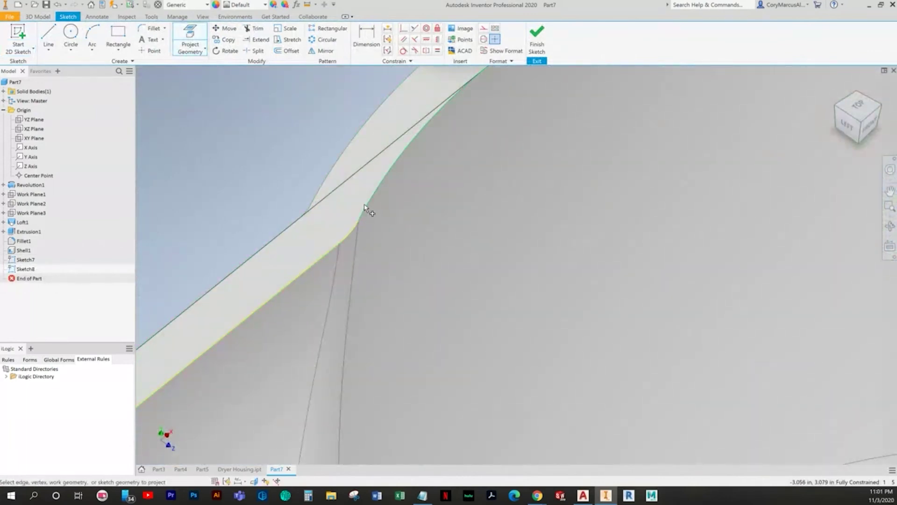
scroll(370, 207, down, 8)
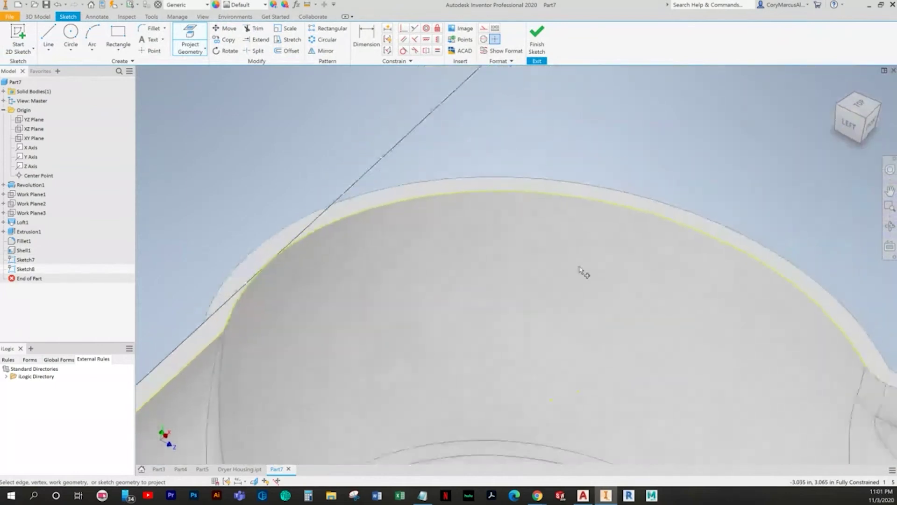
scroll(711, 305, up, 5)
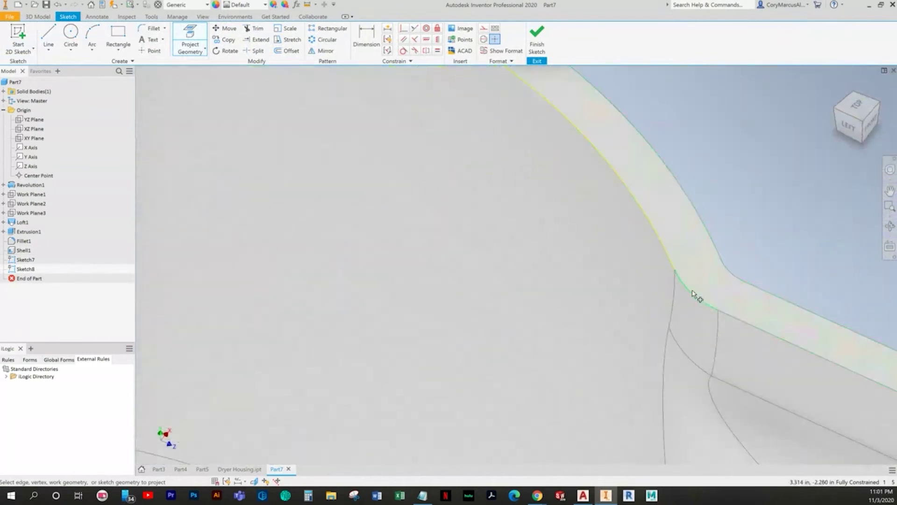
Project the inner rim edges along the handle's far side and across its end into the sketch.
click(729, 313)
scroll(723, 322, down, 4)
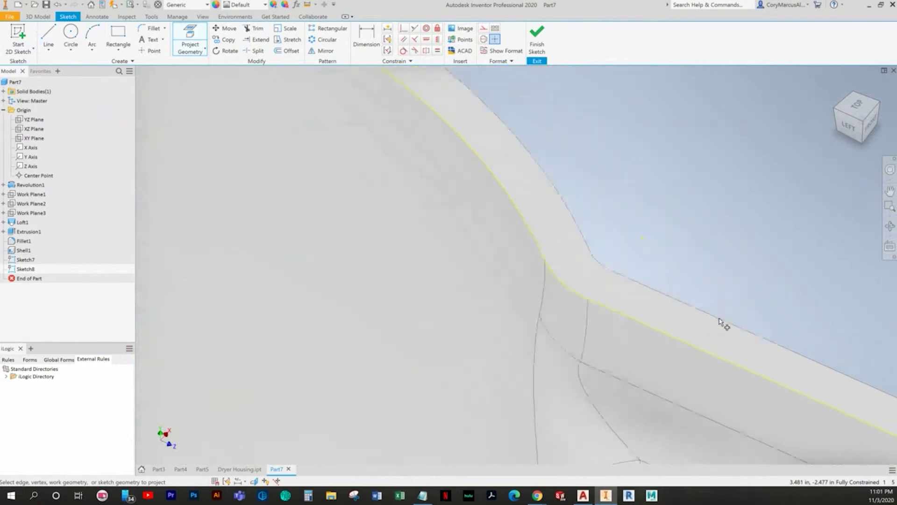
scroll(785, 341, up, 4)
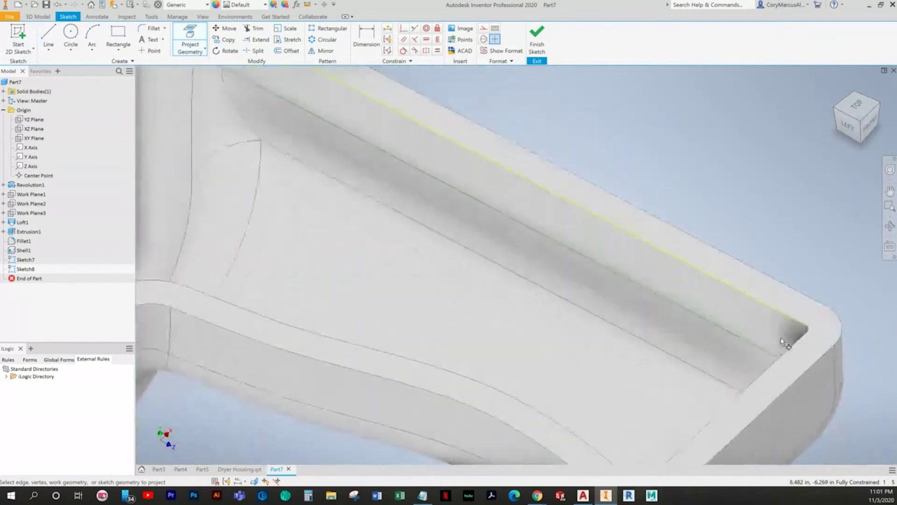
scroll(827, 354, down, 2)
scroll(824, 323, up, 2)
shift+middle_drag(824, 323, 615, 396)
click(791, 372)
scroll(615, 397, down, 2)
scroll(489, 376, up, 2)
shift+middle_drag(489, 377, 505, 340)
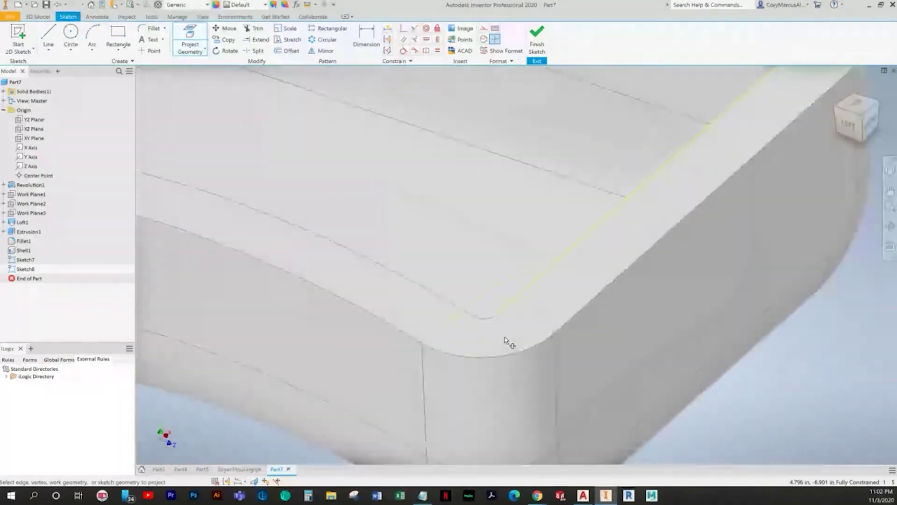
Project the remaining inner rim edges from the handle's corner around the body to the nozzle's other end, and finish the sketch.
scroll(490, 356, up, 4)
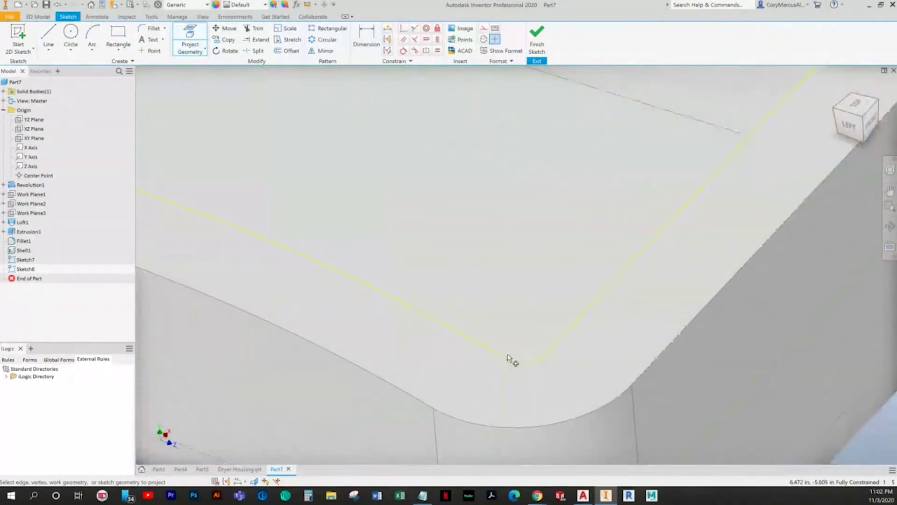
click(531, 365)
scroll(388, 316, down, 2)
middle_drag(388, 316, 428, 268)
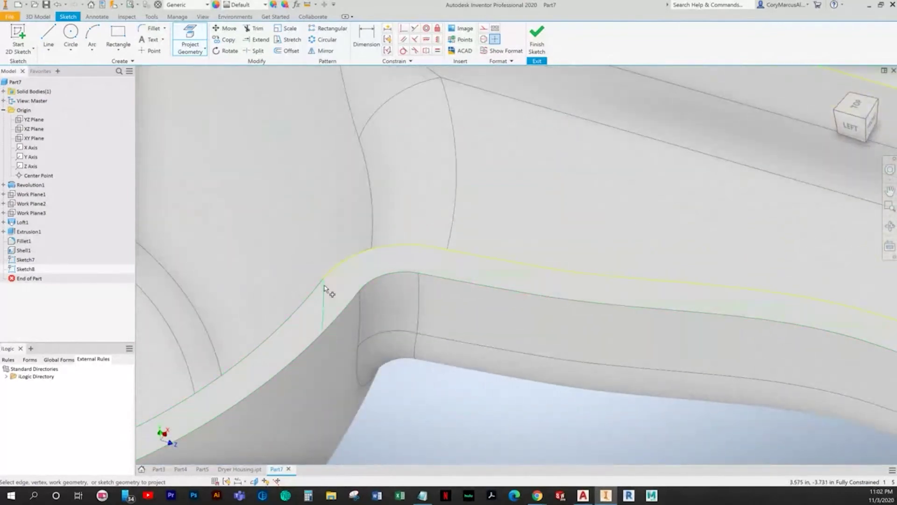
scroll(461, 310, down, 6)
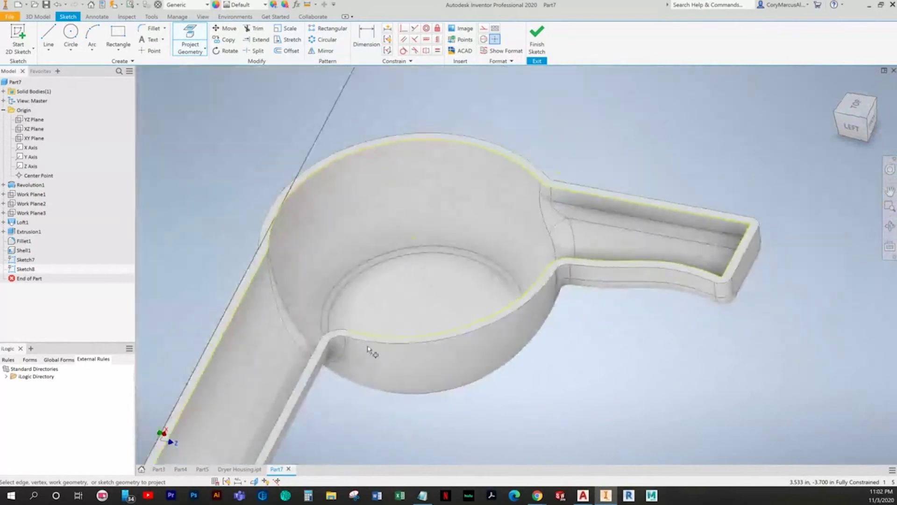
scroll(364, 342, up, 4)
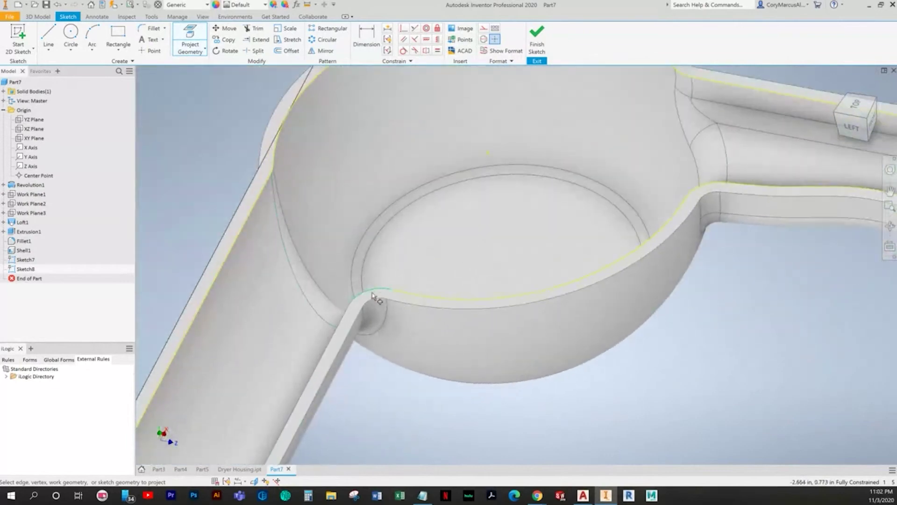
scroll(339, 322, down, 1)
middle_drag(297, 456, 370, 298)
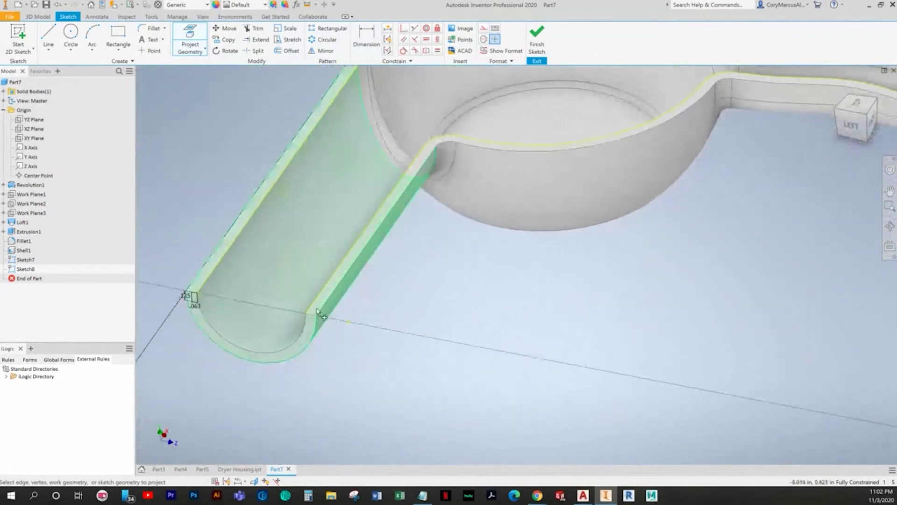
click(532, 47)
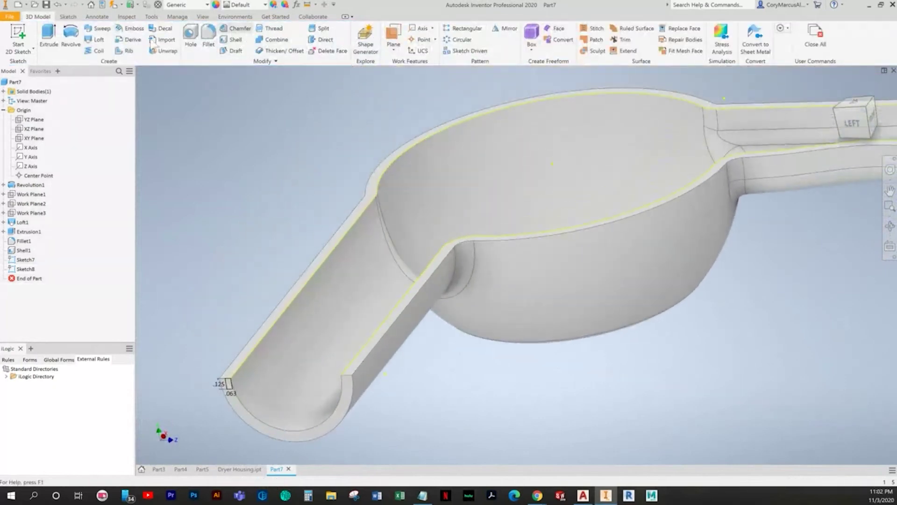
Sweep the 0.063 by 0.125 in rectangle along the projected inner rim path as a cut.
click(96, 29)
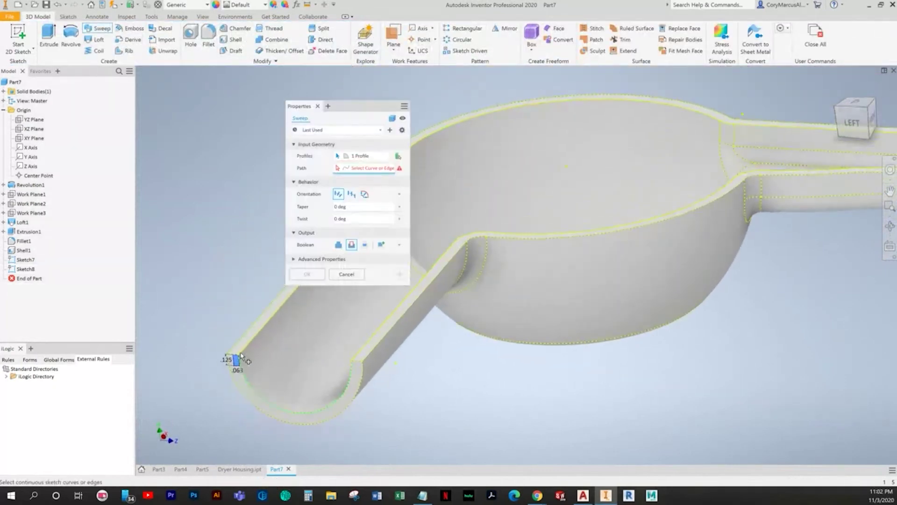
scroll(243, 360, up, 3)
click(249, 352)
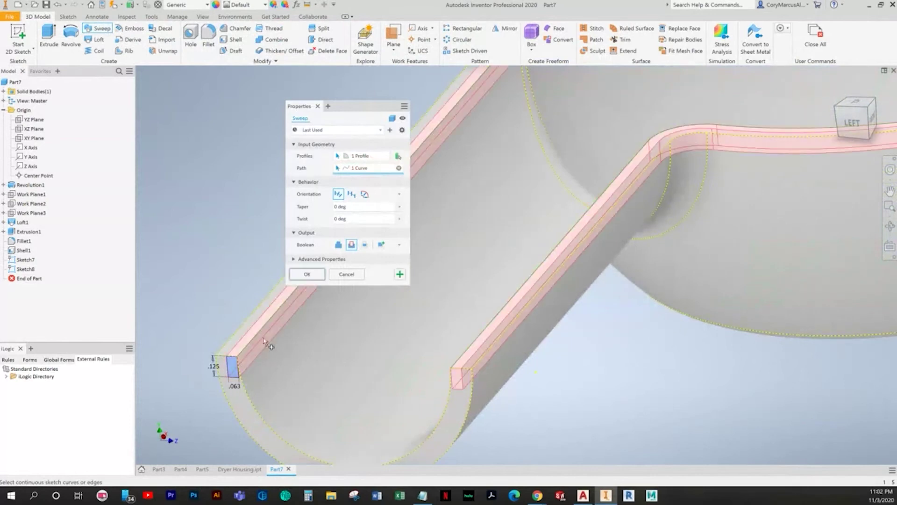
scroll(379, 282, down, 3)
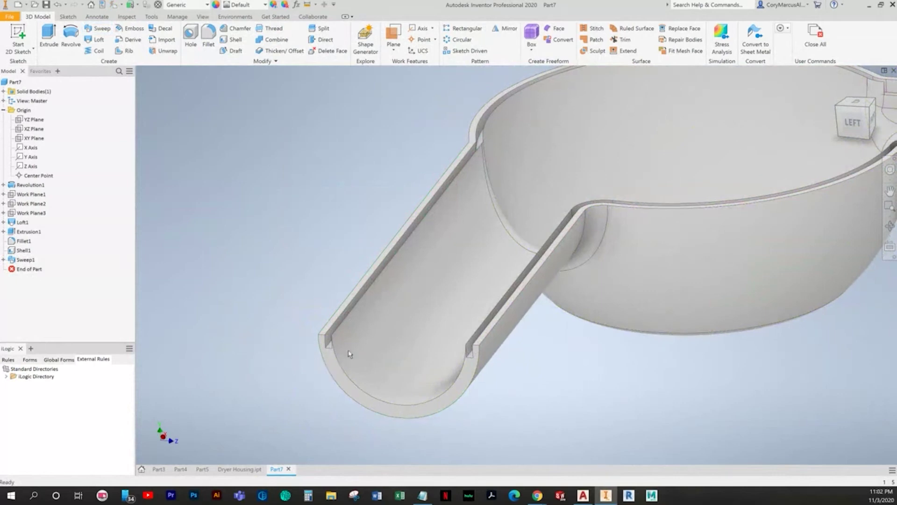
Edit Sketch7 of Sweep1 and try to draw a second rectangle between the lip profile and the wall's outer edge.
click(3, 259)
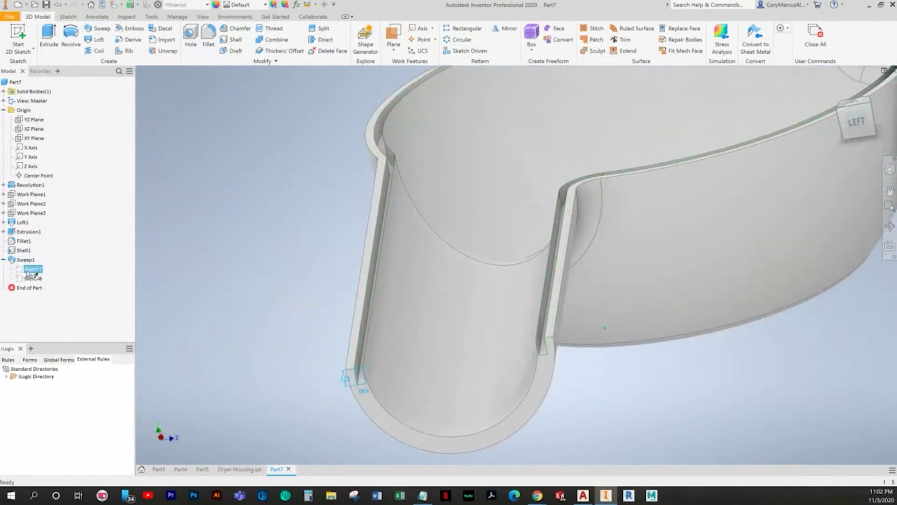
double_click(31, 270)
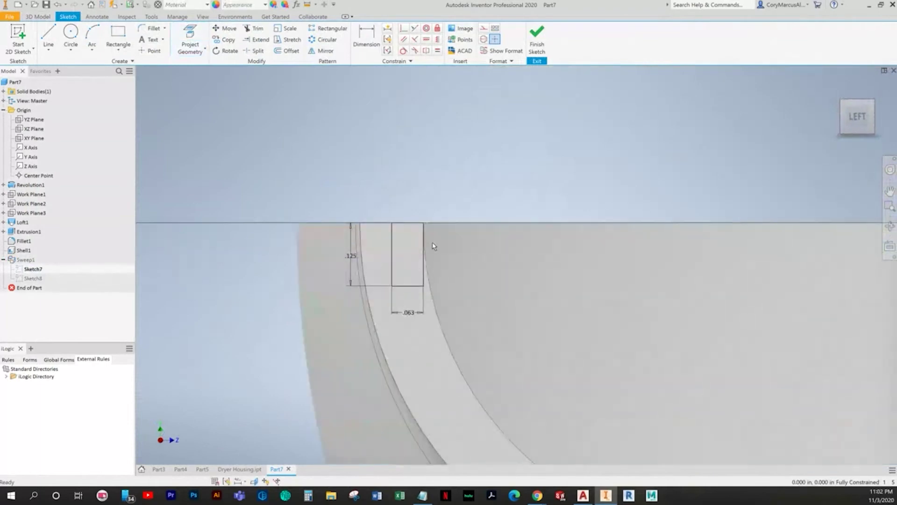
scroll(433, 246, up, 3)
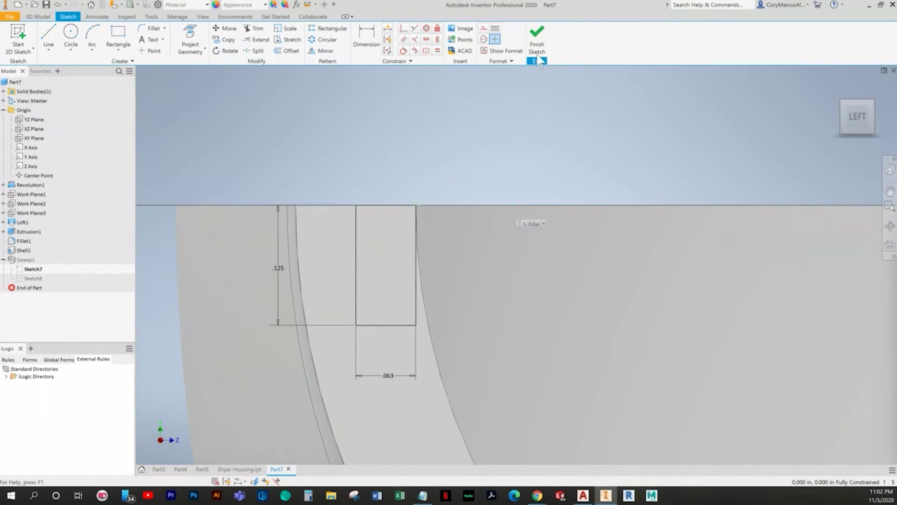
click(118, 34)
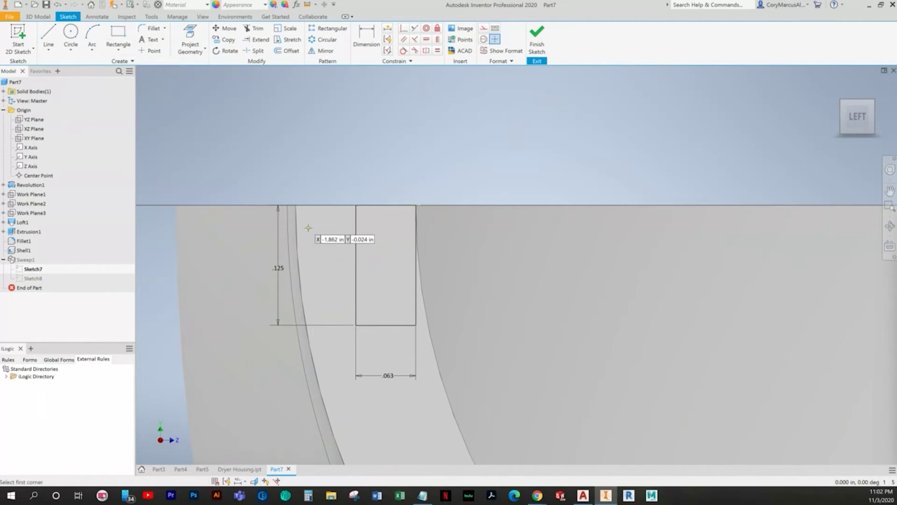
click(356, 205)
click(270, 354)
Try to make the second rectangle's lower edge collinear with the lip rectangle's lower edge, and finish the sketch.
click(366, 38)
click(438, 50)
click(392, 326)
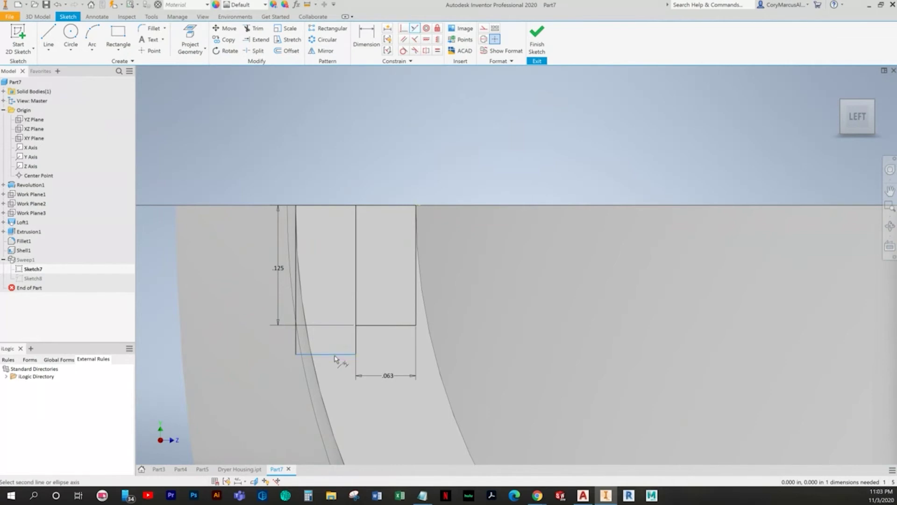
click(378, 329)
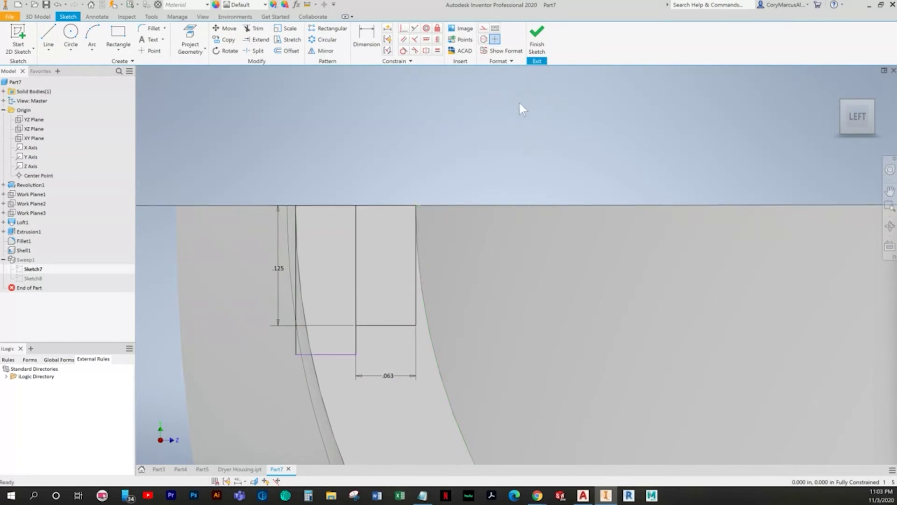
click(537, 34)
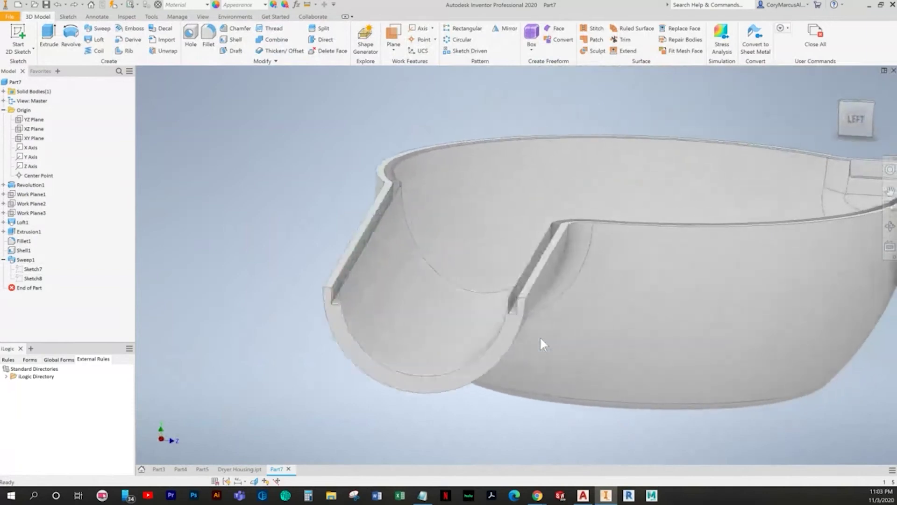
Inspect the swept rim and its path sketch, Sketch8, and close the sketch without editing it.
scroll(252, 366, down, 3)
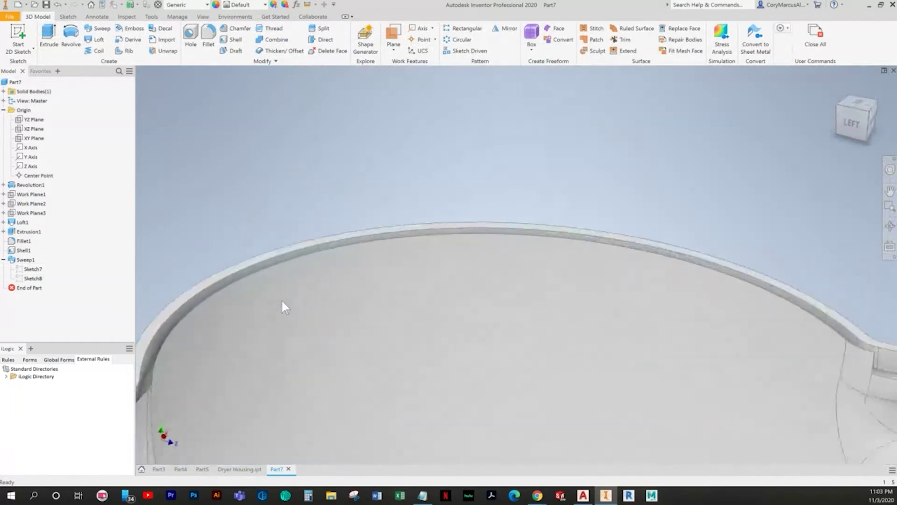
double_click(33, 279)
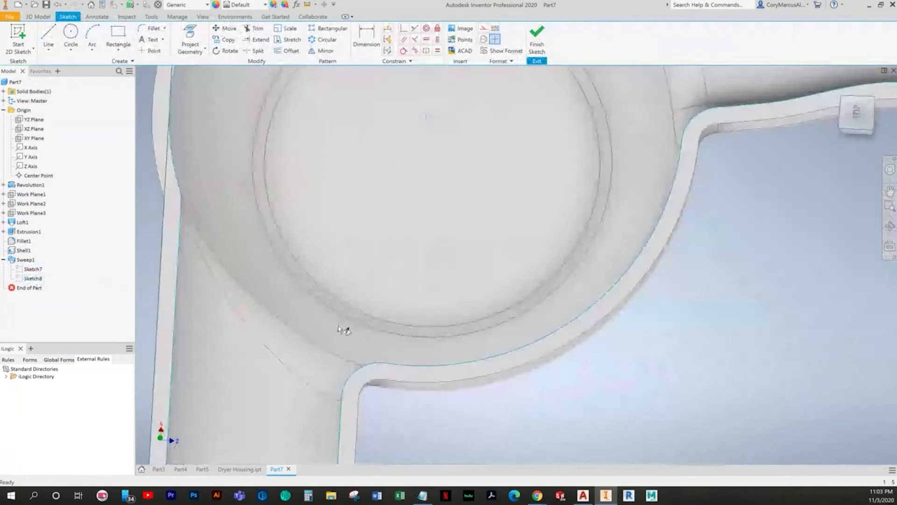
click(533, 58)
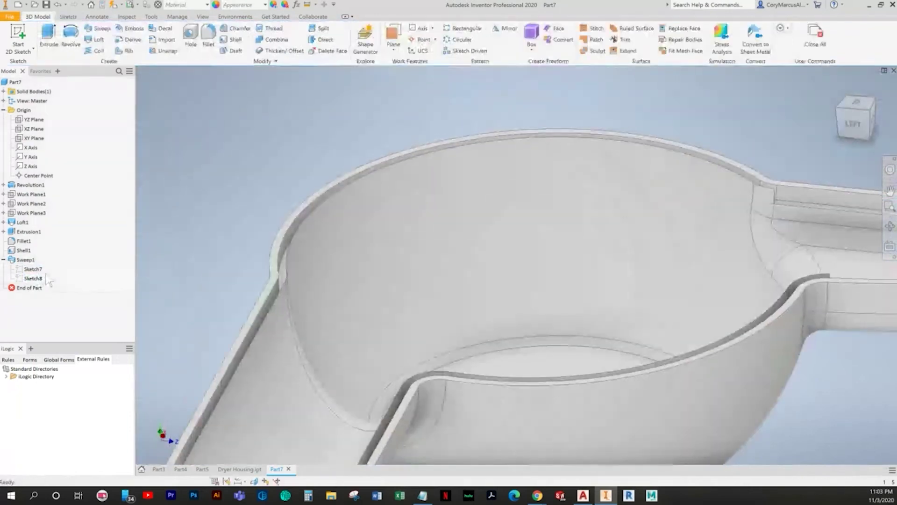
Reopen Sketch7 and open the lip rectangle's width dimension for editing.
click(33, 270)
double_click(34, 270)
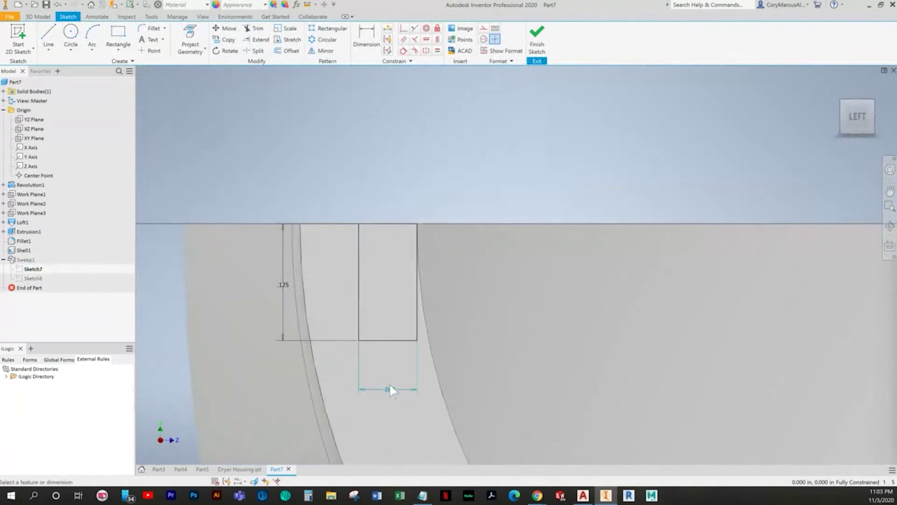
double_click(390, 388)
key(Return)
Try to draw a horizontal line about 0.025 in long from the lip rectangle's lower inner corner toward the wall's inner edge.
click(119, 35)
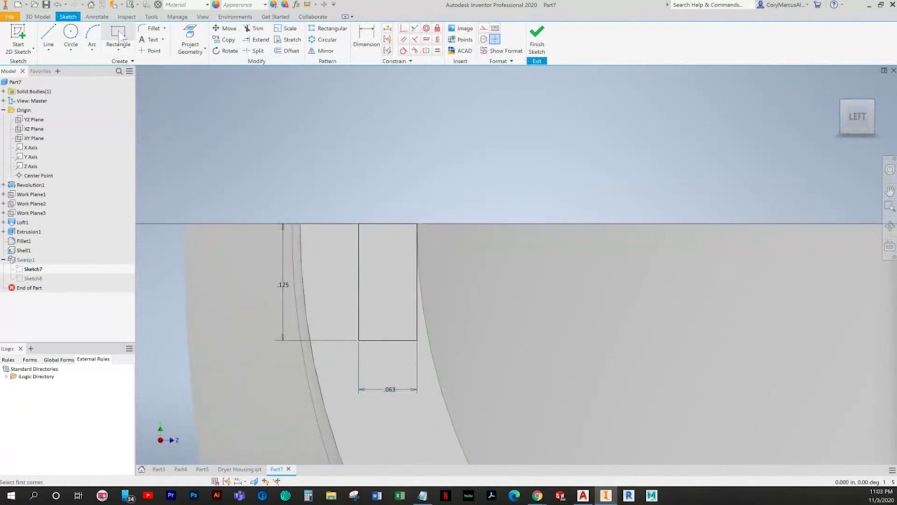
key(l)
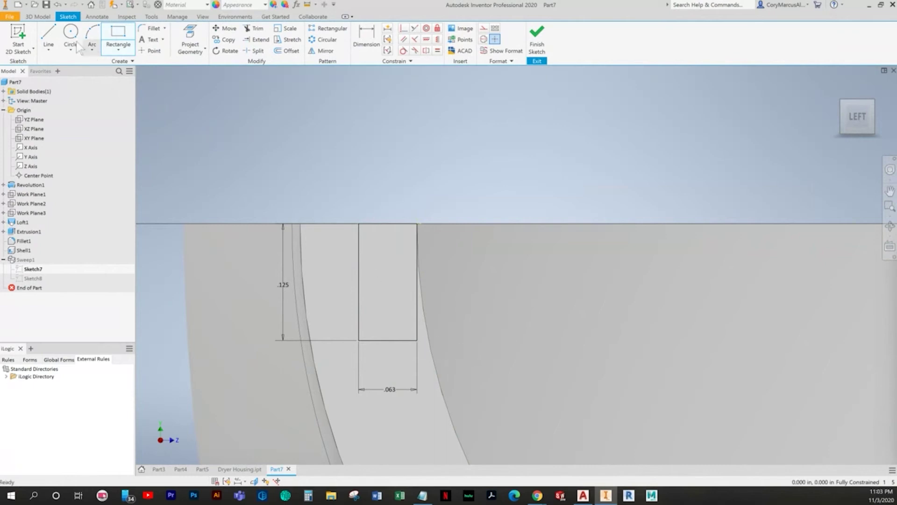
click(417, 340)
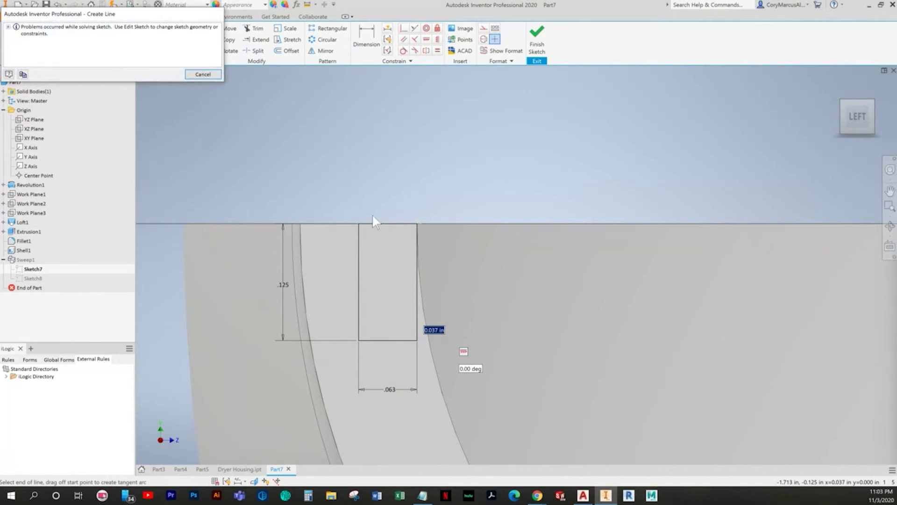
key(Escape)
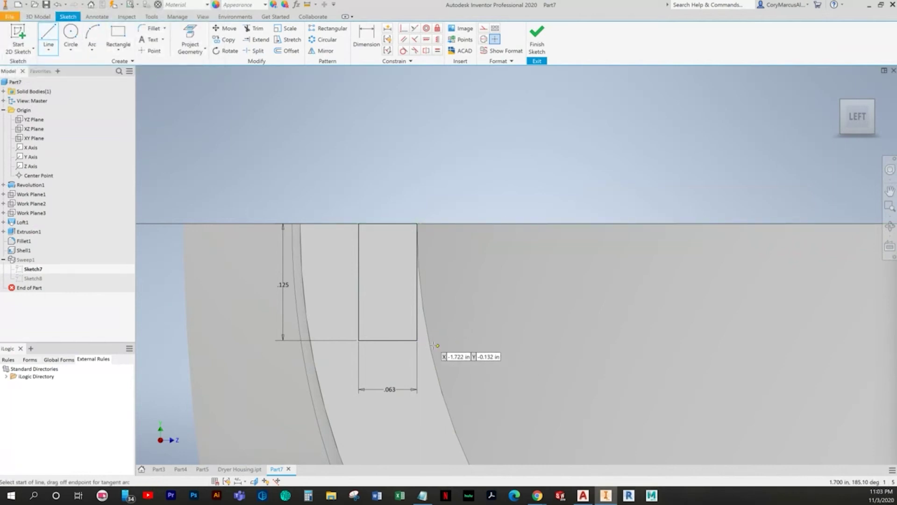
click(417, 339)
click(440, 340)
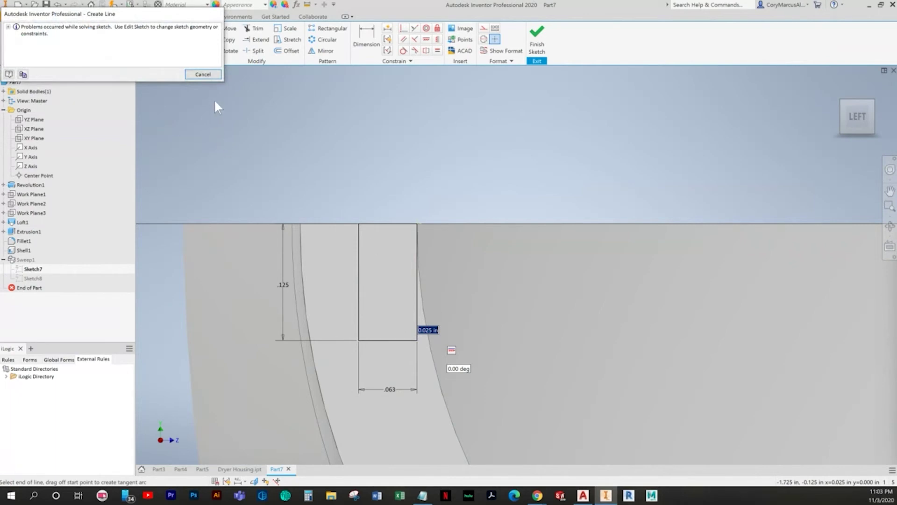
click(192, 75)
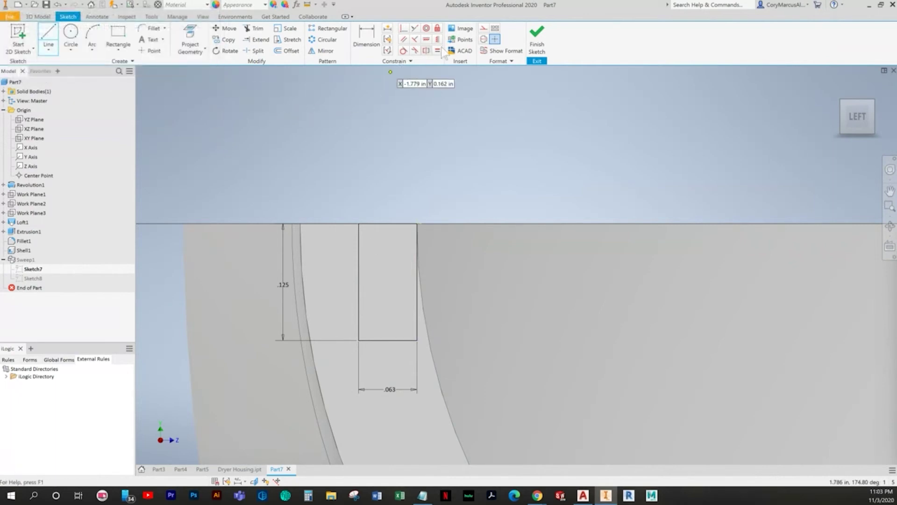
Reopen Sketch7, set the lip rectangle's width to 0.125 in, finish the sketch and accept the update.
click(536, 45)
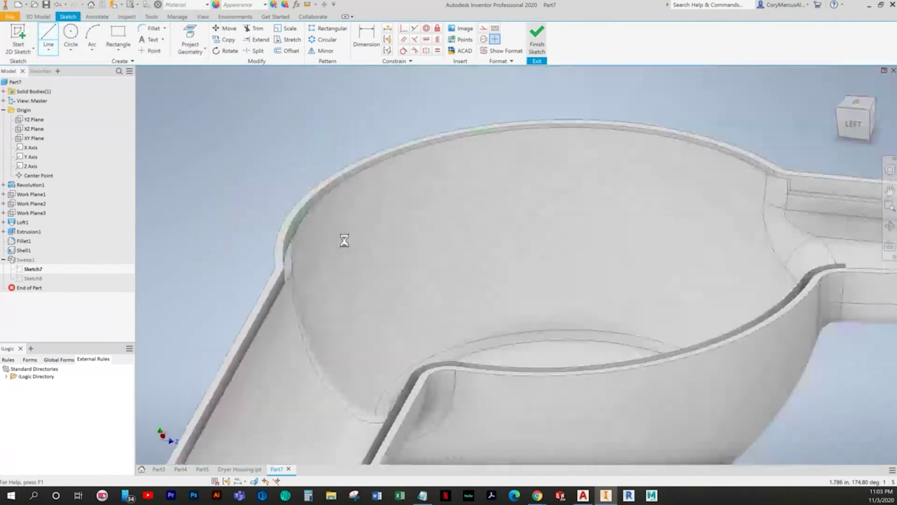
click(31, 269)
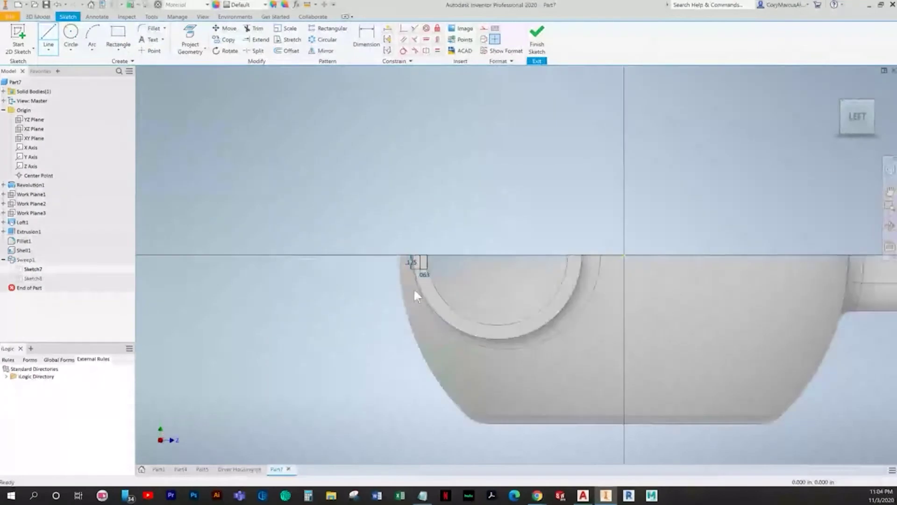
scroll(414, 292, up, 5)
key(Escape)
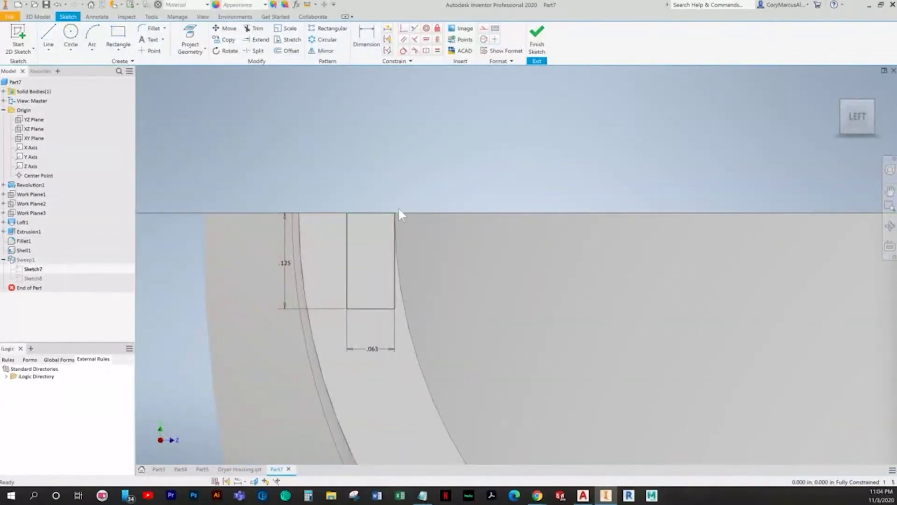
key(Delete)
drag(395, 310, 408, 310)
double_click(376, 349)
text(.)
key(Return)
key(Return)
text(.125)
key(Return)
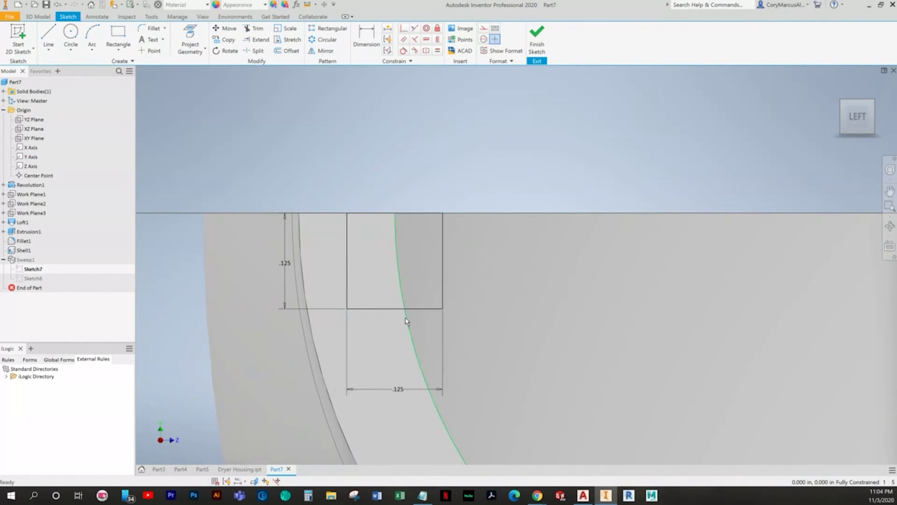
click(538, 48)
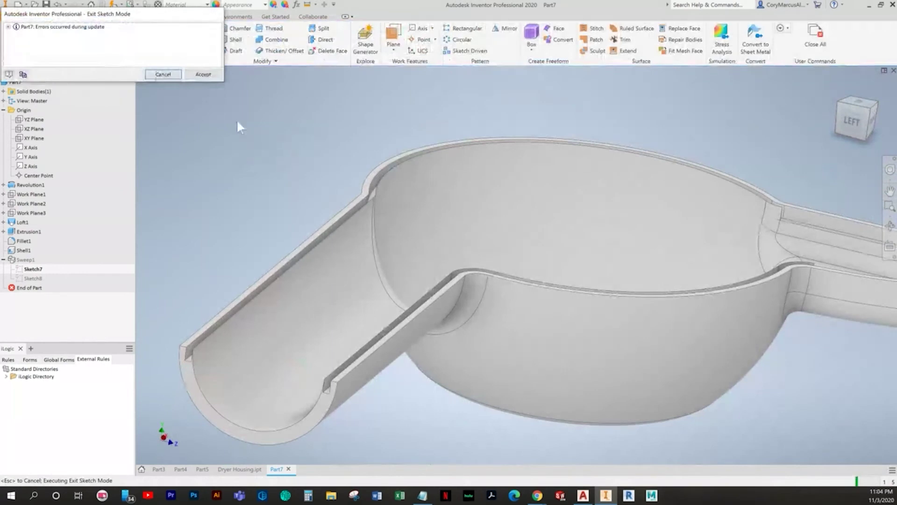
click(202, 77)
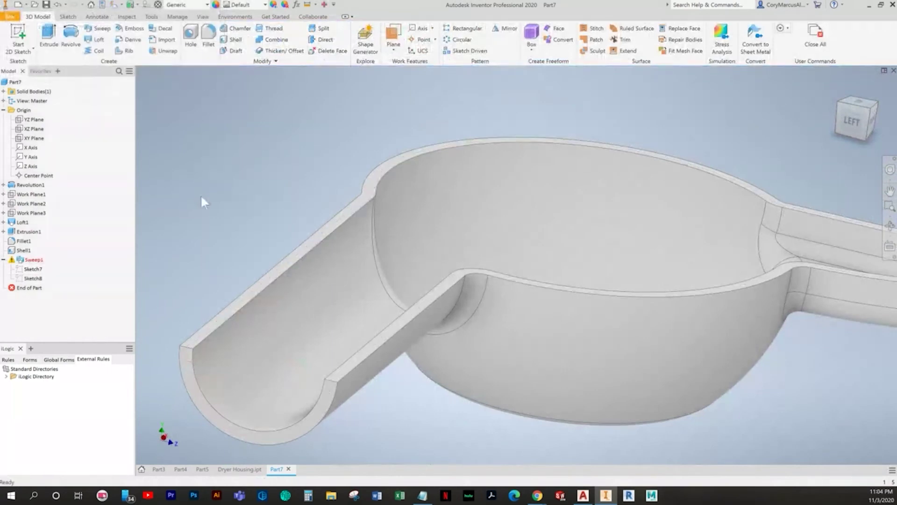
Try to rebuild Sweep1 along the rim with the 0.125 in wide profile.
double_click(33, 259)
click(207, 338)
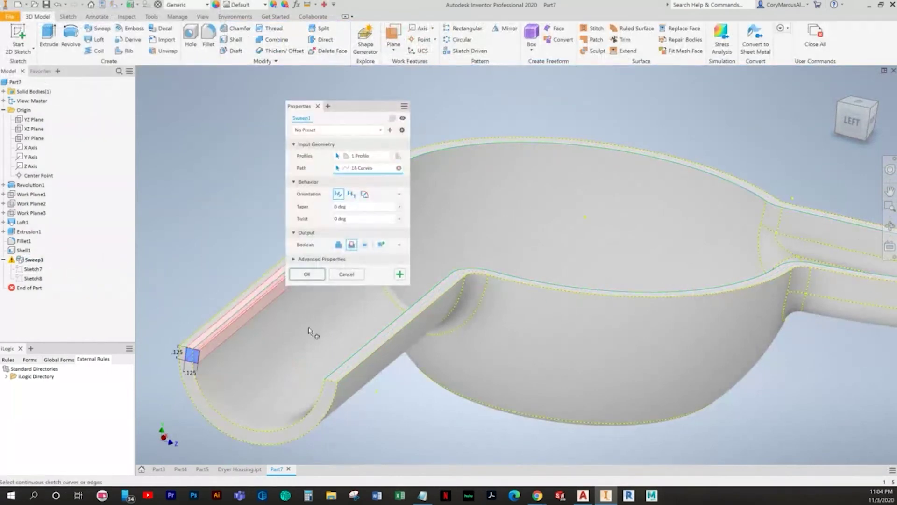
scroll(336, 288, down, 3)
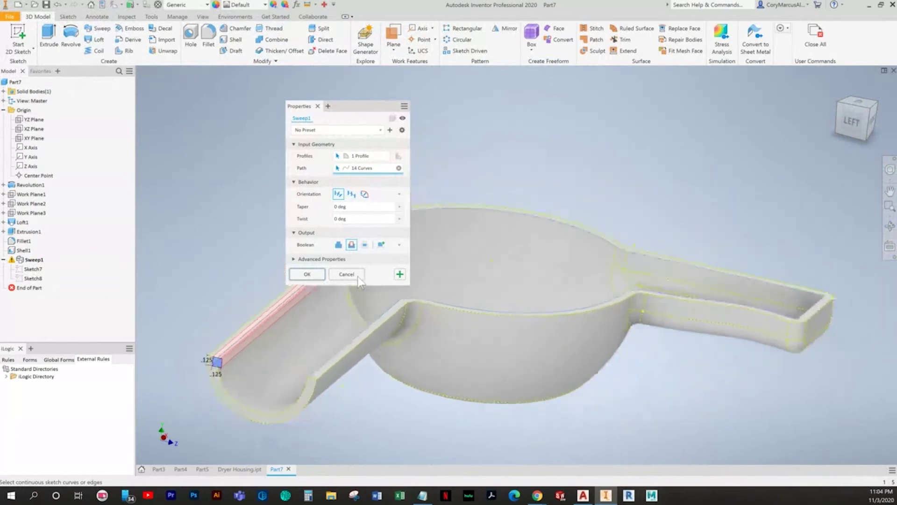
click(307, 274)
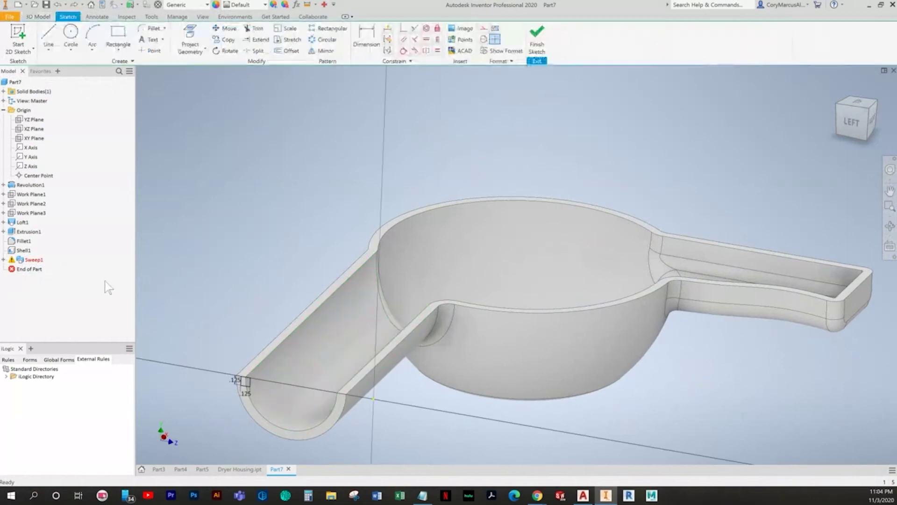
Compare Part7's lip profile with Sketch10 and the swept lip in the Dryer Housing part, and return to Part7.
scroll(234, 364, down, 10)
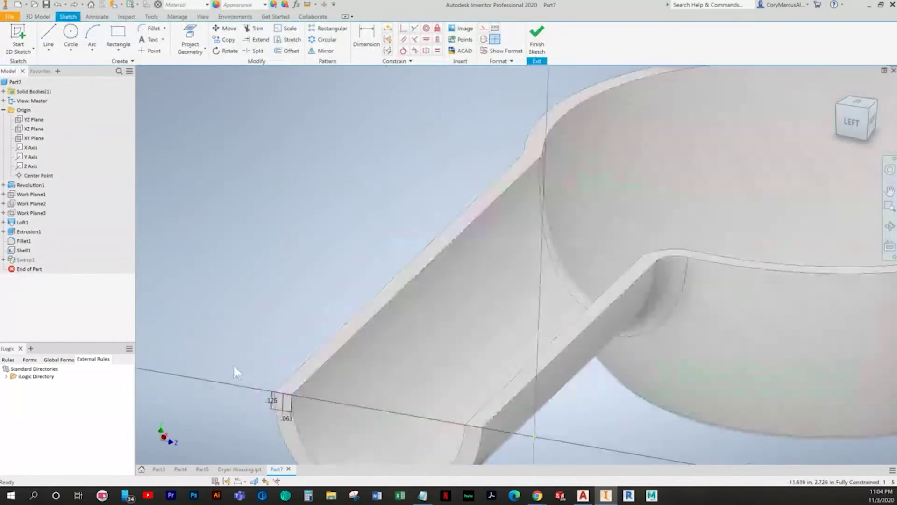
key(Page_Up)
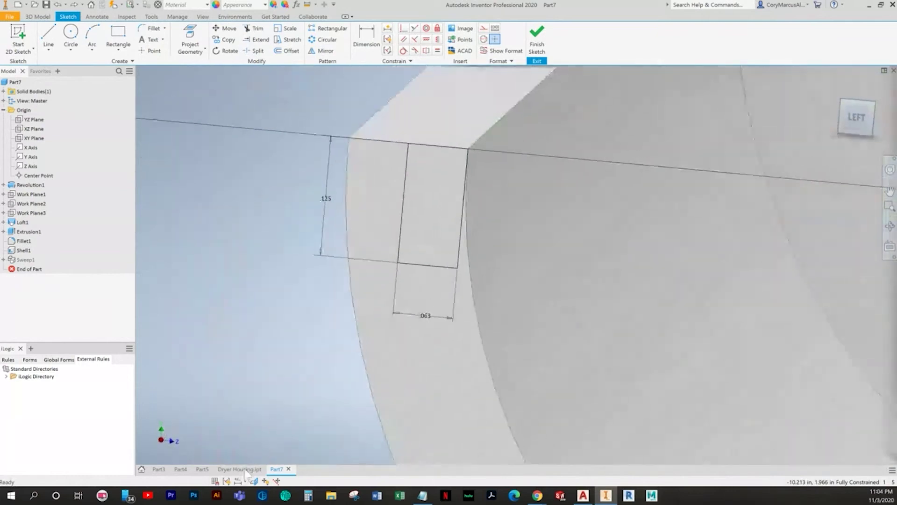
click(243, 468)
key(Page_Up)
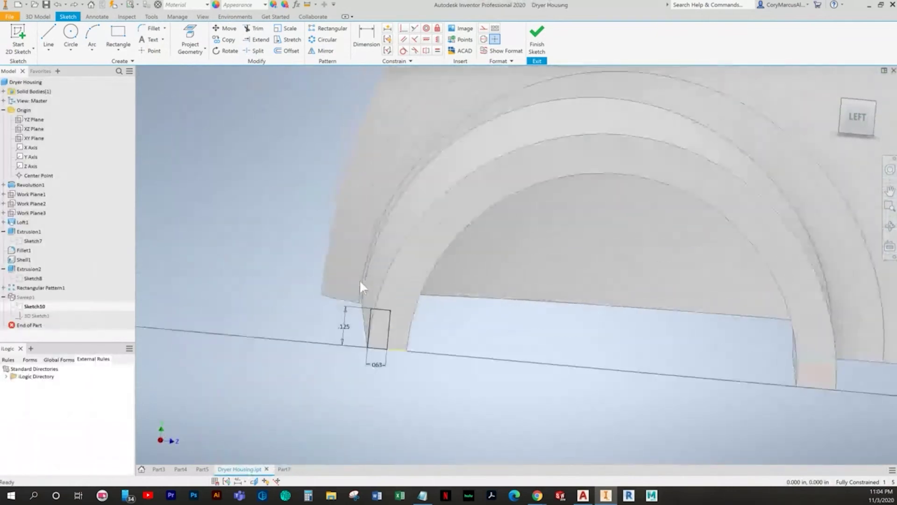
click(536, 36)
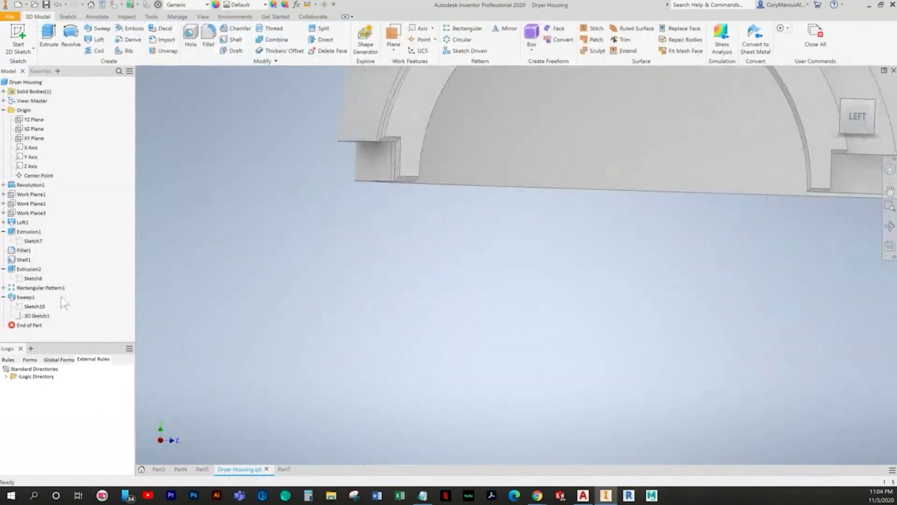
click(35, 306)
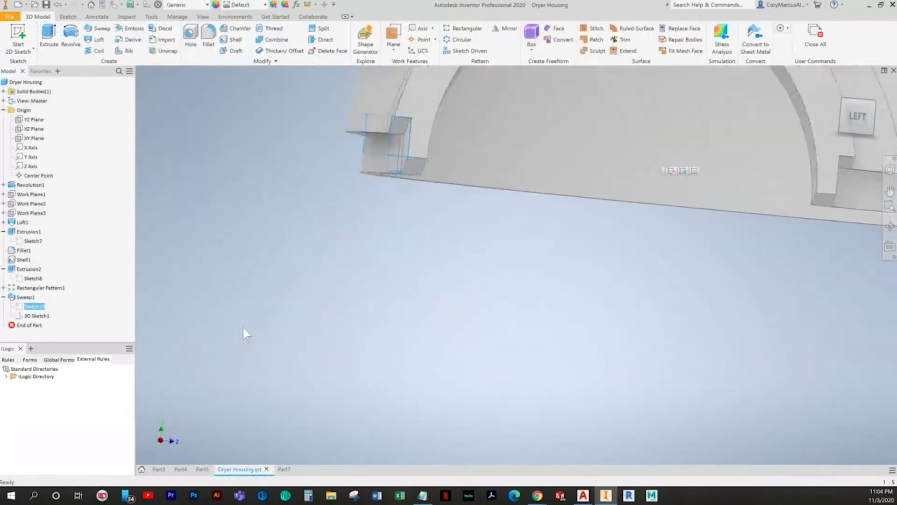
click(320, 315)
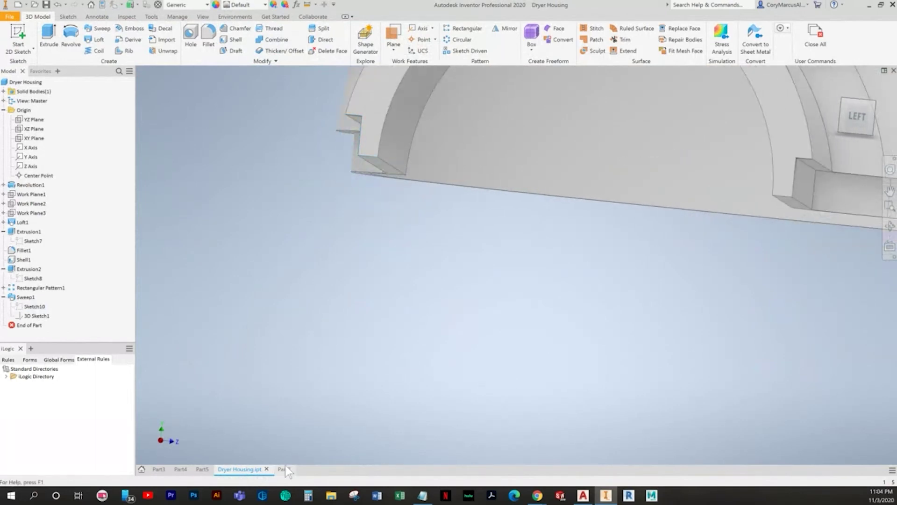
click(285, 467)
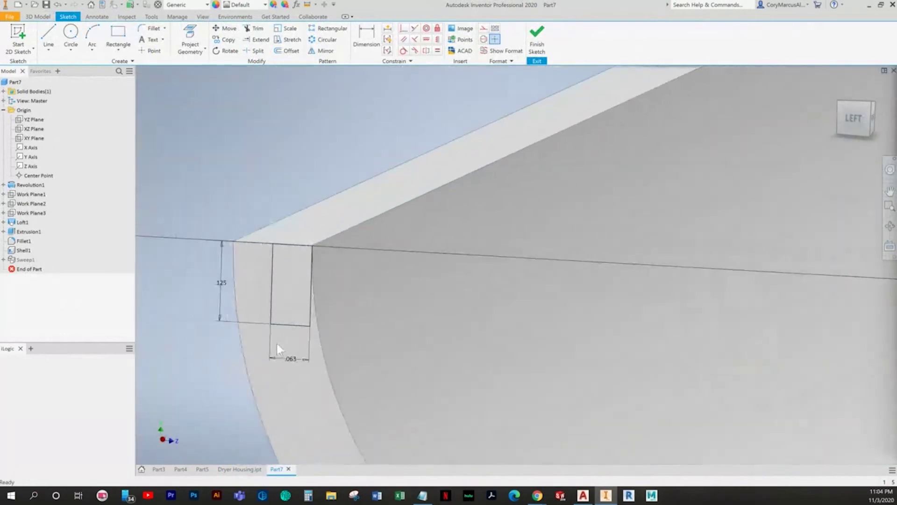
Set the lip rectangle's width to 0.1 in, finish the sketch and accept the update.
double_click(292, 357)
text(.1)
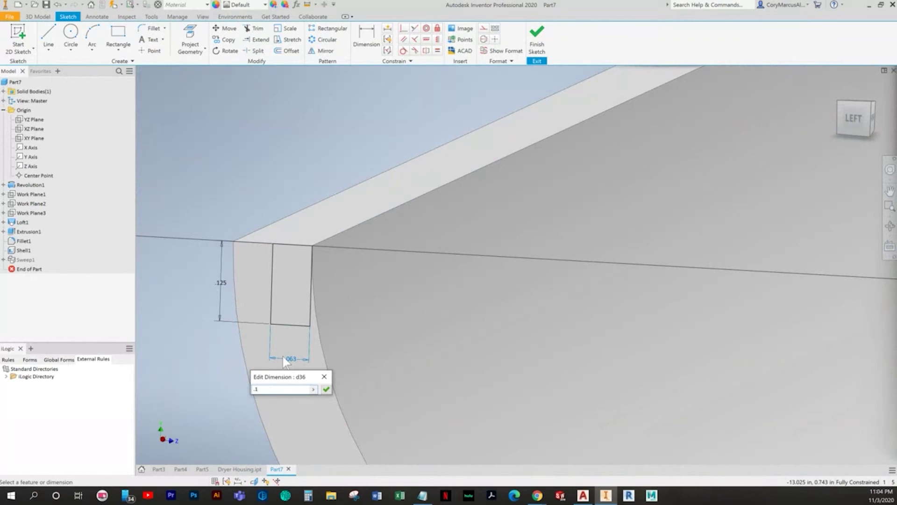
key(Return)
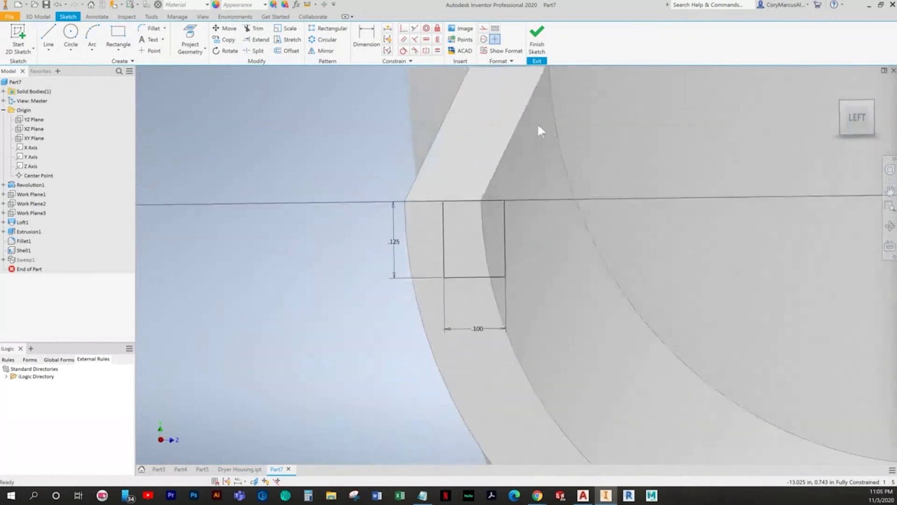
click(537, 40)
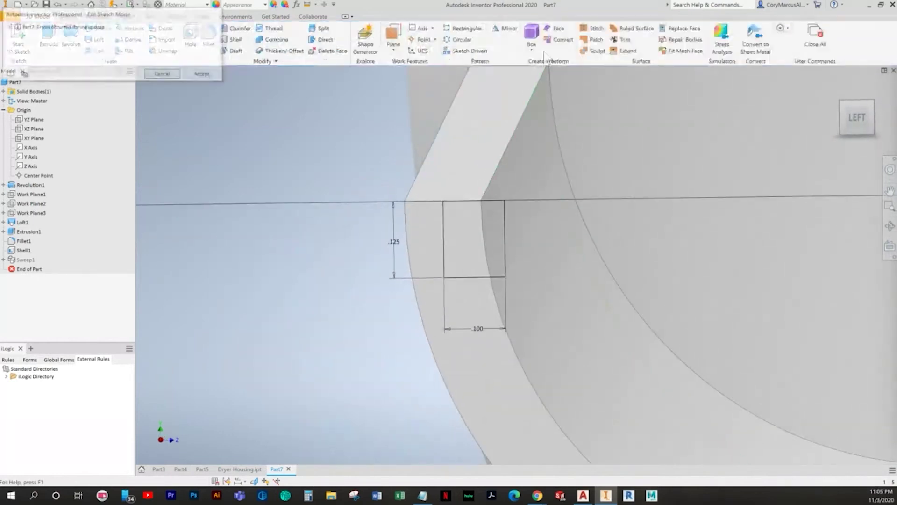
click(203, 74)
Examine Sweep1's profile and path selections without changing them, and check its path sketch, Sketch8.
click(28, 260)
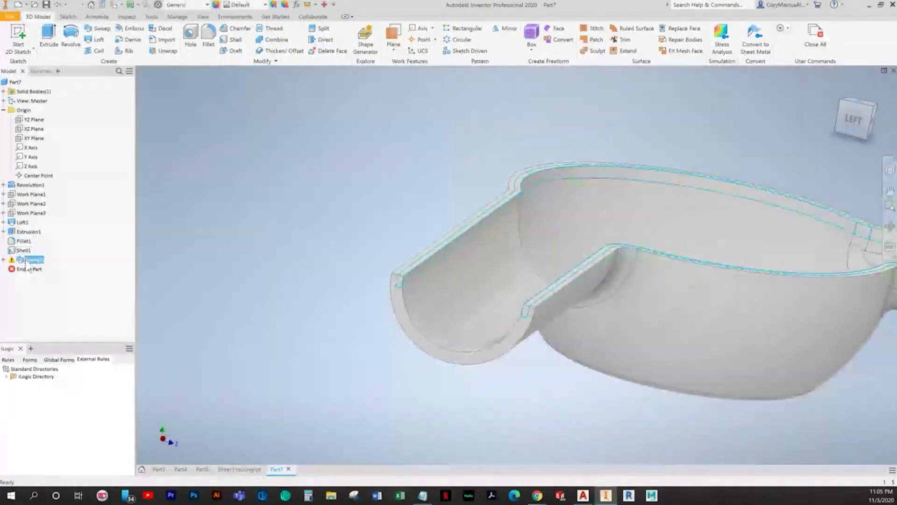
double_click(28, 260)
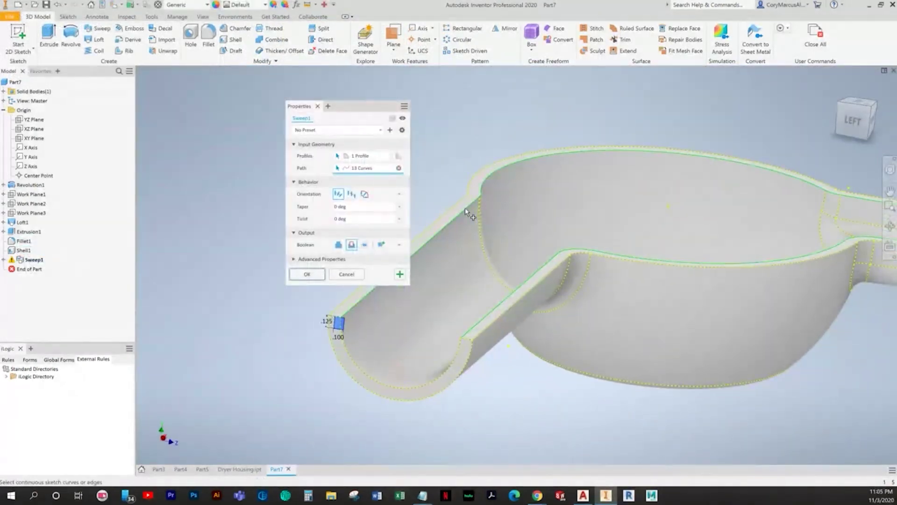
click(346, 274)
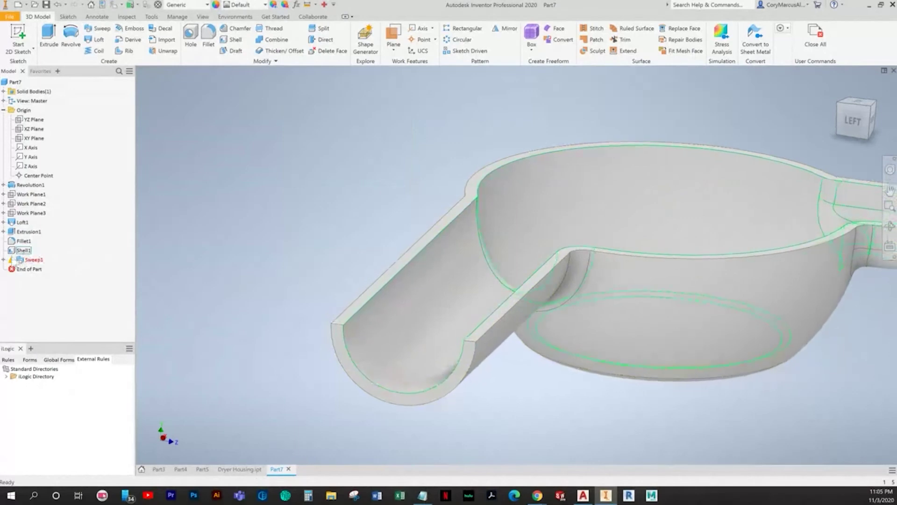
click(32, 278)
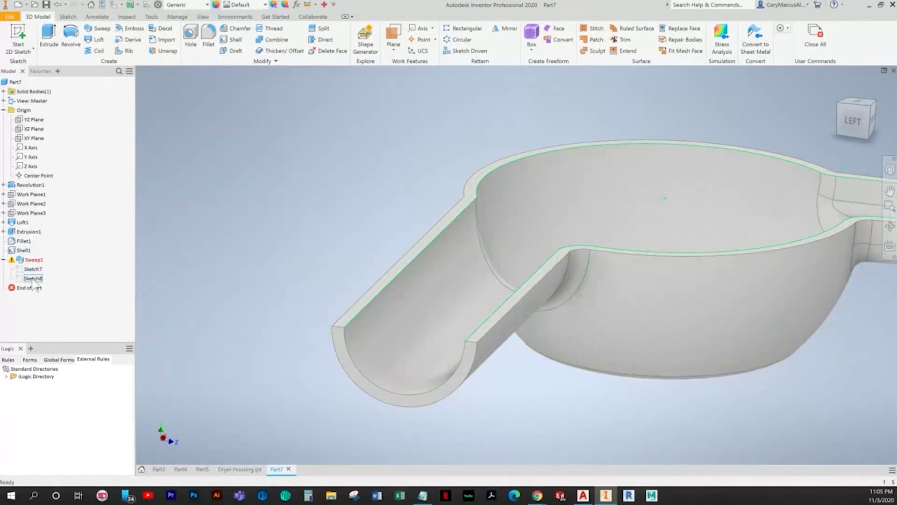
click(75, 282)
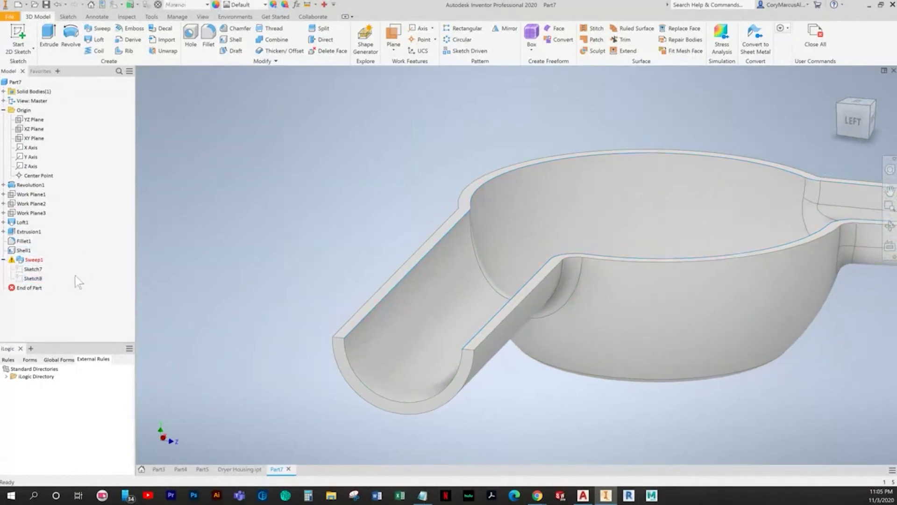
Undo the lip rectangle's width change, finish the sketch and check the swept groove around the rim.
click(387, 288)
click(537, 42)
shift+middle_drag(622, 385, 486, 377)
scroll(506, 399, down, 3)
scroll(729, 246, up, 2)
shift+middle_drag(729, 240, 691, 297)
key(F5)
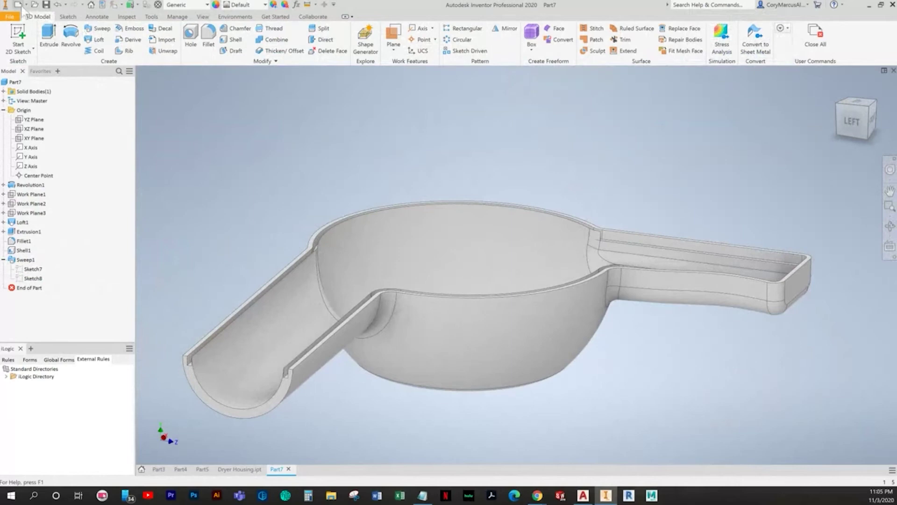
Create a new assembly and copy the Dryer Housing part into it.
key(ctrl+n)
double_click(349, 205)
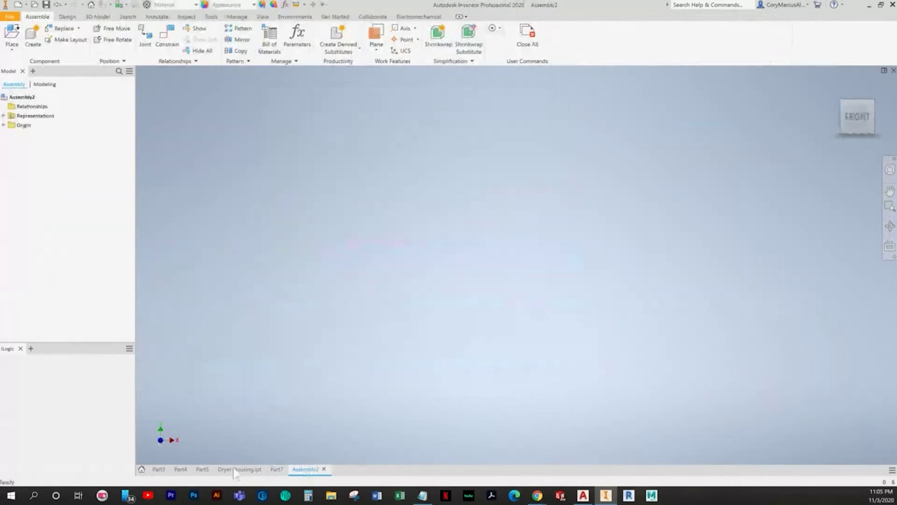
click(234, 470)
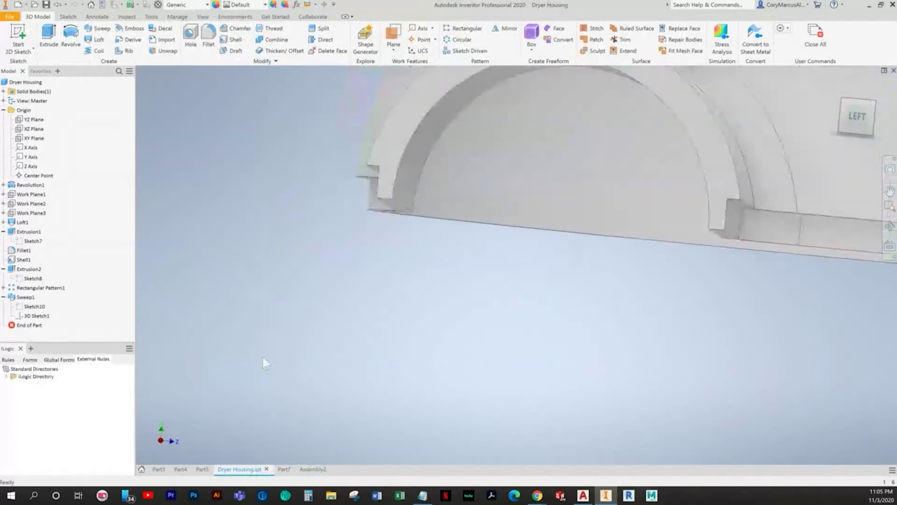
scroll(265, 363, down, 3)
click(19, 83)
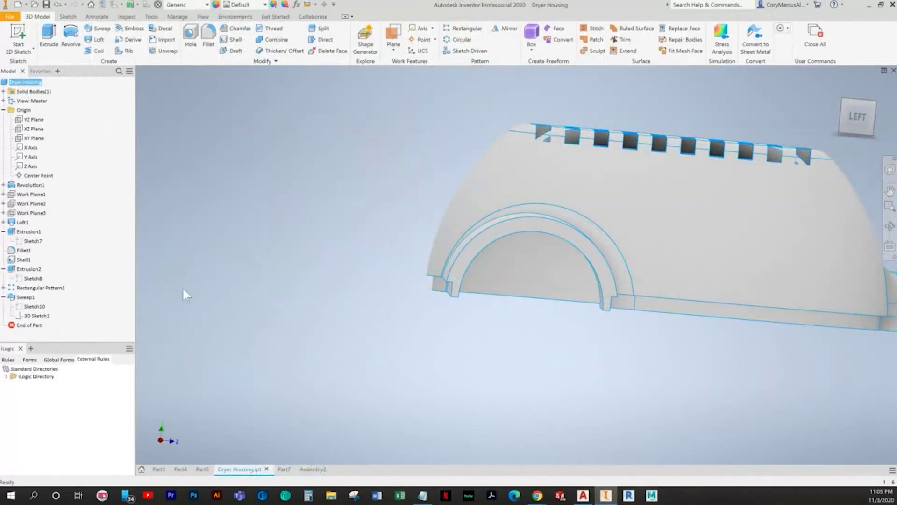
click(313, 470)
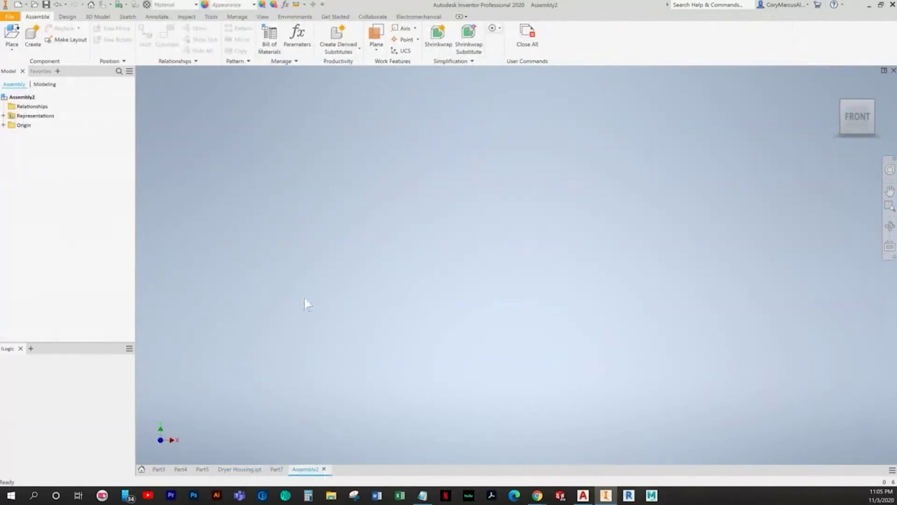
key(ctrl+v)
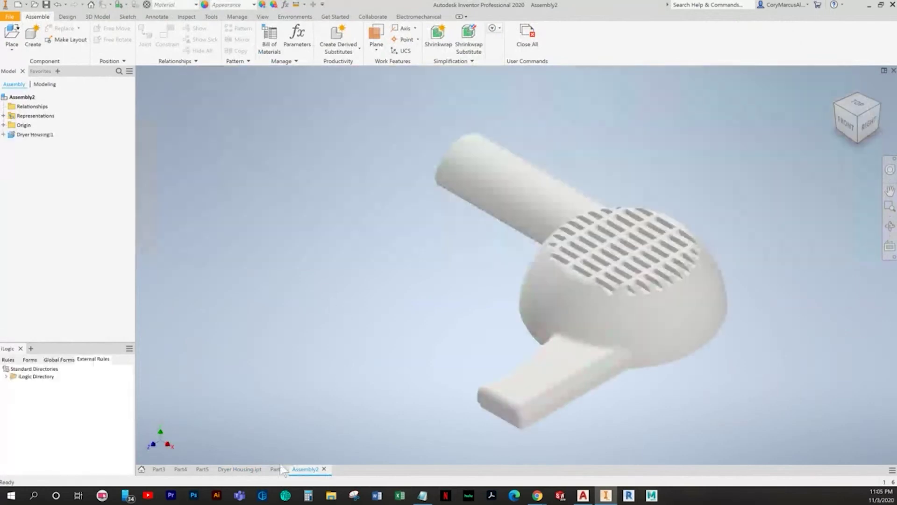
Copy Part7 into the assembly, placing it beside the Dryer Housing component.
click(278, 467)
click(10, 84)
drag(308, 468, 231, 189)
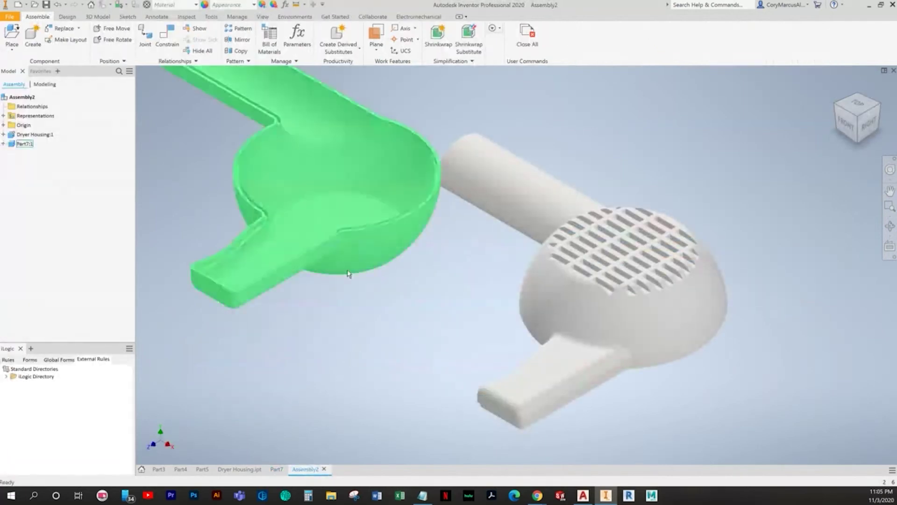
Check whether the Dryer Housing component is grounded in the assembly.
click(167, 37)
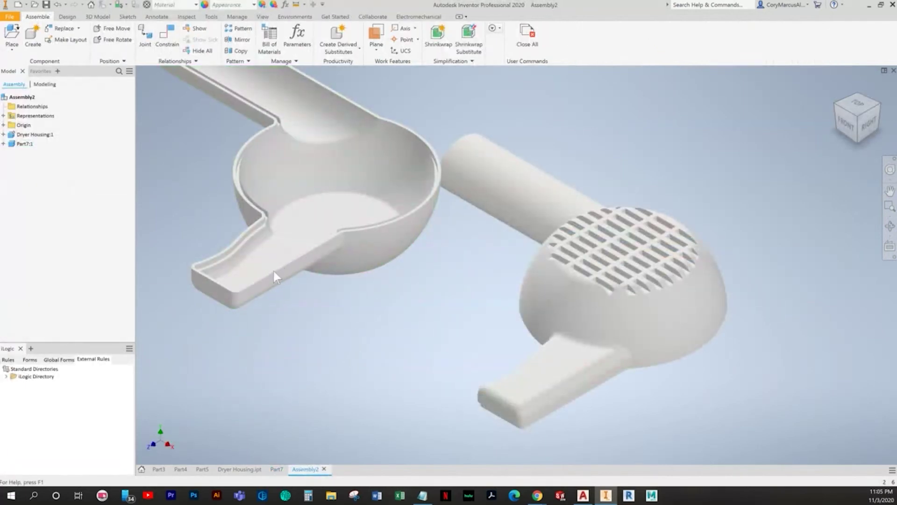
scroll(431, 251, up, 1)
middle_drag(453, 257, 485, 273)
right_click(488, 272)
click(462, 271)
key(Escape)
right_click(661, 224)
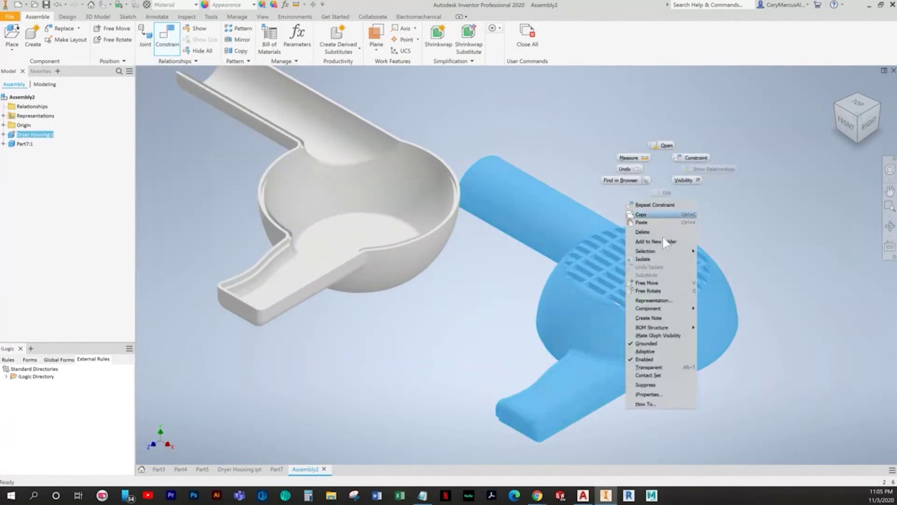
click(507, 344)
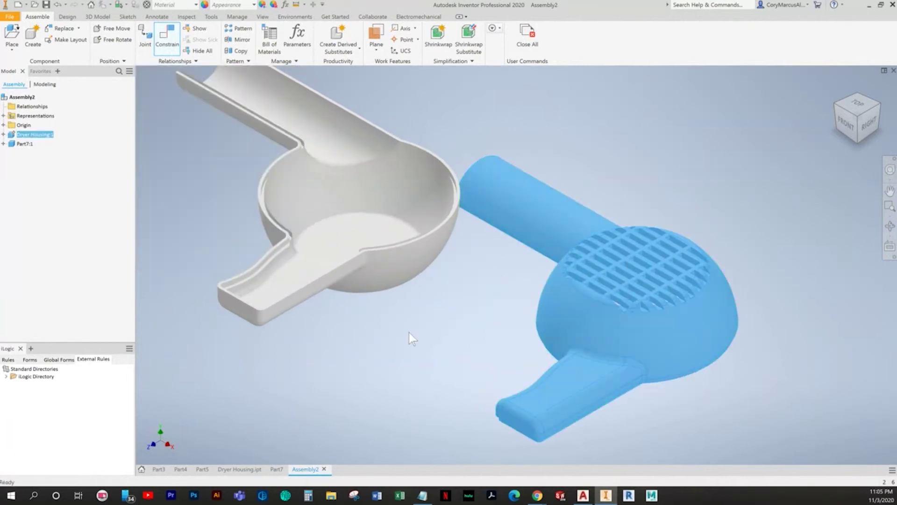
click(408, 333)
Mate the groove face of Part7 to the outer ledge face beside the lip on the Dryer Housing rim.
click(165, 44)
scroll(262, 315, up, 8)
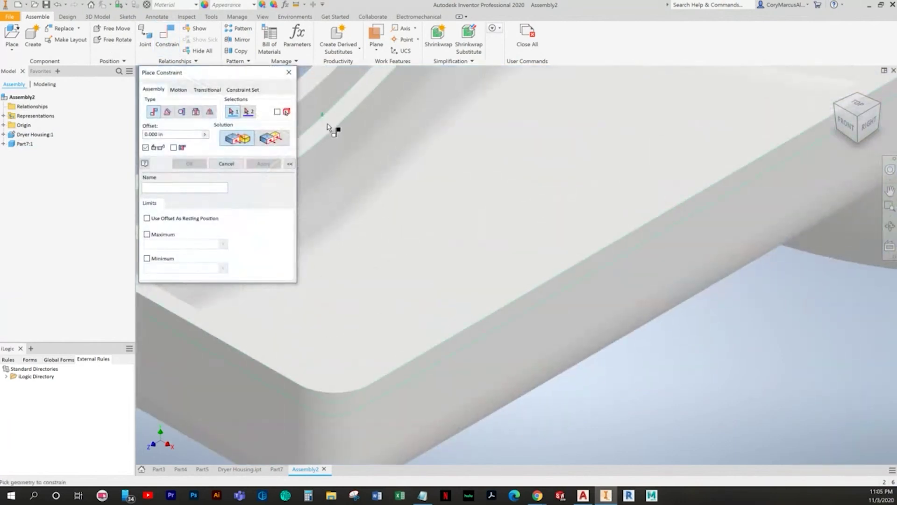
click(327, 127)
scroll(547, 220, down, 8)
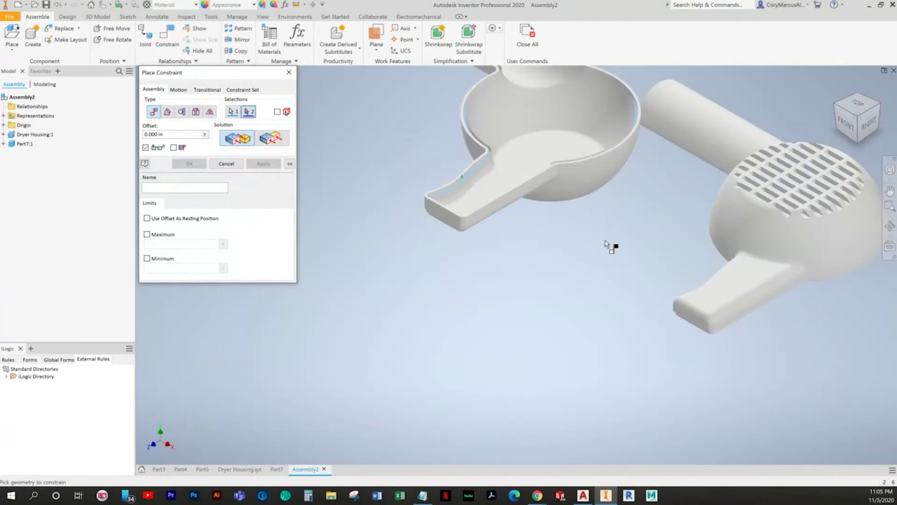
shift+middle_drag(606, 241, 680, 208)
scroll(682, 234, up, 10)
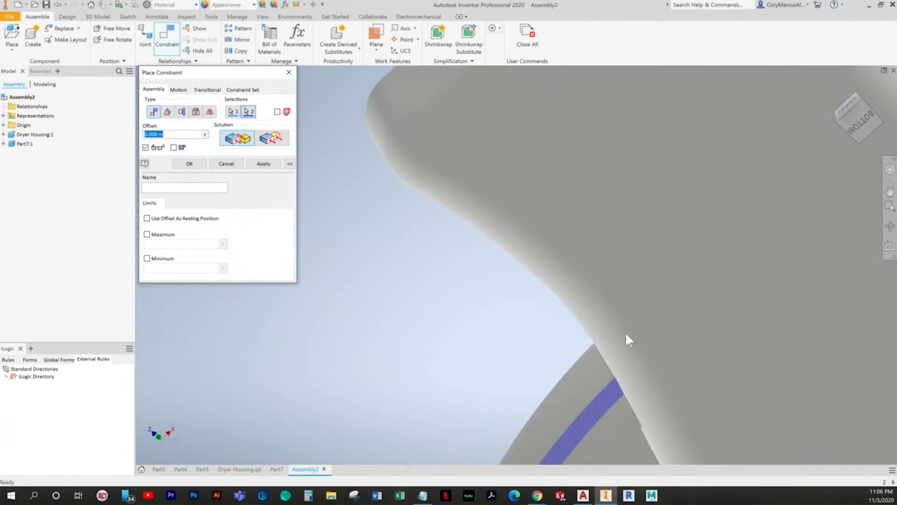
scroll(625, 331, down, 3)
shift+middle_drag(472, 252, 324, 168)
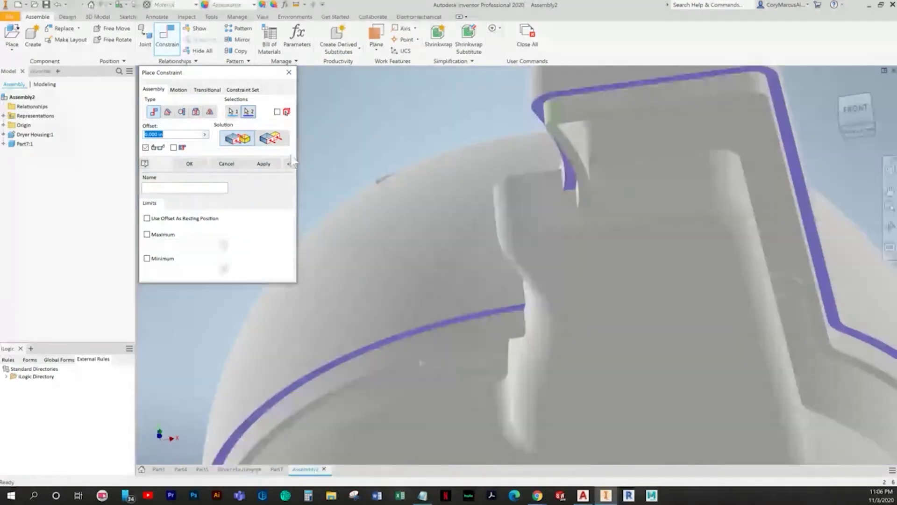
click(264, 165)
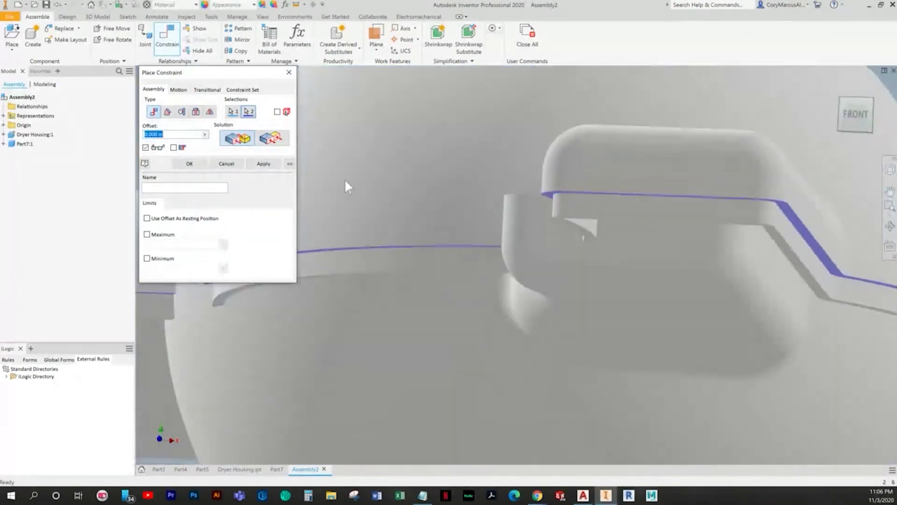
Add a flush constraint between the handle end faces of the Dryer Housing and Part7.
click(620, 212)
click(618, 173)
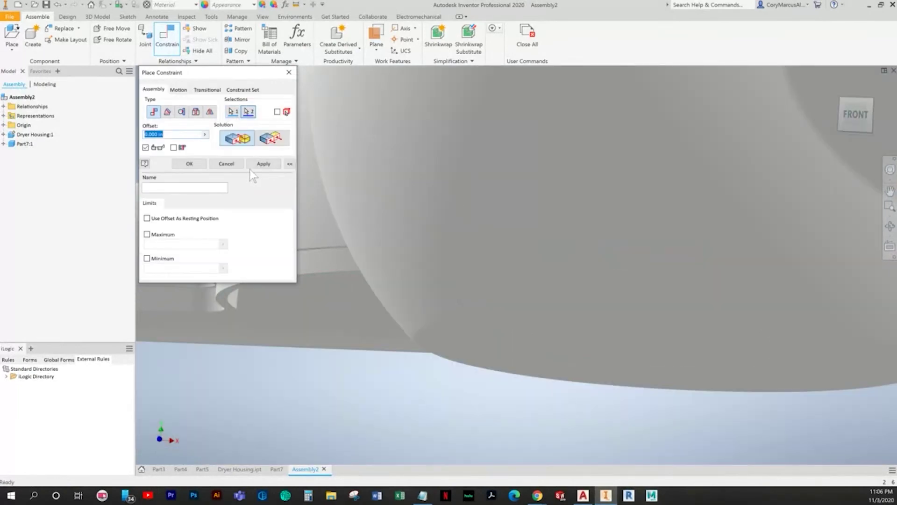
click(269, 138)
click(263, 163)
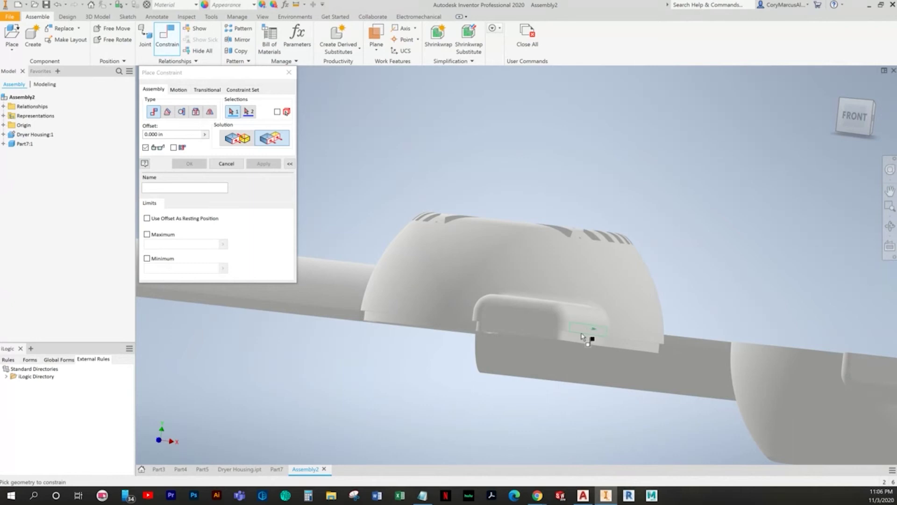
Try to add a flush constraint between the side of the Dryer Housing handle lip and the side of Part7's handle groove.
click(577, 339)
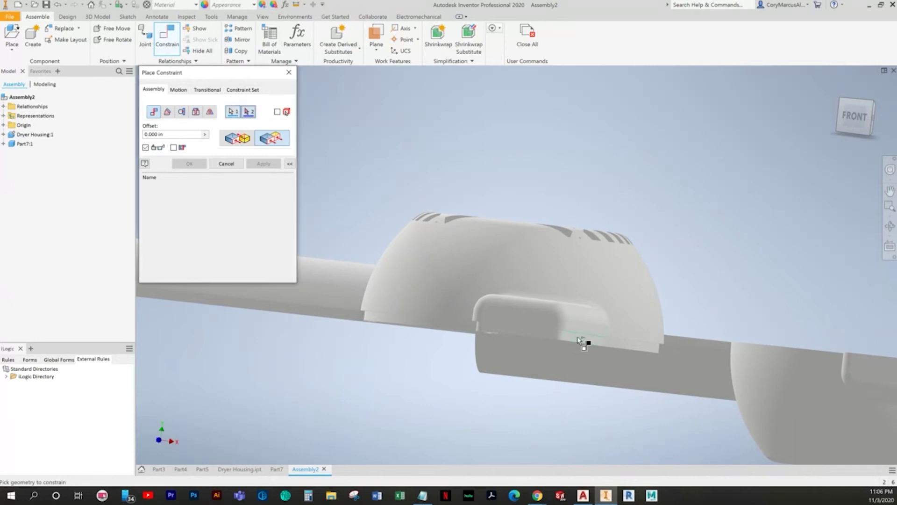
shift+middle_drag(764, 386, 838, 384)
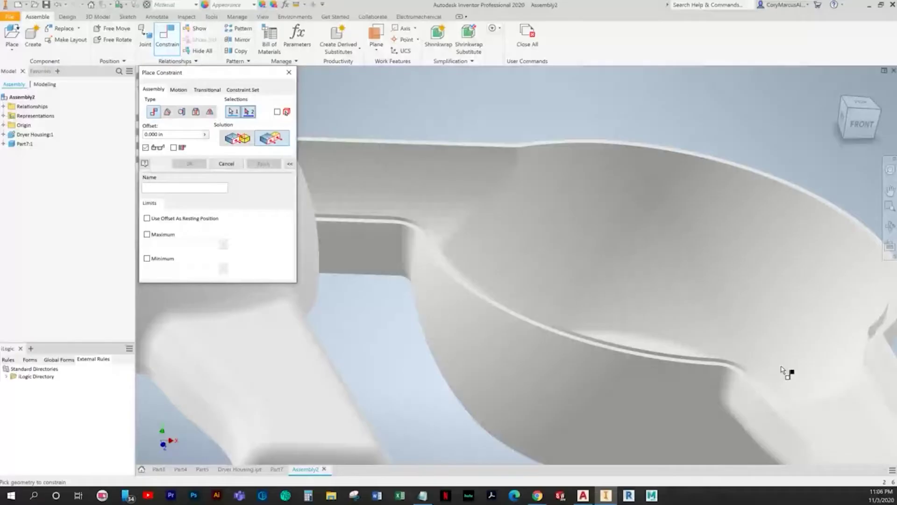
shift+middle_drag(781, 366, 731, 336)
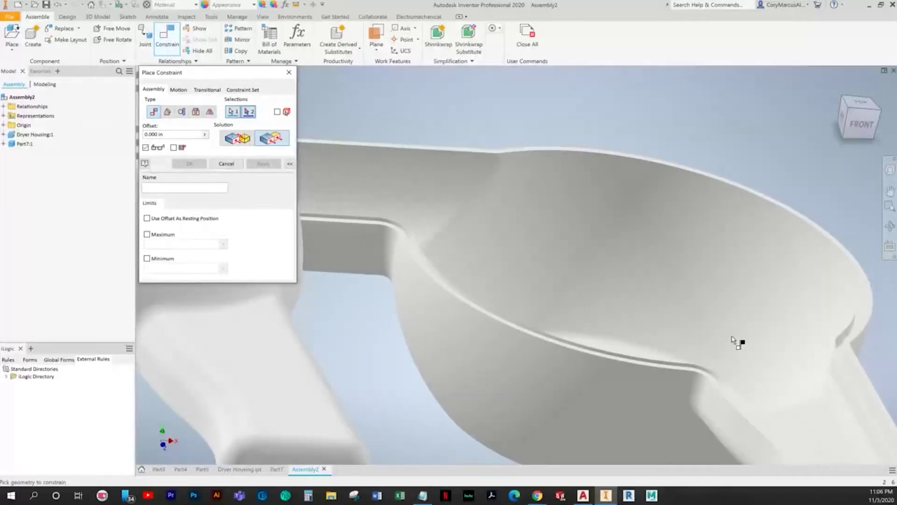
scroll(738, 351, down, 4)
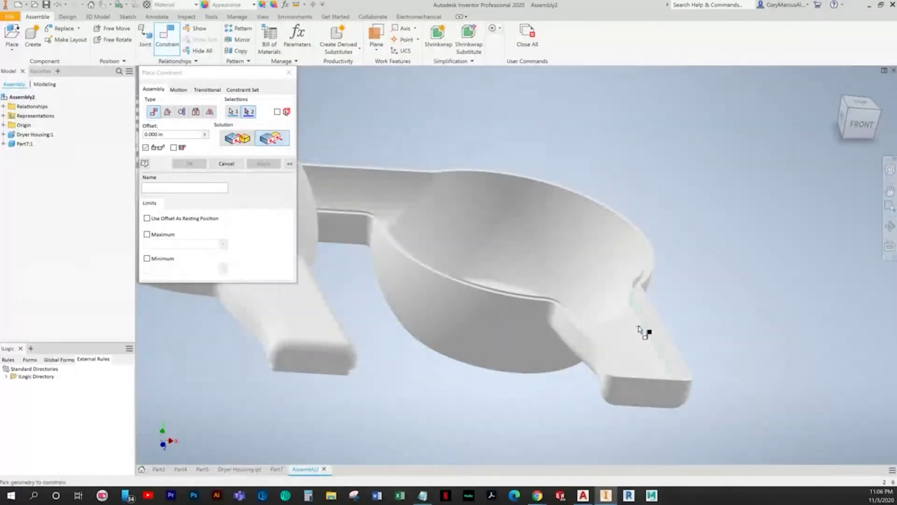
scroll(645, 331, up, 5)
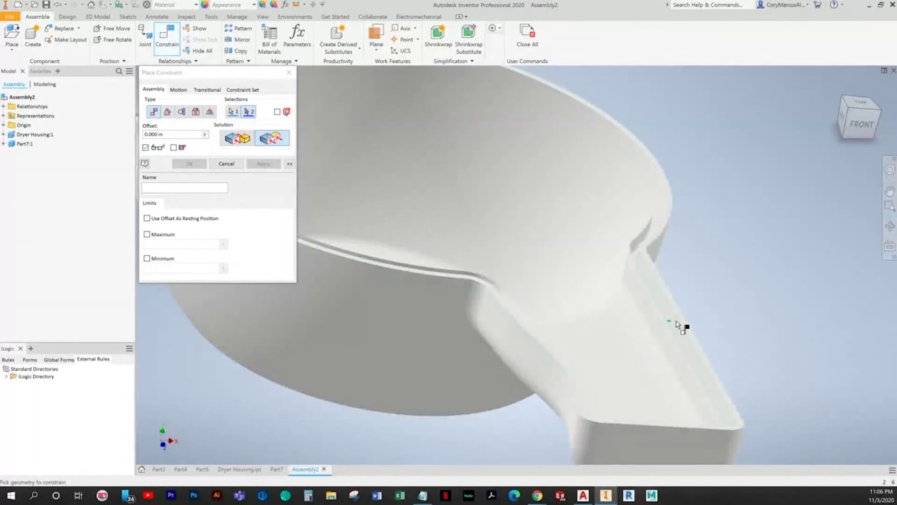
click(677, 323)
scroll(460, 278, down, 3)
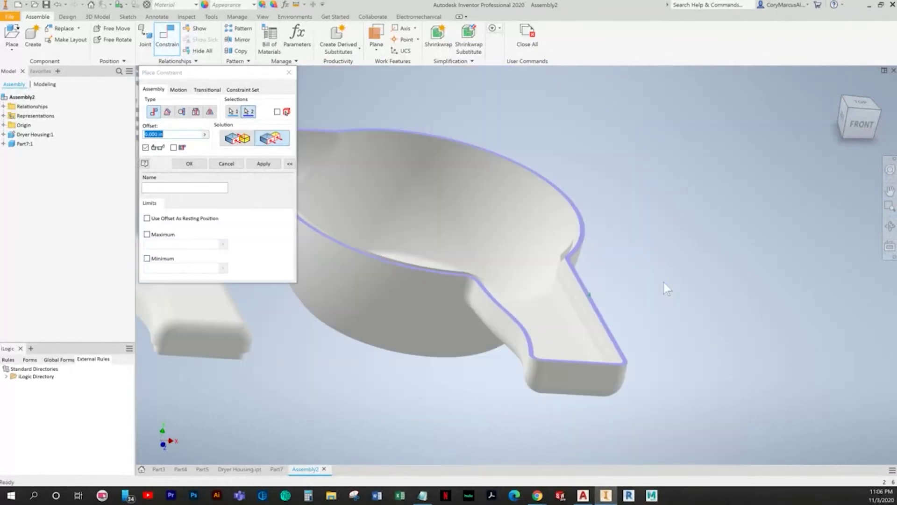
click(248, 112)
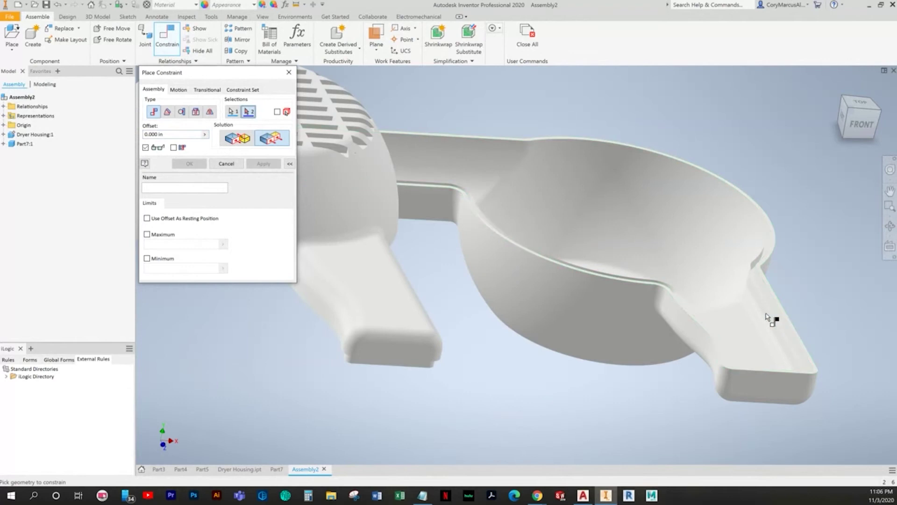
scroll(779, 317, up, 5)
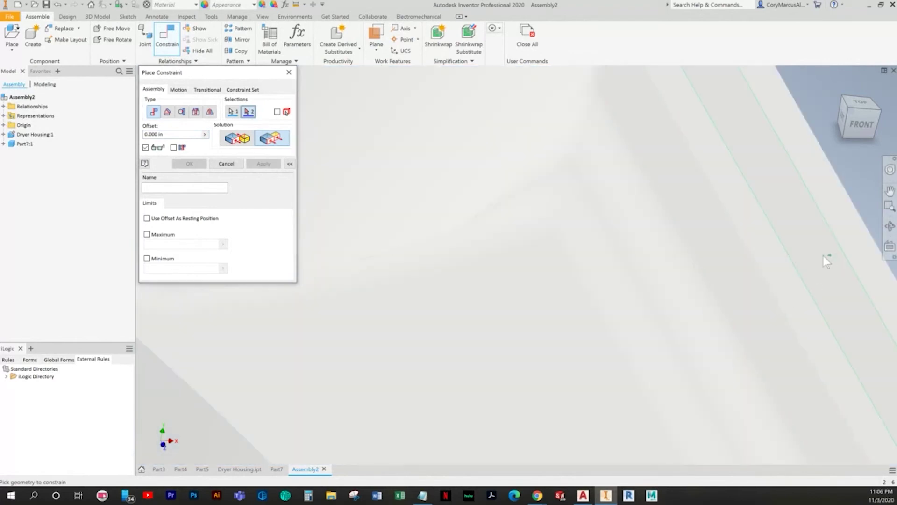
click(790, 294)
scroll(777, 301, down, 5)
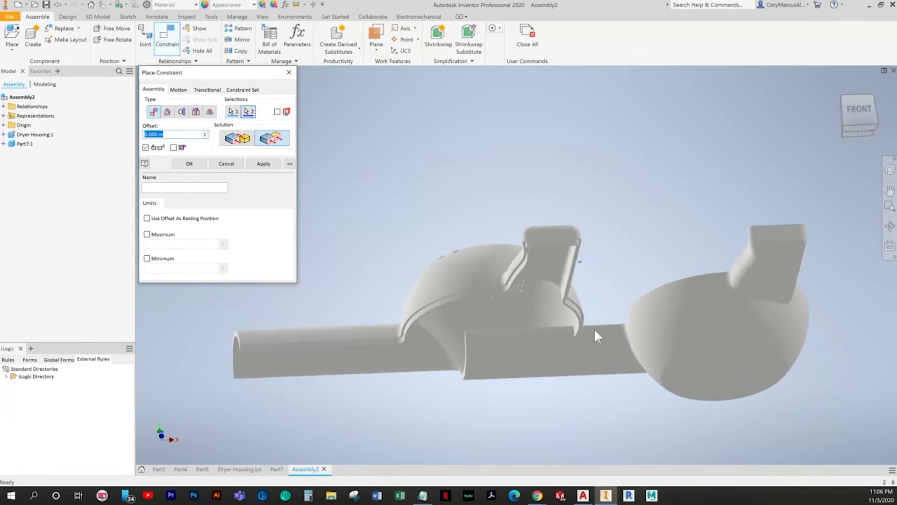
click(262, 165)
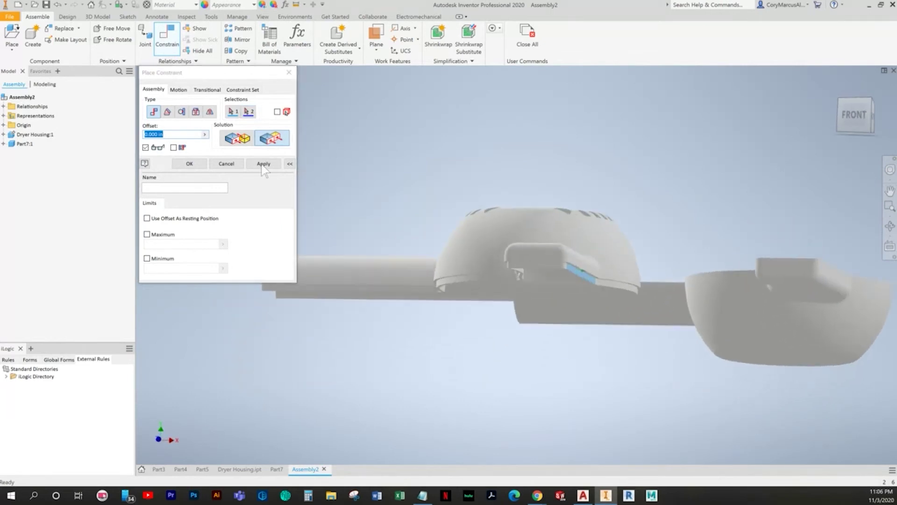
click(377, 215)
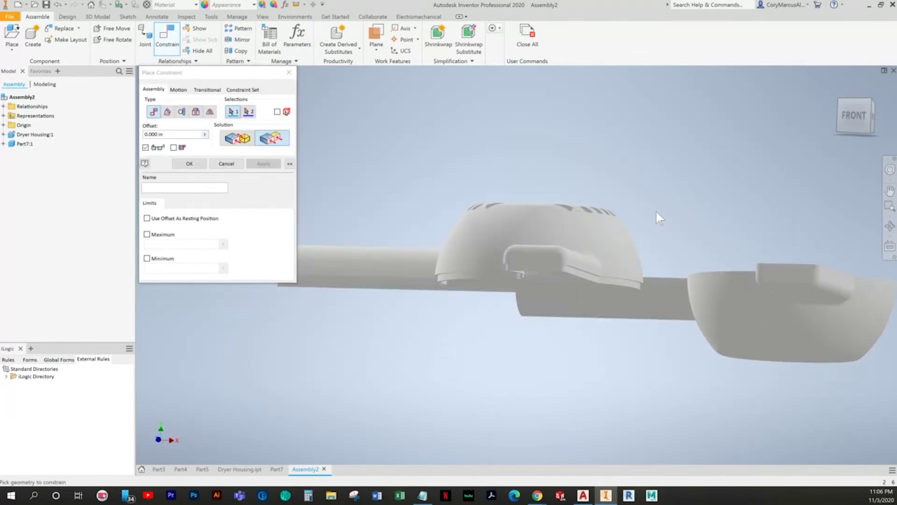
key(Escape)
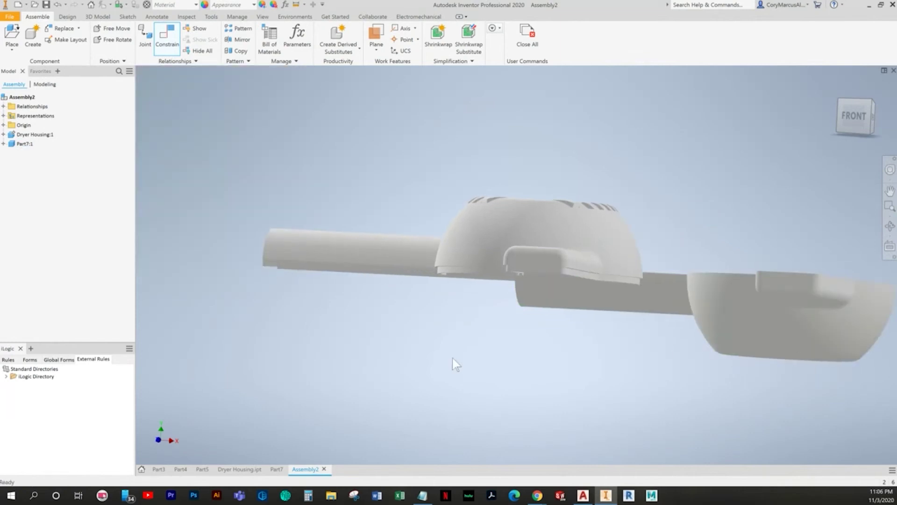
Constrain the YZ Plane of Dryer Housing flush with the YZ Plane of Part7, closing the two halves together.
key(F5)
click(3, 144)
click(4, 134)
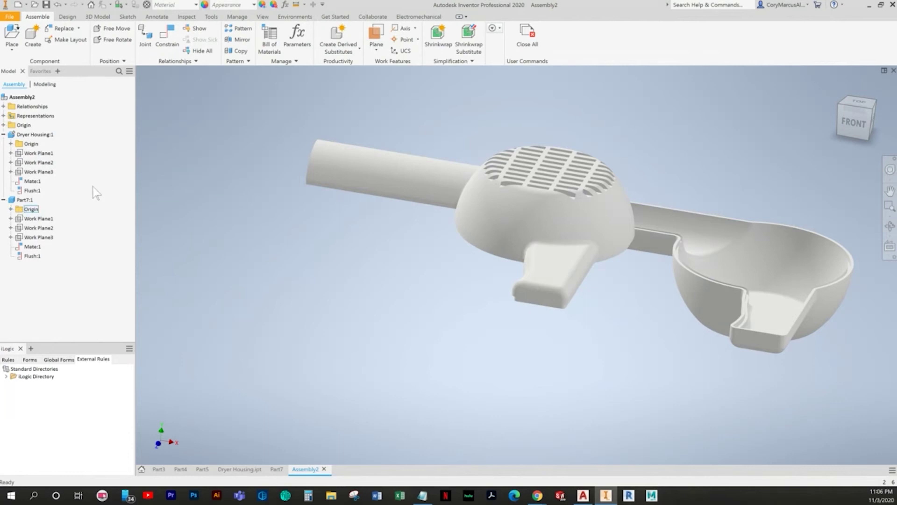
click(176, 44)
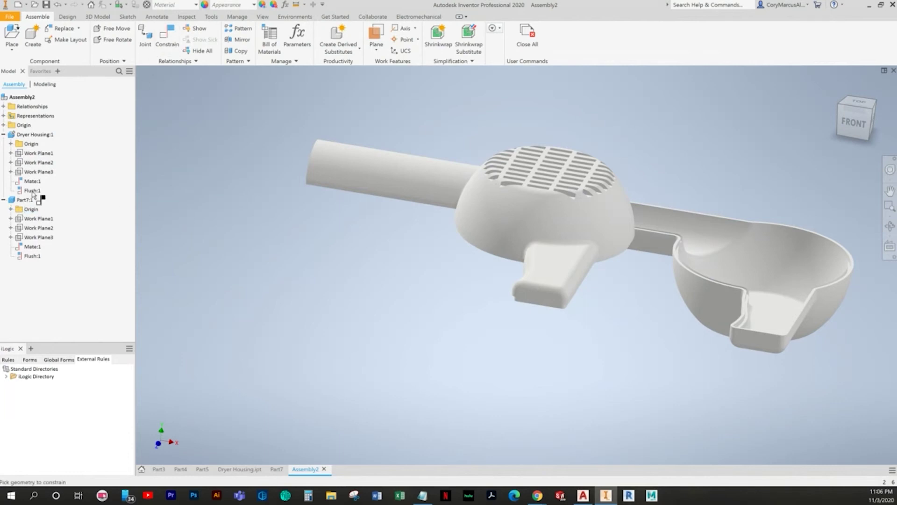
click(11, 143)
click(41, 152)
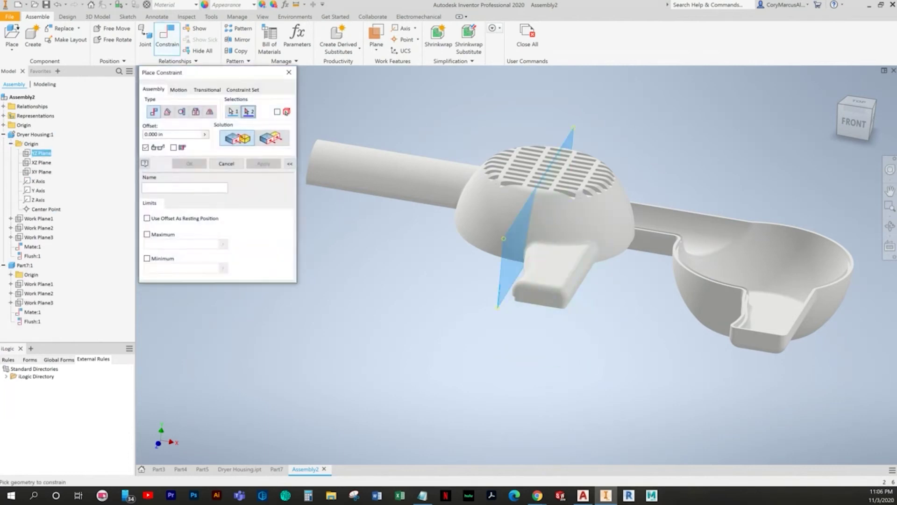
click(11, 275)
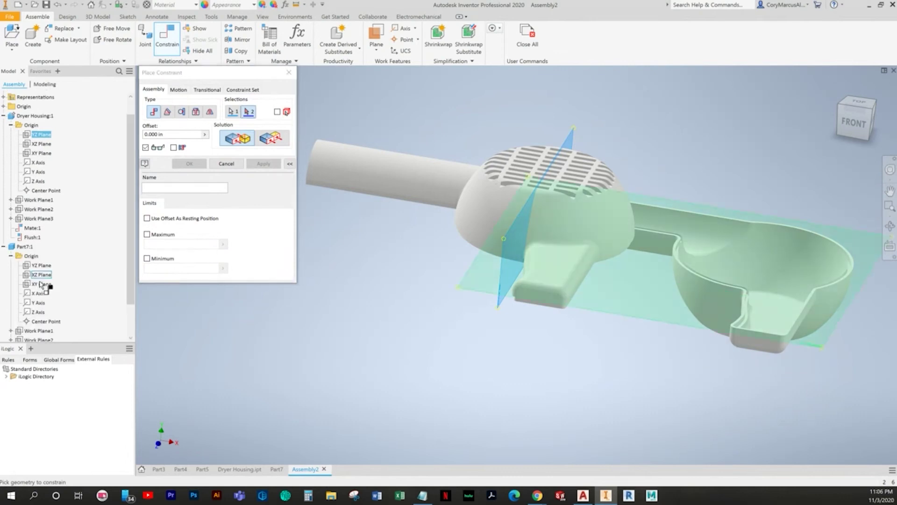
click(38, 265)
click(271, 138)
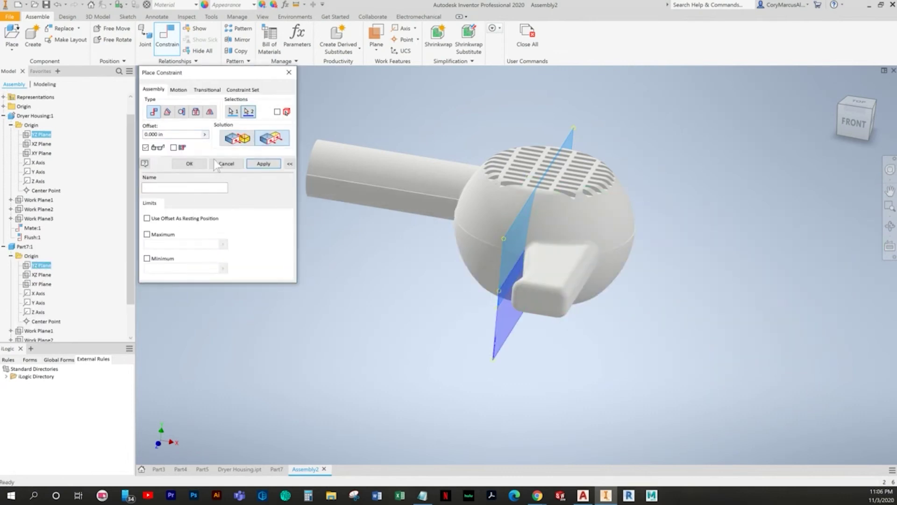
click(190, 163)
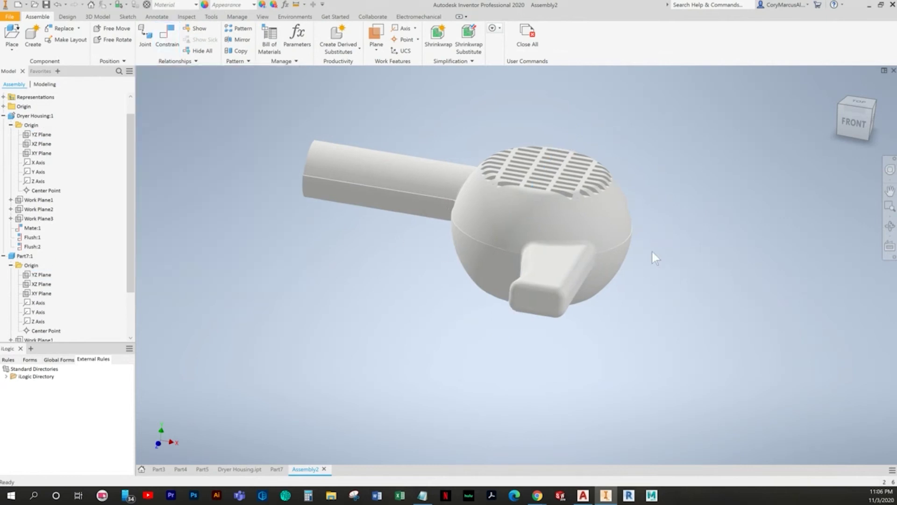
Examine the seam between the two halves from the front, highlighting each component in turn to check how the lip fits the groove.
scroll(652, 252, up, 5)
scroll(604, 246, down, 2)
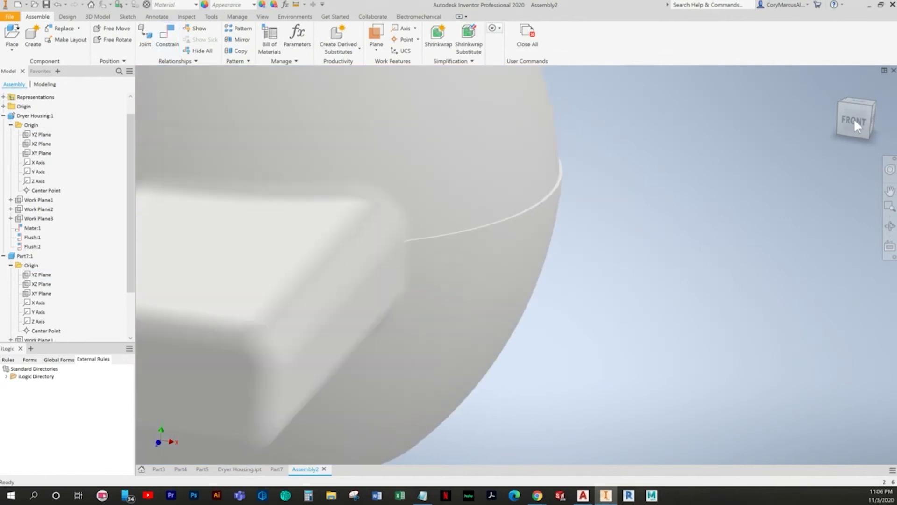
click(854, 120)
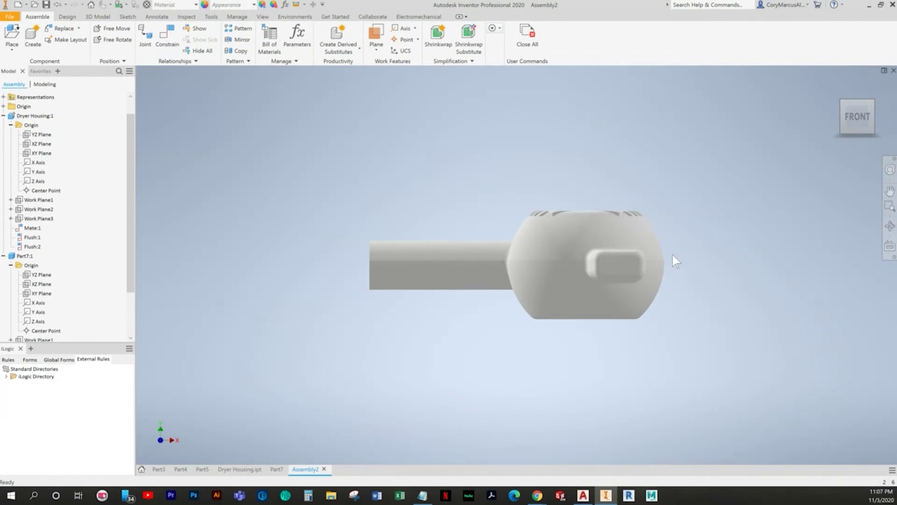
scroll(670, 257, up, 5)
click(600, 287)
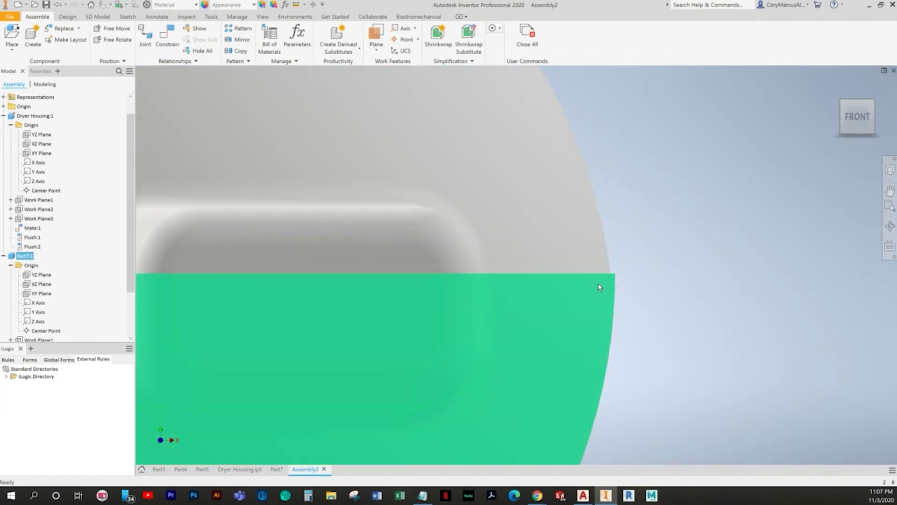
click(440, 258)
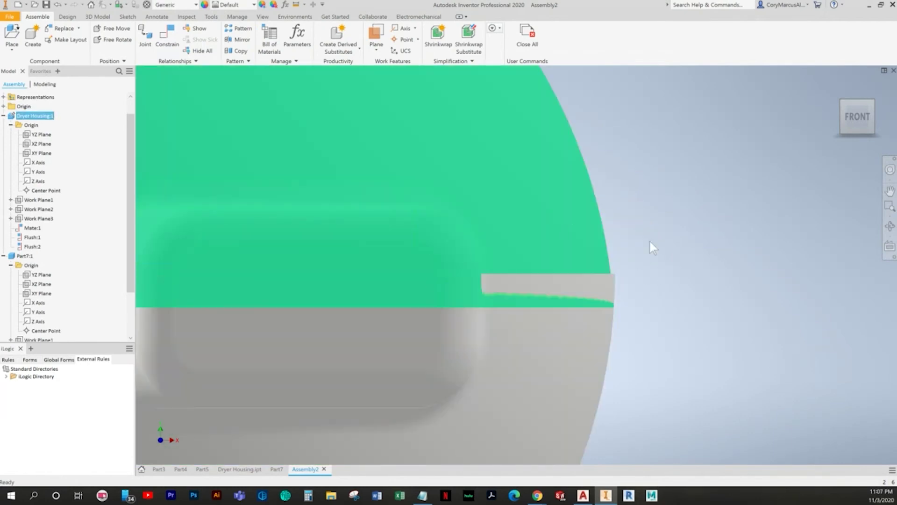
click(649, 242)
click(586, 319)
scroll(588, 320, down, 3)
middle_drag(574, 332, 723, 292)
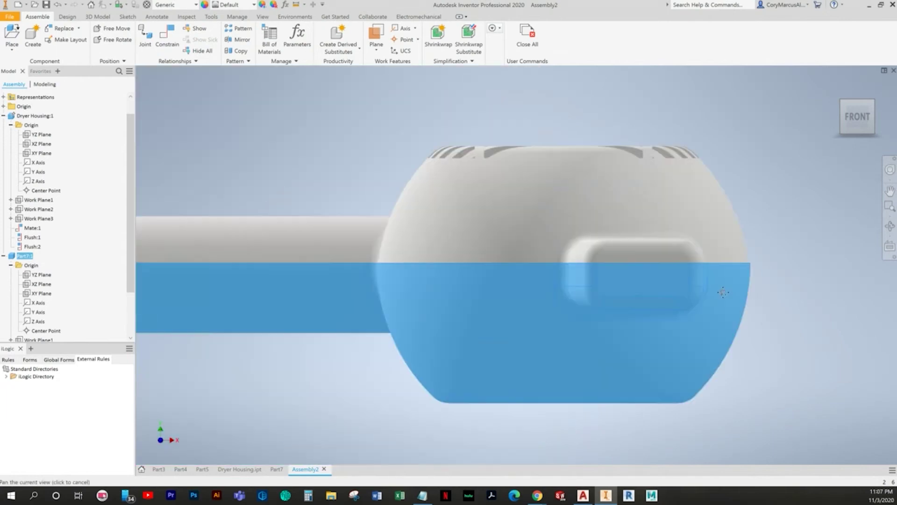
click(502, 253)
scroll(494, 281, down, 2)
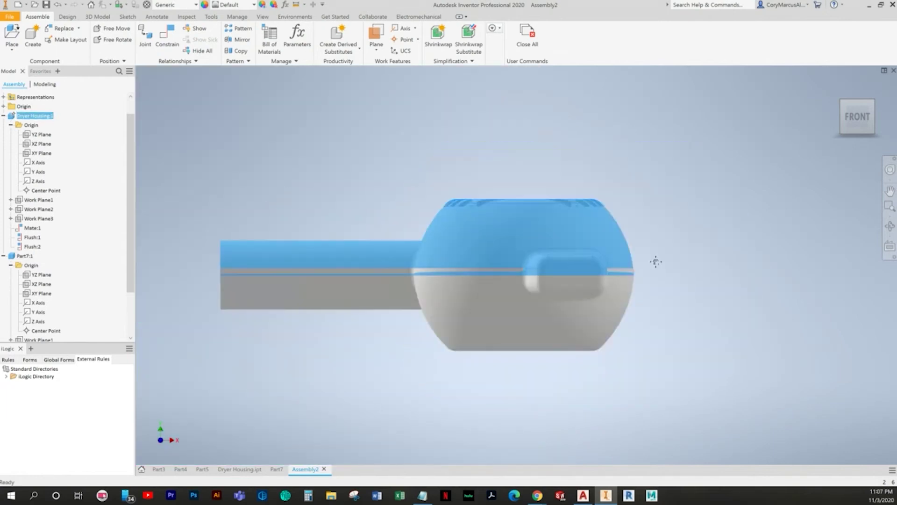
middle_drag(655, 261, 827, 244)
click(462, 332)
Delete the rim mate constraint between the two halves and try to pull the Dryer Housing upward away from Part7.
scroll(51, 276, down, 1)
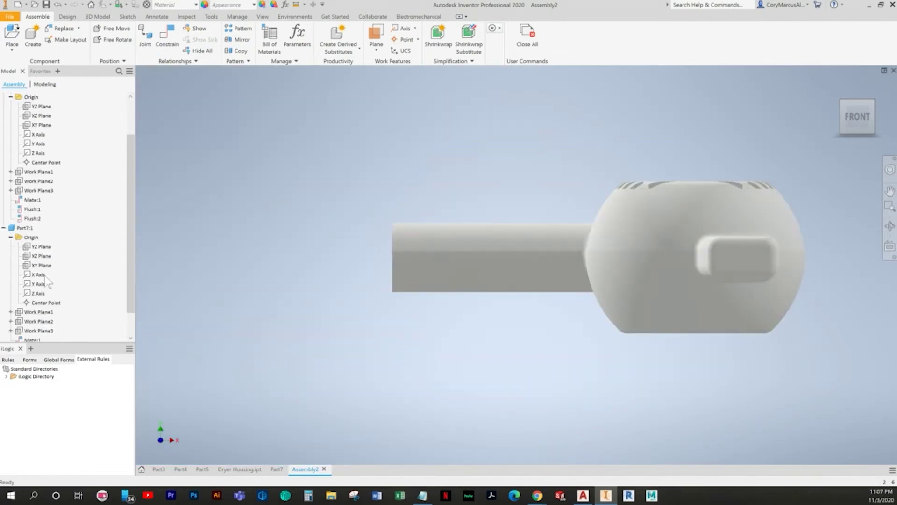
right_click(28, 201)
click(38, 222)
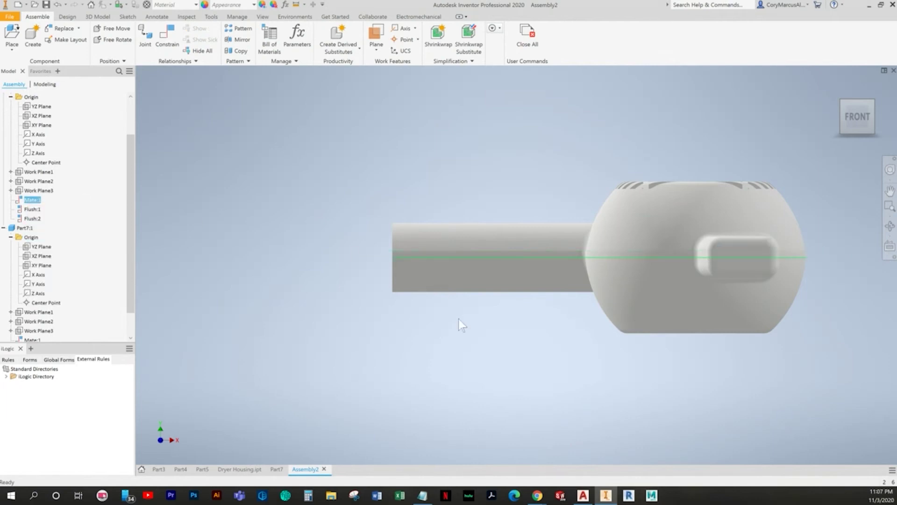
drag(507, 246, 518, 189)
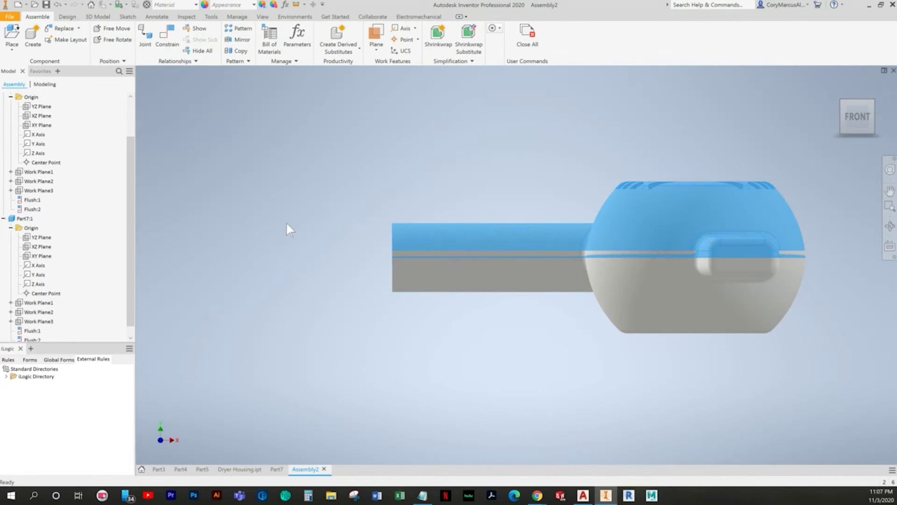
Separate the two housing halves and try a flush constraint with zero offset between their XZ planes.
drag(417, 285, 415, 393)
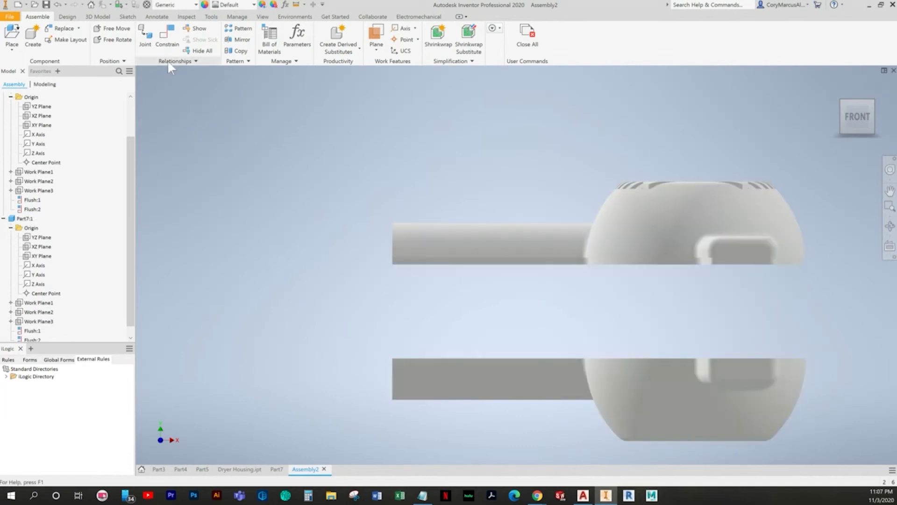
click(166, 35)
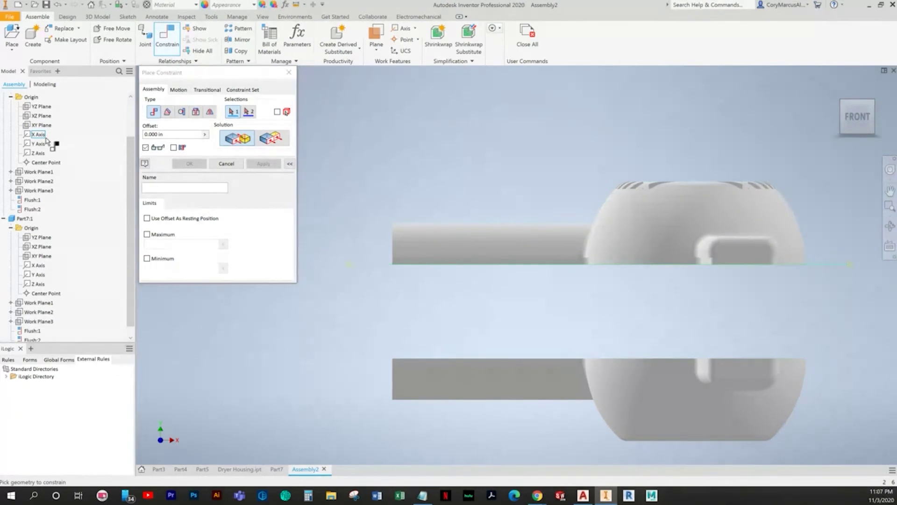
click(44, 117)
click(43, 246)
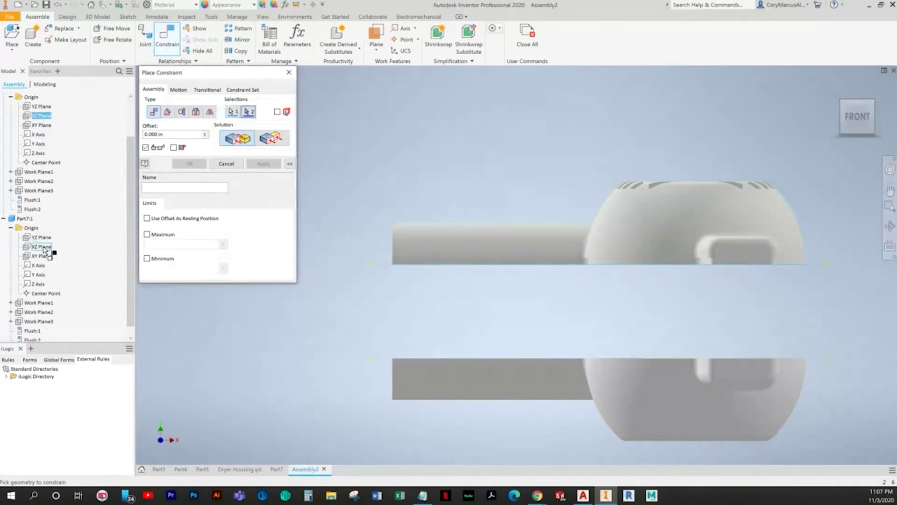
click(268, 138)
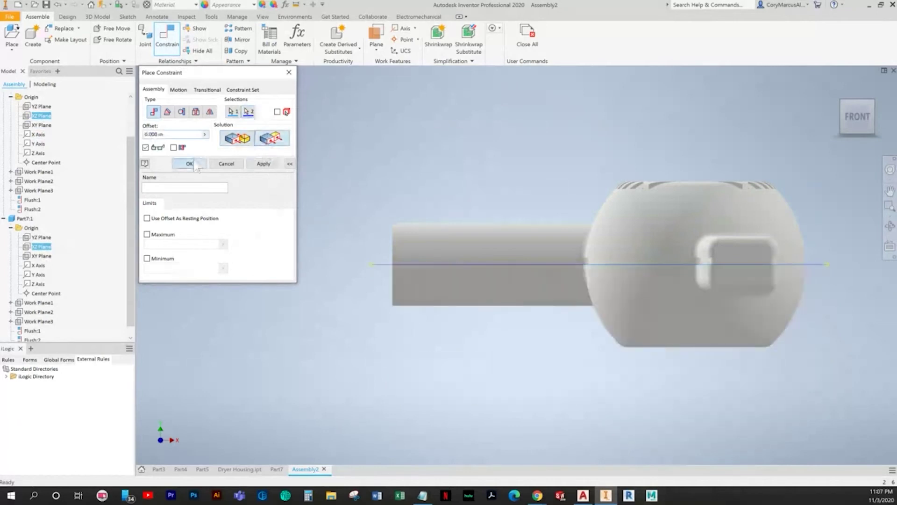
click(193, 164)
Examine the seam between the two housing halves at the nozzle's open end.
scroll(701, 287, up, 3)
middle_drag(716, 262, 522, 222)
key(F6)
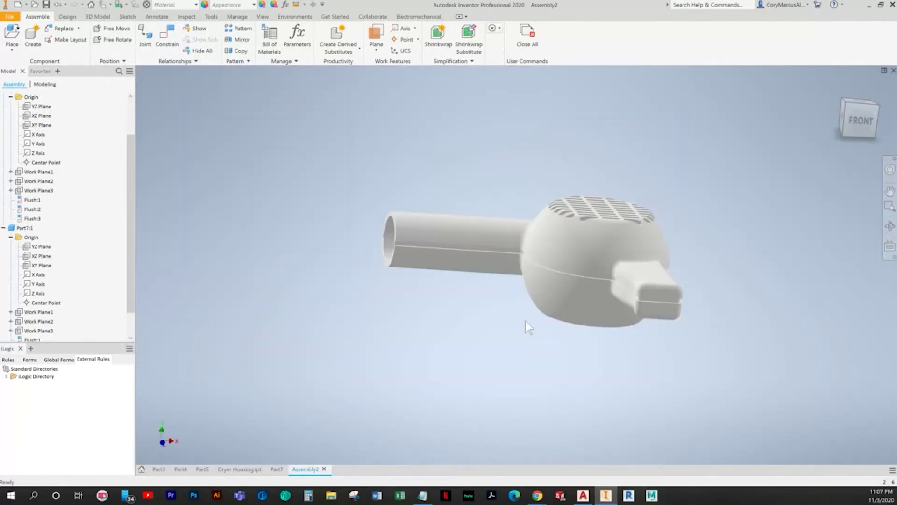
shift+middle_drag(495, 331, 427, 314)
scroll(391, 293, down, 3)
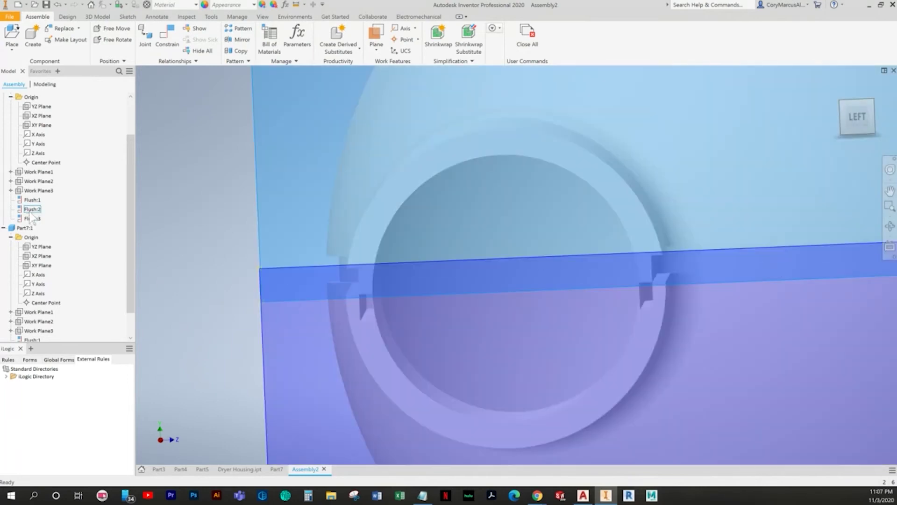
double_click(31, 210)
shift+middle_drag(171, 216, 203, 282)
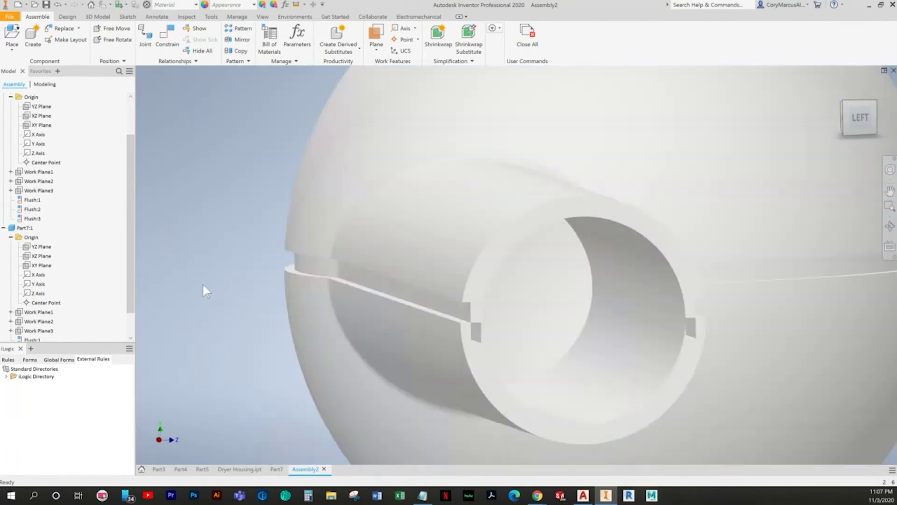
scroll(219, 254, down, 3)
Set the assembly's visual style to a shaded display with visible edges.
click(261, 17)
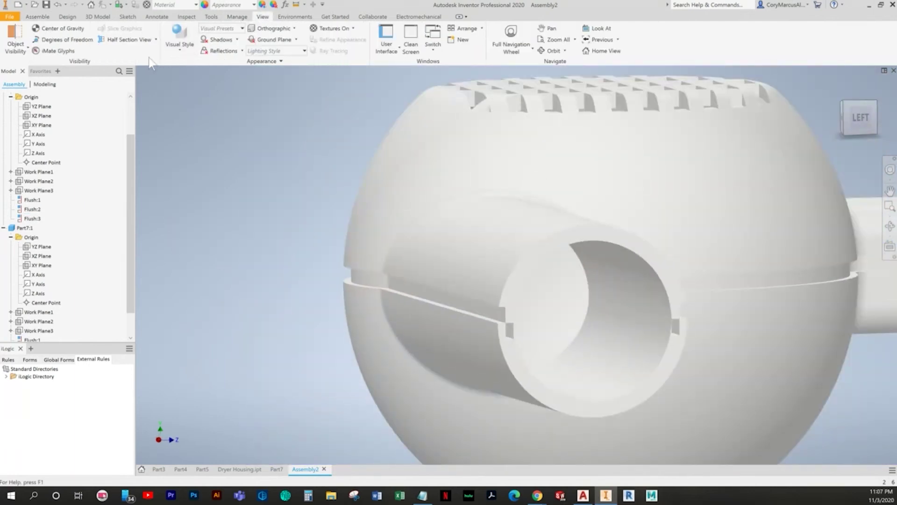
click(179, 36)
click(219, 107)
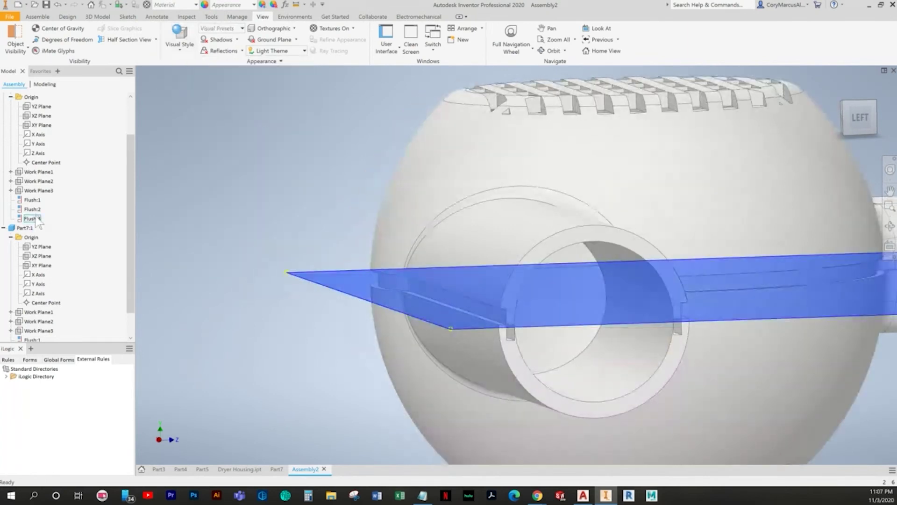
Delete the flush constraint between the two halves' XZ planes and check the upper half's freedom to move.
right_click(36, 219)
click(59, 242)
click(559, 246)
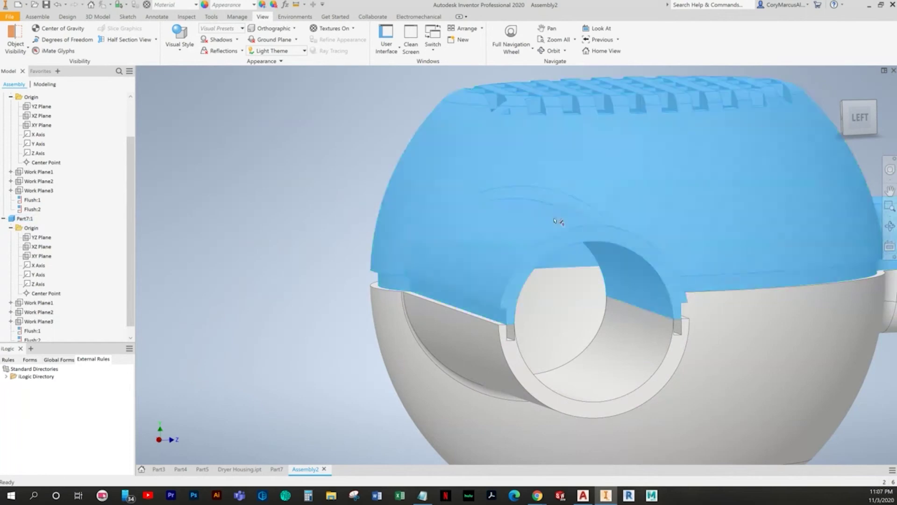
click(250, 246)
Mate the bottom face of the upper half's tongue to the floor of the lower half's groove with zero offset.
click(37, 16)
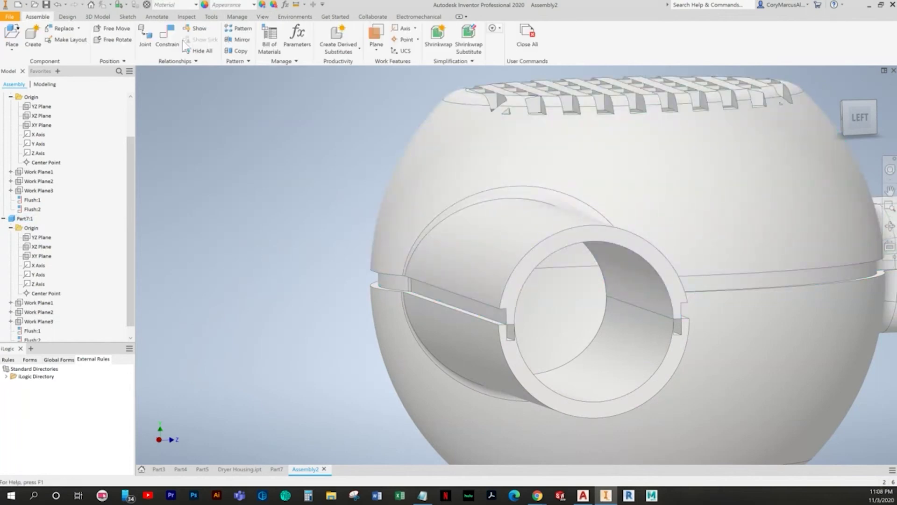
key(c)
scroll(531, 341, up, 8)
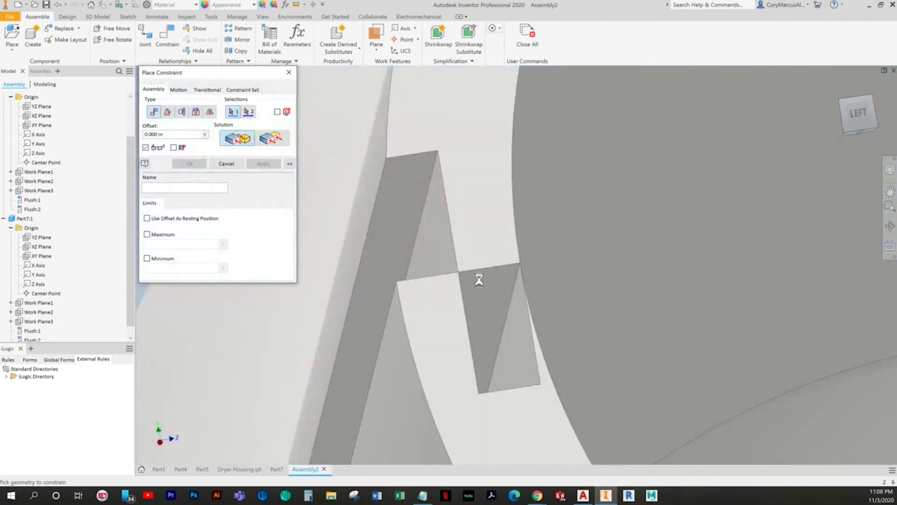
click(479, 279)
shift+middle_drag(577, 350, 711, 256)
scroll(419, 368, down, 4)
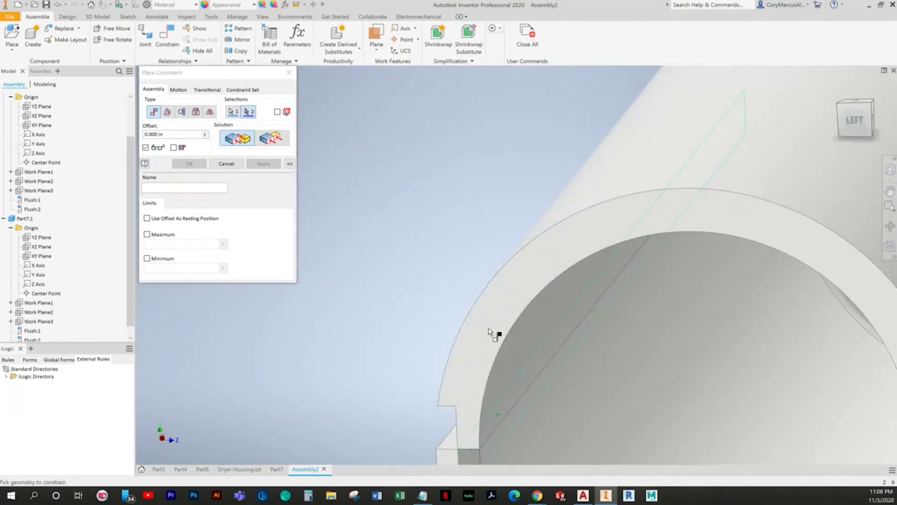
middle_drag(468, 283, 441, 209)
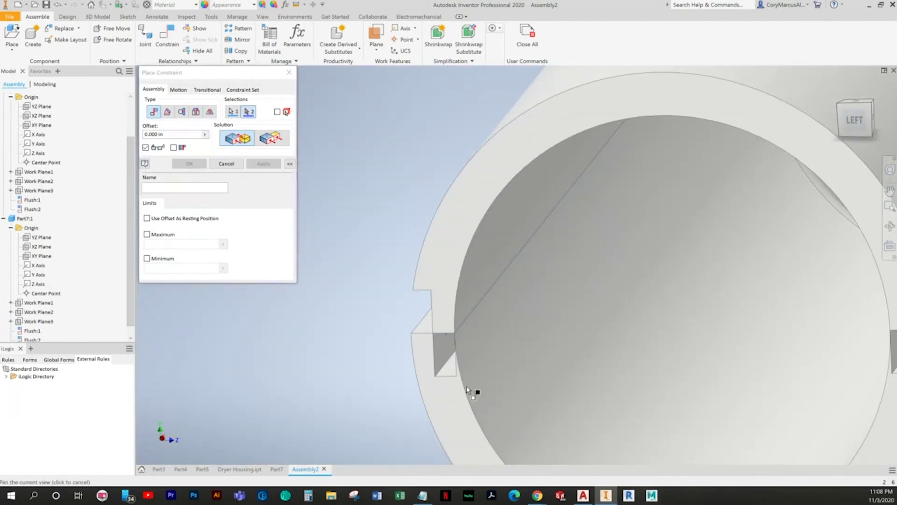
click(451, 366)
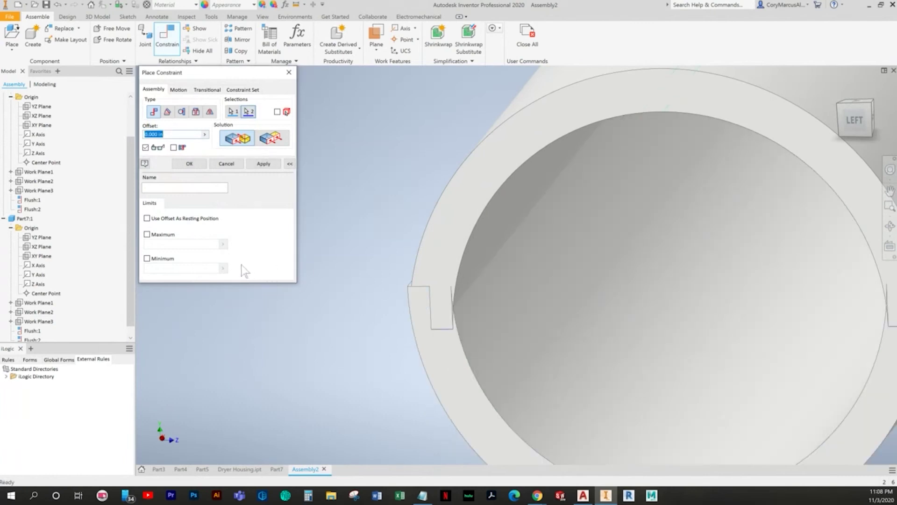
click(189, 164)
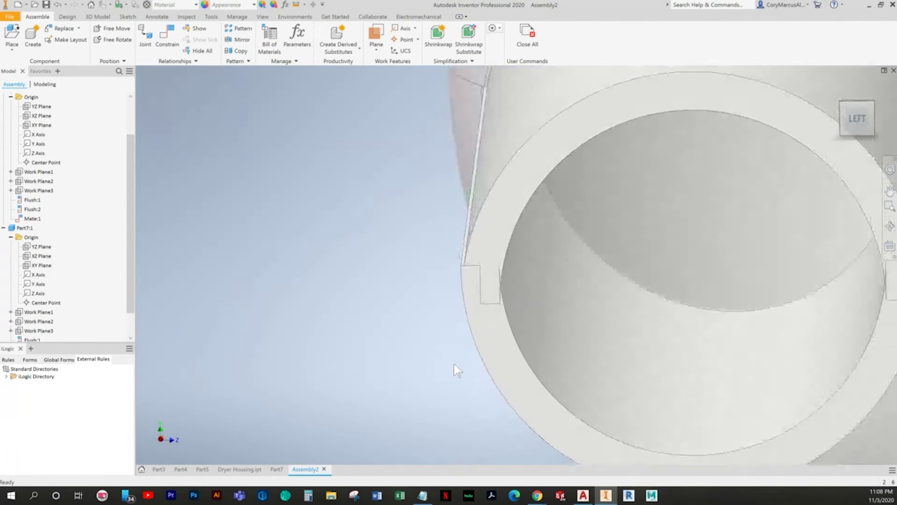
Examine the tongue-and-groove fit of the two halves at the nozzle end in the left view.
scroll(453, 363, down, 2)
scroll(454, 363, down, 2)
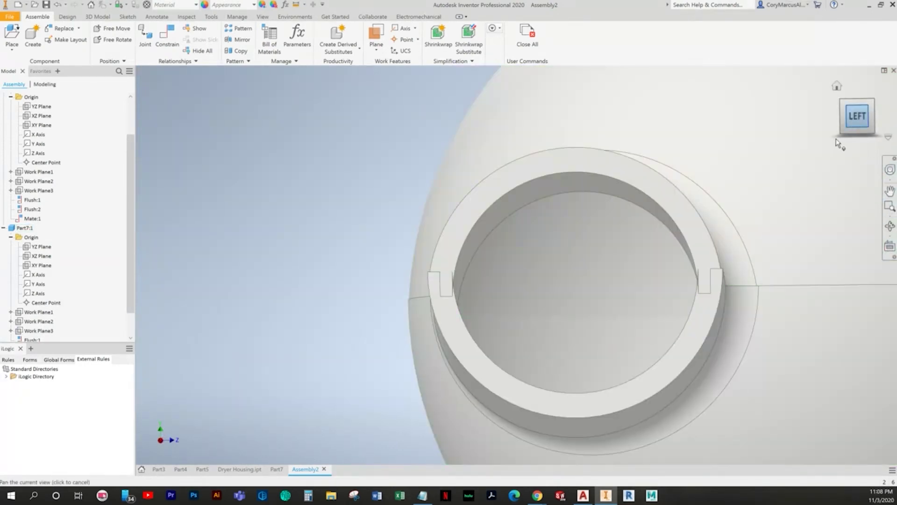
middle_click(576, 388)
middle_click(576, 388)
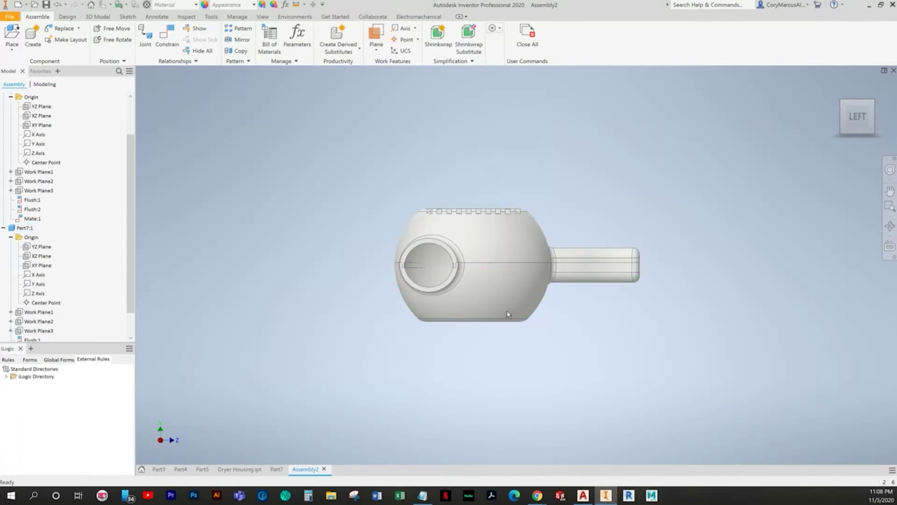
scroll(408, 276, up, 6)
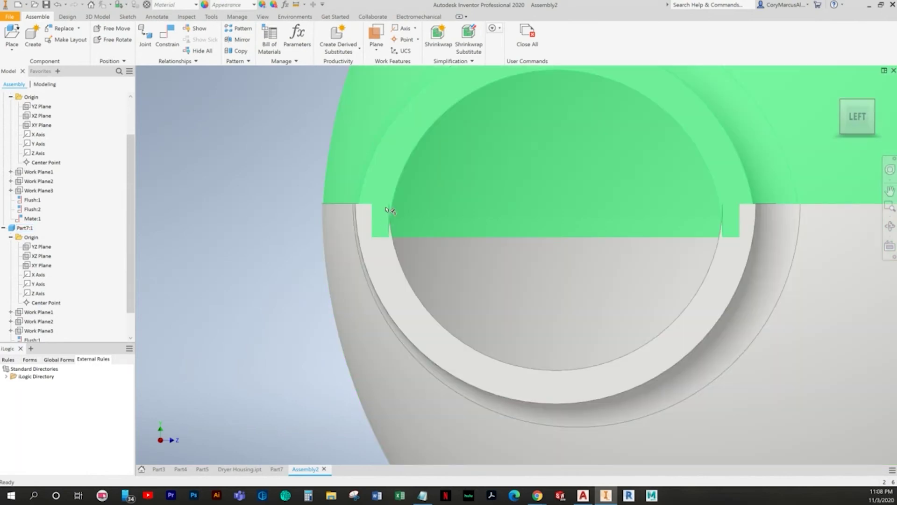
click(387, 209)
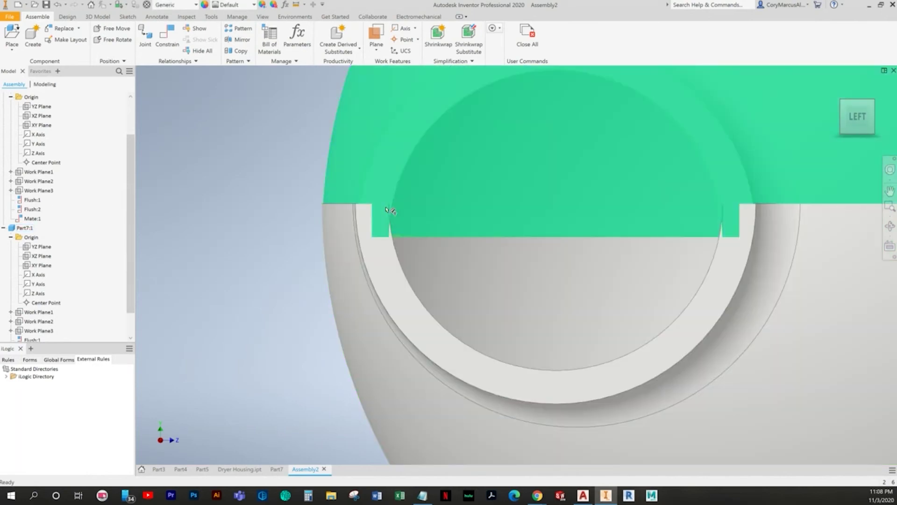
click(723, 259)
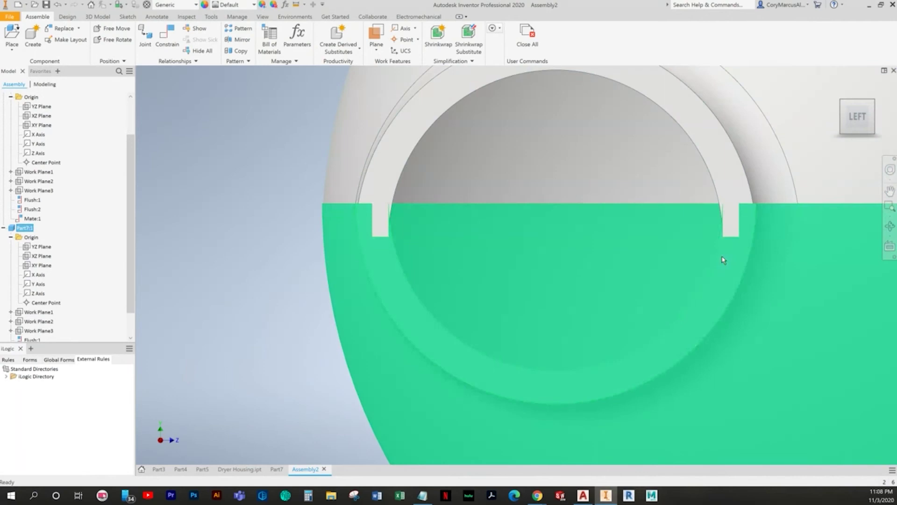
click(262, 319)
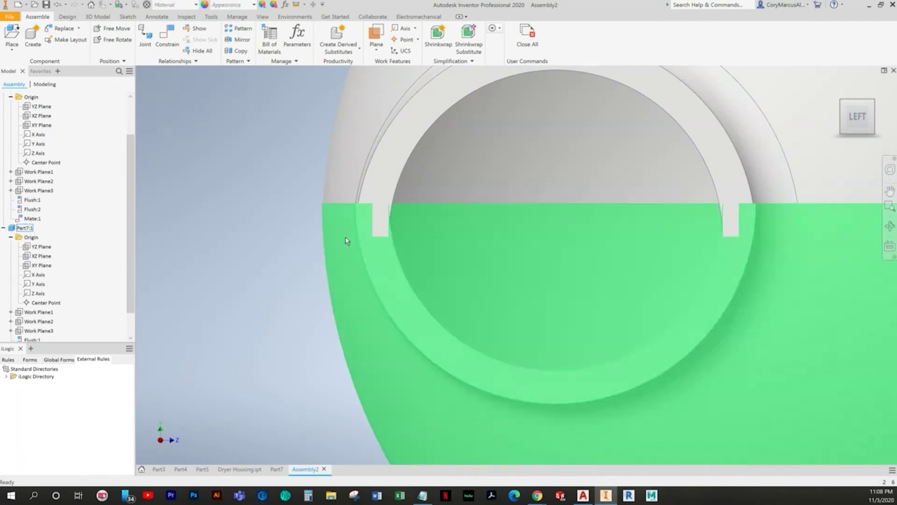
click(344, 244)
Compare the groove in Part7 with the matching tongue in Dryer Housing, viewing each part from the left.
click(273, 468)
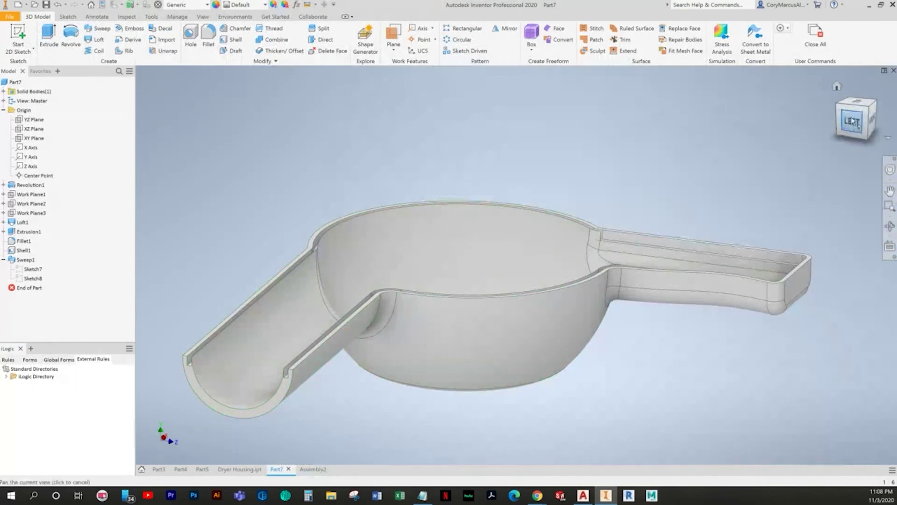
click(845, 134)
scroll(421, 241, up, 5)
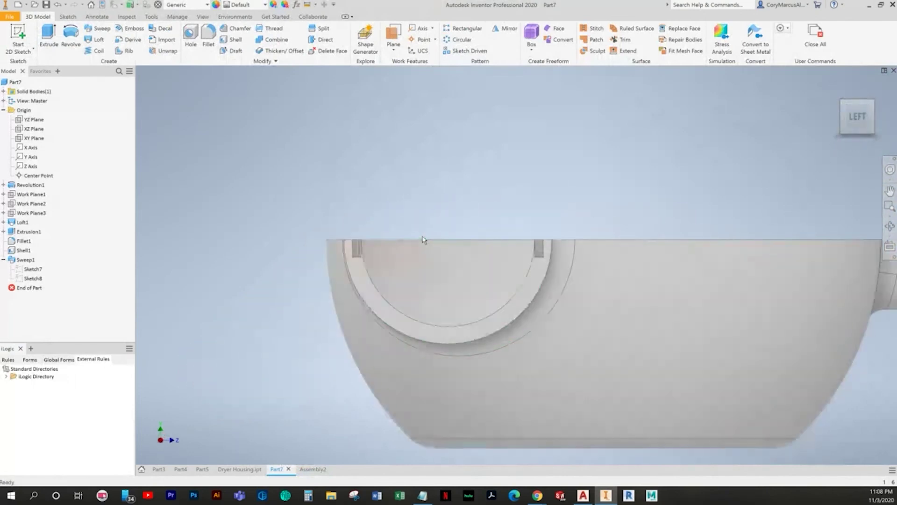
click(308, 468)
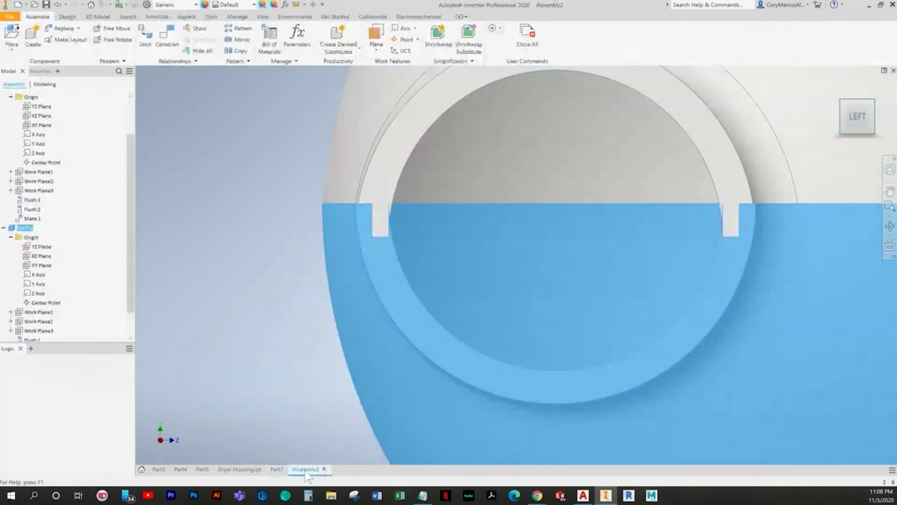
click(277, 469)
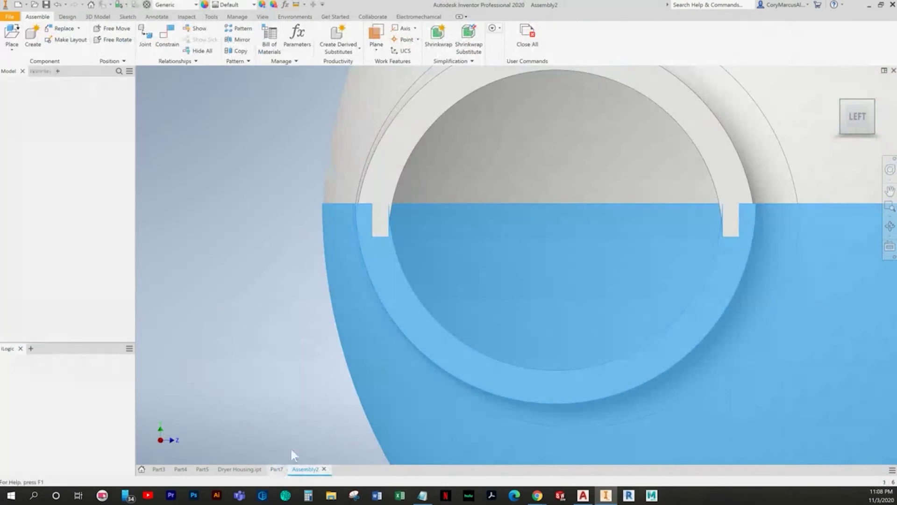
click(239, 469)
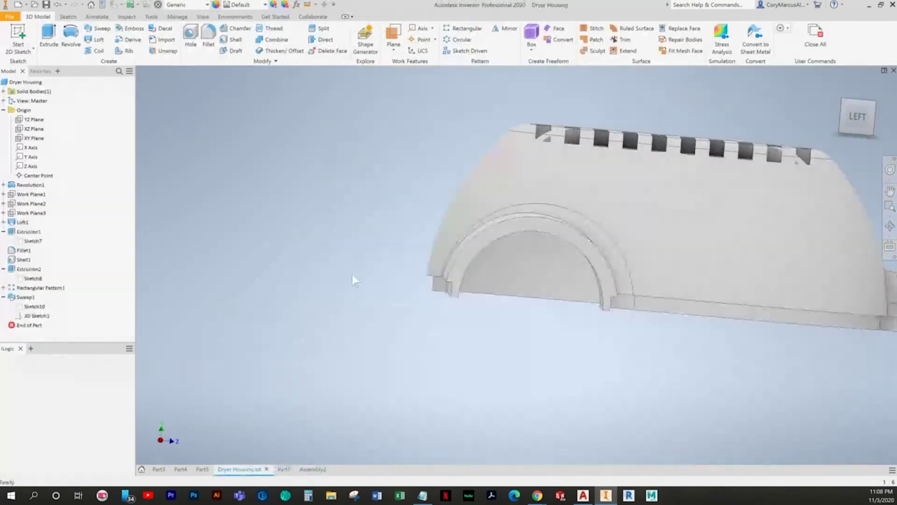
scroll(459, 310, down, 3)
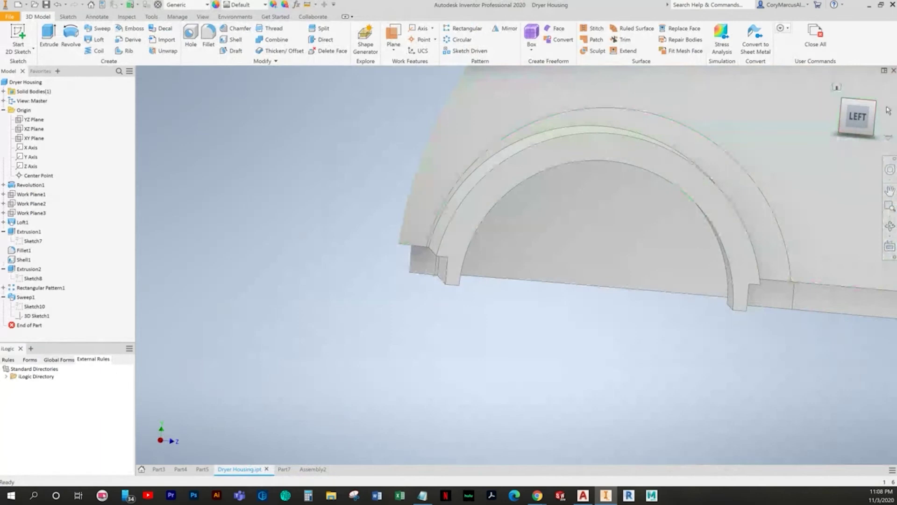
click(859, 117)
scroll(394, 312, up, 6)
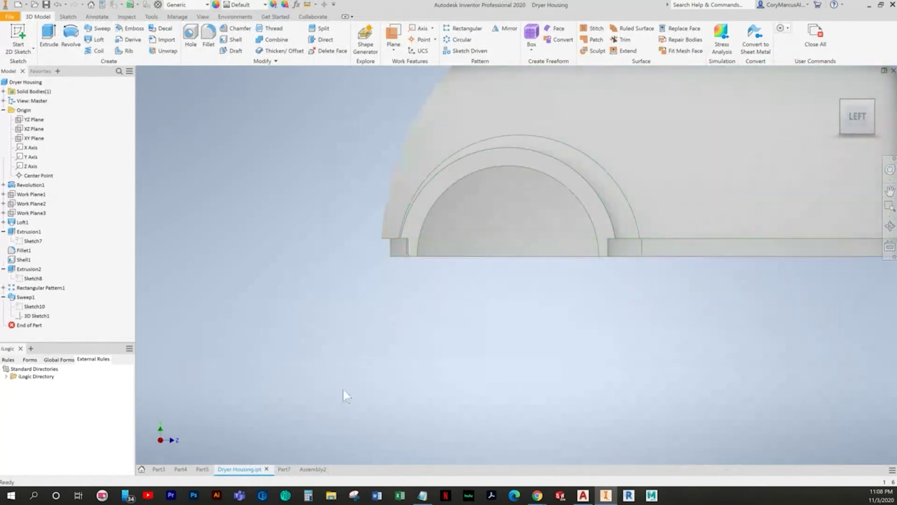
Edit Sketch7 of the groove sweep in Part7 and paste a copy of its dimensioned rectangle above the housing edge.
click(288, 469)
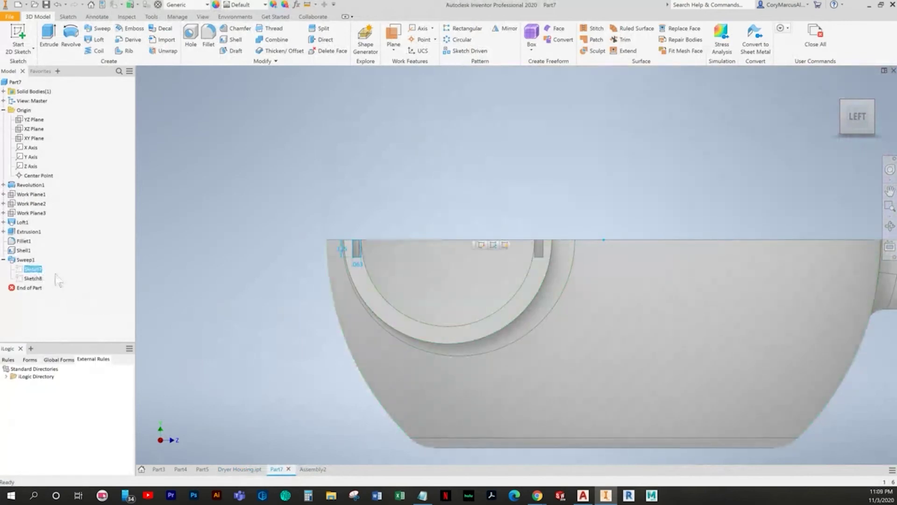
double_click(32, 269)
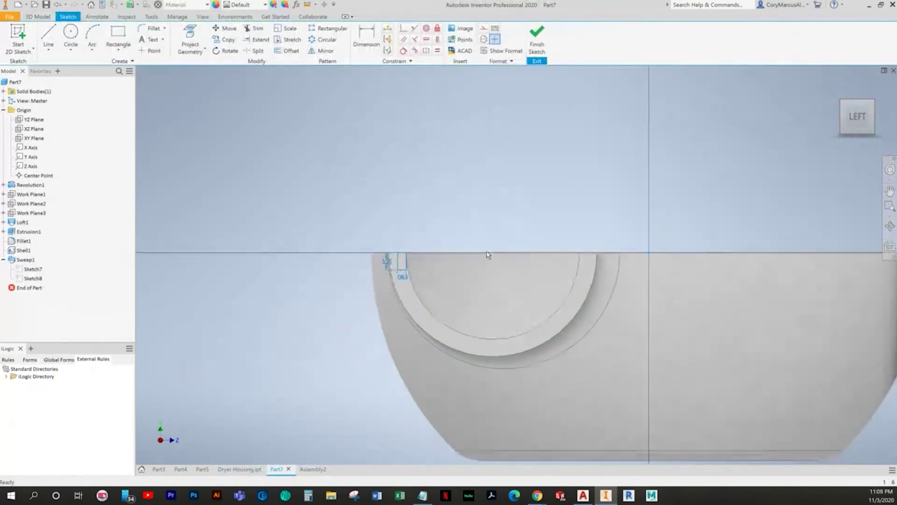
scroll(423, 249, up, 4)
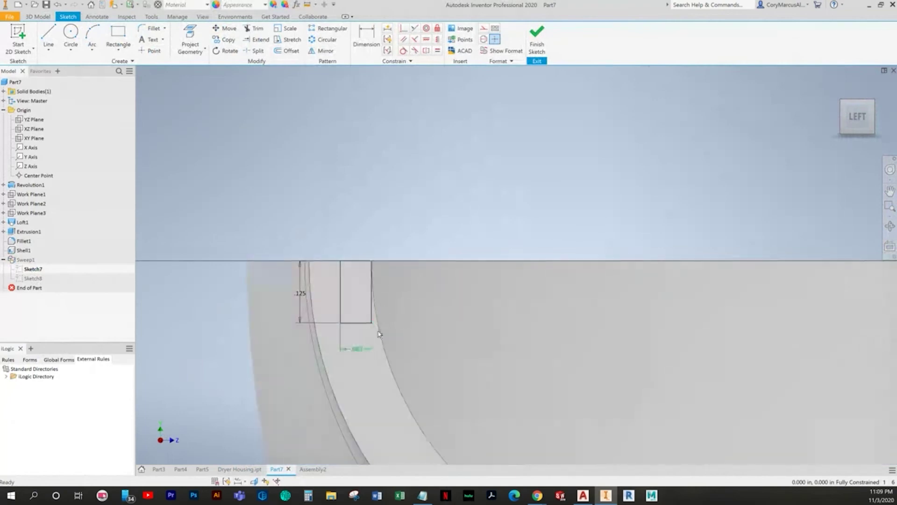
mouse_move(399, 362)
mouse_down()
mouse_move(346, 236)
mouse_move(329, 229)
mouse_up()
key(ctrl+c)
key(ctrl+v)
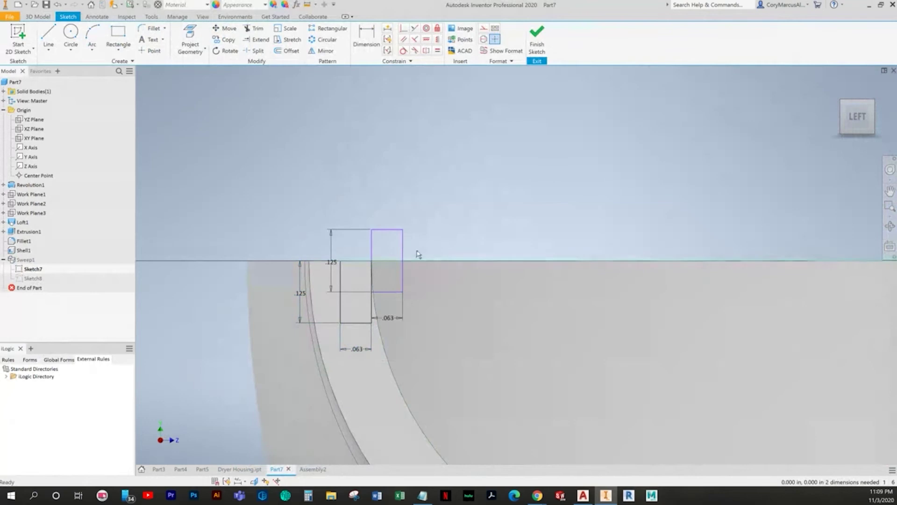
click(287, 169)
Delete the original groove rectangle and its dimensions from the nozzle wall.
mouse_move(399, 393)
mouse_down()
mouse_move(304, 255)
mouse_move(305, 268)
mouse_up()
key(Delete)
drag(381, 377, 320, 281)
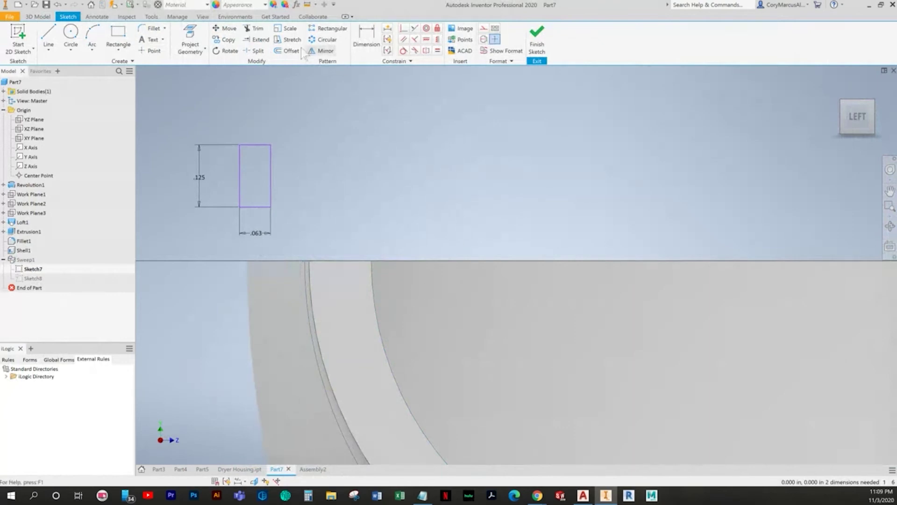
Project the nozzle's wall edges and constrain the pasted rectangle's lower corner to the outer wall corner, then finish Sketch7 and accept the update errors.
click(190, 40)
right_click(396, 192)
click(360, 192)
click(404, 28)
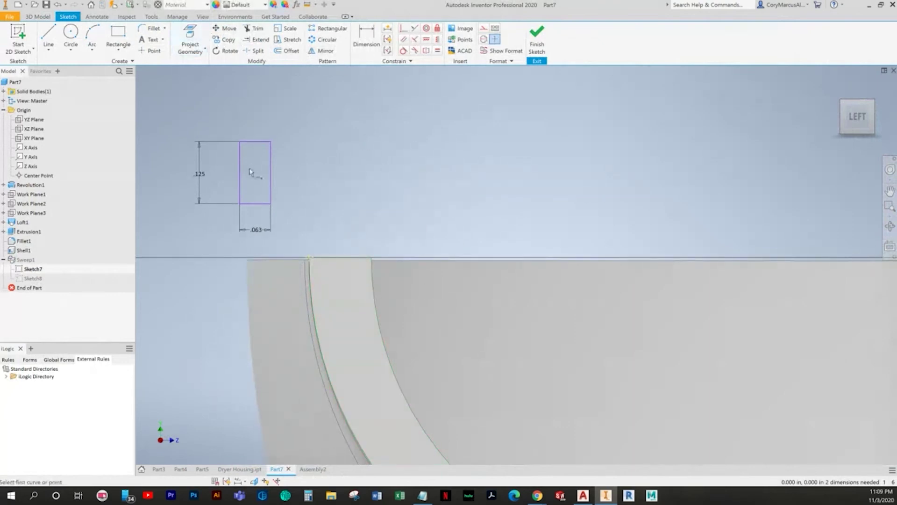
click(312, 257)
right_click(461, 196)
click(460, 168)
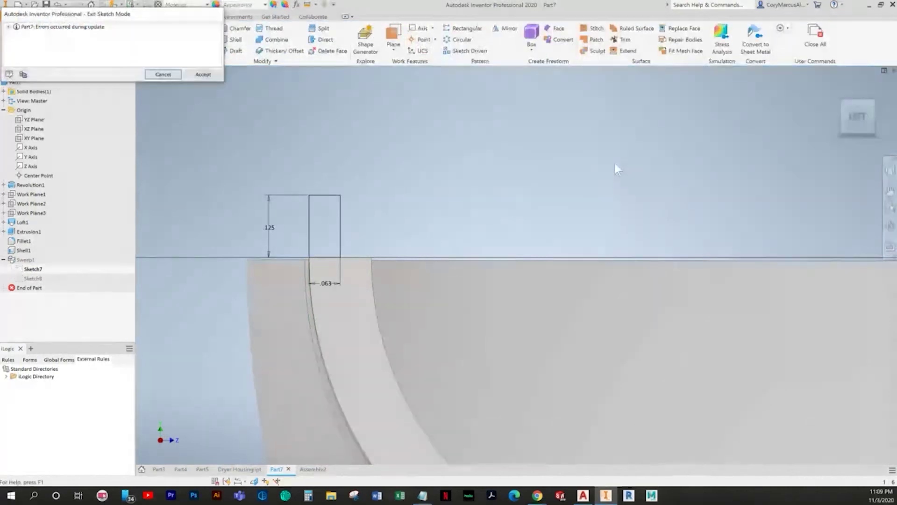
click(203, 75)
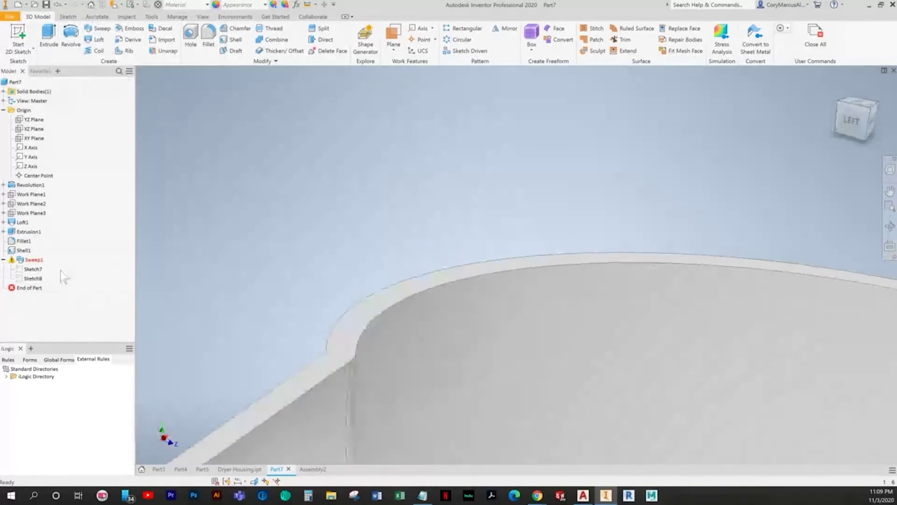
Open the sweep path sketch, Sketch8, for editing and delete all of its projected curves.
double_click(34, 278)
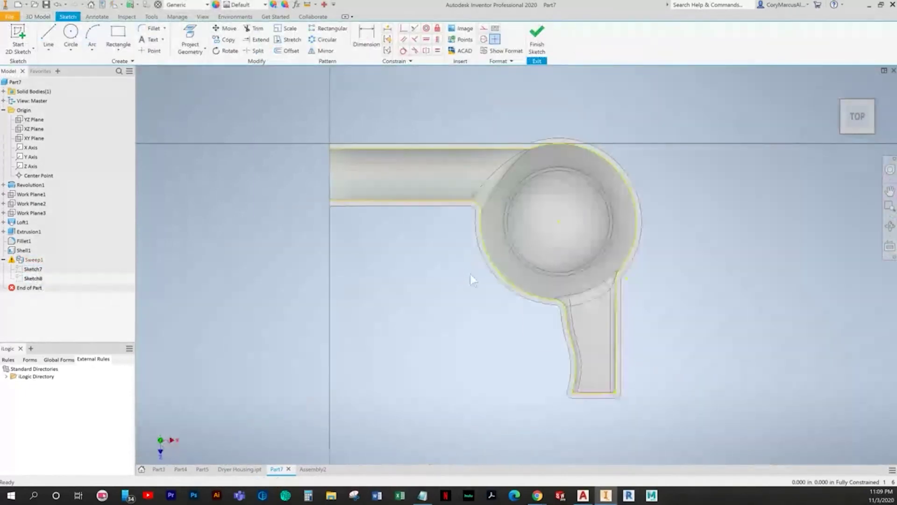
drag(606, 382, 355, 171)
key(Delete)
Project the outer edges of the nozzle's upper side, the adjoining transition and the round body into Sketch8.
click(205, 47)
scroll(449, 186, down, 3)
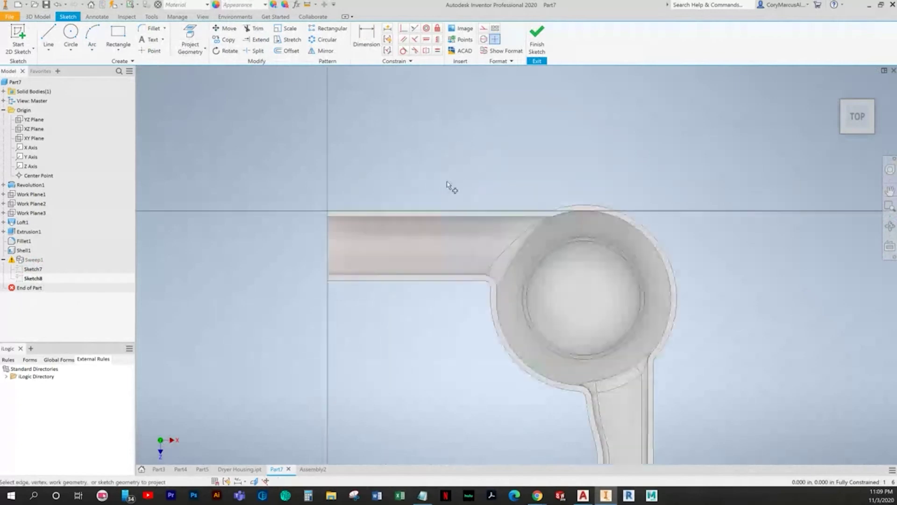
scroll(559, 211, down, 2)
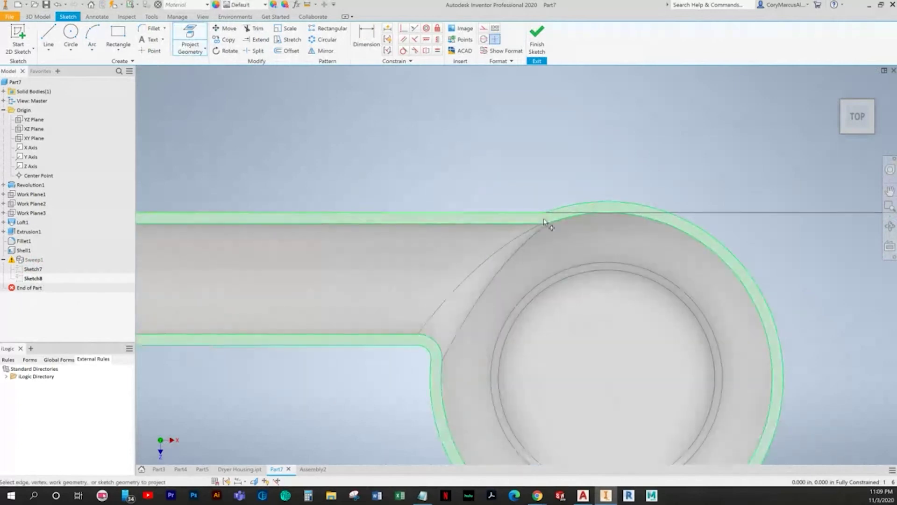
scroll(559, 211, down, 2)
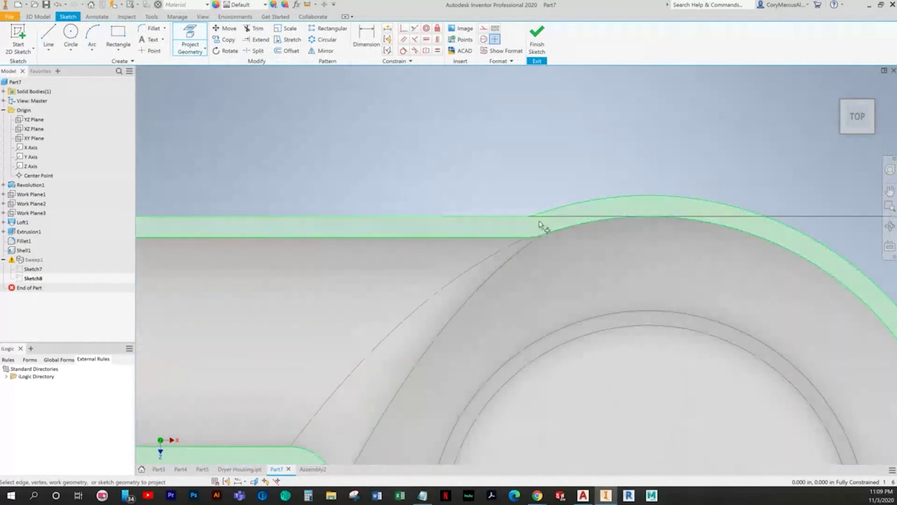
click(553, 219)
key(Escape)
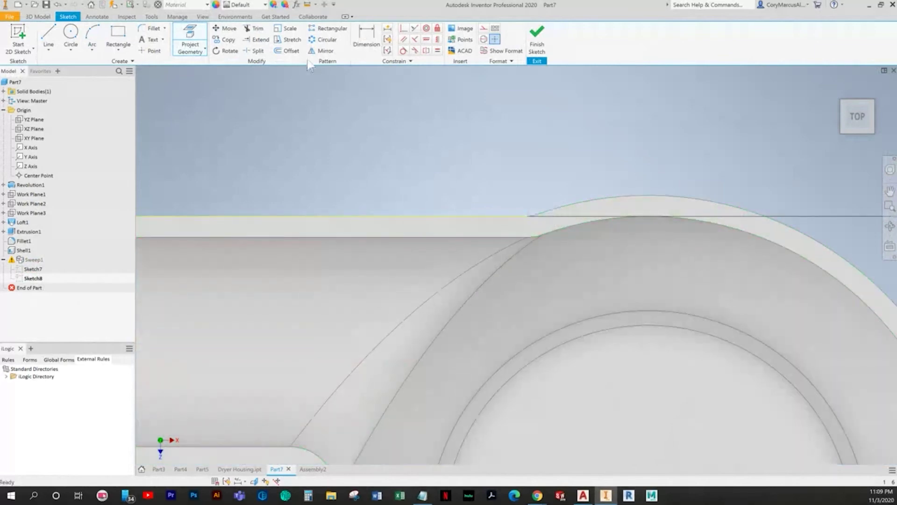
scroll(307, 63, down, 3)
click(191, 39)
middle_drag(583, 297, 297, 80)
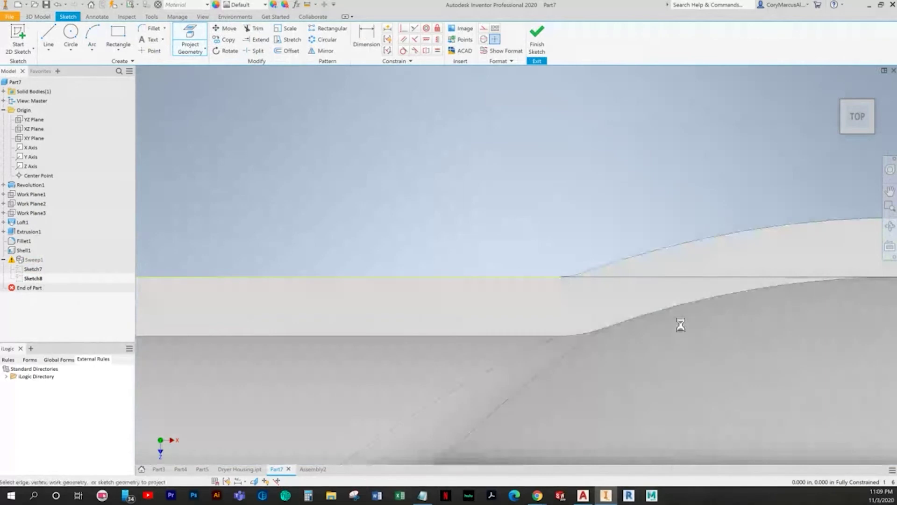
click(578, 279)
scroll(644, 292, down, 5)
middle_drag(674, 232, 536, 73)
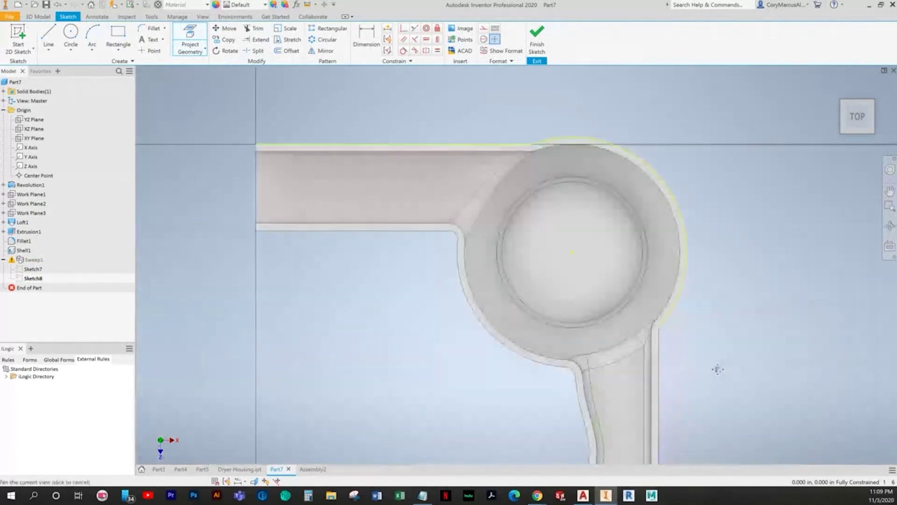
Project the outer edges around the handle and back along the body to the nozzle, then finish Sketch8 and accept the update errors.
scroll(700, 355, up, 5)
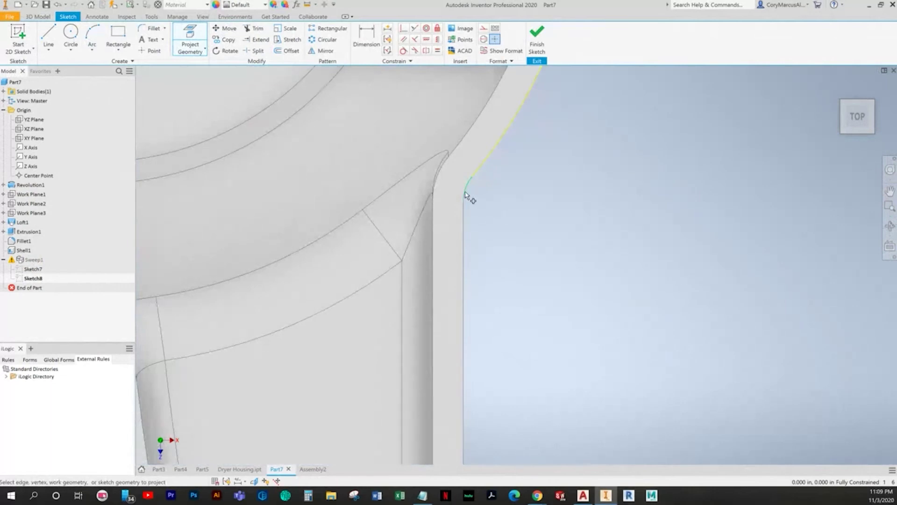
scroll(496, 323, down, 3)
middle_drag(496, 323, 521, 160)
middle_drag(524, 373, 530, 179)
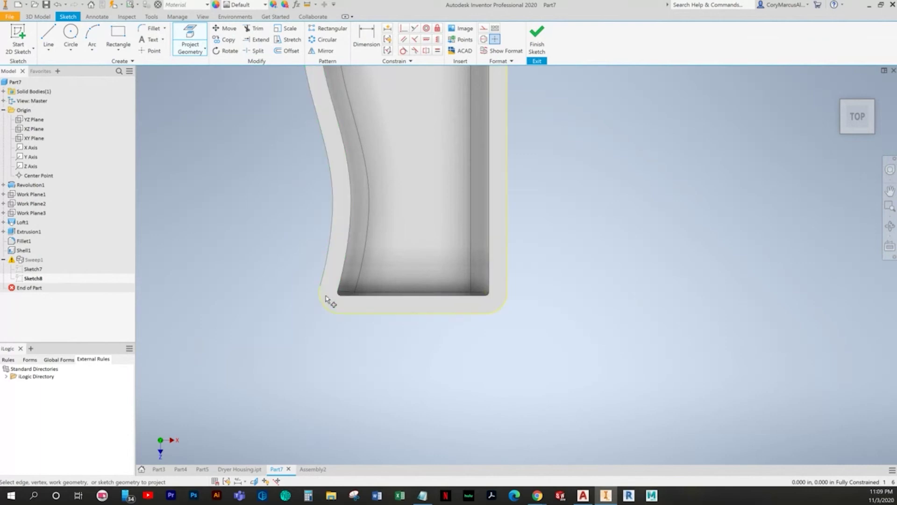
middle_drag(333, 238, 476, 451)
middle_drag(402, 297, 457, 405)
click(465, 306)
middle_drag(359, 312, 530, 476)
click(374, 136)
middle_drag(413, 258, 888, 345)
right_click(462, 255)
click(436, 254)
click(537, 43)
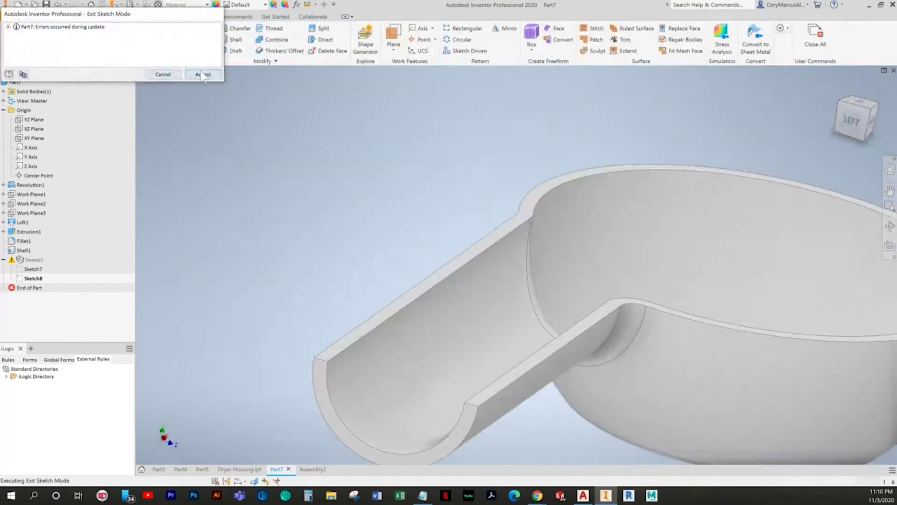
click(204, 75)
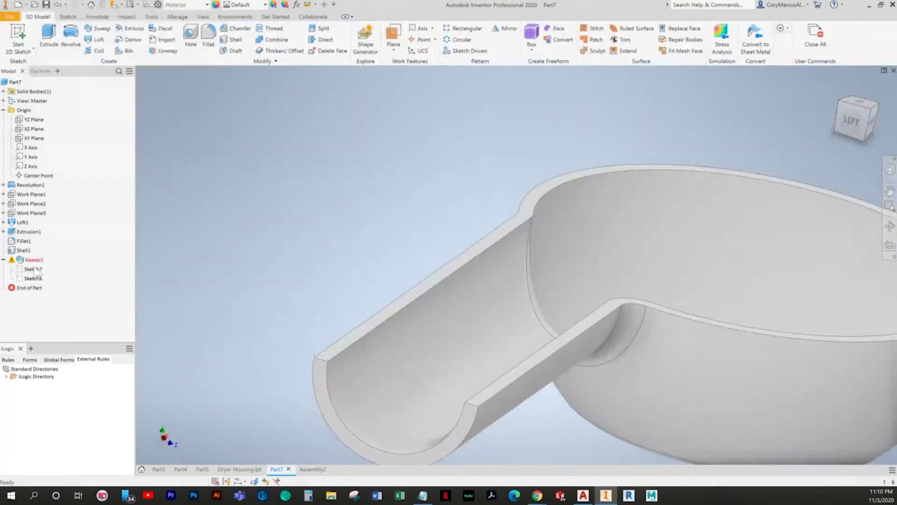
Delete the broken Sweep1 feature while keeping its consumed sketches.
scroll(330, 348, up, 1)
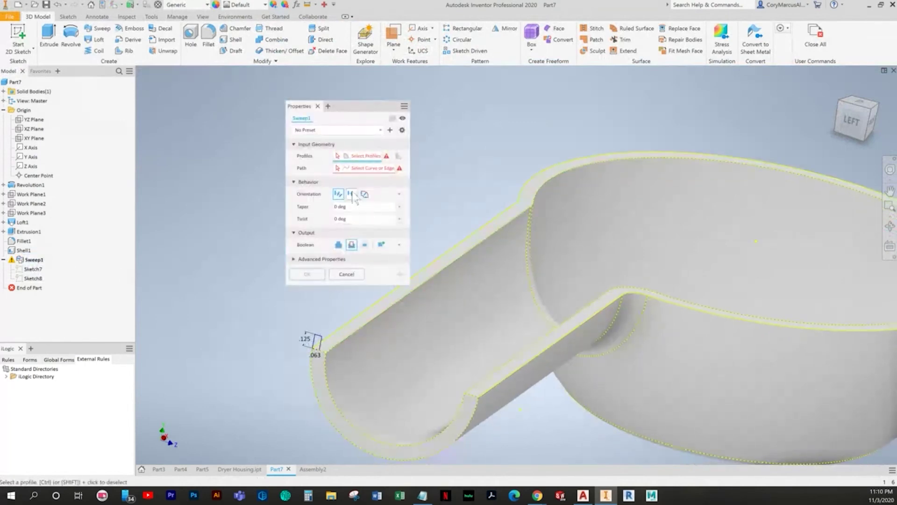
click(346, 273)
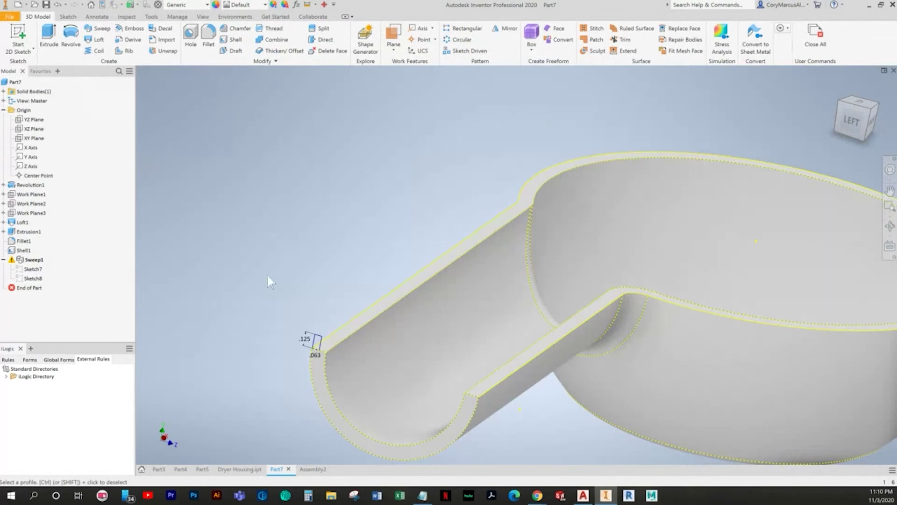
right_click(30, 260)
click(47, 273)
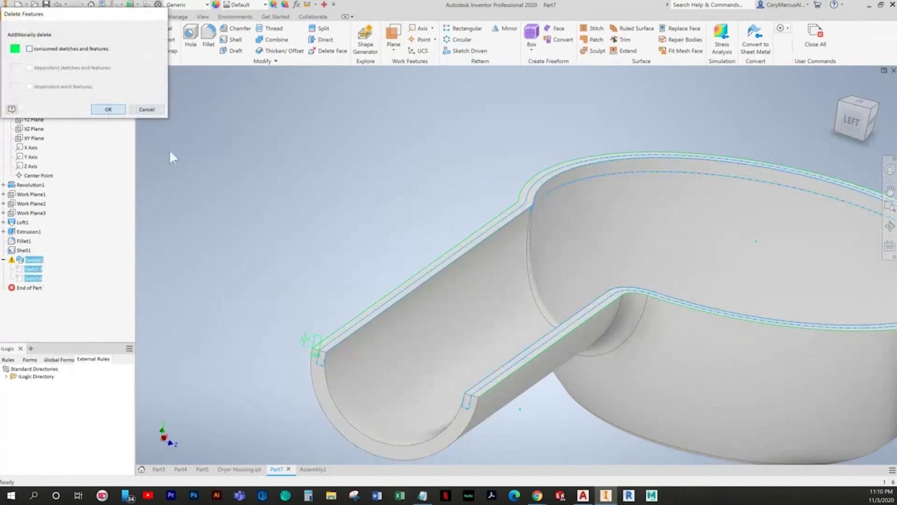
key(Return)
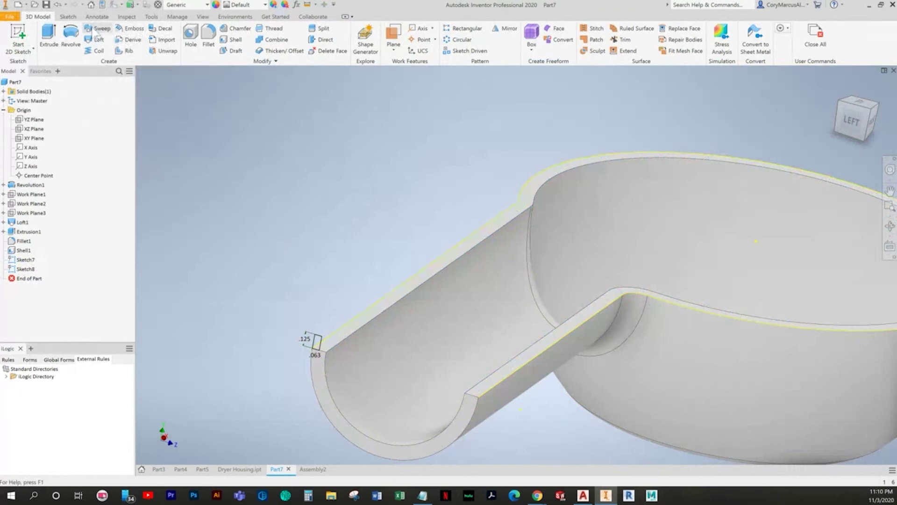
Sweep the .063 by .125 rectangle along the projected outer rim path as a joined lip.
click(97, 30)
scroll(332, 337, up, 3)
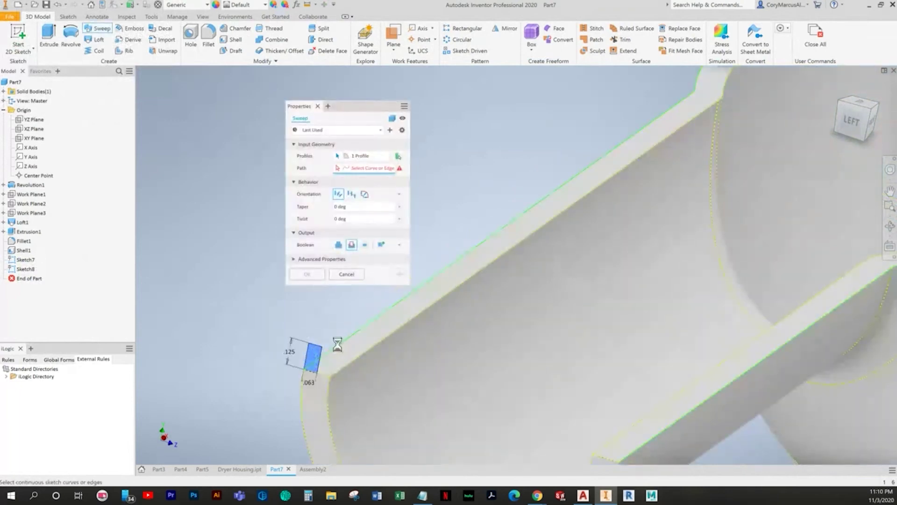
click(338, 346)
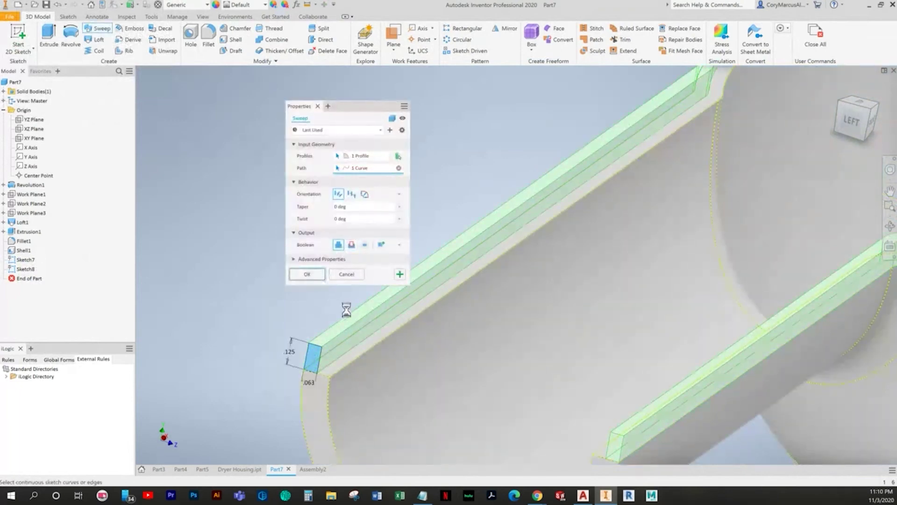
key(Return)
Switch to Assembly2, accept the update errors and redefine the Mate:1 constraint using matching joint faces on the two housing halves.
click(322, 469)
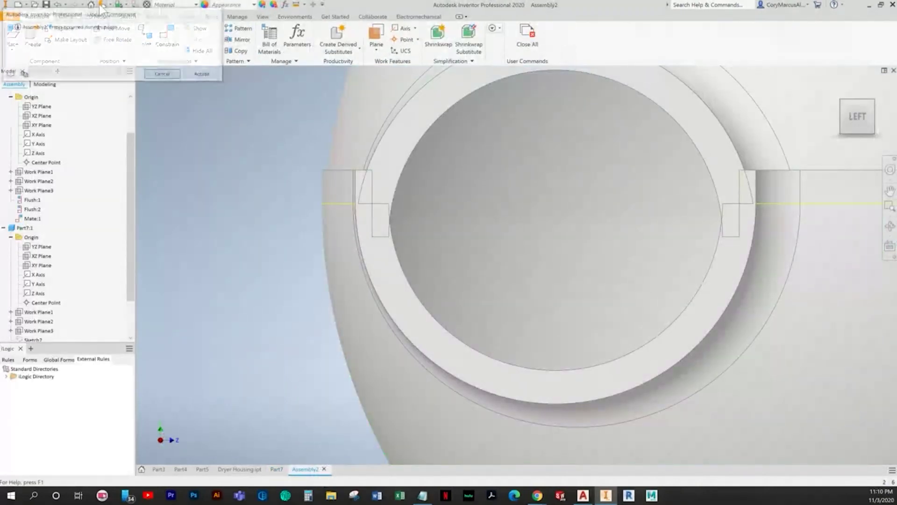
click(204, 74)
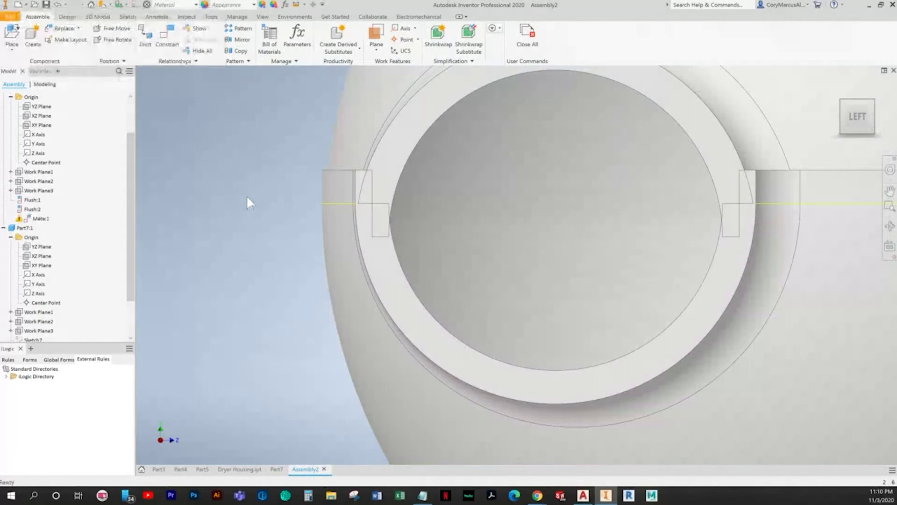
right_click(42, 219)
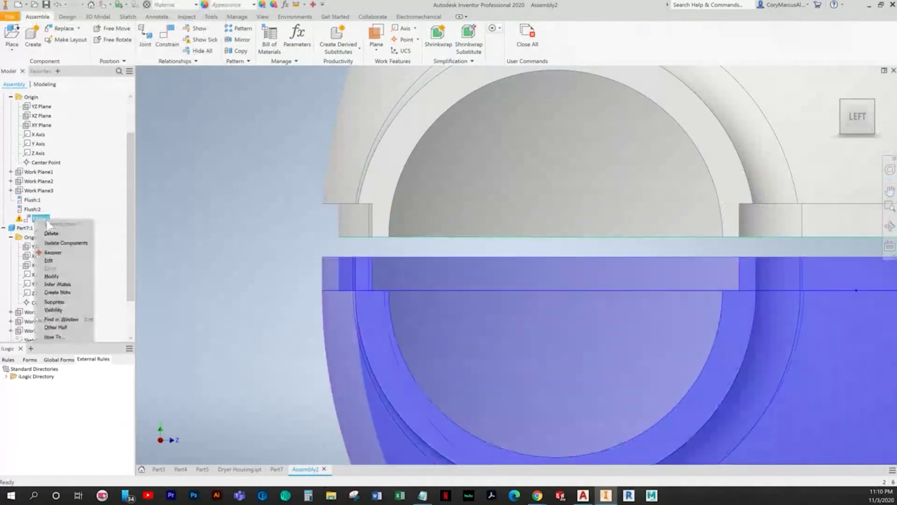
click(63, 261)
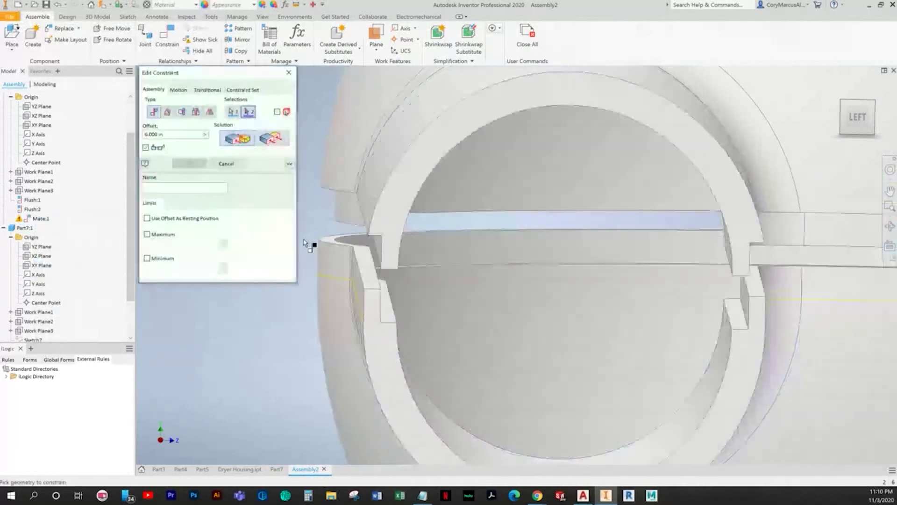
click(378, 297)
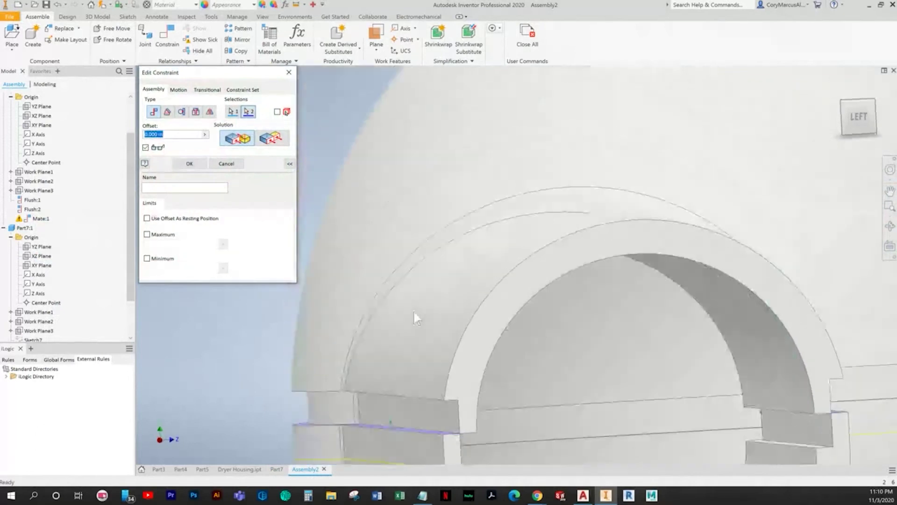
click(233, 113)
click(468, 416)
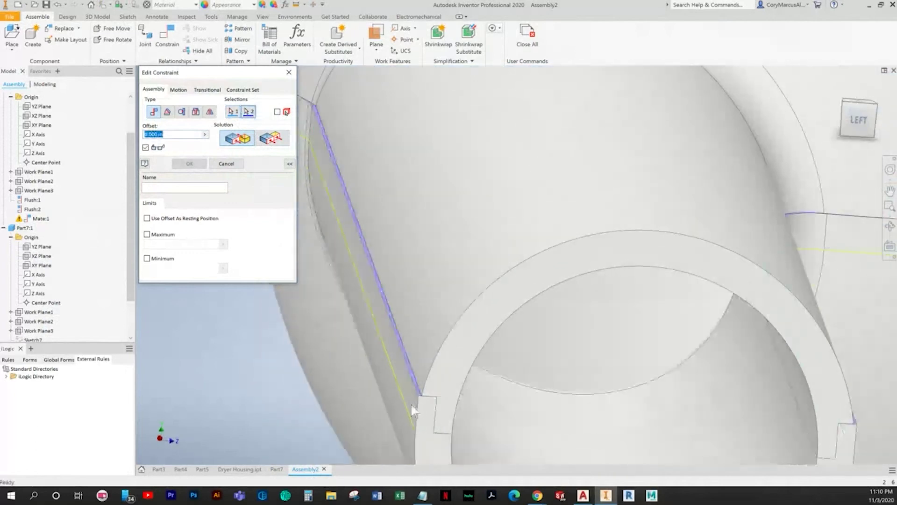
click(414, 410)
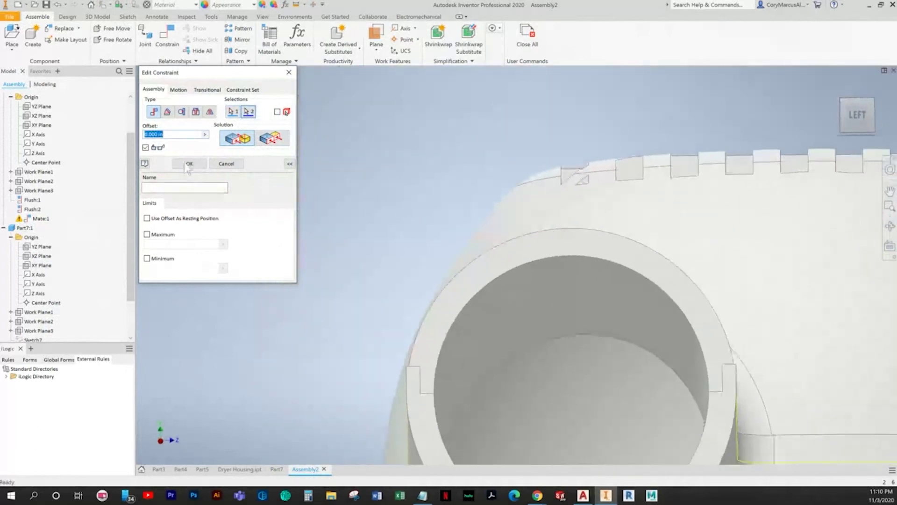
click(189, 163)
Examine how the rebuilt lip joint fits at the nozzle and around the housing from the left and front.
click(861, 122)
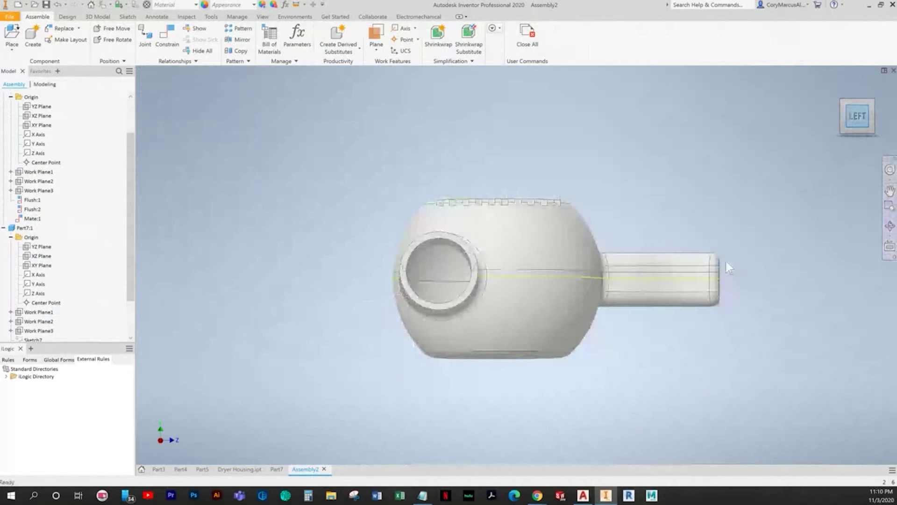
scroll(452, 267, up, 4)
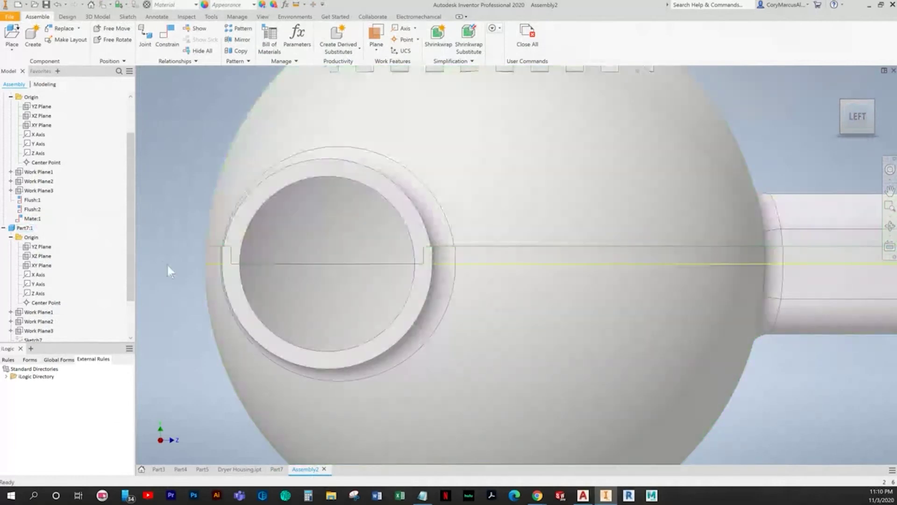
scroll(282, 268, up, 6)
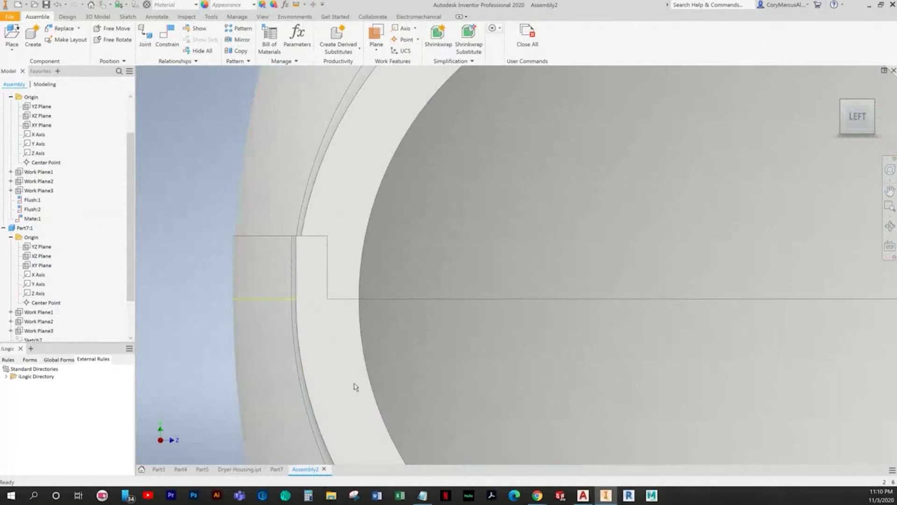
scroll(355, 345, down, 5)
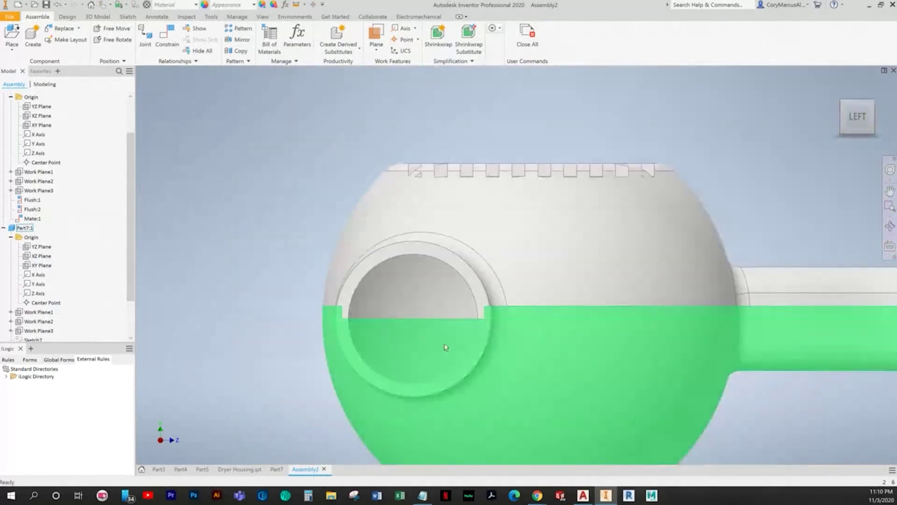
middle_drag(444, 344, 477, 321)
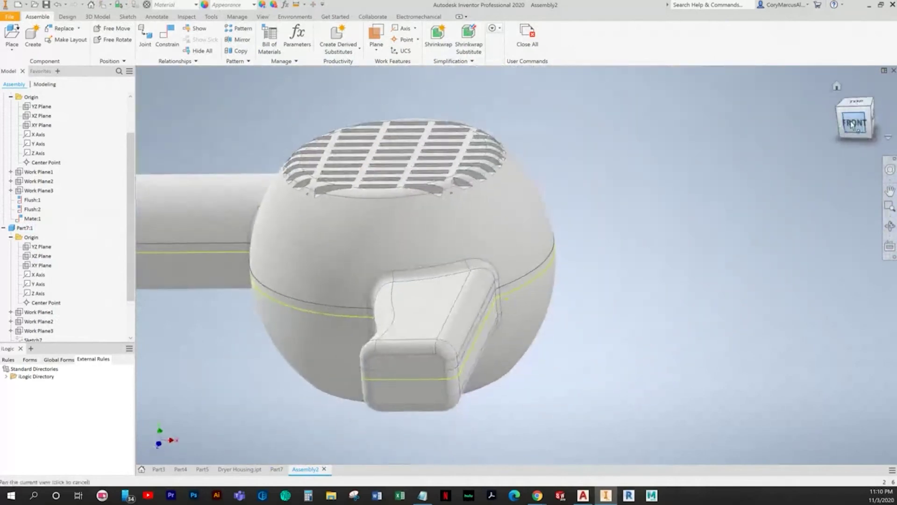
click(852, 125)
scroll(681, 256, down, 5)
scroll(574, 321, up, 3)
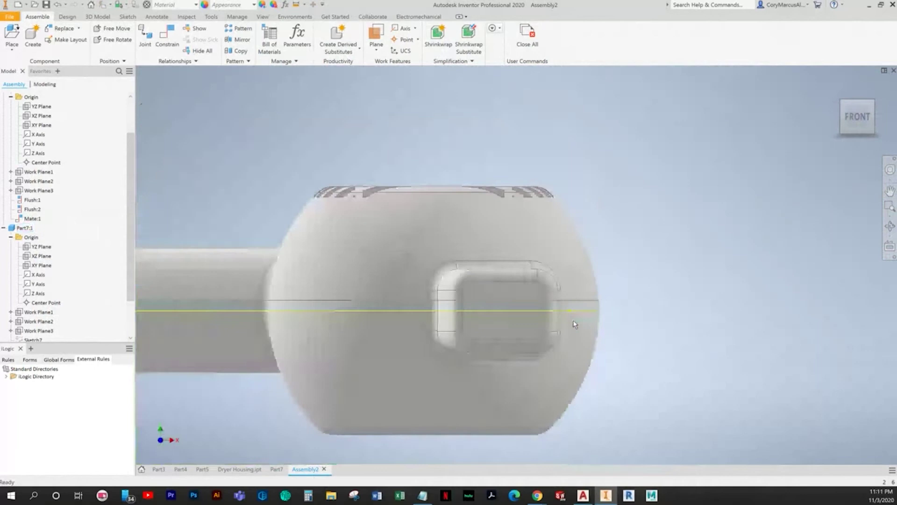
scroll(575, 324, down, 2)
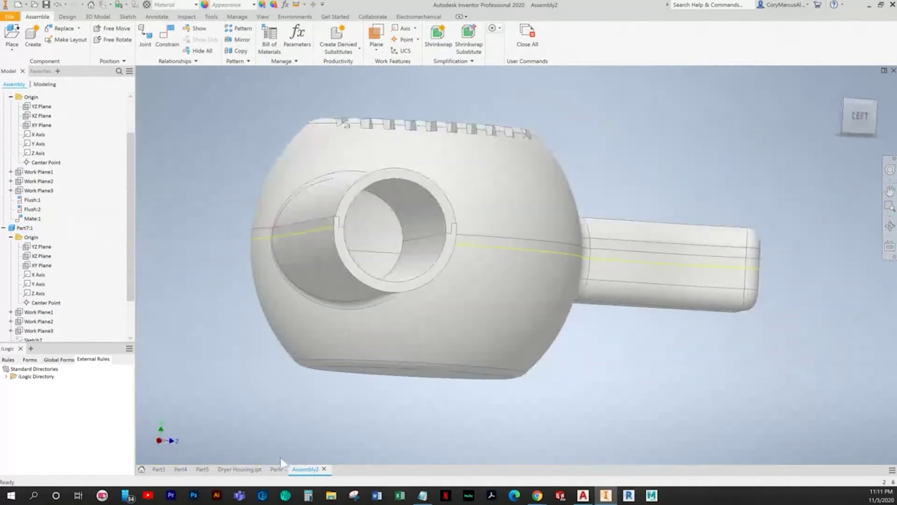
Compare the nozzle joint profiles of Part7 and Dryer Housing from the left, then return to Assembly2.
click(277, 469)
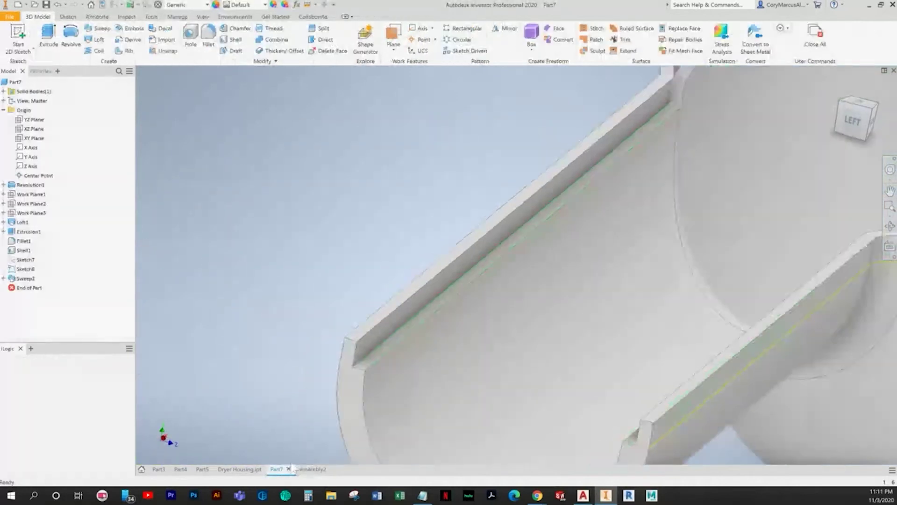
click(854, 118)
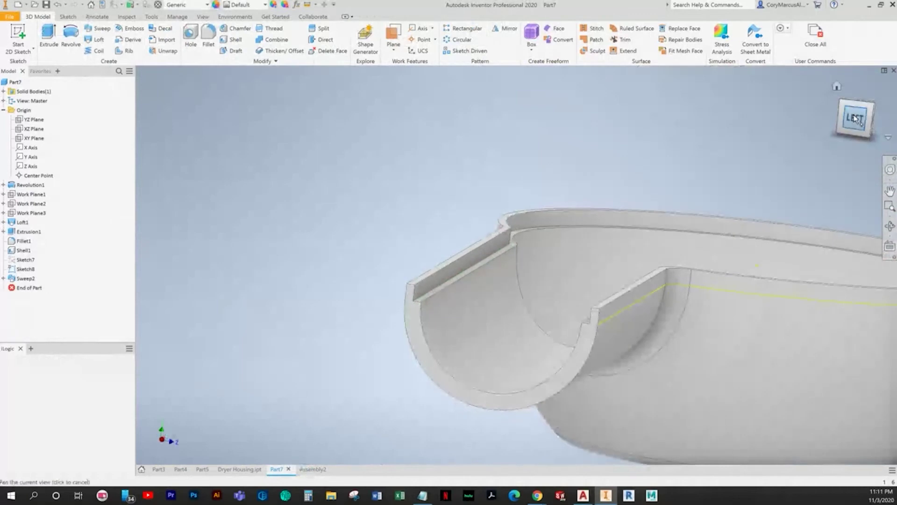
scroll(339, 326, up, 5)
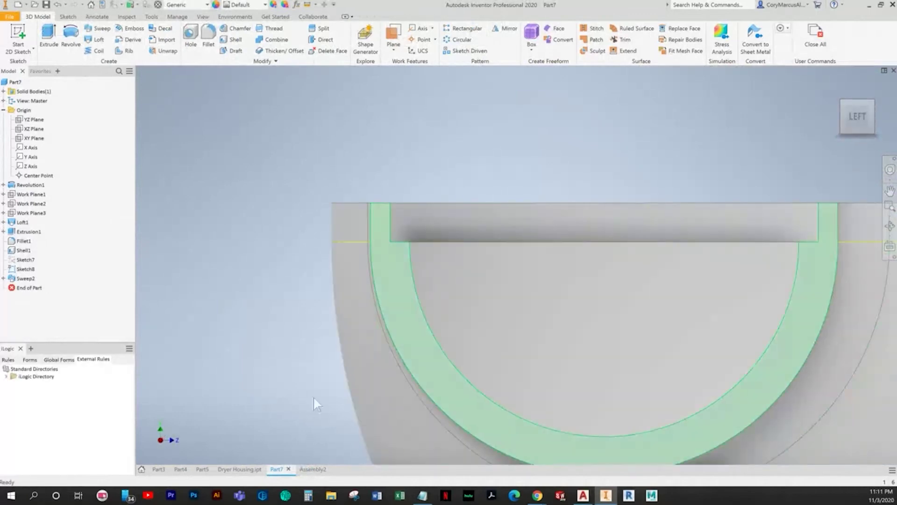
click(241, 469)
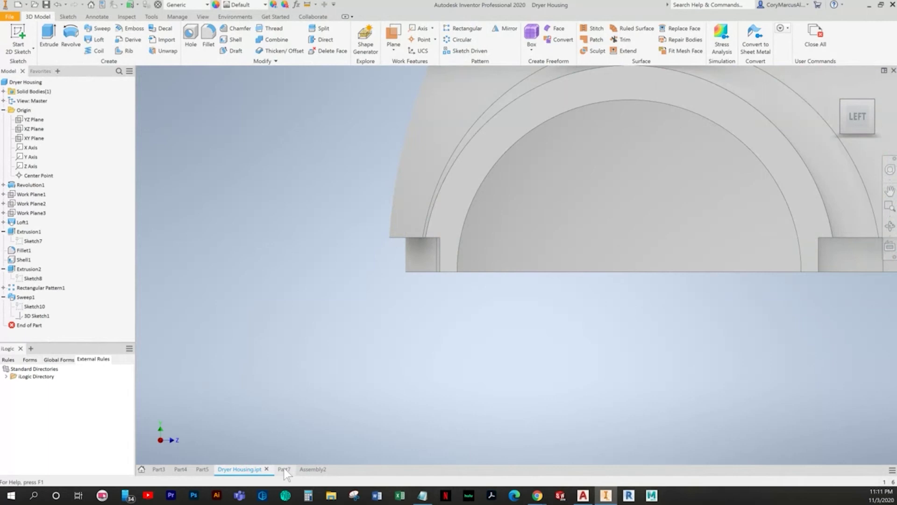
click(312, 469)
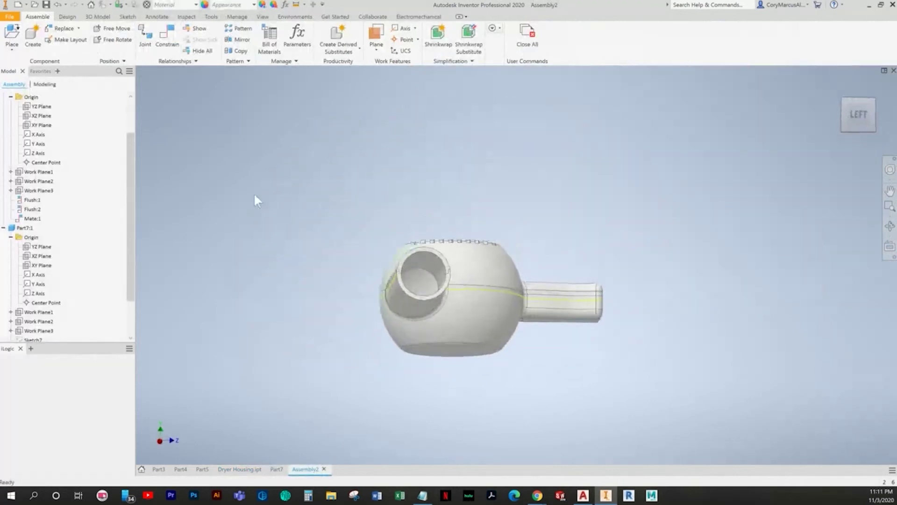
Cut the assembly with a half section view through the upper housing half's YZ Plane at zero offset.
click(263, 17)
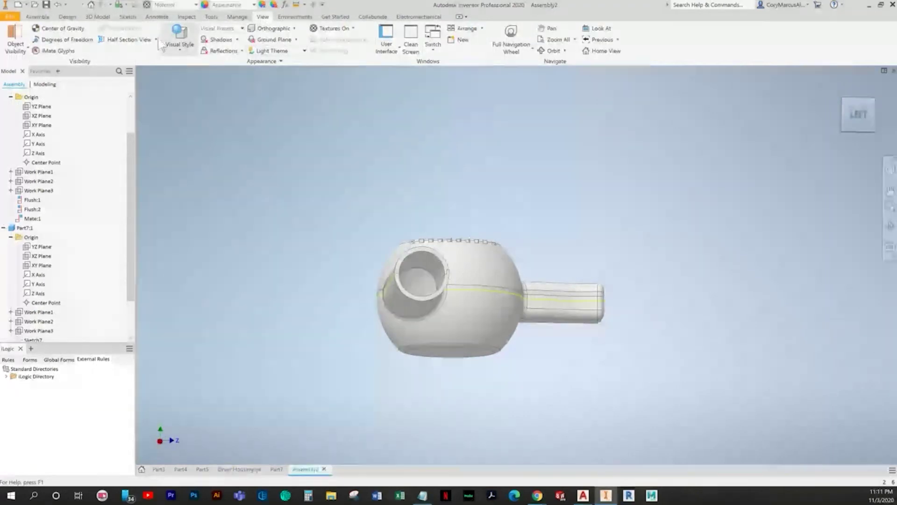
click(179, 38)
click(140, 41)
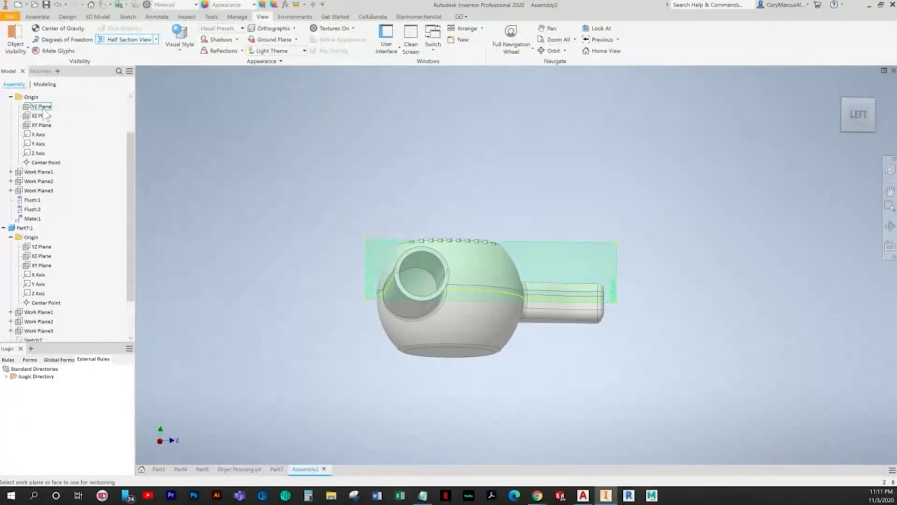
click(44, 108)
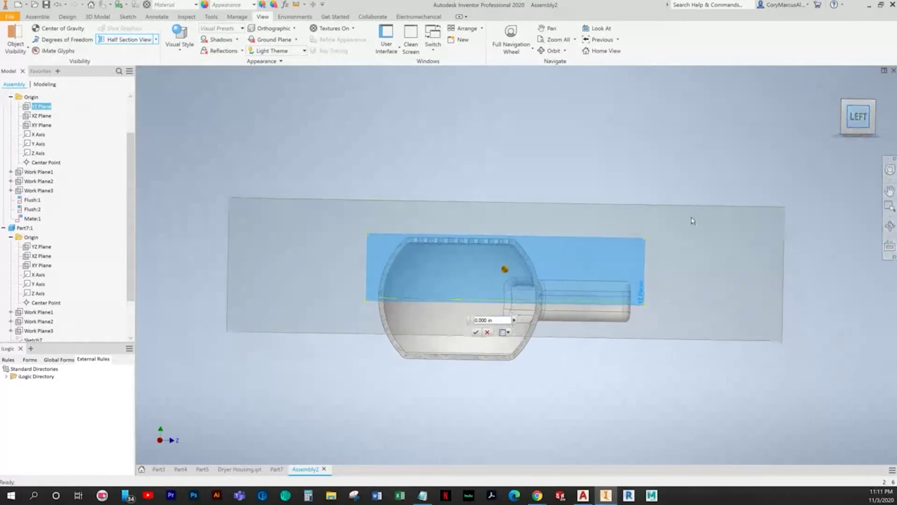
click(476, 333)
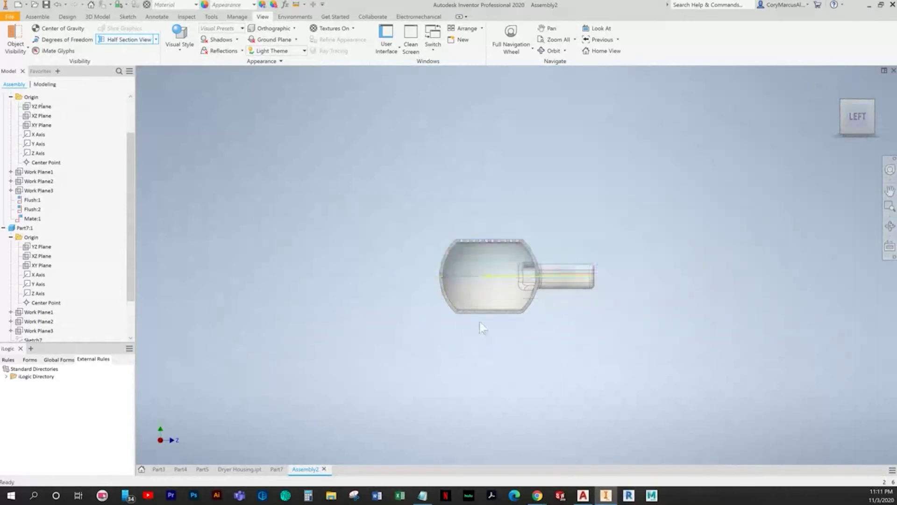
Examine the sectioned lip-and-groove joint in the housing wall up close, and the cut assembly as a whole.
scroll(481, 327, down, 10)
middle_drag(270, 226, 191, 250)
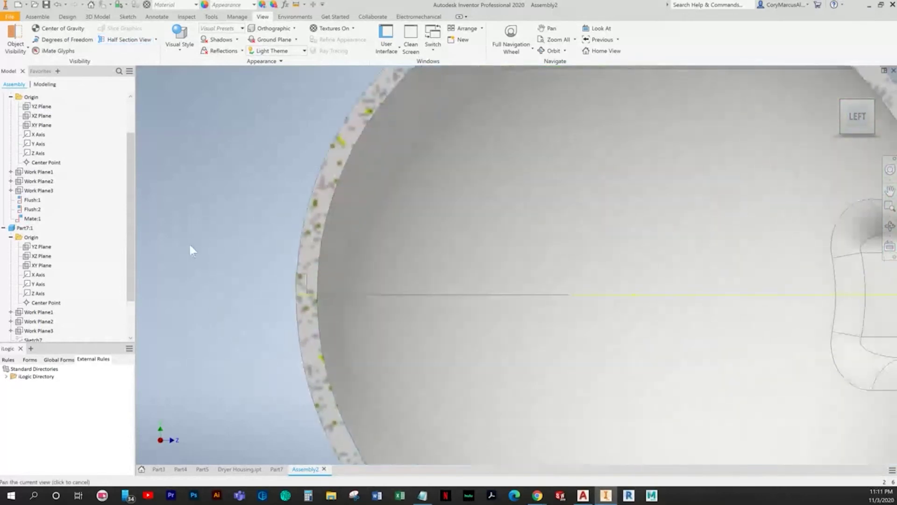
scroll(256, 291, down, 5)
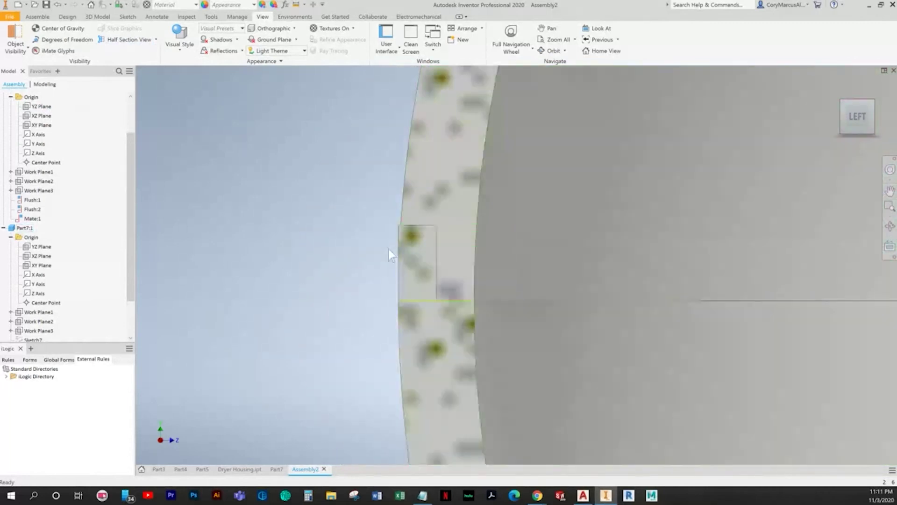
scroll(388, 270, up, 6)
middle_drag(360, 289, 246, 305)
scroll(484, 310, up, 3)
middle_drag(684, 204, 599, 169)
key(F6)
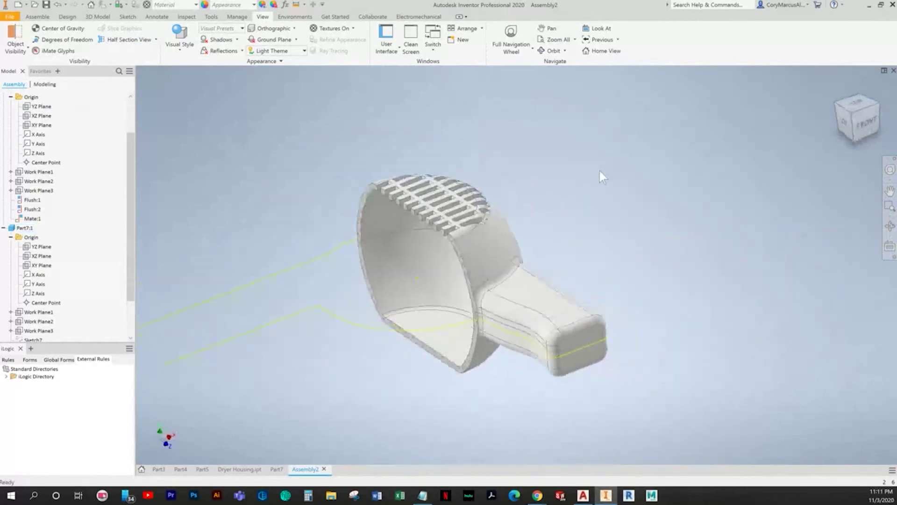
key(F5)
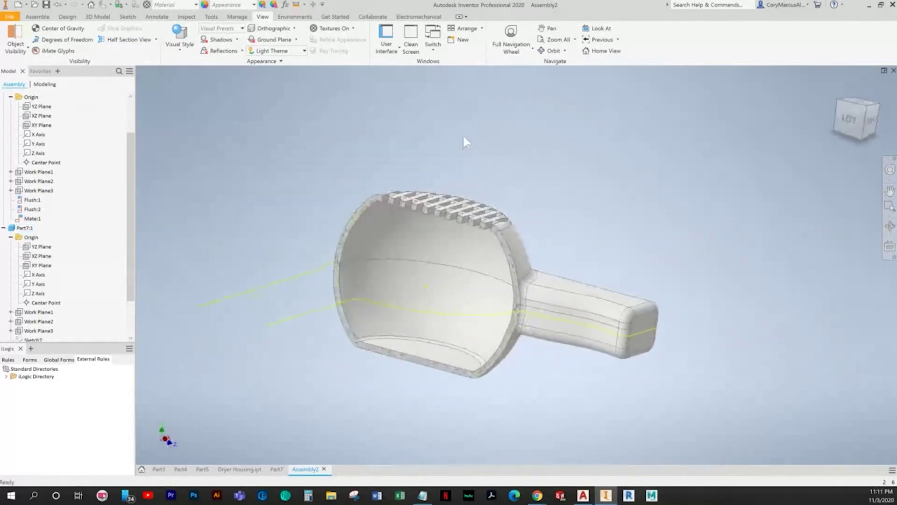
Switch to the e-book in Chrome and enlarge the page with the Intake Flange exercise.
key(alt+Tab)
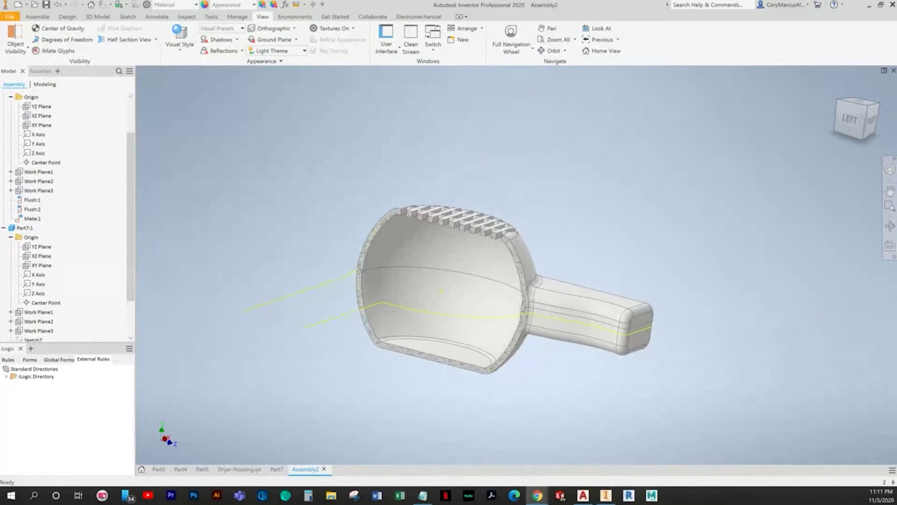
drag(1, 351, 512, 0)
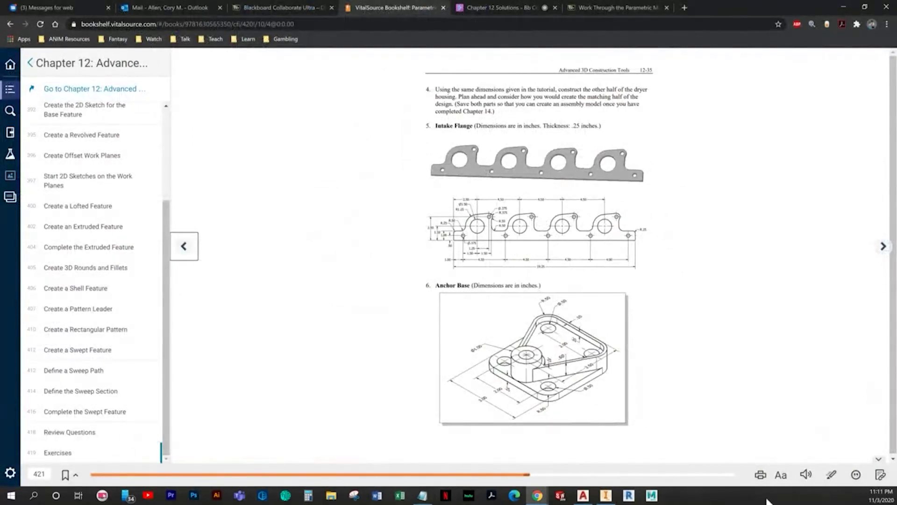
click(778, 477)
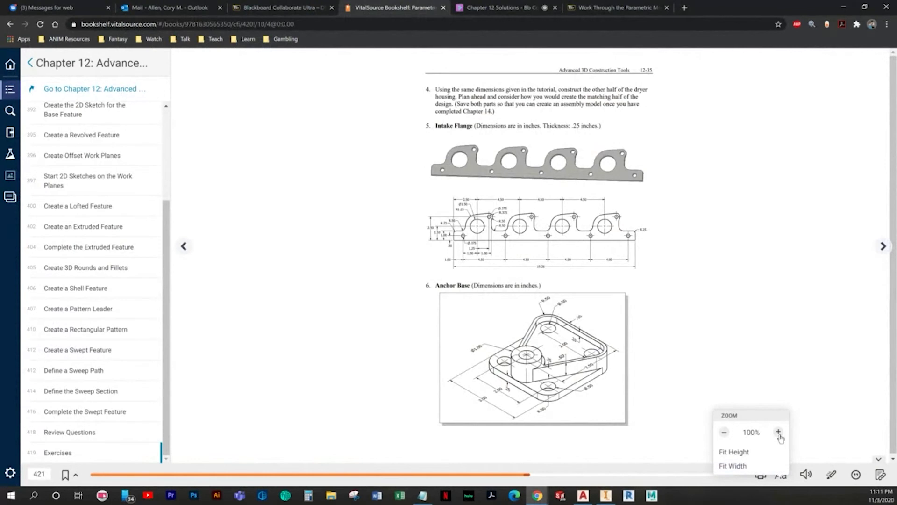
click(778, 433)
drag(556, 460, 606, 460)
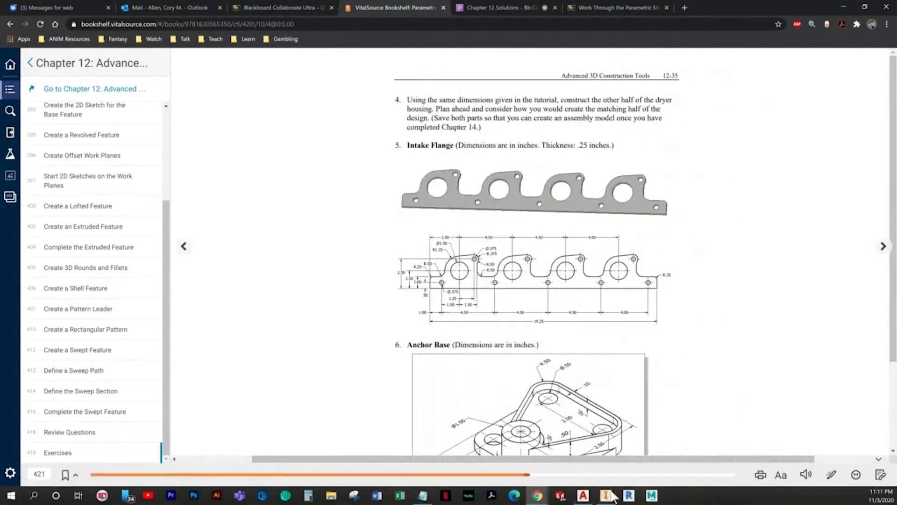
Switch back to Inventor, create a new part from the Standard (in).ipt template and start a 2D sketch on the front (XY) plane.
click(608, 495)
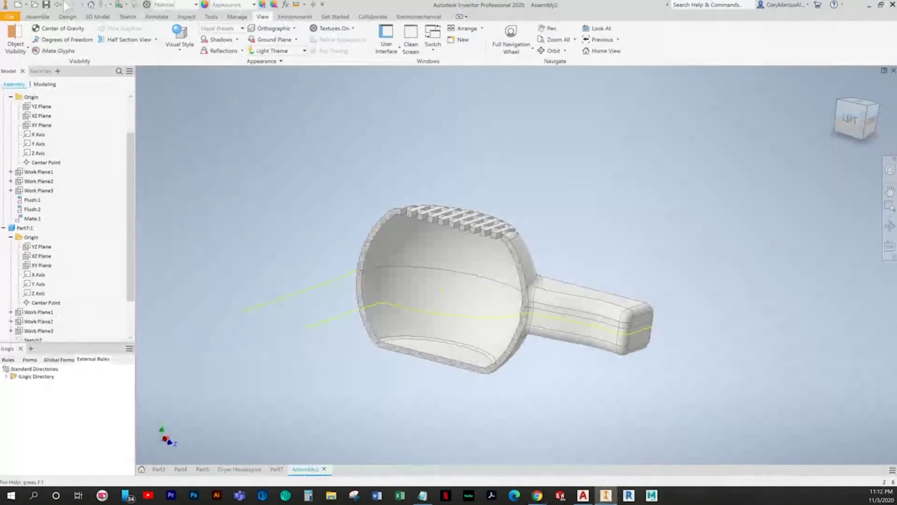
click(19, 4)
click(347, 143)
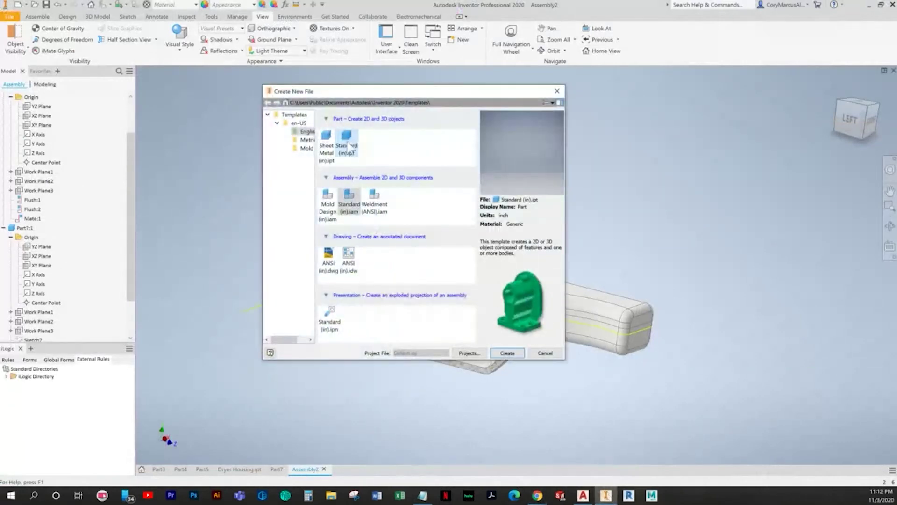
double_click(349, 143)
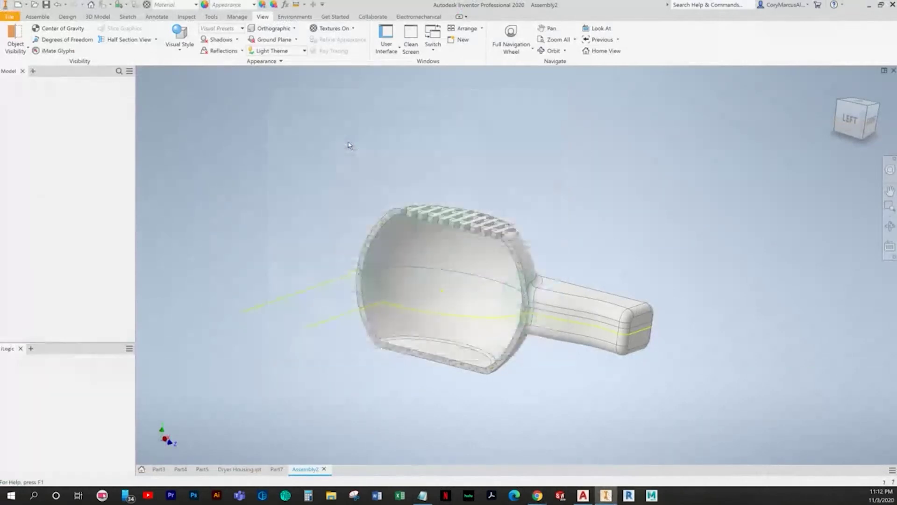
key(s)
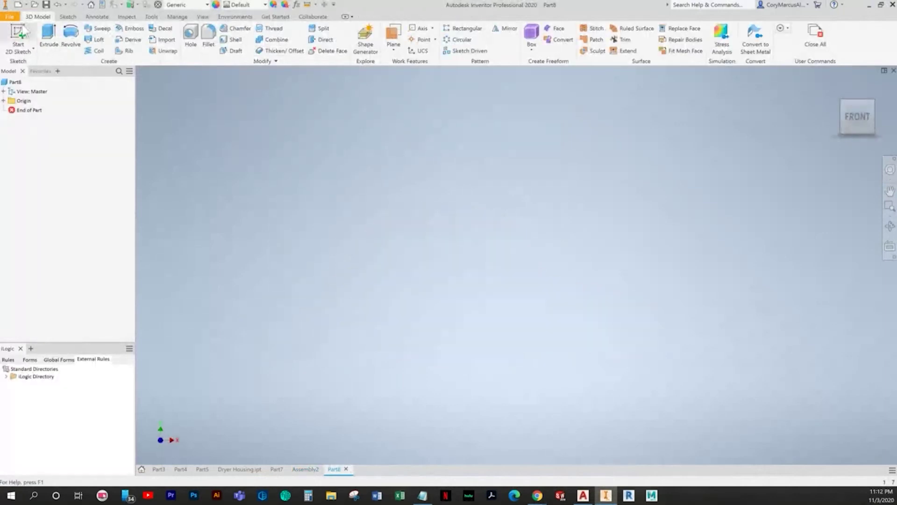
click(466, 163)
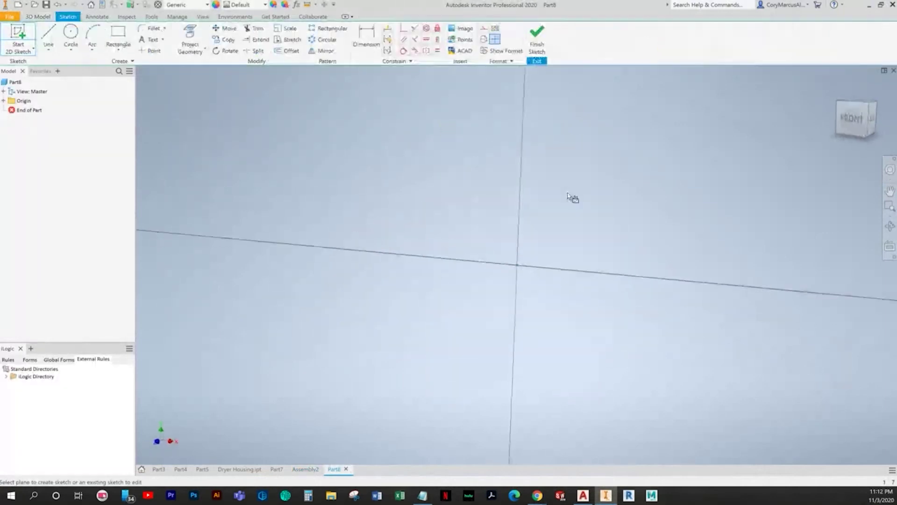
key(alt+Tab)
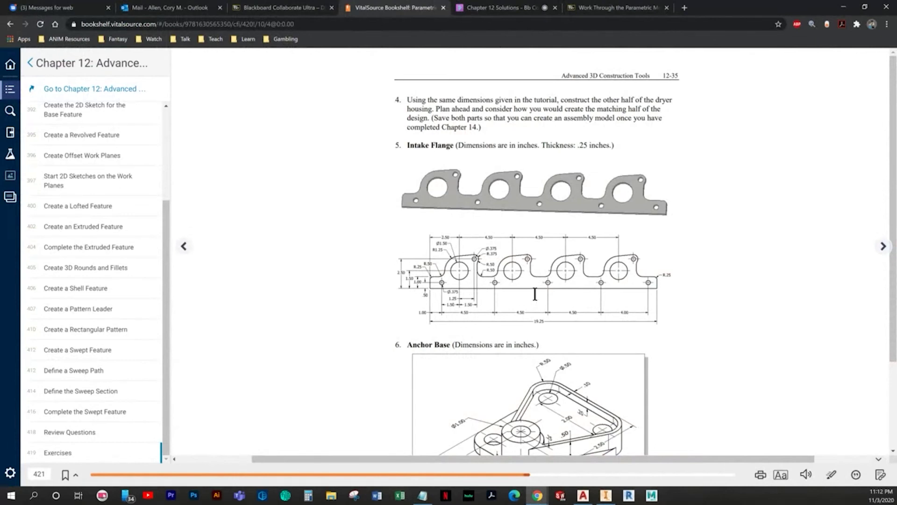
key(alt+Tab)
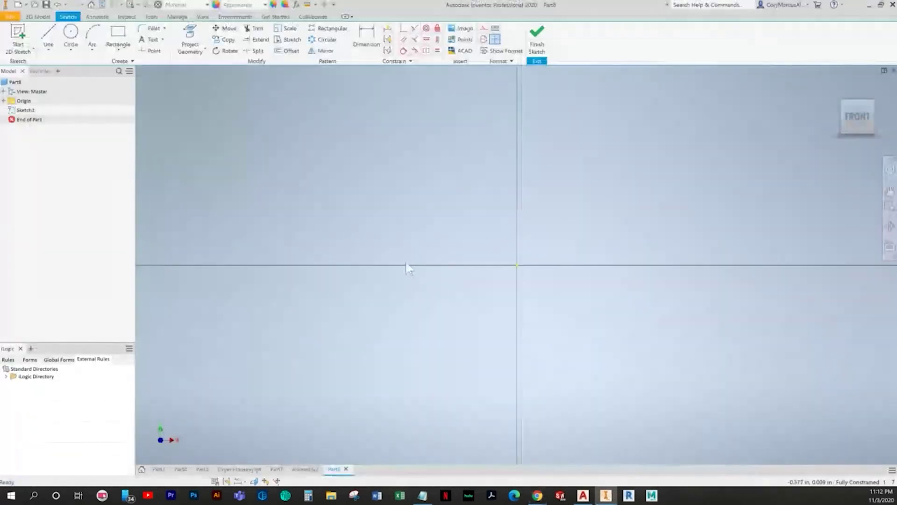
Sketch two concentric circles centred on the origin for the flange's port hole and outer boundary.
click(49, 33)
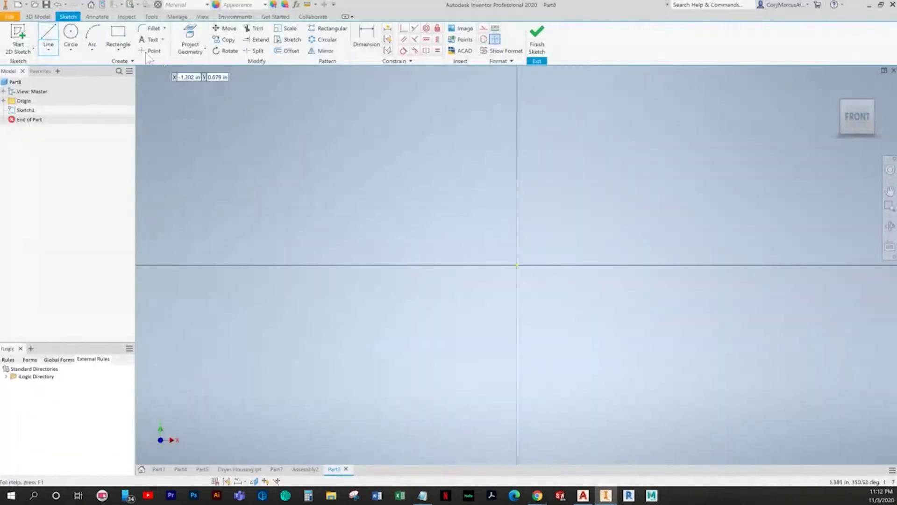
click(71, 33)
click(517, 265)
click(437, 174)
click(517, 265)
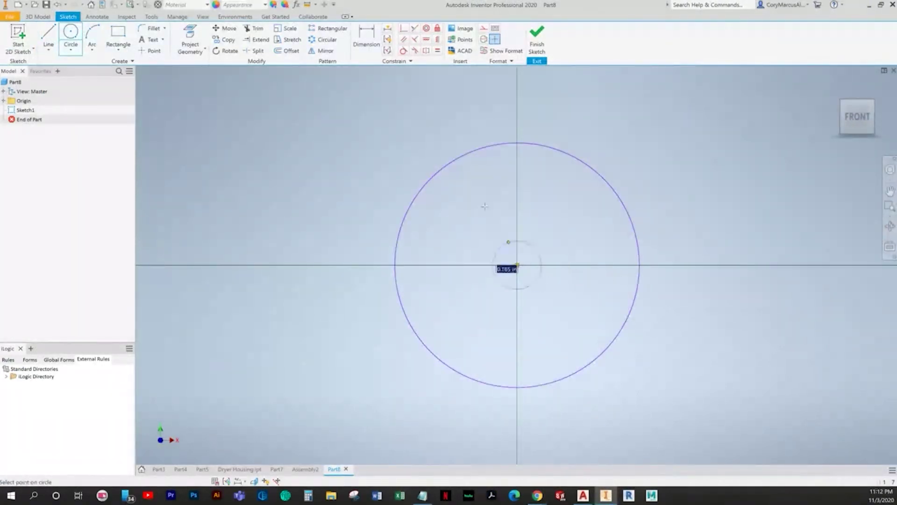
text(1.3)
key(Return)
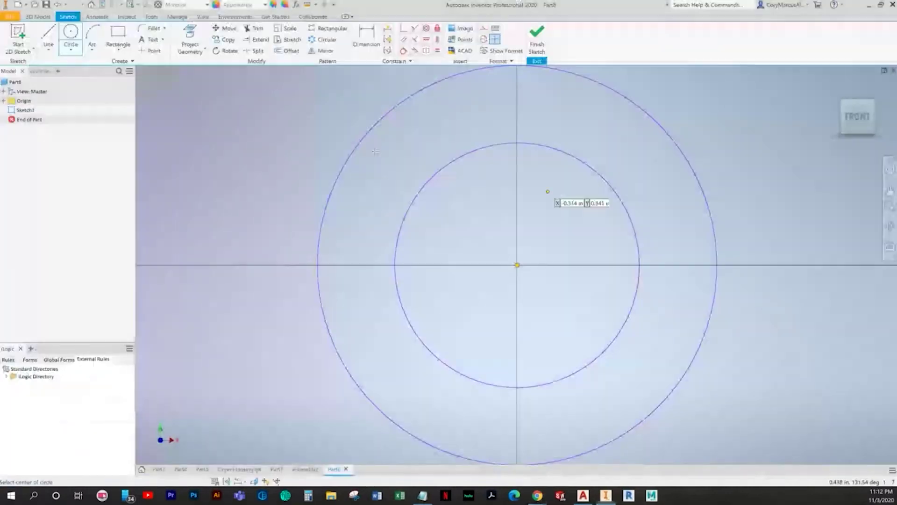
Sketch a vertical line about 0.95 in long, upward from the horizontal axis just inside the outer circle's right edge.
click(48, 37)
scroll(582, 219, down, 3)
middle_drag(586, 252, 519, 312)
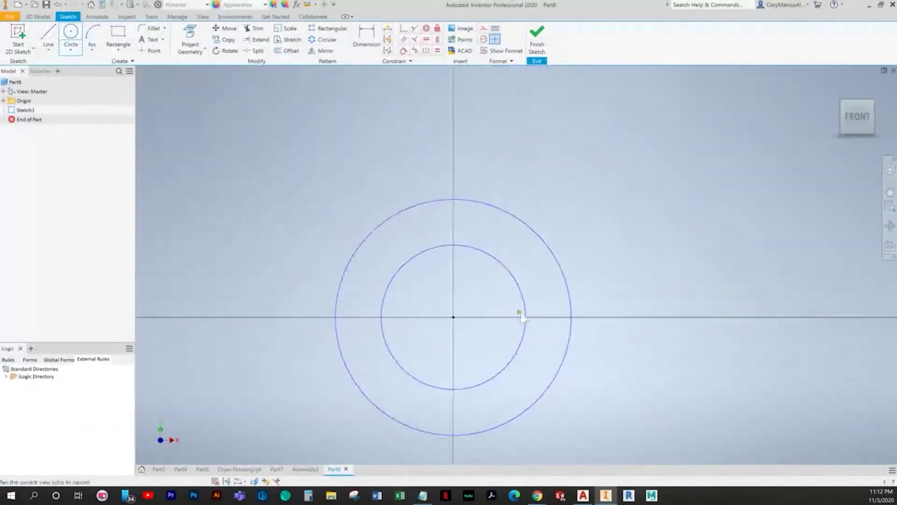
click(561, 317)
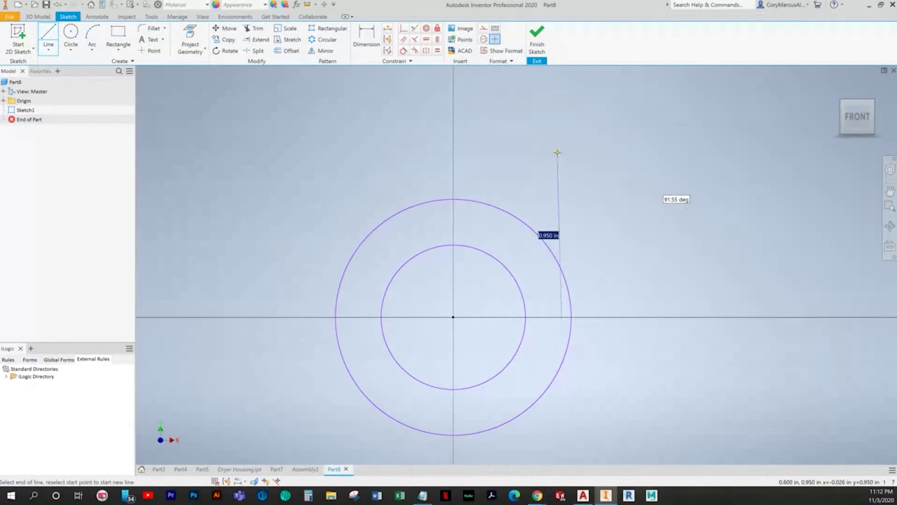
key(alt+Tab)
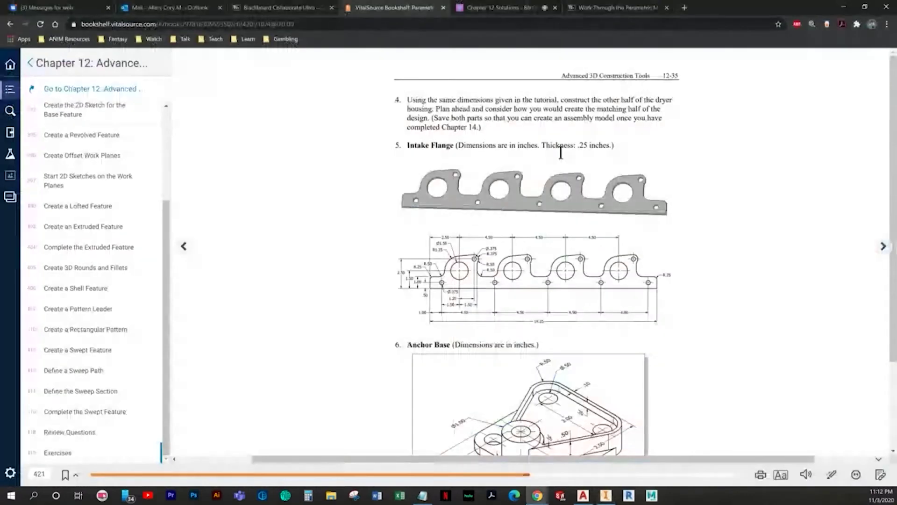
key(alt+Tab)
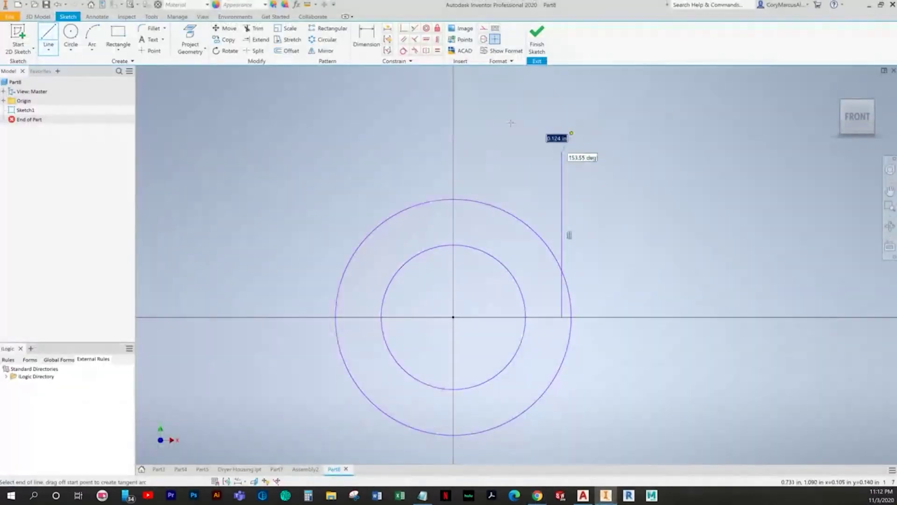
Sketch two concentric circles for the bolt ear near the vertical line's upper end, centred at about X 0.52, Y 0.88 in.
click(70, 37)
click(541, 165)
click(549, 125)
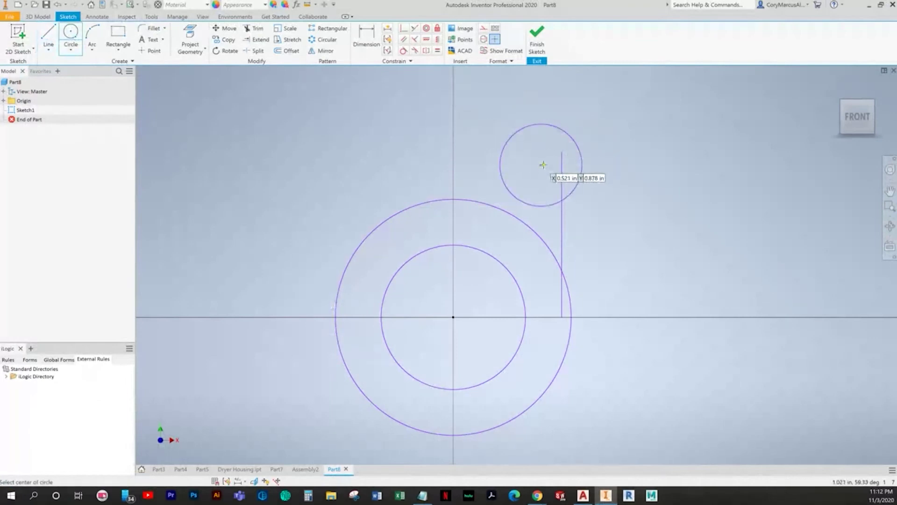
click(541, 165)
click(541, 153)
Sketch a sloped line above the circles down to about X -0.72, Y 0.95 in, continuing vertically down to about Y -0.19 in.
key(alt+Tab)
key(alt+Tab)
click(52, 37)
click(569, 100)
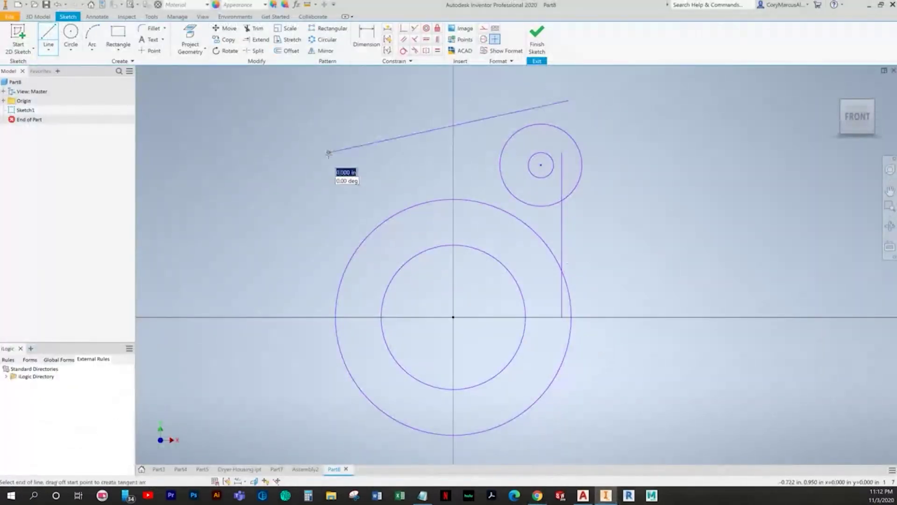
key(alt+Tab)
key(alt+Tab)
click(328, 152)
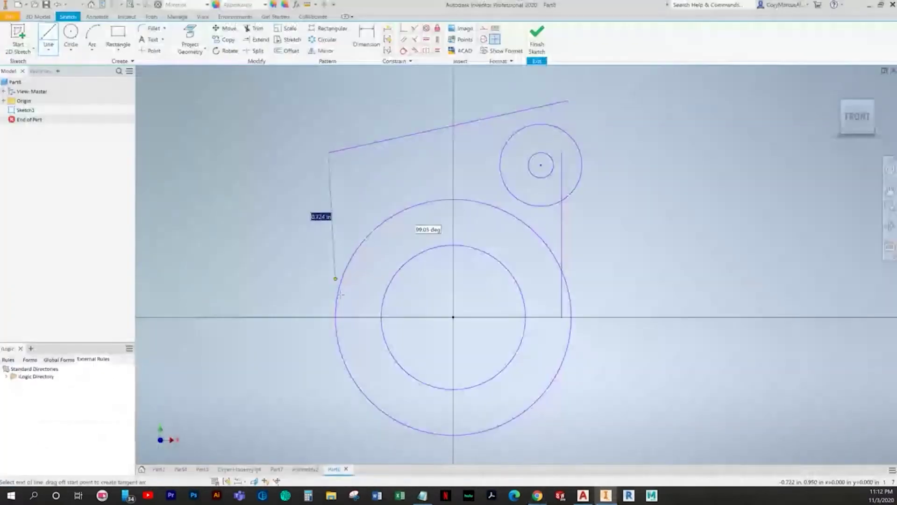
click(328, 349)
key(Escape)
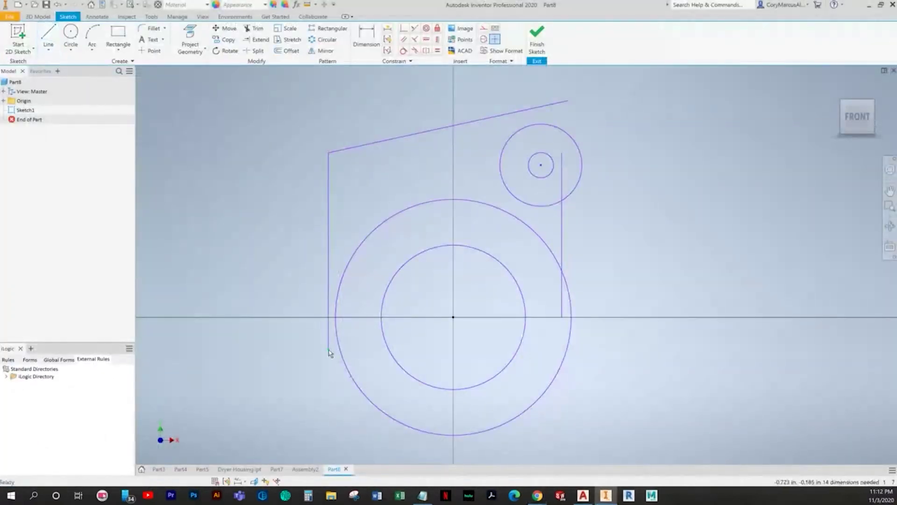
Sketch a horizontal line through the vertical line's lower end, running left to about X -1.49, Y -0.19 in.
key(alt+Tab)
key(alt+Tab)
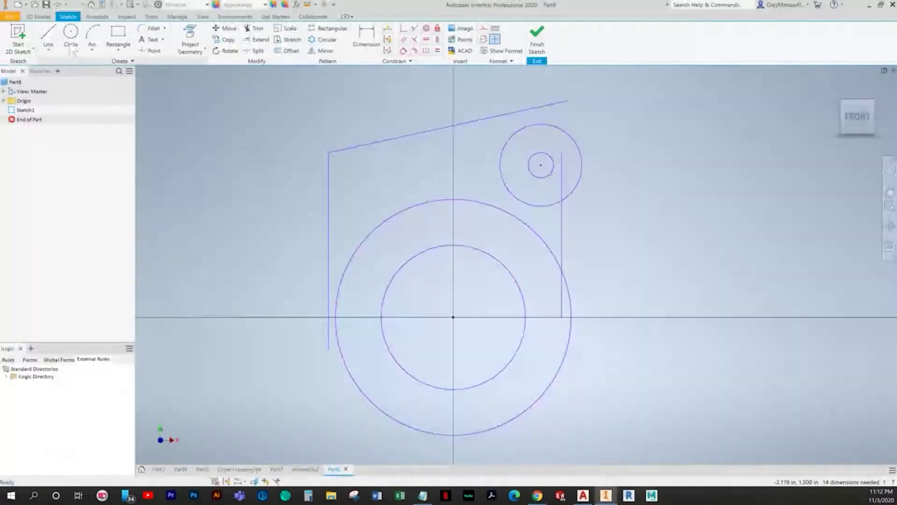
key(alt+Tab)
key(alt+Tab)
key(l)
click(328, 349)
click(196, 349)
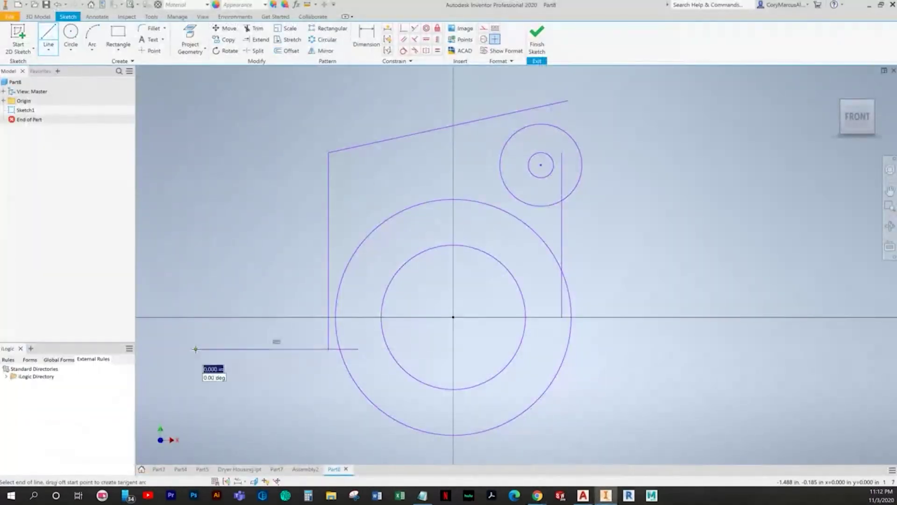
Sketch the base's left edge down to about Y -0.9 in and its bottom edge right to about X 0.97 in.
key(alt+Tab)
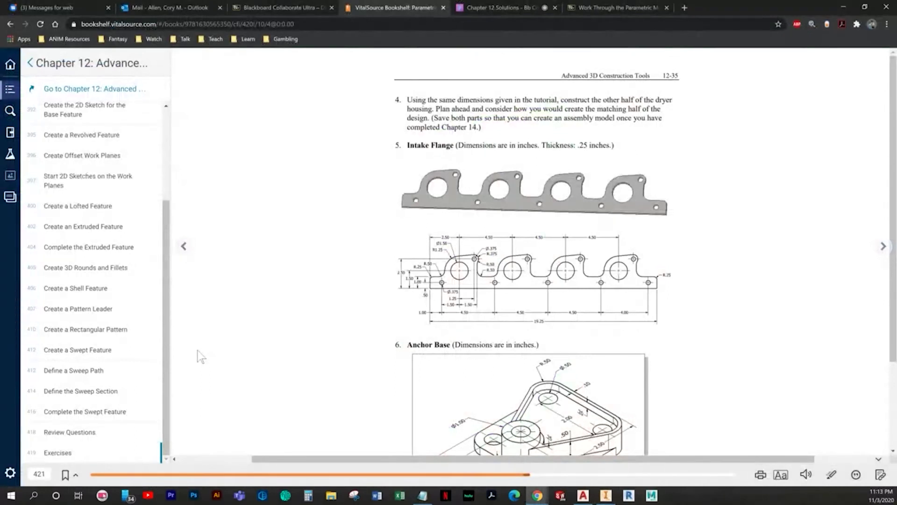
key(alt+Tab)
middle_drag(249, 316, 241, 225)
click(189, 256)
key(alt+Tab)
key(alt+Tab)
click(190, 379)
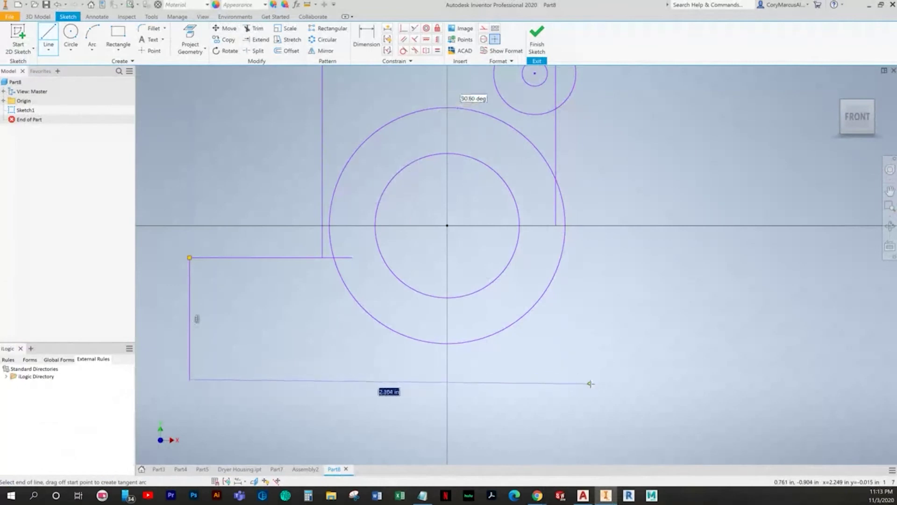
click(614, 379)
Continue the base's right edge up to about Y -0.36 in, left to about X 0.73 in, and up past the horizontal axis.
key(alt+Tab)
key(alt+Tab)
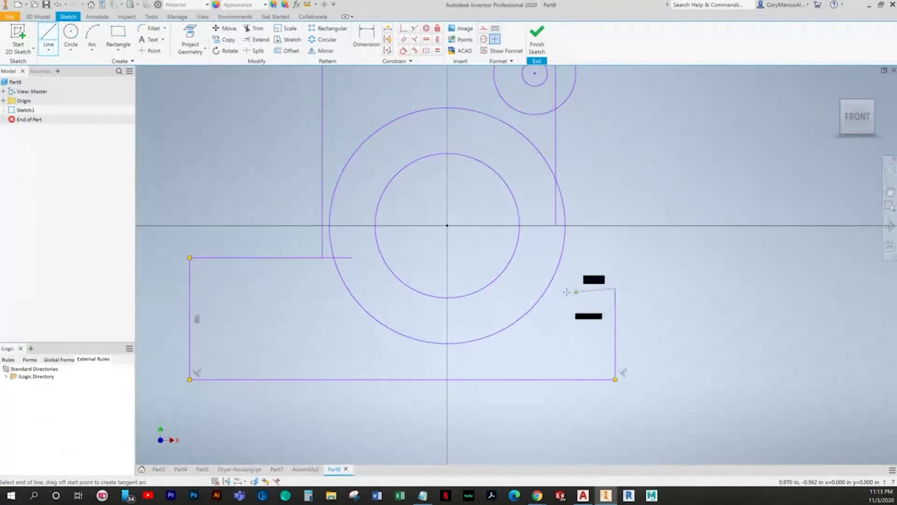
key(alt+Tab)
key(alt+Tab)
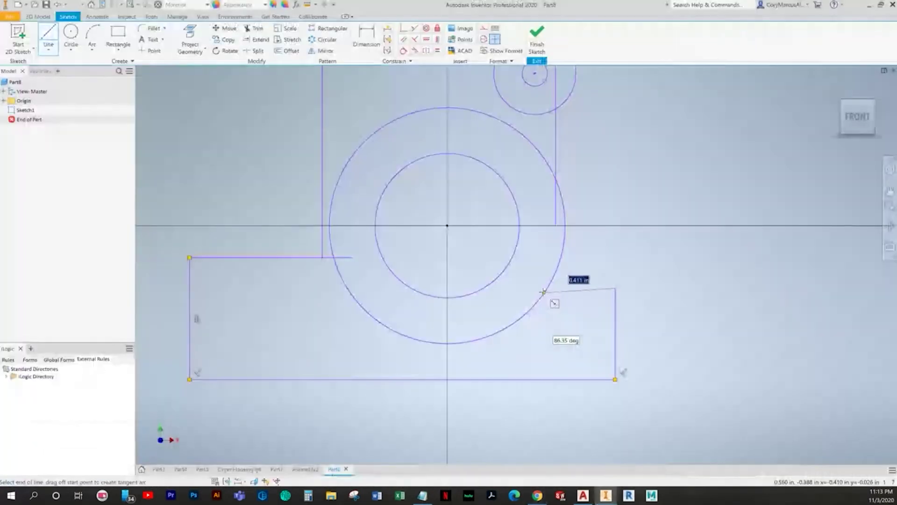
click(573, 288)
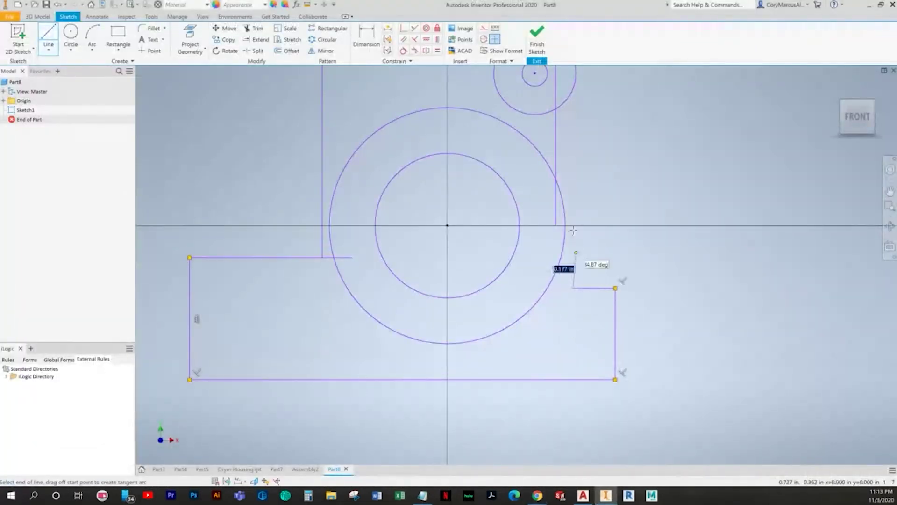
click(573, 201)
key(Escape)
Make the ear's outer circle tangent to the sloped and right vertical lines, and the port's outer circle tangent to that vertical line.
scroll(552, 282, down, 5)
scroll(497, 324, up, 6)
scroll(476, 315, down, 4)
scroll(496, 324, up, 1)
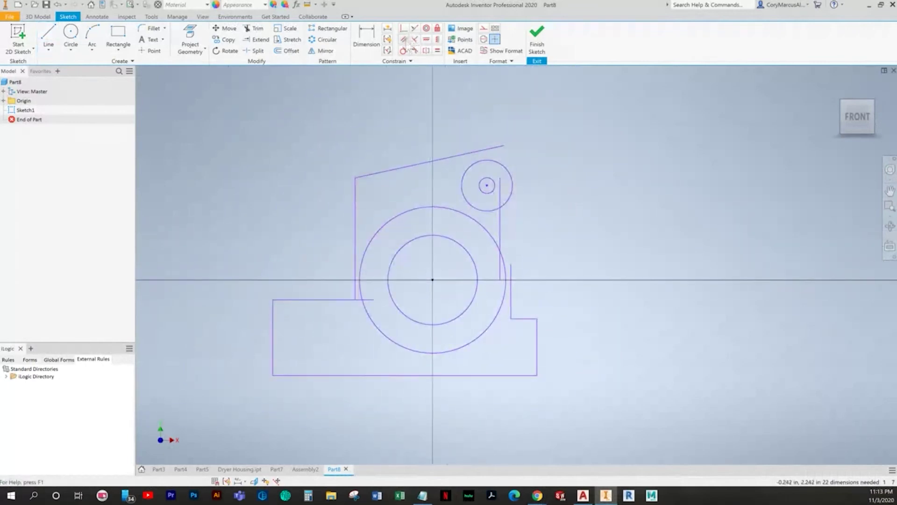
click(403, 51)
click(512, 181)
click(499, 205)
click(498, 179)
click(496, 147)
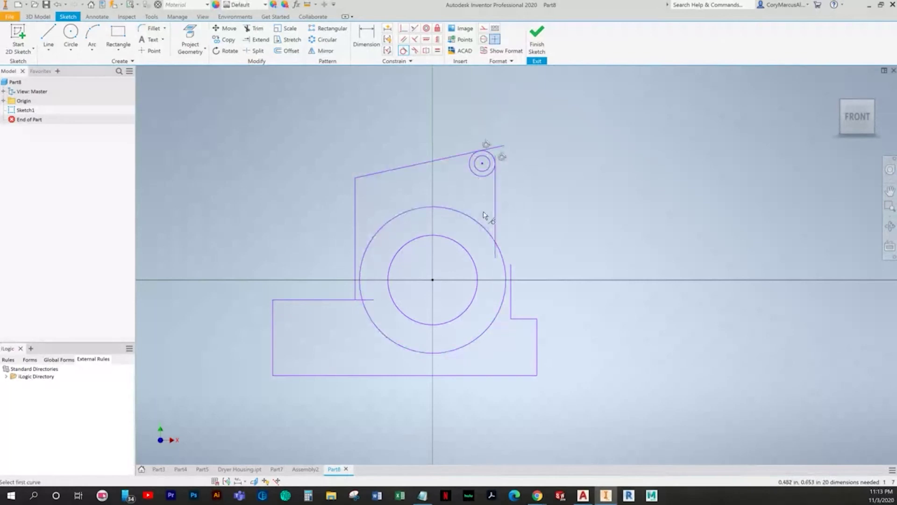
click(496, 241)
click(503, 257)
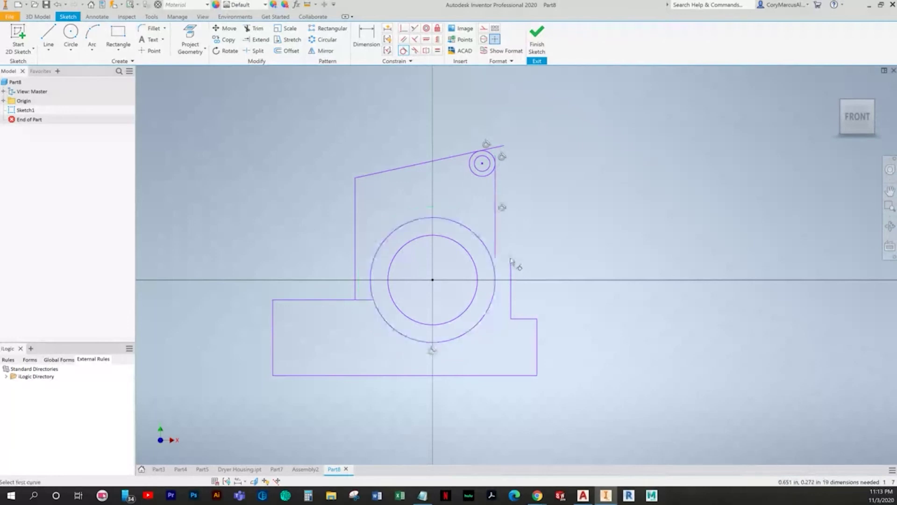
Delete the short vertical line above the base's right step and join the two long vertical lines to the base's upper edges.
key(Escape)
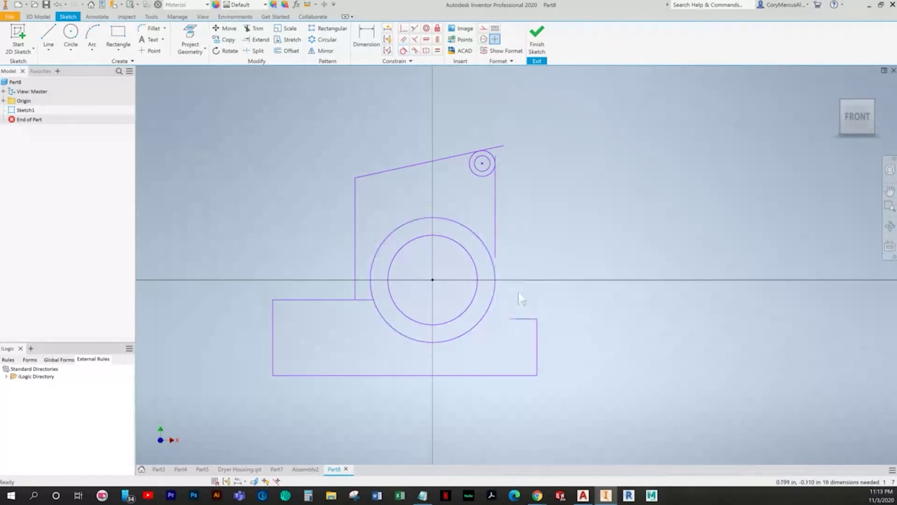
drag(496, 260, 512, 322)
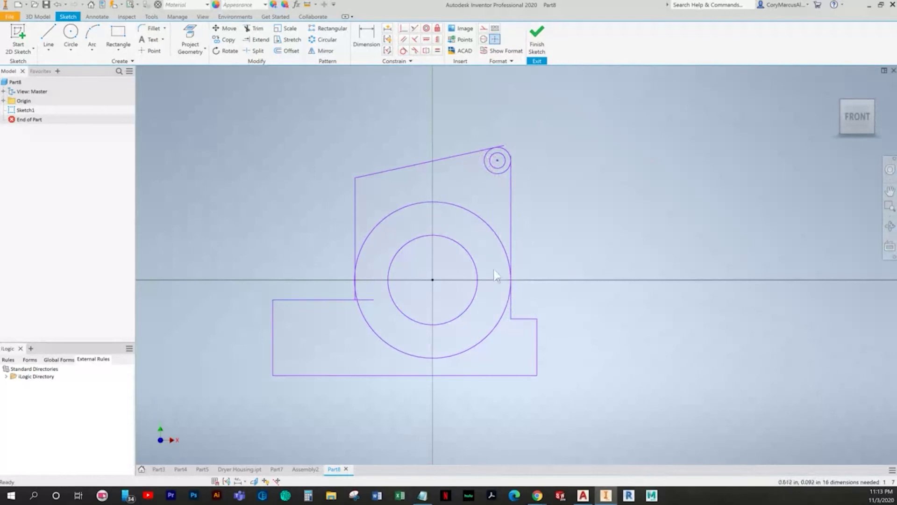
middle_drag(369, 294, 375, 307)
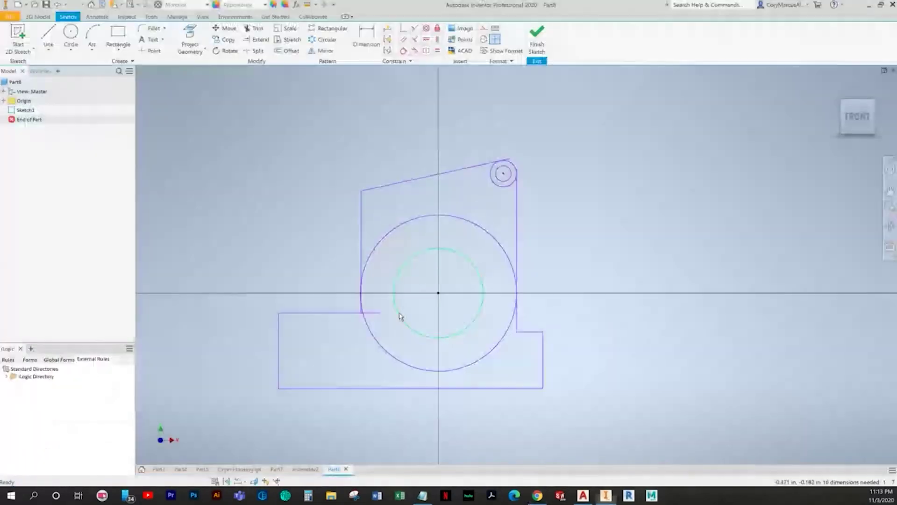
scroll(382, 315, up, 3)
drag(378, 314, 345, 309)
Make the port's outer circle tangent to the left vertical line and to the sloped top line.
click(402, 50)
click(360, 201)
click(343, 202)
click(343, 202)
scroll(402, 272, down, 3)
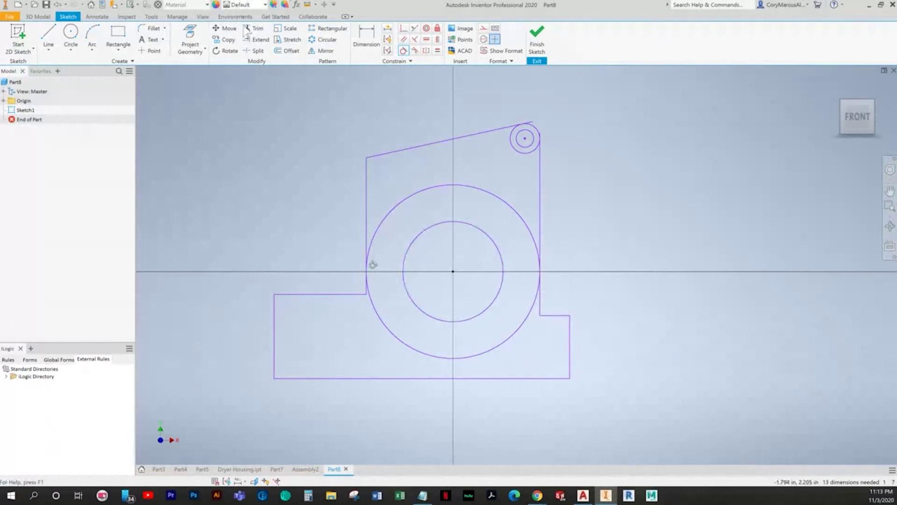
click(247, 29)
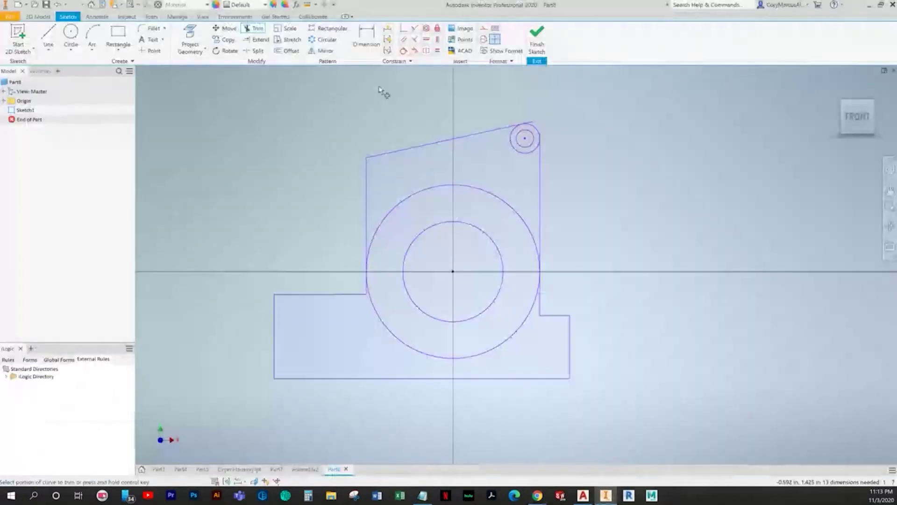
click(403, 50)
click(419, 147)
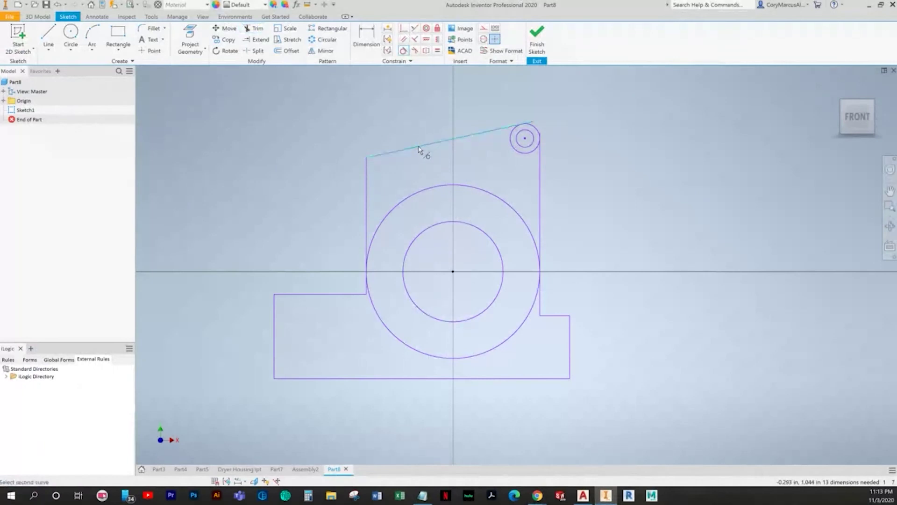
click(425, 190)
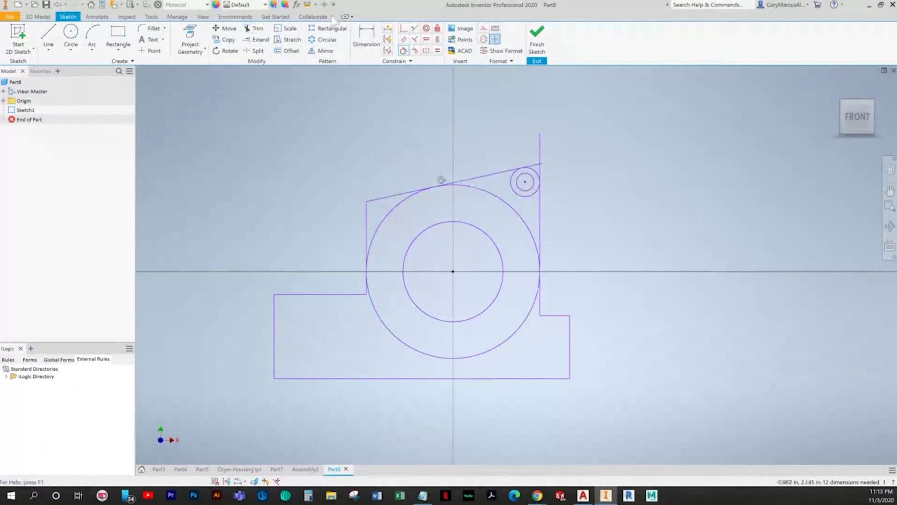
Trim the left corner lines outside the large circle, the excess line ends at the ear, and the ear circle's inner arc.
click(256, 29)
drag(374, 201, 346, 236)
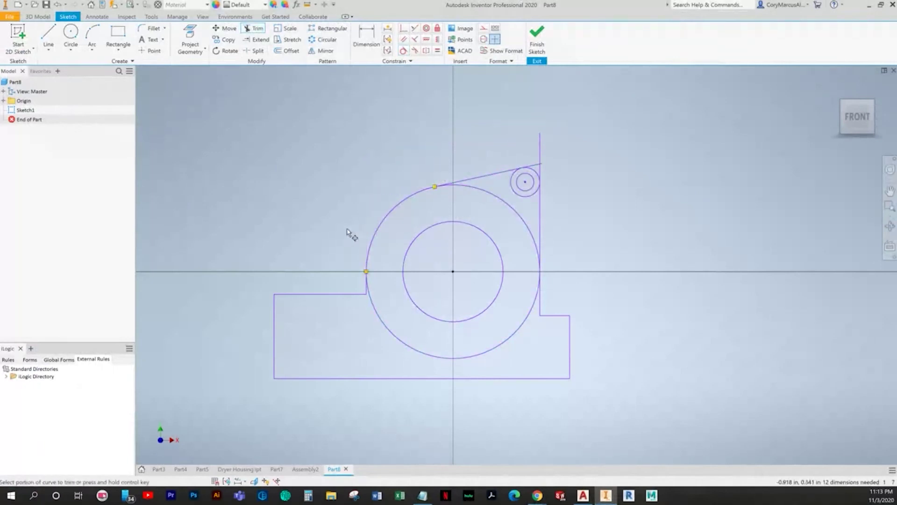
middle_drag(463, 187, 438, 184)
click(250, 29)
mouse_move(504, 137)
mouse_down()
mouse_move(525, 167)
mouse_move(442, 131)
mouse_up()
scroll(523, 166, down, 5)
drag(375, 337, 369, 409)
scroll(475, 276, down, 5)
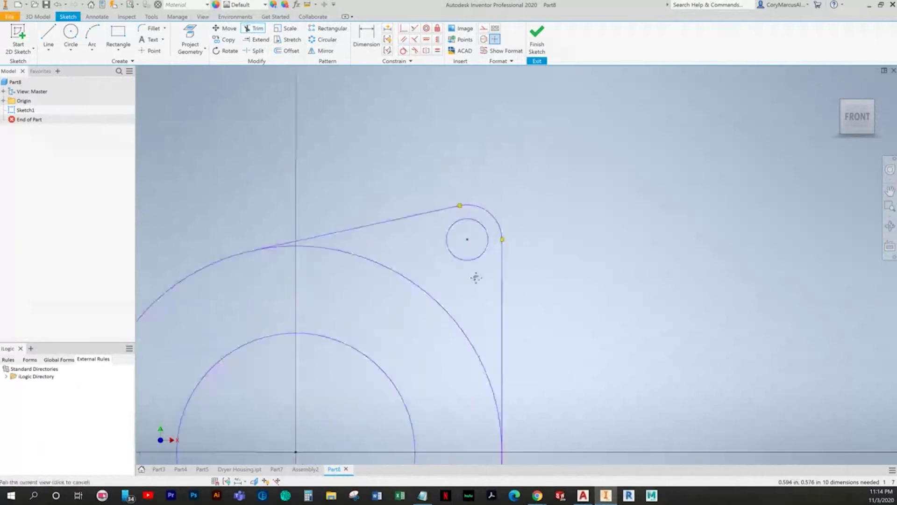
Trim the large circle's right and lower arcs inside the flange outline, leaving only its upper-left arc.
middle_drag(496, 290, 531, 214)
click(470, 314)
scroll(531, 234, down, 5)
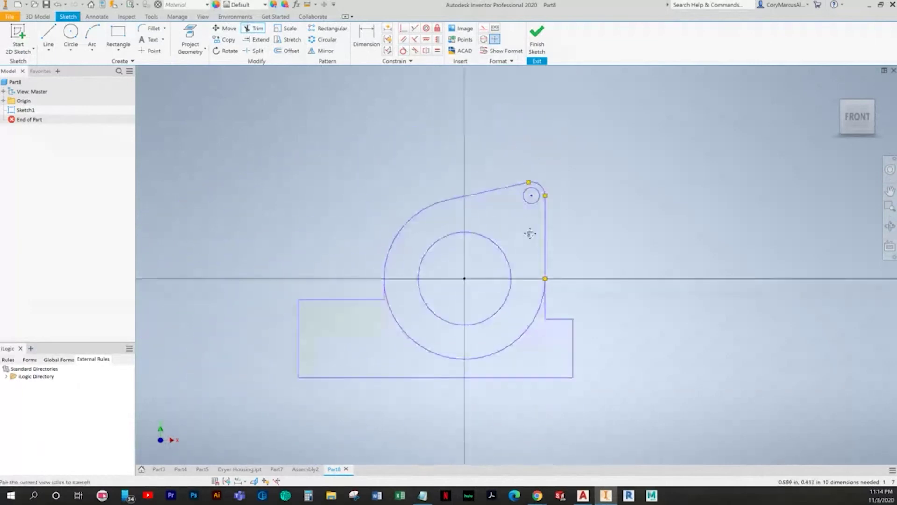
click(406, 344)
middle_drag(535, 321, 529, 315)
key(Escape)
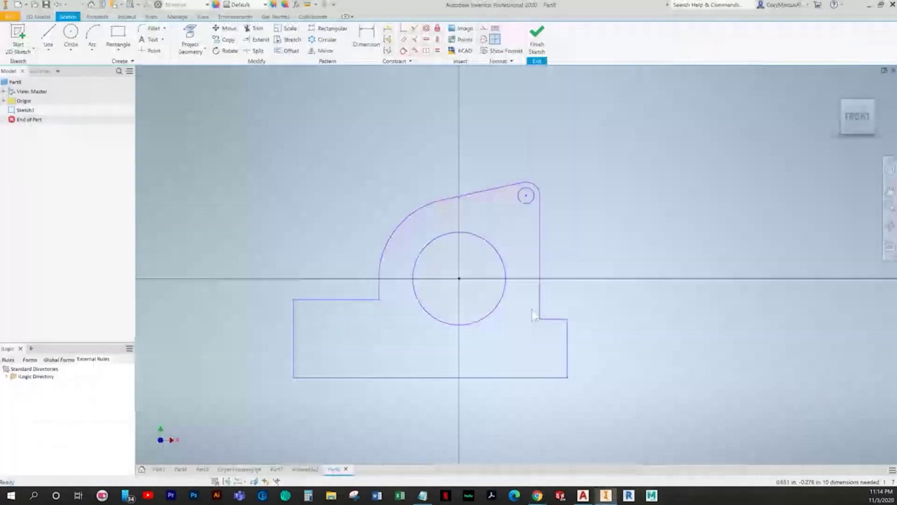
Sketch a small circle for the bolt hole in the left end of the base.
click(71, 34)
click(339, 344)
click(349, 342)
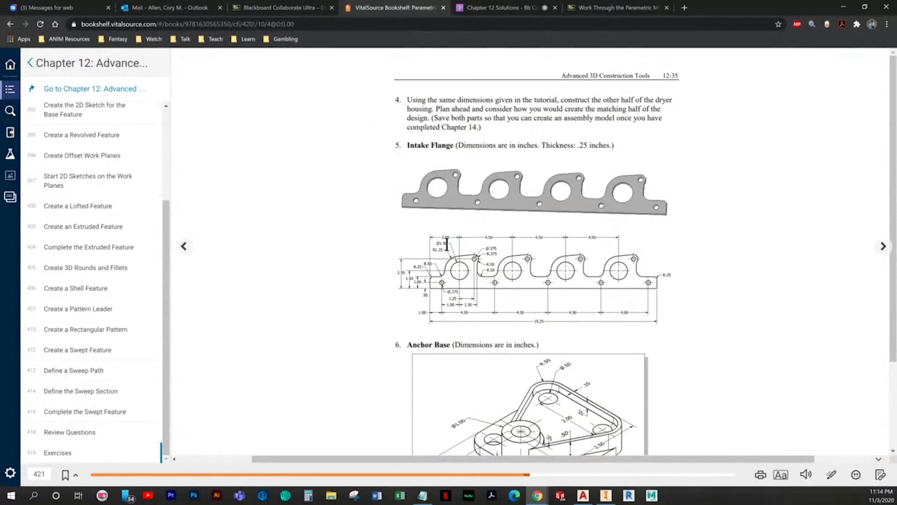
Dimension the port hole's diameter as 1.5 in.
key(alt+Tab)
click(361, 45)
click(426, 250)
click(399, 215)
text(1.)
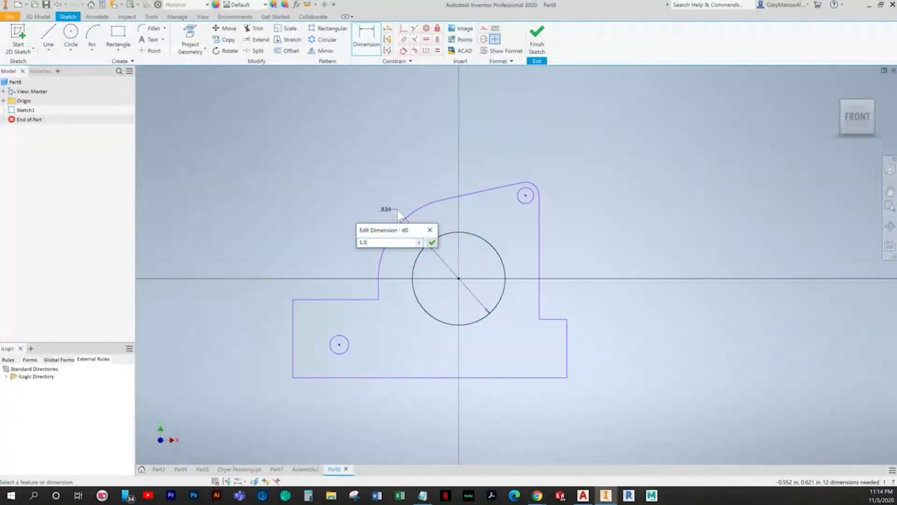
text(5)
key(Return)
Dimension the radius of the large upper-left arc as 1.25 in.
scroll(395, 192, down, 3)
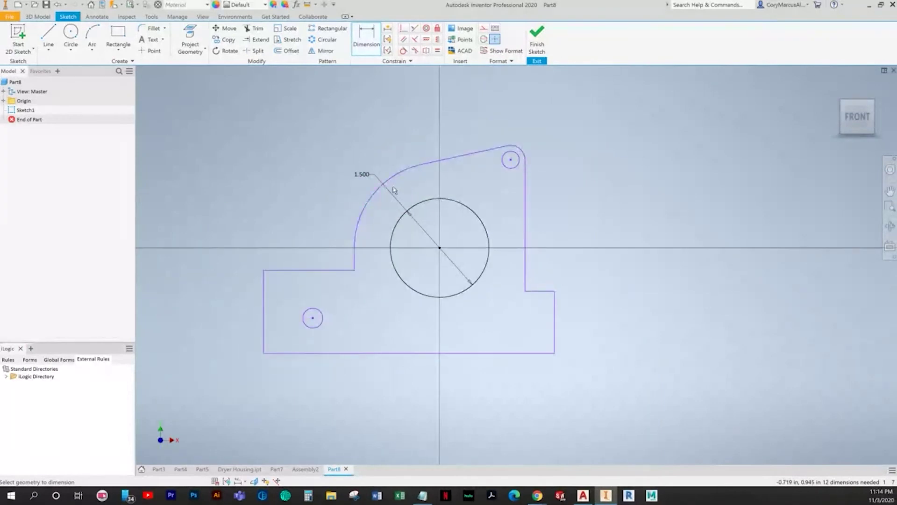
key(alt+Tab)
key(alt+Tab)
click(362, 219)
click(341, 205)
text(1.25)
key(Return)
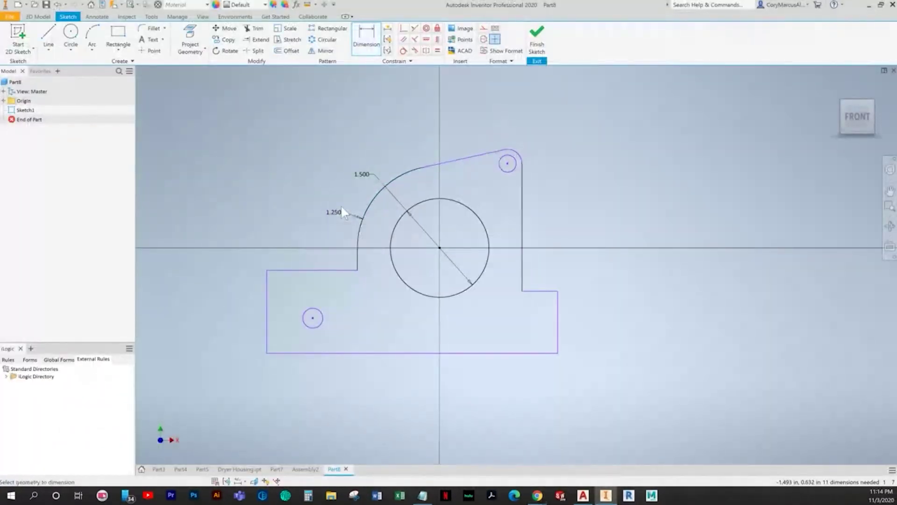
Dimension the base's left edge height as 1 in.
key(alt+Tab)
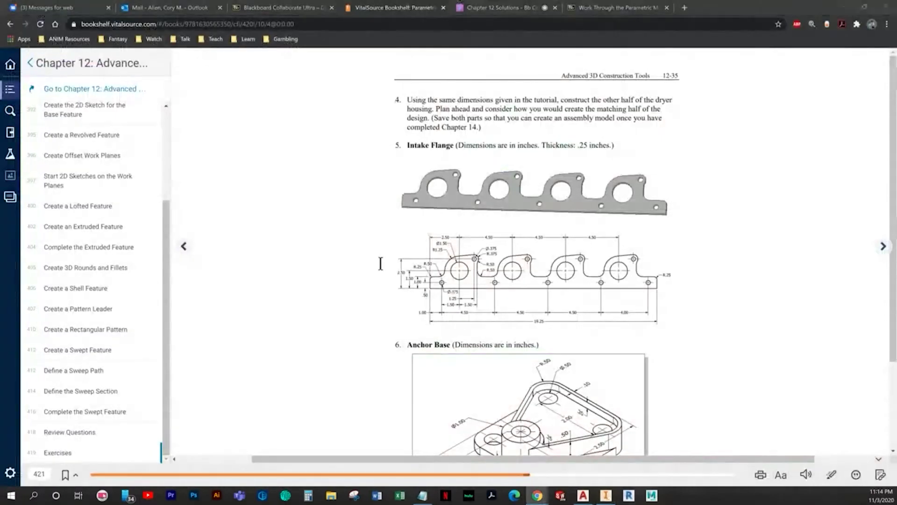
key(alt+Tab)
click(266, 303)
click(233, 310)
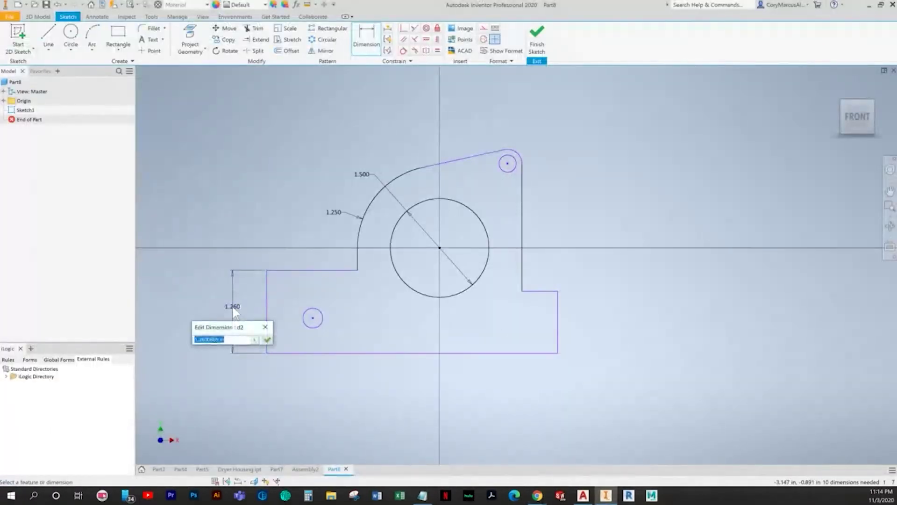
key(Return)
Dimension the vertical distance from the base's bottom edge to the port hole's centre as 1.5 in.
key(alt+Tab)
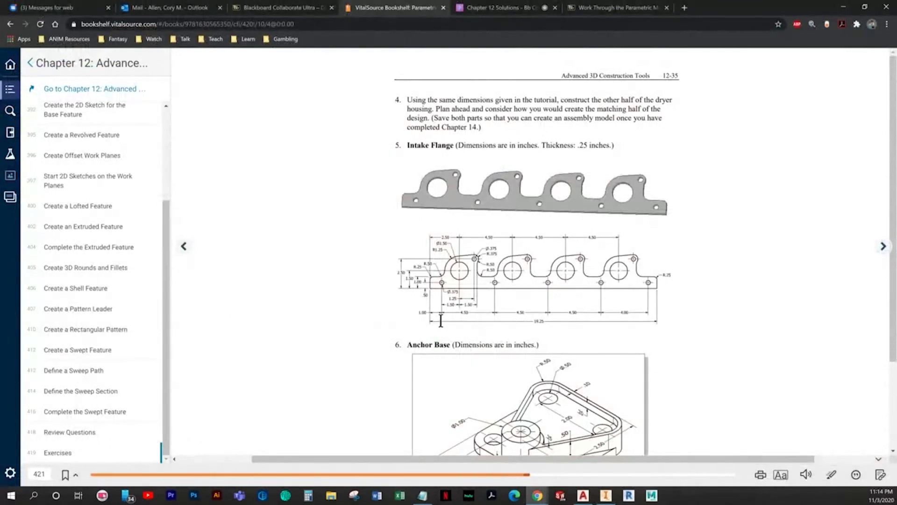
key(alt+Tab)
click(381, 335)
click(374, 248)
click(192, 279)
text(1.5)
key(Return)
Dimension the vertical distance from the base's bottom edge to the ear hole's centre as 2.5 in.
key(alt+Tab)
key(alt+Tab)
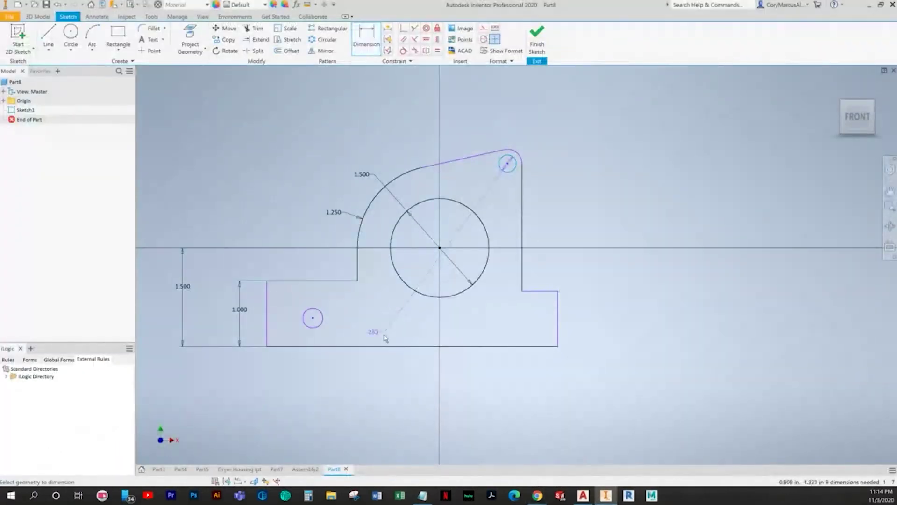
click(374, 347)
middle_drag(253, 303, 335, 299)
click(224, 275)
text(2.5)
key(Return)
Dimension the radius of the ear's rounded corner as 0.375 in.
key(alt+Tab)
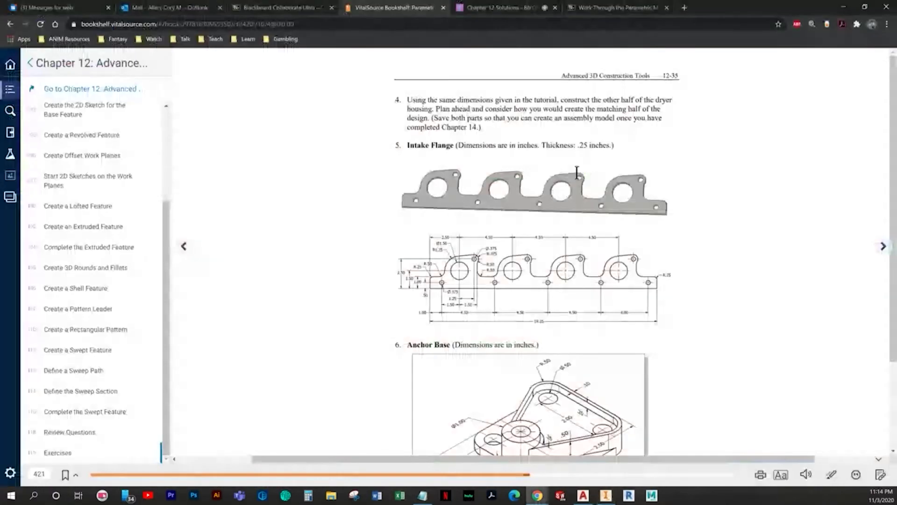
key(alt+Tab)
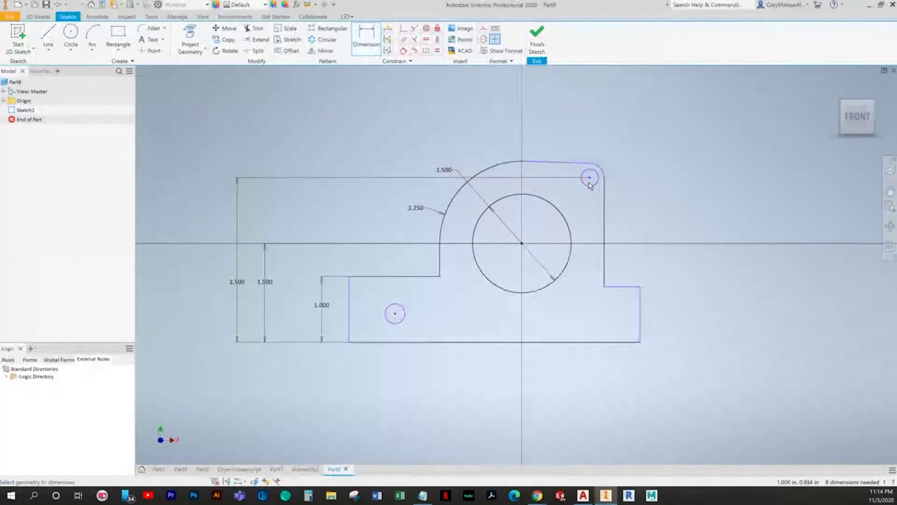
key(alt+Tab)
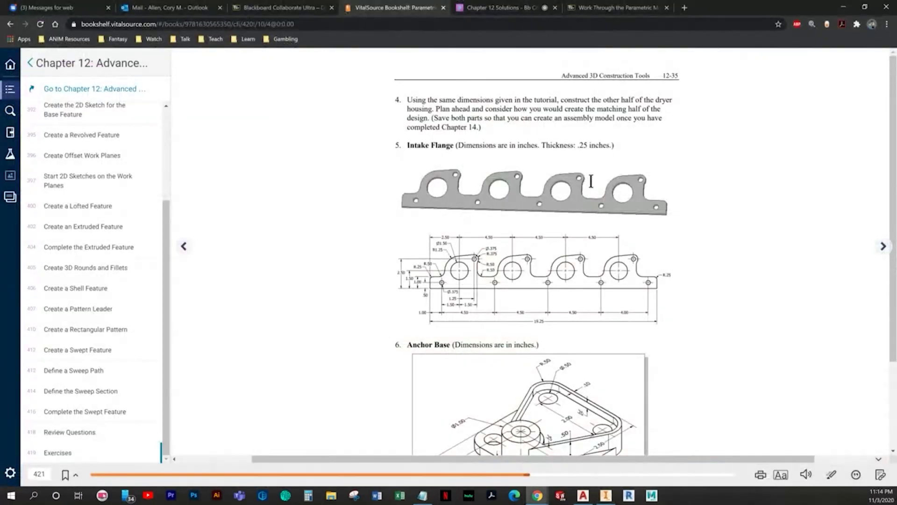
key(alt+Tab)
click(614, 150)
text(.375)
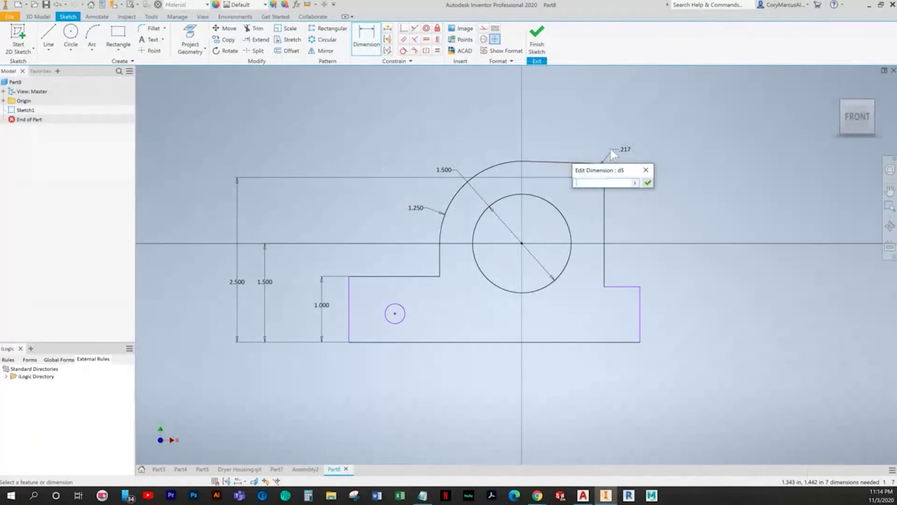
key(Return)
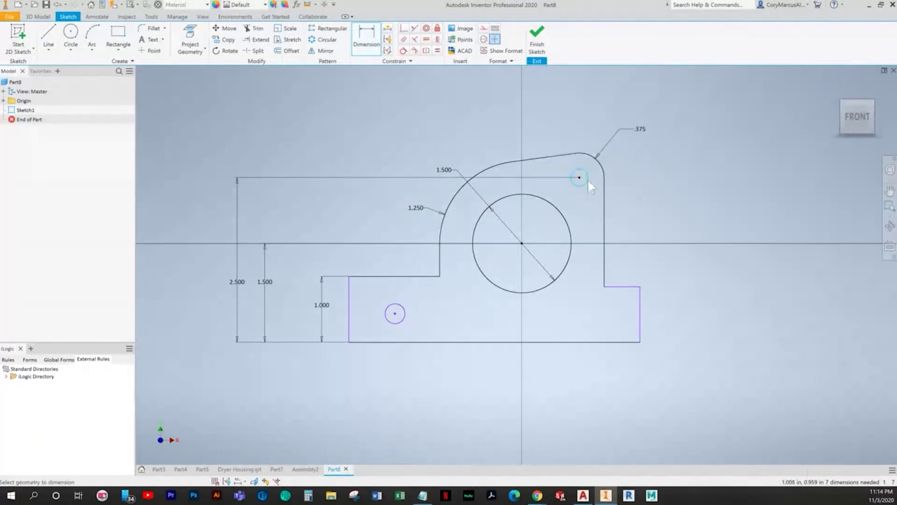
Dimension the diameter of the ear hole as 0.375 in.
click(632, 156)
text(.375)
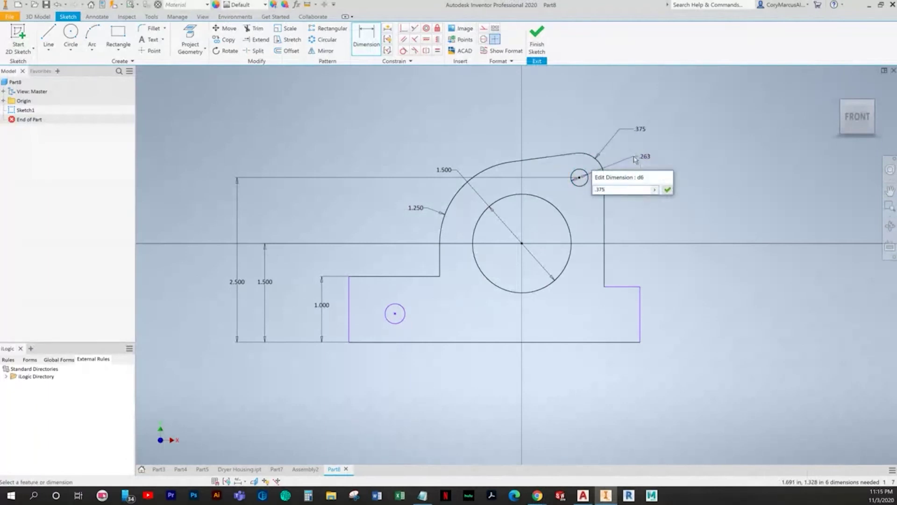
key(Return)
Make the top edge of the base's right ledge collinear with the top edge of its left ledge.
click(414, 29)
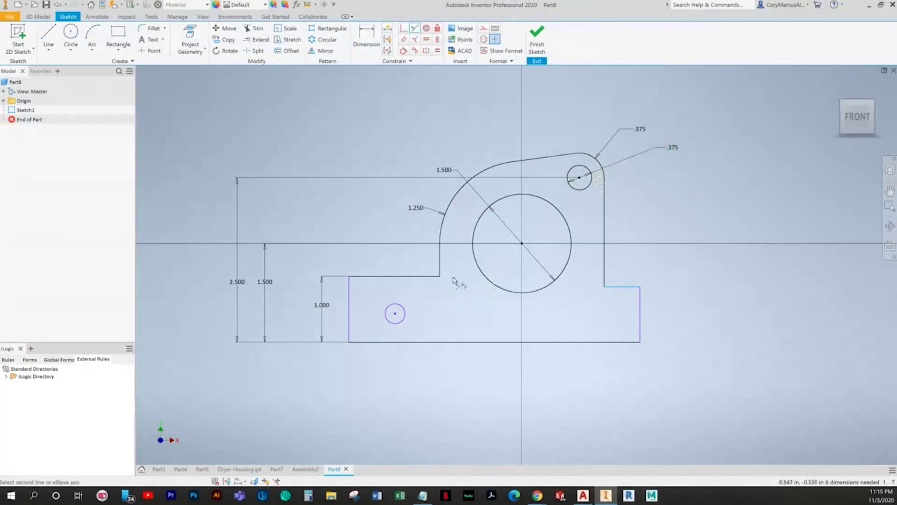
click(433, 276)
key(Escape)
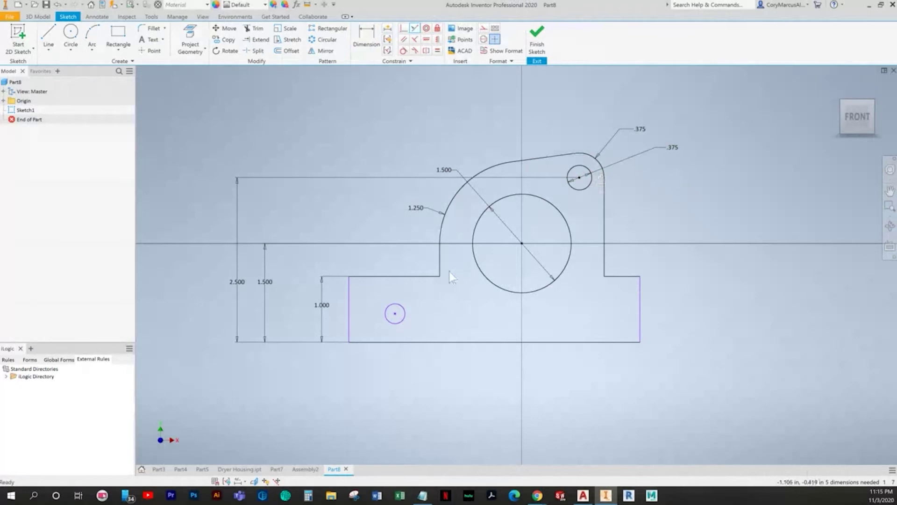
key(alt+Tab)
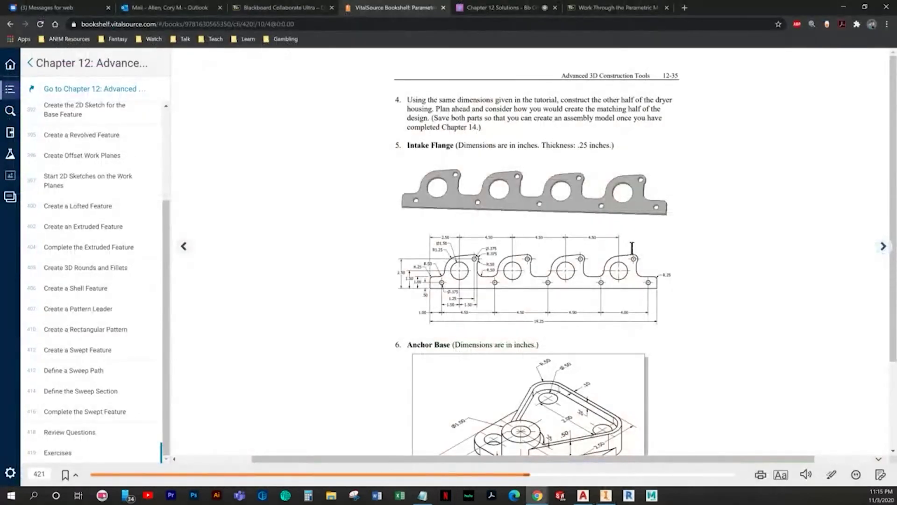
key(alt+Tab)
key(d)
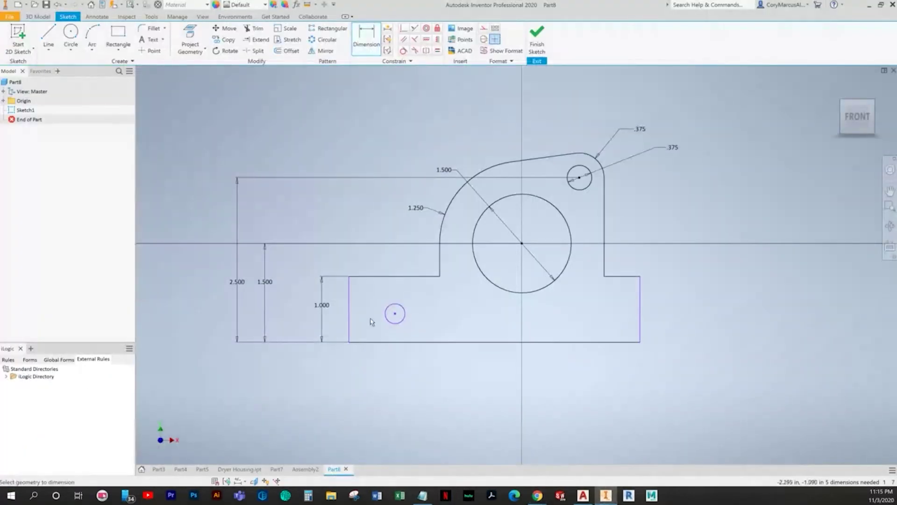
click(368, 342)
click(378, 318)
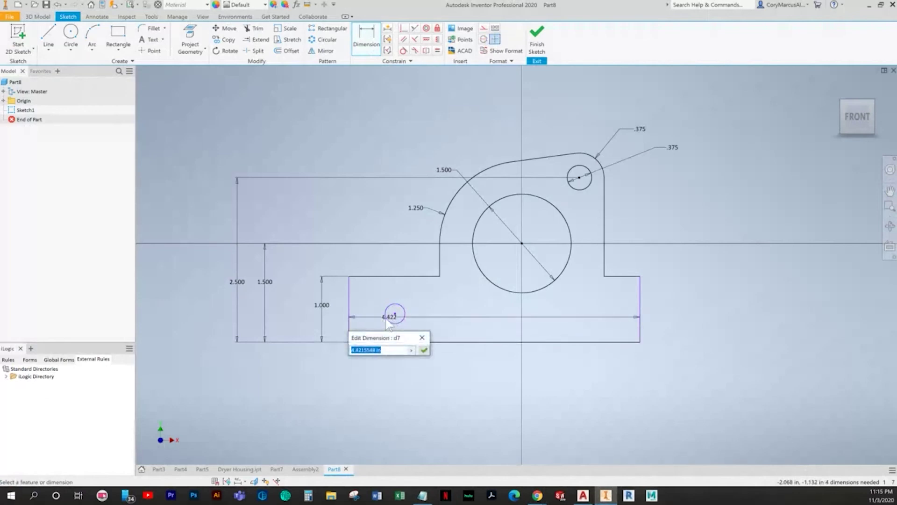
key(Escape)
key(d)
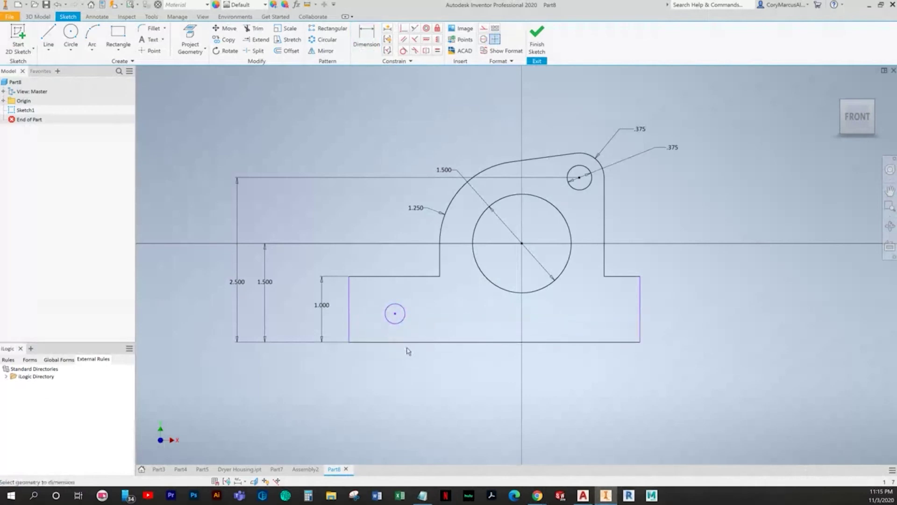
click(396, 329)
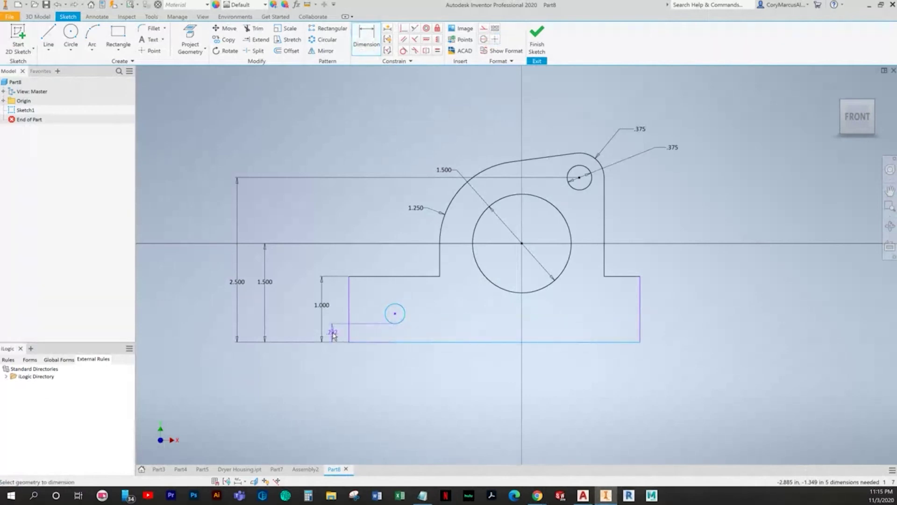
key(Escape)
Move the base height dimension outward and dimension the vertical distance from the bottom edge to the base hole's centre as 0.5 in.
drag(322, 305, 295, 302)
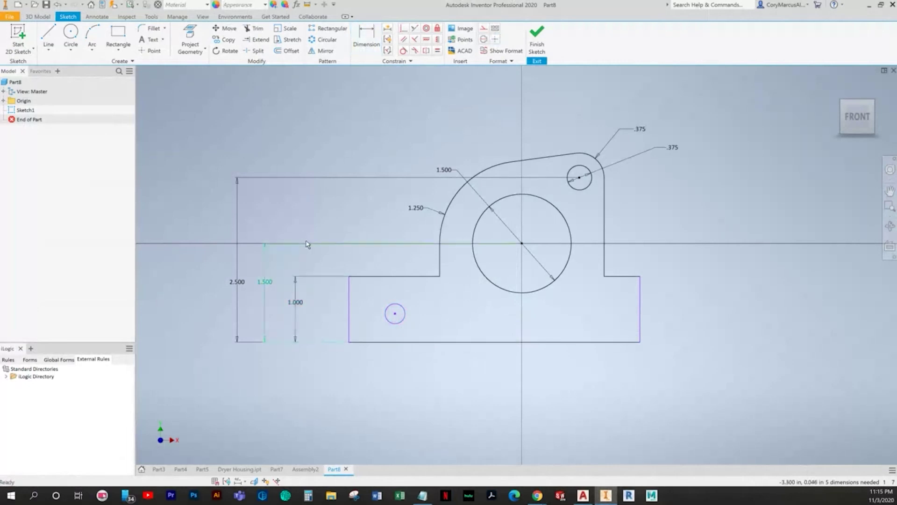
click(366, 41)
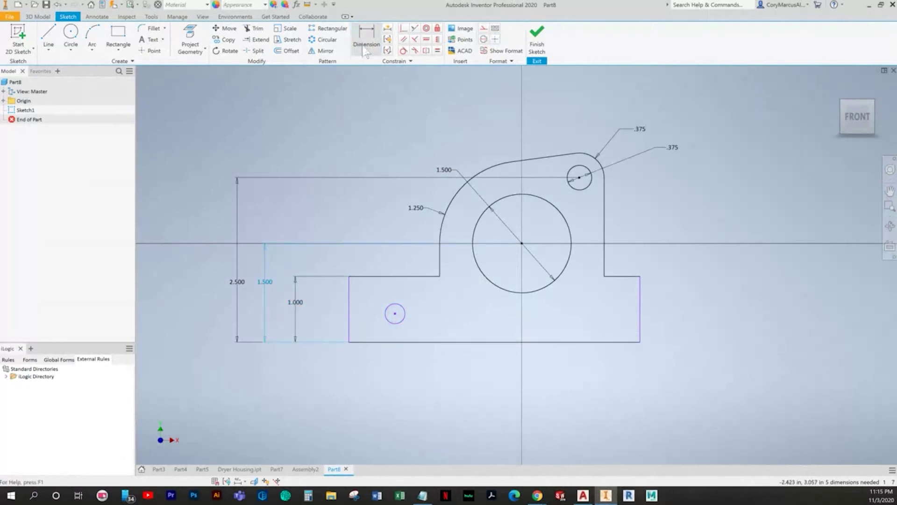
click(392, 333)
click(391, 341)
click(325, 323)
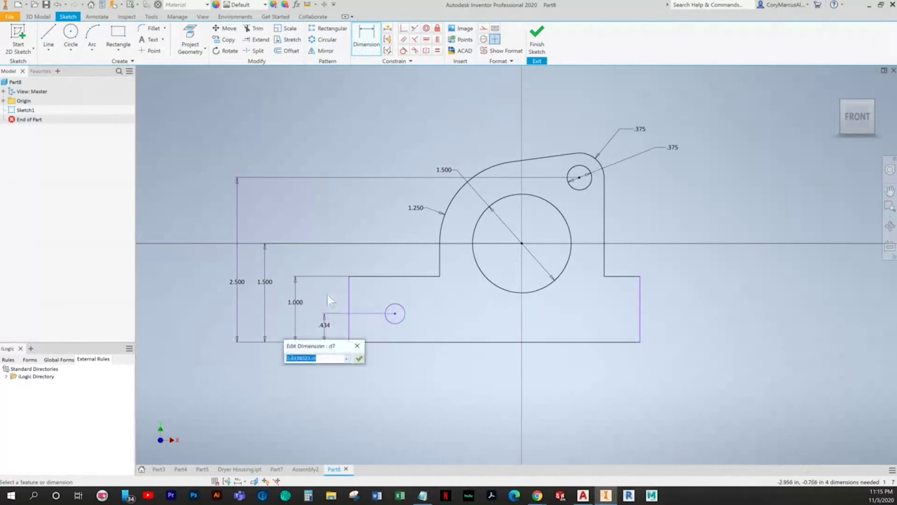
text(.5)
key(Return)
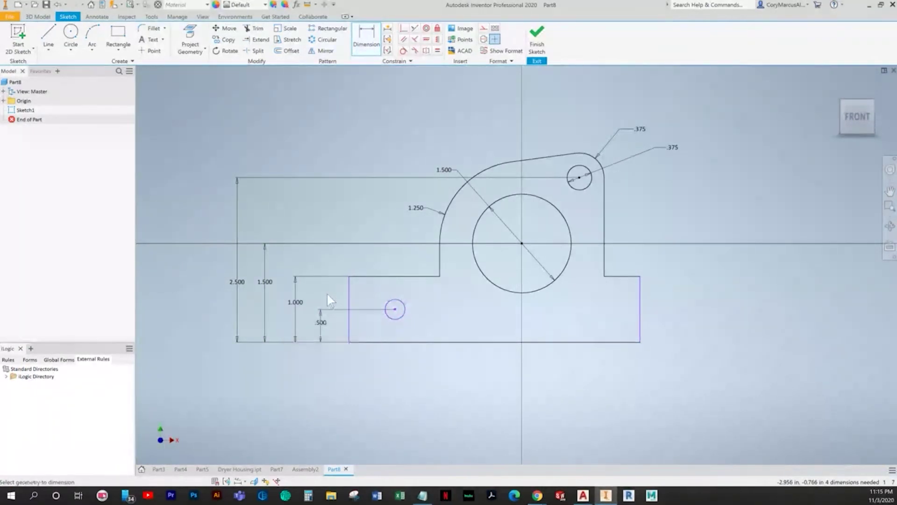
Dimension the horizontal distance from the base's left edge to the base hole's centre as 1 in.
click(348, 324)
click(379, 373)
text(1.03)
key(Return)
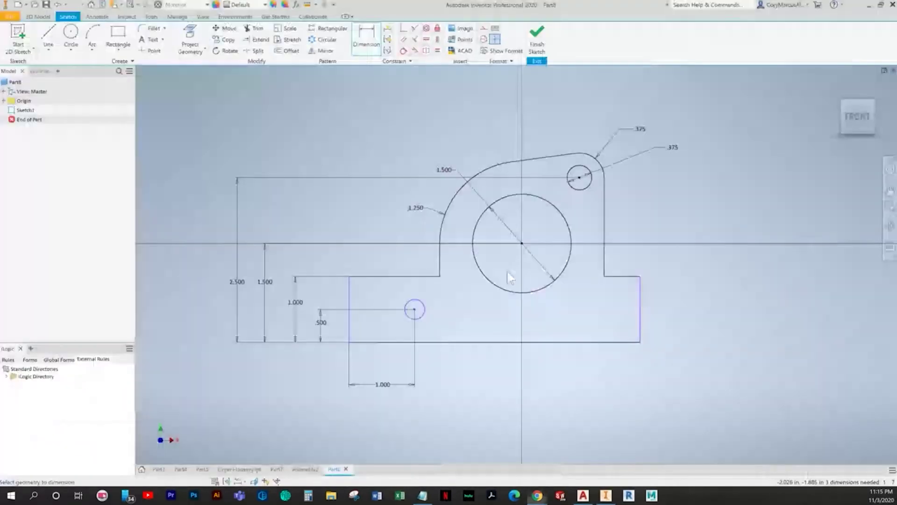
Constrain the small base hole to be equal in size to the ear hole.
click(438, 50)
click(586, 188)
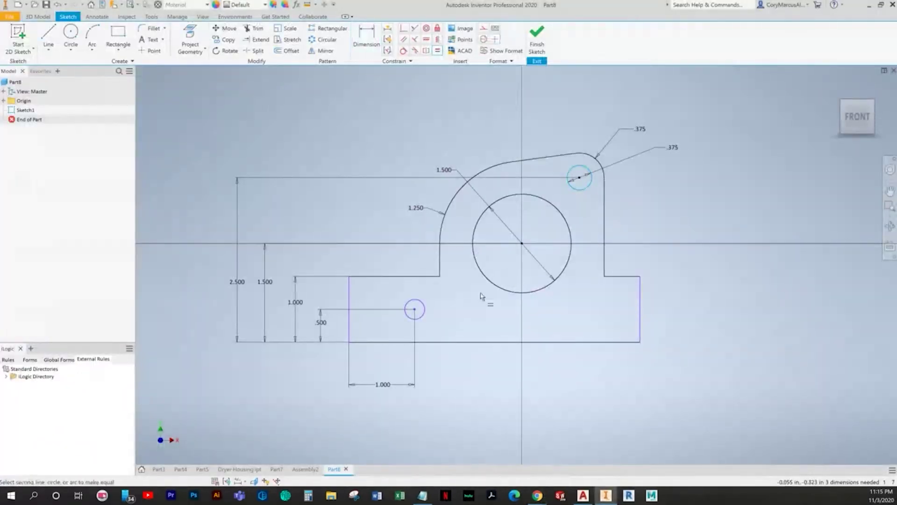
click(422, 309)
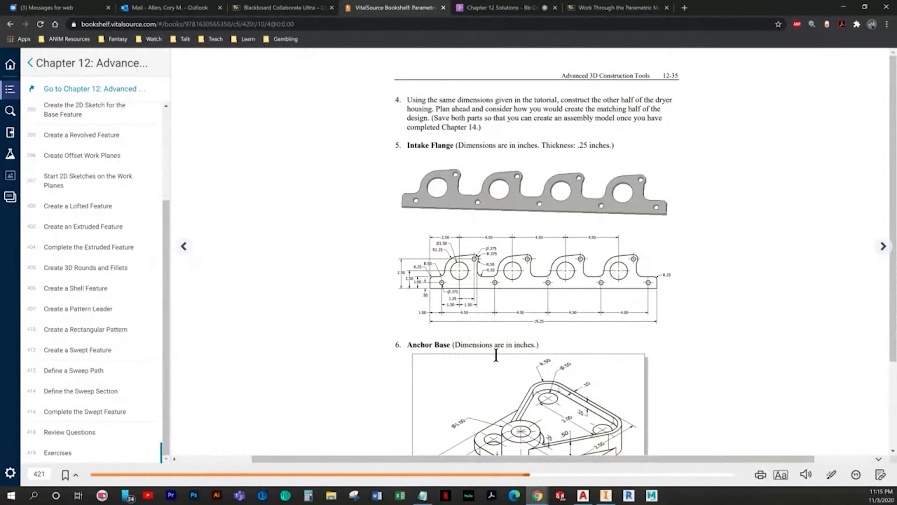
Dimension the horizontal distance from the base's left edge to the port hole's centre as 2.5 in.
key(alt+Tab)
click(367, 44)
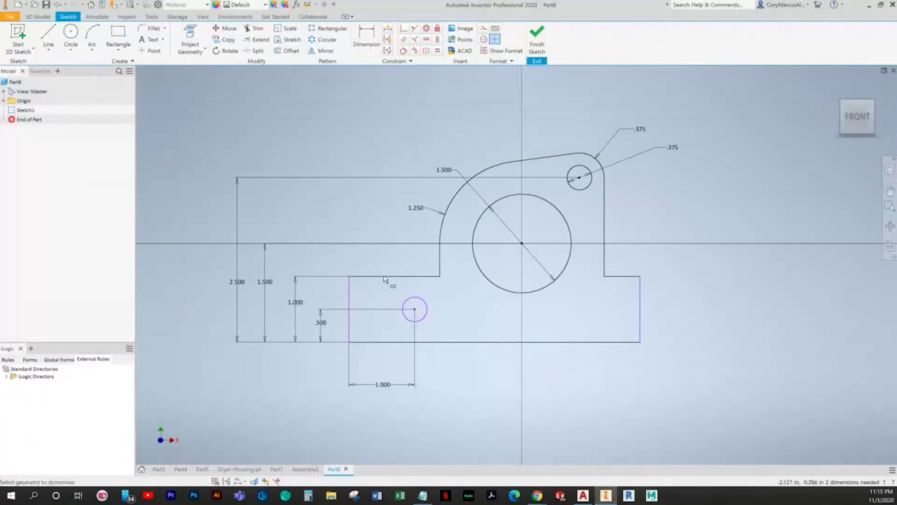
click(484, 214)
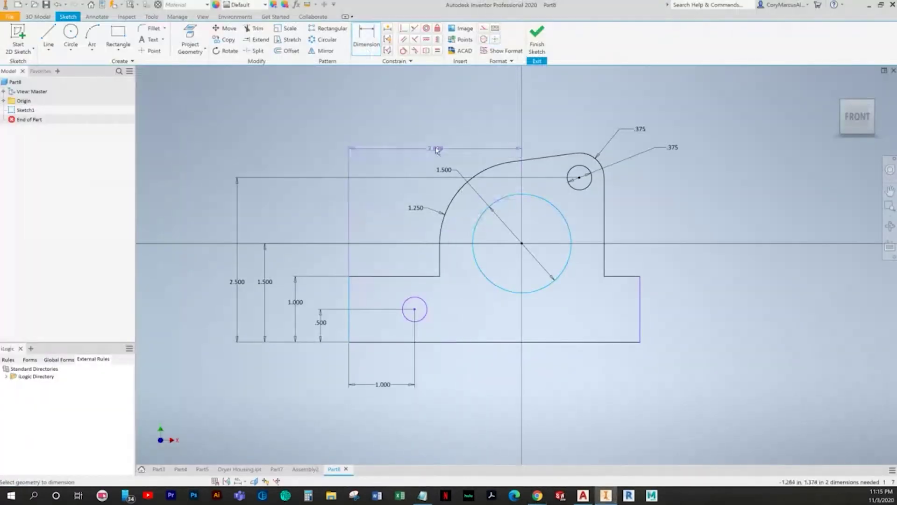
click(426, 128)
key(Return)
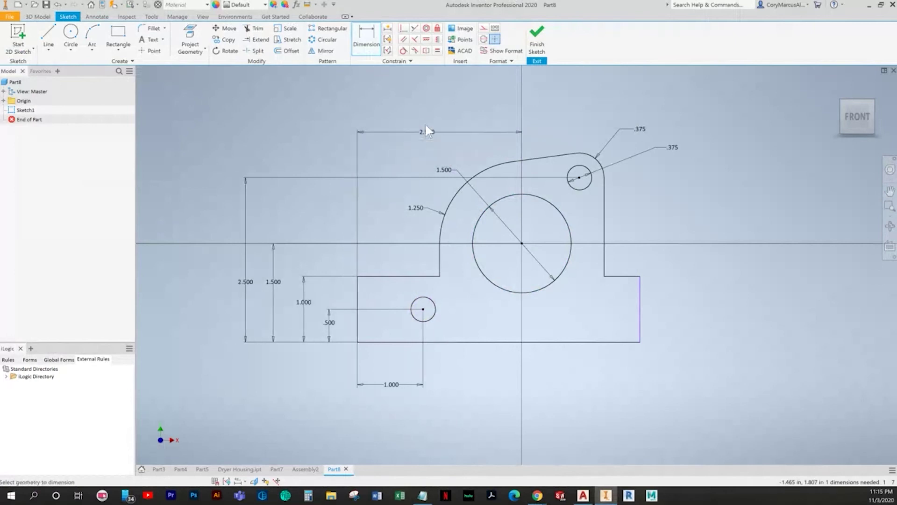
Check the Intake Flange drawing and dimension the horizontal distance from the ear's vertical right edge to the base's right edge as 1 in.
key(alt+Tab)
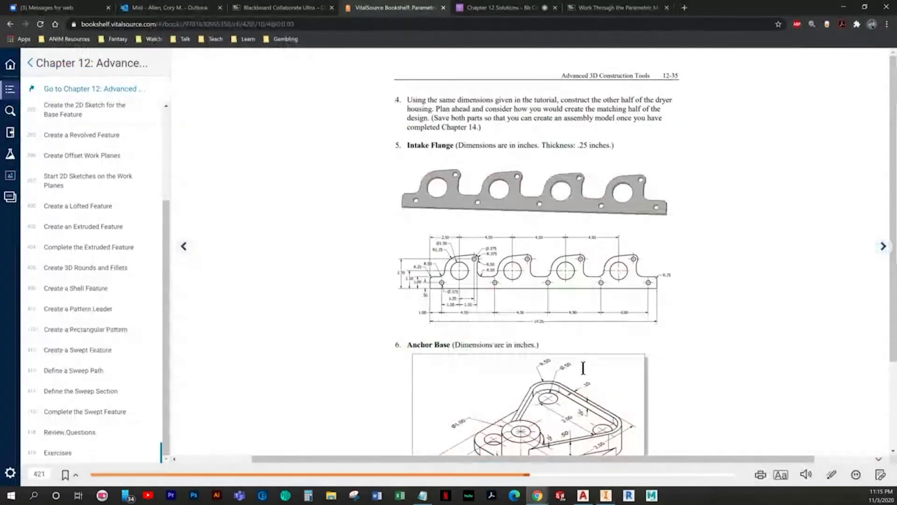
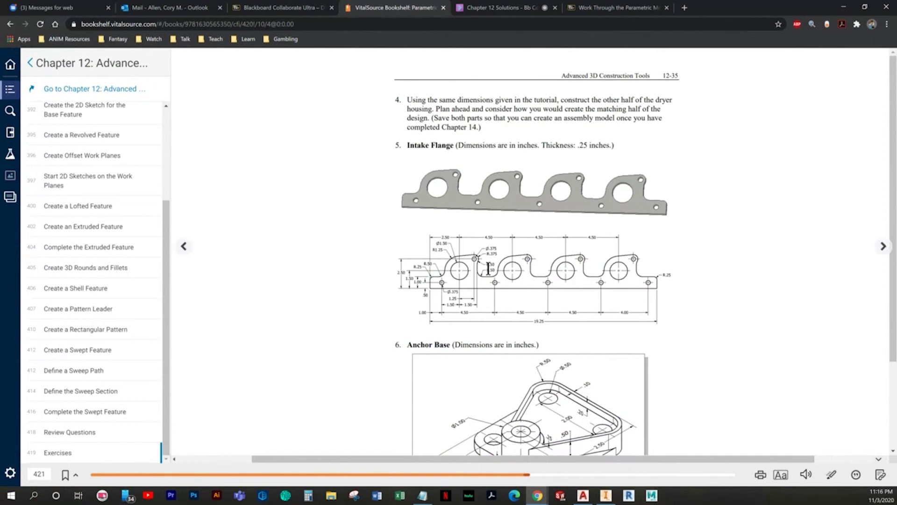
key(alt+Tab)
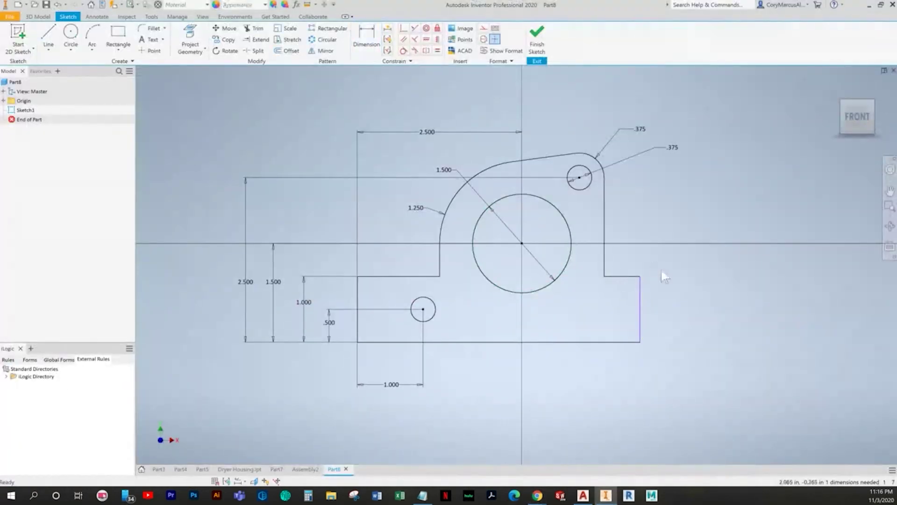
key(alt+Tab)
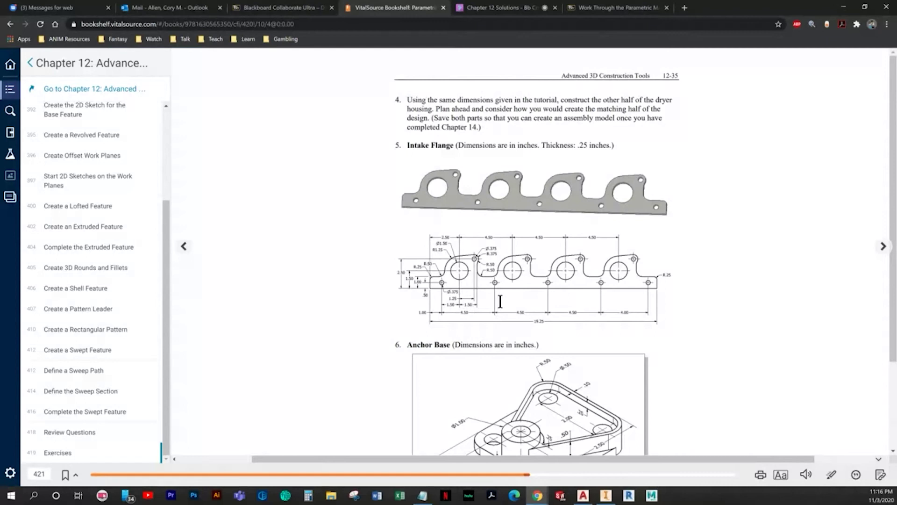
key(alt+Tab)
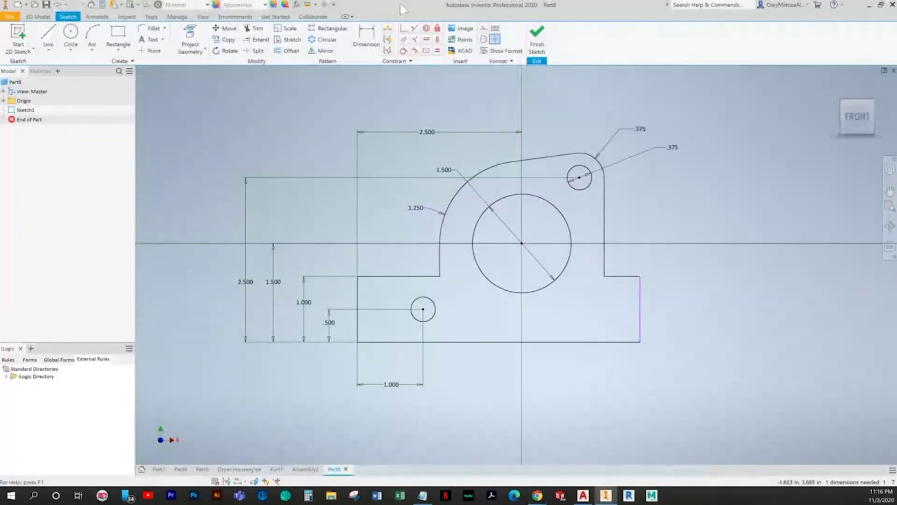
key(alt+Tab)
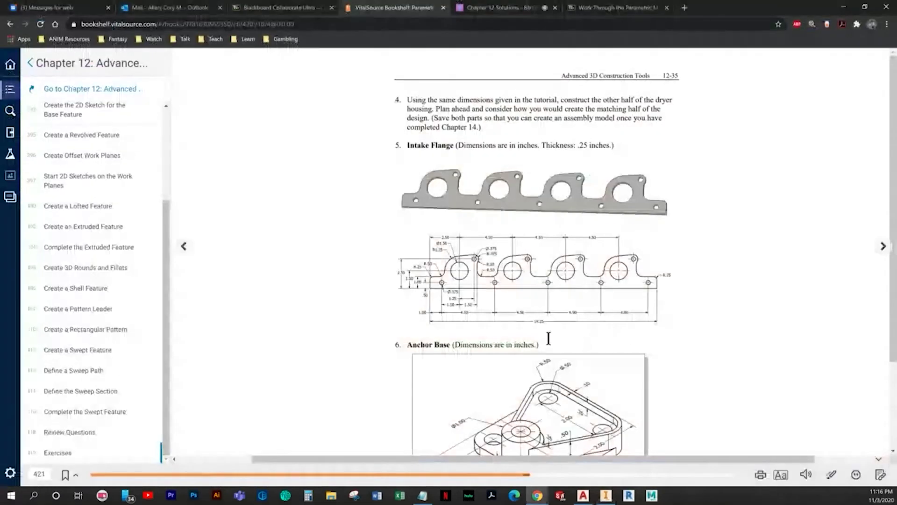
key(alt+Tab)
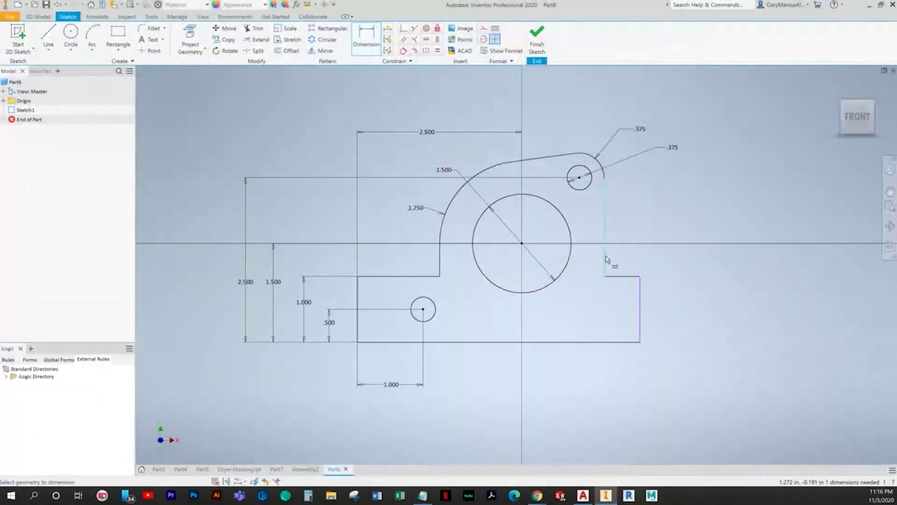
click(640, 299)
click(612, 404)
text(1)
key(Return)
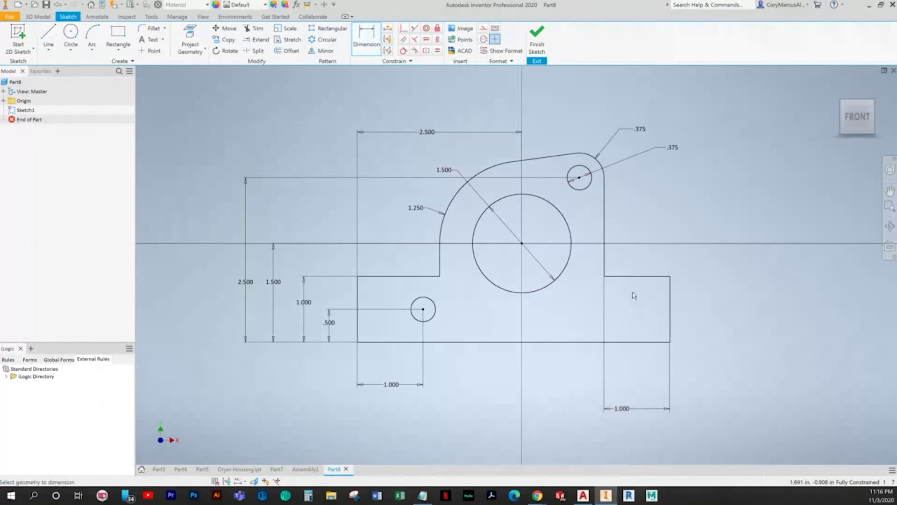
Finish the sketch and extrude its profile 0.25 in symmetrically about the sketch plane.
click(537, 38)
key(alt+Tab)
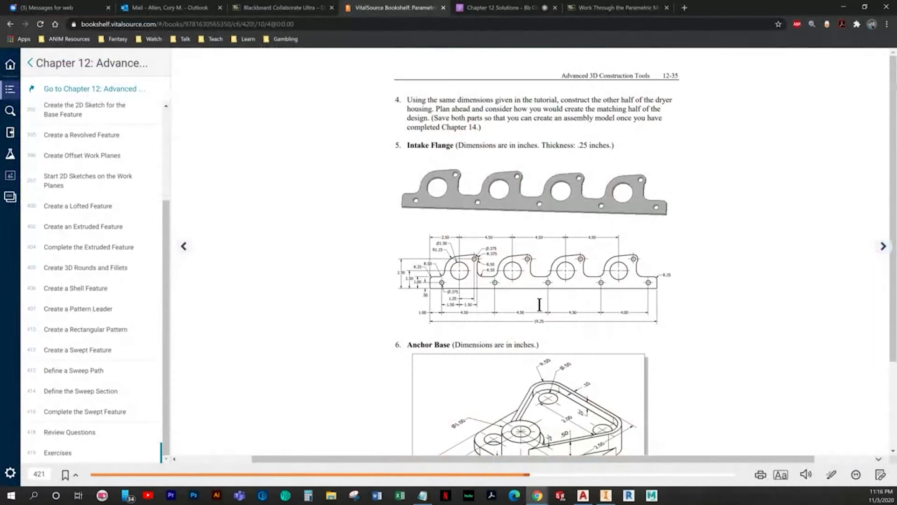
key(alt+Tab)
scroll(436, 262, down, 6)
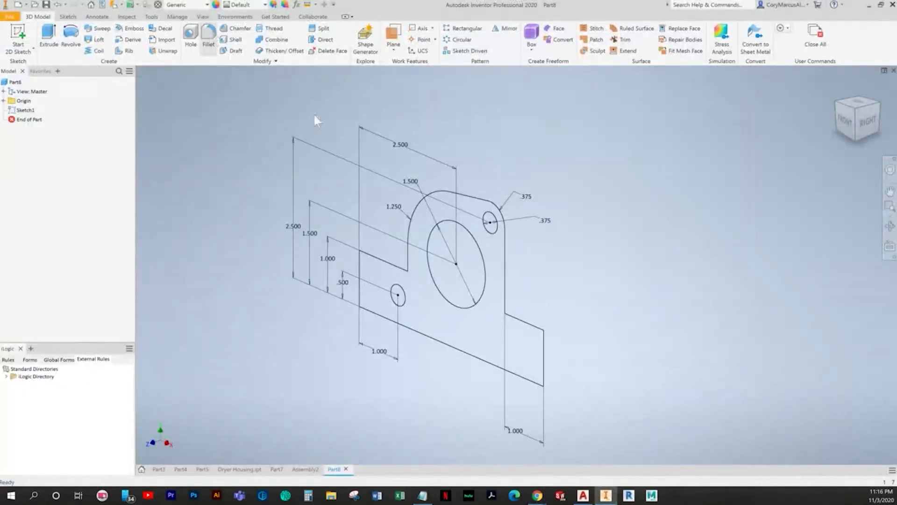
click(462, 264)
click(53, 41)
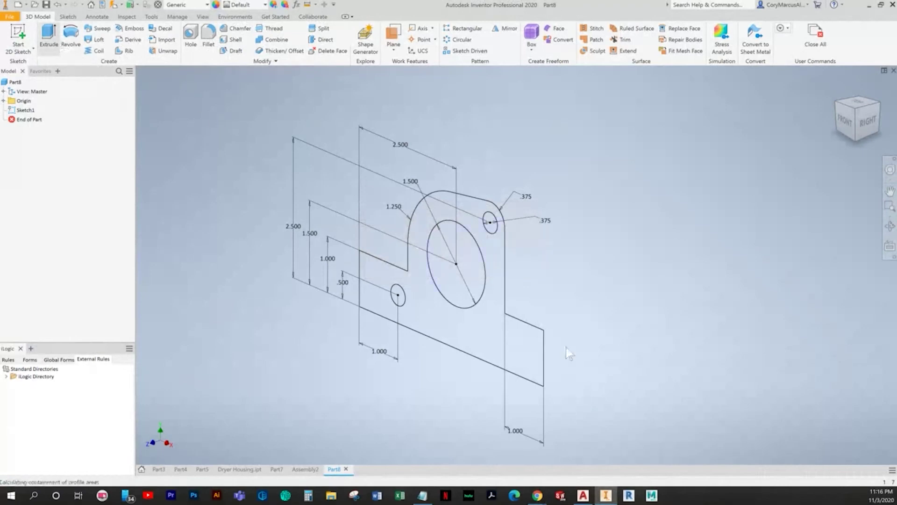
key(alt+Tab)
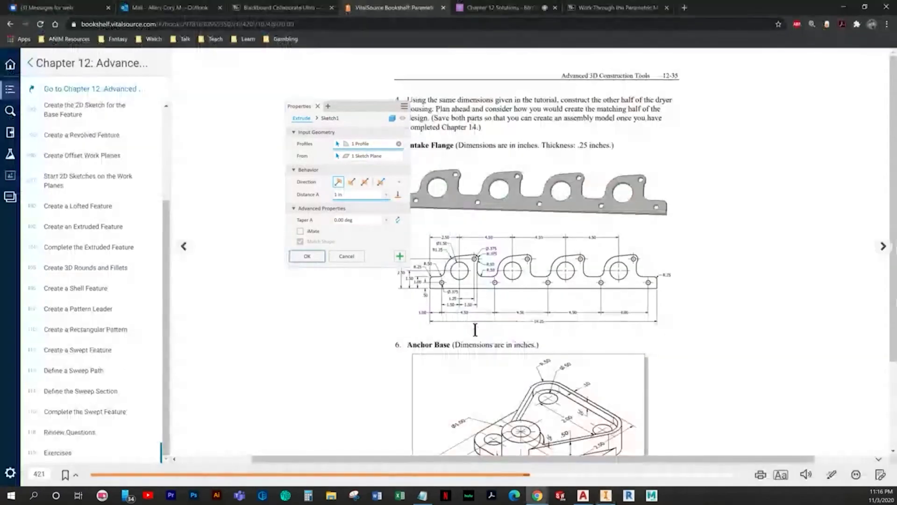
key(alt+Tab)
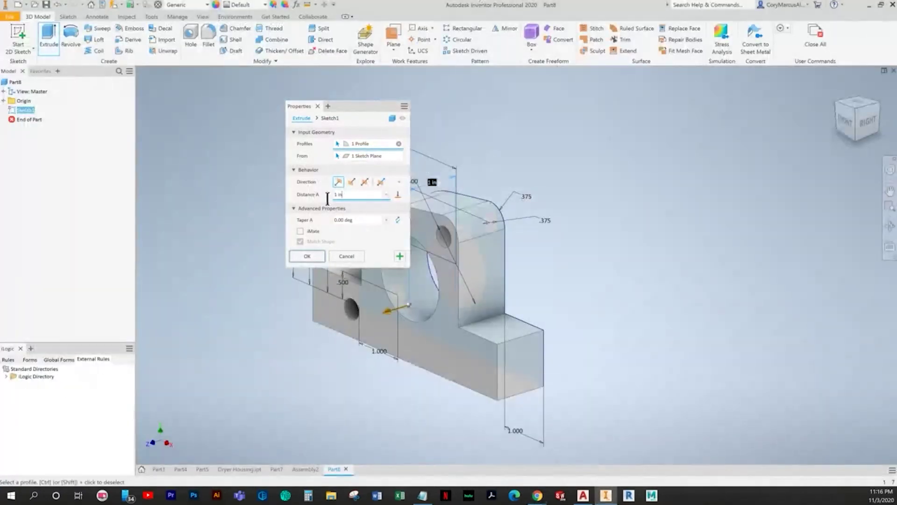
text(.25)
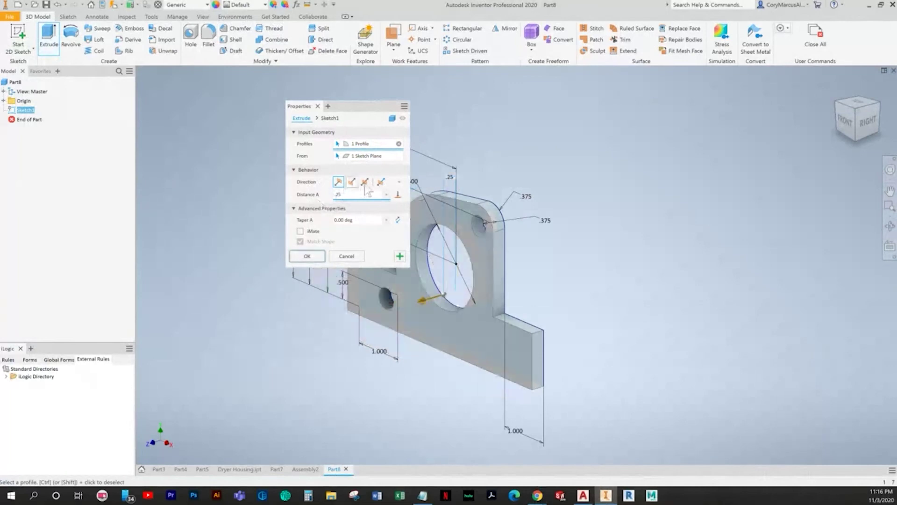
click(365, 182)
click(307, 256)
click(208, 44)
key(alt+Tab)
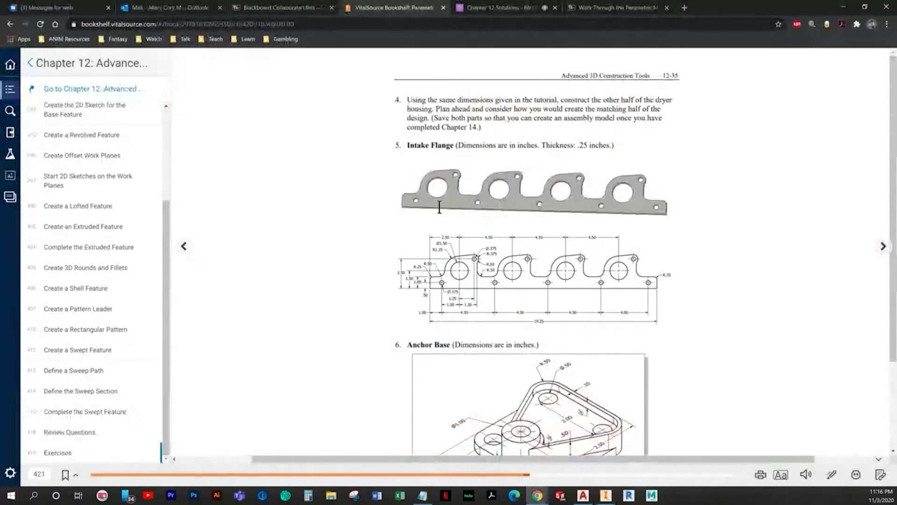
key(alt+Tab)
click(243, 109)
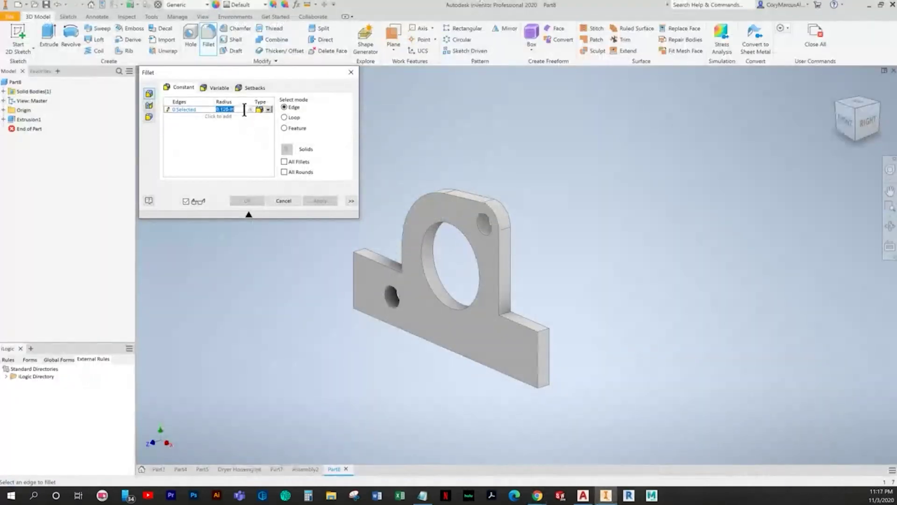
text(5)
click(508, 317)
key(alt+Tab)
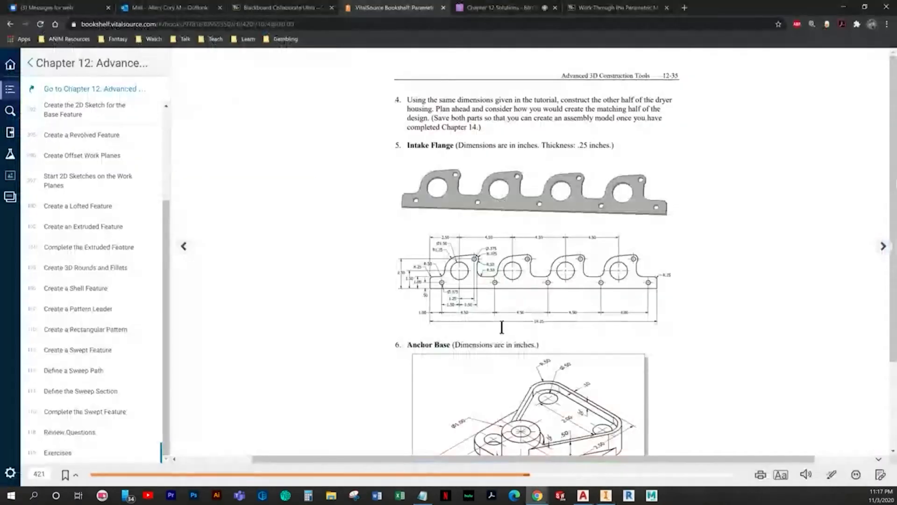
key(alt+Tab)
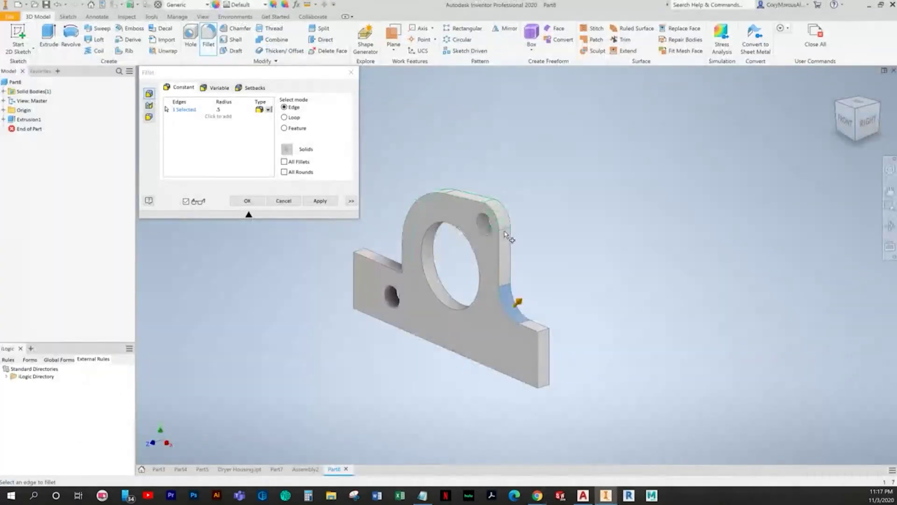
click(846, 120)
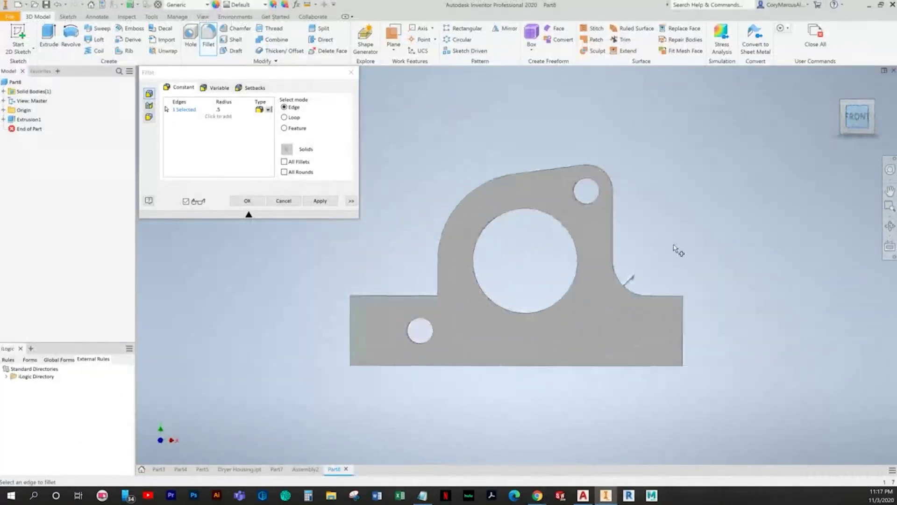
key(alt+Tab)
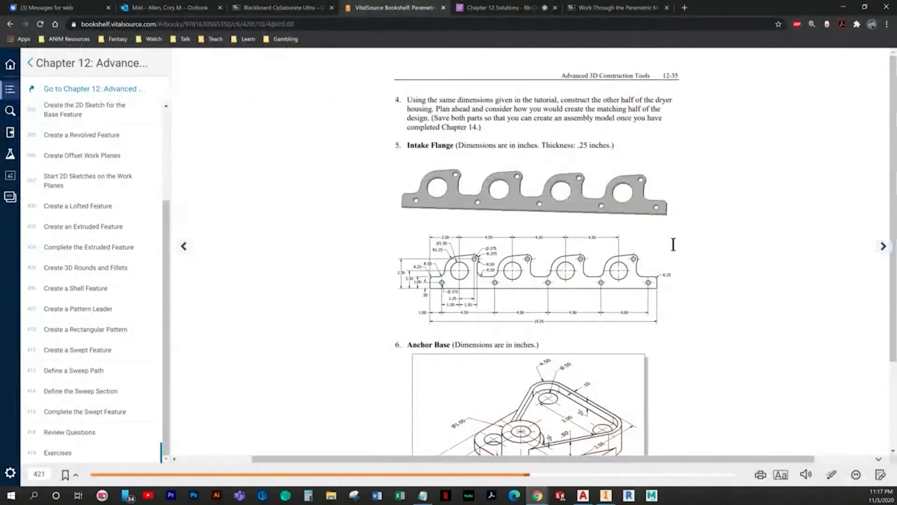
key(alt+Tab)
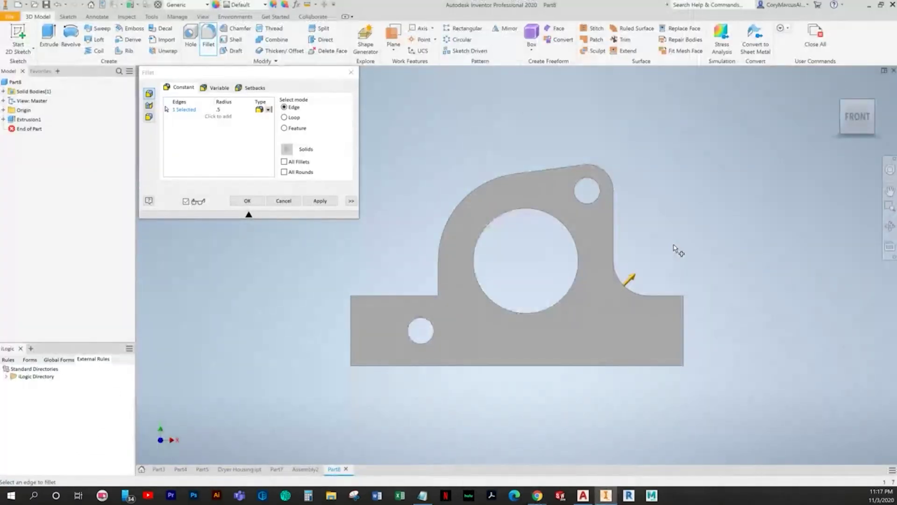
key(alt+Tab)
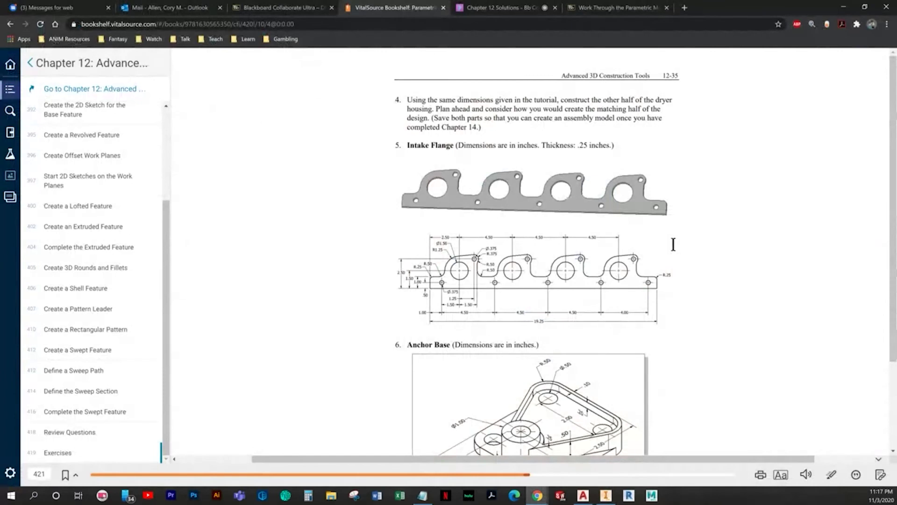
key(alt+Tab)
key(Escape)
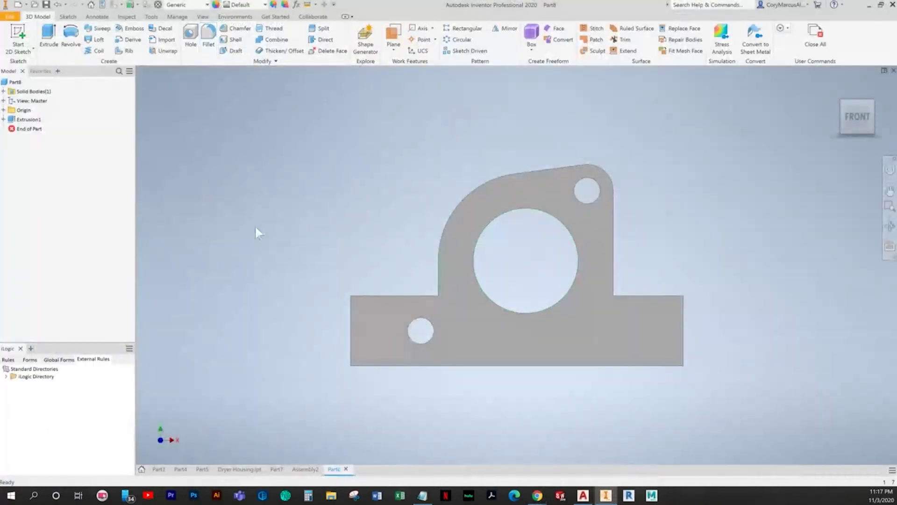
Undo the extrusion and delete the ear's vertical right edge from the base sketch.
key(ctrl+z)
key(ctrl+z)
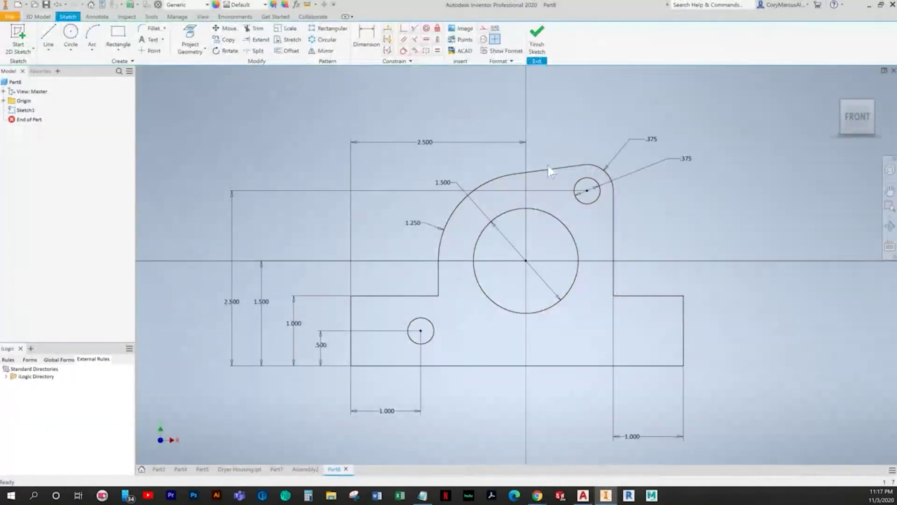
middle_drag(664, 257, 551, 243)
click(501, 217)
key(Delete)
Extend the ear arc's open end inward below its hole and draw a vertical line about 1.4 in long from the base's step corner up across the arc.
drag(499, 176, 482, 202)
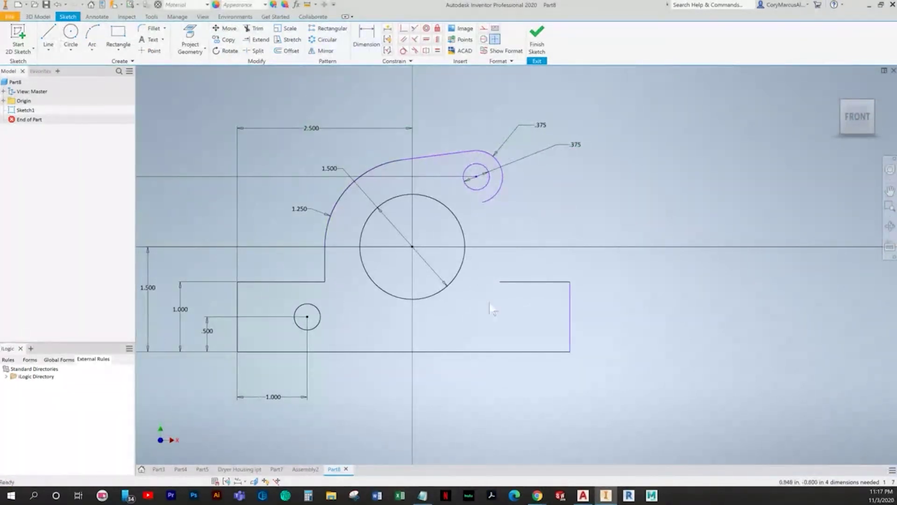
key(l)
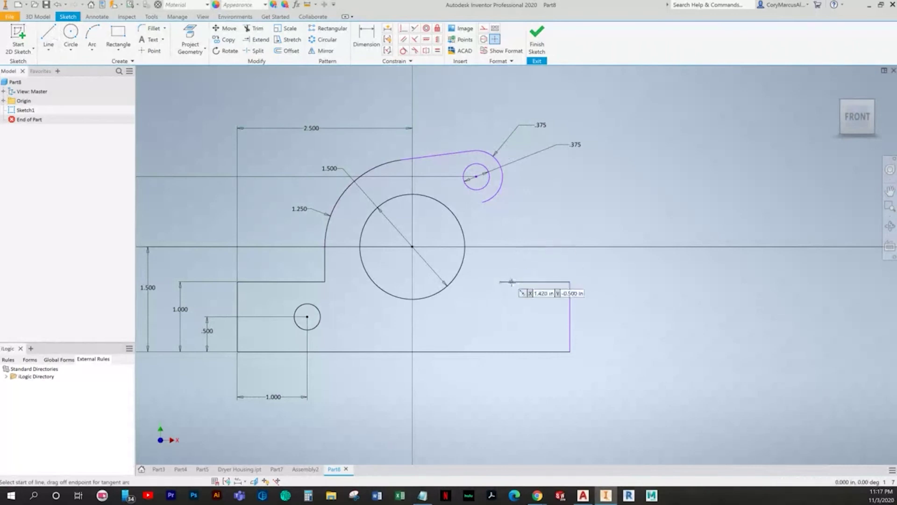
click(499, 281)
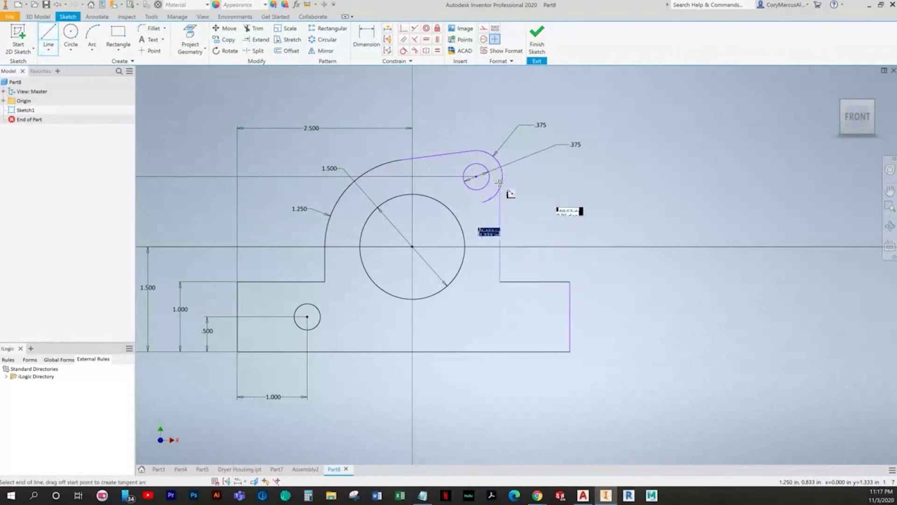
click(499, 182)
key(Escape)
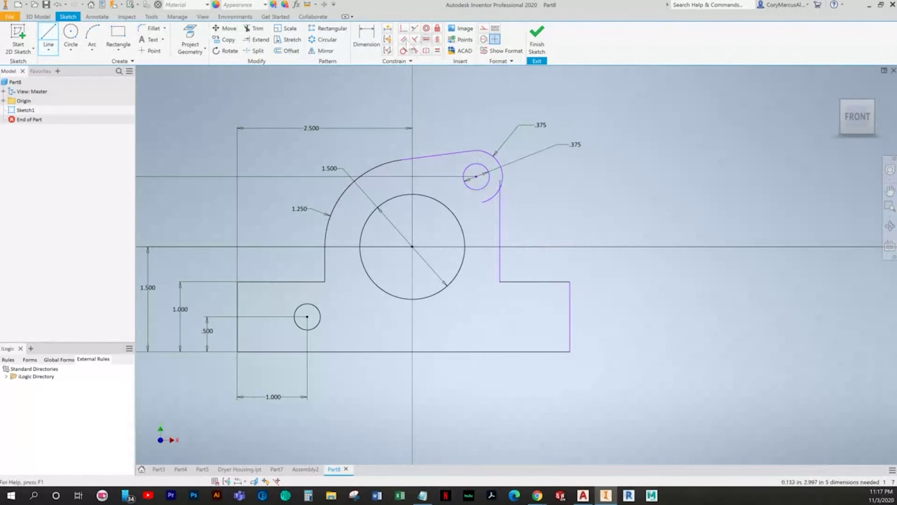
Try dimensioning the new vertical edge 1.25 in from the port hole's centre, checking it against the Intake Flange drawing.
key(d)
click(499, 224)
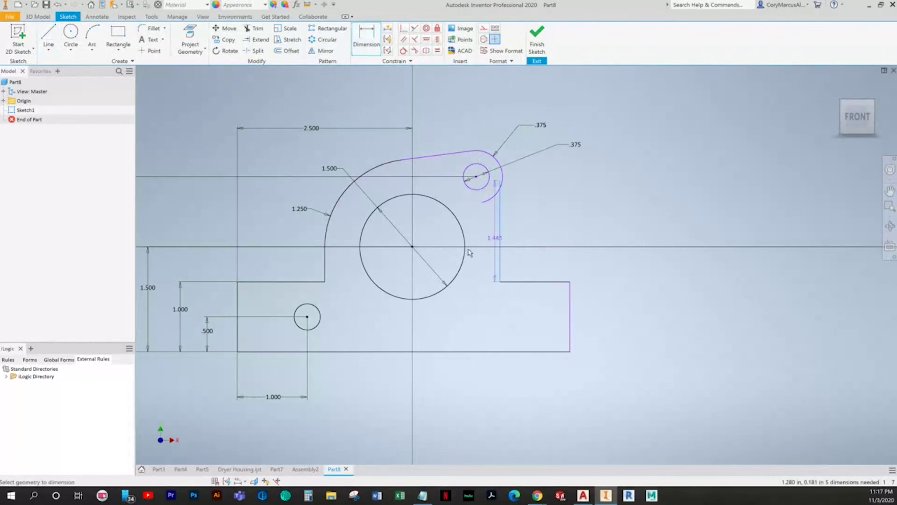
click(413, 246)
click(451, 317)
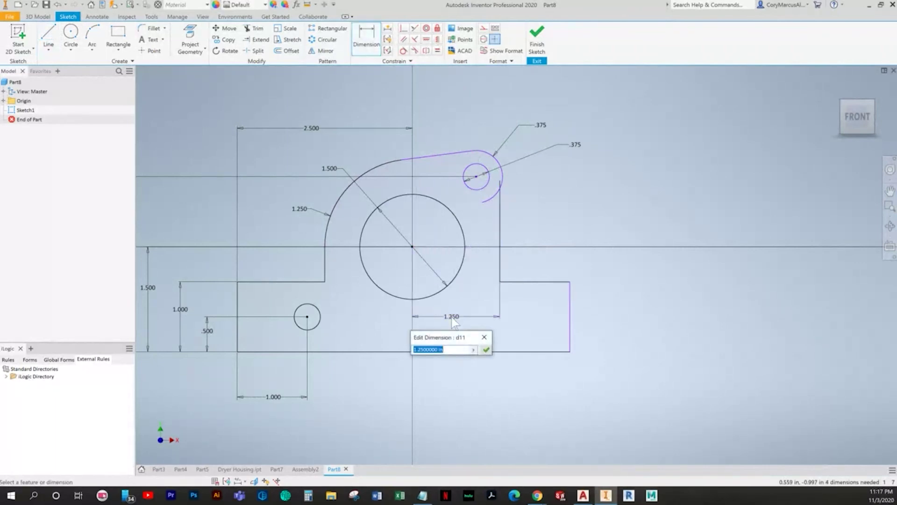
key(Return)
key(alt+Tab)
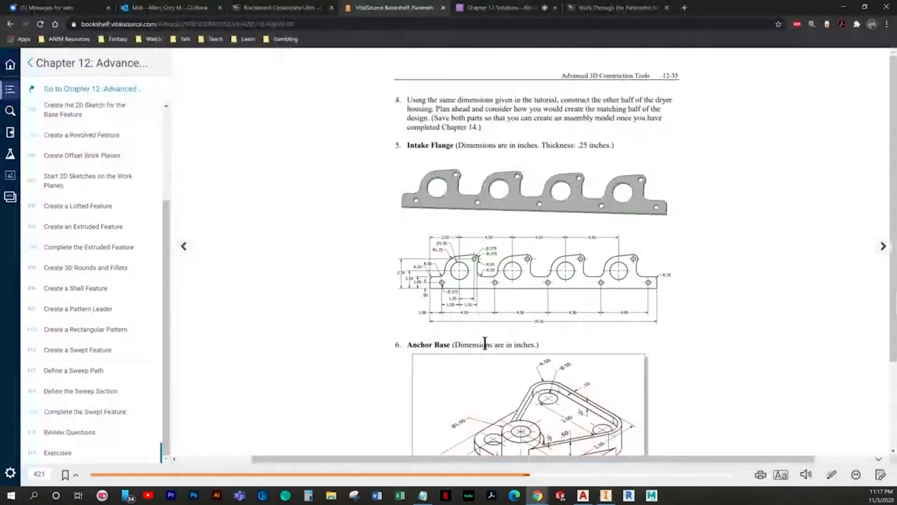
key(alt+Tab)
key(alt+Tab)
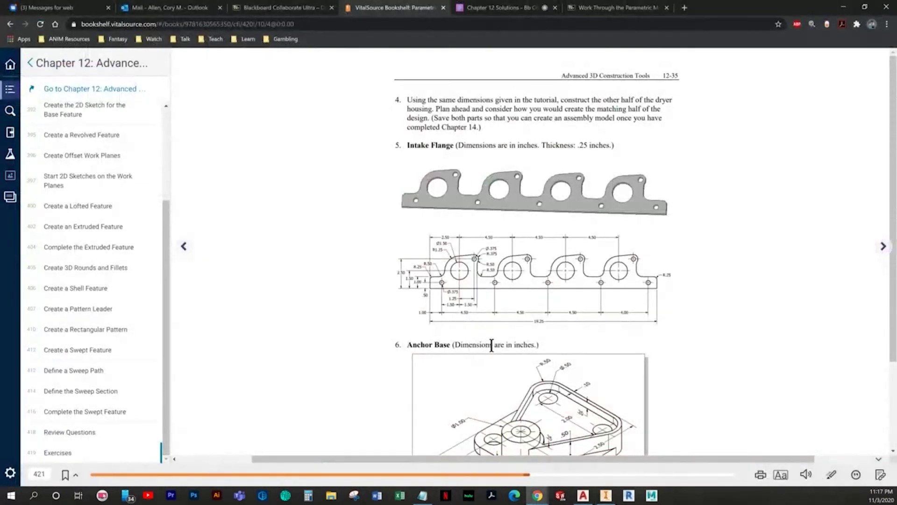
key(alt+Tab)
click(500, 301)
key(Delete)
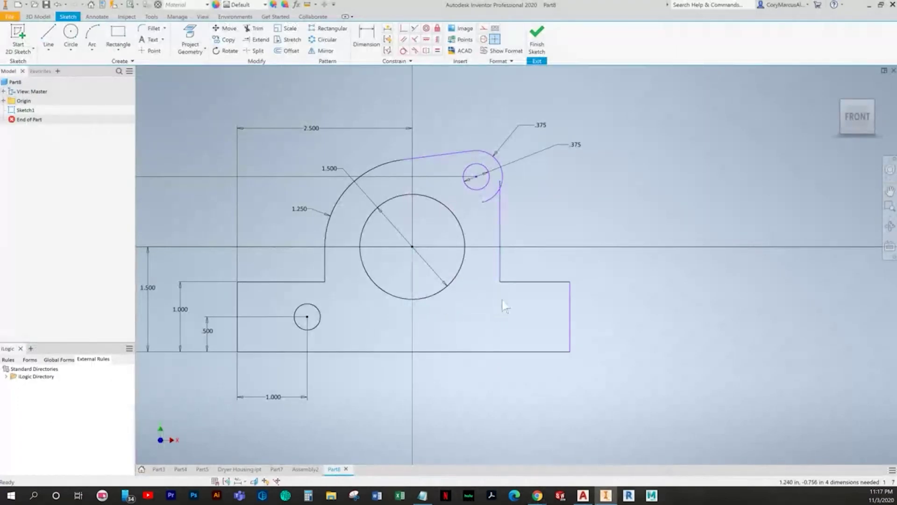
Dimension the horizontal distance between the port hole's centre and the ear hole's centre as 1.25 in.
key(d)
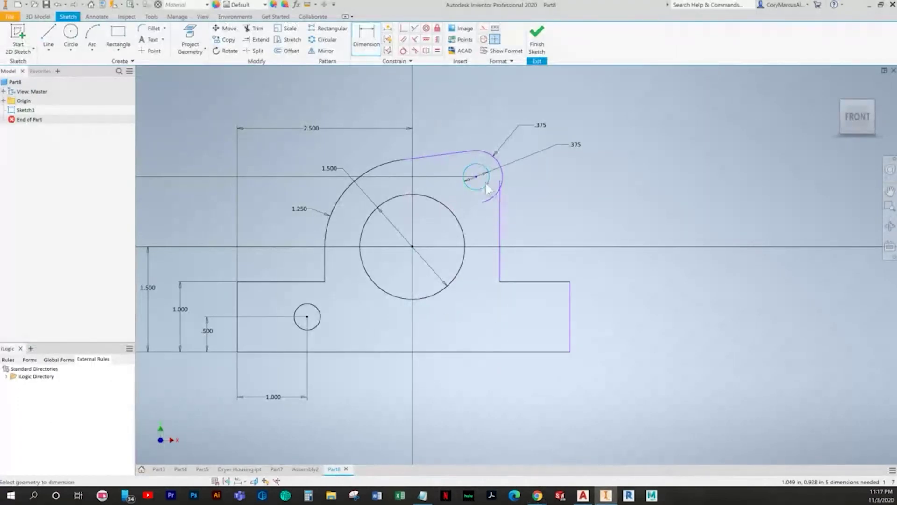
click(466, 234)
click(478, 387)
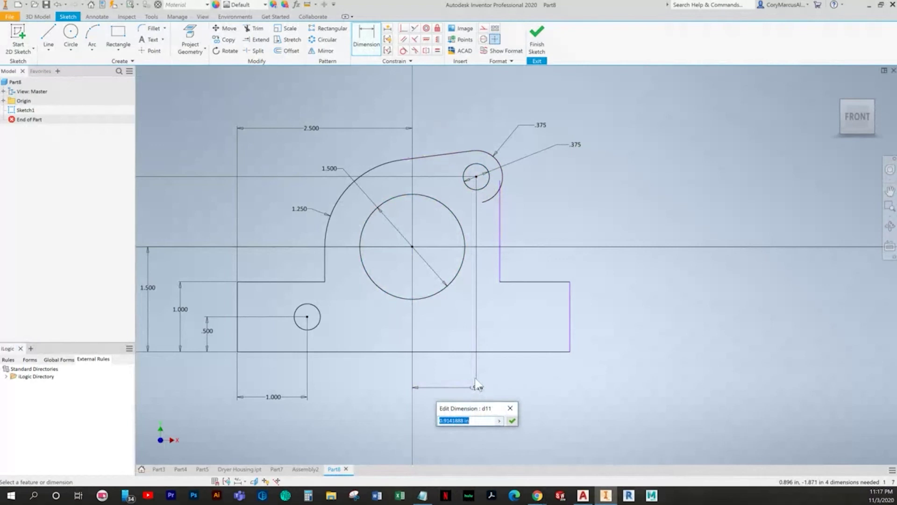
text(1.25)
key(Return)
Dimension the horizontal distance from the port hole's centre to the ear's vertical right edge as 1.5 in.
click(500, 211)
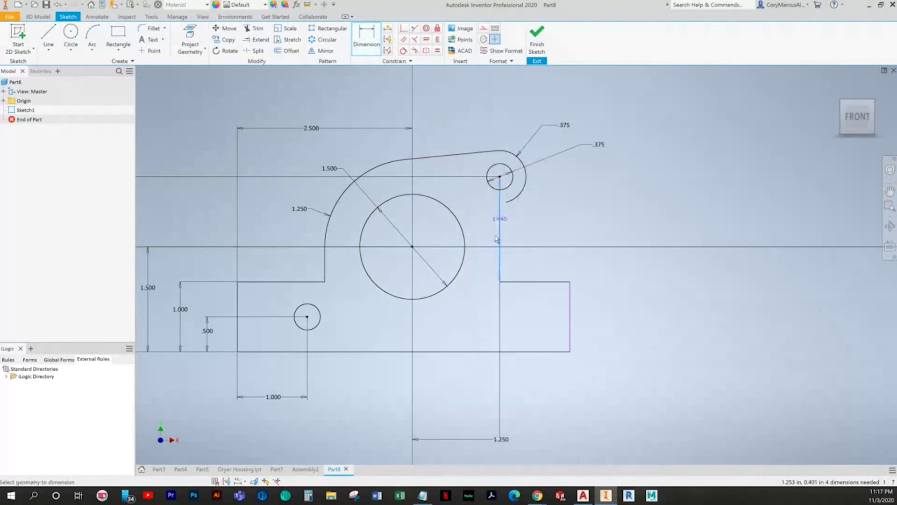
click(456, 283)
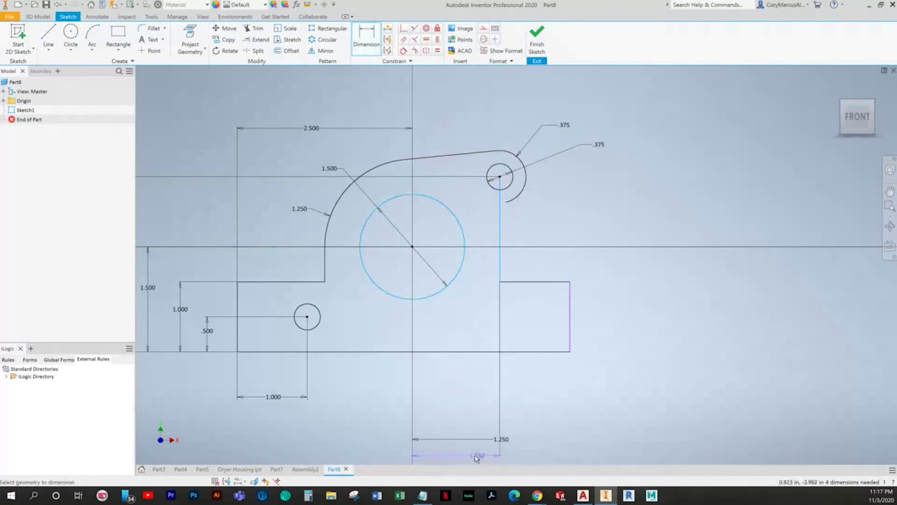
click(477, 456)
text(1.5)
key(Return)
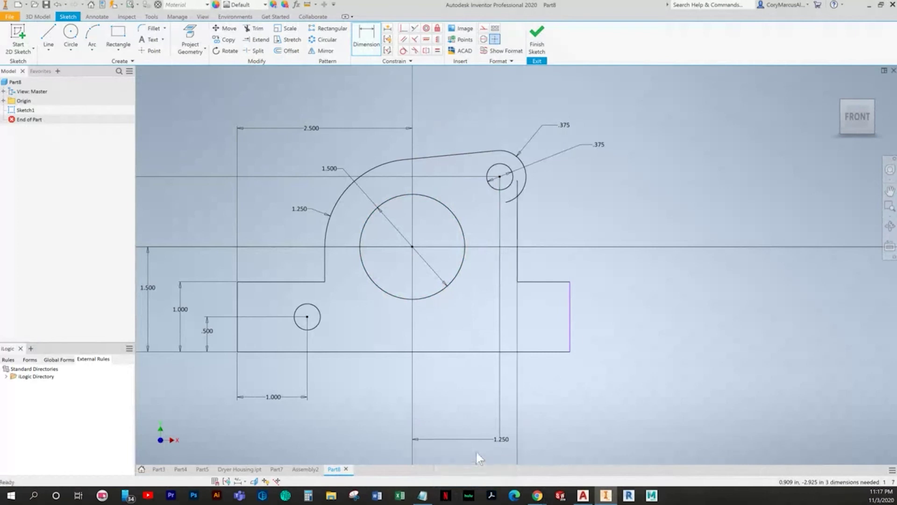
Reposition the 1.25 in and 1.5 in horizontal dimensions closer beneath the base.
drag(502, 441, 444, 380)
scroll(485, 422, down, 3)
middle_drag(485, 423, 451, 321)
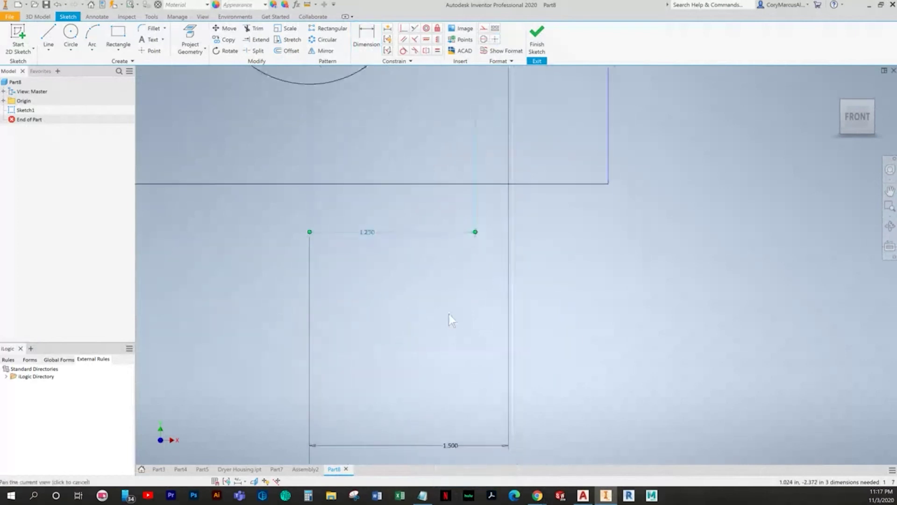
scroll(458, 341, up, 5)
key(Escape)
drag(455, 387, 442, 328)
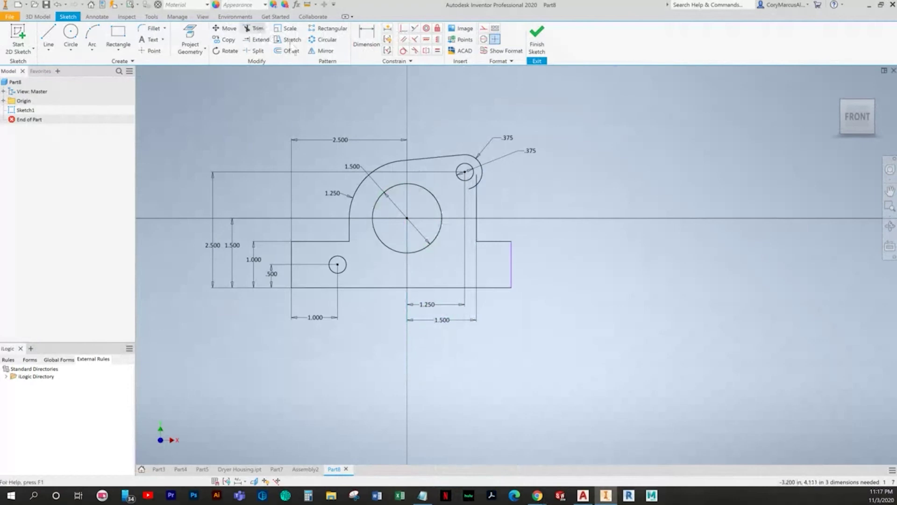
Trim the overhanging ends of the ear's arc and vertical right edge back to where they cross.
click(253, 28)
scroll(474, 157, up, 3)
click(473, 217)
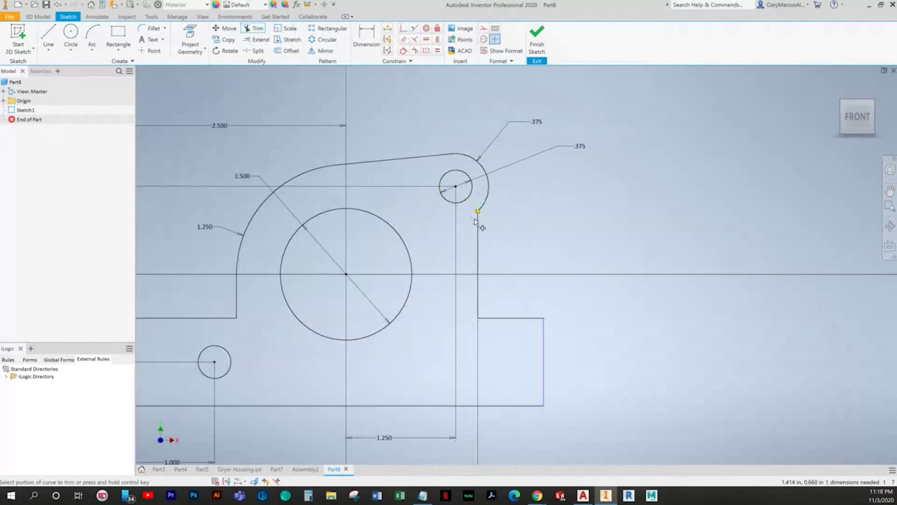
middle_drag(493, 248, 493, 234)
key(Escape)
Dimension the horizontal distance from the ear's vertical edge to the base's right end as 1 in.
click(368, 44)
middle_drag(509, 272, 524, 266)
click(492, 262)
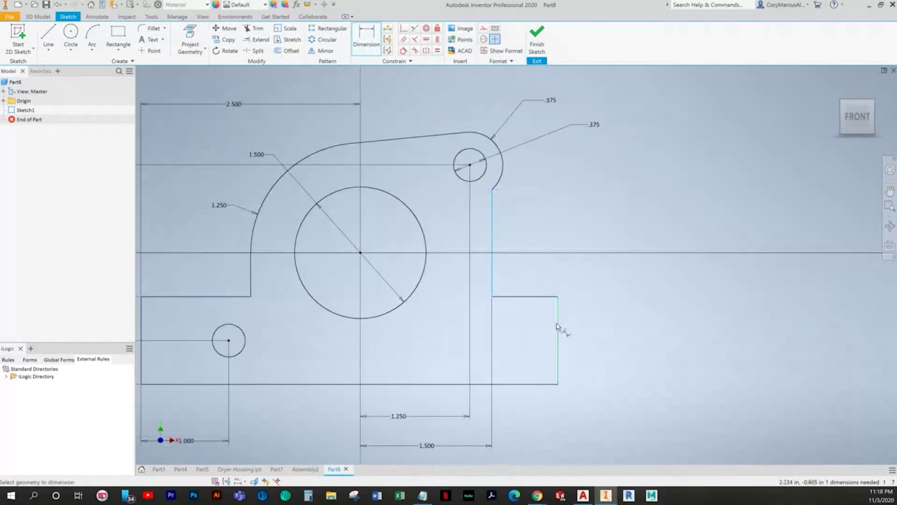
click(537, 424)
text(1)
key(Return)
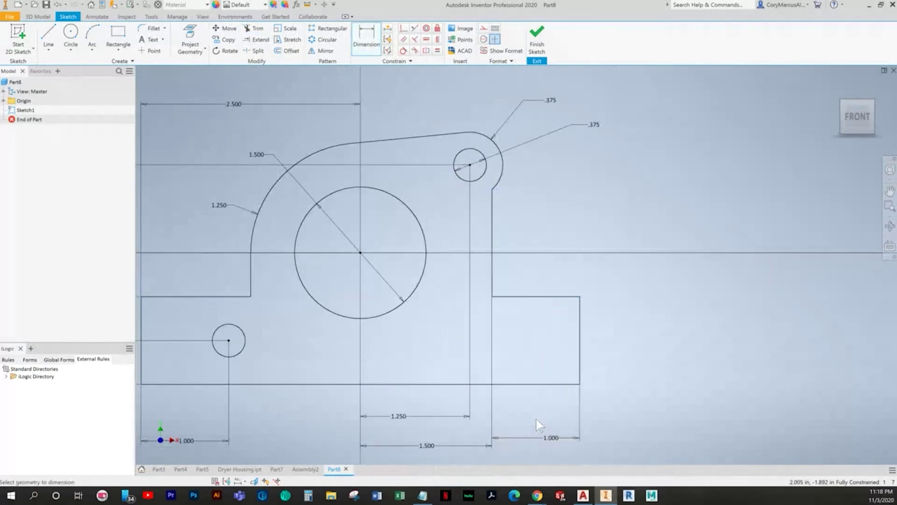
Check the Intake Flange drawing, finish the revised sketch and extrude its profile 0.25 in symmetrically about the sketch plane.
scroll(536, 419, down, 3)
key(alt+Tab)
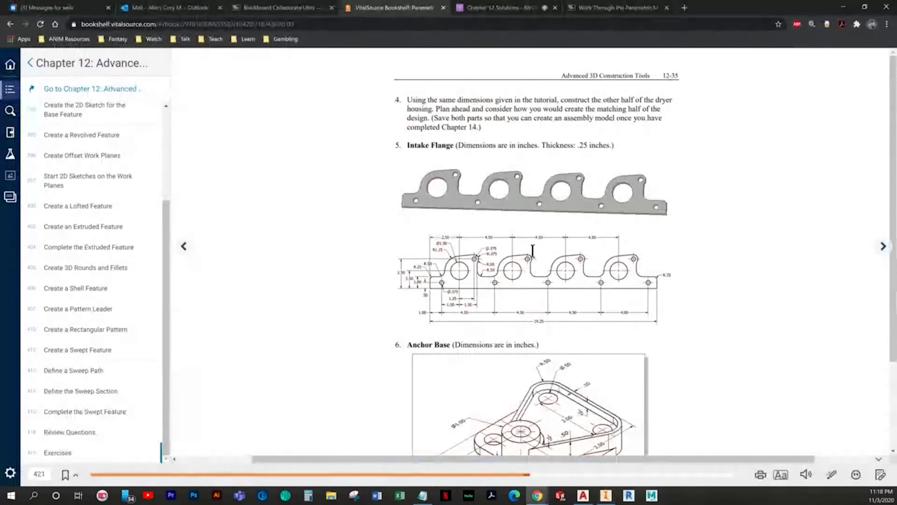
key(alt+Tab)
click(537, 45)
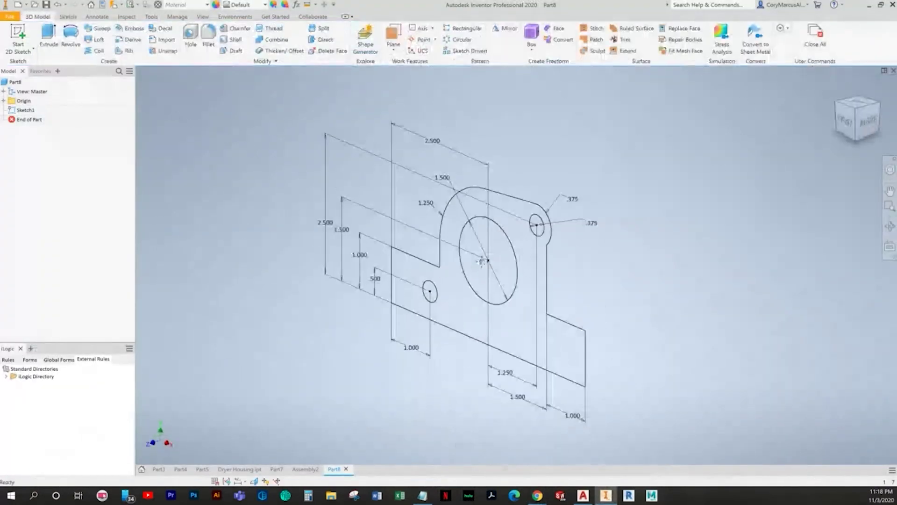
click(48, 35)
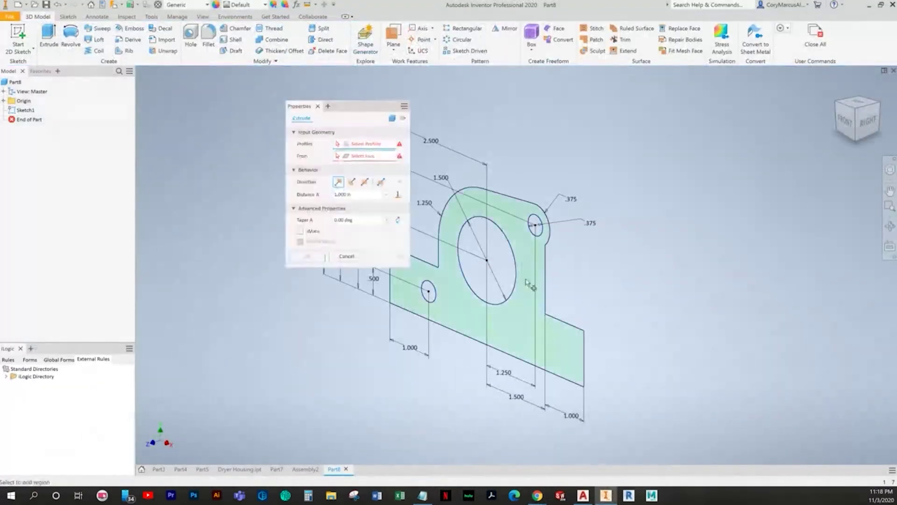
click(513, 323)
click(365, 182)
text(.25)
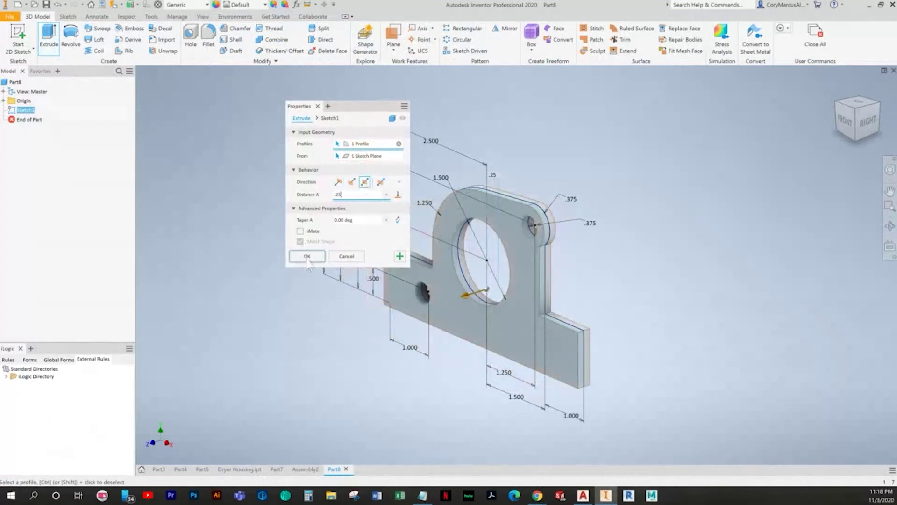
click(306, 256)
Fillet the ear's two right-side inner edges and the concave edge where the main arc meets the base with a 0.5 in radius.
click(209, 38)
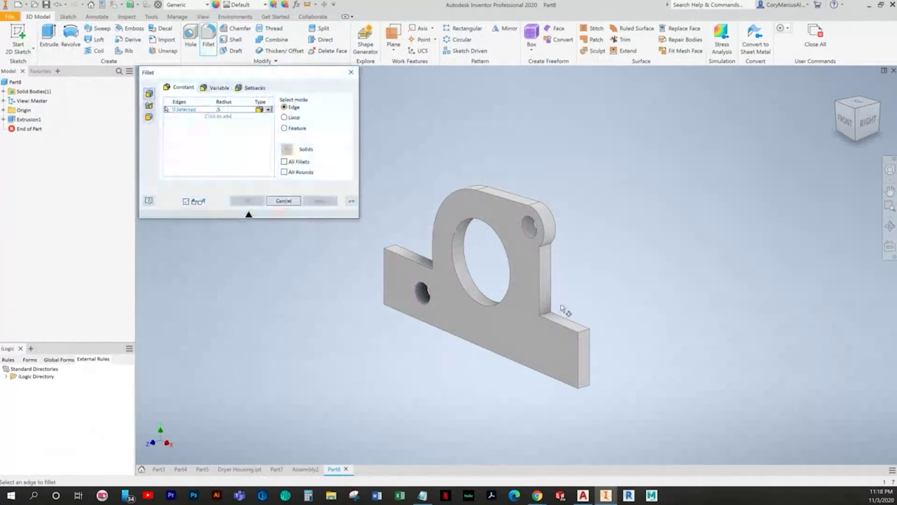
click(549, 317)
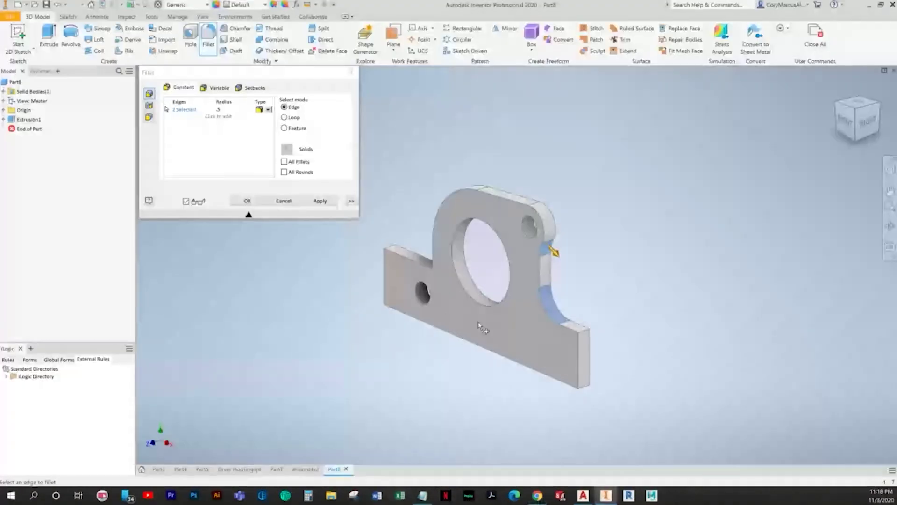
shift+middle_drag(478, 321, 449, 271)
click(449, 272)
key(alt+Tab)
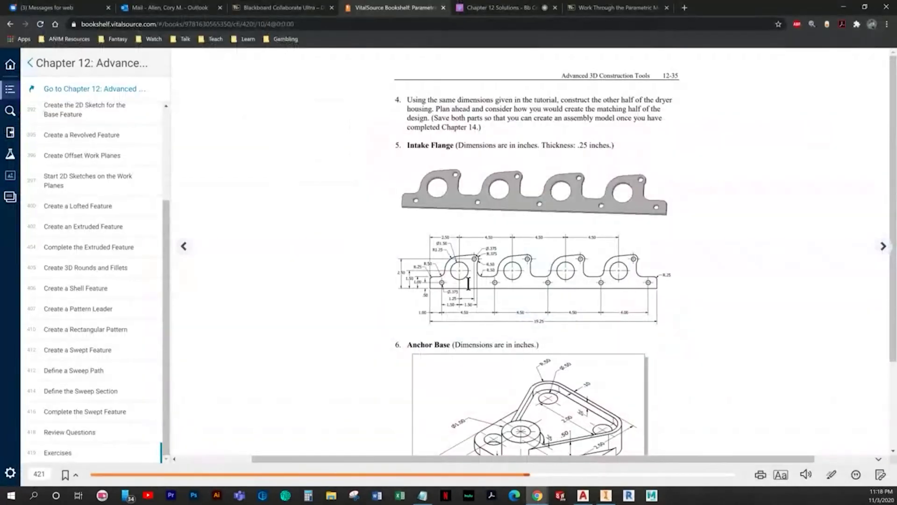
key(alt+Tab)
click(317, 202)
Fillet the upper corner at the base's left end with a 0.25 in radius.
click(241, 110)
text(2)
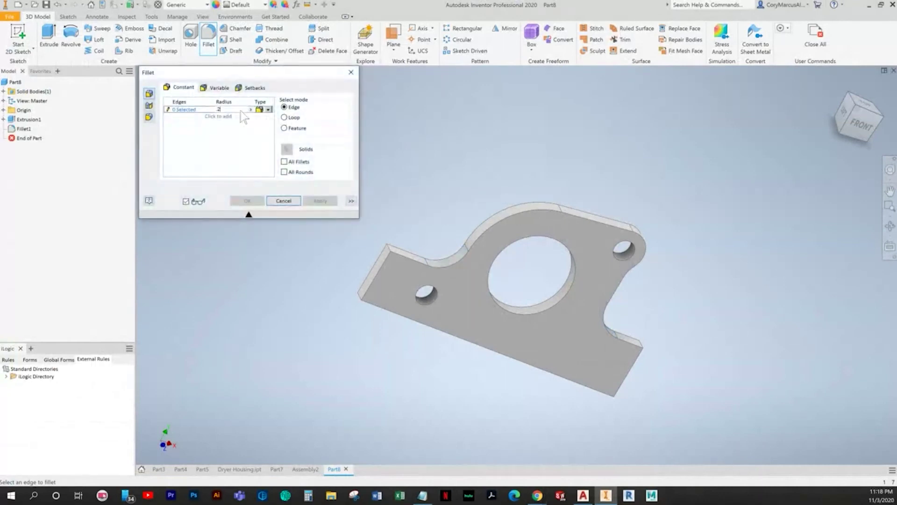
shift+middle_drag(332, 220, 397, 290)
click(384, 294)
click(248, 201)
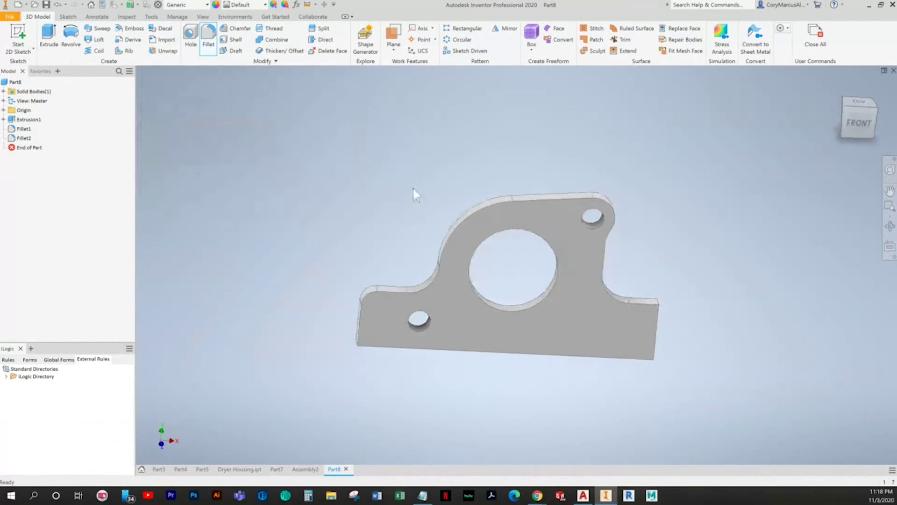
Create a rectangular pattern of the extrusion along the base's bottom edge with 4 occurrences spaced 4.5 in apart.
key(F6)
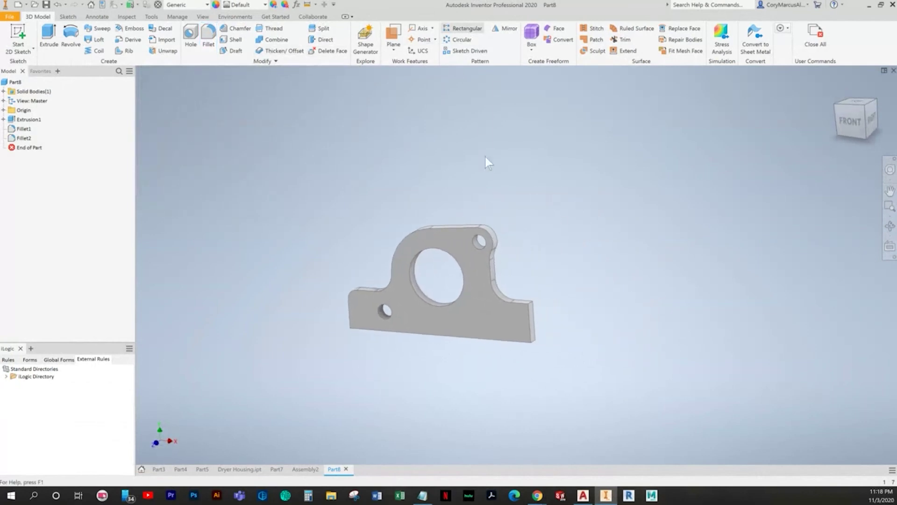
click(462, 28)
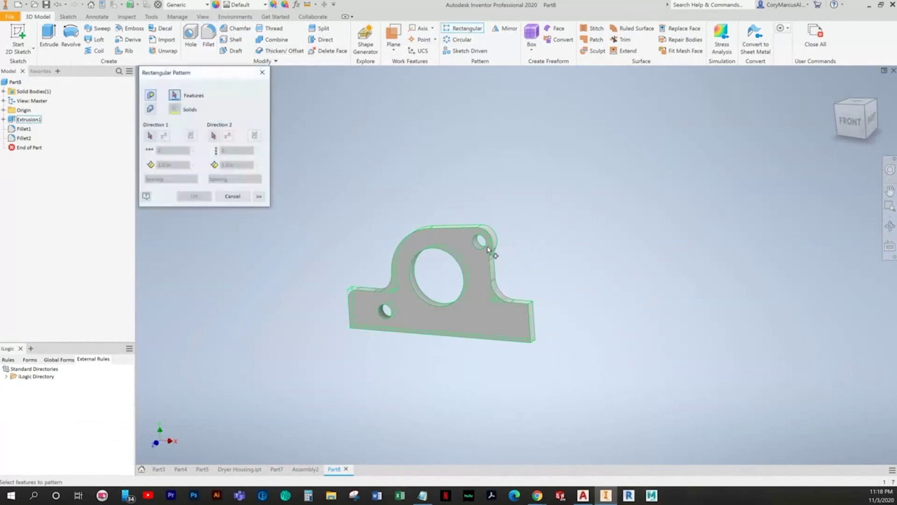
click(151, 137)
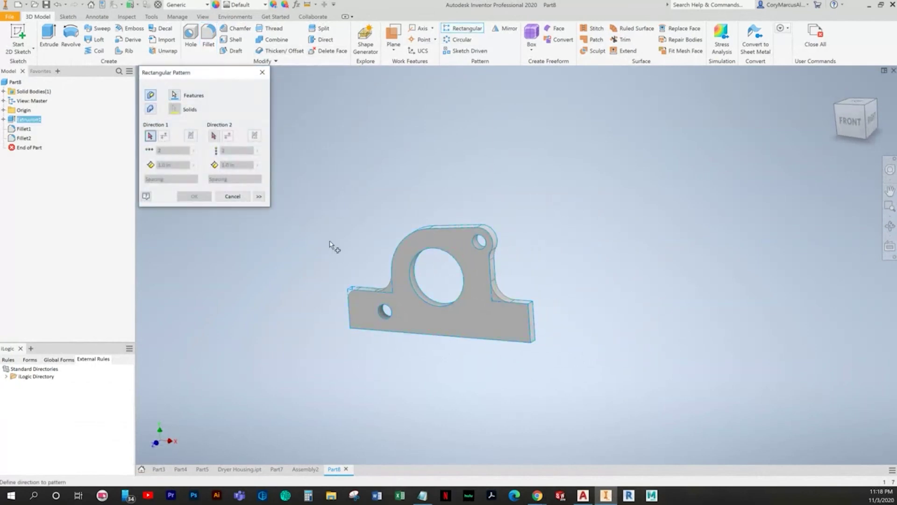
click(500, 341)
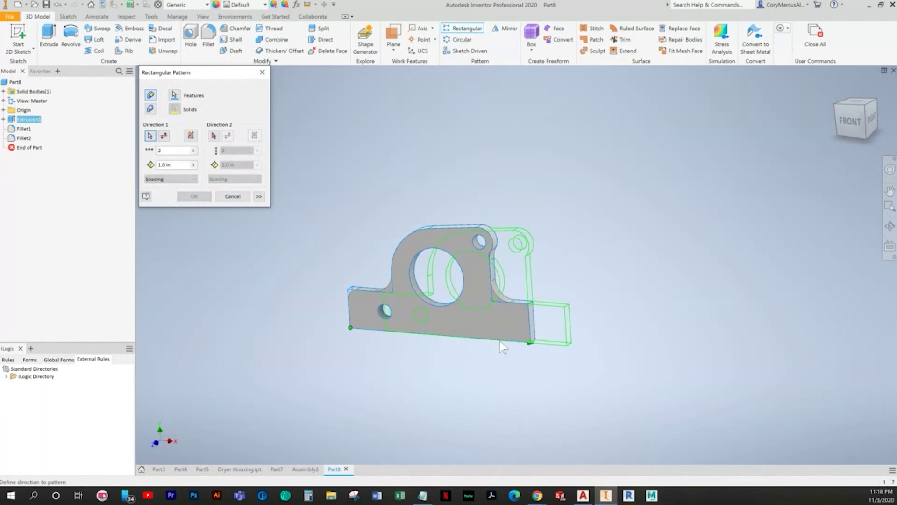
click(168, 151)
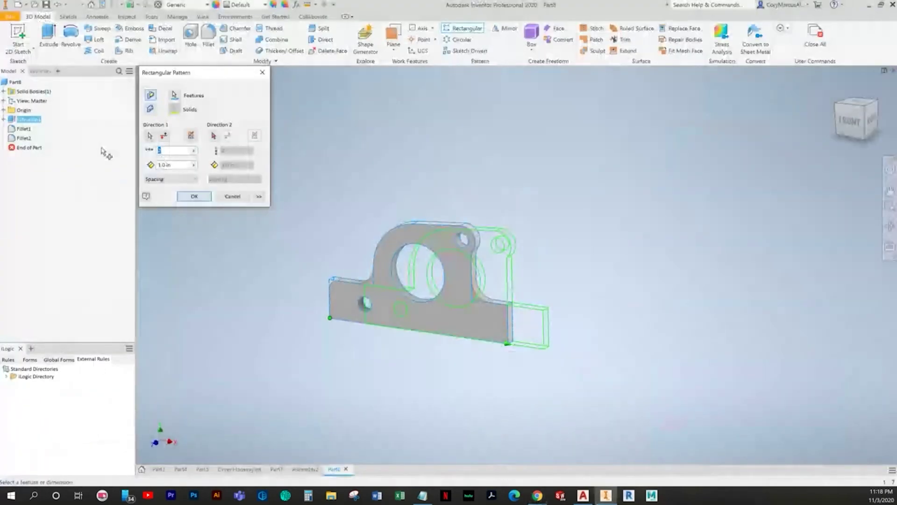
text(4)
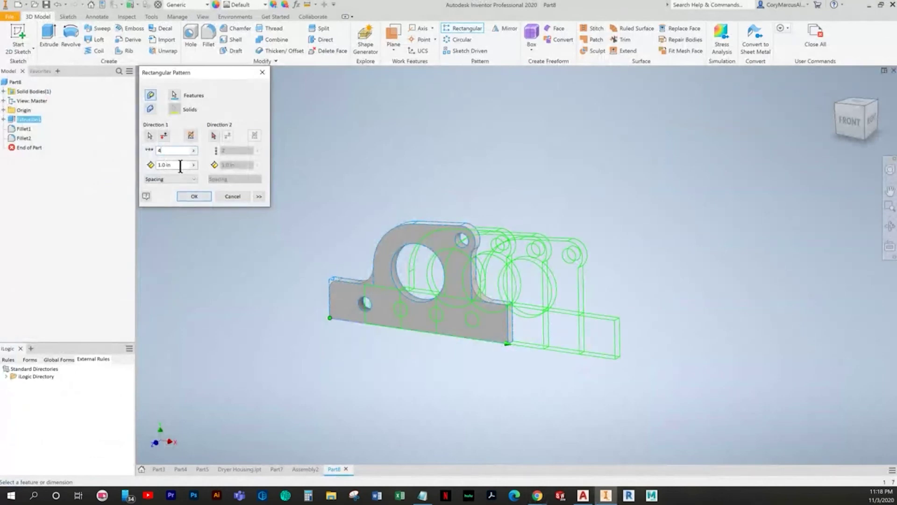
text(4.5)
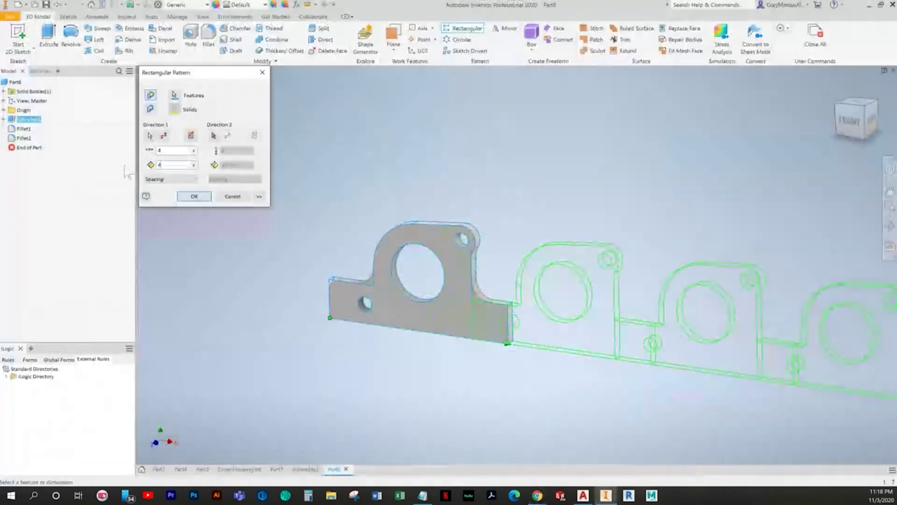
key(F5)
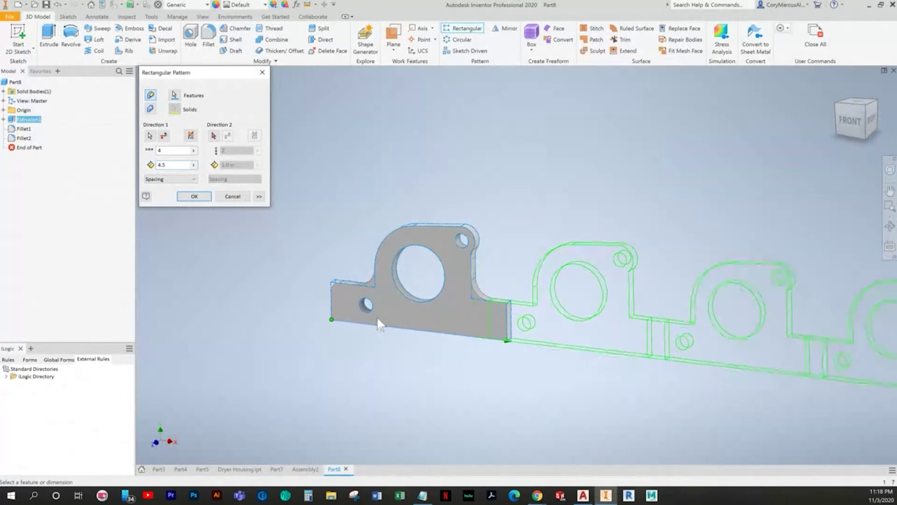
click(194, 196)
Measure between the first two large bores of the patterned flange.
key(m)
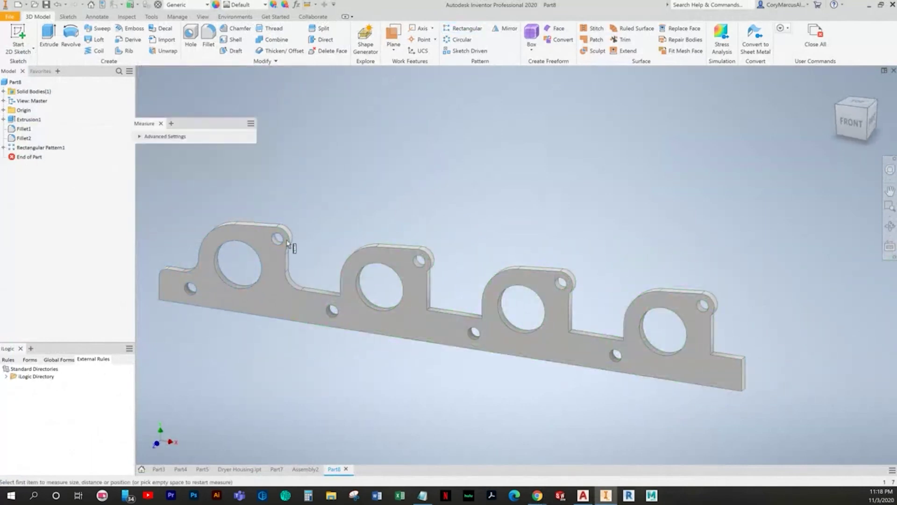
click(260, 274)
click(366, 300)
right_click(441, 194)
click(407, 175)
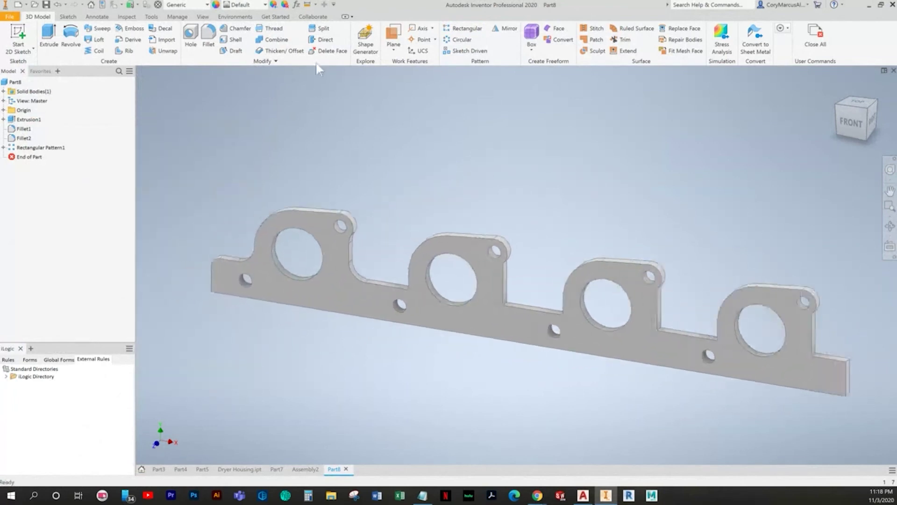
key(m)
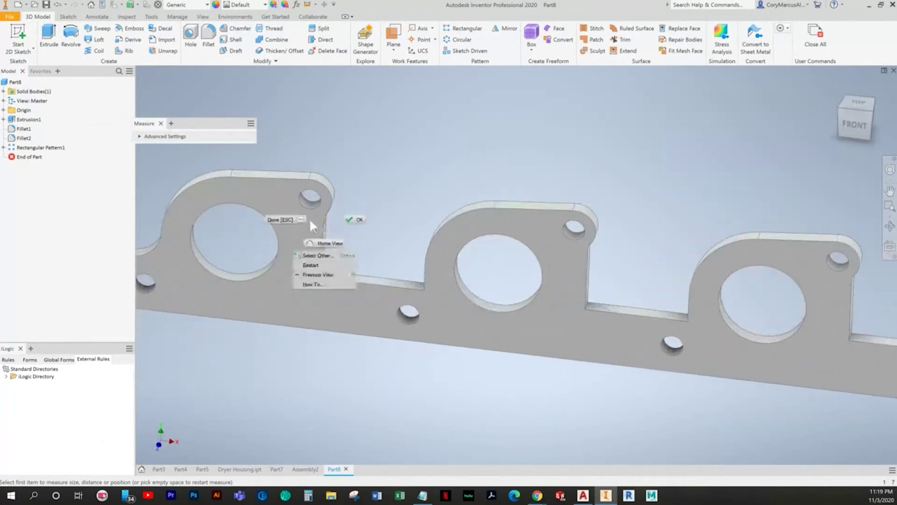
key(Escape)
Edit the base sketch to set the horizontal distance from the ear's vertical edge to the base's right end to 0.5 in.
click(4, 119)
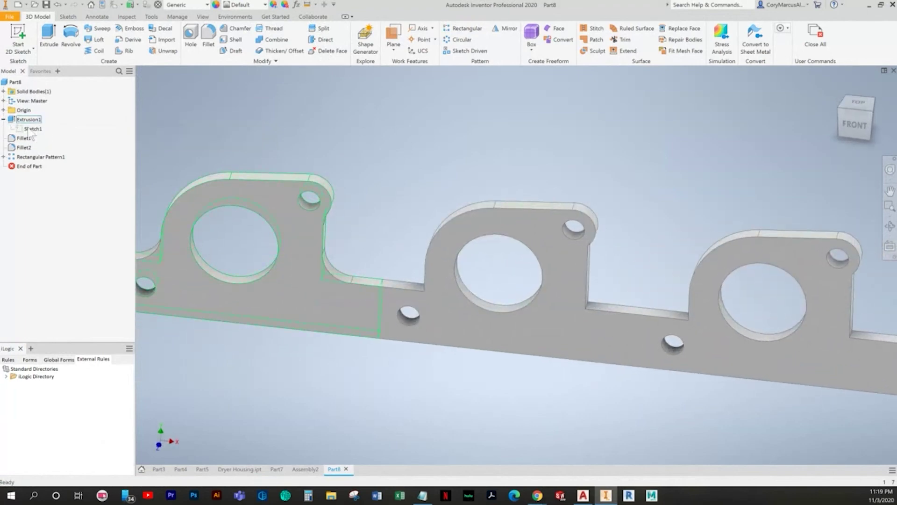
double_click(32, 128)
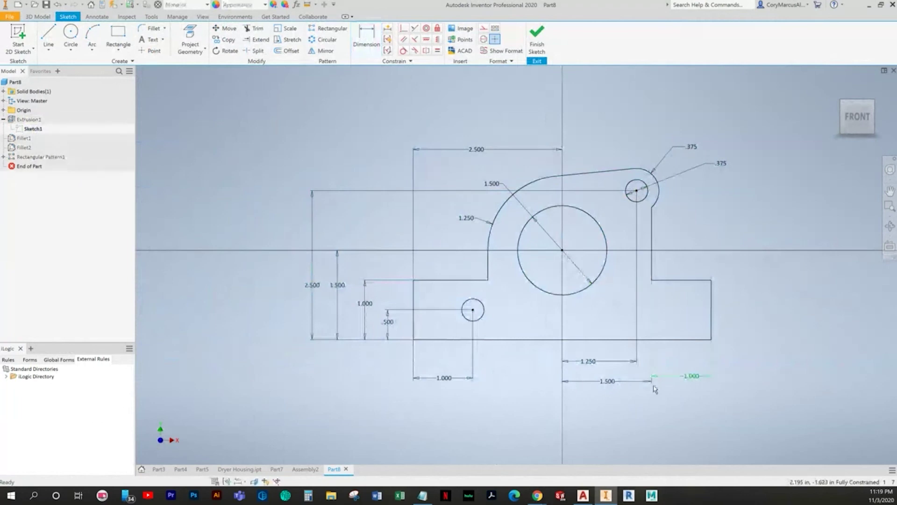
click(29, 158)
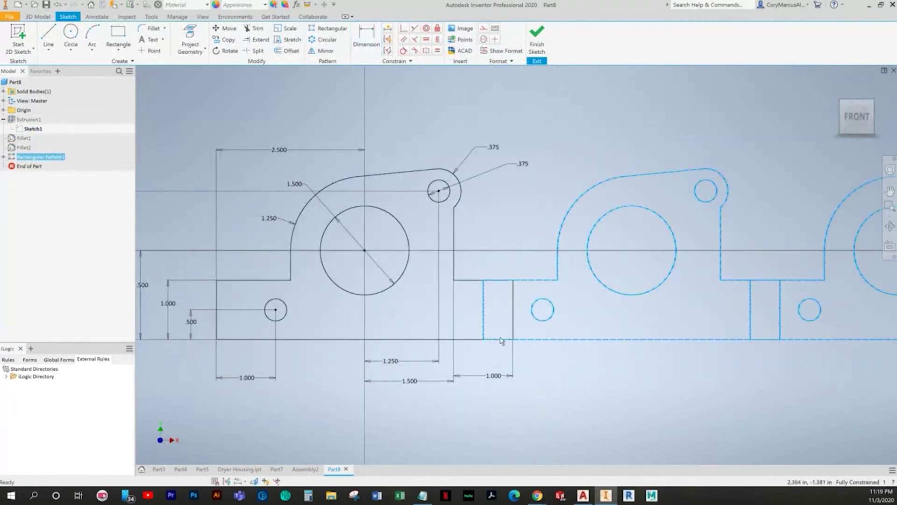
click(544, 35)
double_click(31, 130)
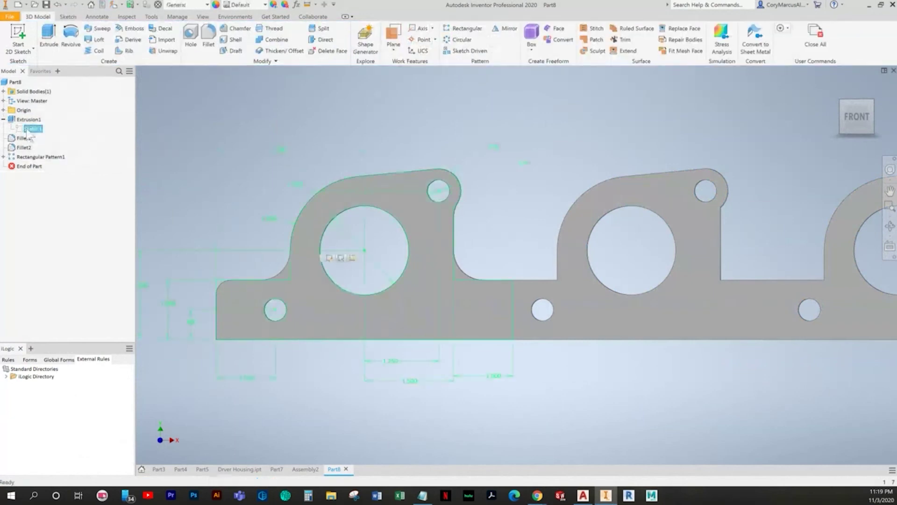
double_click(691, 376)
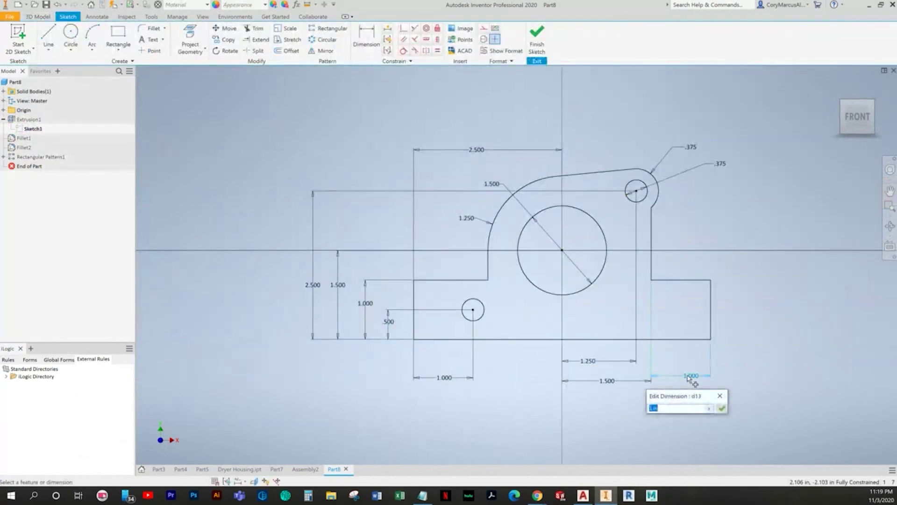
text(.5)
key(Return)
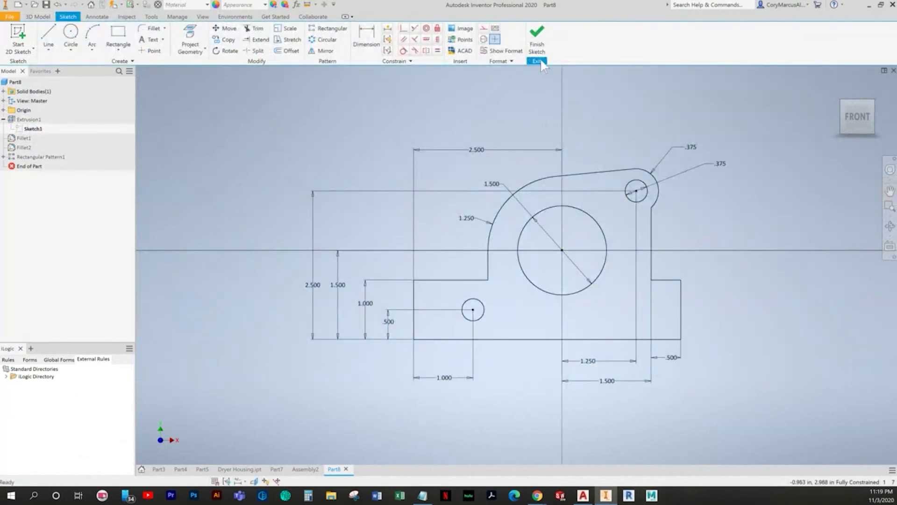
click(537, 37)
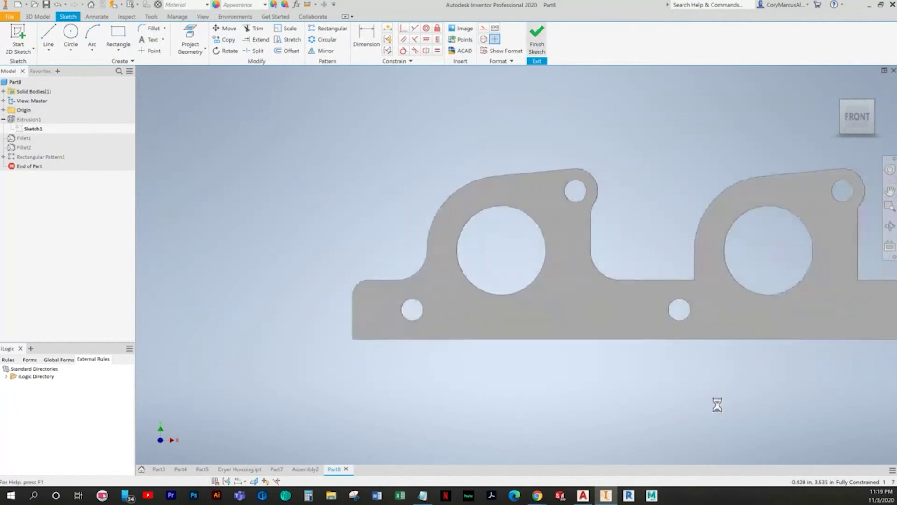
Edit the rectangular pattern to include the 0.5 in fillet feature along with the extrusion.
click(32, 128)
click(536, 225)
shift+middle_drag(536, 225, 507, 289)
scroll(528, 368, down, 3)
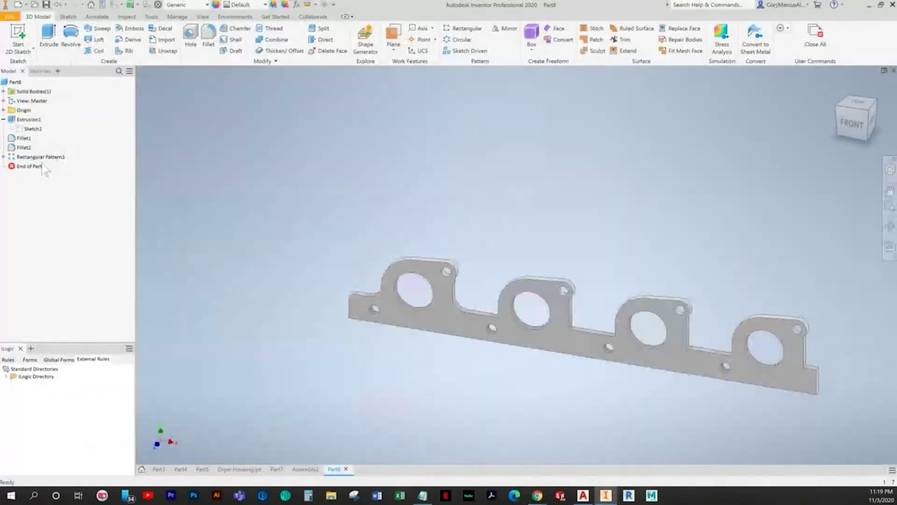
click(41, 159)
double_click(46, 157)
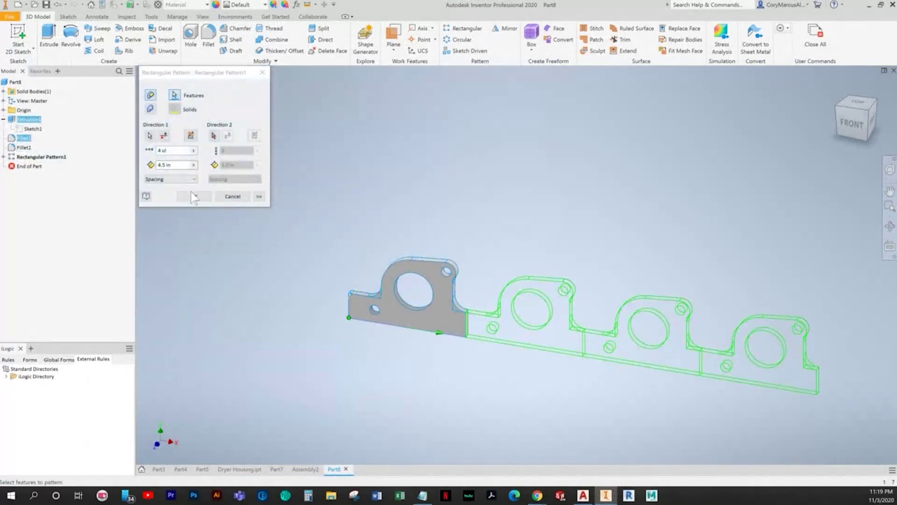
click(193, 196)
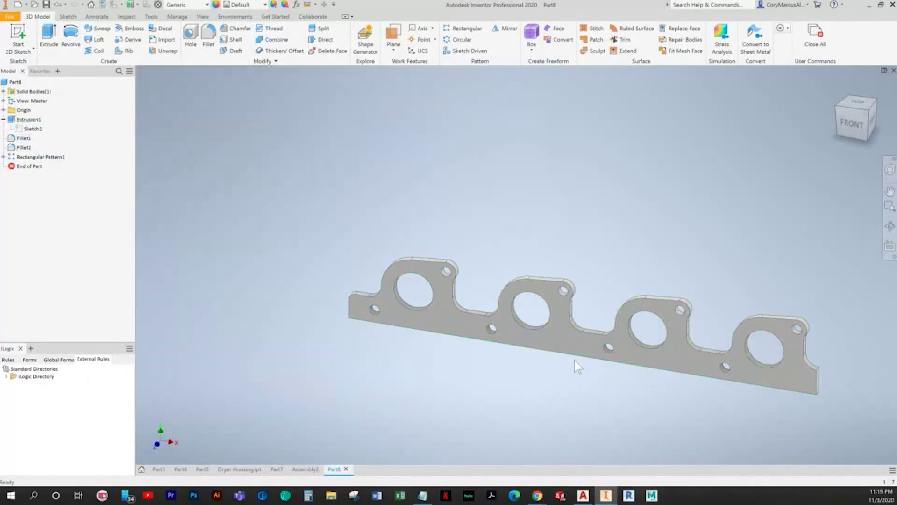
Check the Intake Flange drawing and measure the length of the flange's bottom edge.
key(alt+Tab)
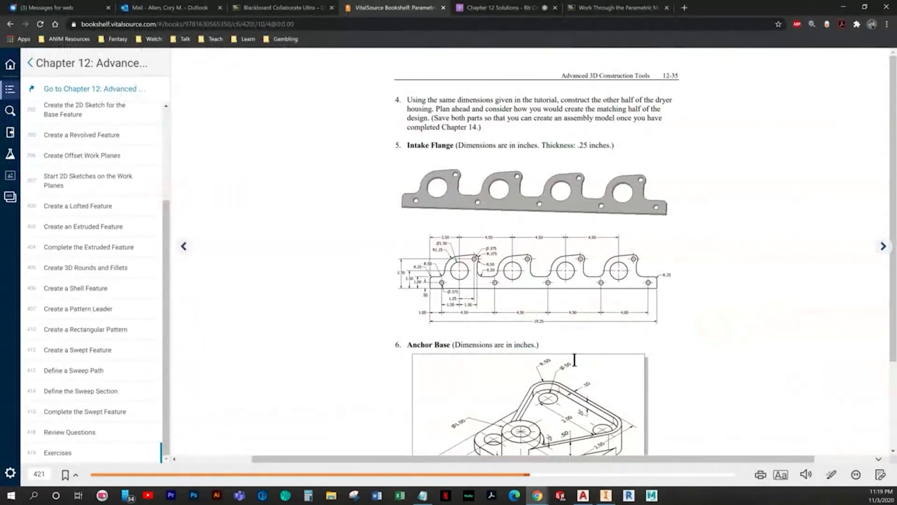
key(alt+Tab)
key(m)
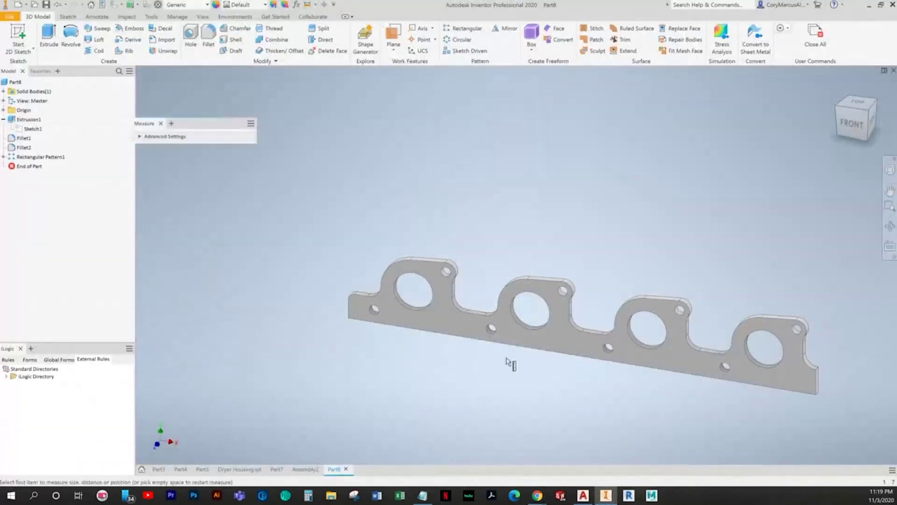
click(528, 353)
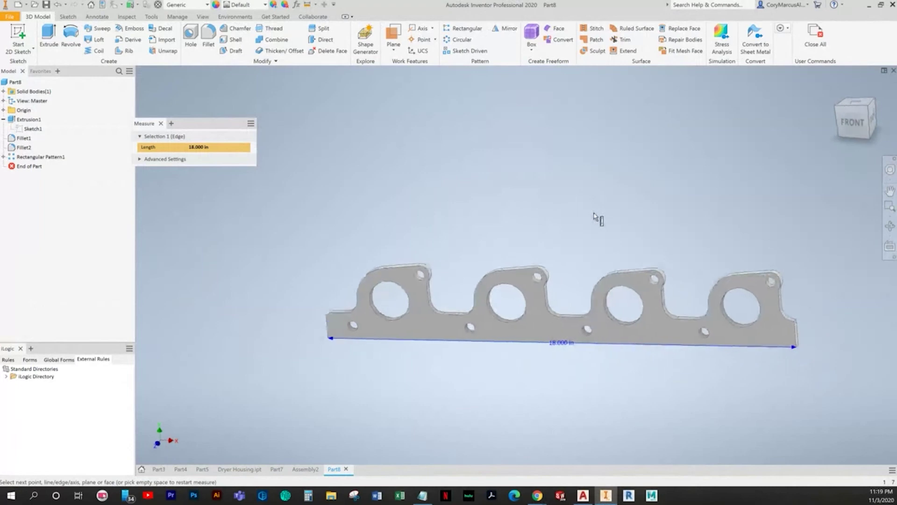
right_click(568, 216)
click(567, 214)
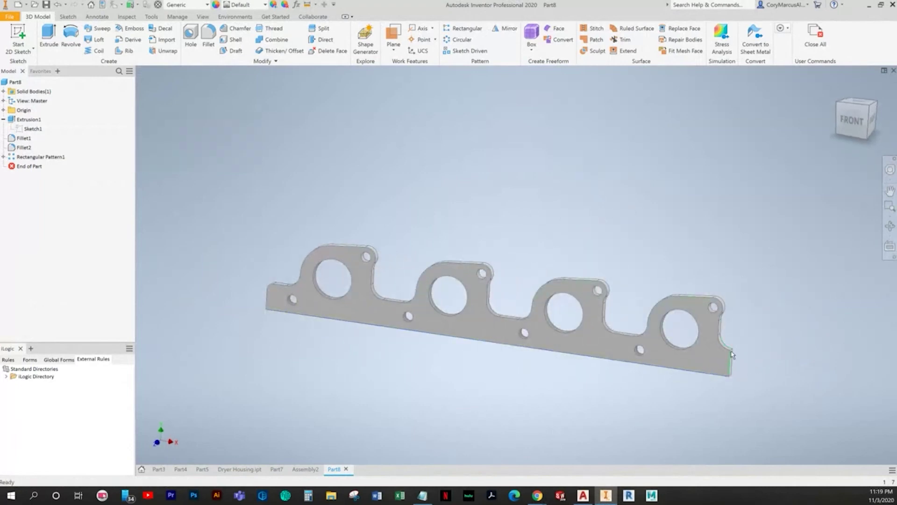
Sketch a rectangle about 3 in by 1.1 in on the flange's front face, starting at the upper corner of its right end.
key(alt+Tab)
key(alt+Tab)
click(18, 33)
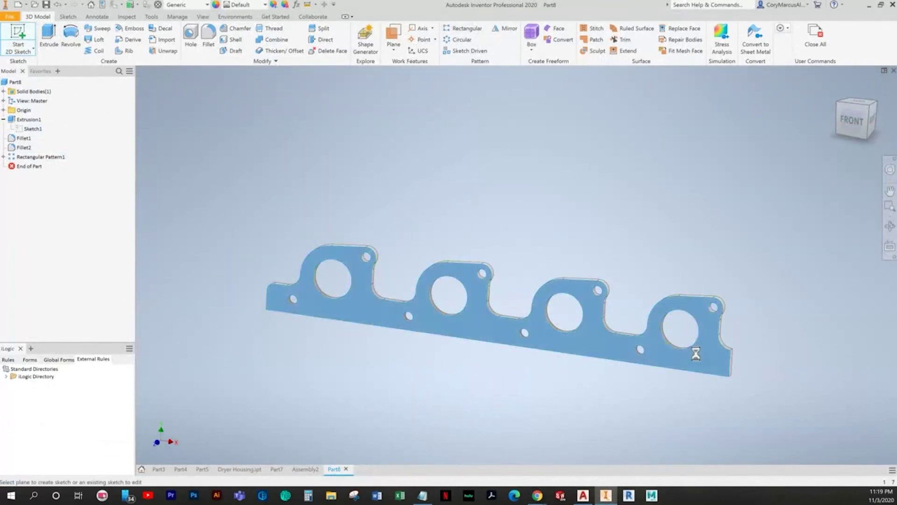
click(693, 347)
middle_drag(781, 389, 520, 372)
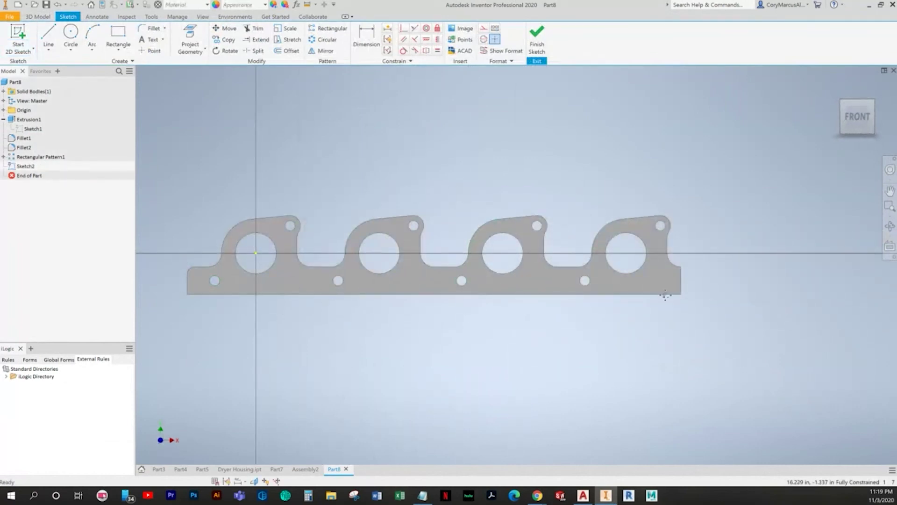
scroll(665, 295, up, 5)
key(r)
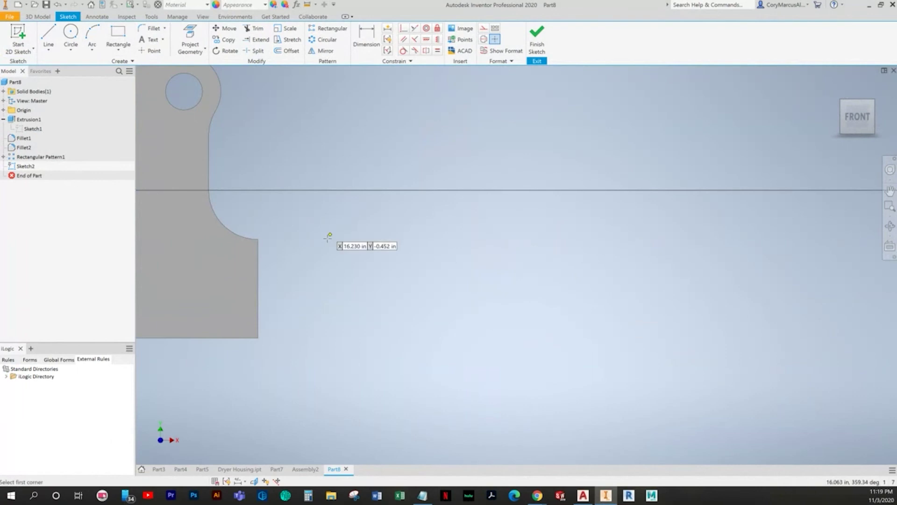
click(258, 239)
click(556, 348)
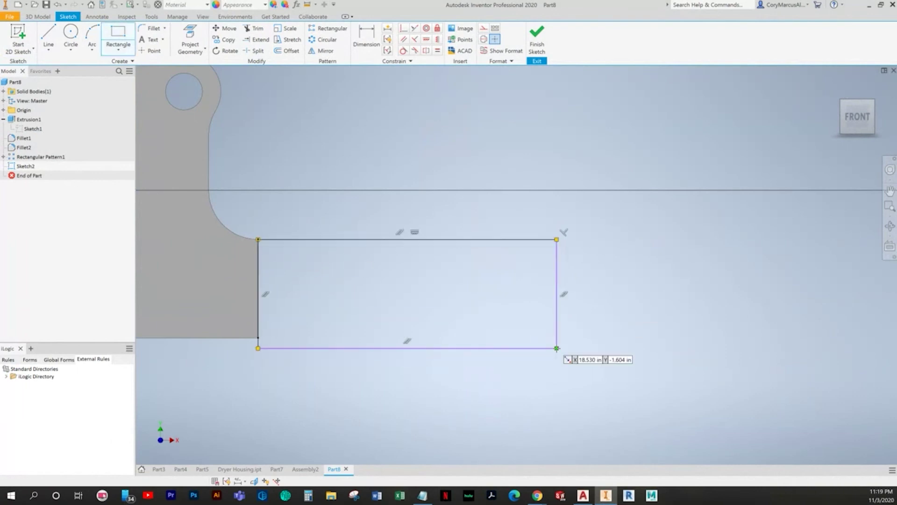
key(Escape)
Constrain the rectangle's lower edge collinear with the flange's bottom edge.
click(414, 28)
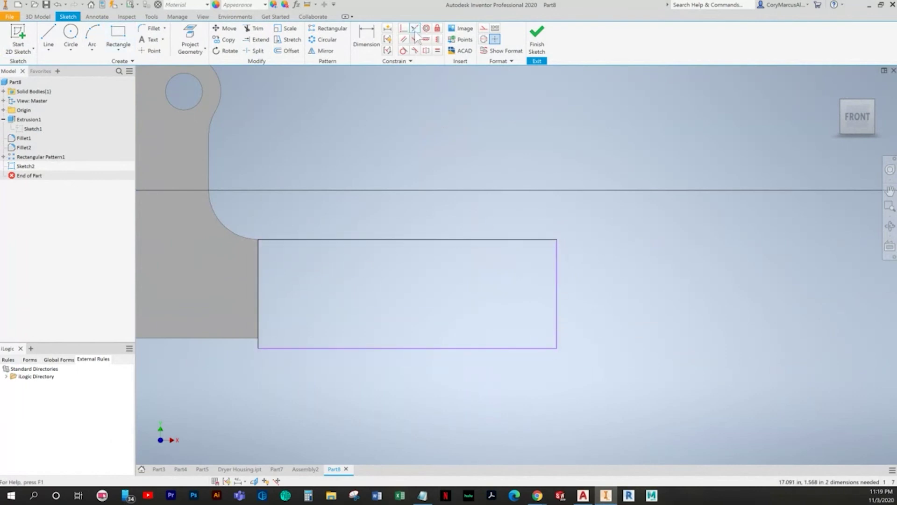
click(281, 352)
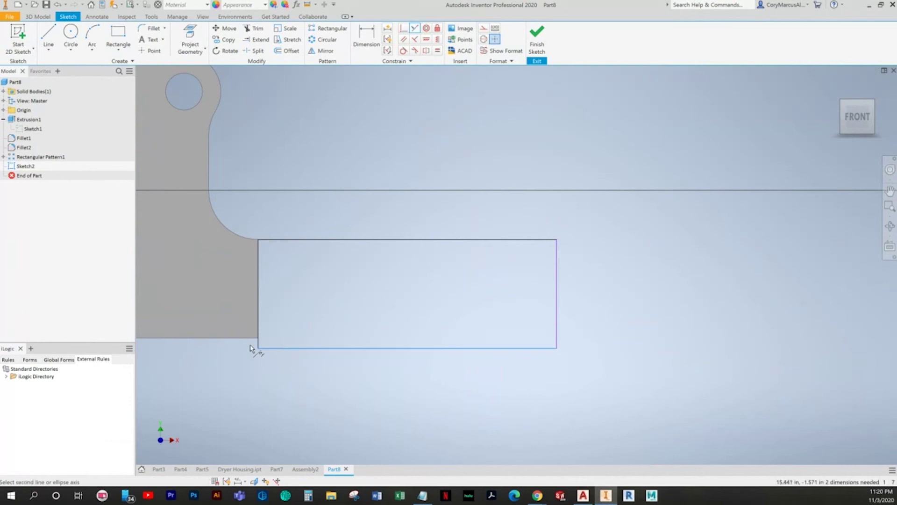
click(248, 341)
key(Escape)
Check the textbook drawing and dimension the rectangle's width at the flange's right end as 0.25 in.
click(366, 40)
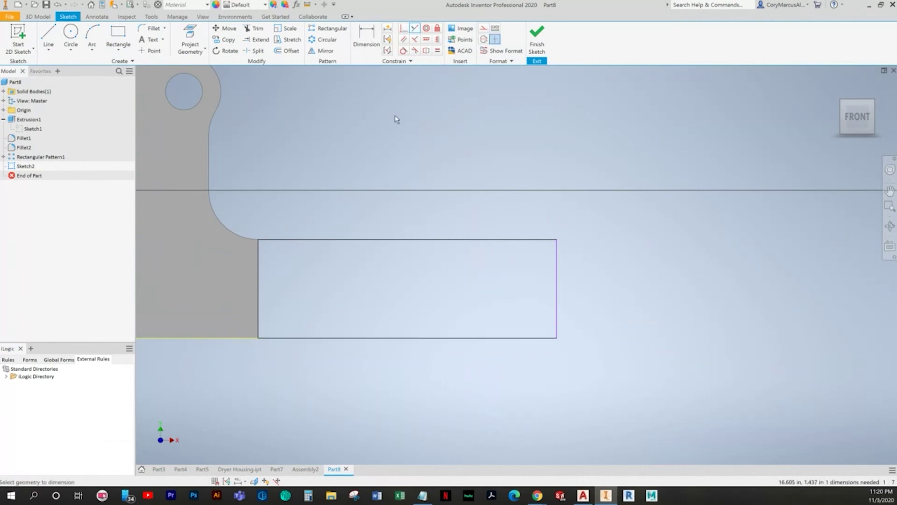
key(alt+Tab)
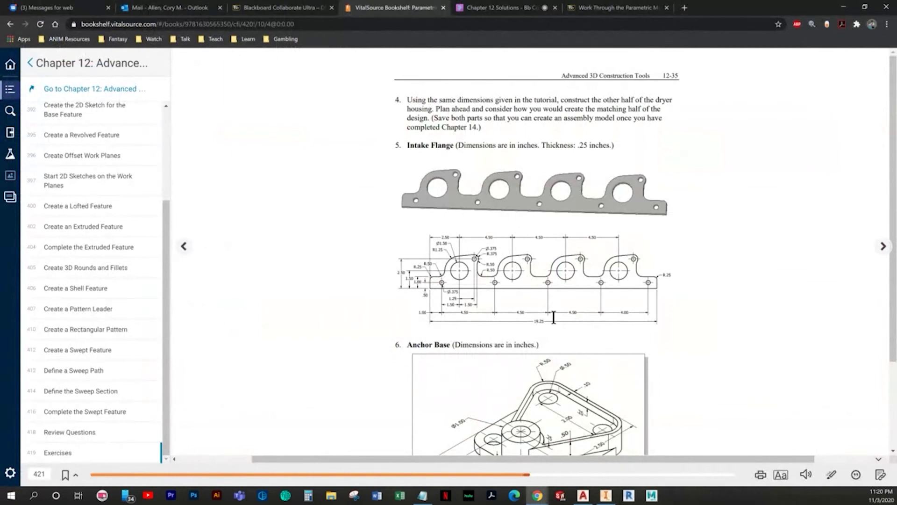
key(alt+Tab)
key(alt+Tab)
key(alt+Tab)
click(448, 336)
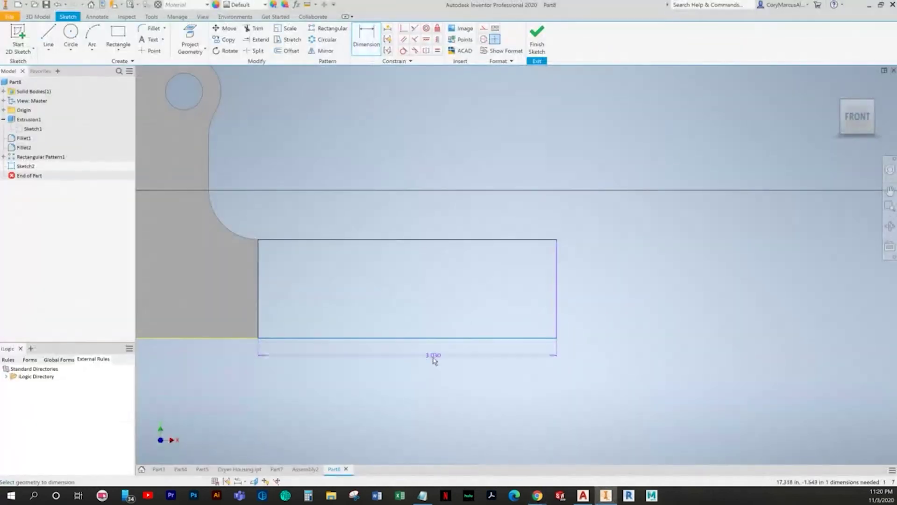
click(432, 360)
text(.25)
key(Return)
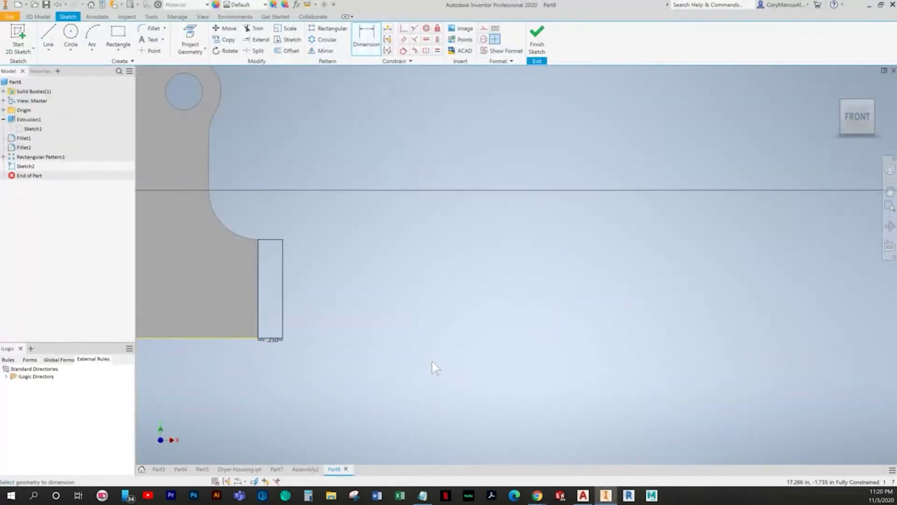
Return to the Intake Flange drawing, bring up the calculator, and skip the app update offer.
key(alt+Tab)
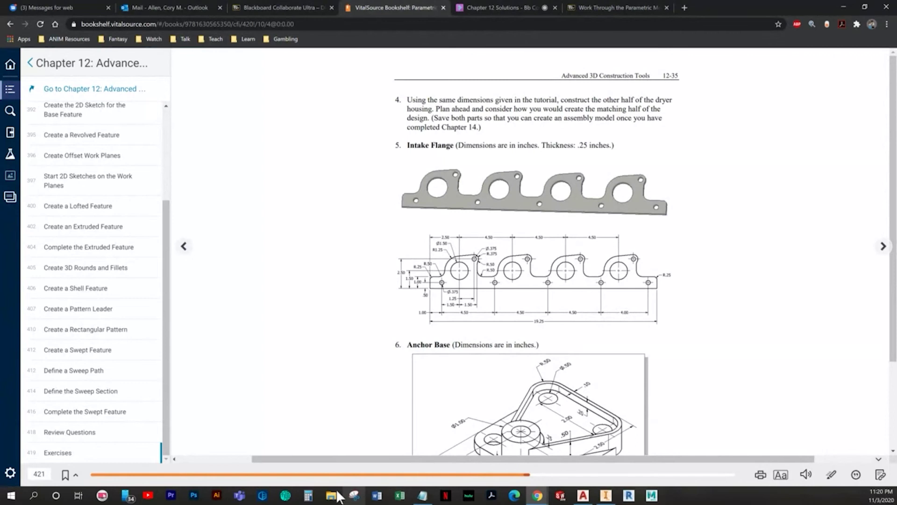
click(308, 495)
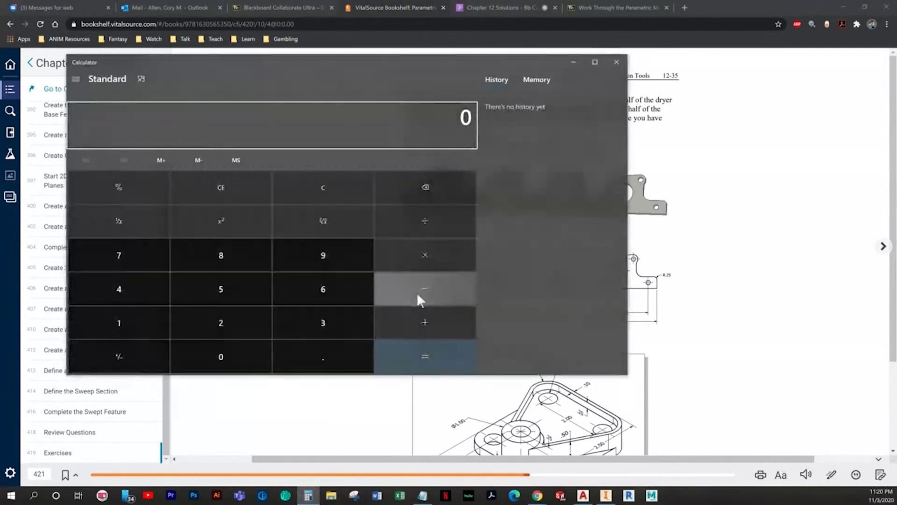
drag(332, 63, 0, 70)
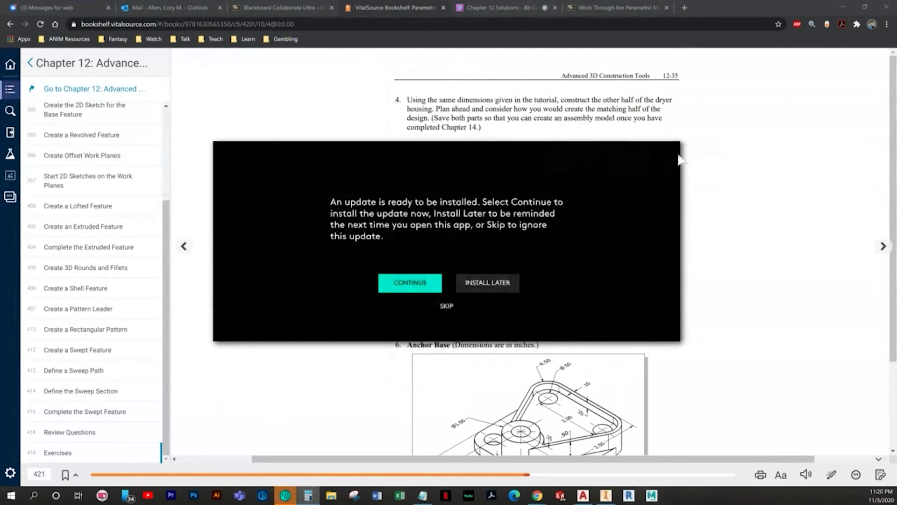
click(448, 305)
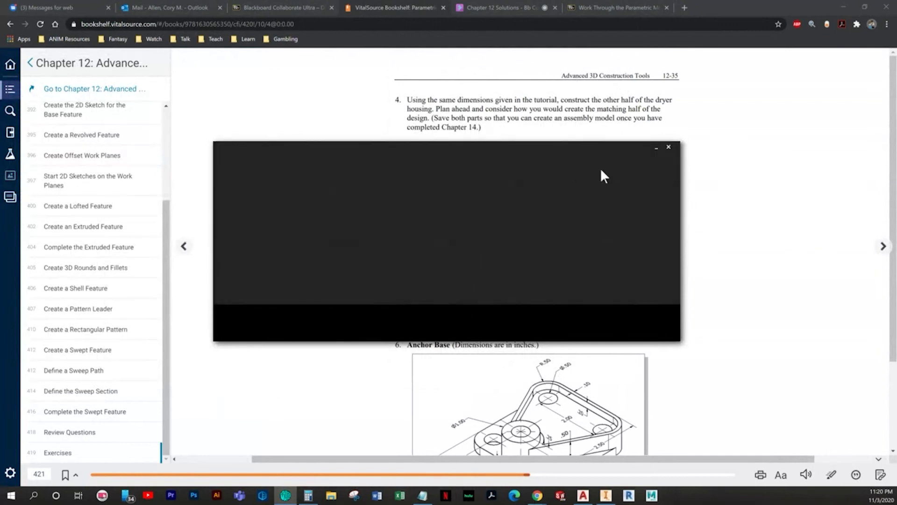
click(668, 88)
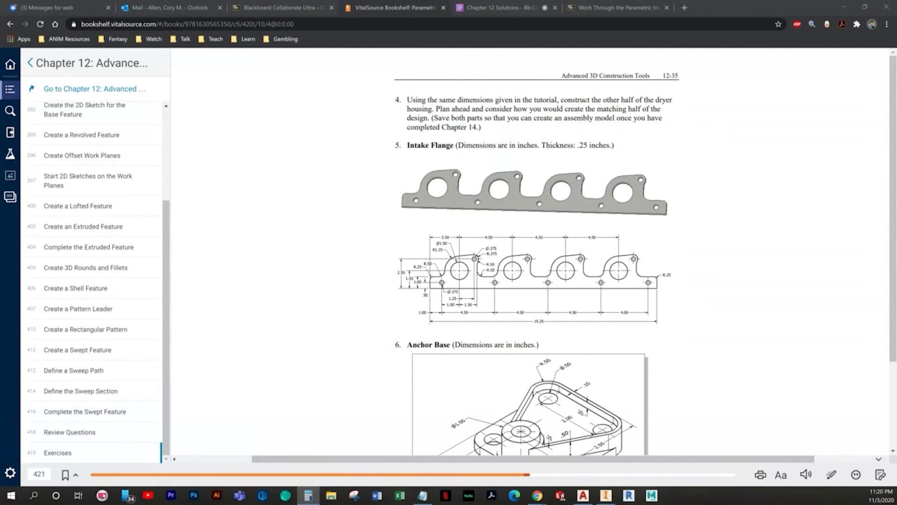
Set the rectangle's width dimension to 0.75 in.
click(606, 496)
click(268, 343)
text(.75)
key(Return)
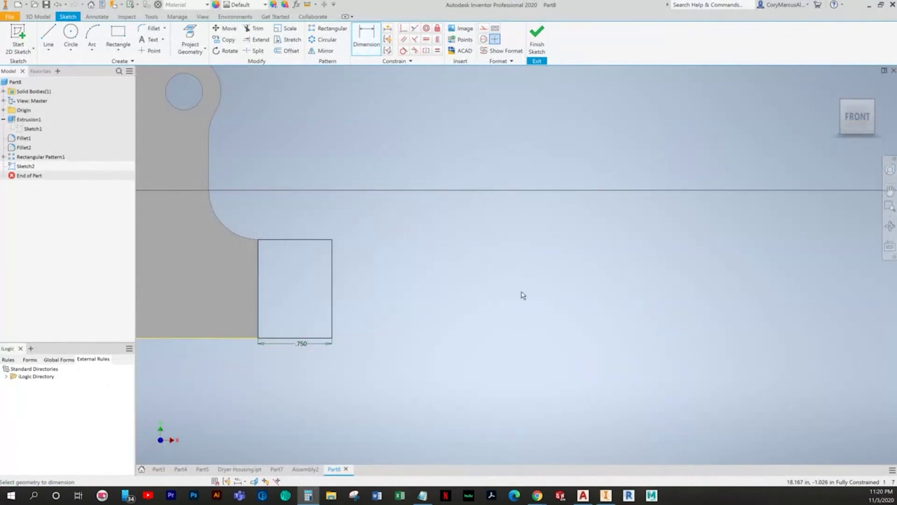
Compare the extended flange sketch with the Intake Flange drawing, checking the right end and its hole location.
key(alt+Tab)
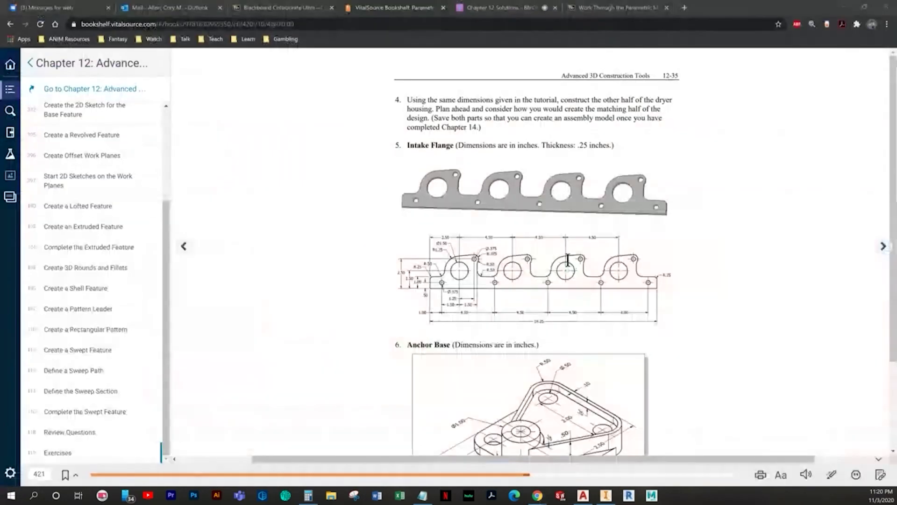
key(alt+Tab)
key(alt+Tab)
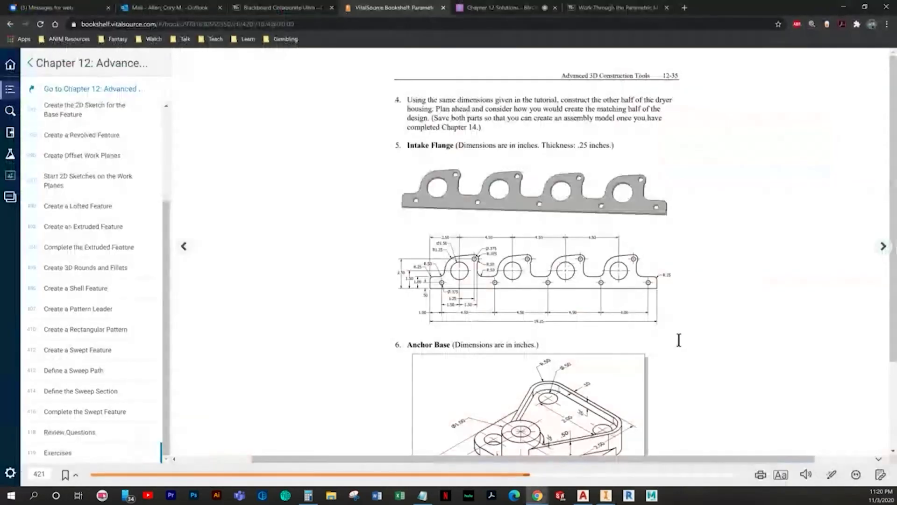
key(alt+Tab)
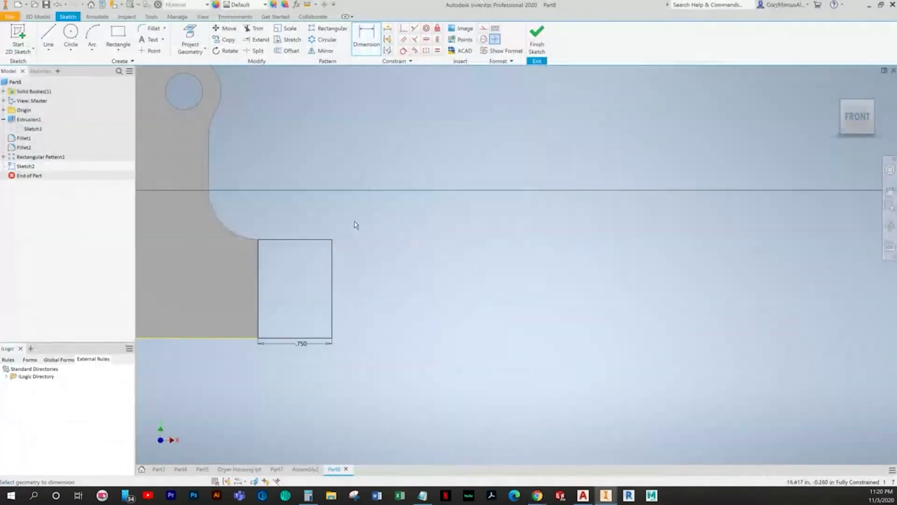
key(alt+Tab)
key(alt+Tab)
scroll(587, 298, down, 4)
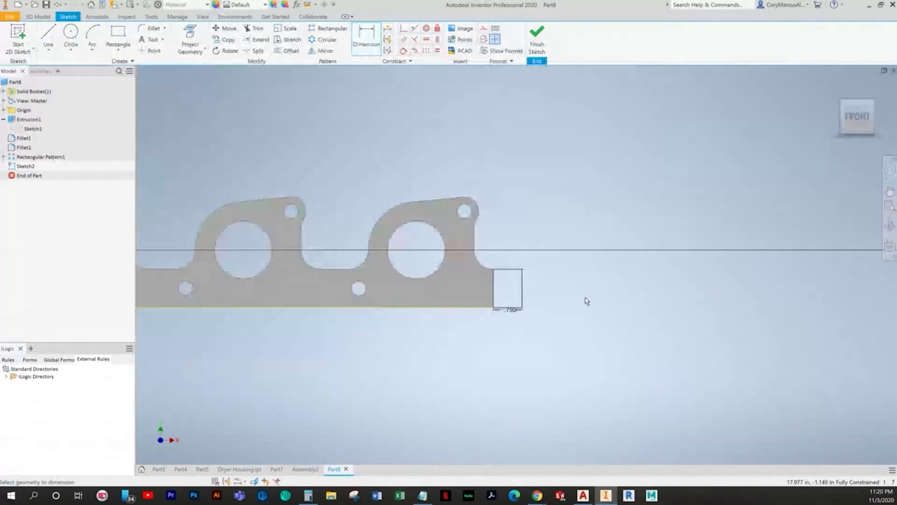
scroll(481, 329, down, 2)
middle_drag(484, 330, 637, 316)
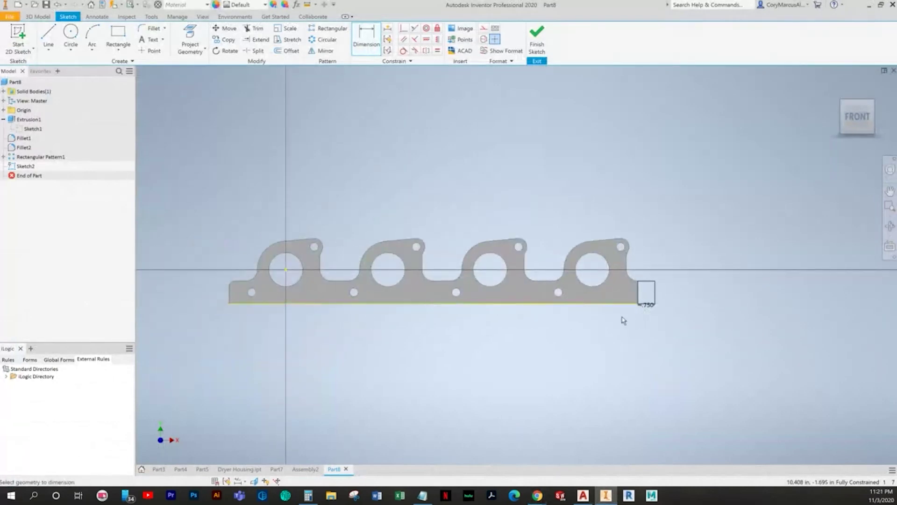
key(alt+Tab)
key(alt+Tab)
Sketch a circle near the flange's right end and constrain it equal to the neighbouring small lower hole.
scroll(673, 298, up, 3)
click(71, 33)
scroll(598, 280, up, 2)
click(615, 286)
click(635, 285)
click(438, 50)
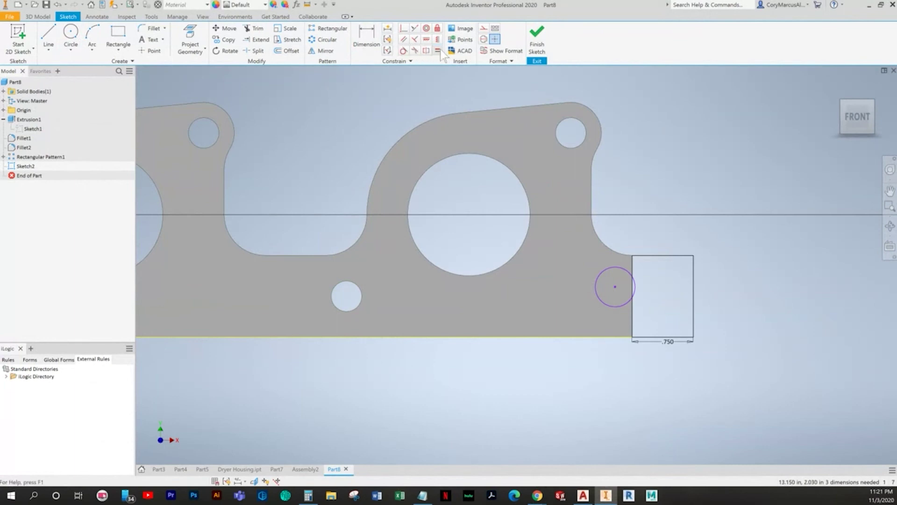
click(359, 287)
click(602, 304)
Align the new circle's center horizontally with the center of the neighbouring lower hole.
click(426, 39)
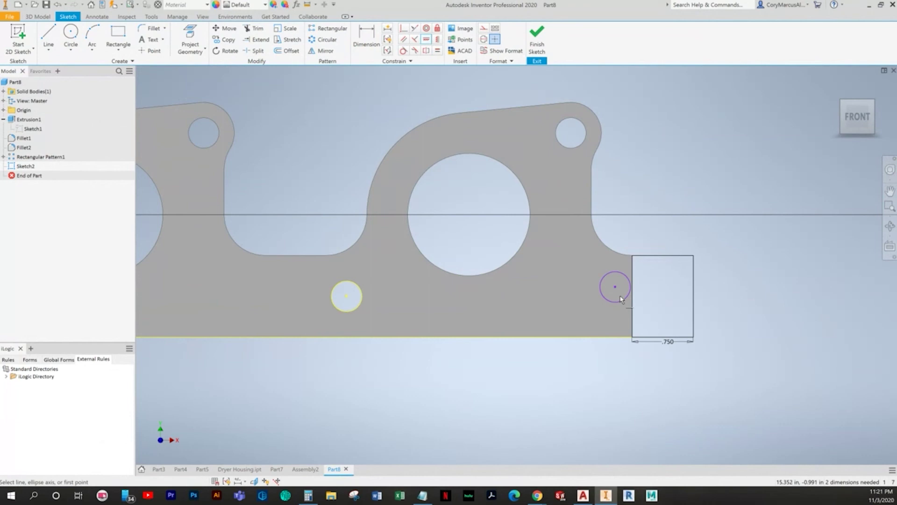
click(616, 288)
click(346, 299)
middle_drag(588, 355, 461, 338)
Check the drawing's hole spacing and dimension the new circle 4 in from the neighbouring lower hole.
key(alt+Tab)
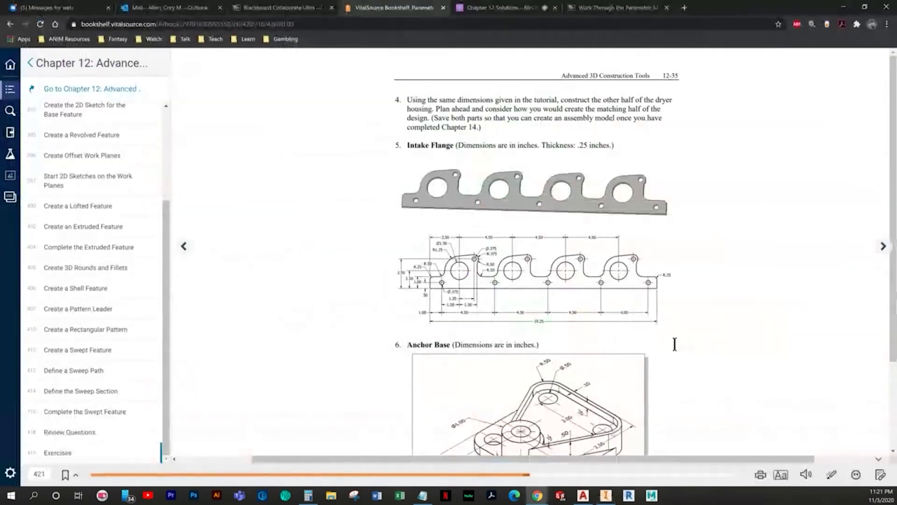
key(alt+Tab)
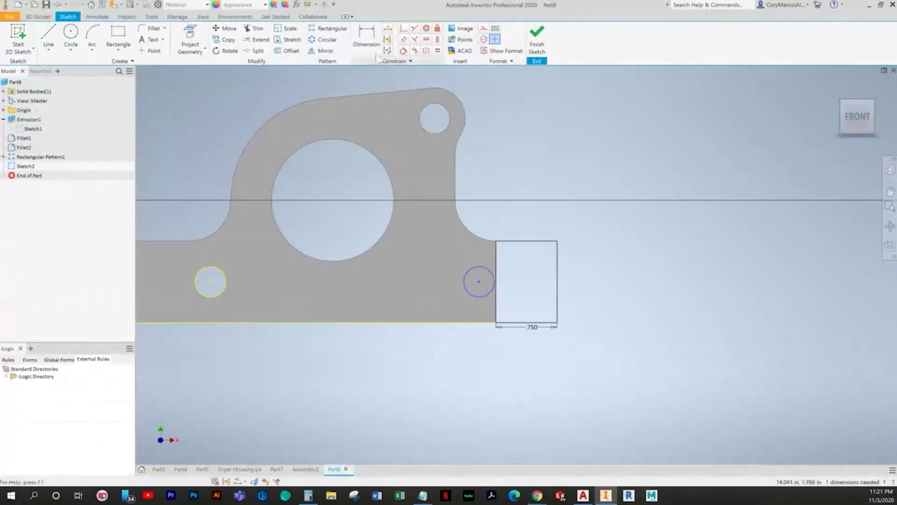
middle_drag(588, 303, 590, 292)
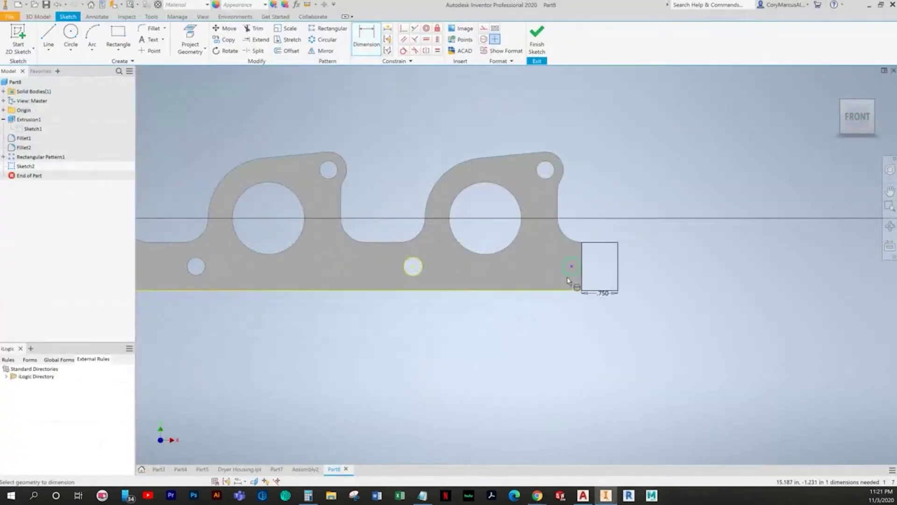
key(alt+Tab)
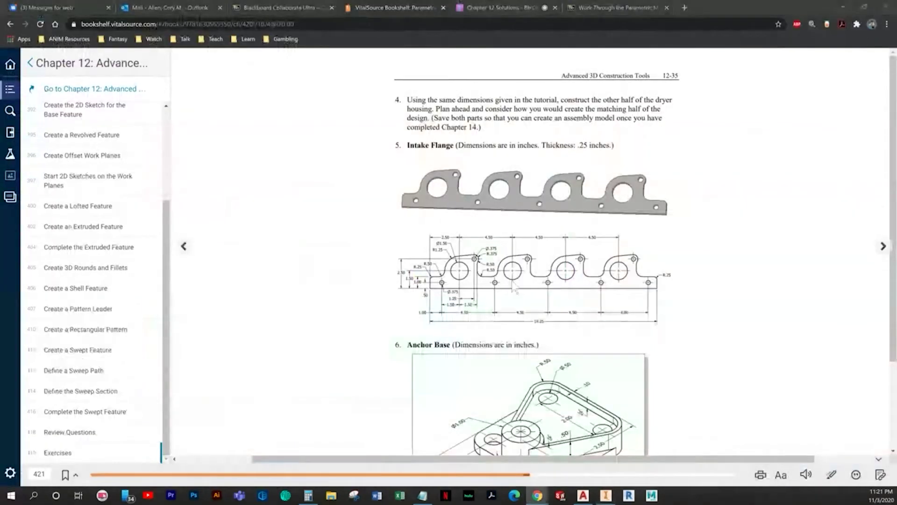
key(alt+Tab)
click(422, 267)
click(486, 320)
text(4)
key(Return)
Replace the rectangle's 0.75 in width dimension with a 19.25 in overall length from the flange's left edge to the rectangle's right edge.
key(alt+Tab)
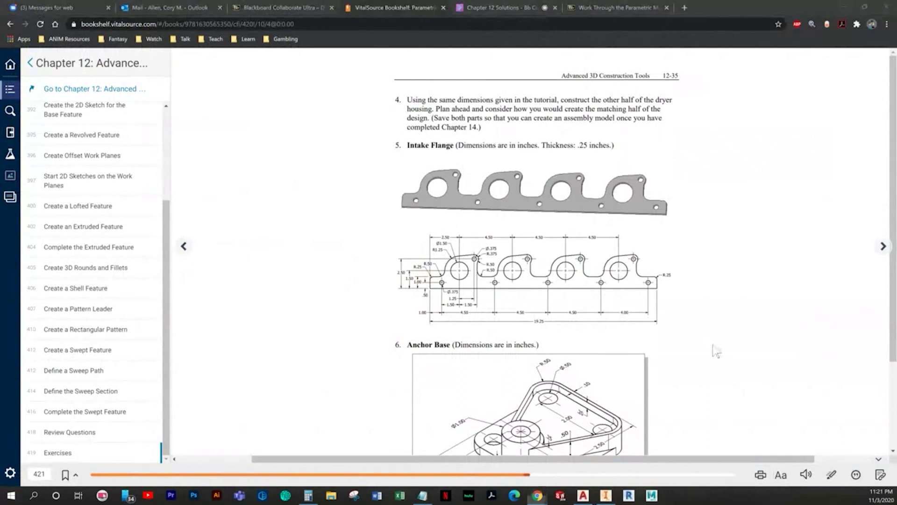
key(alt+Tab)
key(Escape)
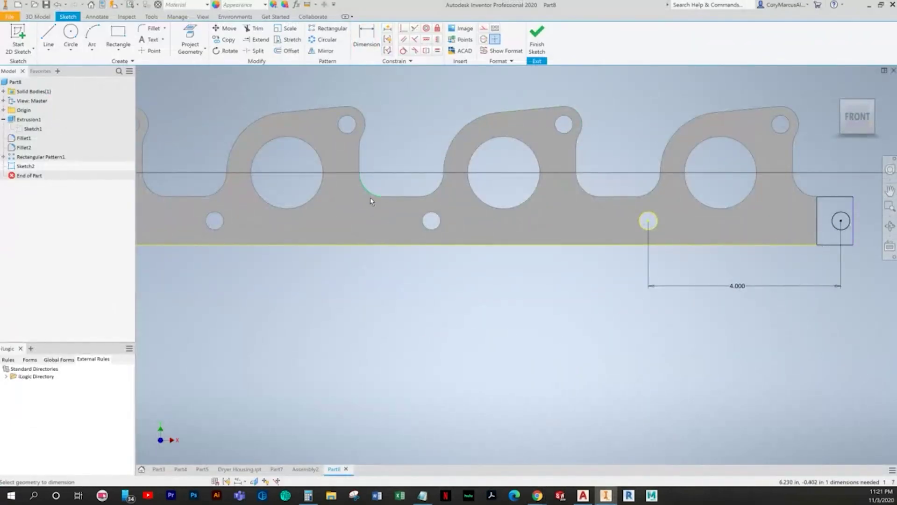
scroll(597, 184, down, 4)
key(d)
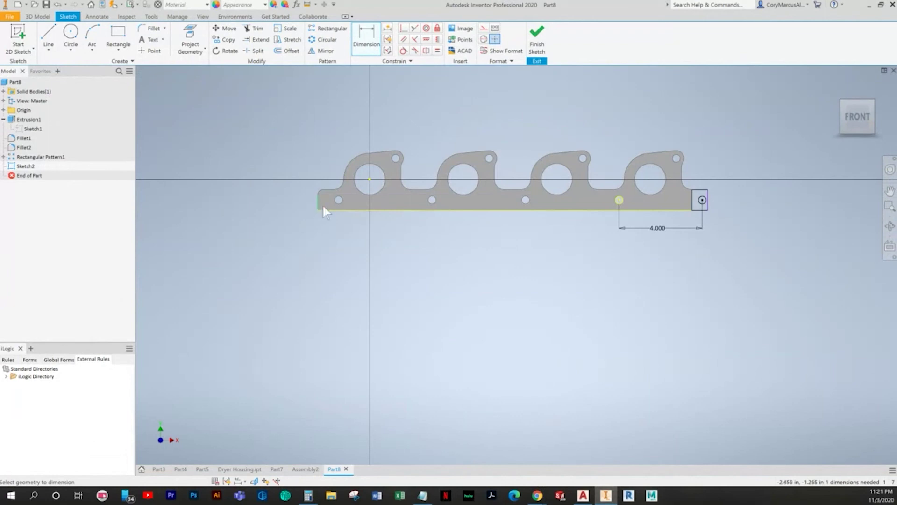
scroll(713, 204, up, 3)
click(495, 288)
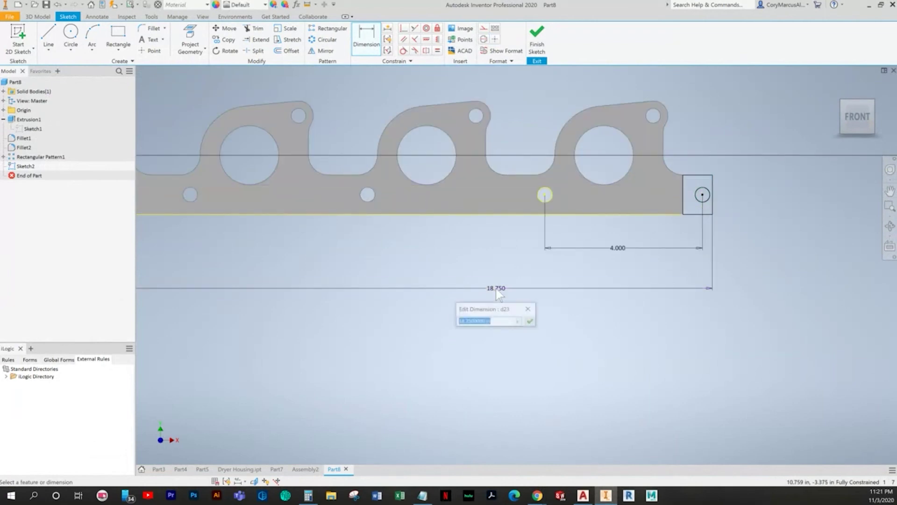
text(19.25)
key(Return)
Finish the sketch and extrude the rectangular profile around the hole in the flipped direction up to the flange's back face, joined to the body.
middle_drag(539, 283, 346, 314)
key(alt+Tab)
key(alt+Tab)
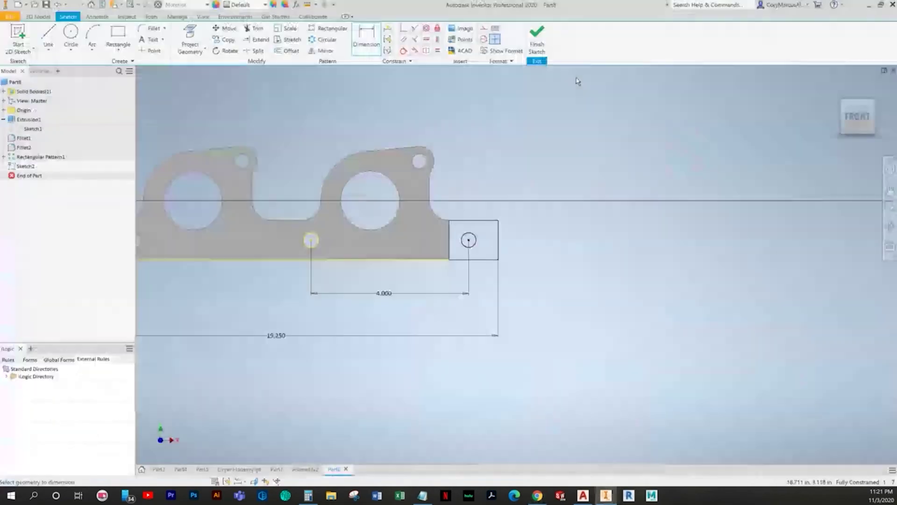
click(536, 46)
click(37, 16)
click(48, 38)
click(518, 373)
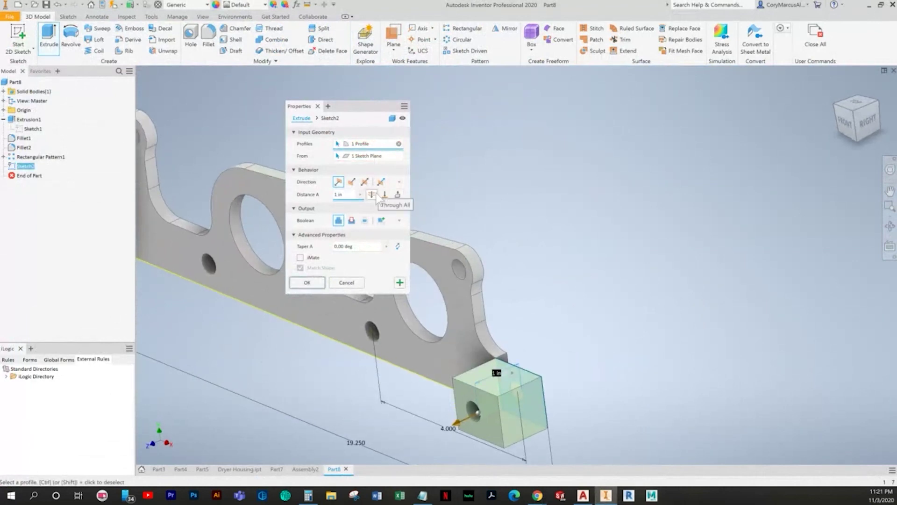
click(351, 181)
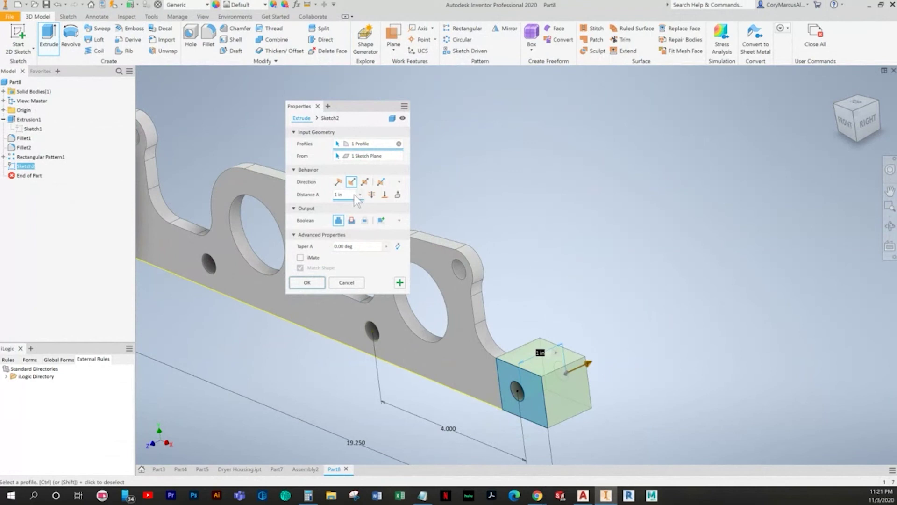
click(384, 194)
shift+middle_drag(626, 318, 296, 332)
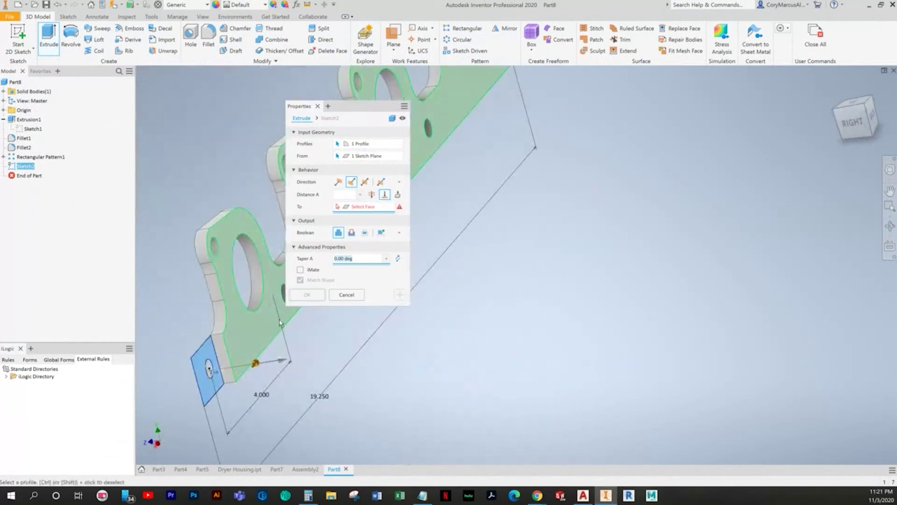
click(279, 323)
click(307, 294)
Measure the length of the extended flange's bottom edge and inspect the part's overall shape.
shift+middle_drag(463, 332, 596, 411)
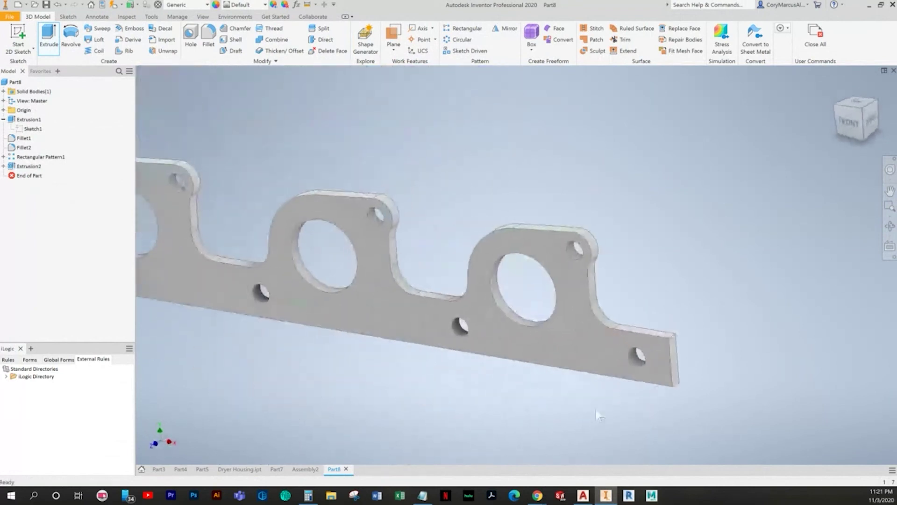
scroll(442, 350, down, 1)
middle_drag(443, 350, 540, 347)
click(307, 4)
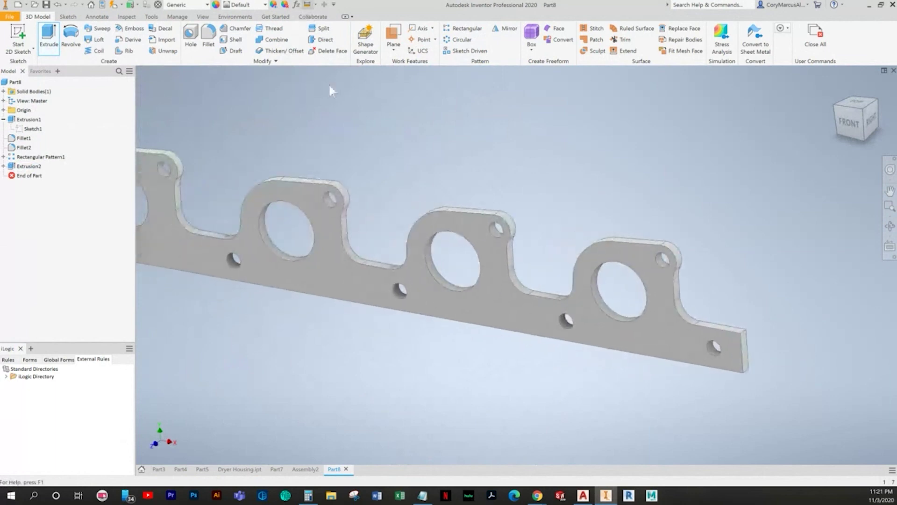
click(460, 320)
click(465, 323)
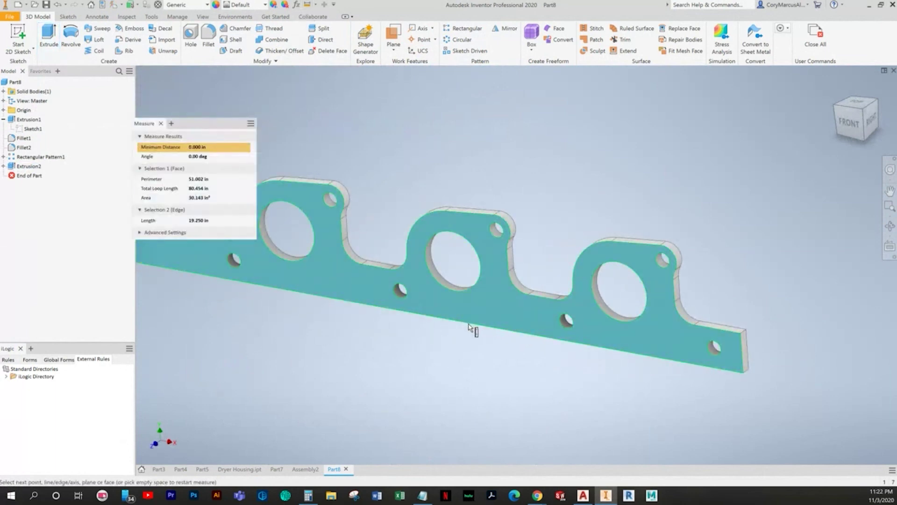
click(480, 324)
scroll(503, 347, down, 1)
shift+middle_drag(503, 350, 282, 350)
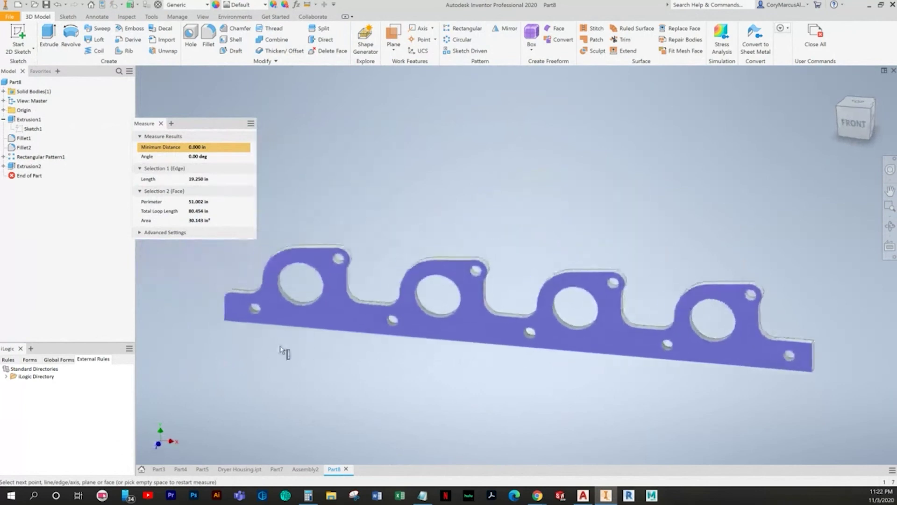
Measure the distance from the flange's left end face to the centre of its first lower hole.
scroll(299, 348, up, 4)
click(335, 295)
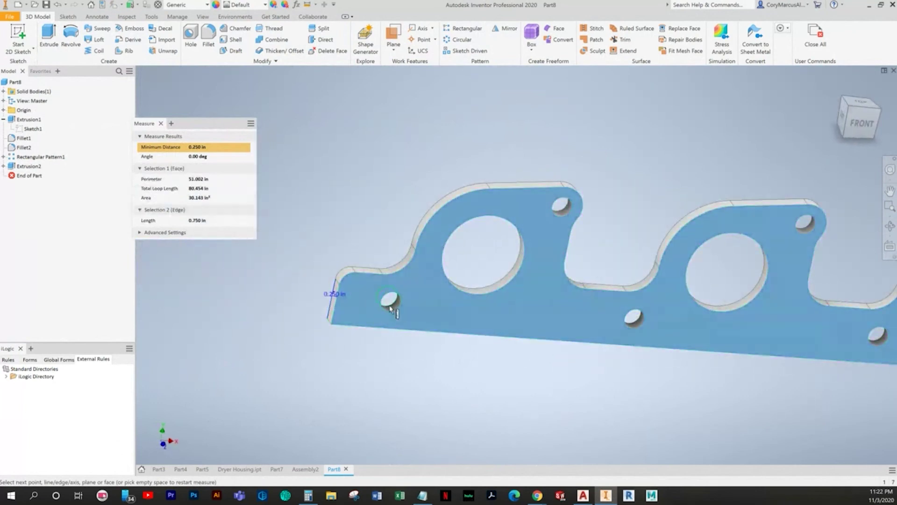
click(397, 307)
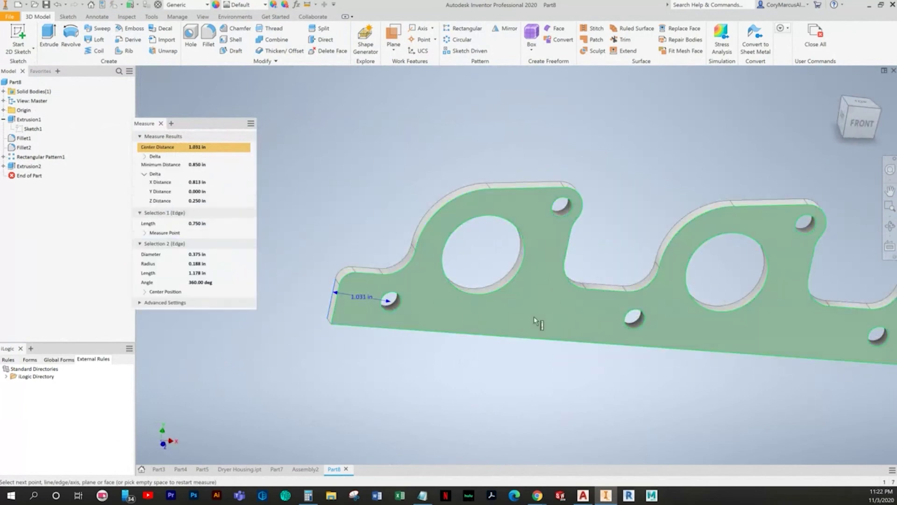
scroll(334, 312, up, 6)
click(329, 313)
scroll(411, 309, down, 7)
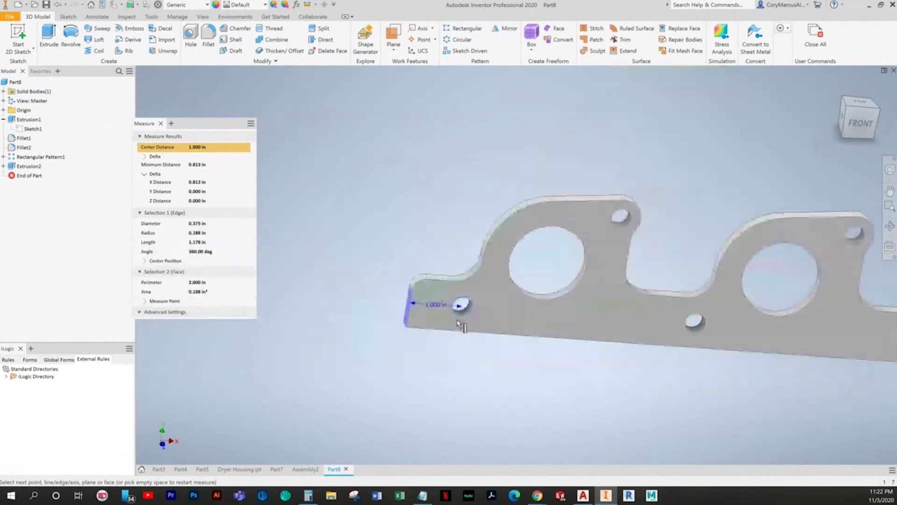
Measure the centre distances between neighbouring lower holes, including the last pair at the flange's right end.
click(655, 324)
middle_drag(655, 323, 549, 323)
click(759, 327)
middle_drag(761, 327, 731, 340)
click(720, 333)
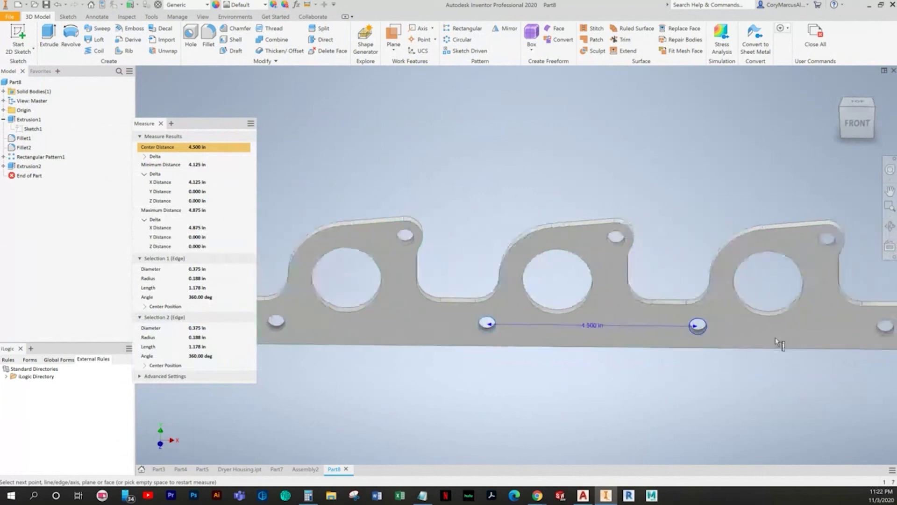
click(766, 340)
shift+middle_drag(766, 340, 668, 306)
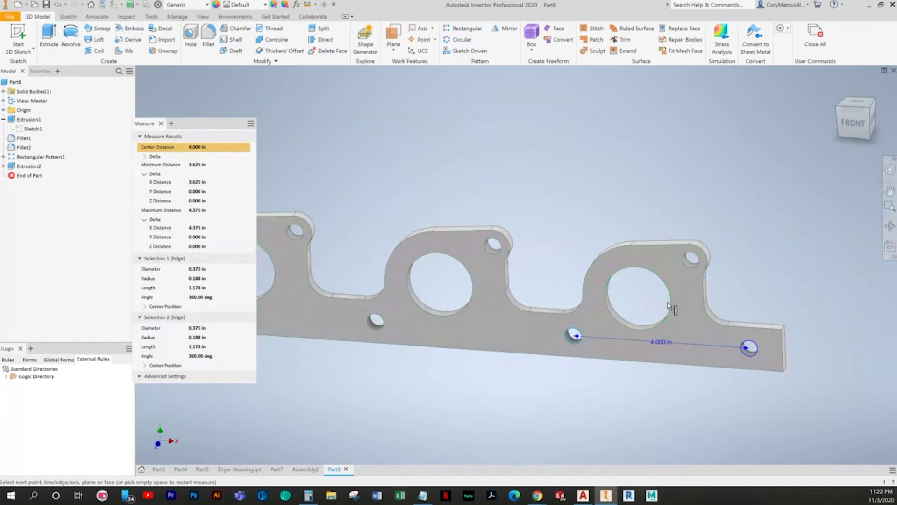
Measure the centre-to-centre spacing of the large round openings and finish measuring.
click(671, 314)
click(461, 315)
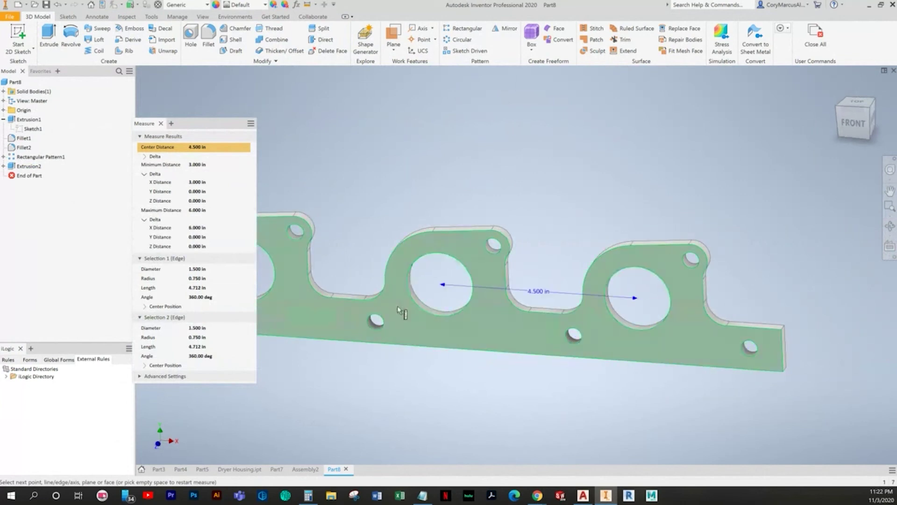
click(326, 296)
right_click(471, 193)
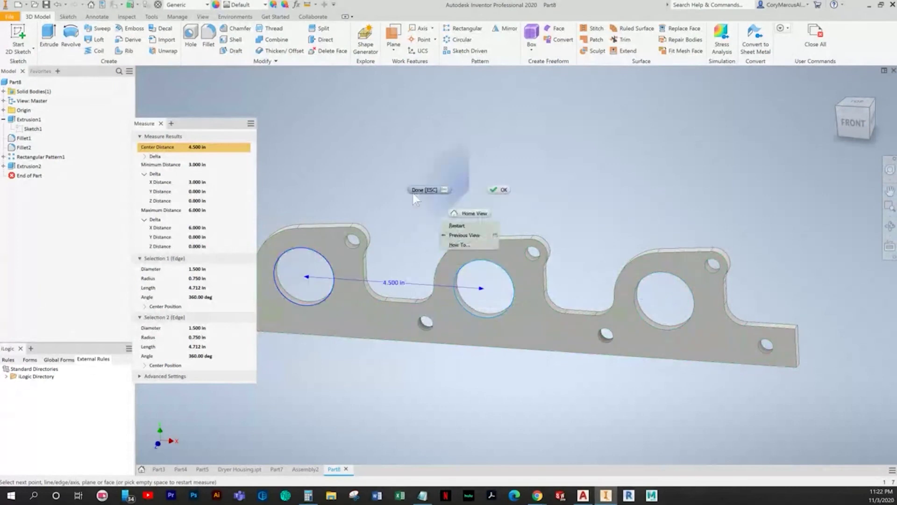
click(416, 194)
middle_drag(704, 231, 467, 206)
click(208, 40)
drag(29, 148, 39, 171)
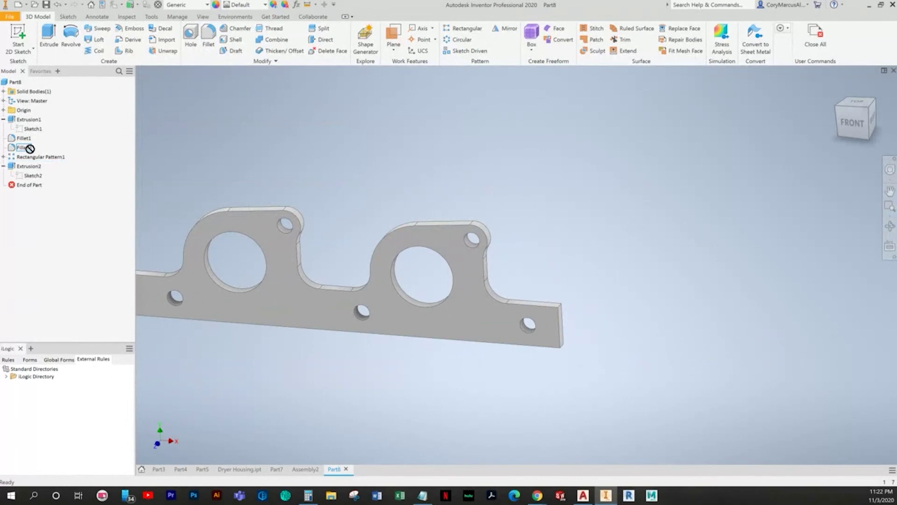
right_click(25, 148)
click(49, 164)
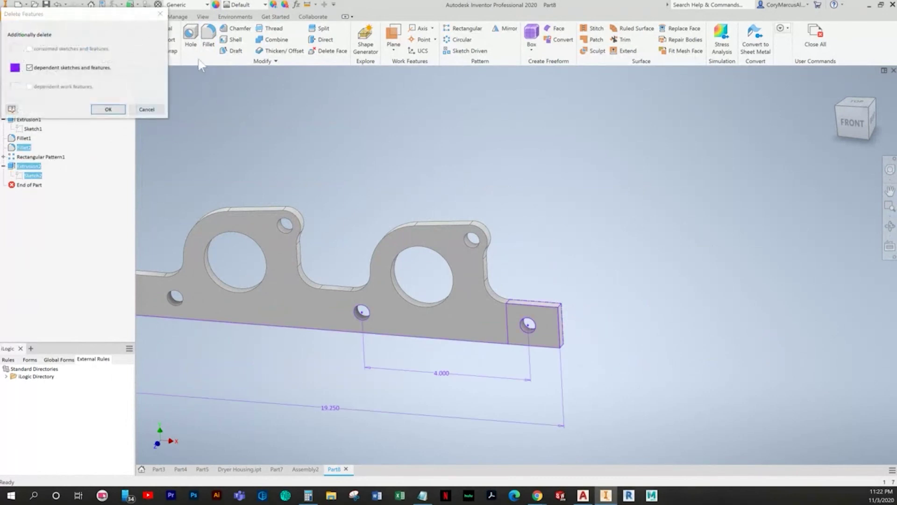
click(158, 111)
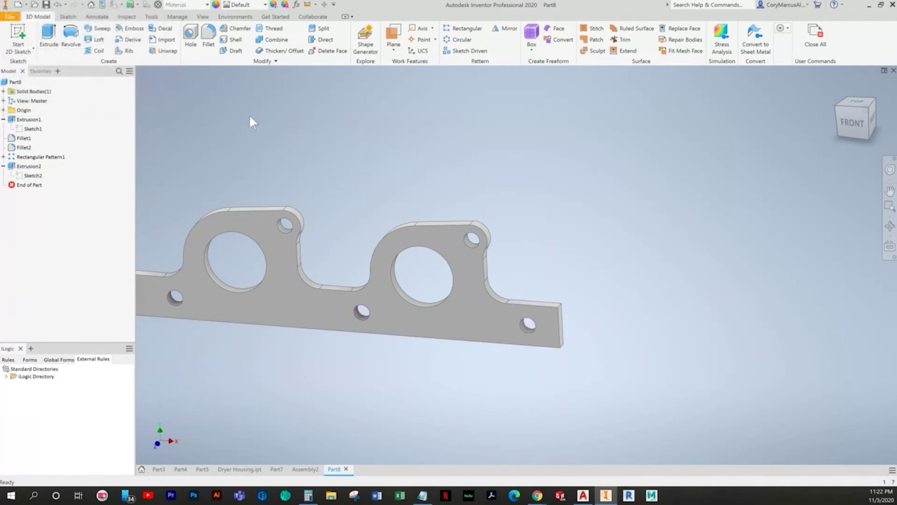
Fillet the upper corner edge at the flange's right end with a 0.25 in radius.
click(209, 44)
scroll(563, 300, up, 3)
click(557, 327)
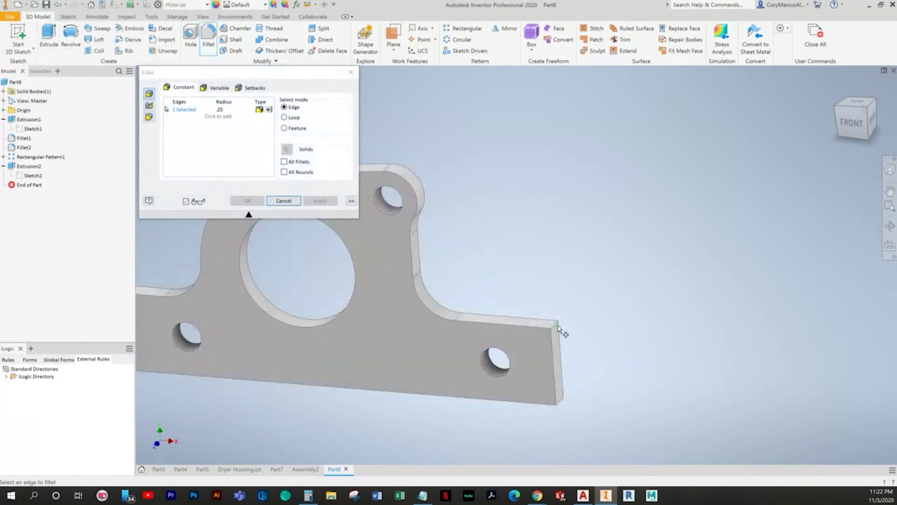
click(247, 201)
scroll(673, 223, down, 5)
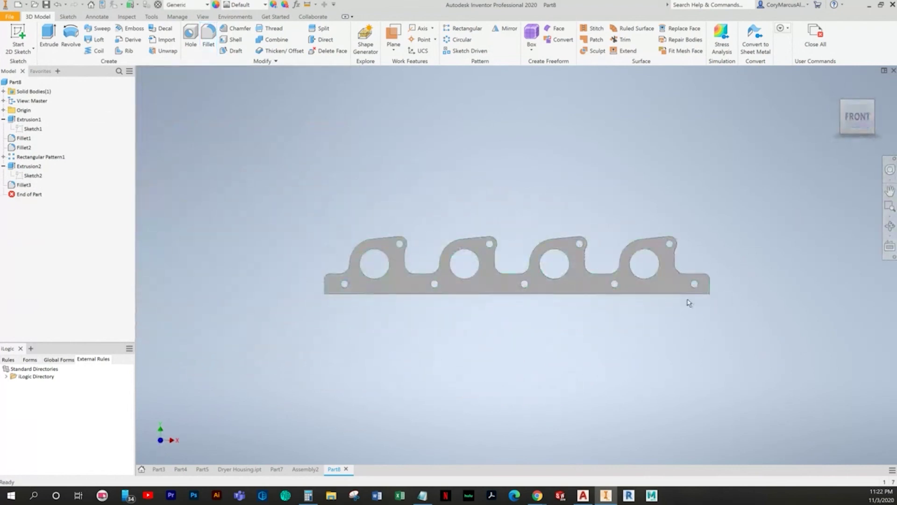
Check the finished flange against the textbook drawing, find the Anchor Base exercise below it, and create a new part in Inventor.
key(alt+Tab)
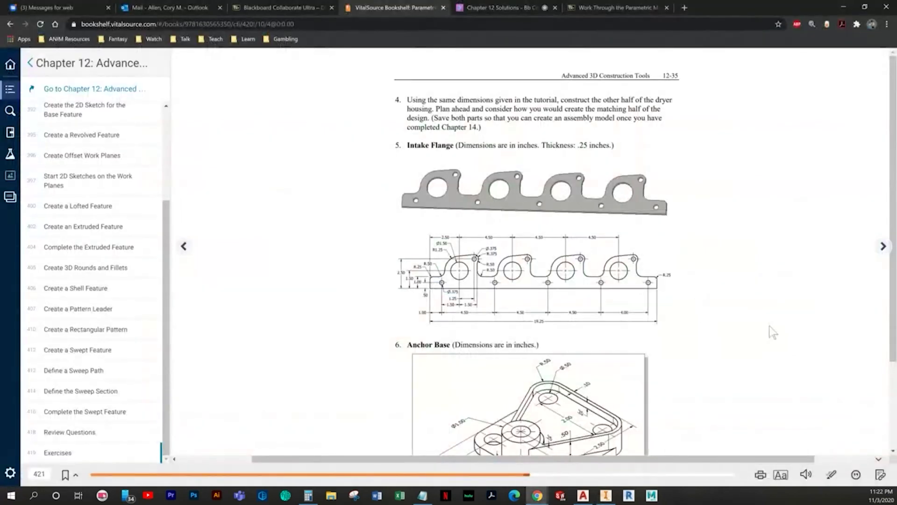
key(alt+Tab)
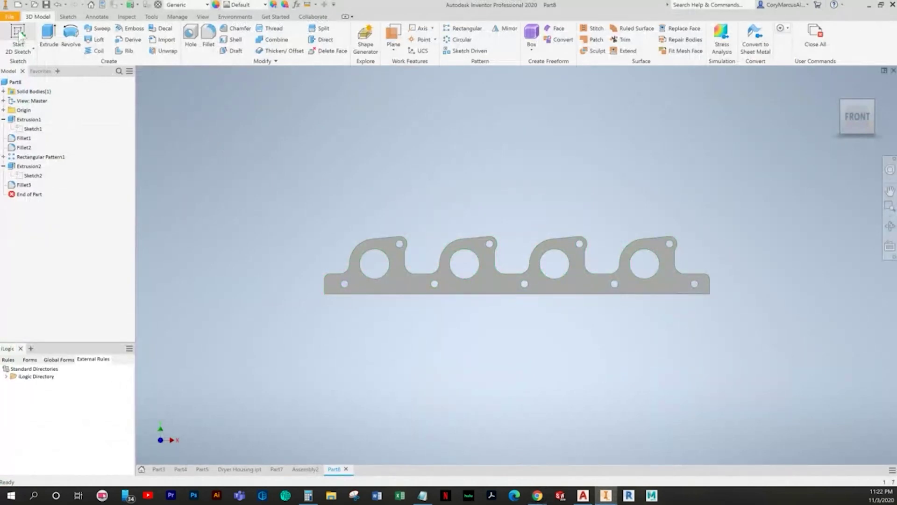
click(18, 5)
key(alt+Tab)
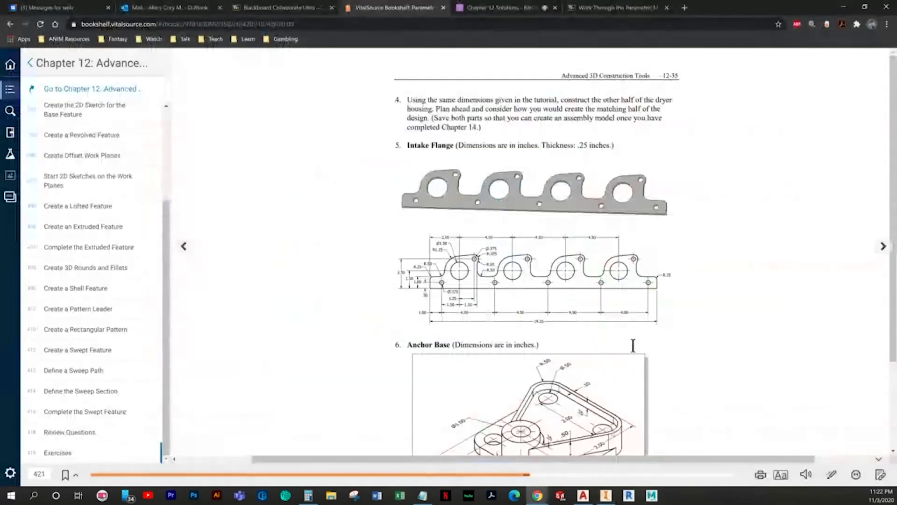
scroll(632, 345, down, 2)
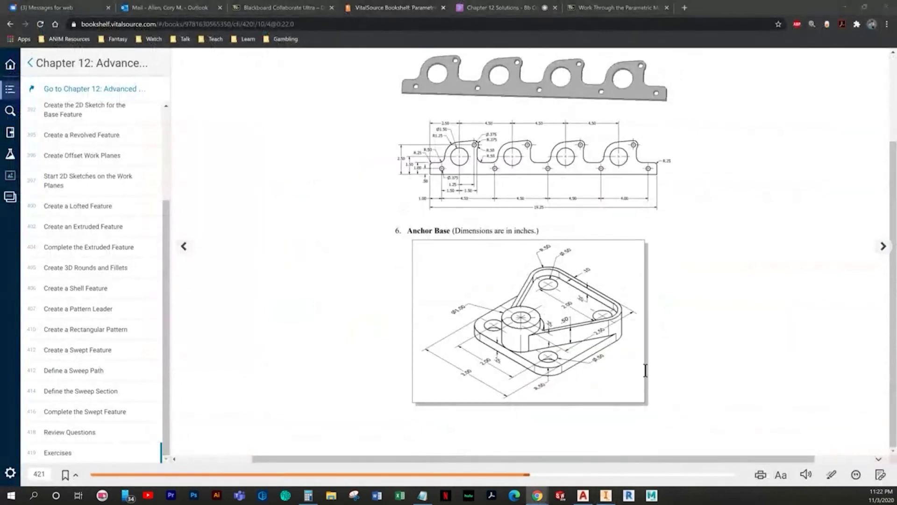
key(alt+Tab)
double_click(347, 141)
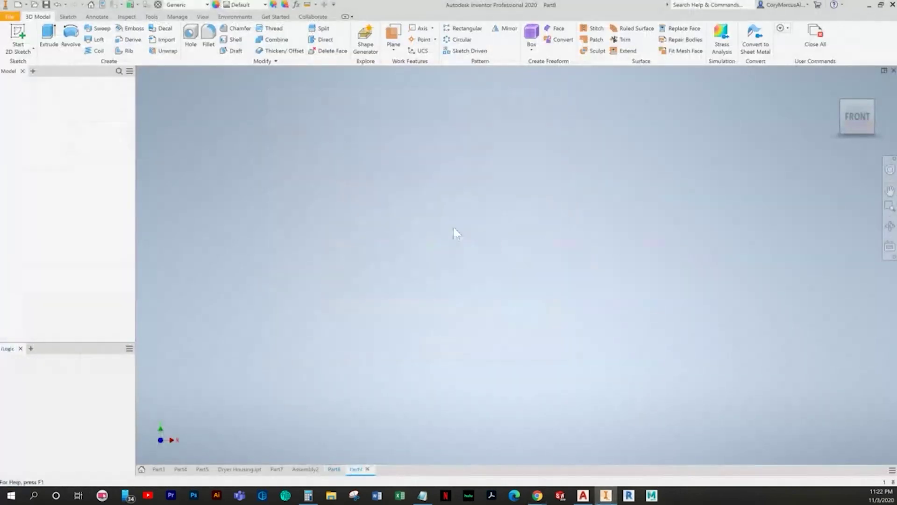
Start a 2D sketch on the horizontal origin plane and rotate its top view to suit the Anchor Base drawing.
click(19, 34)
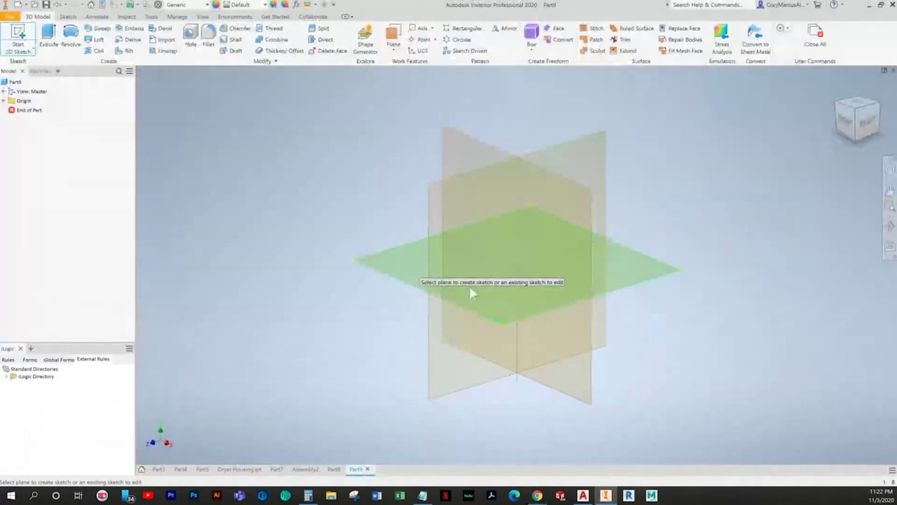
key(alt+Tab)
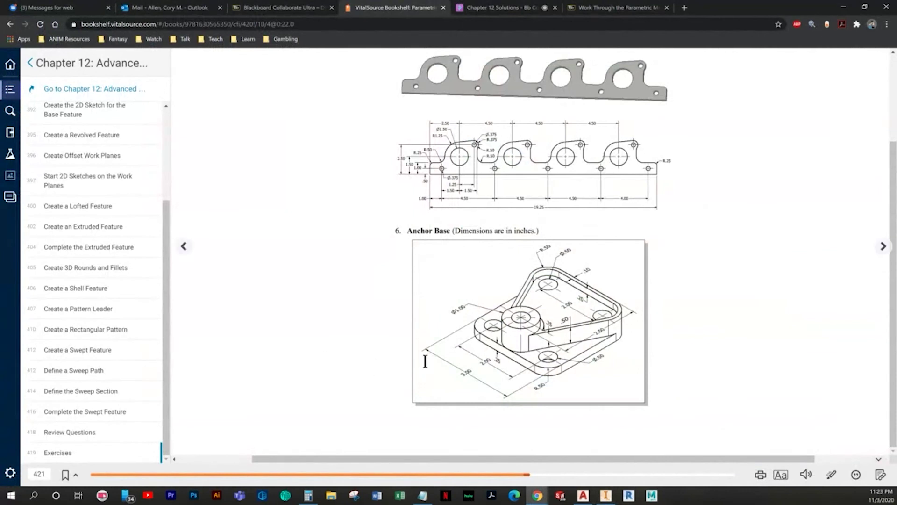
key(alt+Tab)
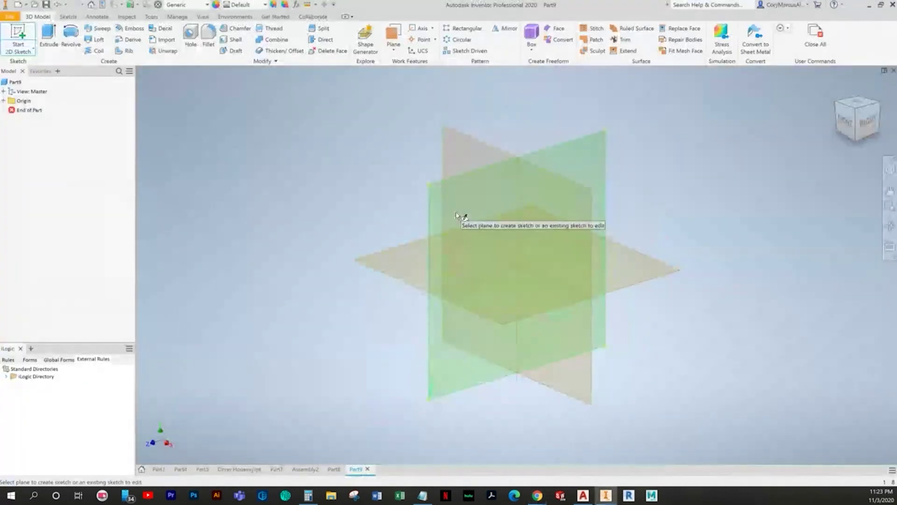
click(398, 266)
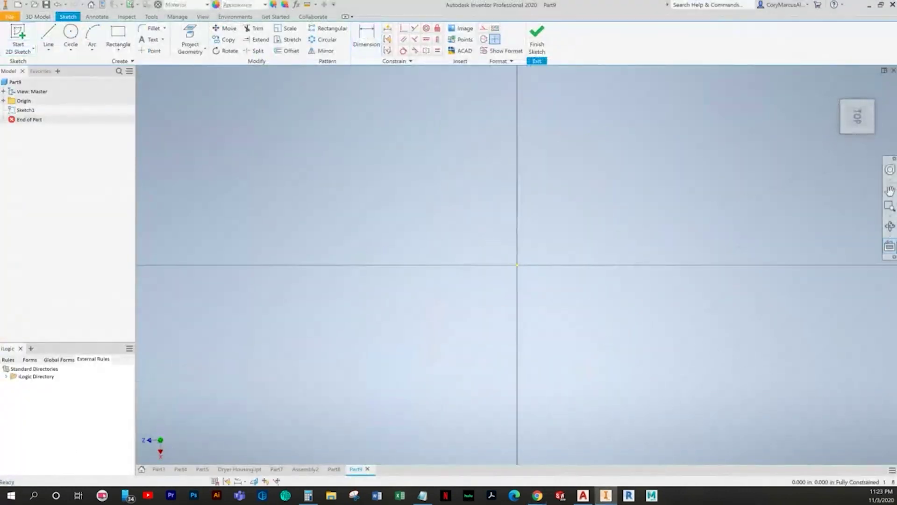
key(alt+Tab)
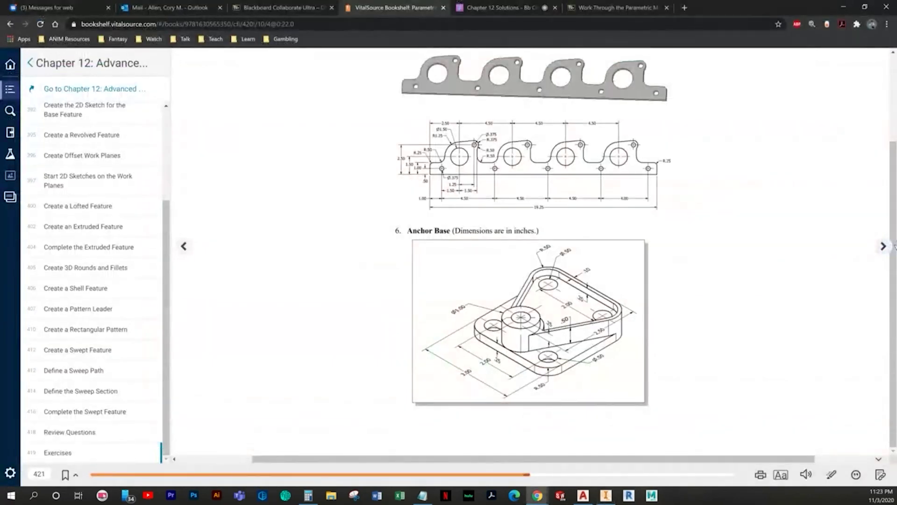
key(alt+Tab)
key(alt+Tab)
key(alt+Tab)
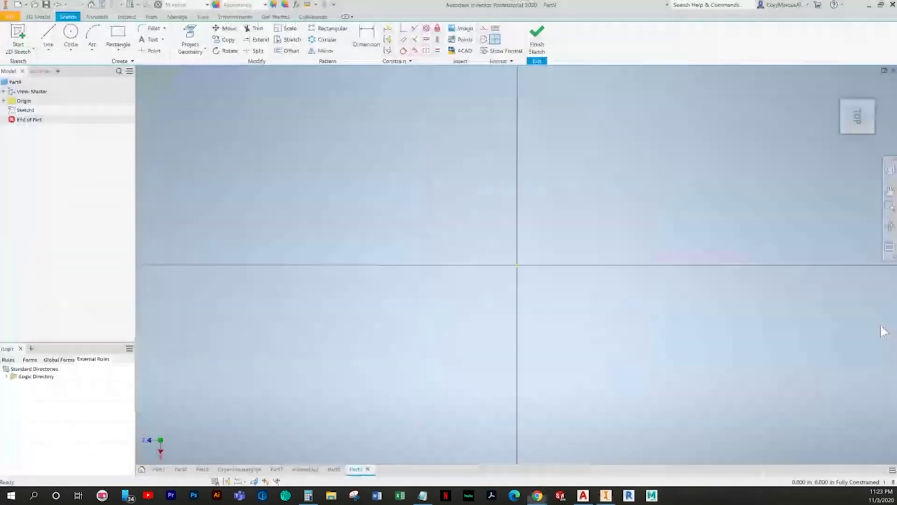
key(alt+Tab)
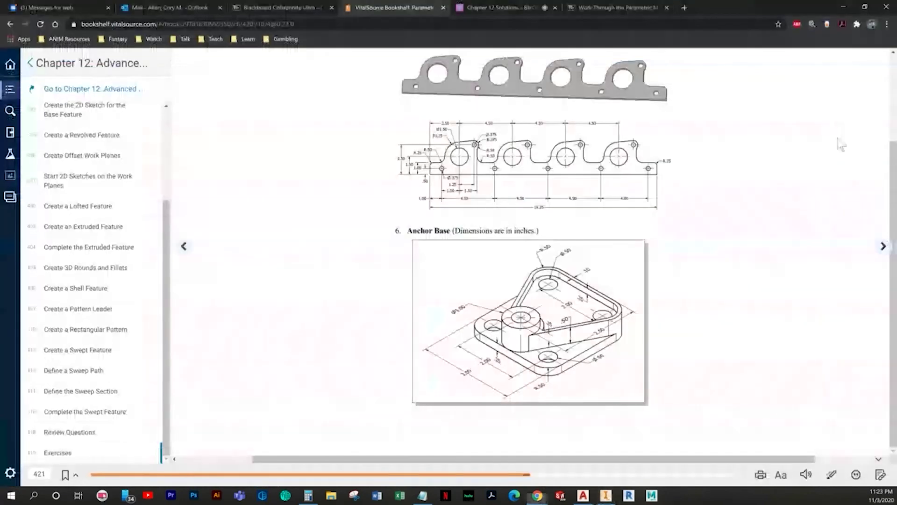
key(alt+Tab)
click(878, 88)
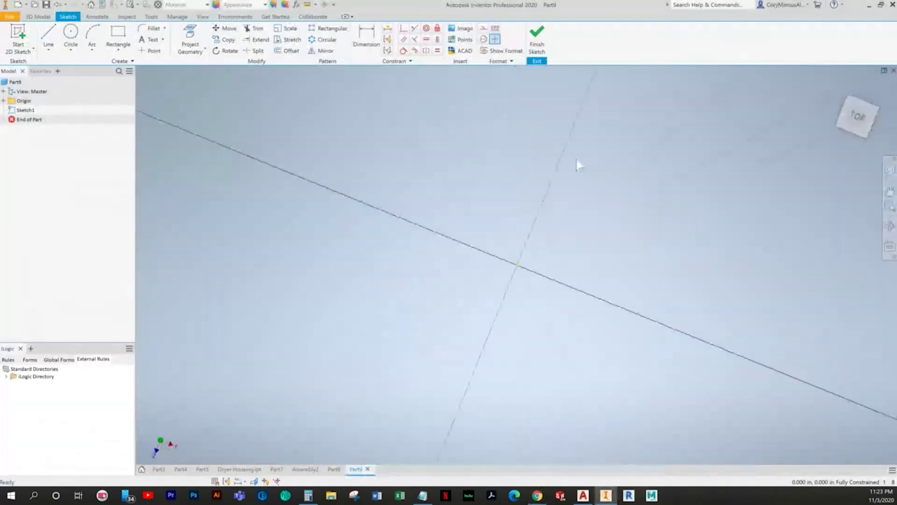
Check the boss diameter in the Anchor Base drawing and sketch a 1 in diameter circle centred on the origin.
key(alt+Tab)
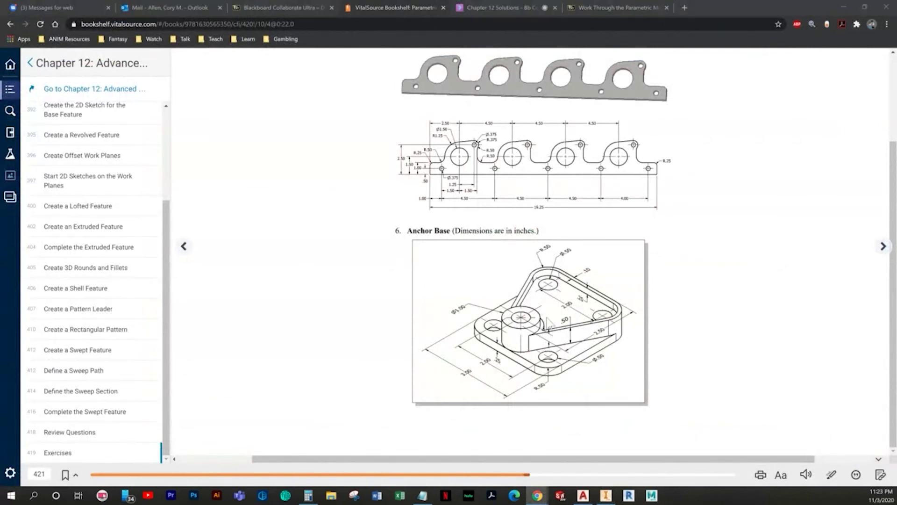
key(alt+Tab)
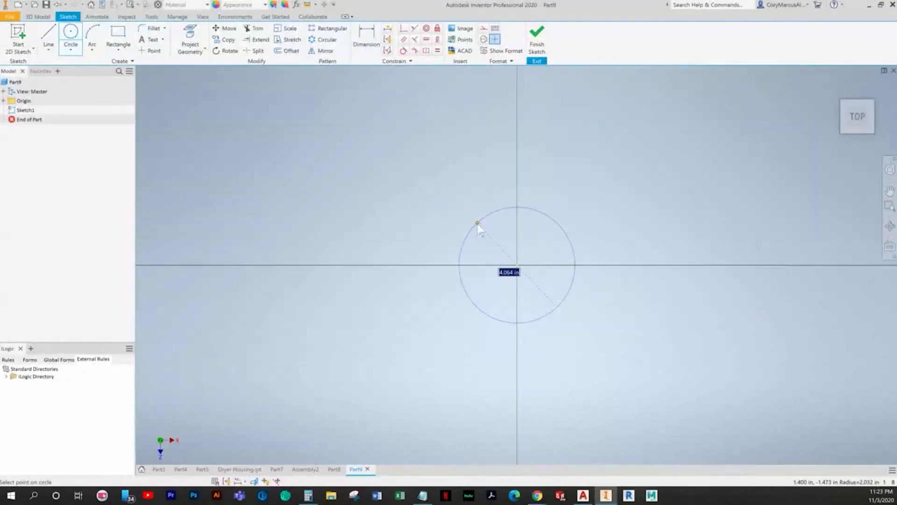
text(1)
key(Return)
scroll(511, 259, up, 5)
middle_drag(511, 259, 366, 412)
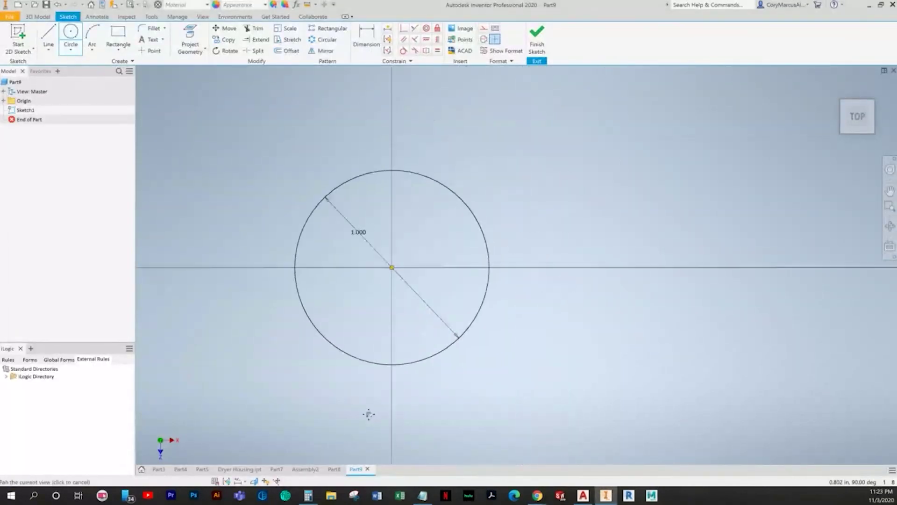
Add a concentric 0.5 in diameter circle inside the 1 in circle, consulting the Anchor Base drawing.
click(388, 272)
key(alt+Tab)
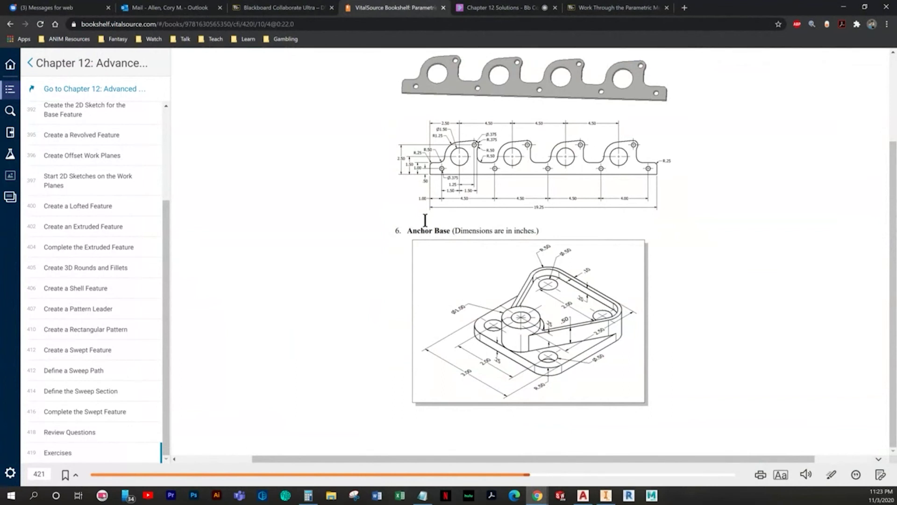
key(alt+Tab)
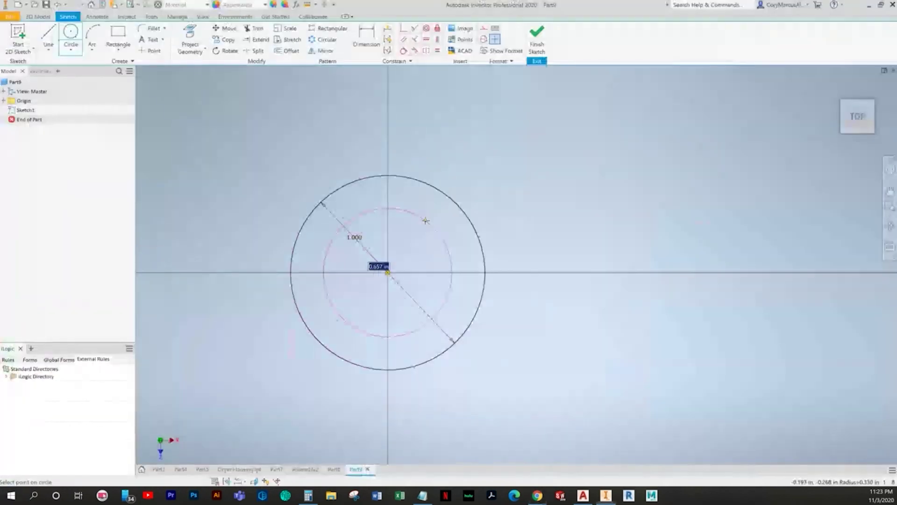
text(.5)
key(Return)
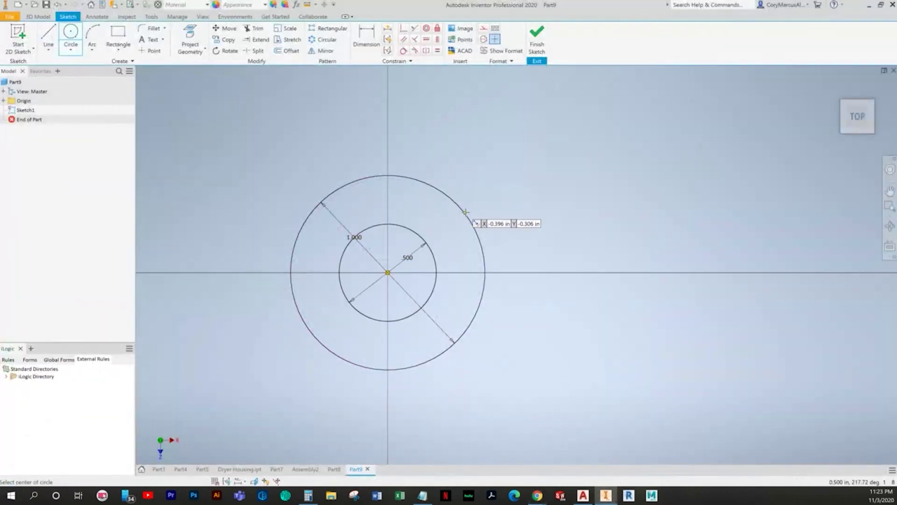
Consult the Anchor Base drawing and sketch a 1 in diameter circle above and to the left of the origin circles.
key(alt+Tab)
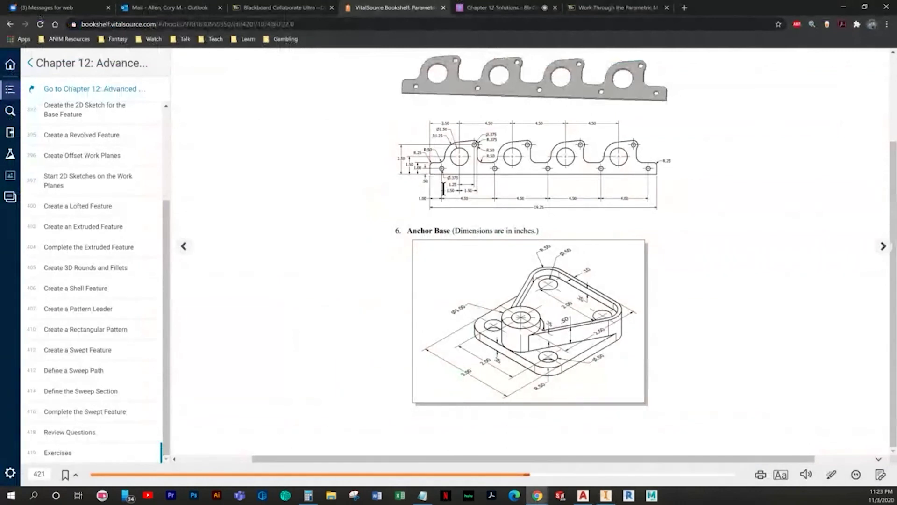
key(alt+Tab)
scroll(414, 140, down, 5)
click(366, 177)
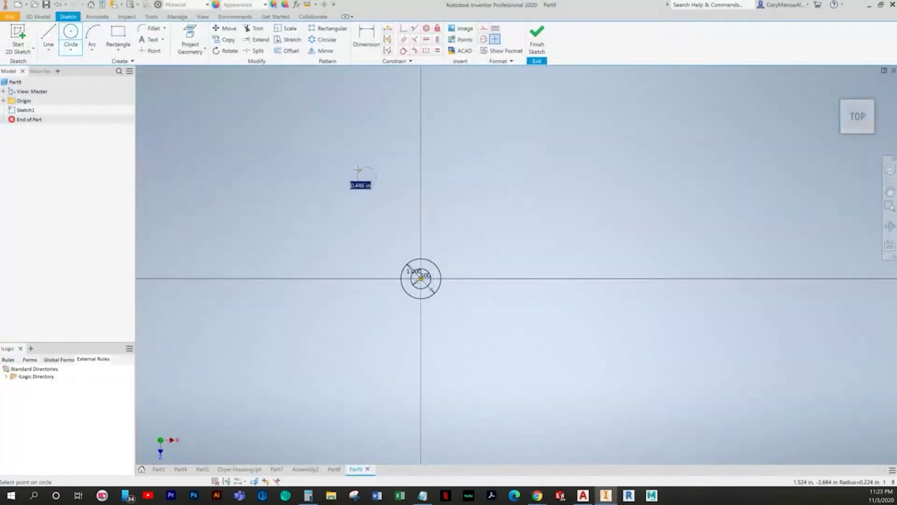
key(alt+Tab)
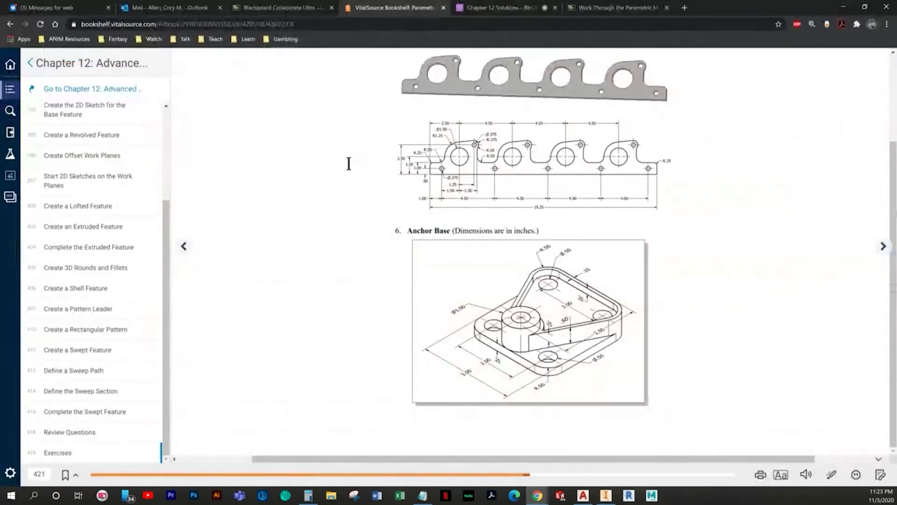
key(alt+Tab)
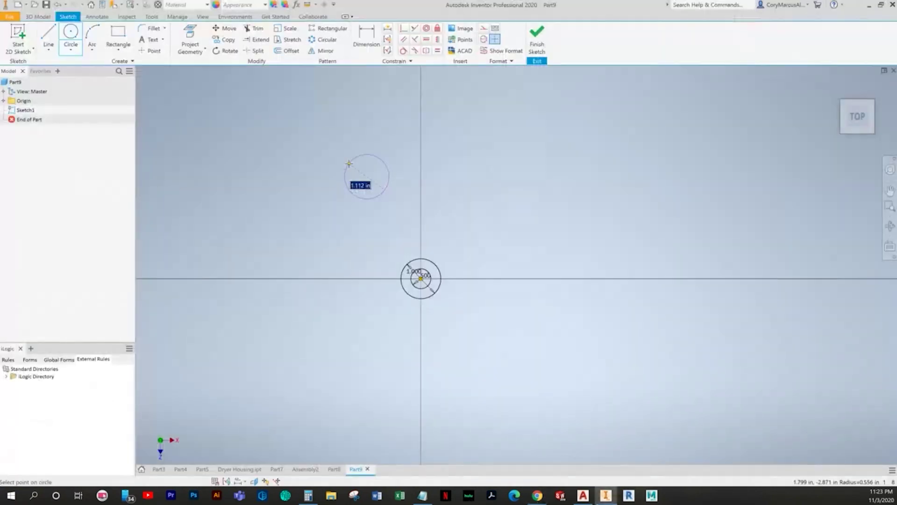
text(1)
key(Return)
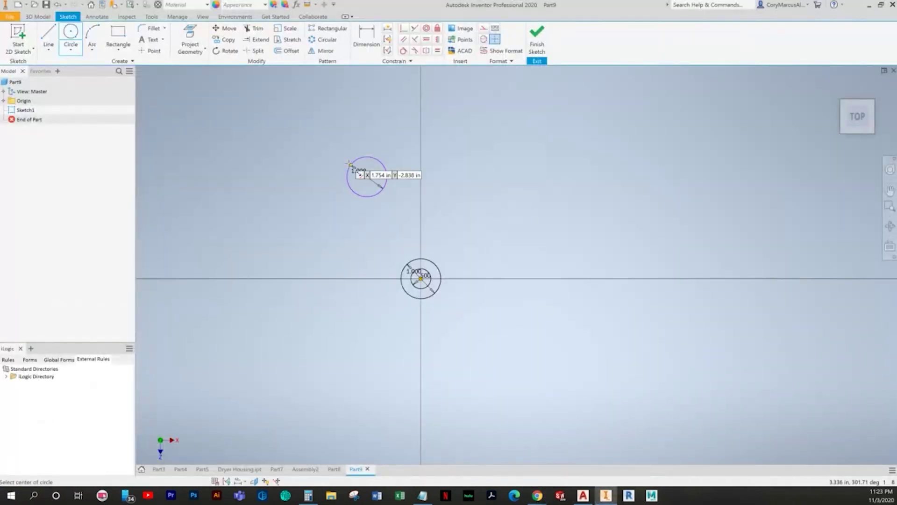
Add a concentric 0.5 in diameter circle inside the new 1 in circle.
click(367, 177)
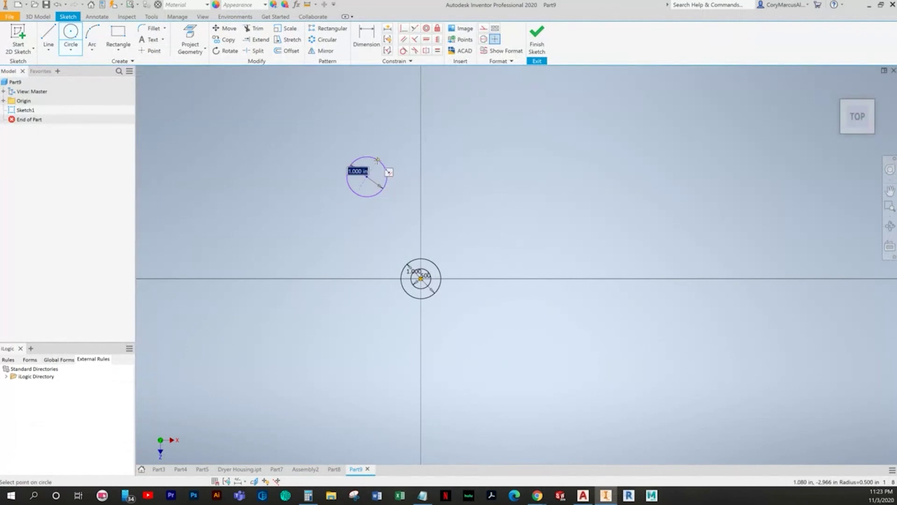
text(.5)
key(Return)
scroll(384, 169, up, 3)
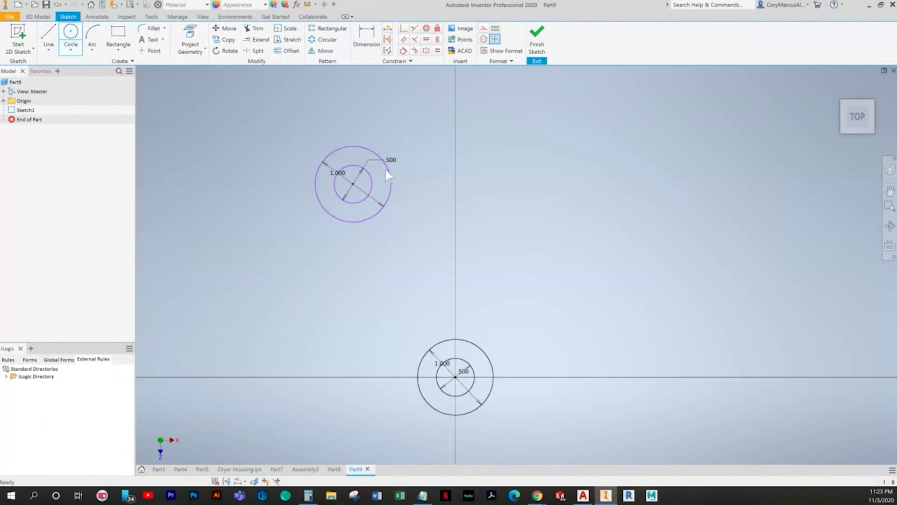
Replace the new circles' diameter dimensions with Equal constraints to the matching outer and inner circles at the origin.
key(Escape)
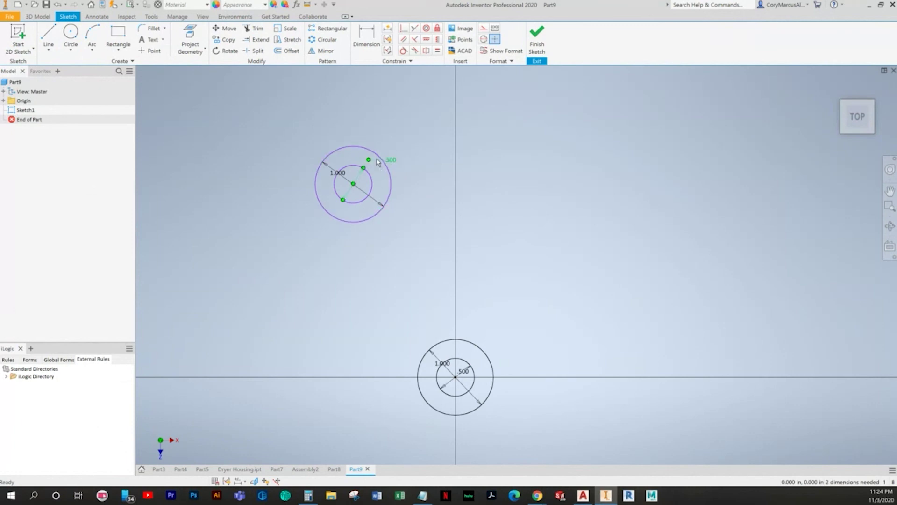
click(437, 50)
click(388, 196)
click(455, 340)
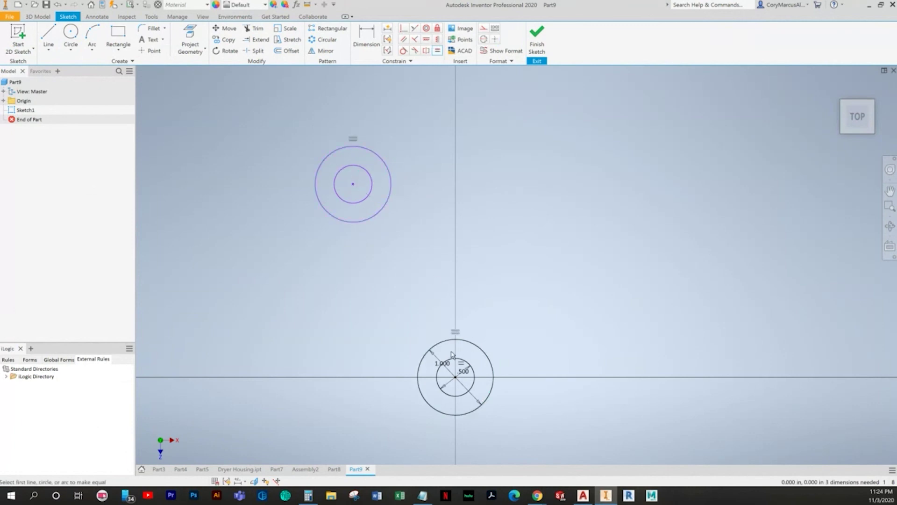
click(366, 197)
key(Escape)
Copy the upper pair of concentric circles horizontally to the other side of the vertical axis.
click(225, 40)
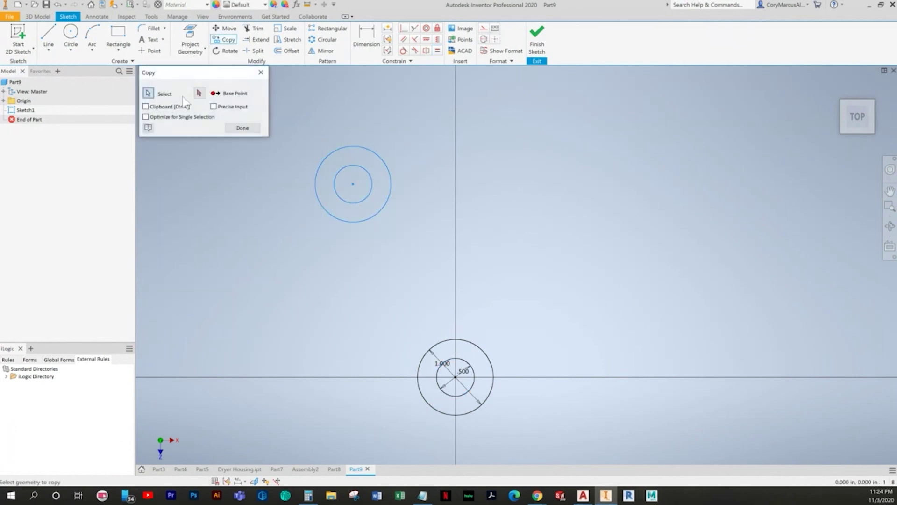
click(199, 93)
click(337, 147)
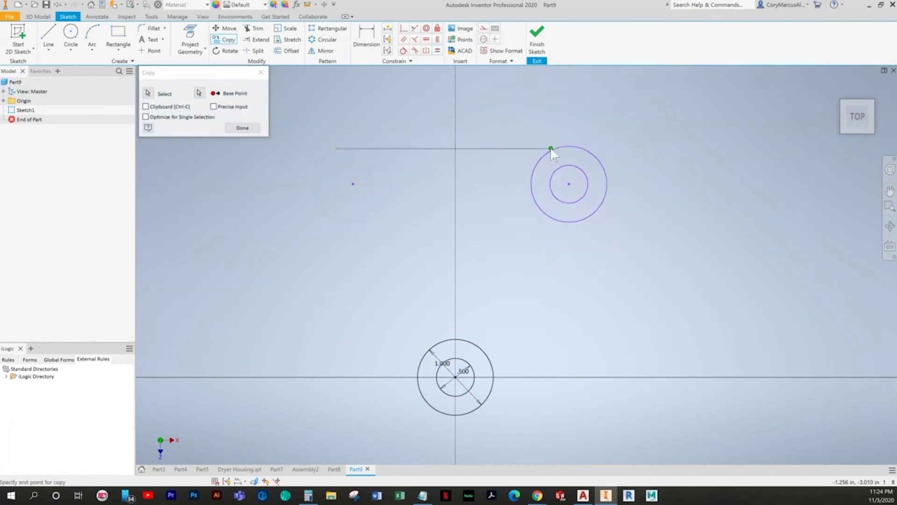
click(553, 148)
key(Escape)
Following the Anchor Base drawing, sketch three separate lines around the circle pairs: one along each side and one across the top.
key(alt+Tab)
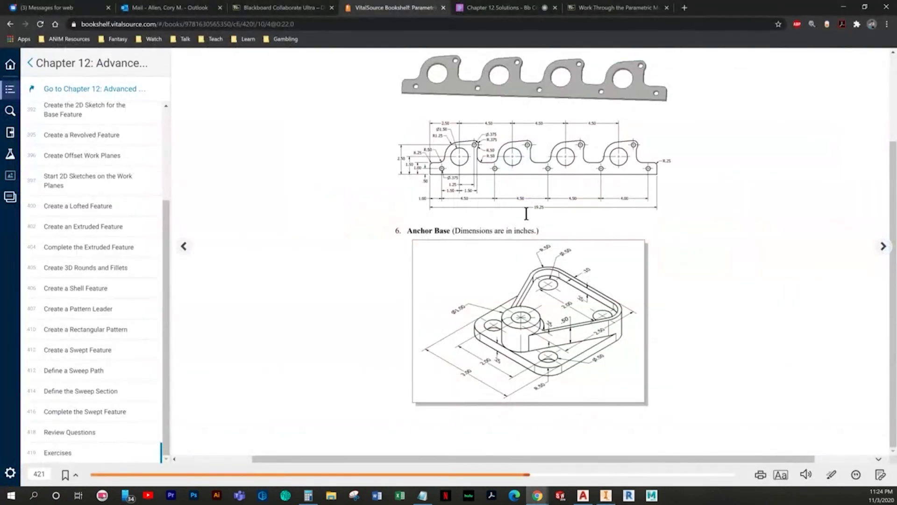
key(alt+Tab)
key(l)
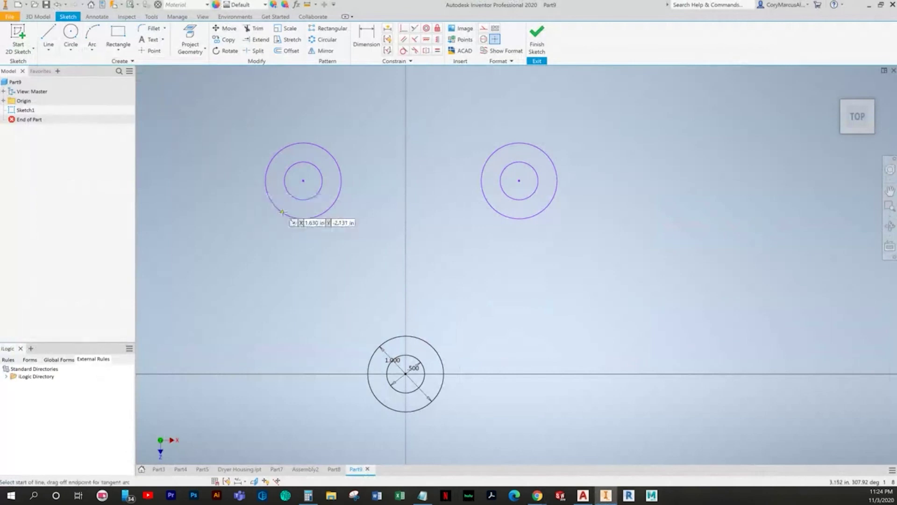
click(246, 162)
click(379, 433)
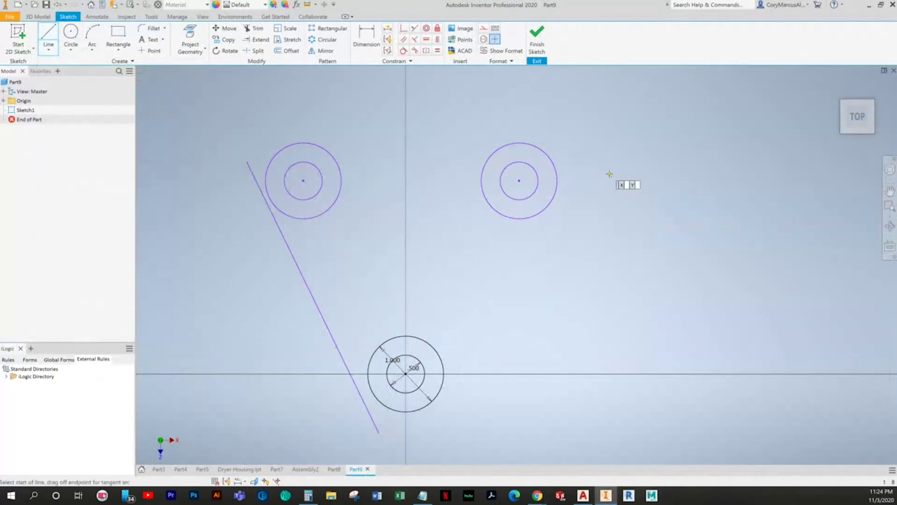
click(440, 424)
click(251, 120)
click(600, 126)
key(Escape)
Make each of the three lines tangent to the two outer circles that it spans.
click(402, 50)
click(310, 146)
click(310, 124)
click(273, 148)
click(262, 192)
click(303, 229)
click(437, 354)
click(439, 356)
click(487, 352)
click(531, 258)
click(547, 208)
click(559, 147)
click(560, 127)
Apply Equal constraints between the copied circle pair and the matching outer and inner circles at the origin.
click(437, 50)
click(469, 185)
click(427, 343)
click(522, 202)
click(428, 376)
key(Escape)
Trim the overhanging ends of all three lines back to their tangent points on the outer circles.
click(255, 29)
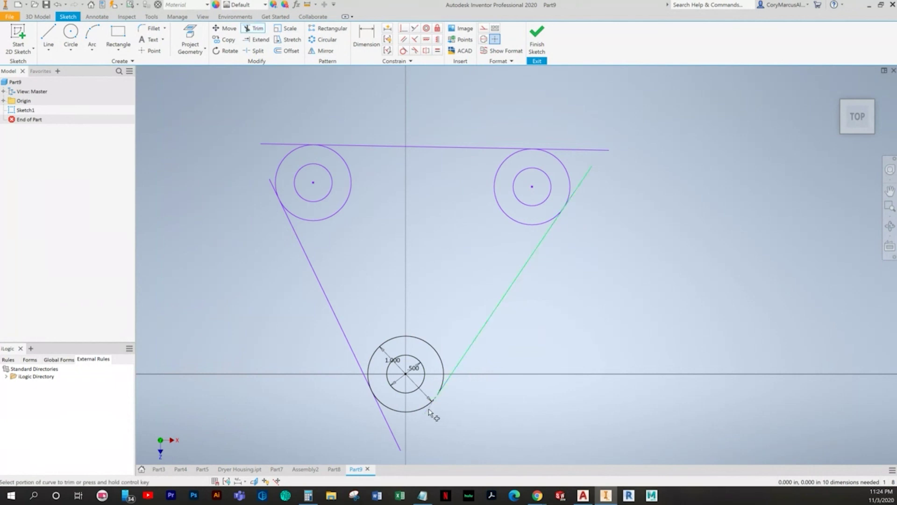
mouse_move(278, 186)
mouse_down()
mouse_move(272, 146)
mouse_move(557, 144)
mouse_move(615, 207)
mouse_up()
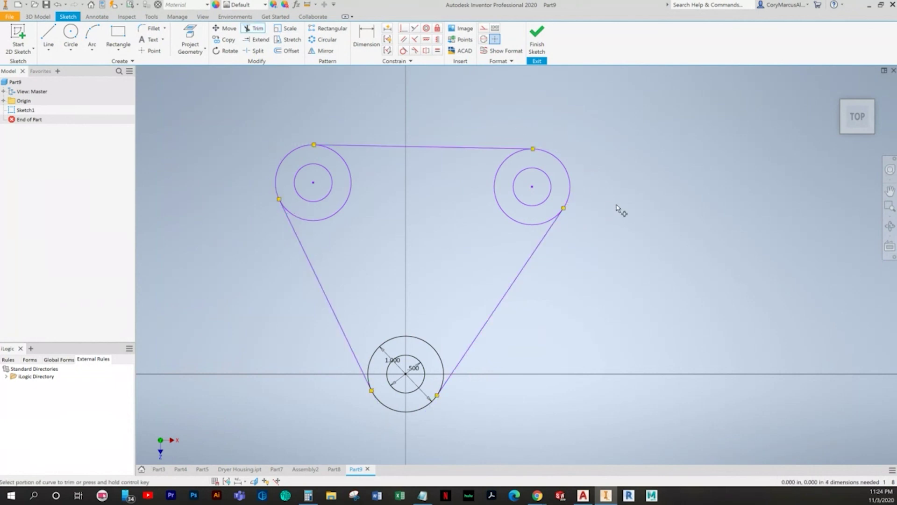
Check the boss height in the Anchor Base drawing and extrude the ring between the origin circles by 0.75 in.
key(alt+Tab)
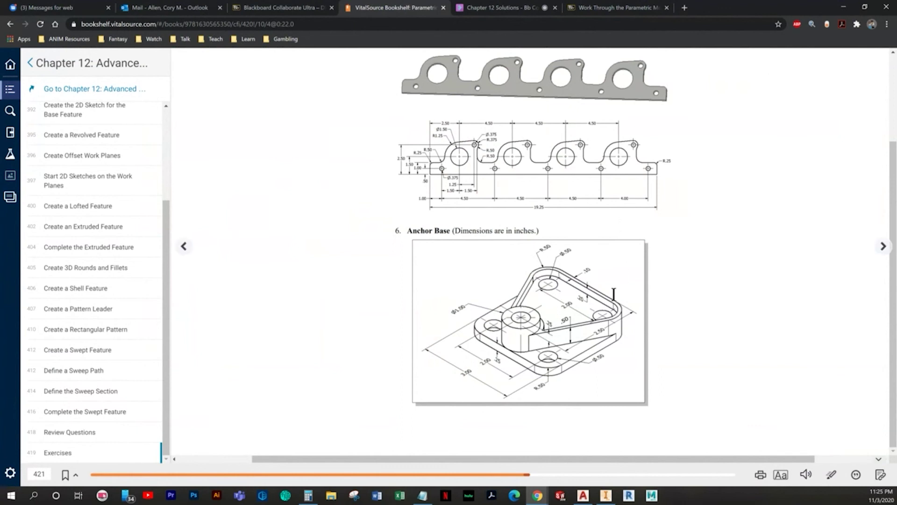
key(alt+Tab)
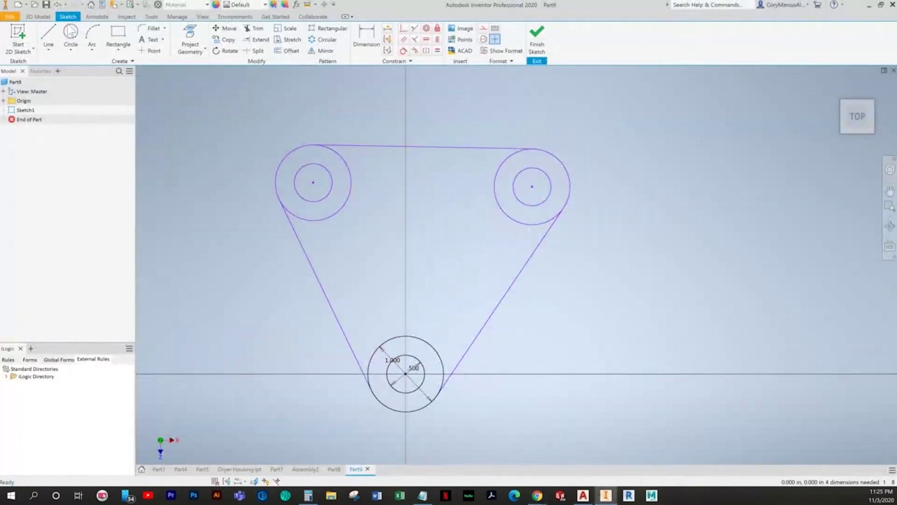
click(41, 17)
click(48, 37)
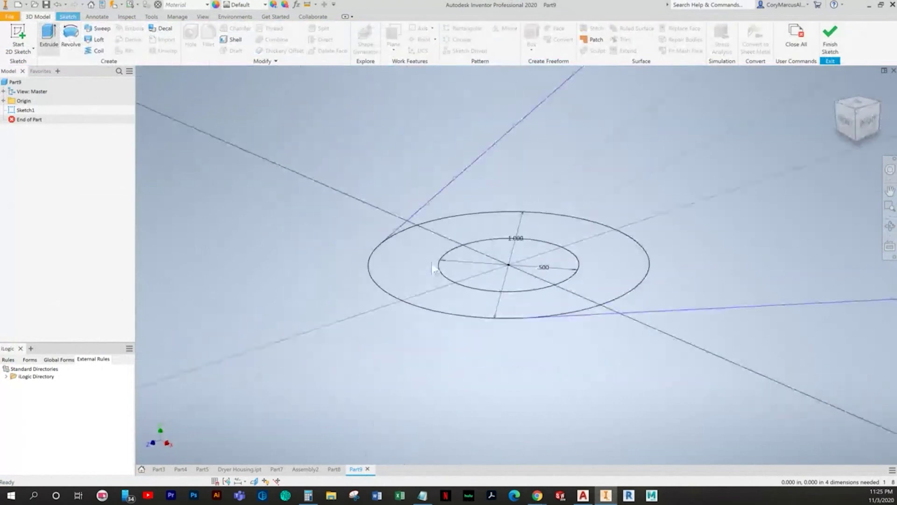
key(e)
click(612, 254)
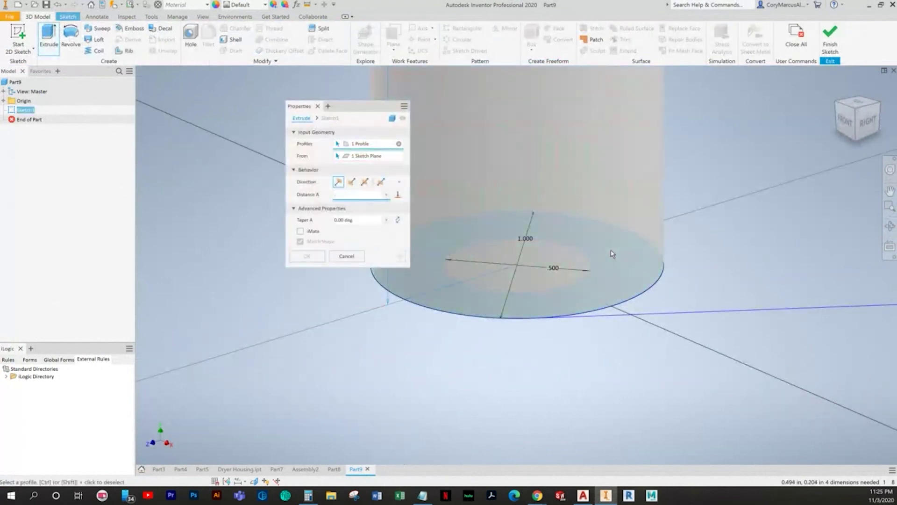
text(.75)
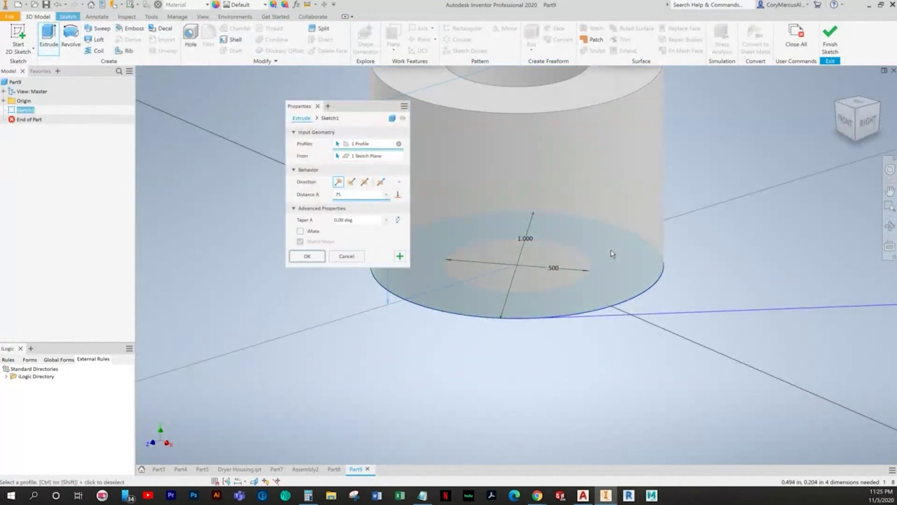
click(294, 257)
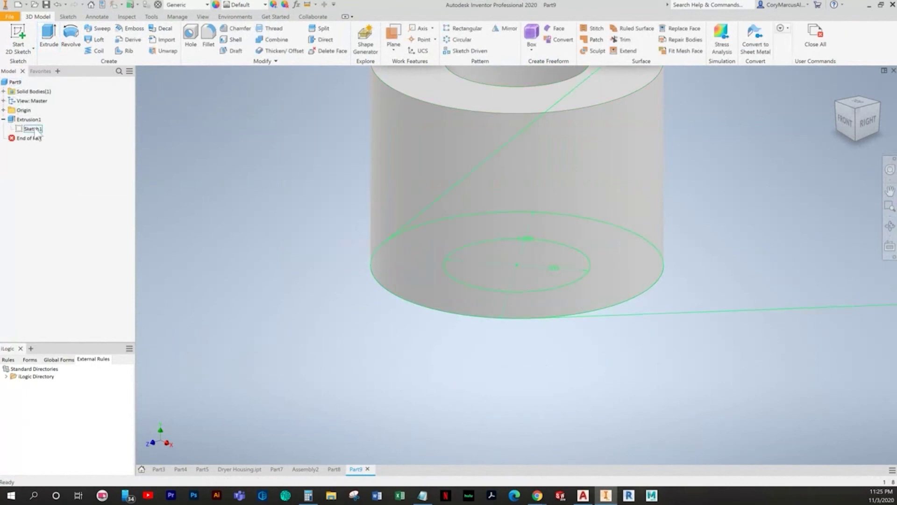
Make the extrusion's sketch visible and reopen it for editing.
right_click(37, 132)
click(58, 227)
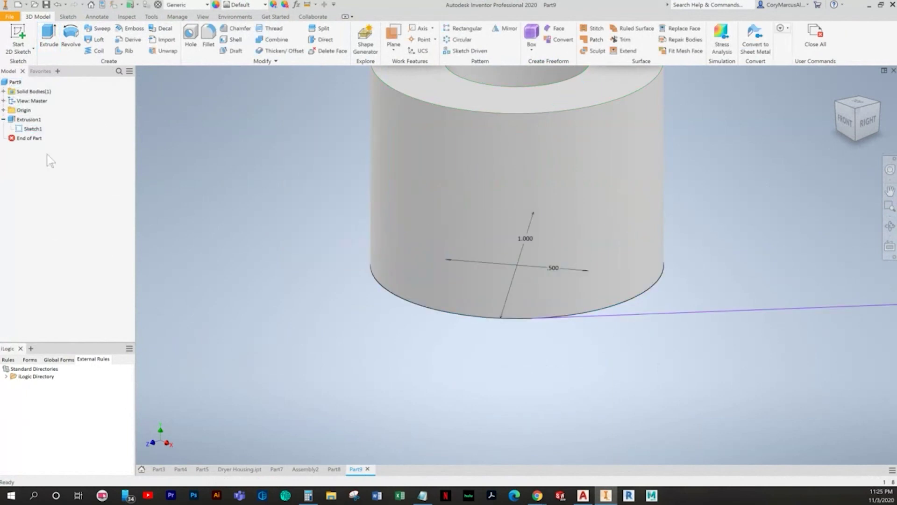
double_click(34, 129)
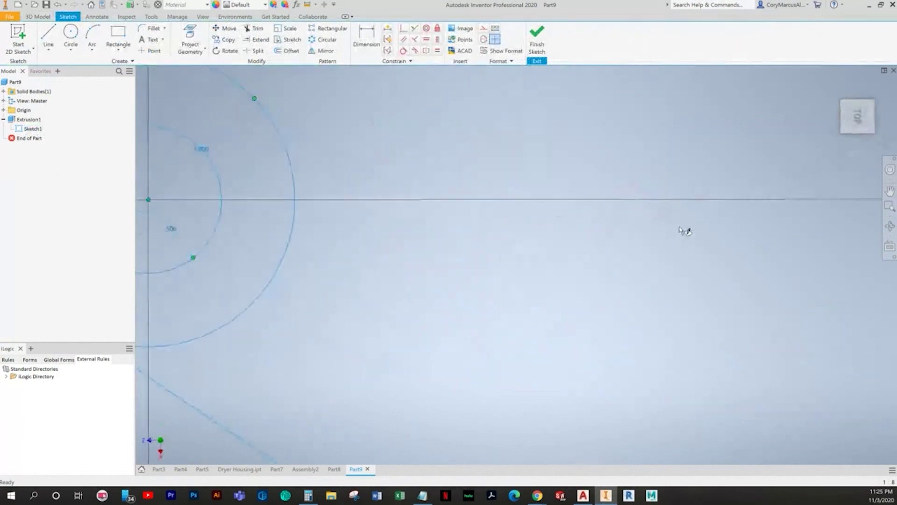
drag(566, 261, 517, 278)
Sketch a circle centred on the origin about 0.19 in outside the 1 in circle, and trim it to the arc between the side lines.
key(alt+Tab)
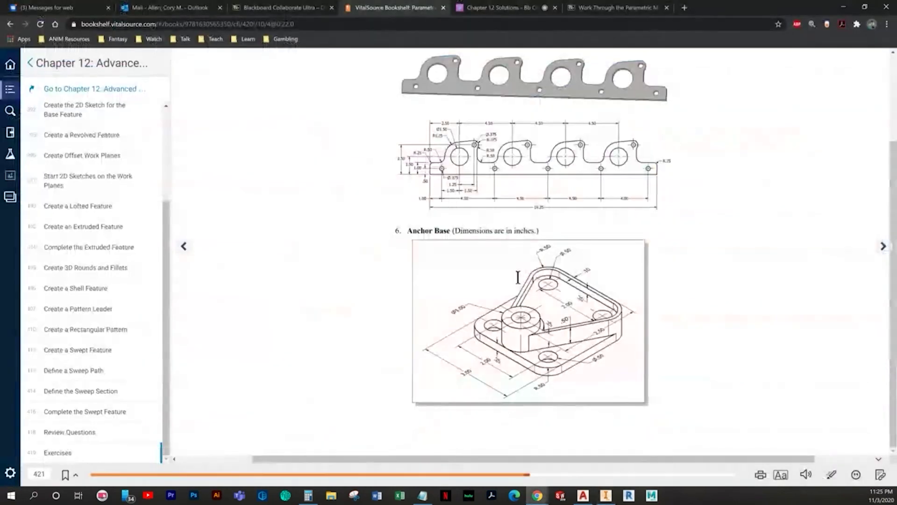
key(alt+Tab)
click(71, 35)
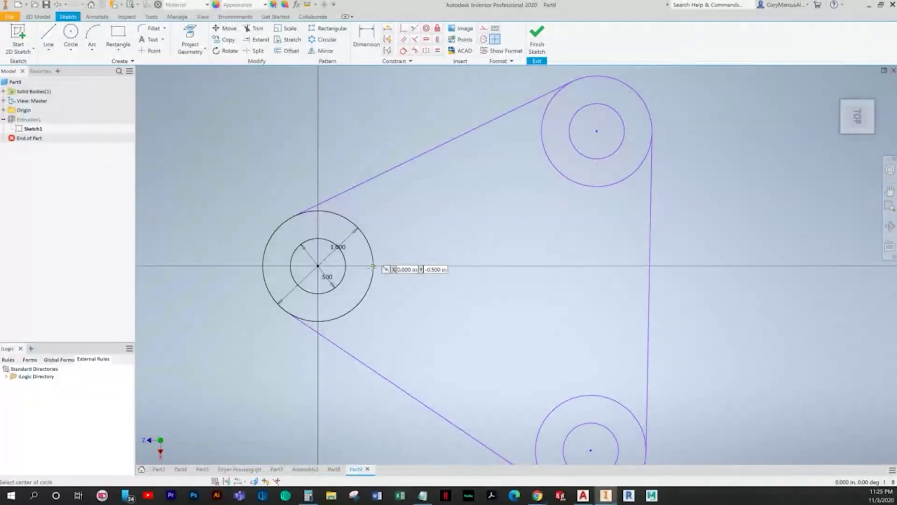
click(318, 266)
click(392, 255)
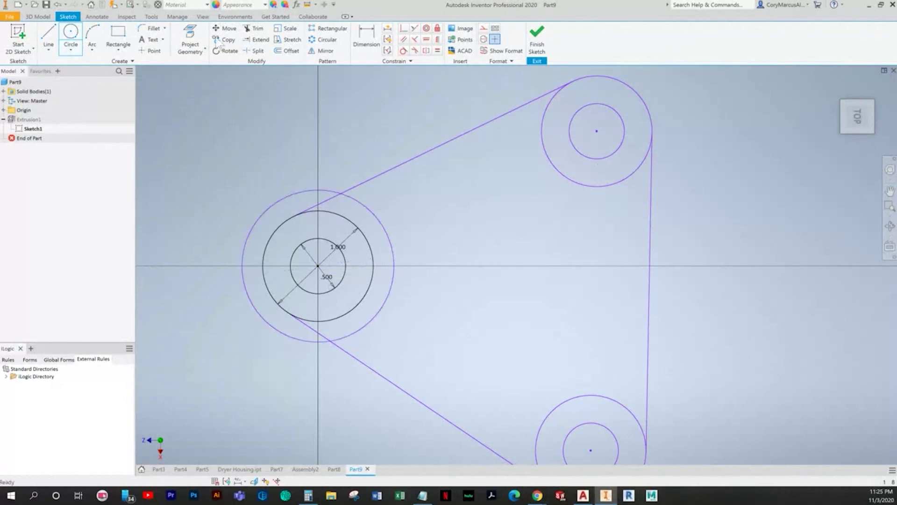
click(254, 29)
click(307, 191)
key(Escape)
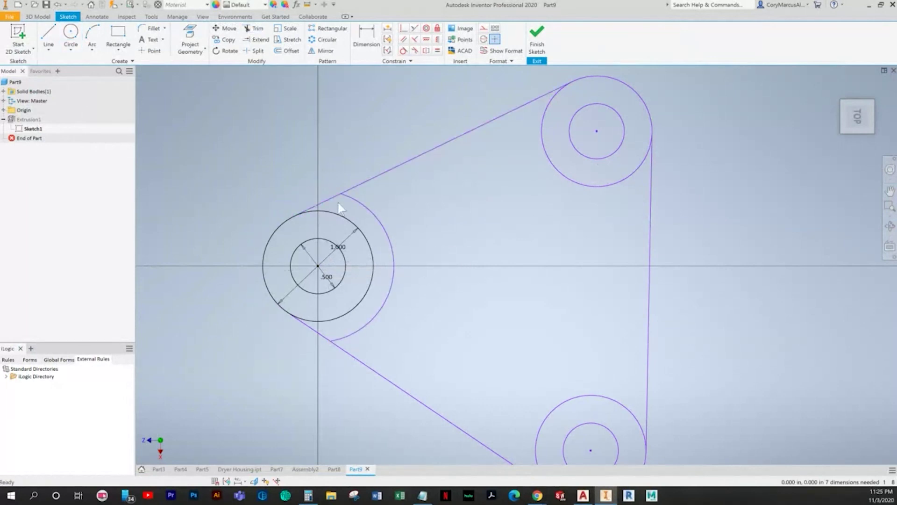
Consult the Anchor Base drawing and dimension the gap between the 1 in origin circle and the surrounding arc.
key(alt+Tab)
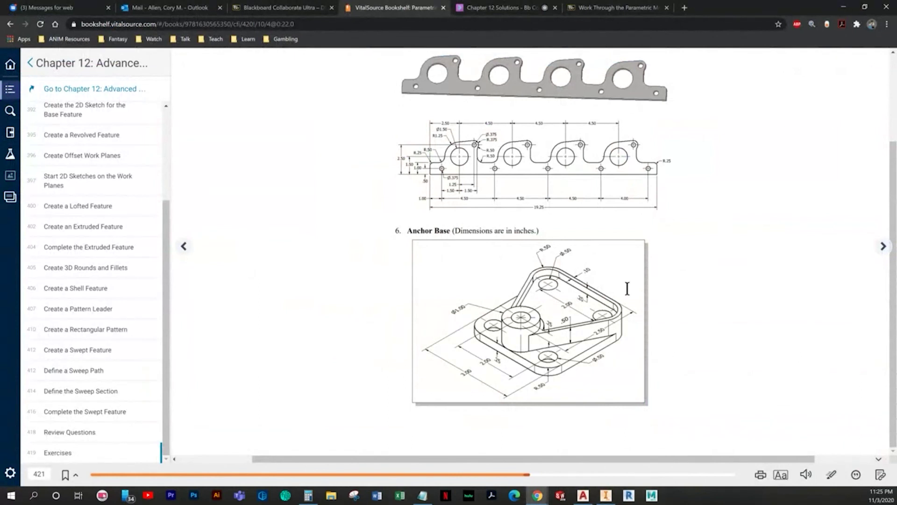
key(alt+Tab)
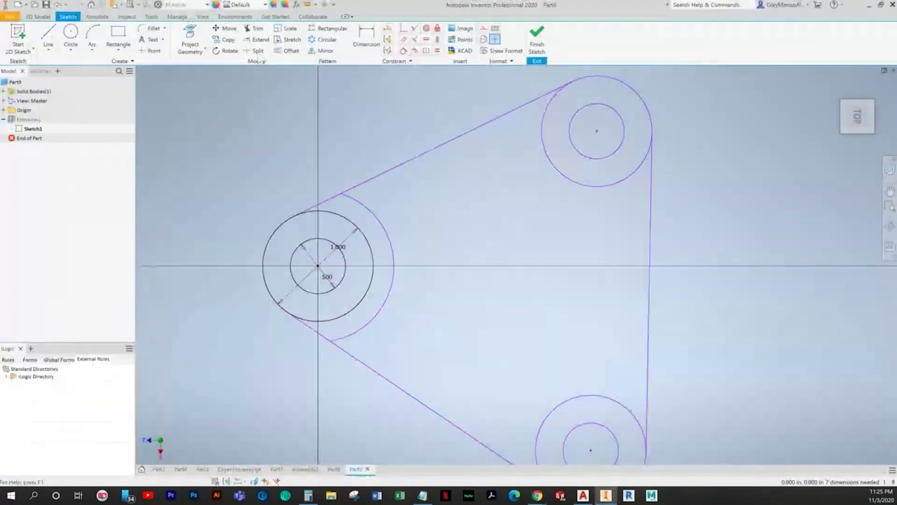
click(366, 35)
click(366, 238)
click(387, 233)
click(394, 229)
text(15)
key(Return)
key(Escape)
key(Escape)
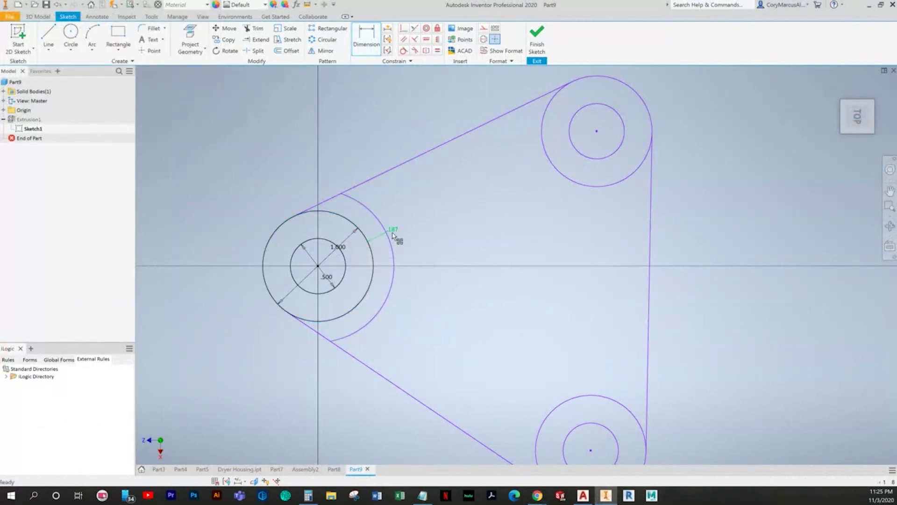
key(Escape)
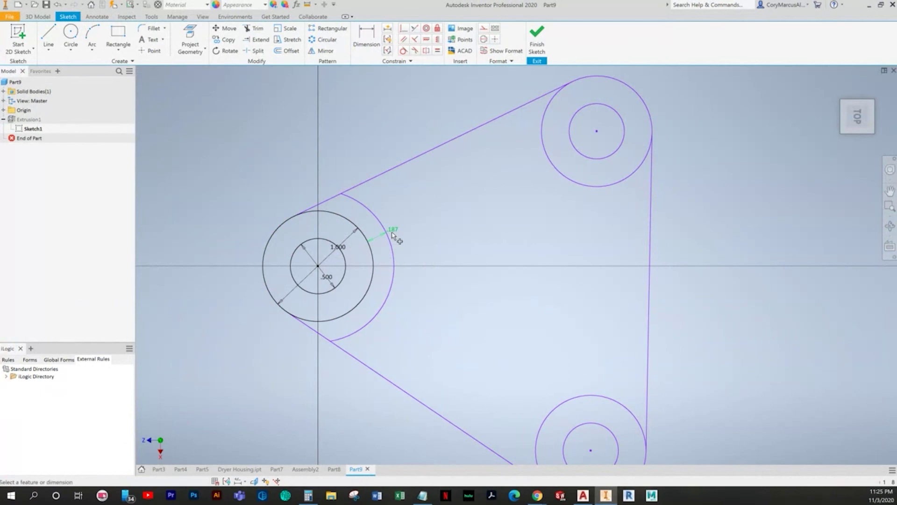
Set the gap between the 1 in circle and the outer arc to 0.1 in.
double_click(392, 234)
text(.1)
key(Return)
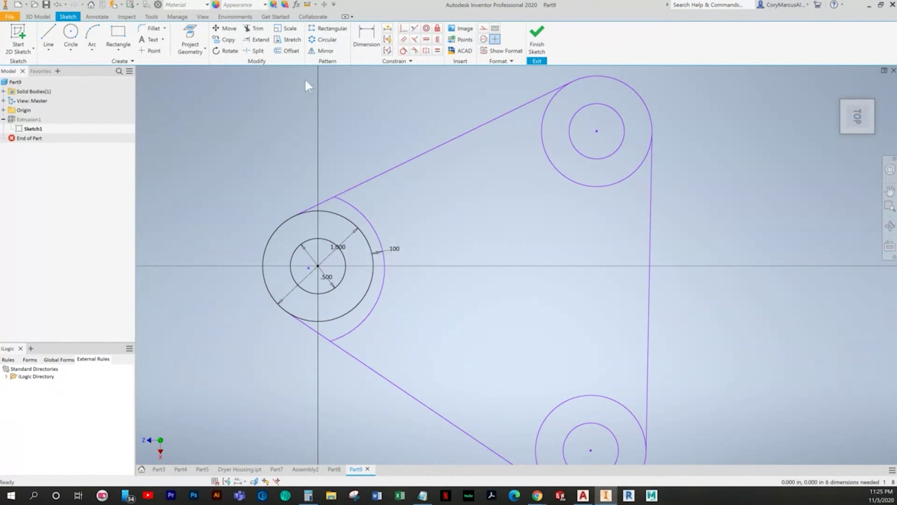
Constrain the outer arc's centre point coincident with the sketch origin.
middle_drag(467, 322, 474, 333)
click(403, 50)
click(319, 280)
click(323, 279)
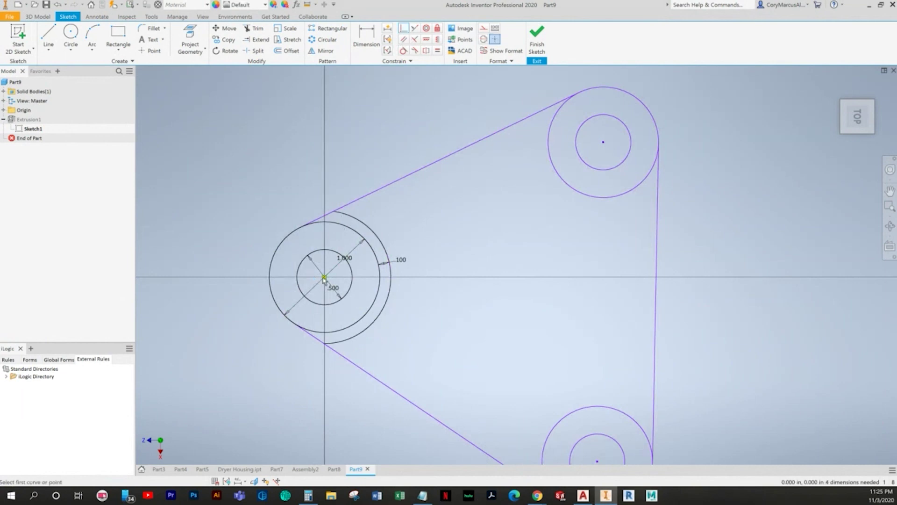
Start a sketch line near the upper side of the boss circle and its surrounding arc.
click(48, 33)
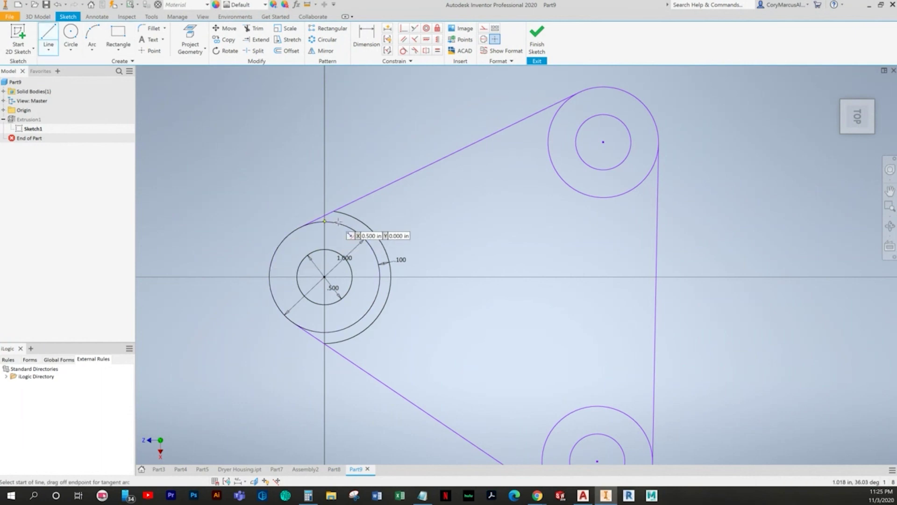